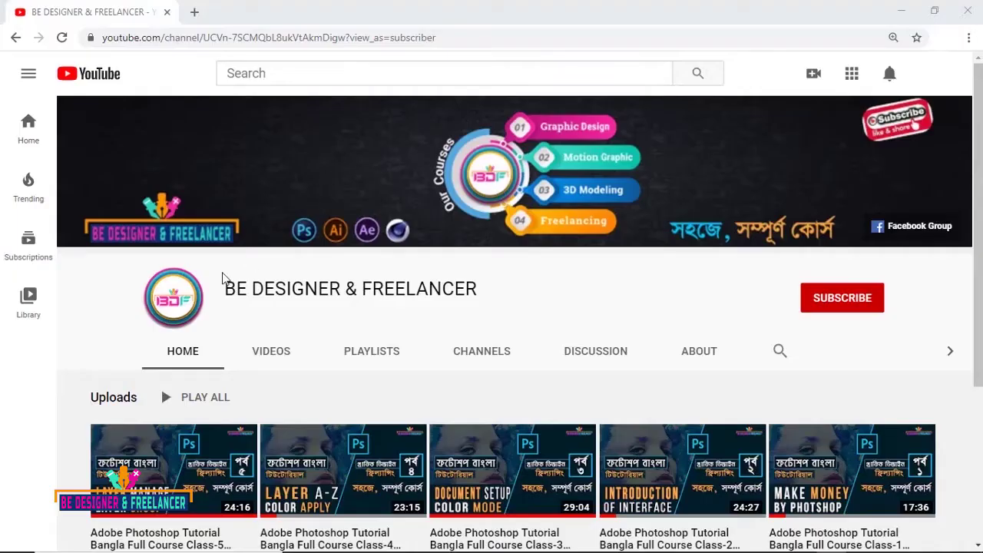
Subscribe to the BE DESIGNER & FREELANCER channel and show its notification bell options
click(839, 307)
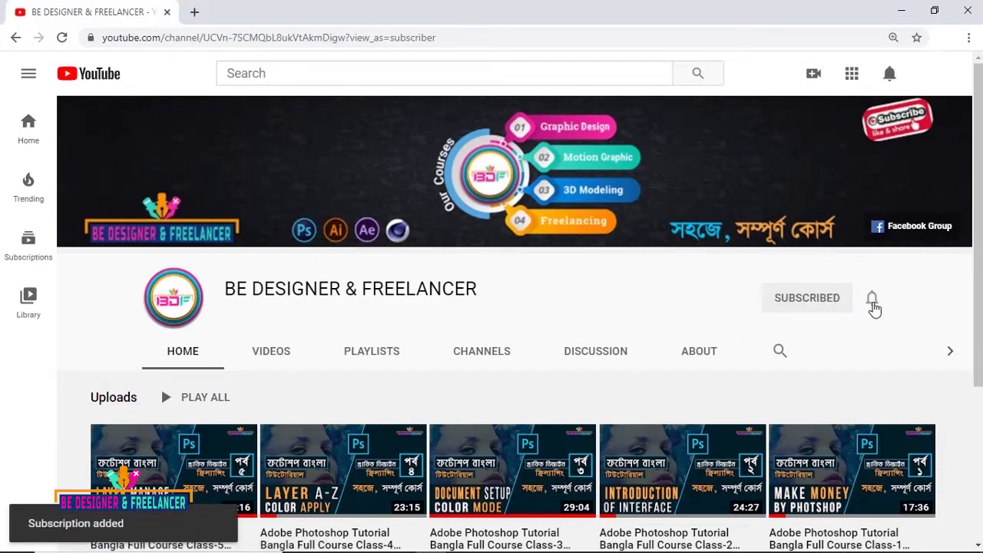
click(874, 304)
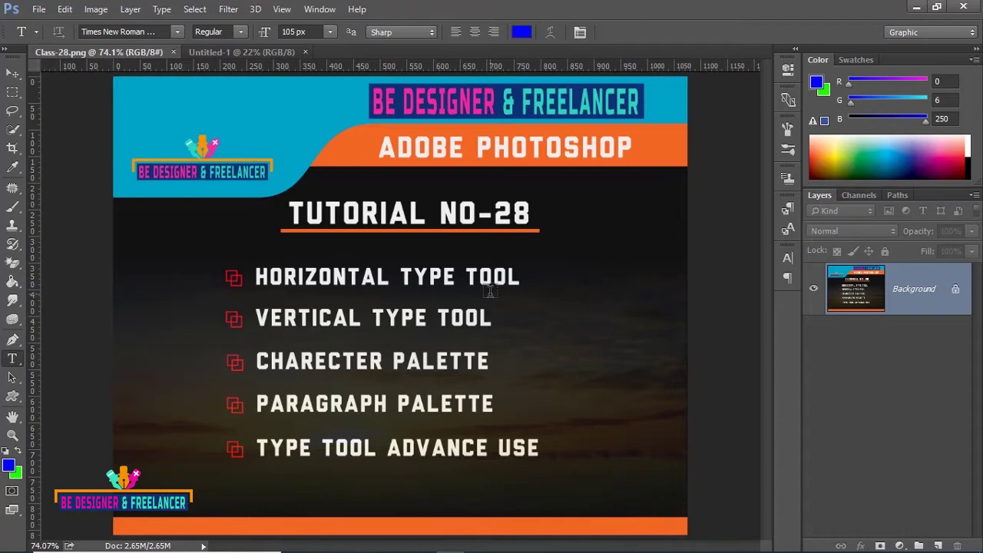
Switch to the blank Untitled-1 document with the Type tool active again
click(211, 51)
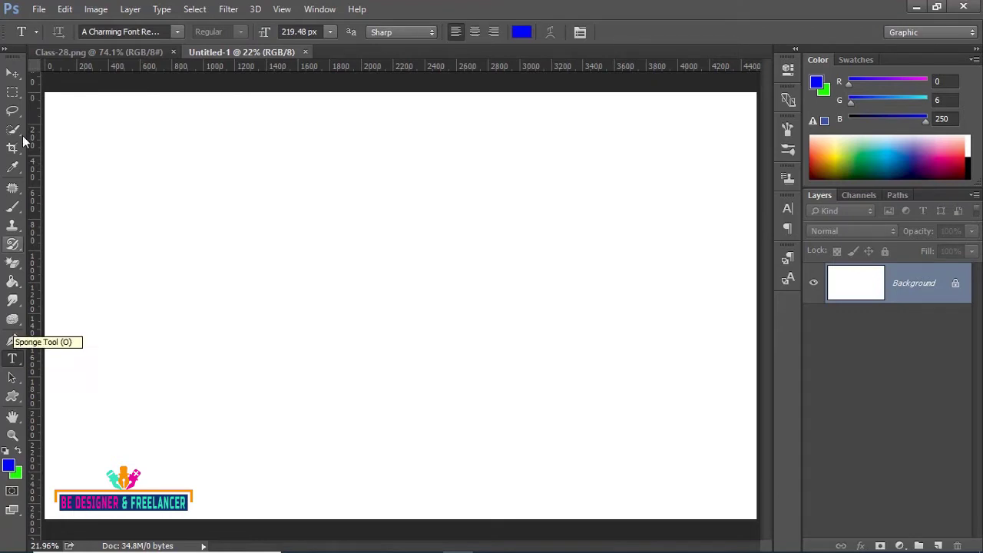
click(14, 75)
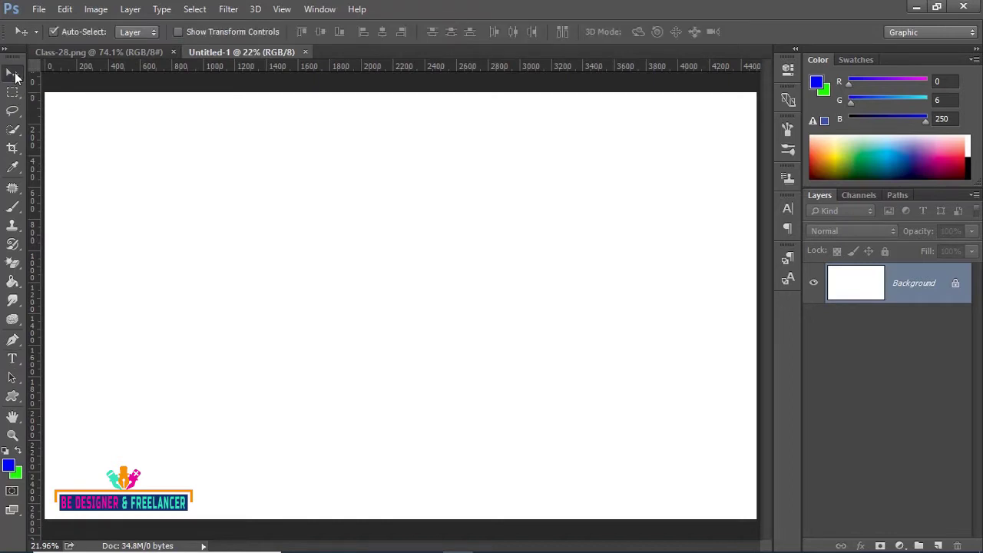
key(t)
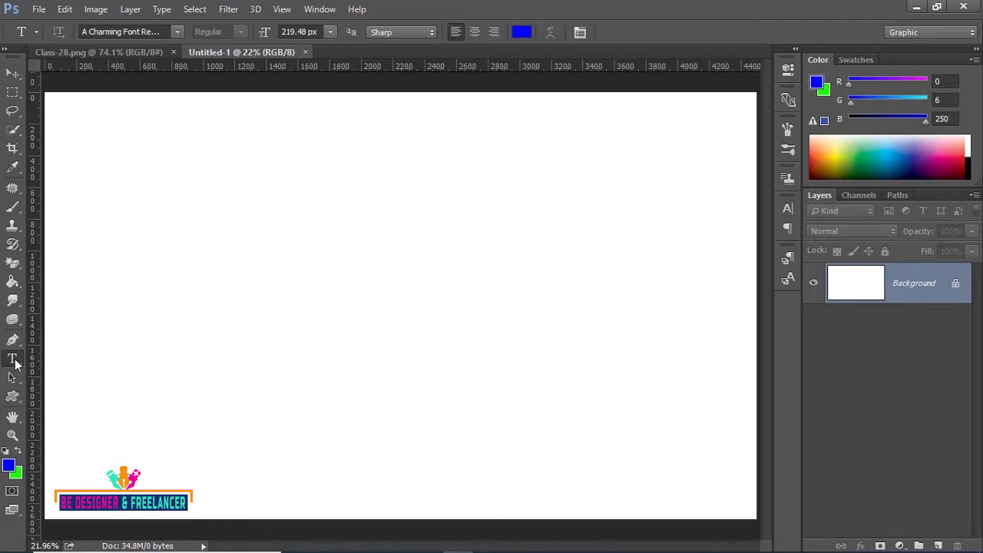
right_click(15, 364)
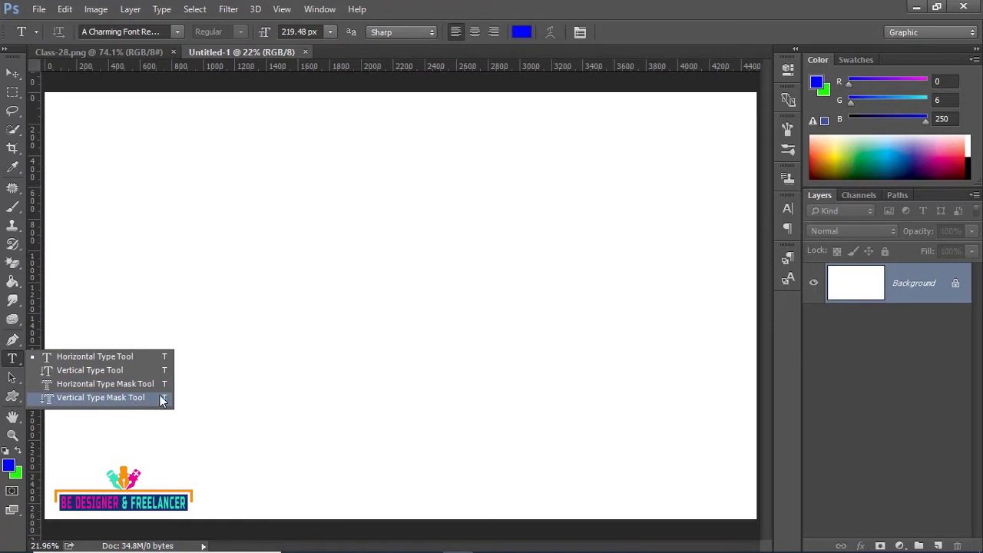
click(12, 360)
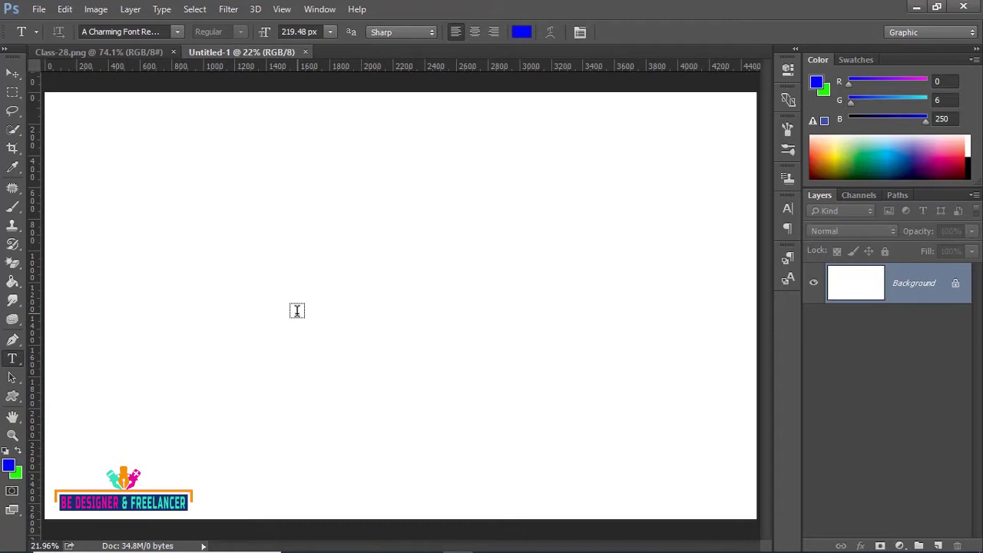
key(shift+t)
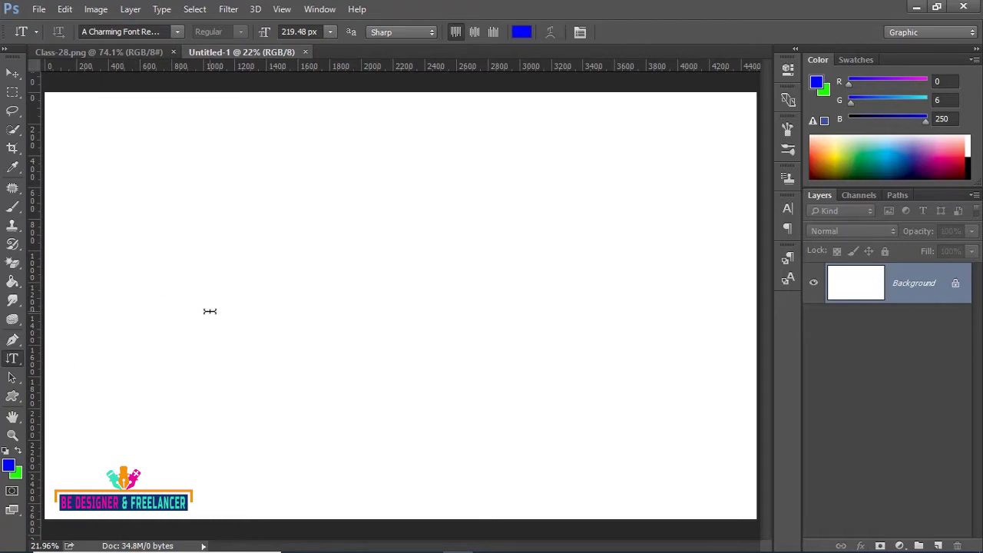
key(shift+t)
right_click(14, 361)
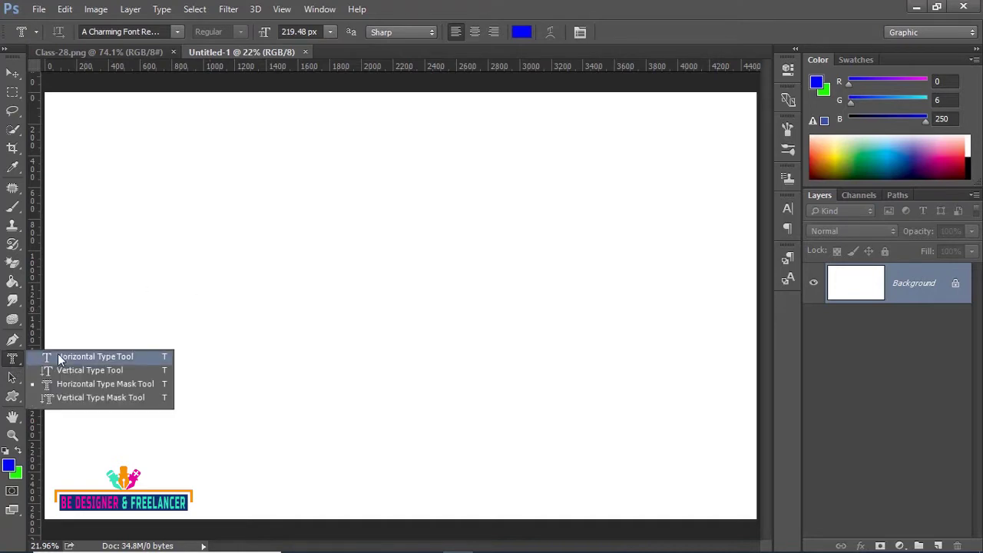
click(136, 360)
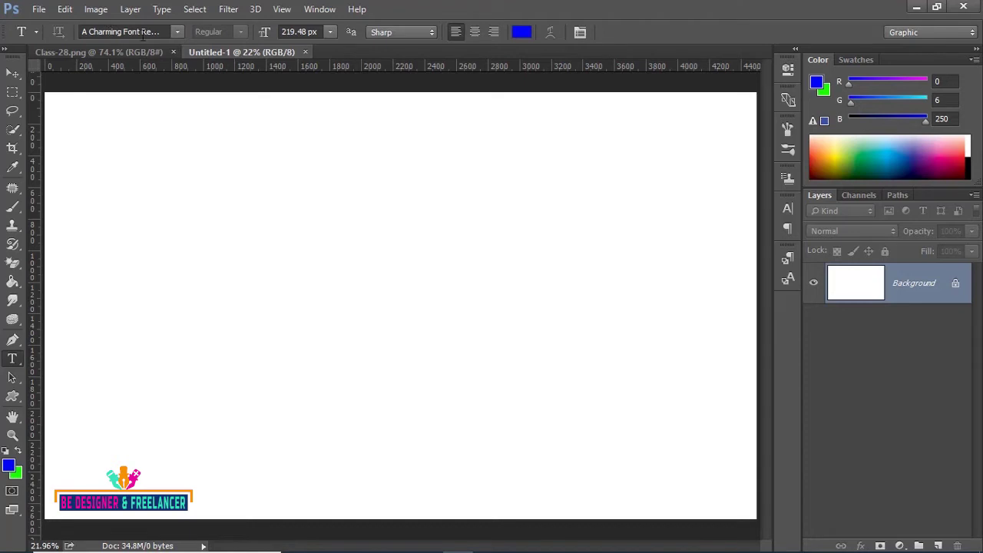
Change the type font to A Charming Font Expanded Regular
click(176, 33)
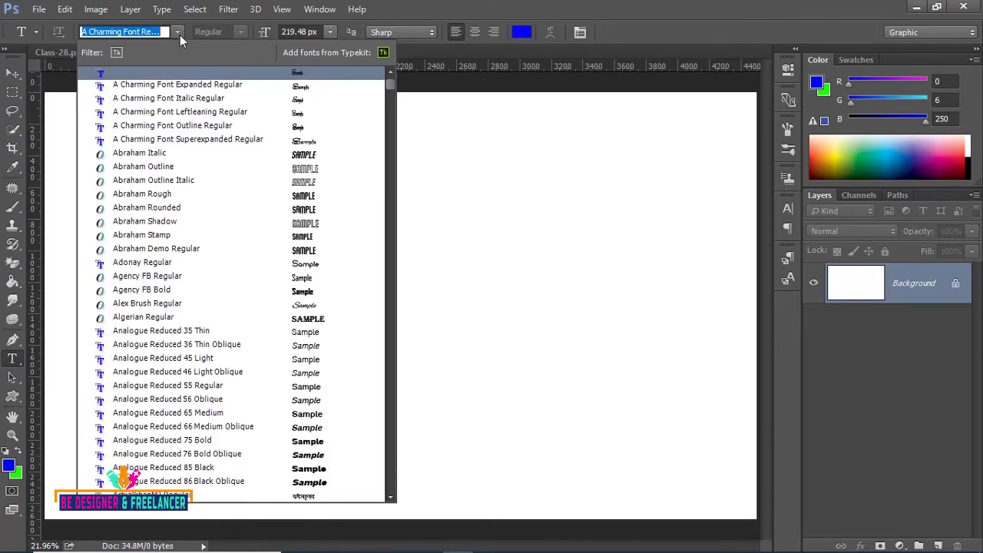
mouse_move(391, 82)
mouse_down()
mouse_move(388, 440)
mouse_move(398, 74)
mouse_up()
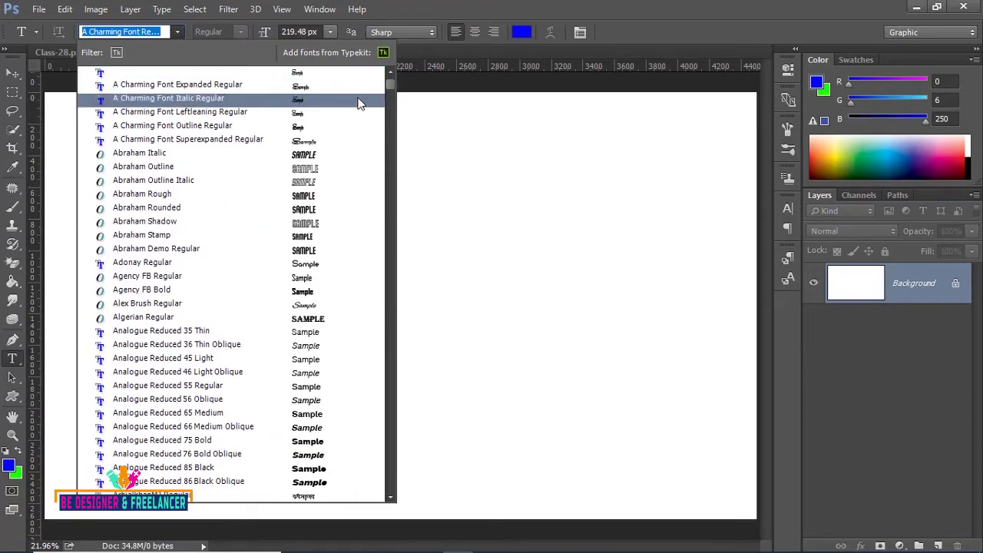
click(433, 7)
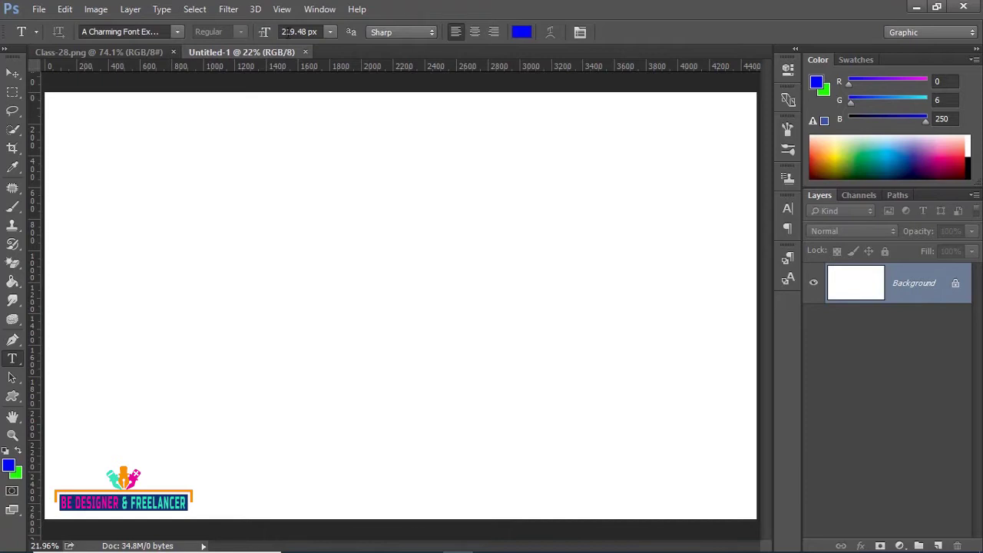
Scrub the text size up from 219.48 px to 279.48 px
click(331, 31)
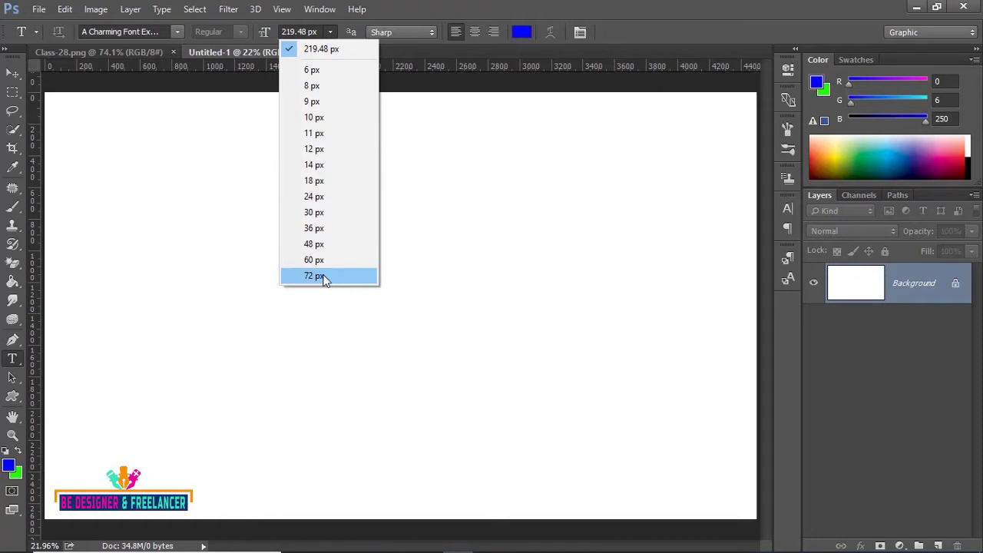
click(393, 6)
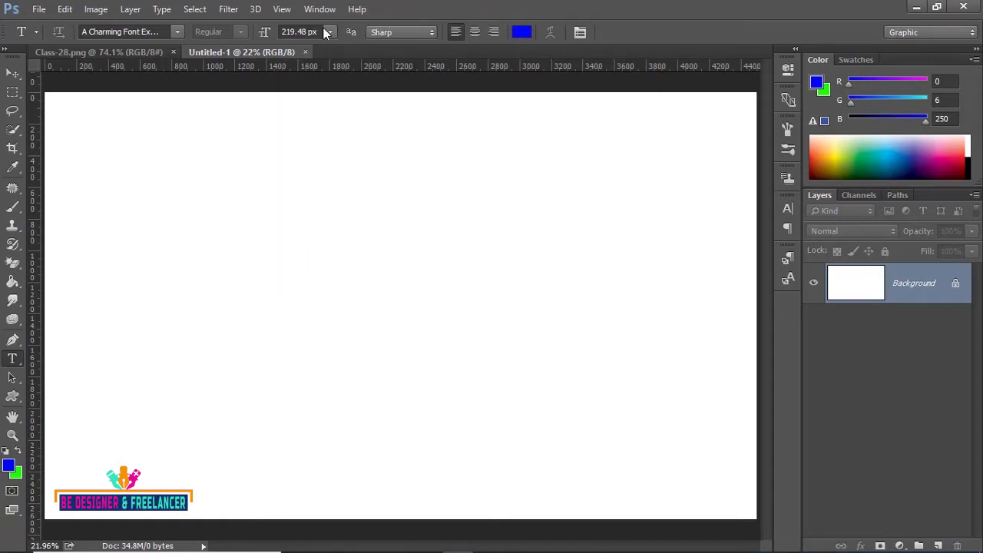
drag(281, 32, 319, 31)
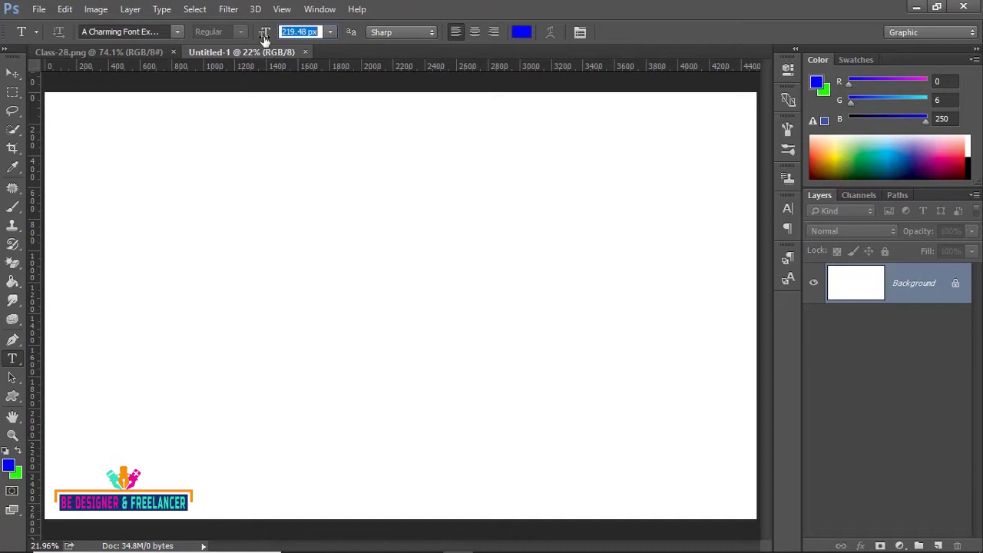
mouse_move(264, 39)
mouse_down()
mouse_move(329, 40)
mouse_move(192, 40)
mouse_up()
drag(192, 40, 219, 42)
drag(219, 43, 309, 50)
click(431, 32)
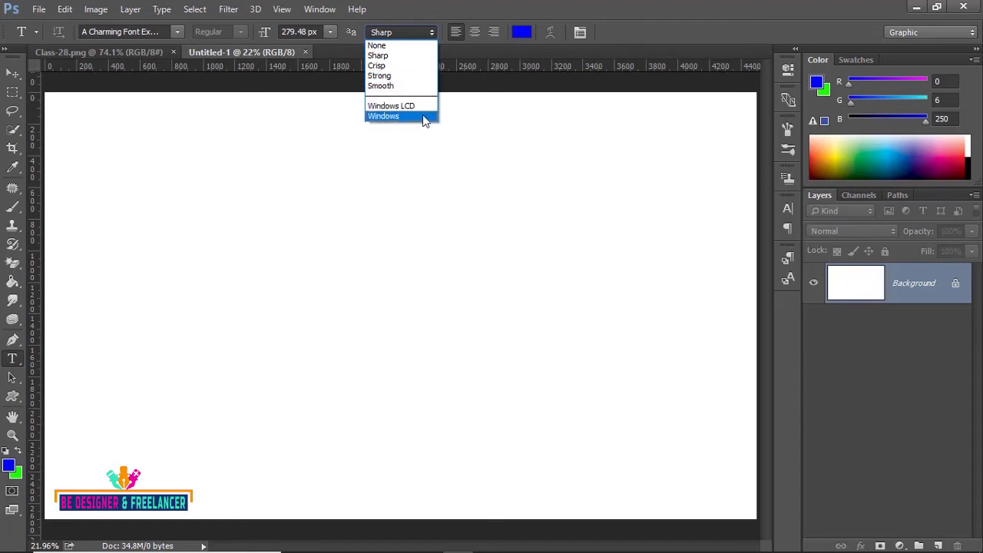
click(388, 58)
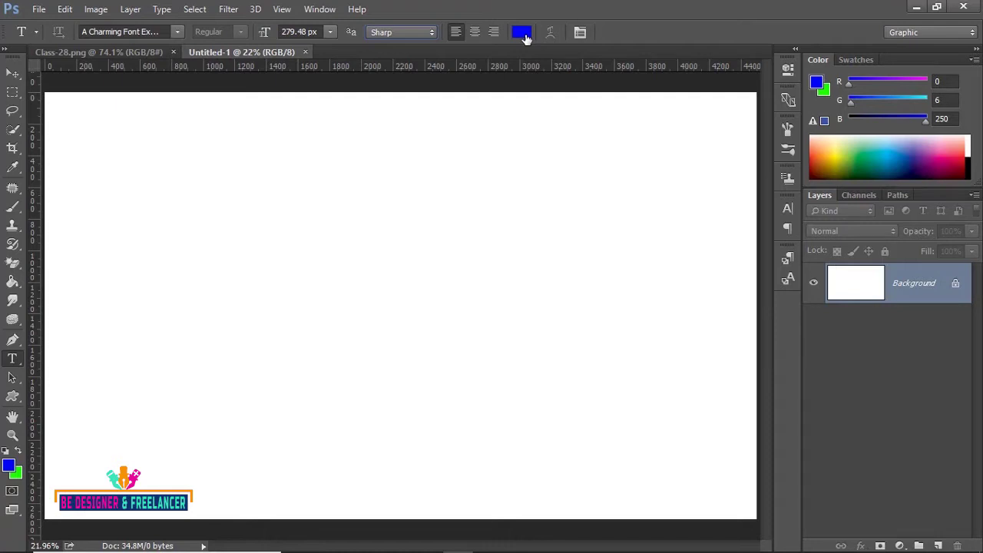
Set the text colour to bright blue #0006fa
click(524, 34)
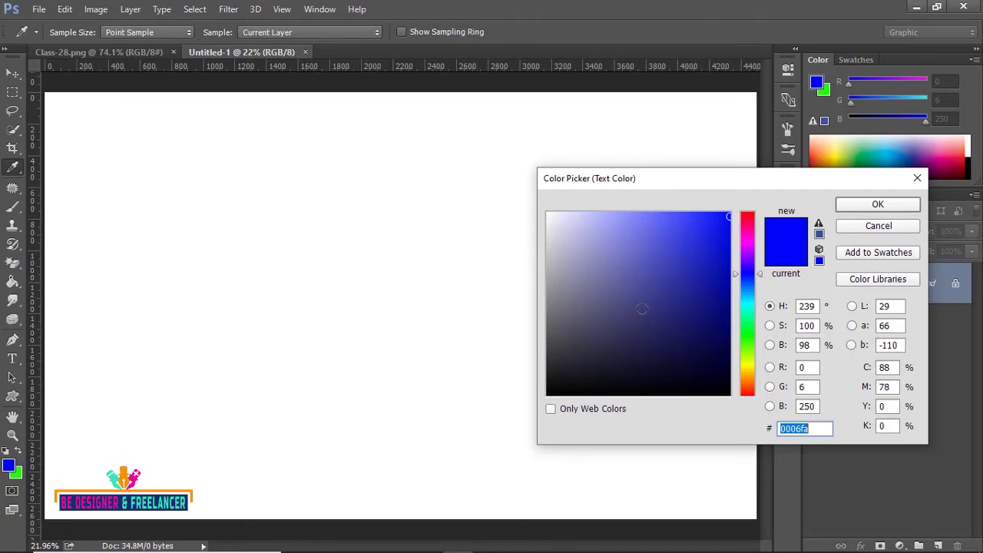
click(863, 203)
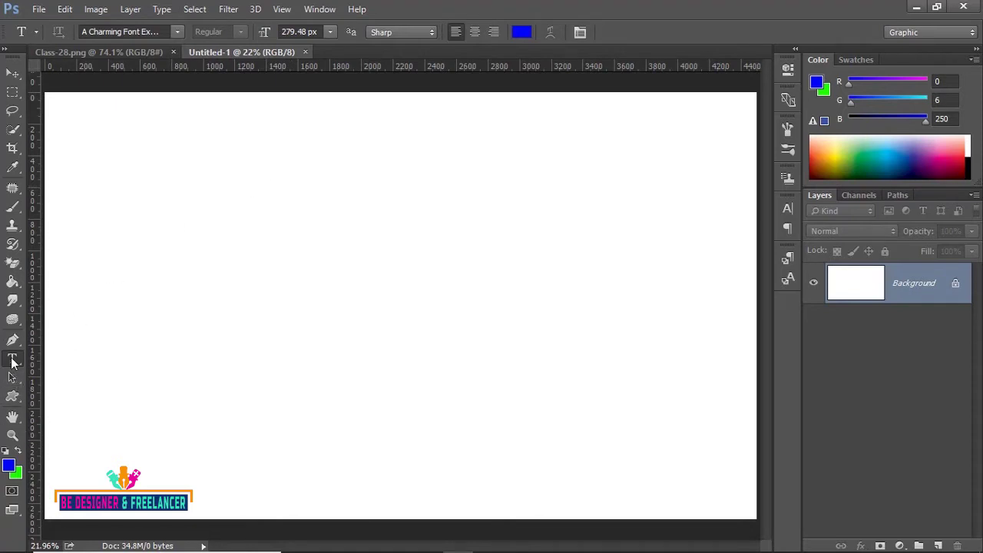
Start an empty Horizontal Type layer, Layer 1, in the canvas's upper-left area
right_click(11, 361)
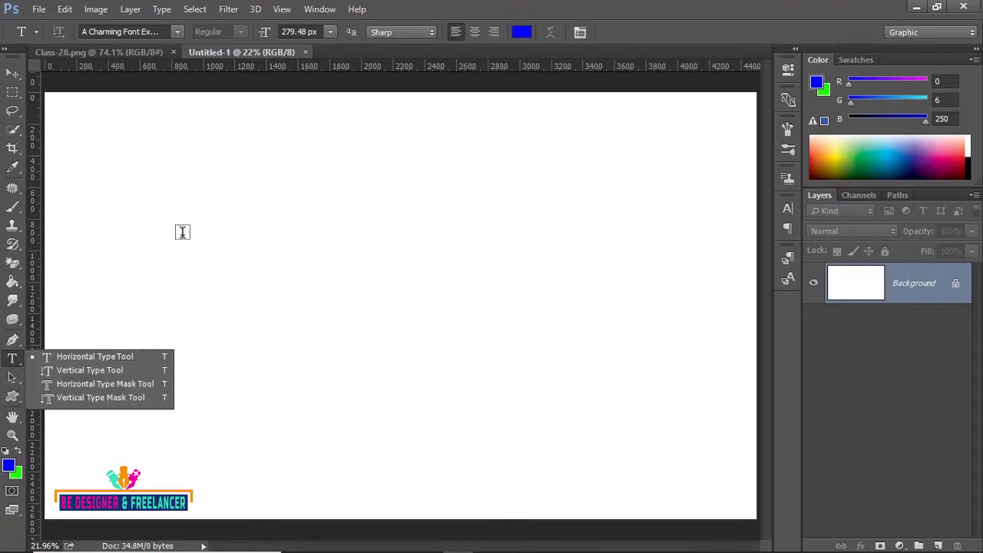
click(182, 232)
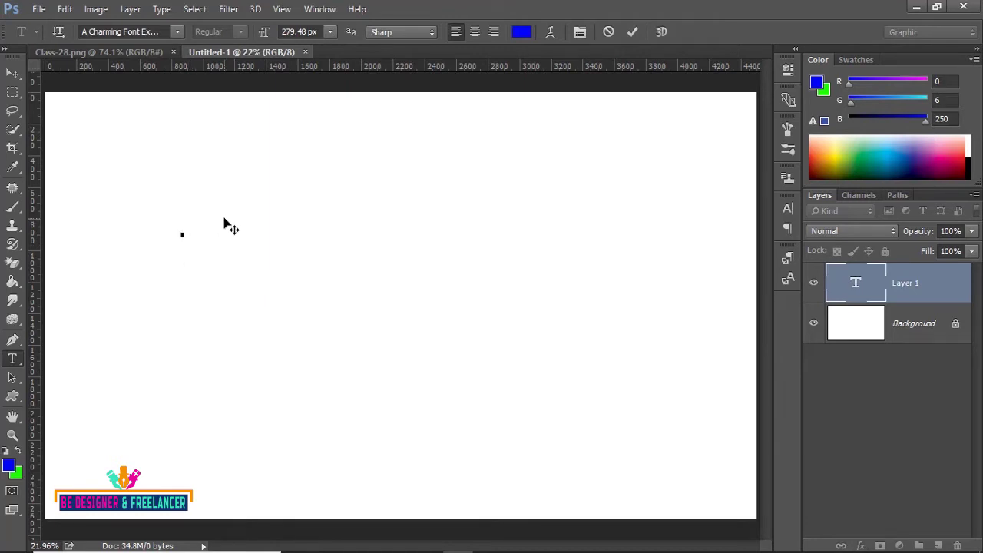
Type the headline 'Be Designer And Freelancer' on Layer 1
text(B)
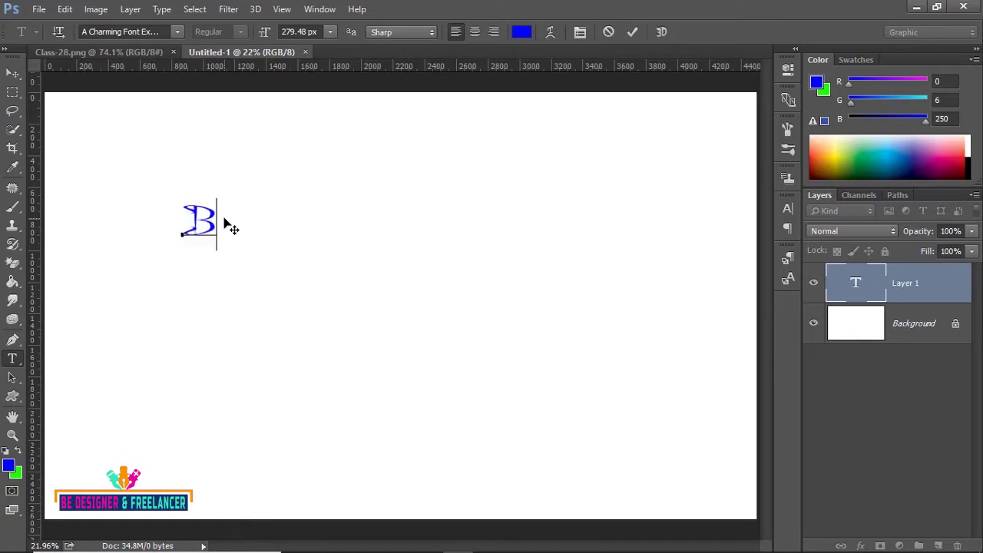
text(e De)
text(signer)
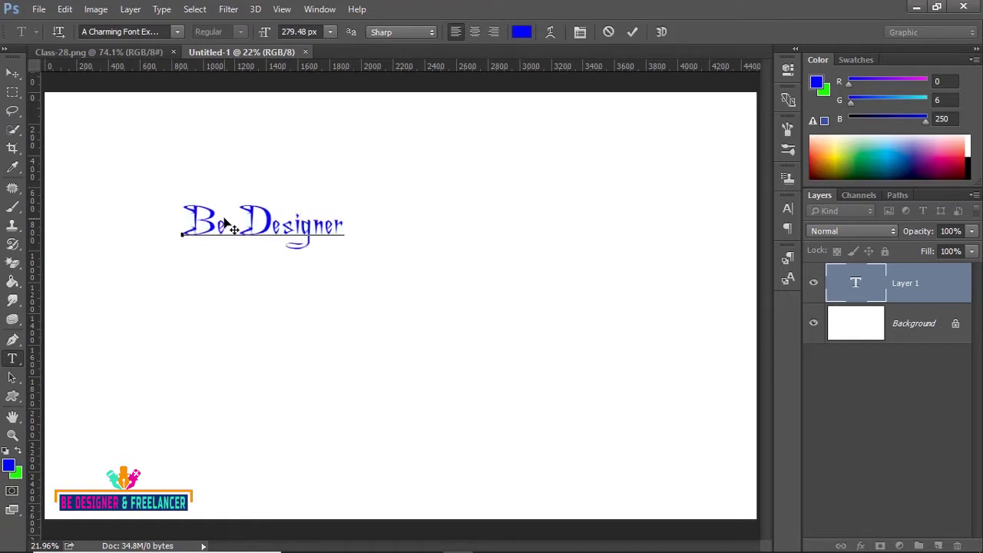
text( And)
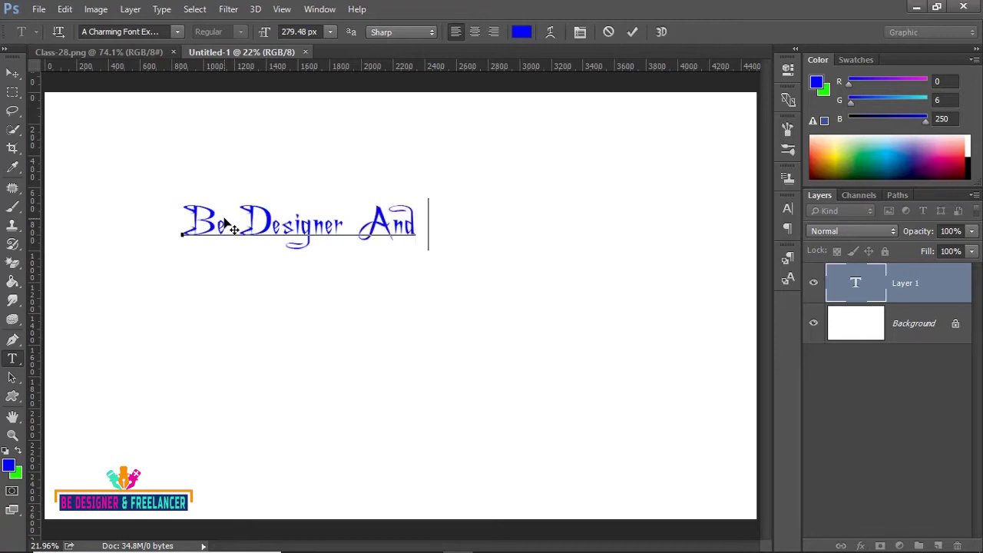
text( Fre)
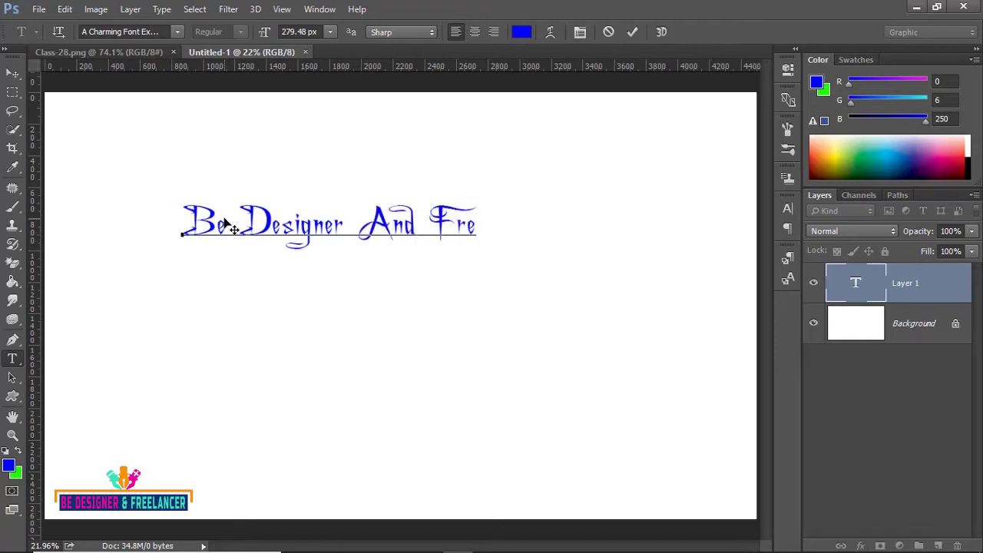
text(ela)
text(ncer)
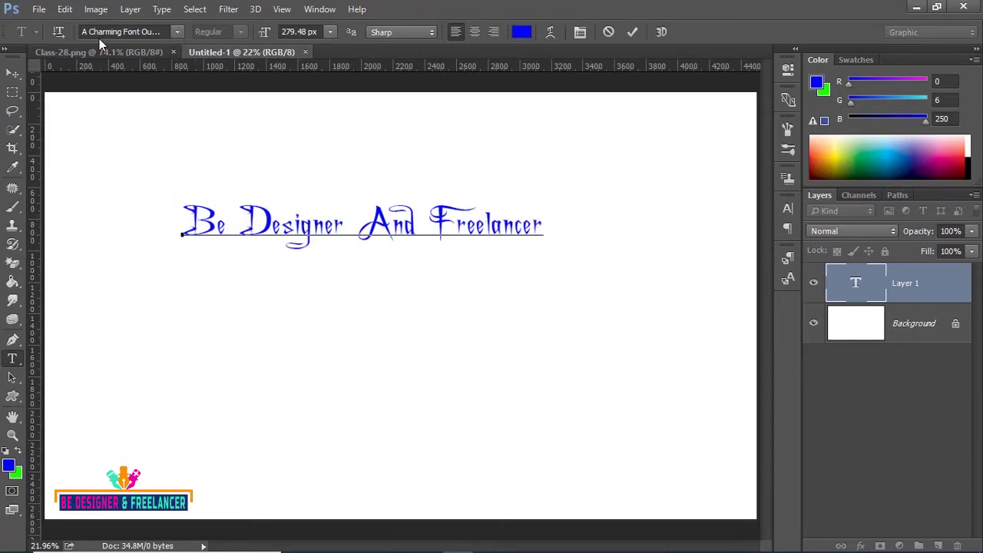
Switch the headline font to Adonay Regular
click(179, 32)
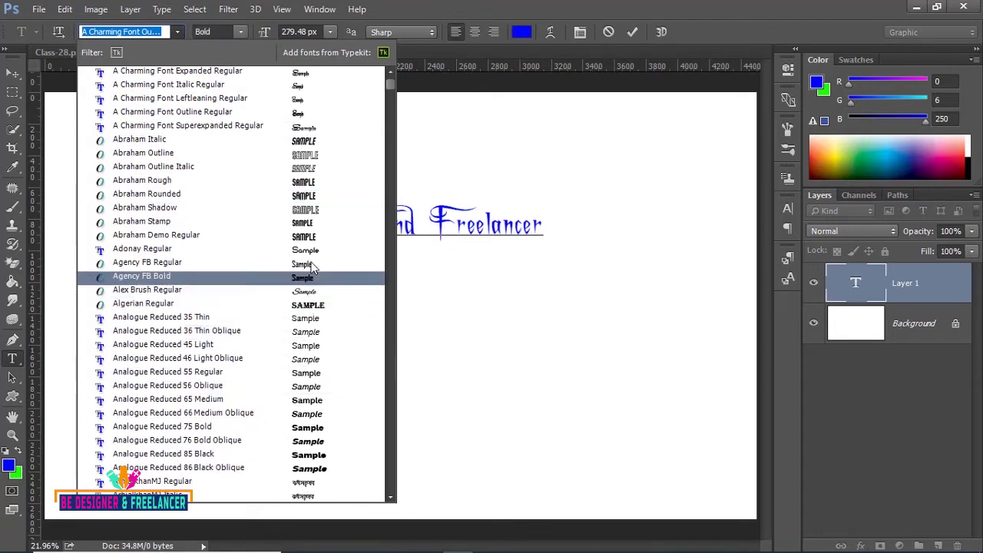
text(Adonay Regular)
key(Return)
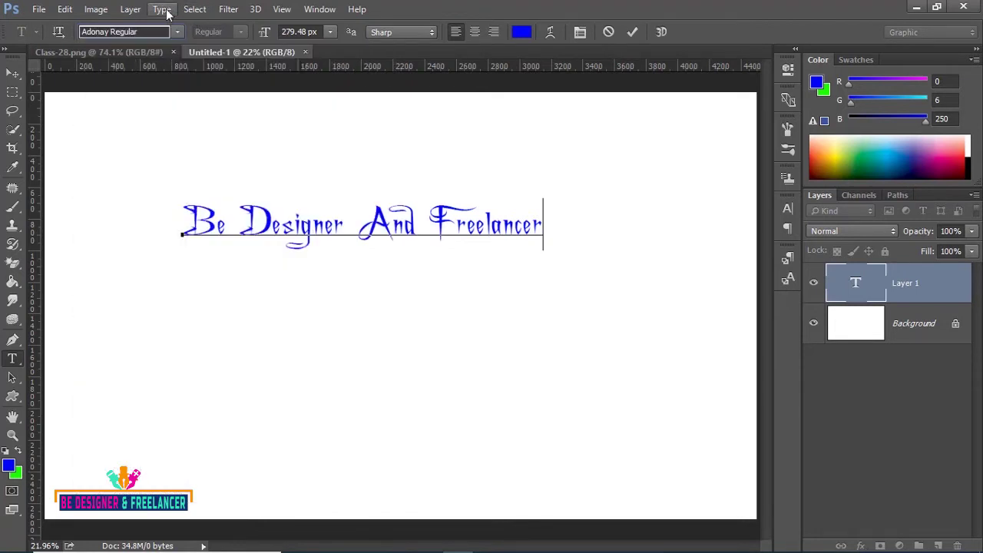
click(163, 9)
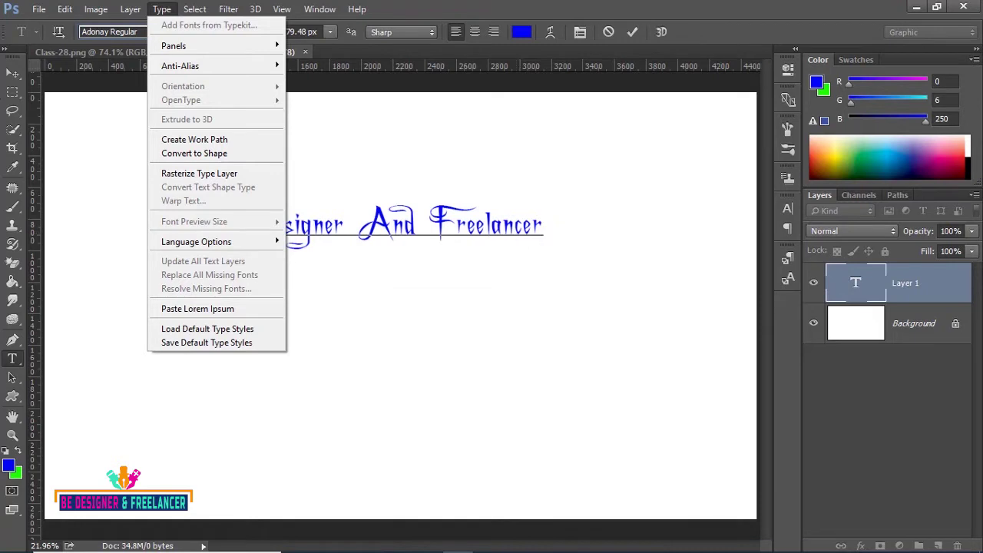
Commit the headline text and set the font preview size to Large
click(9, 74)
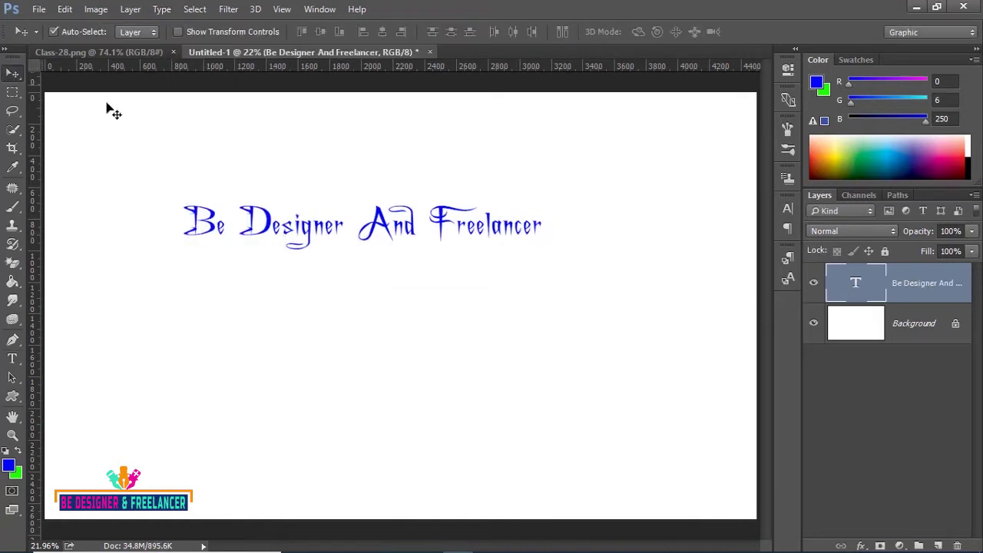
click(870, 388)
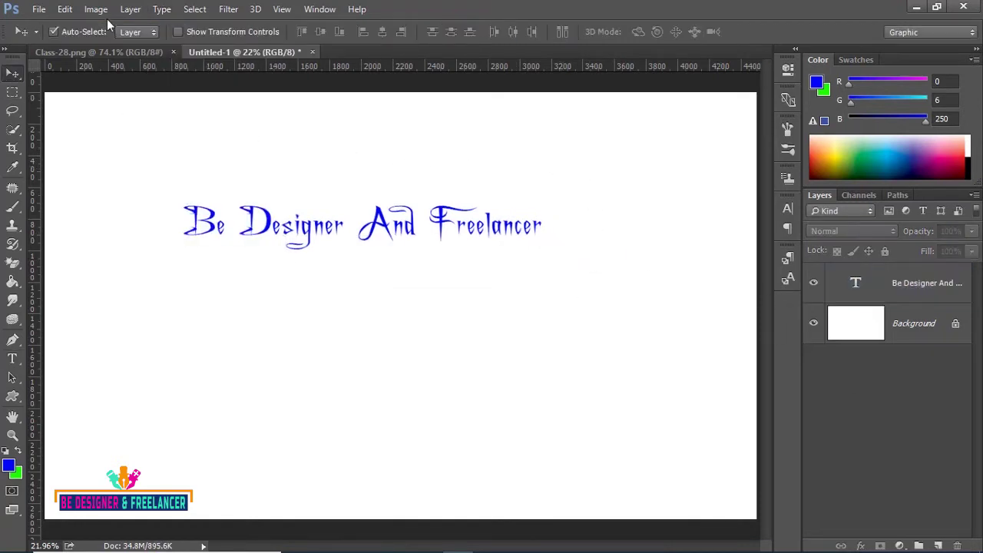
click(162, 9)
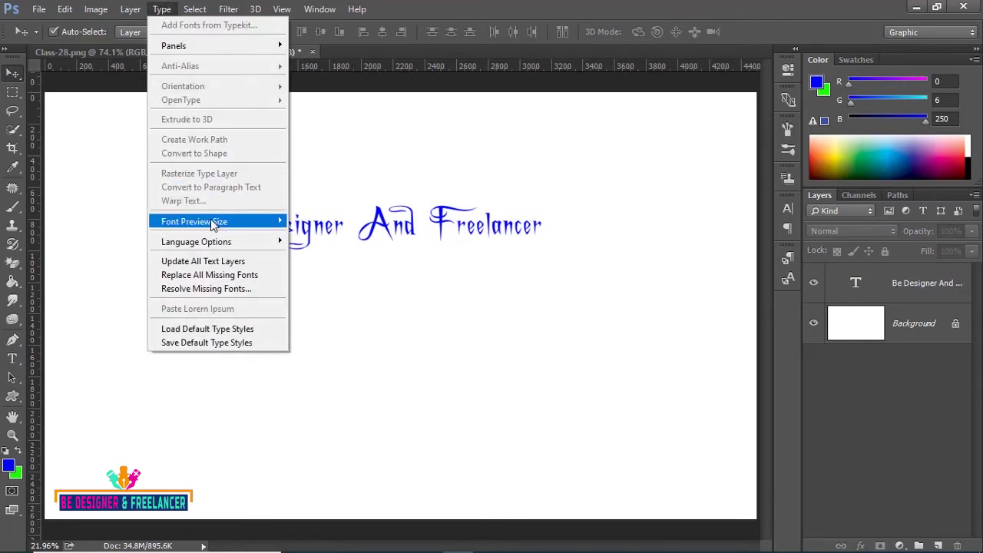
mouse_move(194, 221)
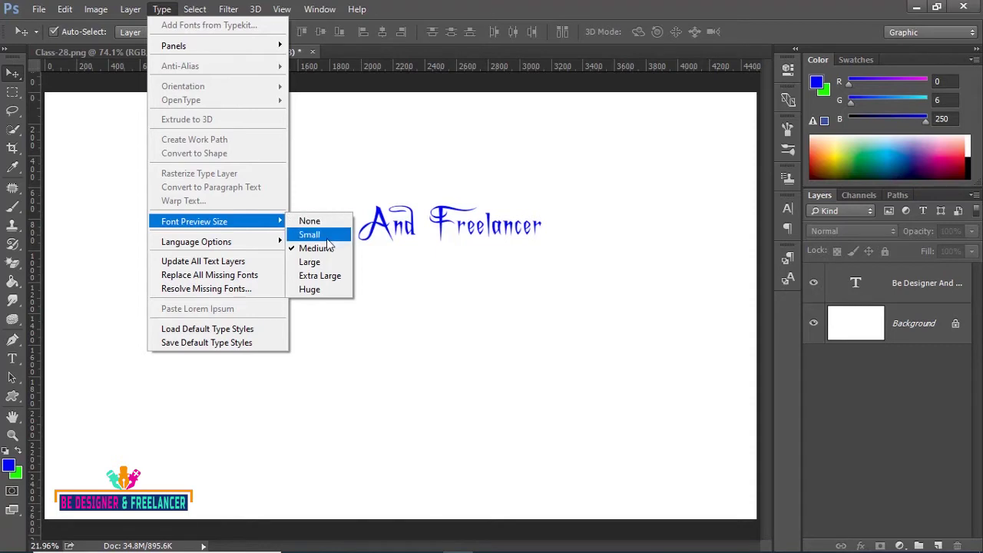
click(311, 262)
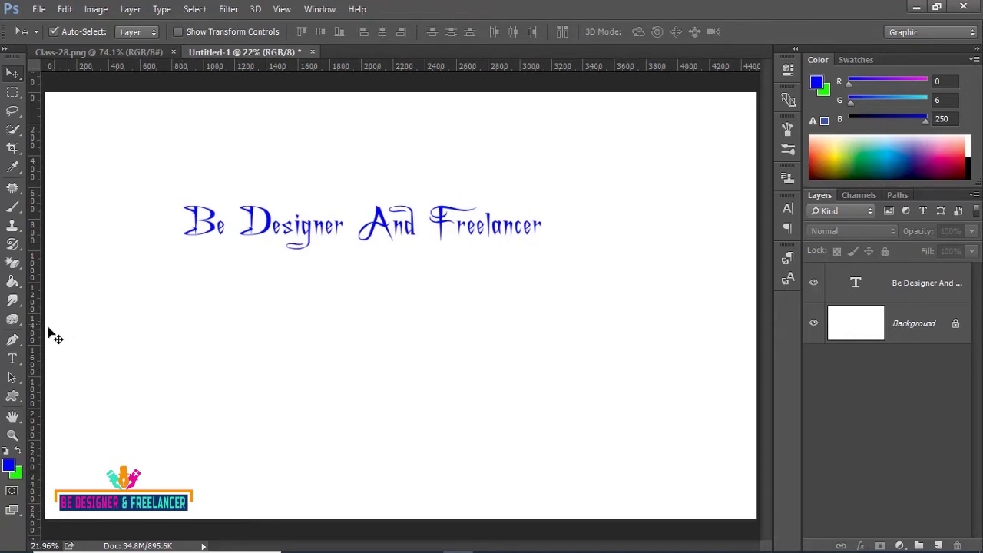
click(14, 359)
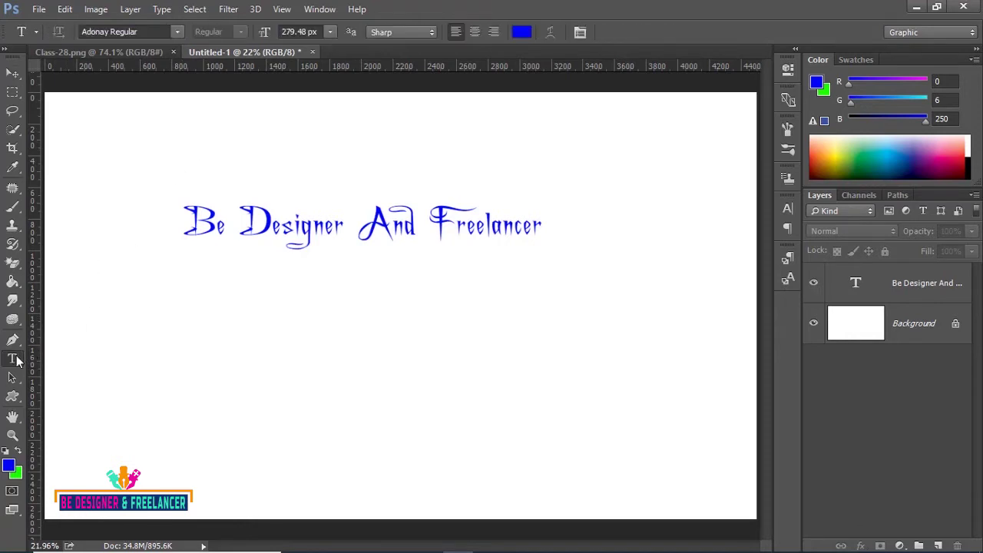
Preview fonts on the selected headline layer and apply Agency FB Bold
click(916, 285)
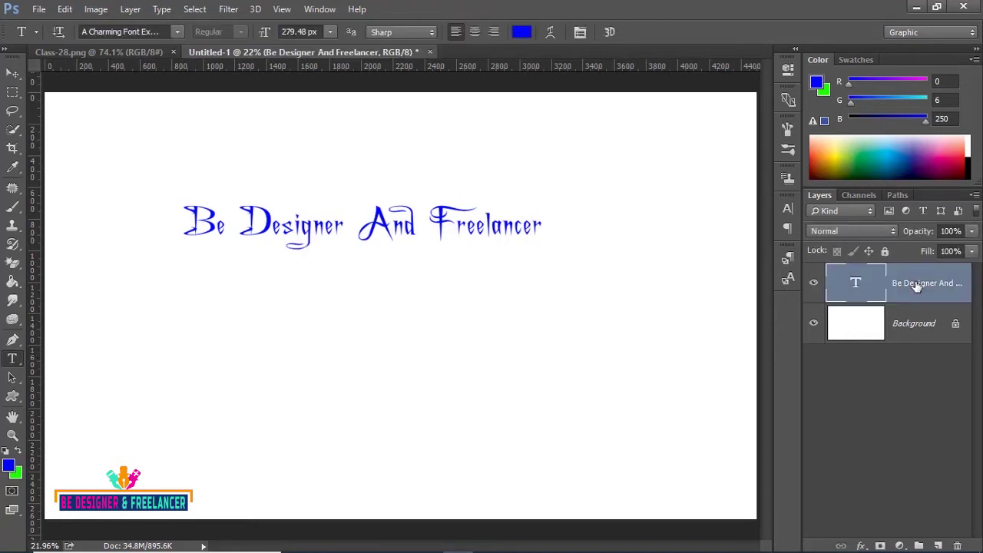
click(177, 31)
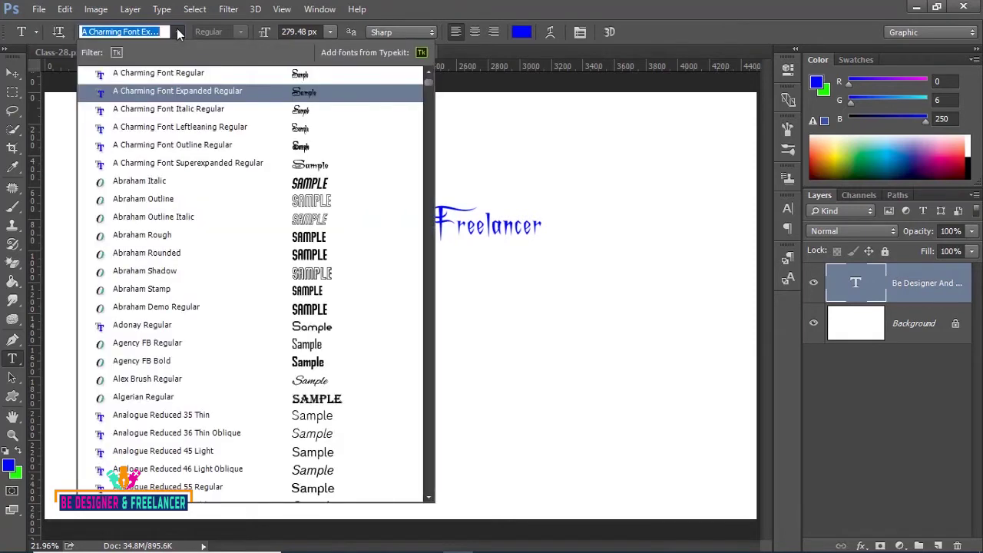
key(Down)
key(Down)
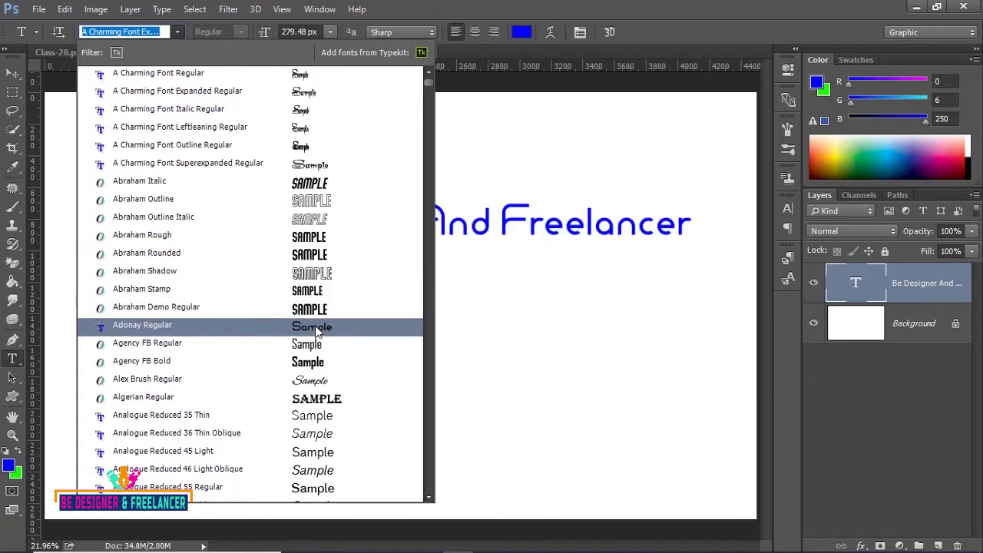
click(323, 364)
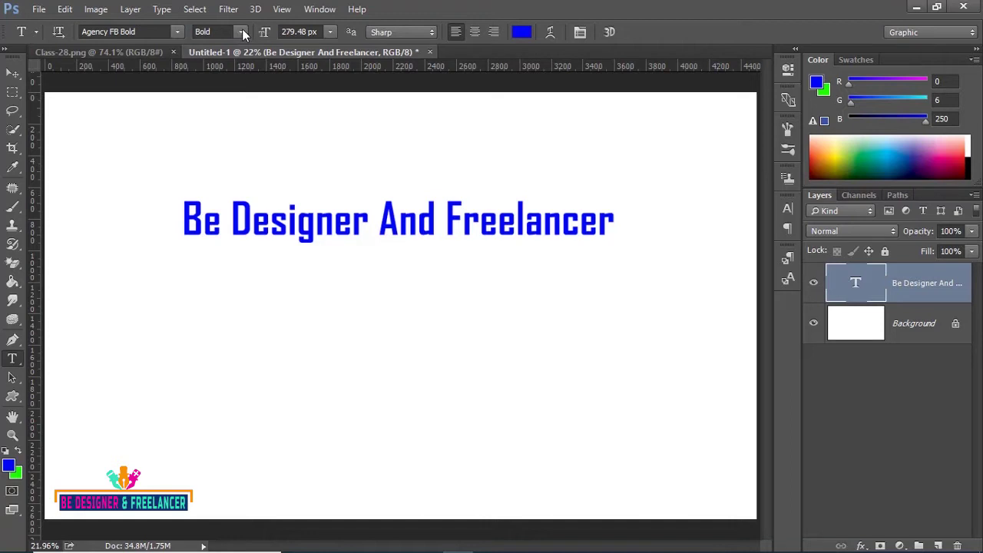
click(242, 31)
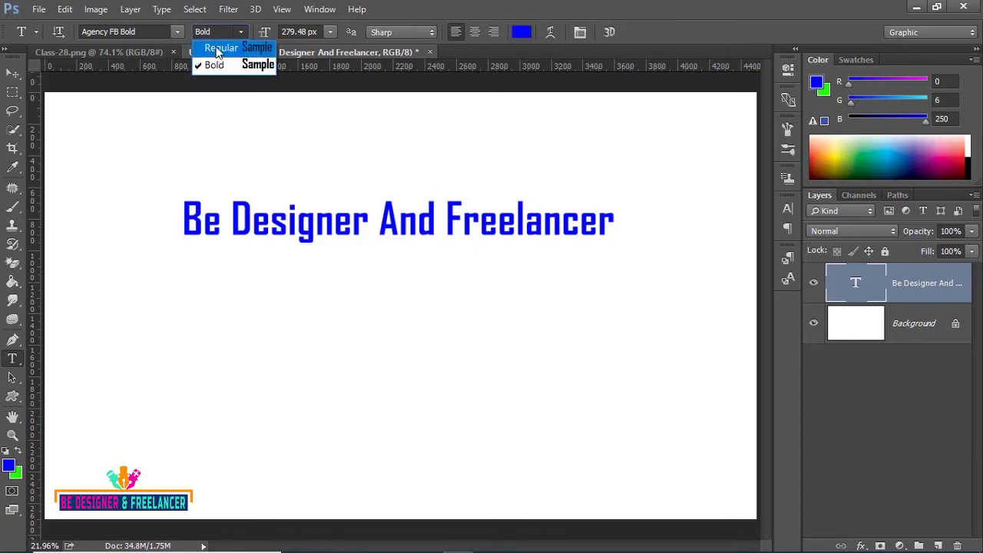
click(218, 50)
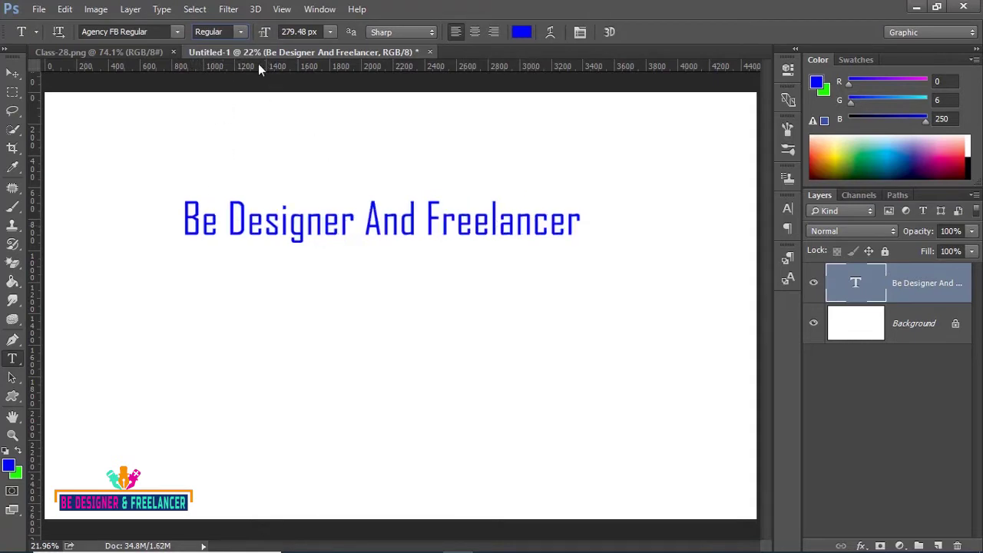
click(240, 34)
click(215, 65)
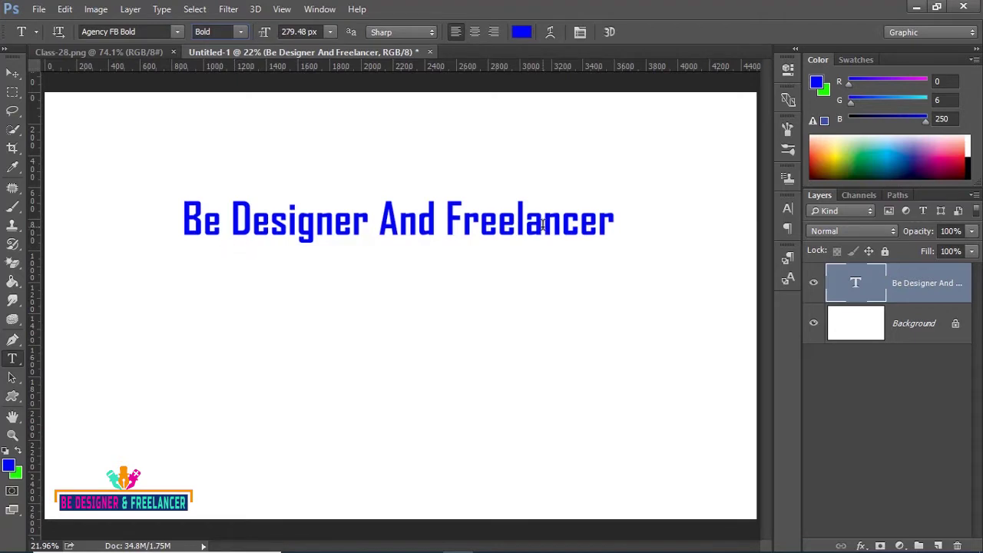
Enlarge the Agency FB Bold headline from the 48 px preset to 295 px
click(330, 32)
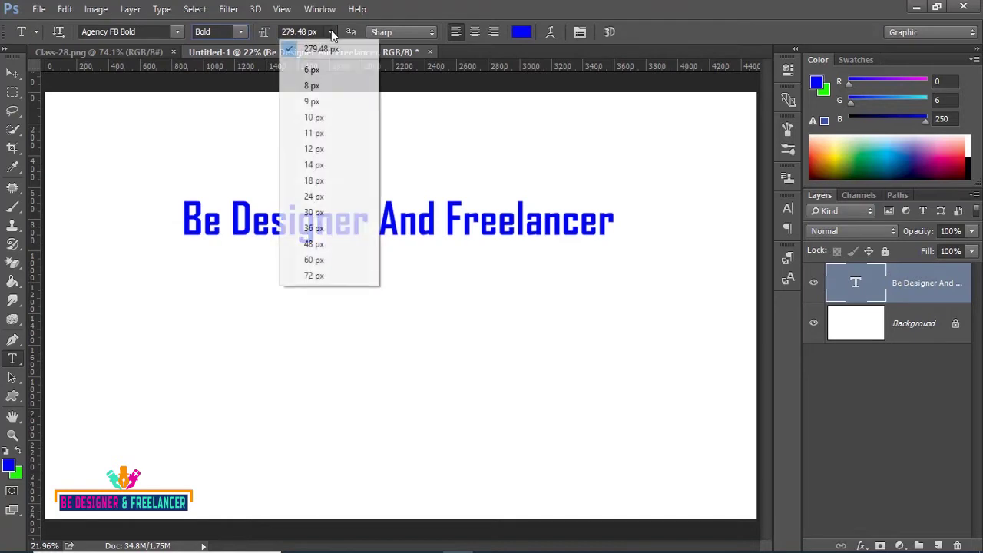
click(314, 245)
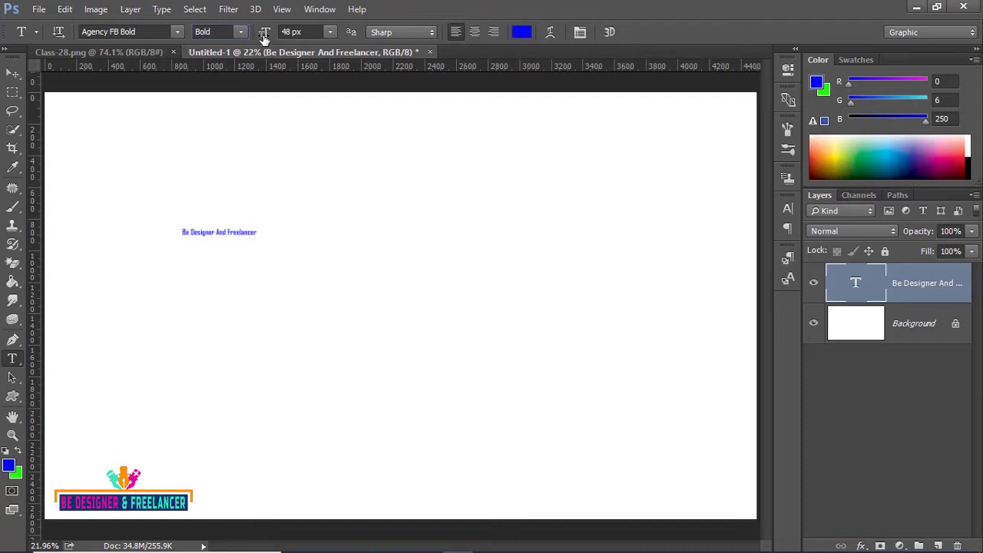
drag(263, 38, 359, 39)
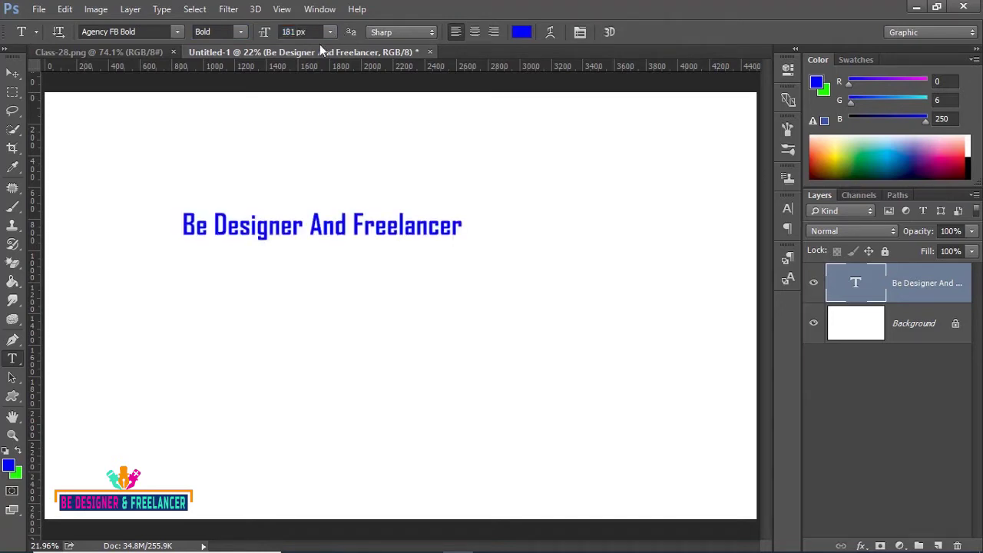
drag(266, 38, 236, 34)
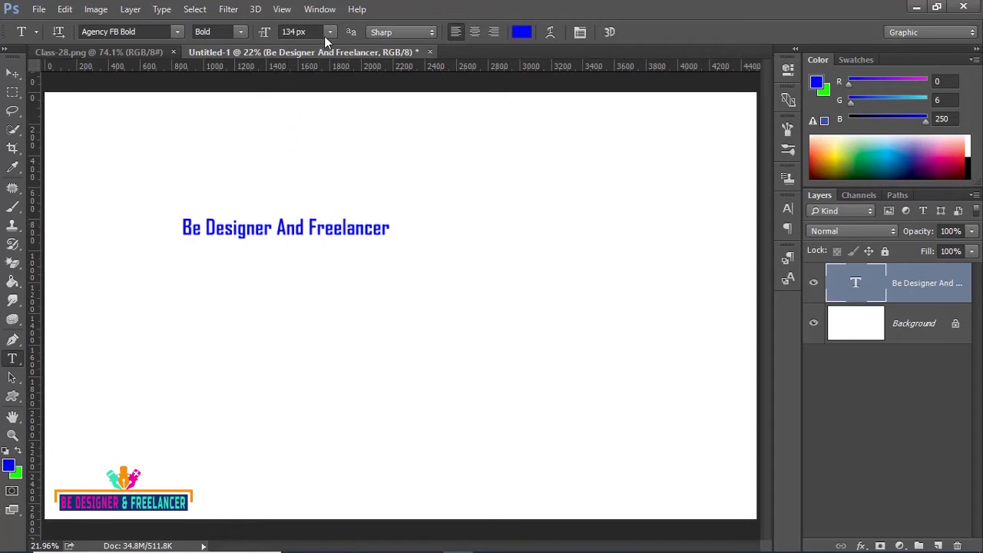
drag(264, 35, 378, 37)
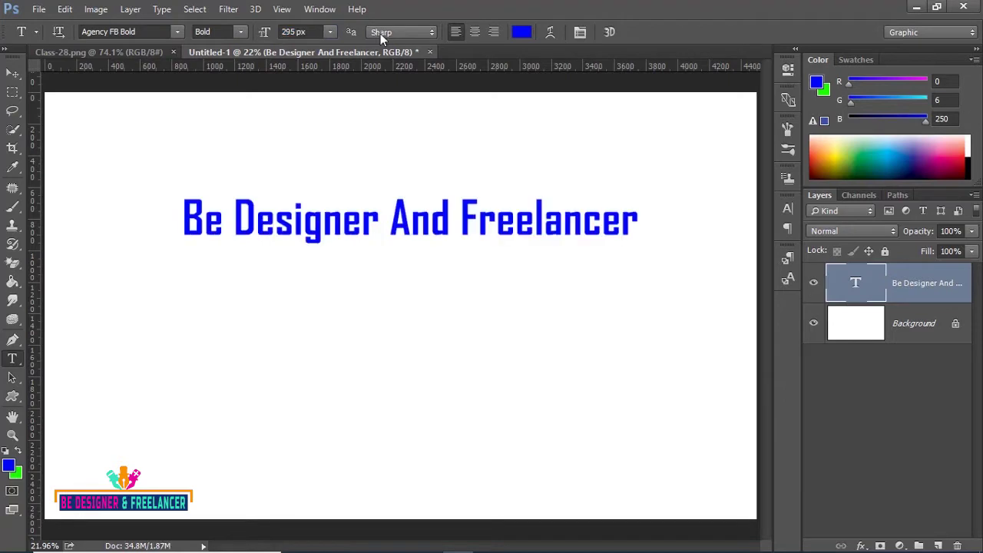
Try turning the headline's anti-aliasing off, then set it back to Sharp
click(433, 32)
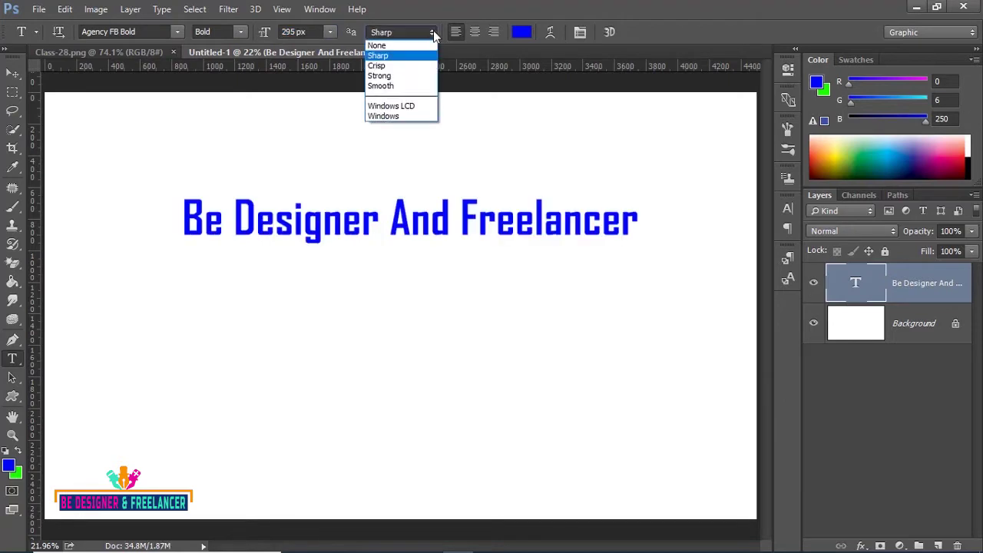
click(415, 43)
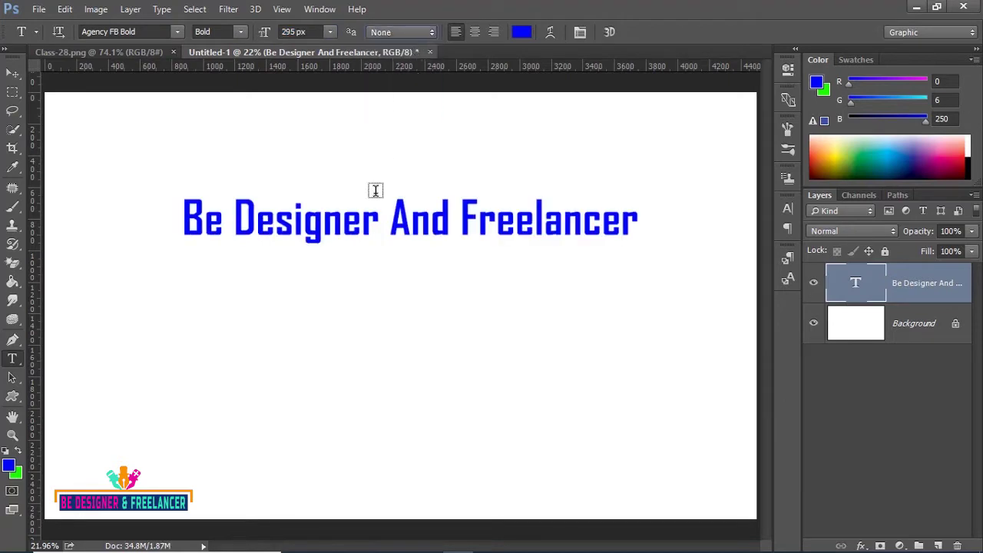
drag(184, 217, 679, 226)
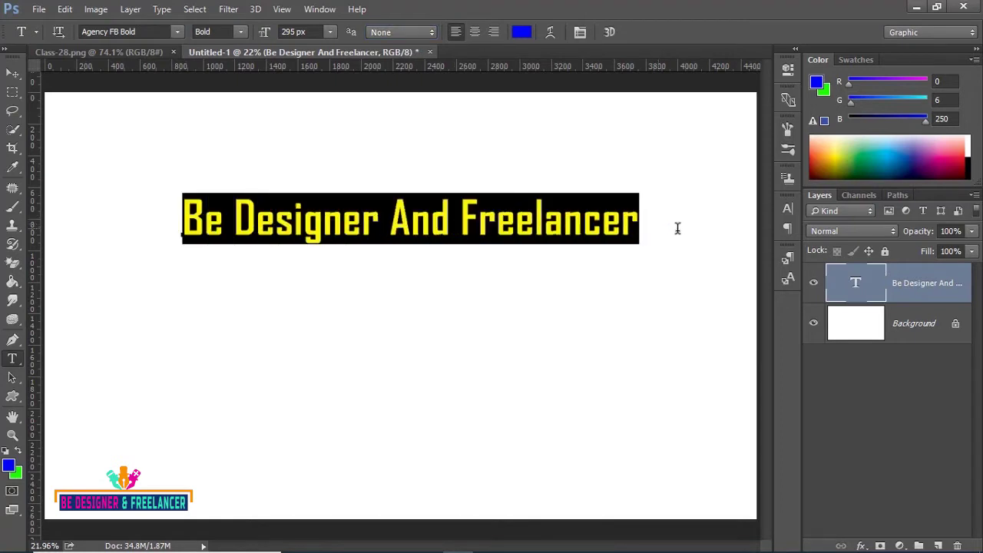
click(432, 32)
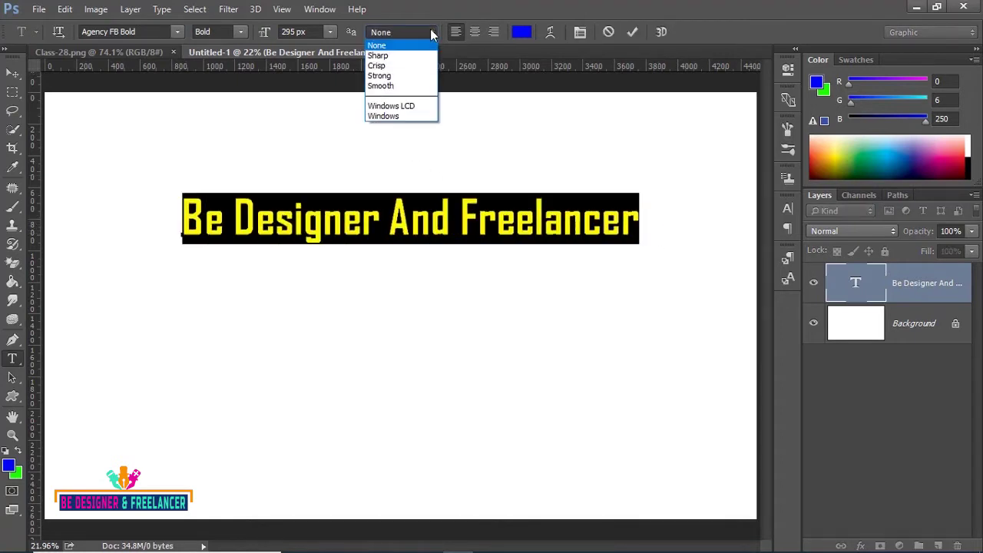
click(385, 51)
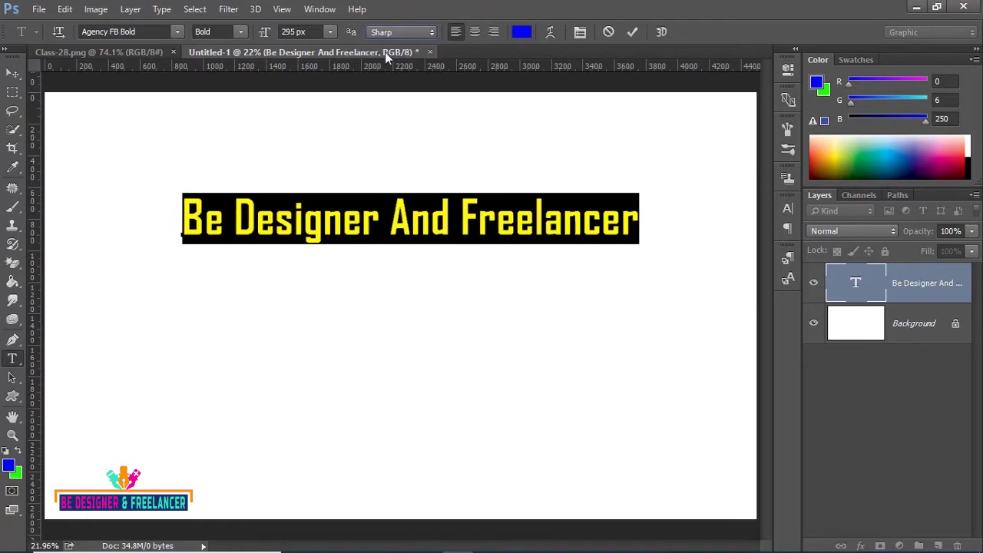
click(432, 31)
Zoom in on the headline, reselect all its text, and commit the edit
key(ctrl+plus)
key(ctrl+plus)
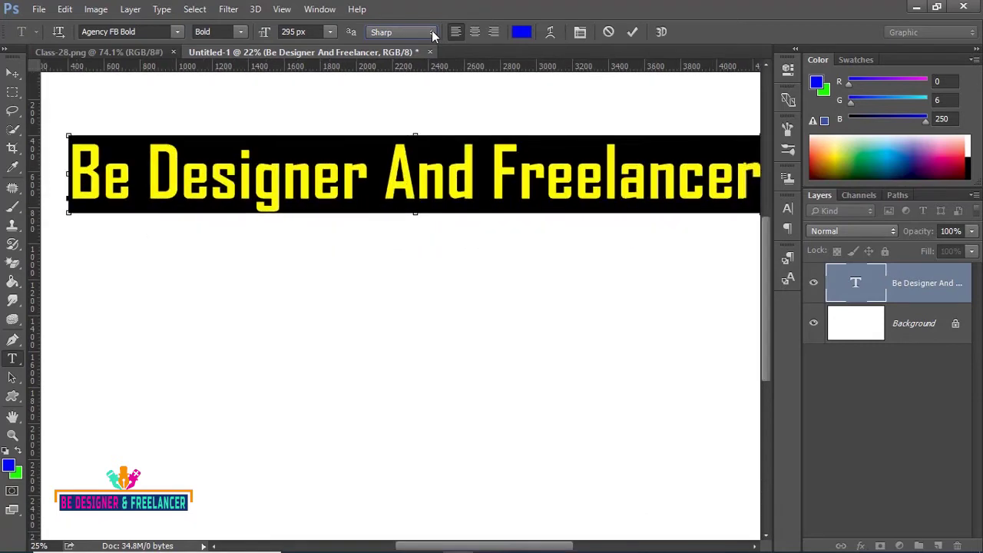
key(ctrl+plus)
key(ctrl+plus)
key(ctrl+r)
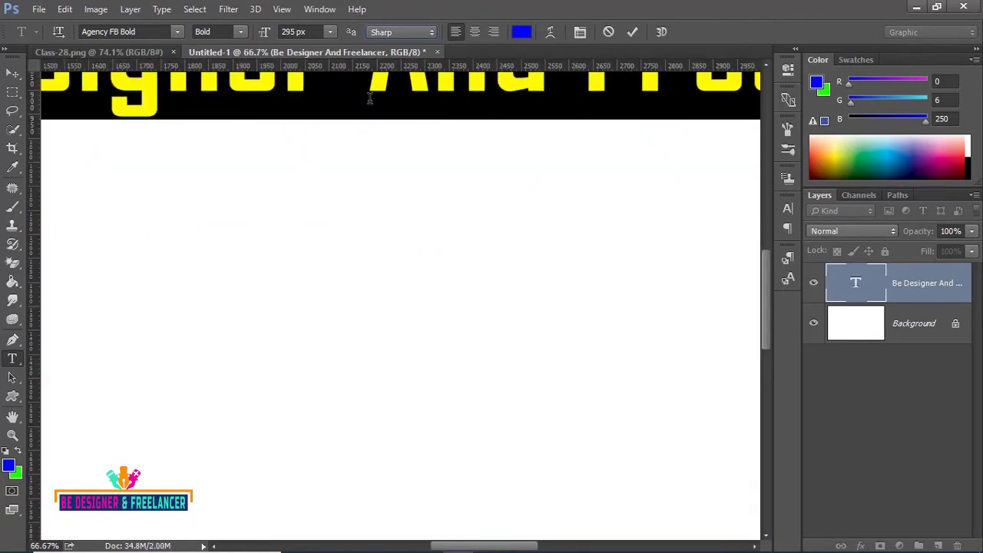
click(12, 74)
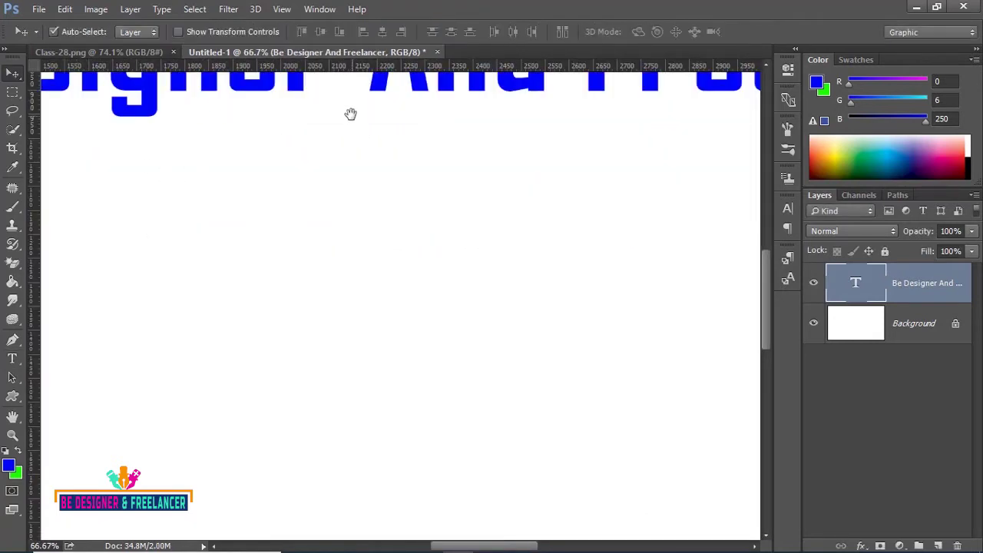
drag(351, 113, 355, 329)
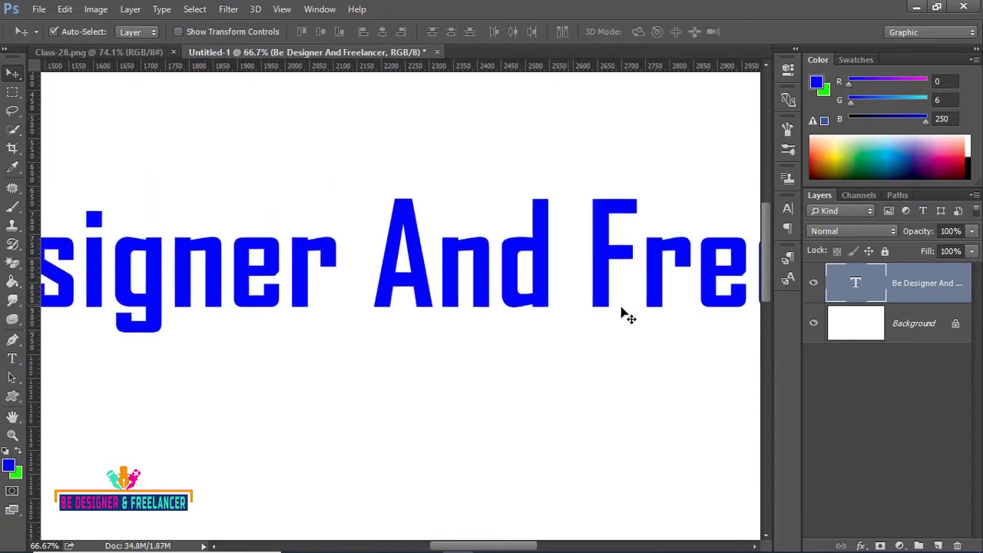
double_click(850, 283)
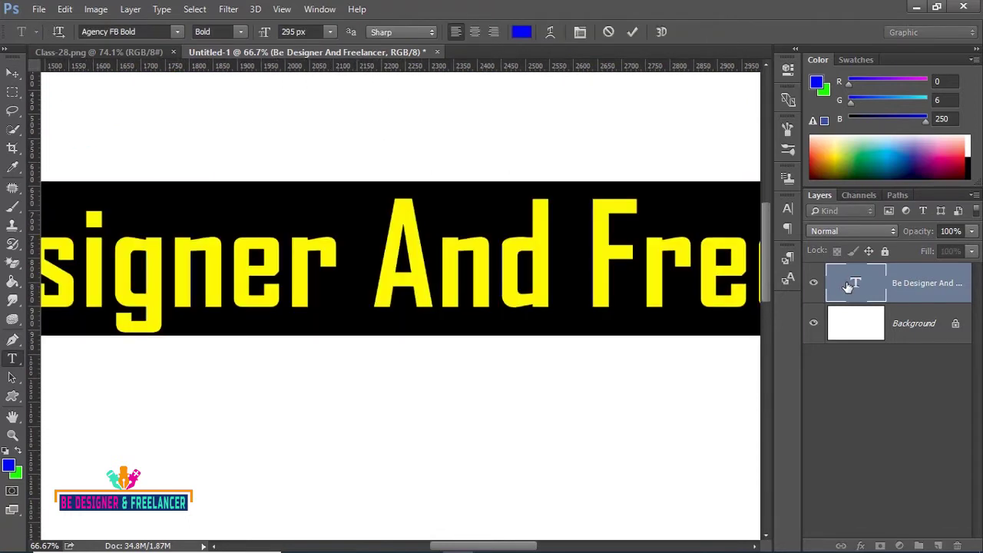
click(874, 374)
key(v)
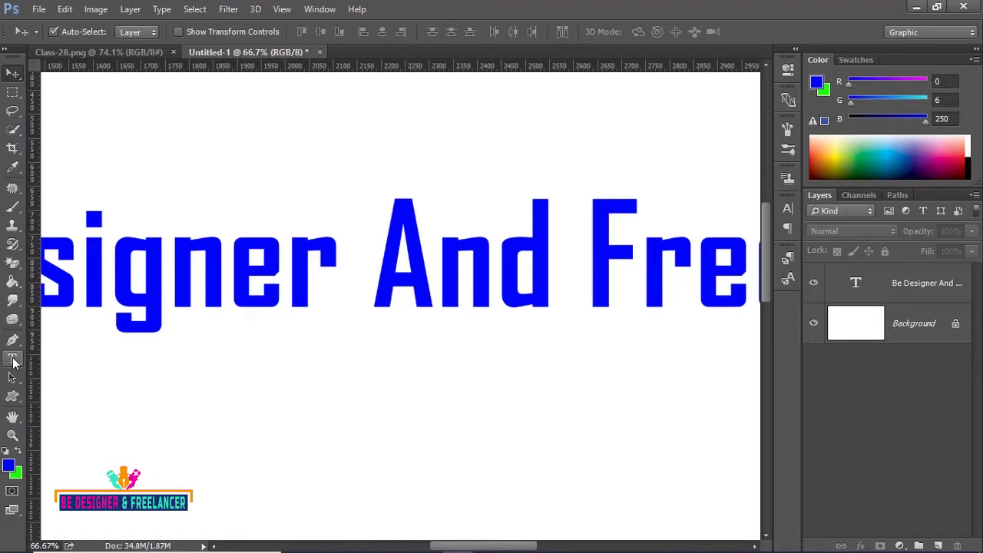
Reselect the headline text with the Type tool for editing
click(12, 358)
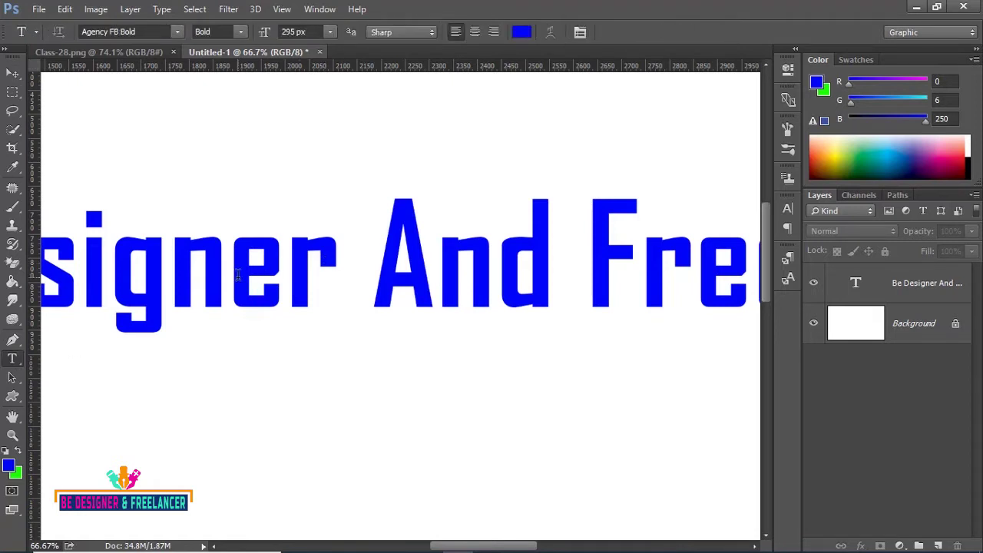
double_click(238, 275)
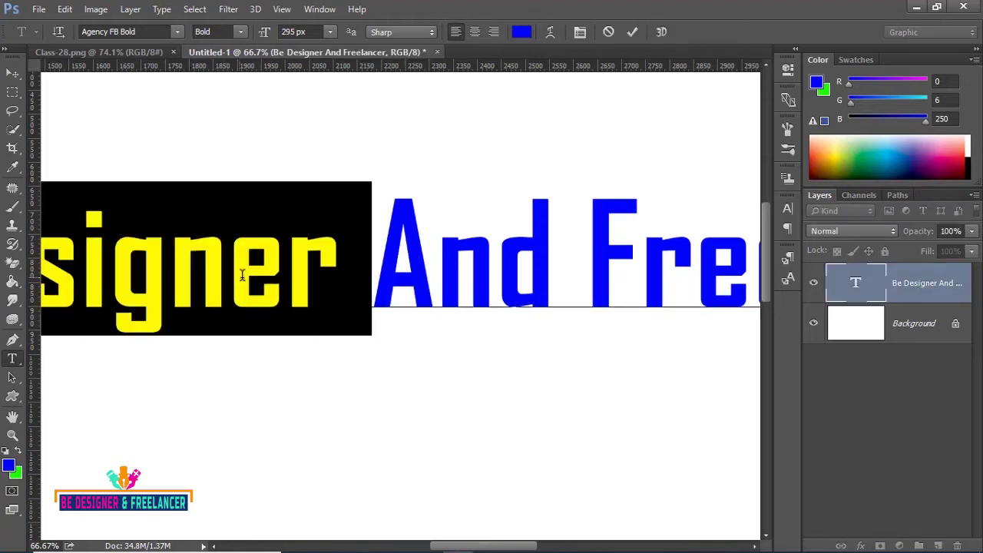
click(866, 431)
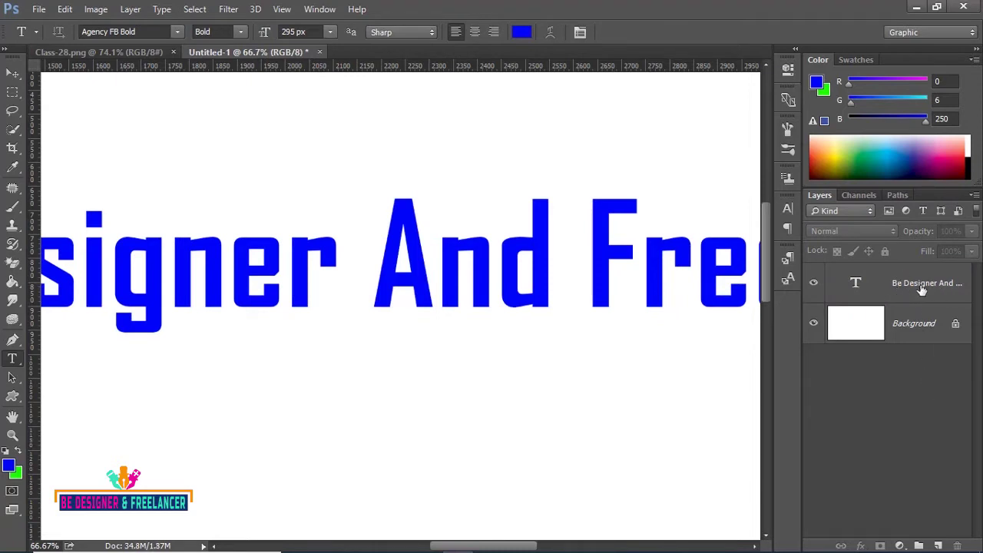
double_click(855, 285)
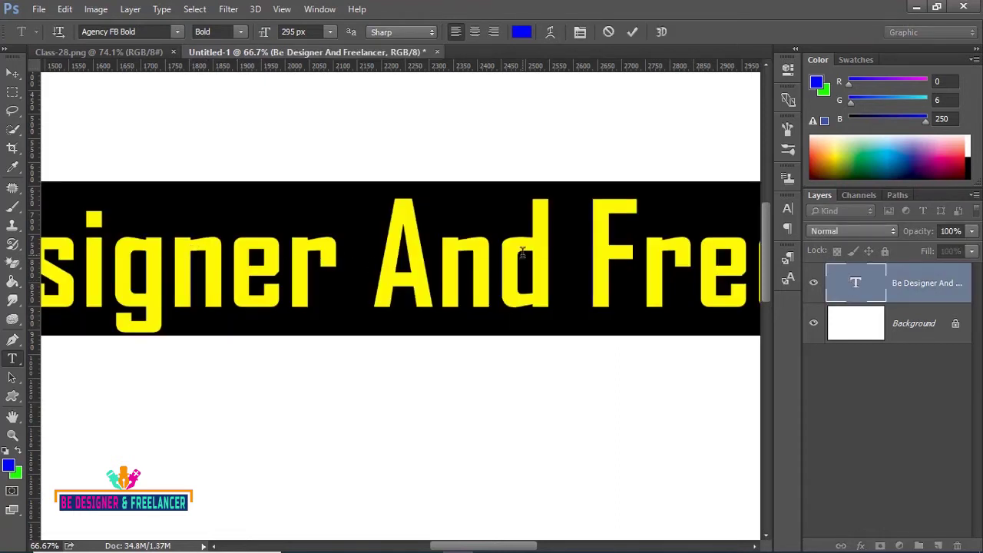
Try Crisp and Strong anti-aliasing, settle on Sharp, and zoom out
click(432, 33)
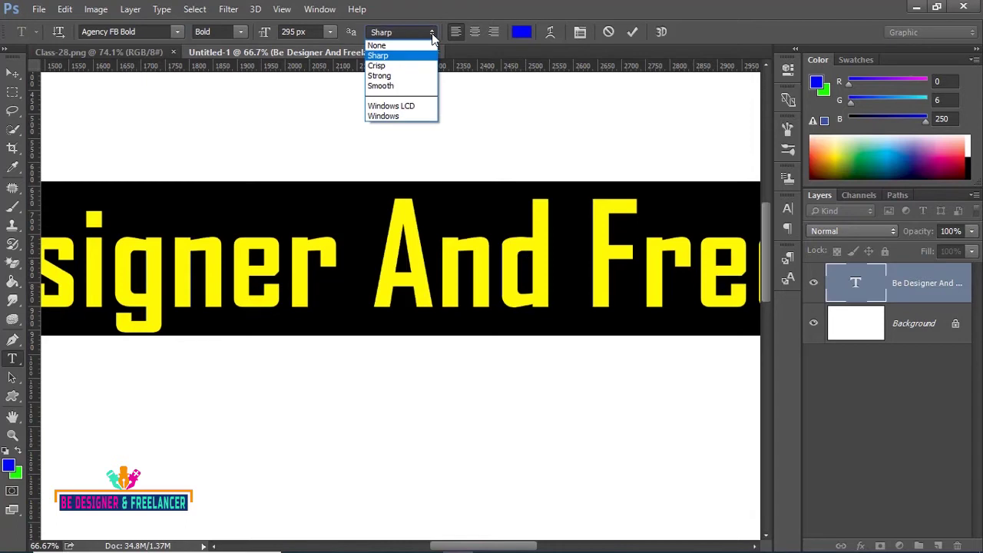
click(392, 66)
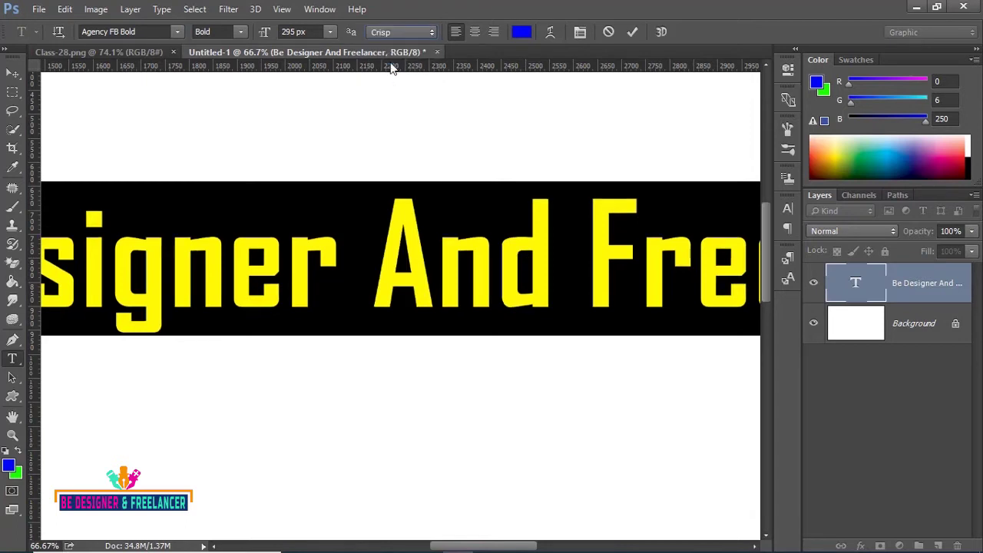
click(431, 29)
click(395, 76)
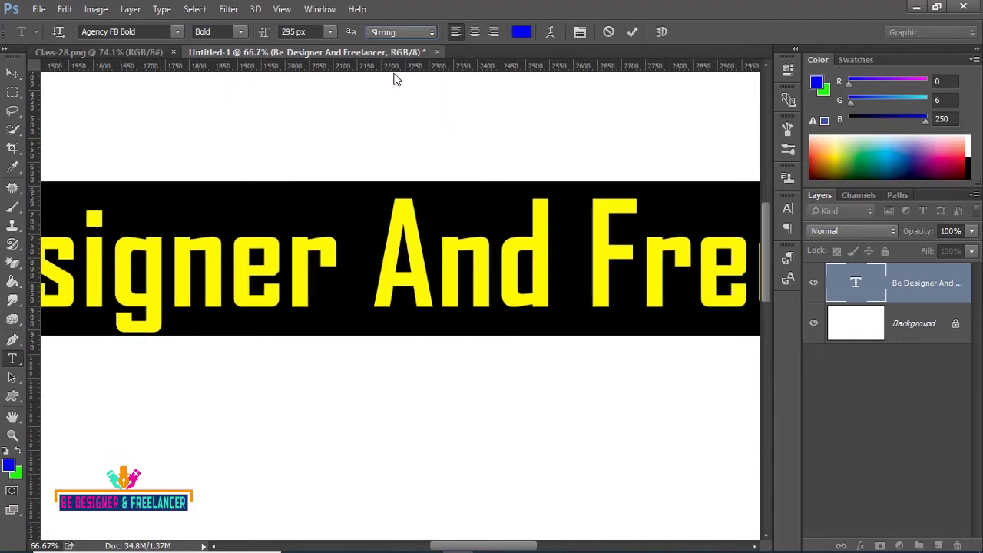
click(431, 32)
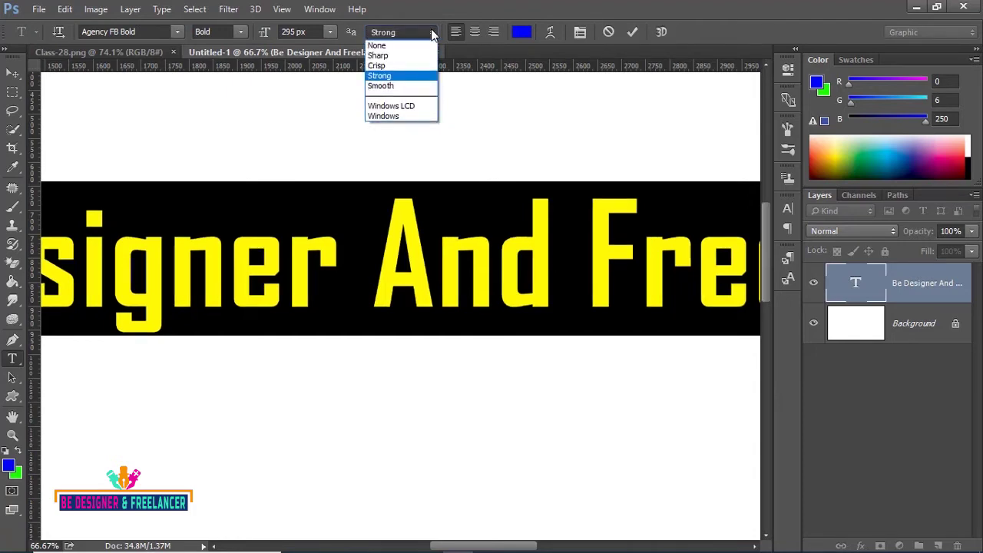
click(388, 57)
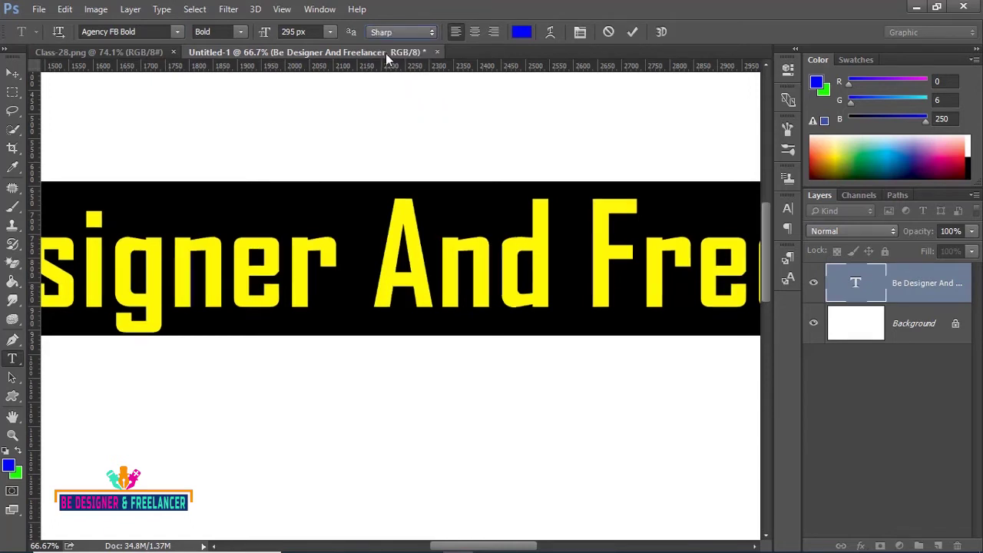
click(11, 75)
key(ctrl+minus)
key(ctrl+minus)
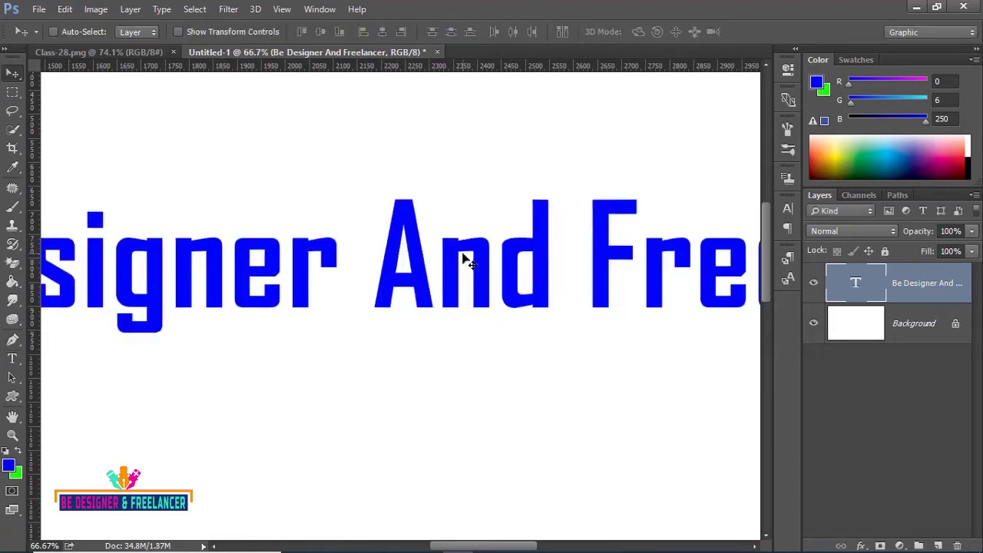
Select the word Freelancer in the headline with the Type tool
key(ctrl+minus)
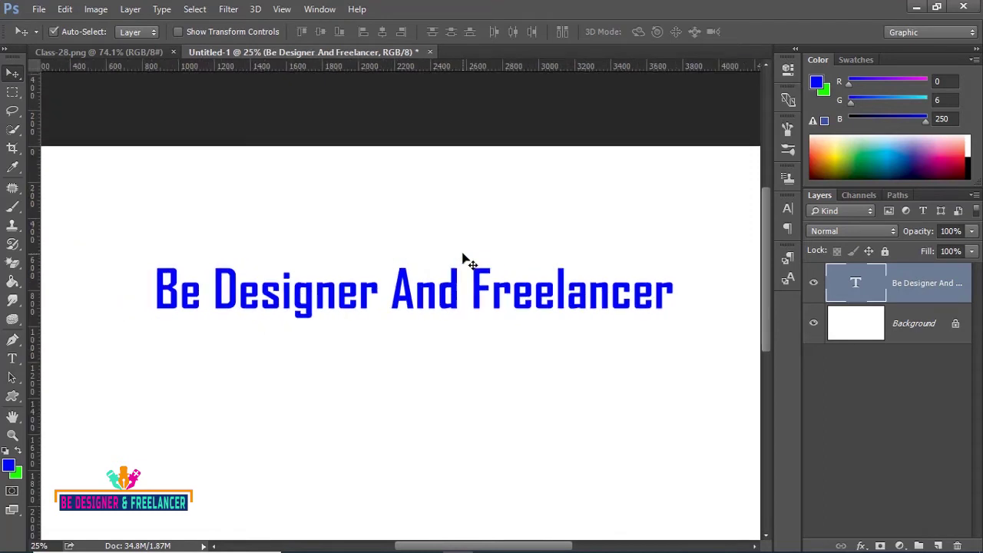
click(12, 359)
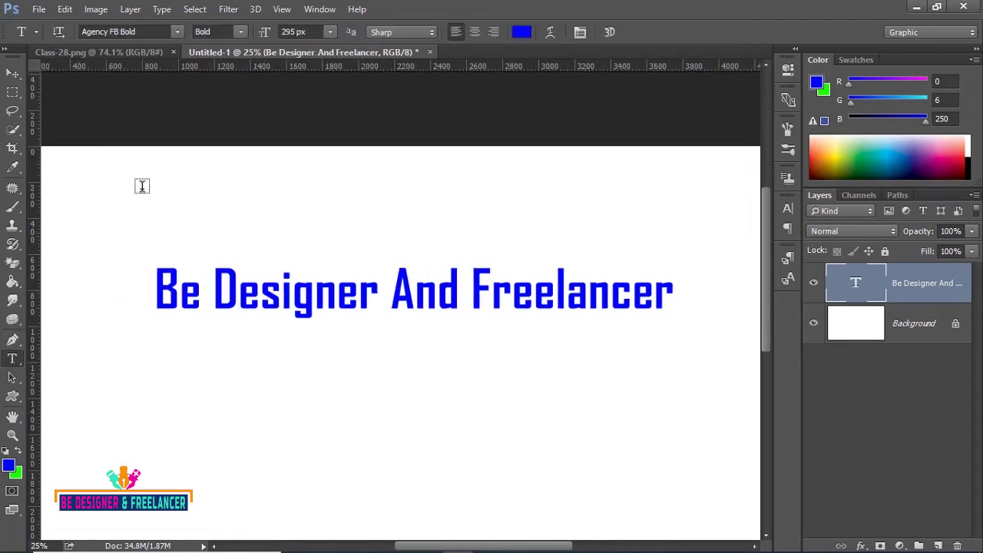
click(313, 284)
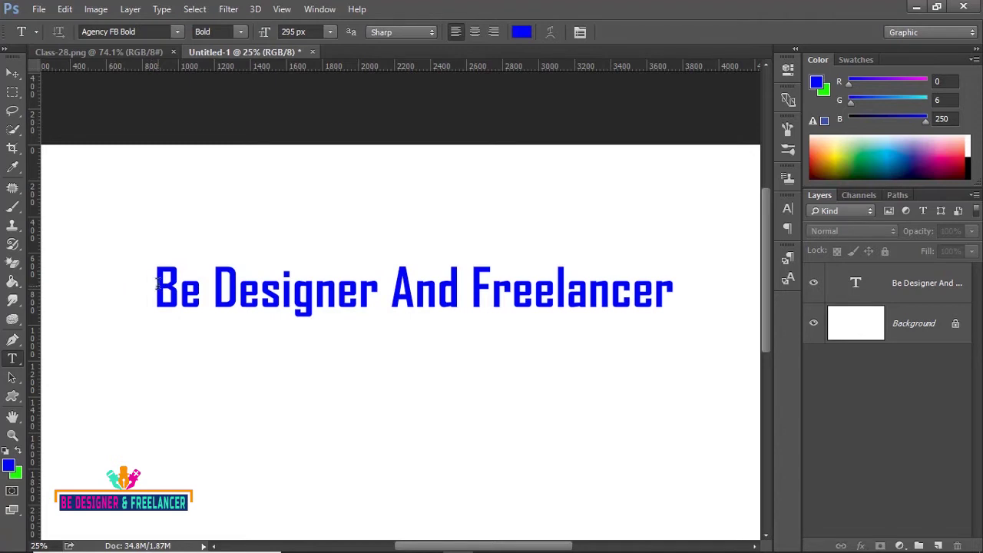
key(ctrl+plus)
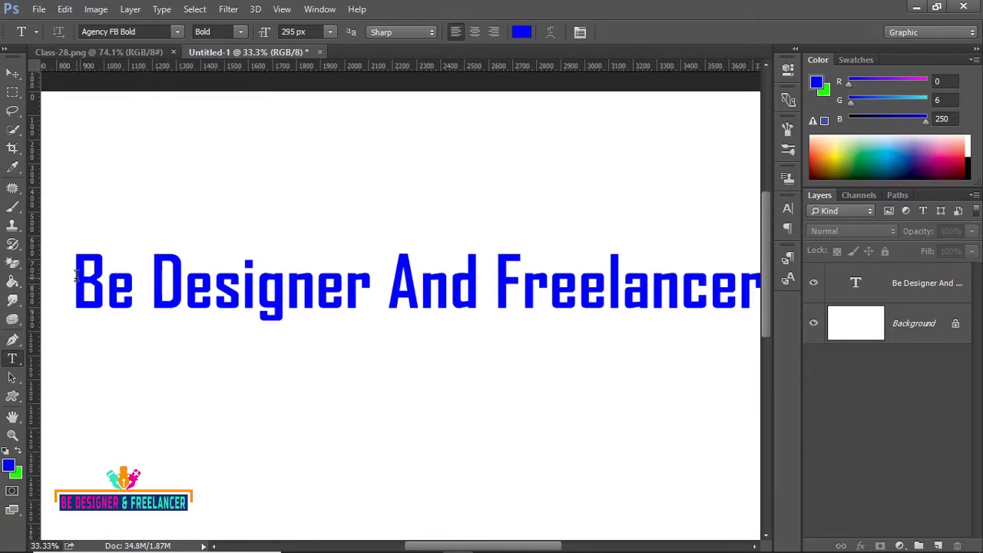
mouse_move(76, 275)
mouse_down()
mouse_move(838, 289)
mouse_move(694, 285)
mouse_up()
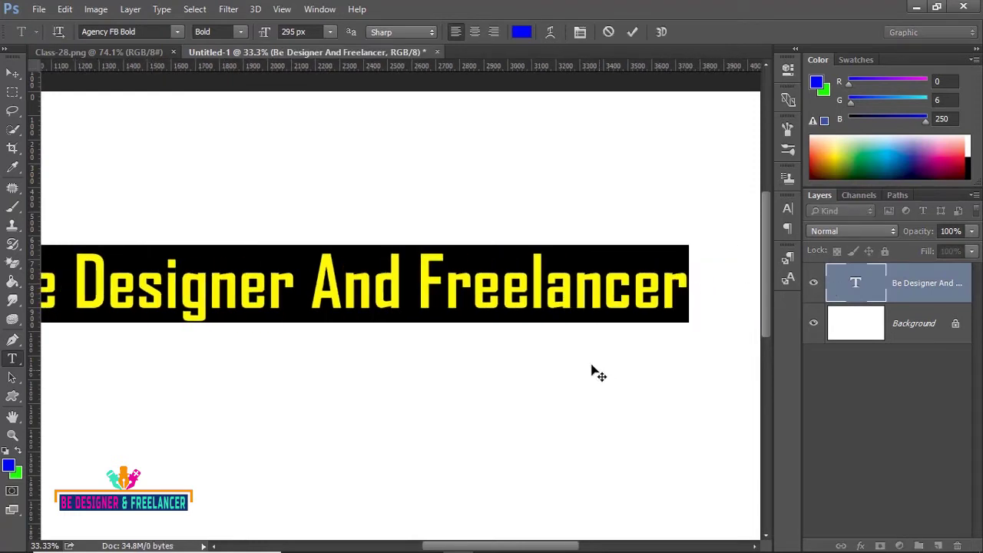
click(516, 283)
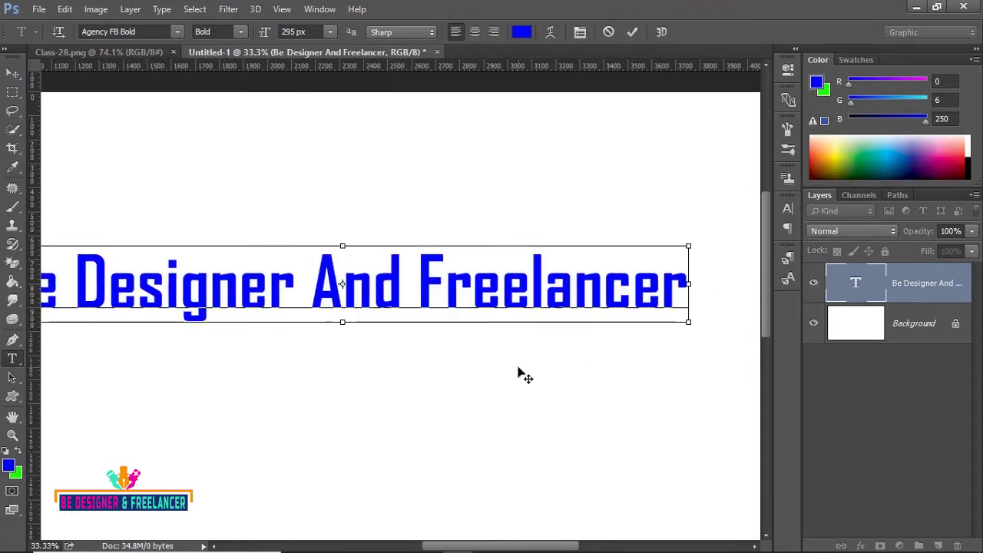
key(ctrl+minus)
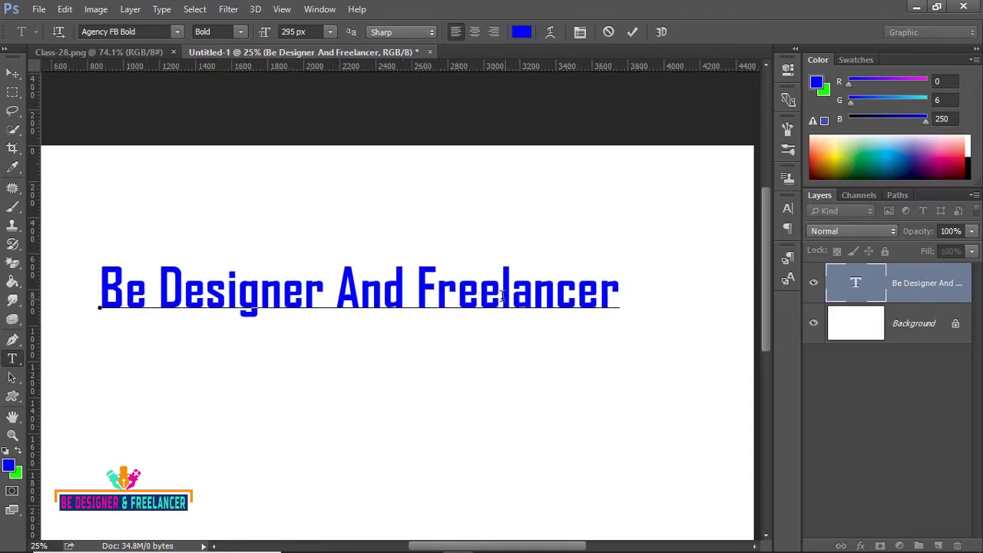
double_click(505, 288)
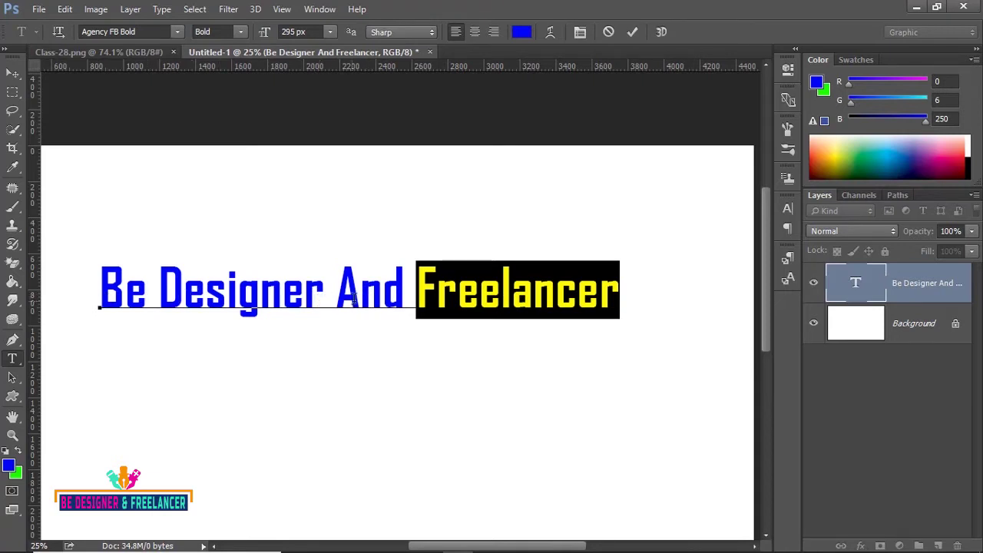
Extend the selection across the whole headline, commit, then reselect all its text
shift+click(363, 297)
shift+click(286, 294)
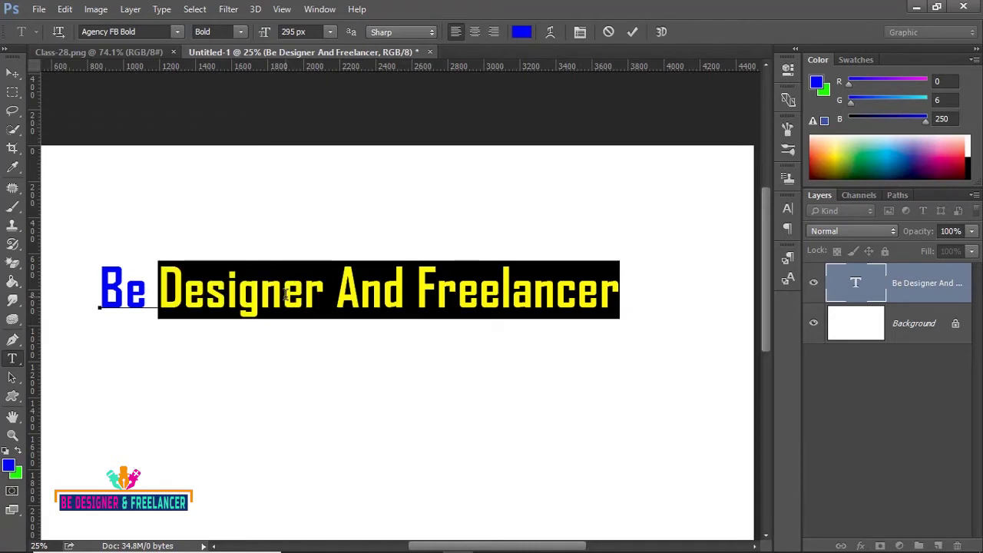
shift+click(129, 298)
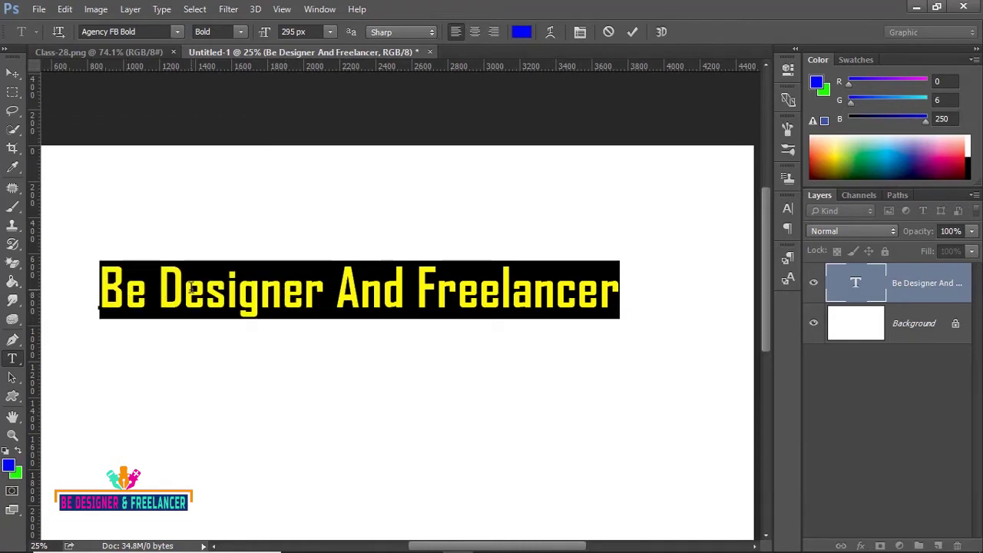
click(843, 440)
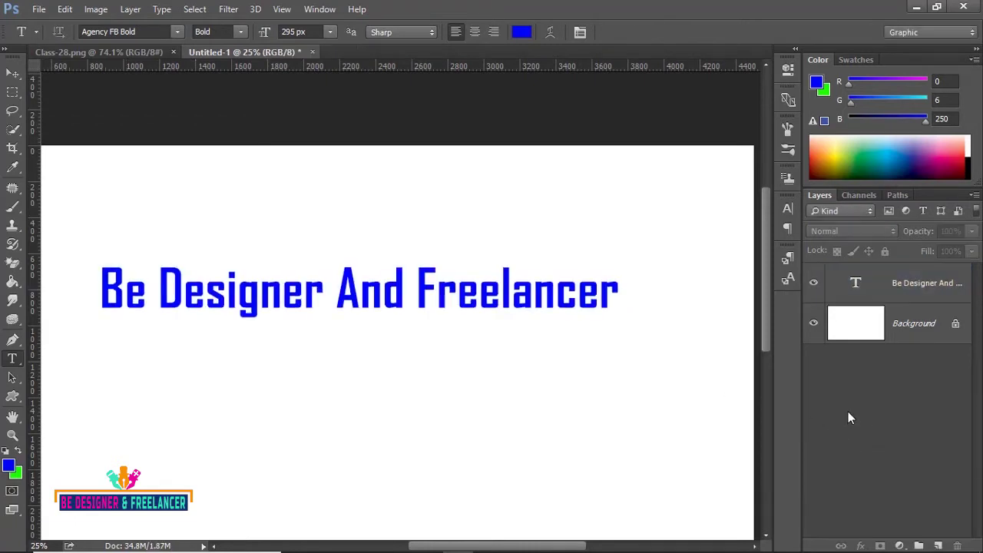
click(935, 289)
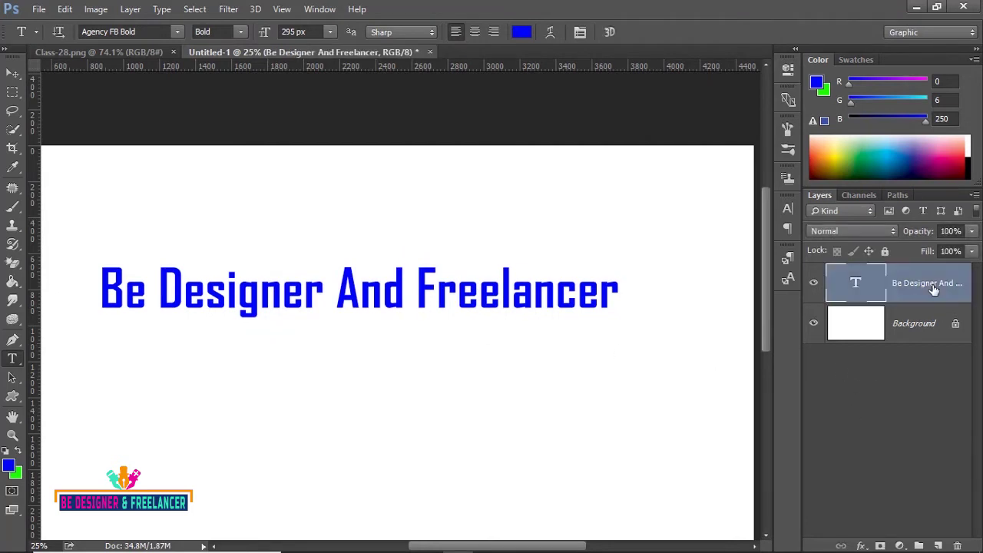
double_click(853, 284)
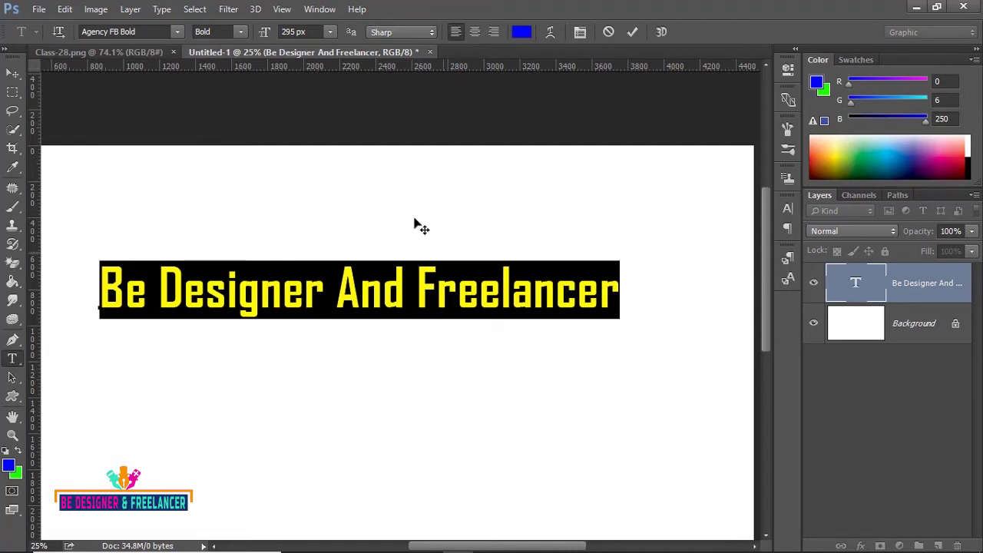
Switch the headline to Agency FB Regular at 283 px, then click into Designer
click(242, 31)
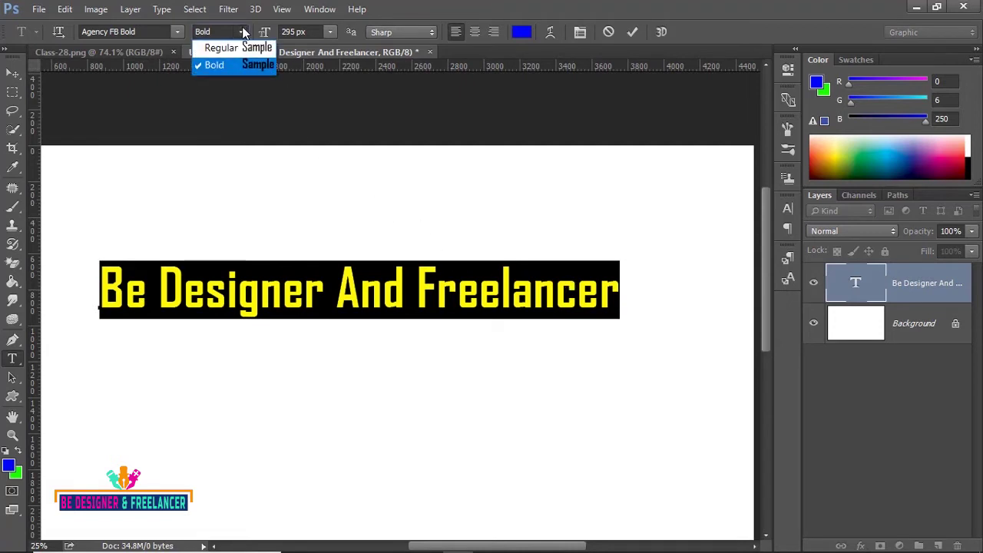
click(237, 45)
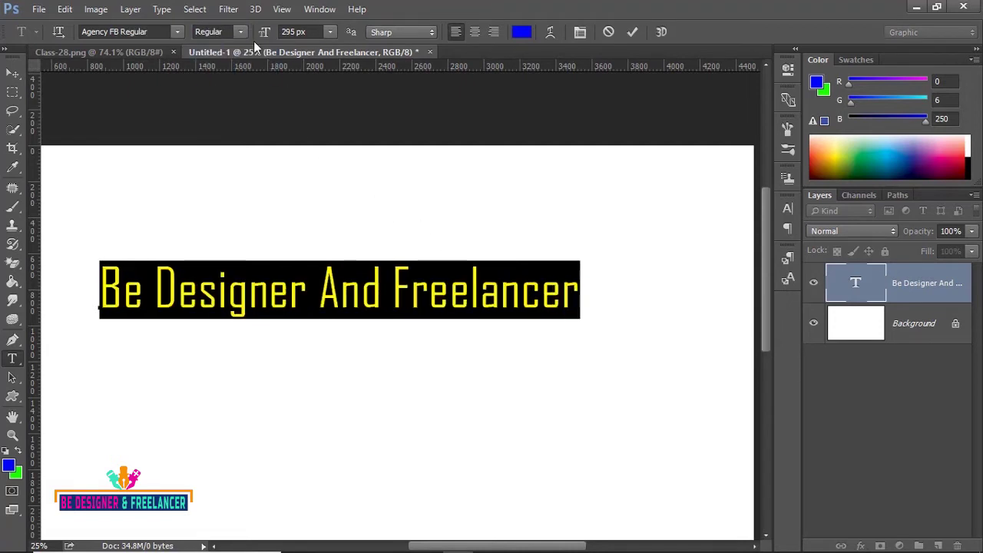
drag(264, 34, 255, 36)
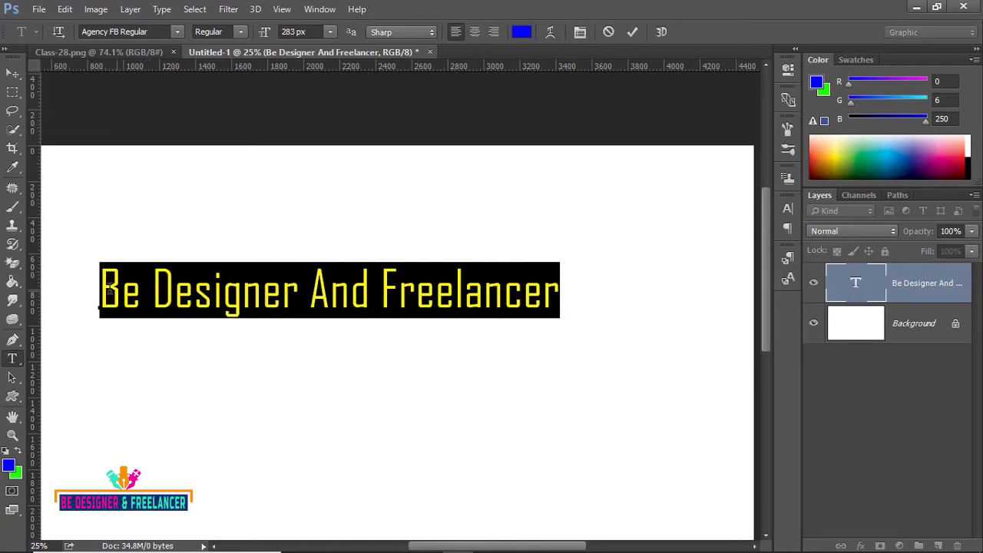
drag(103, 289, 254, 286)
click(425, 294)
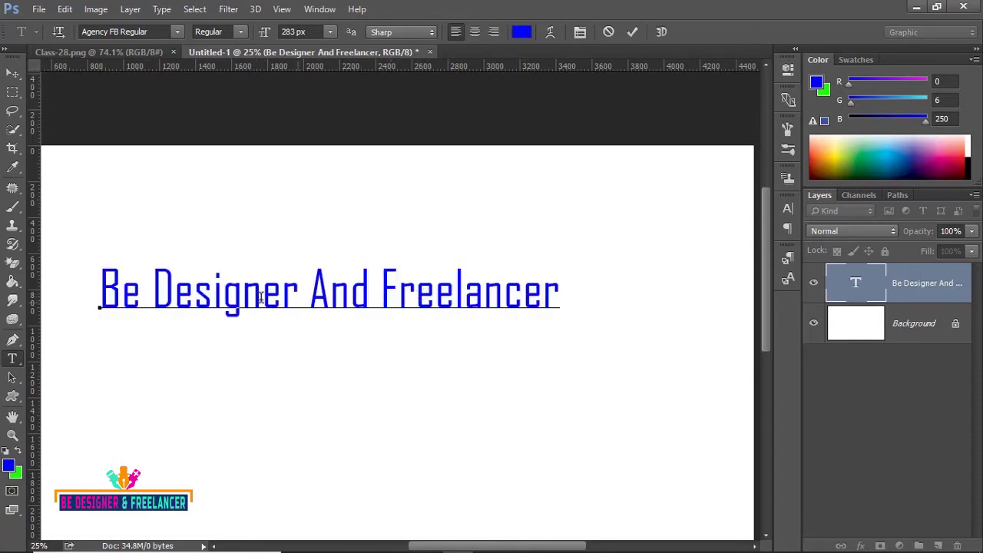
Edit the word Designer, deleting letters so the headline reads 'Be Desgner And Freelancer'
click(209, 294)
click(307, 292)
click(213, 293)
text(hjjhz)
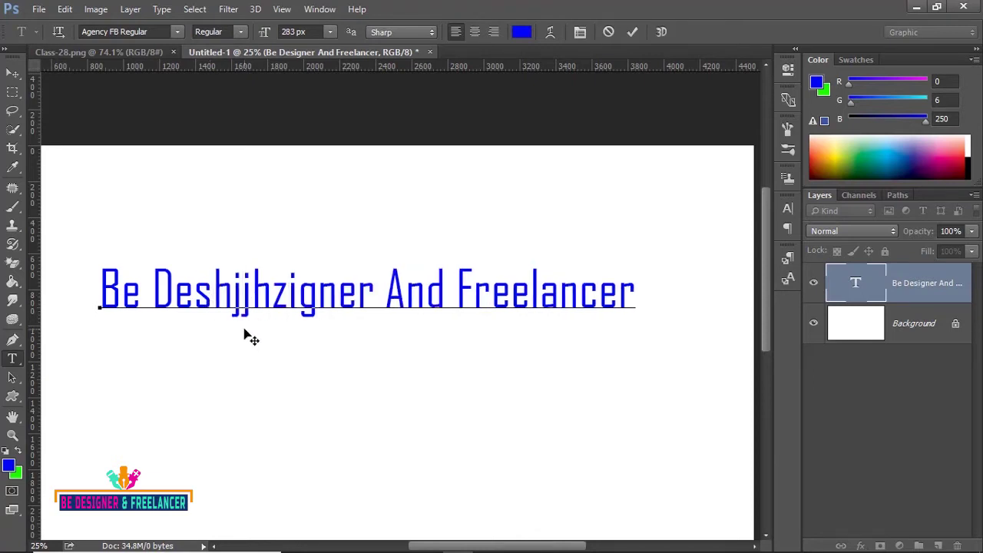
click(581, 292)
click(298, 298)
key(BackSpace)
key(BackSpace)
key(BackSpace)
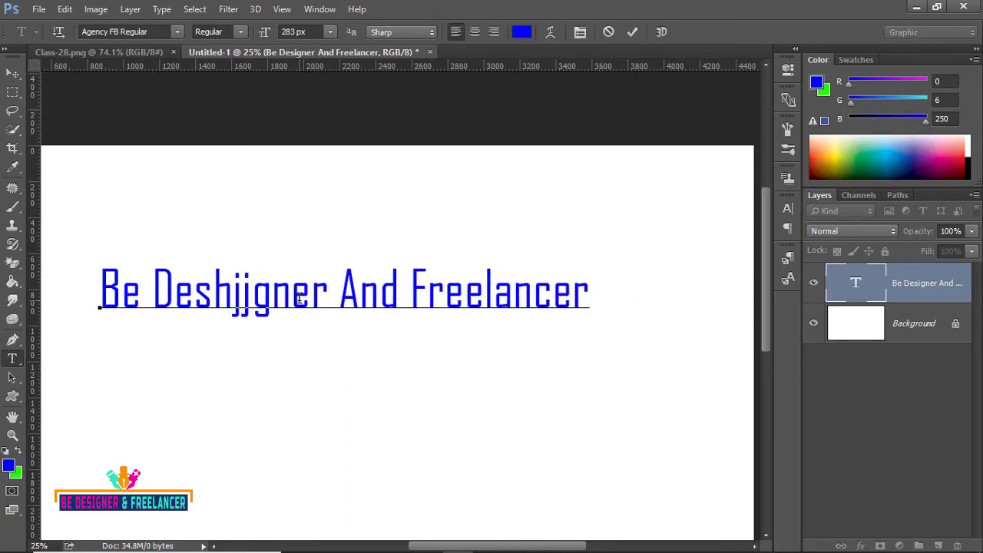
key(BackSpace)
key(BackSpace)
key(BackSpace)
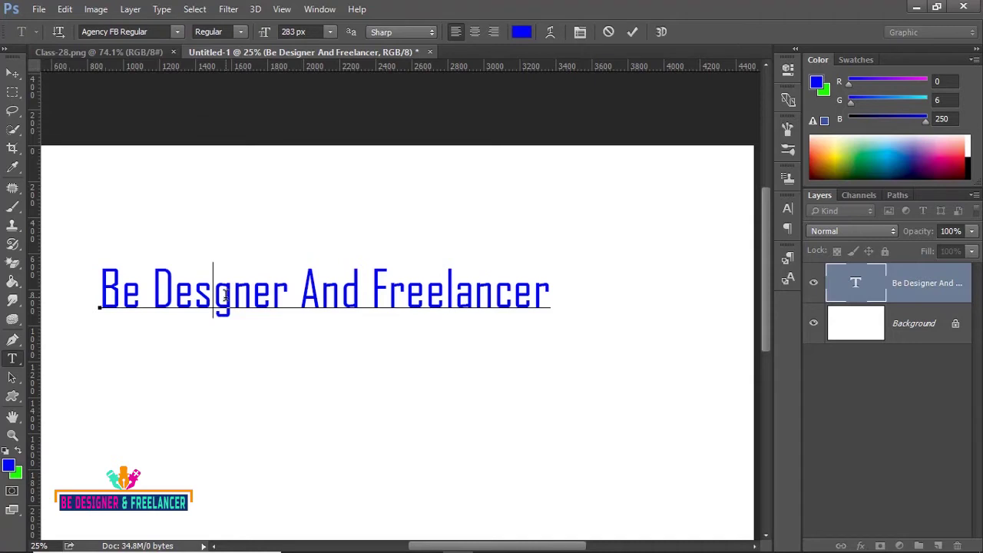
Ctrl-drag the headline text box lower and further right on the canvas
key(ctrl)
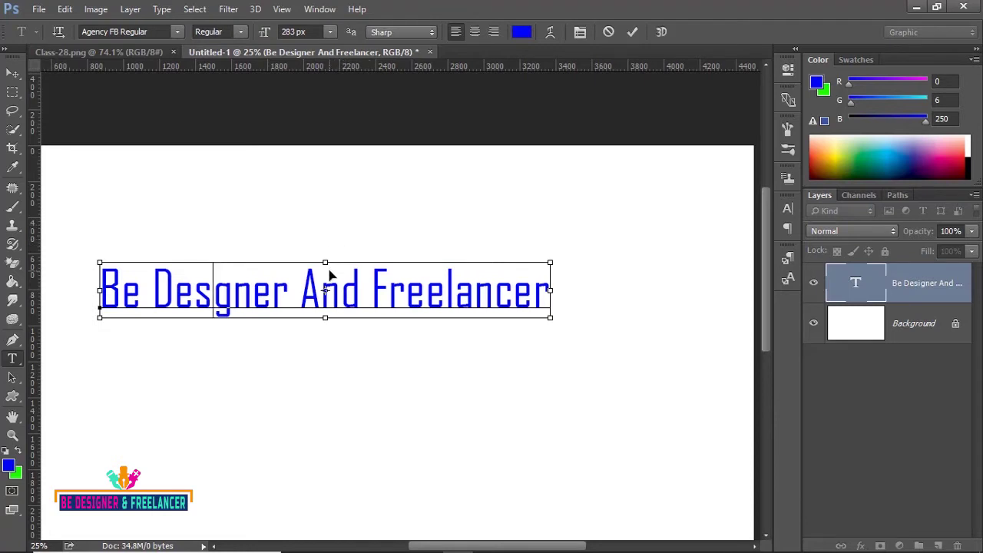
drag(325, 291, 460, 226)
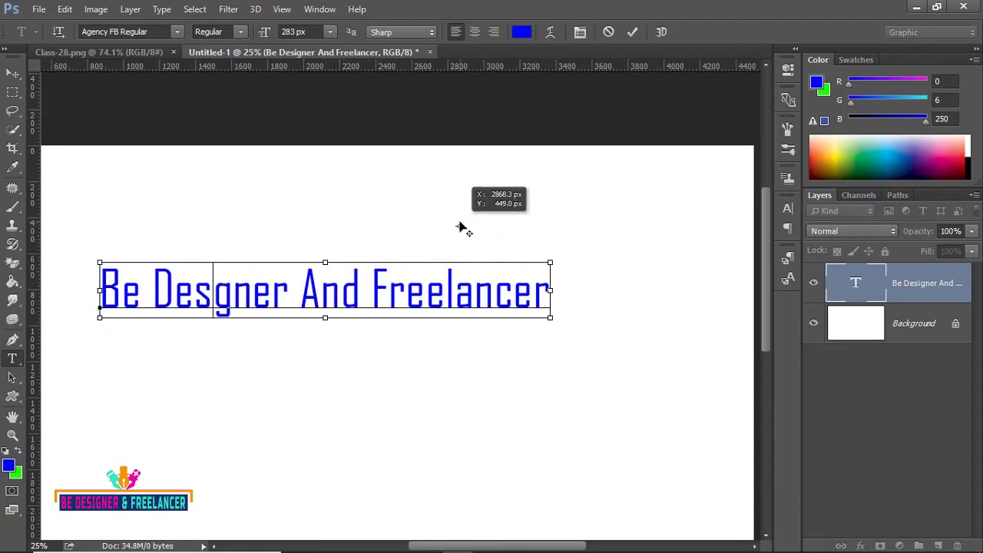
mouse_move(339, 298)
mouse_down()
mouse_move(504, 243)
mouse_move(436, 409)
mouse_move(399, 312)
mouse_move(430, 384)
mouse_move(407, 330)
mouse_up()
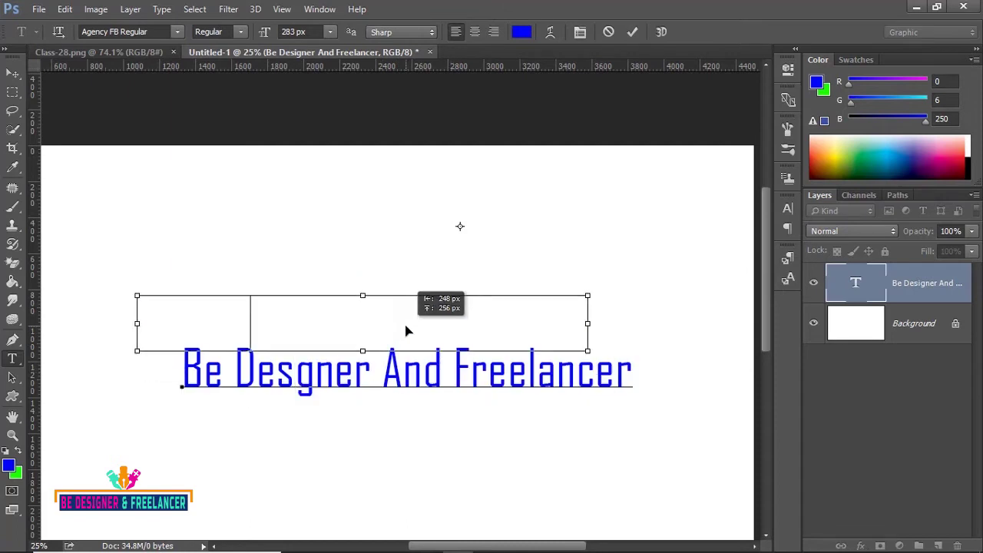
Drag the headline with the Move tool to near the canvas middle
click(13, 73)
drag(274, 329, 262, 397)
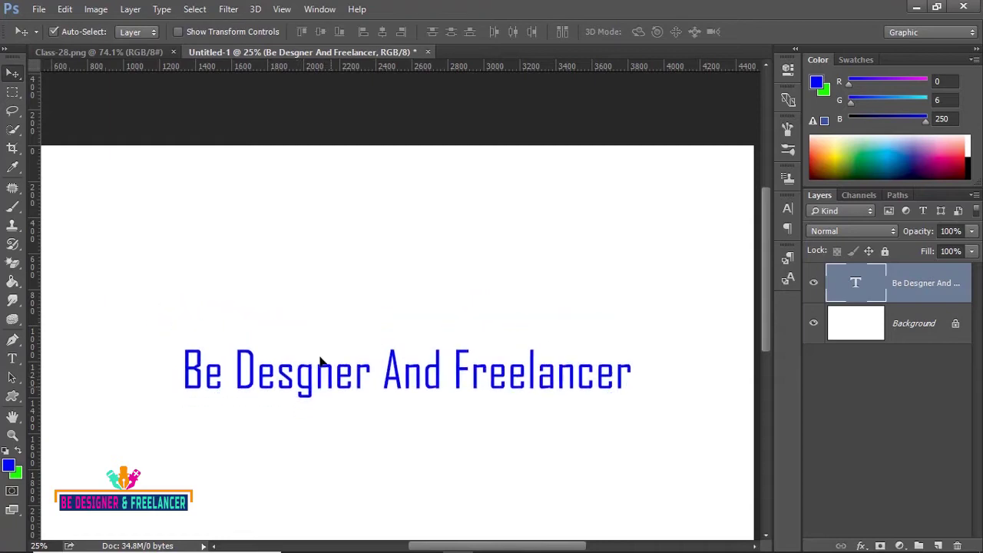
drag(262, 397, 333, 358)
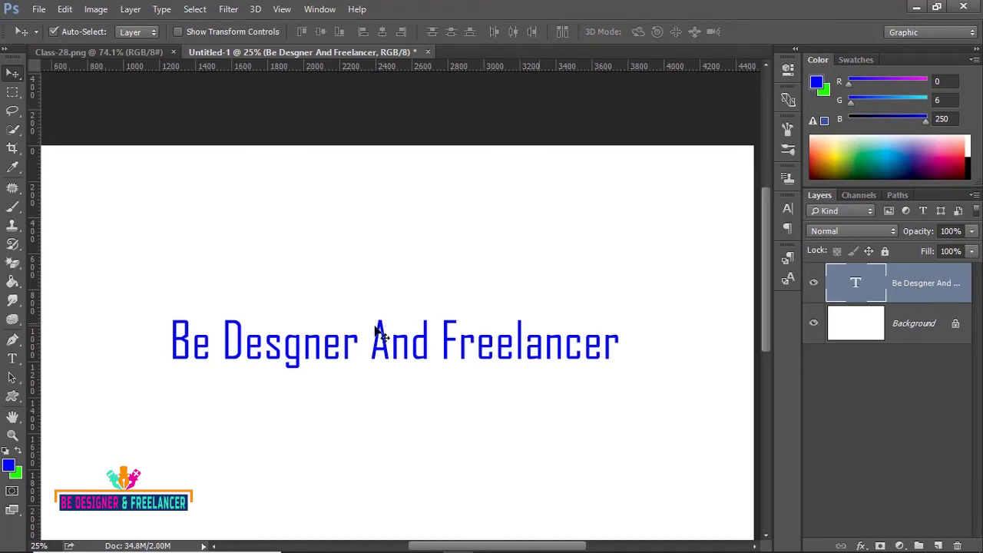
Free-transform the headline up to about 108% and nudge it into place
key(ctrl+t)
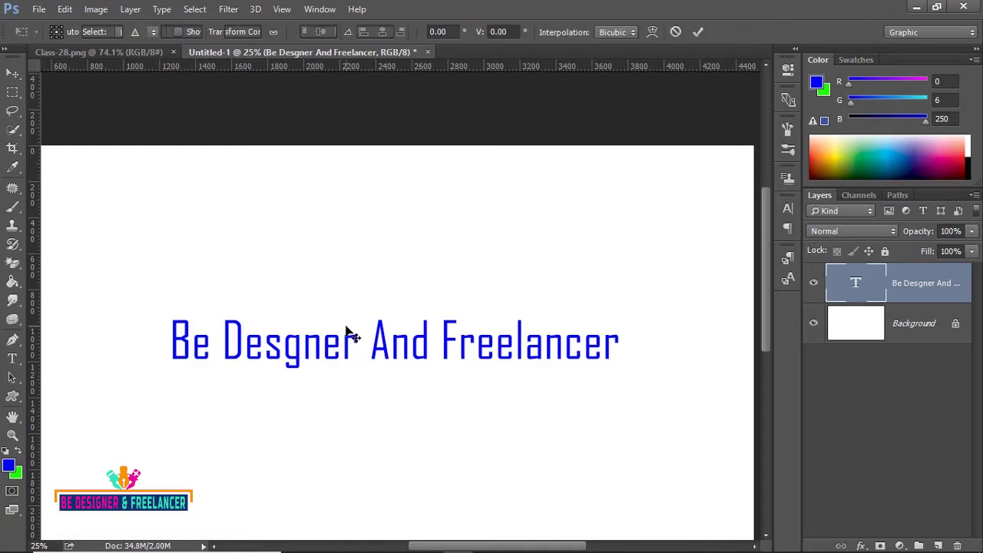
mouse_move(620, 368)
mouse_down()
mouse_move(490, 377)
mouse_move(662, 473)
mouse_up()
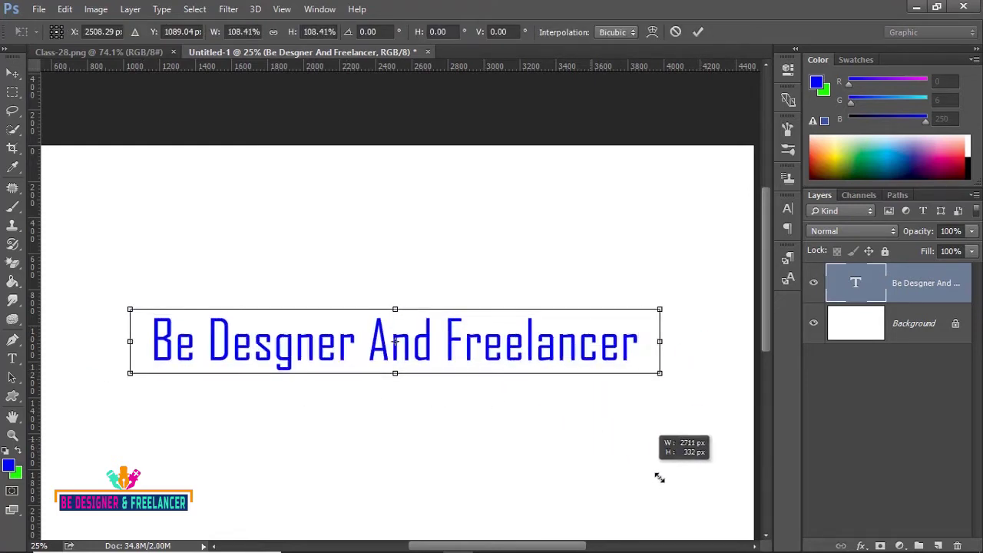
key(Return)
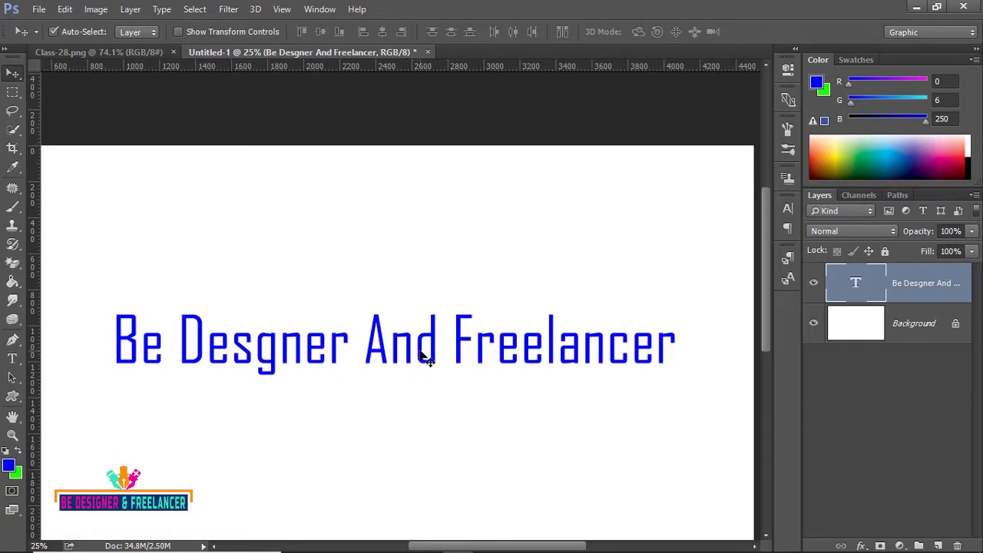
mouse_move(423, 363)
mouse_down()
mouse_move(427, 282)
mouse_move(424, 353)
mouse_up()
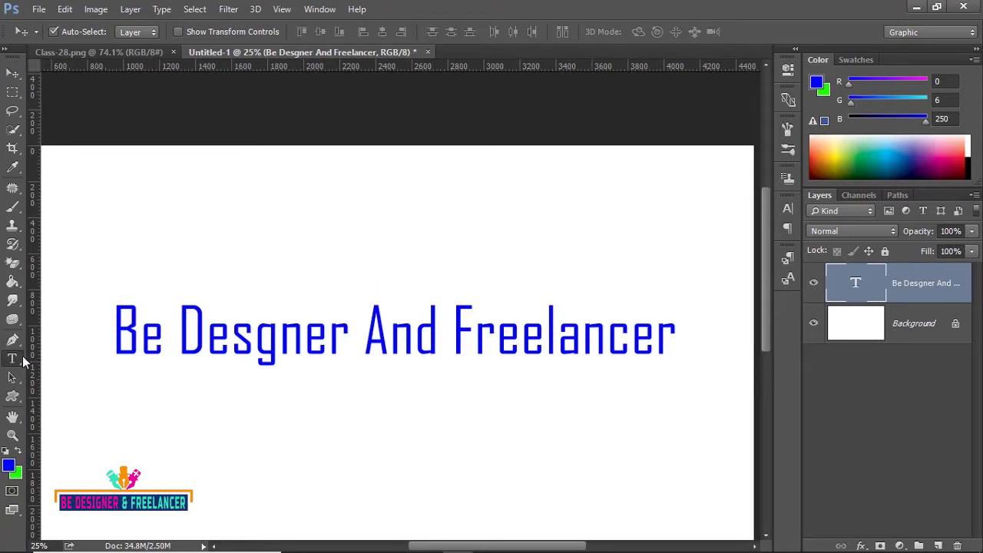
click(12, 359)
drag(144, 343, 230, 342)
click(545, 338)
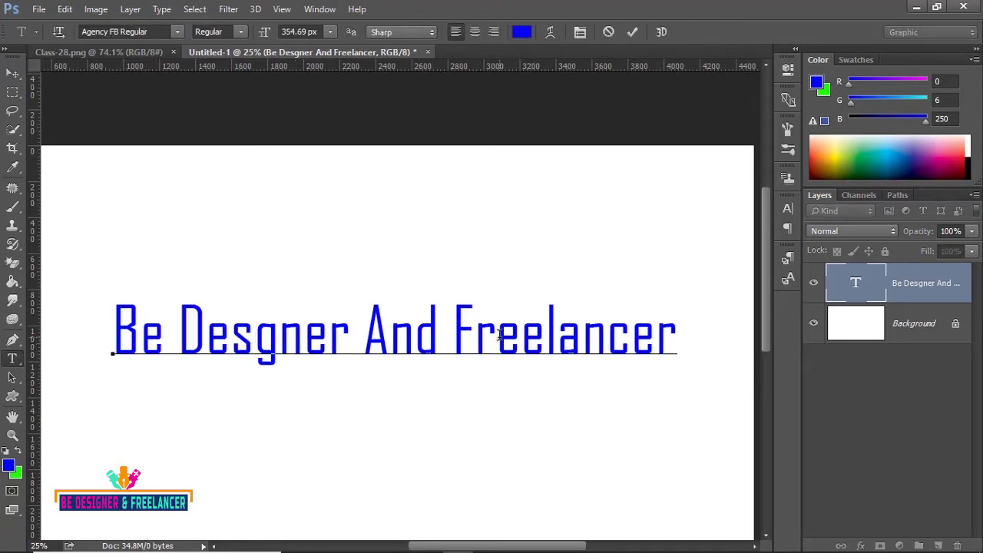
click(13, 73)
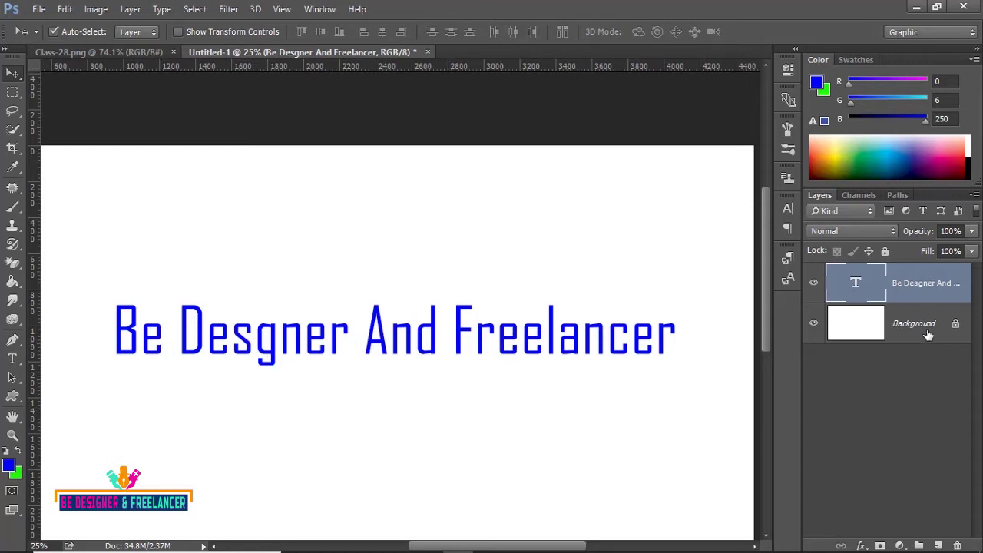
Duplicate the headline layer and hide the original
key(ctrl)
key(ctrl+j)
click(911, 330)
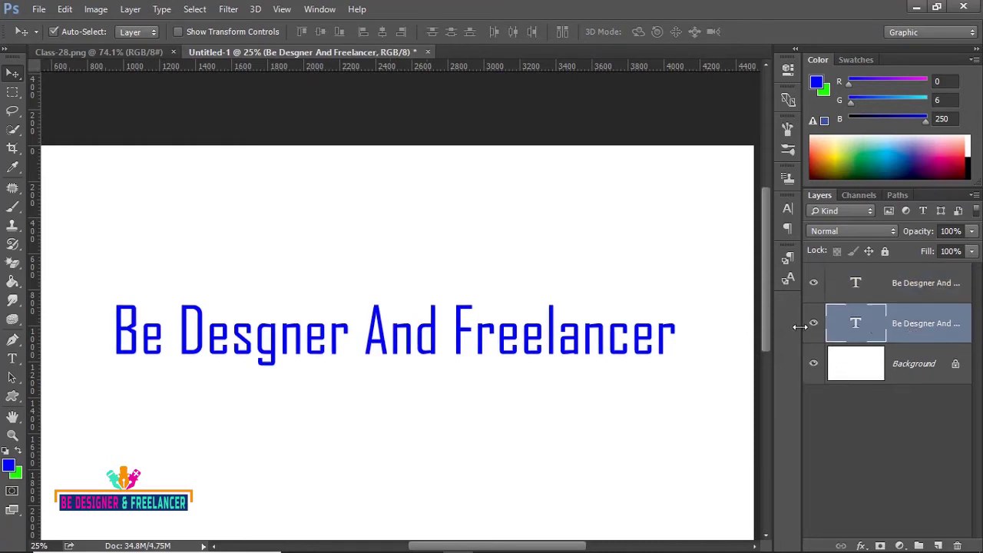
click(814, 324)
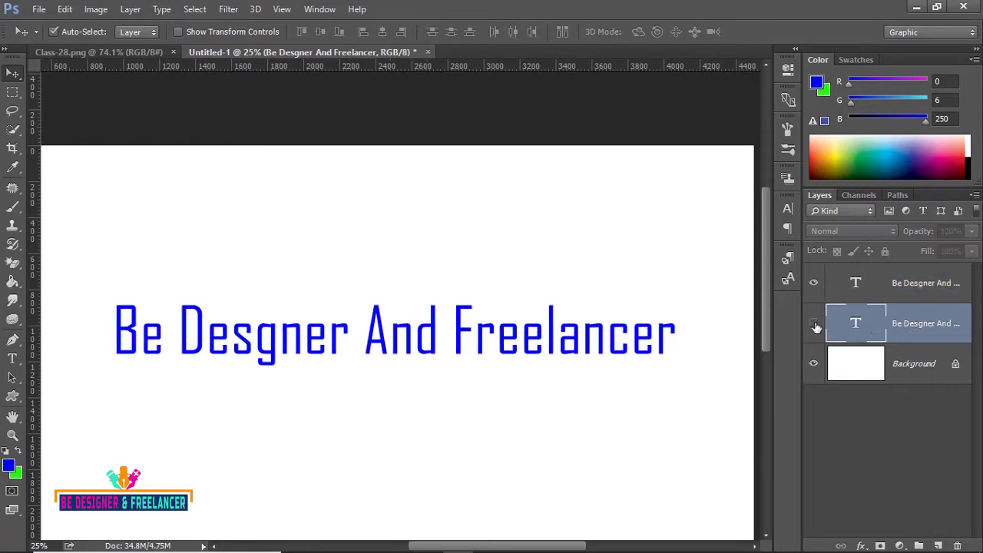
Rasterize the duplicated headline layer and nudge it slightly up
click(902, 287)
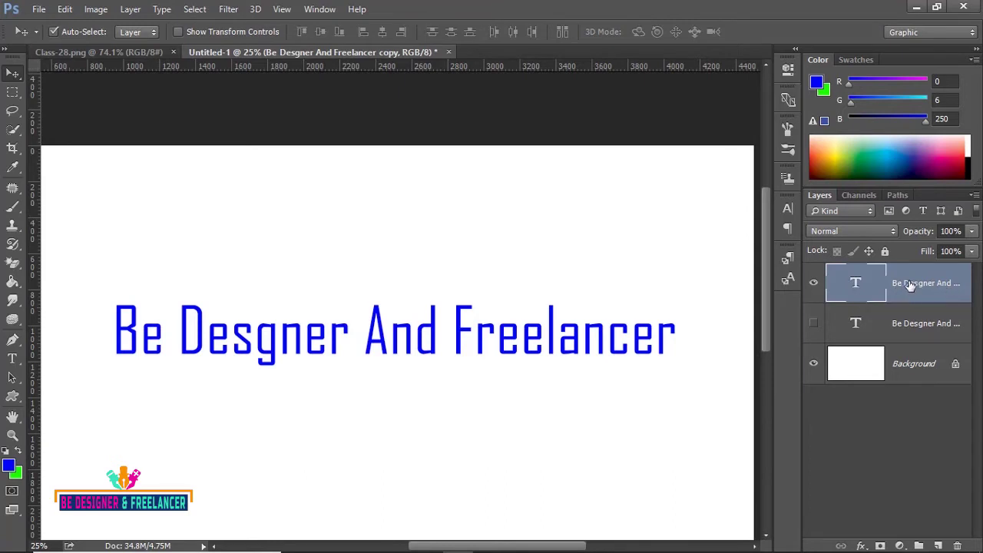
right_click(909, 285)
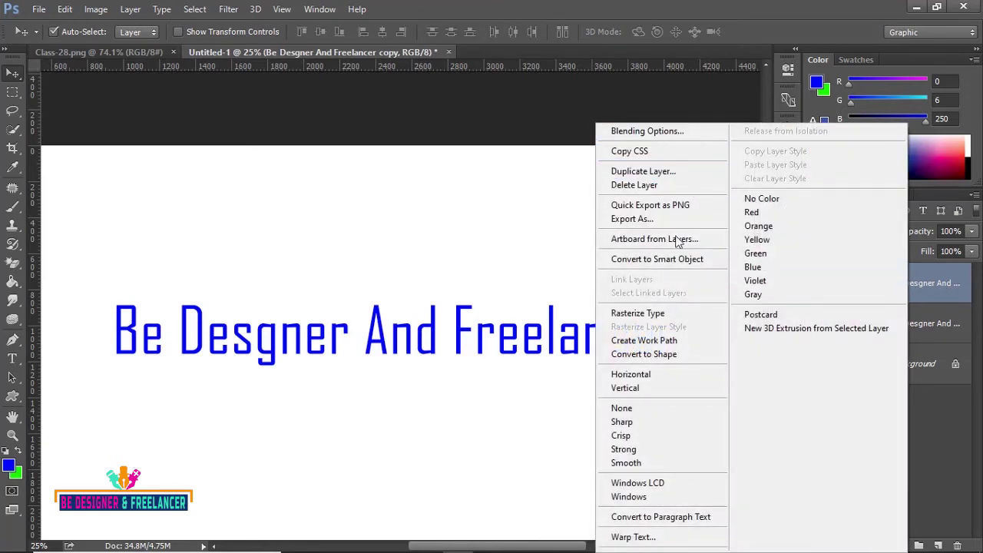
click(628, 356)
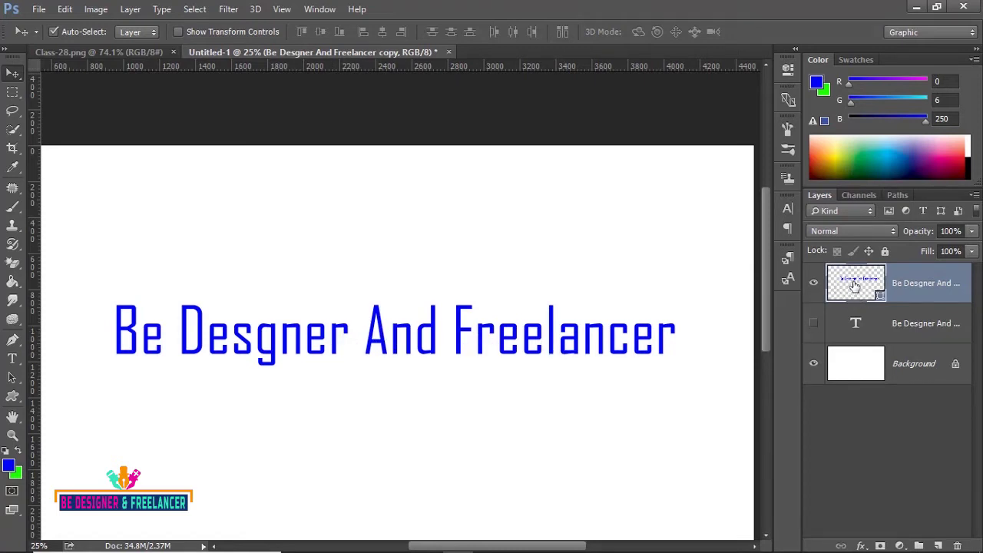
drag(509, 352, 517, 321)
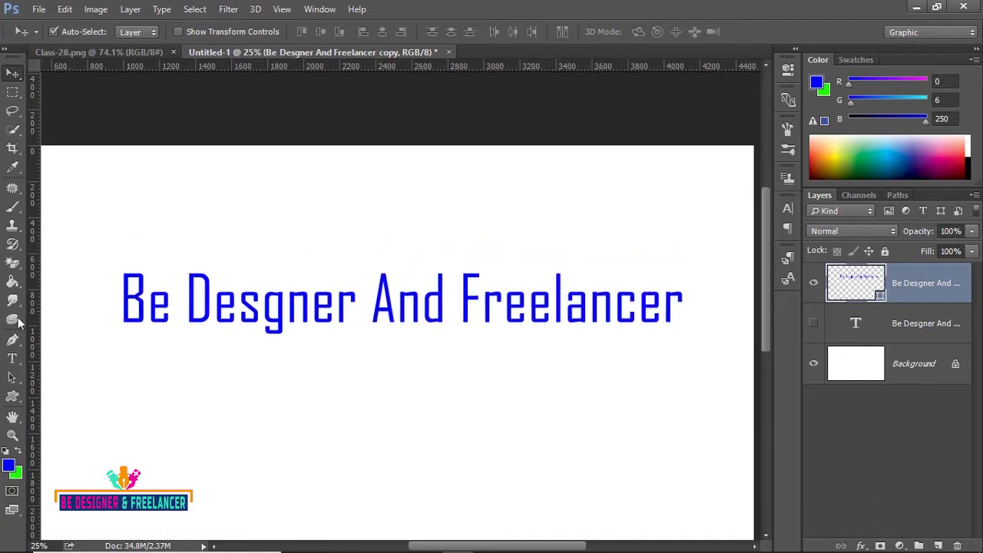
Move the top headline copy down, then undo to restore it as editable type
click(13, 358)
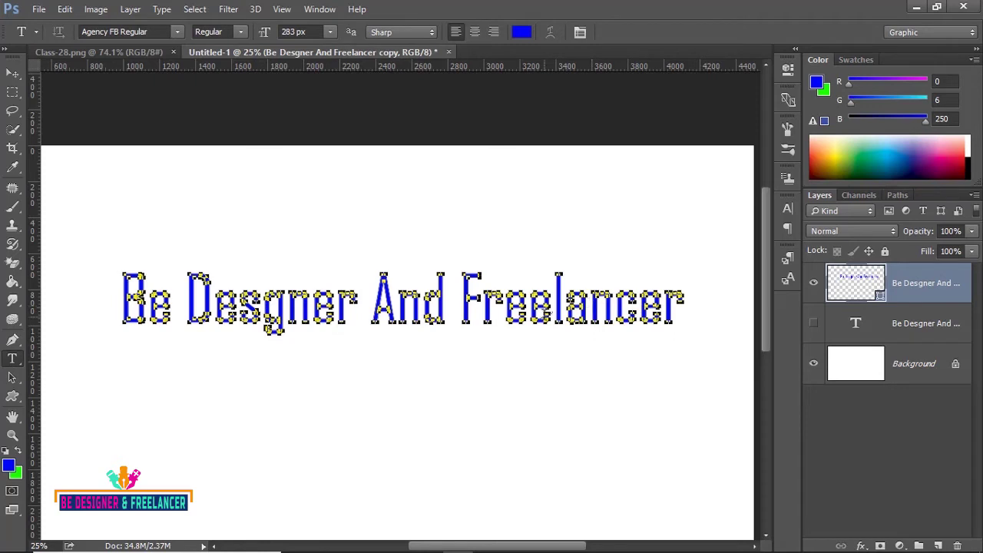
drag(552, 280, 544, 311)
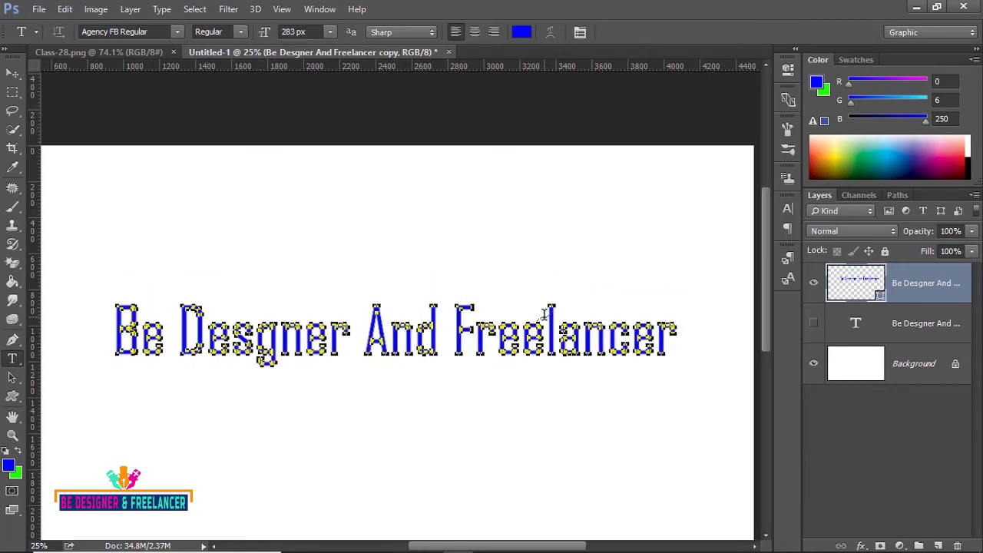
key(ctrl+z)
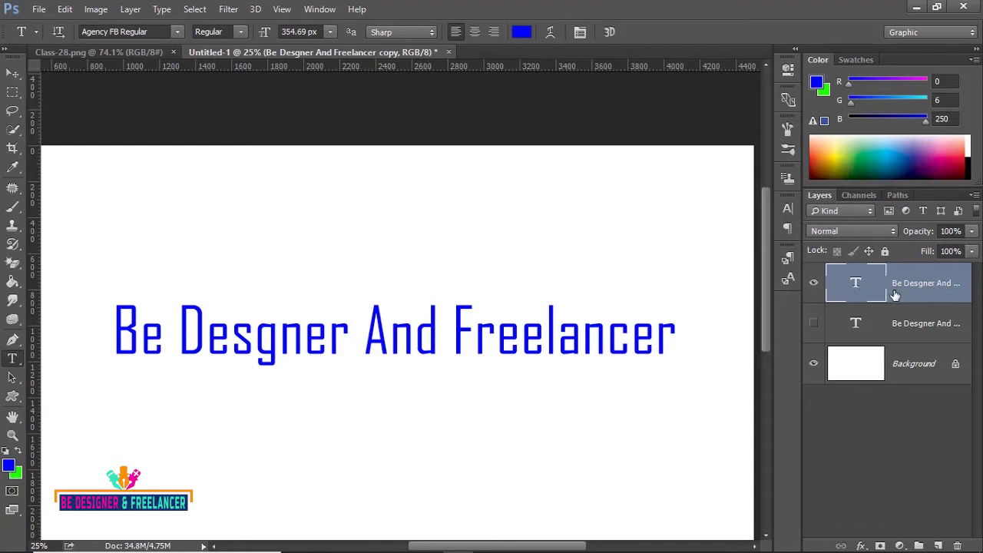
Make a work path from the headline, delete the duplicate layer, and reshow the original
click(162, 11)
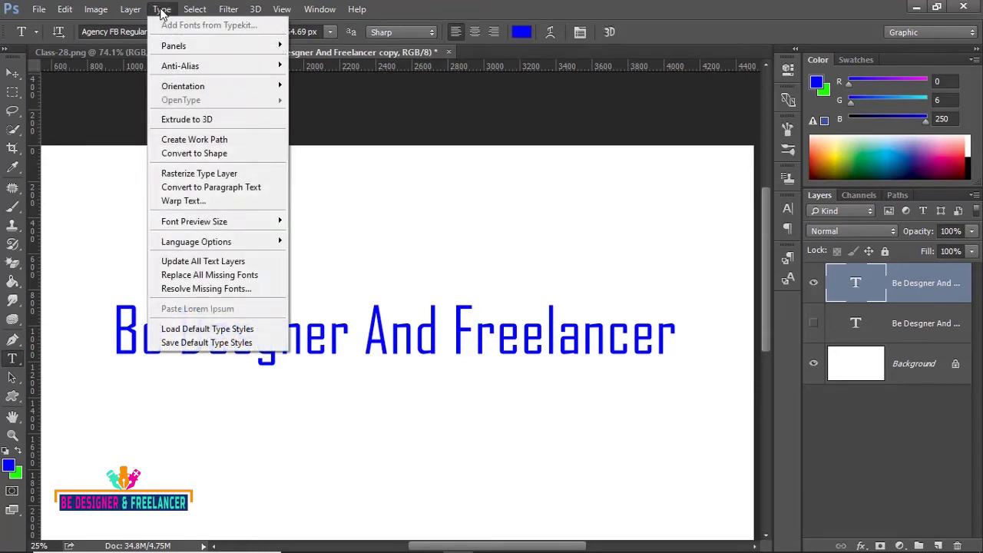
click(209, 139)
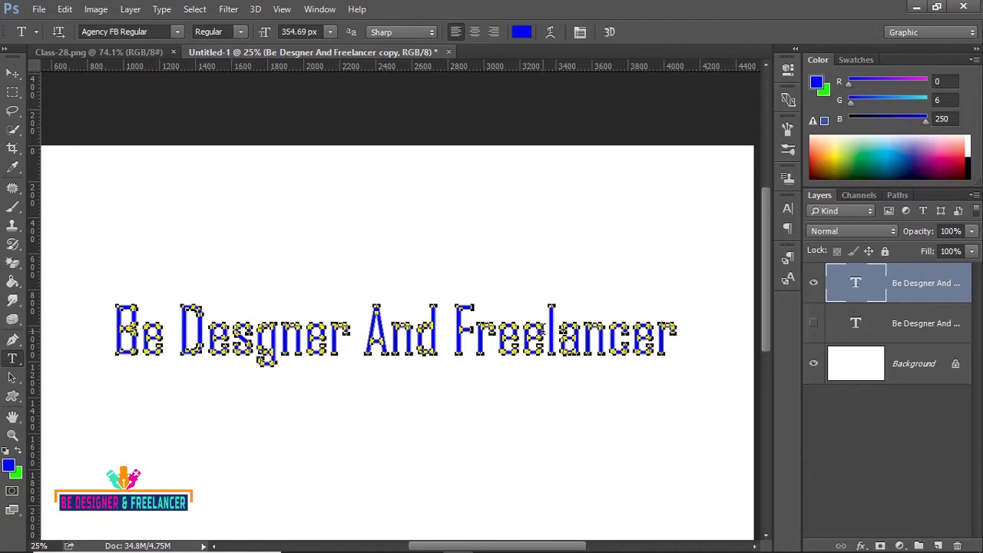
key(v)
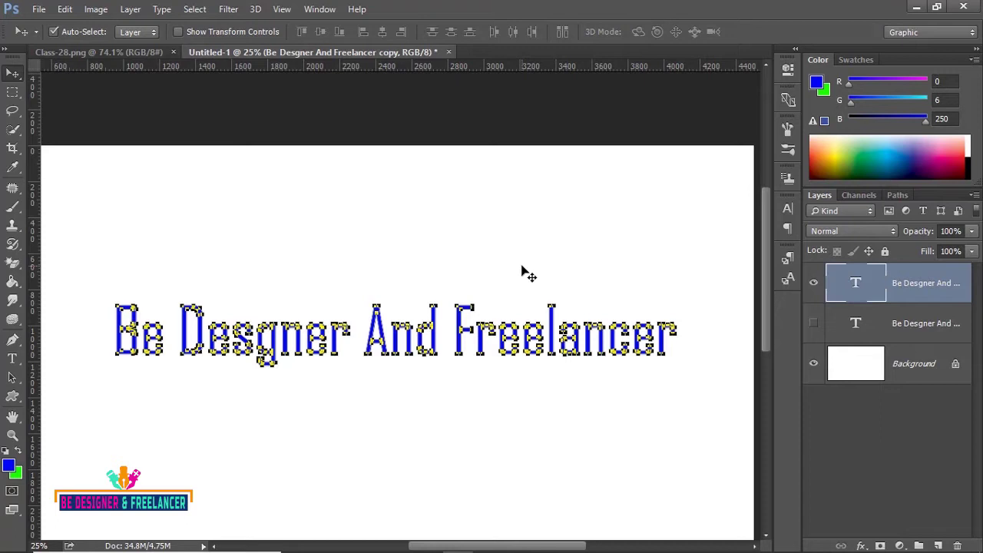
key(shift+Down)
key(shift+Down)
key(shift+Down)
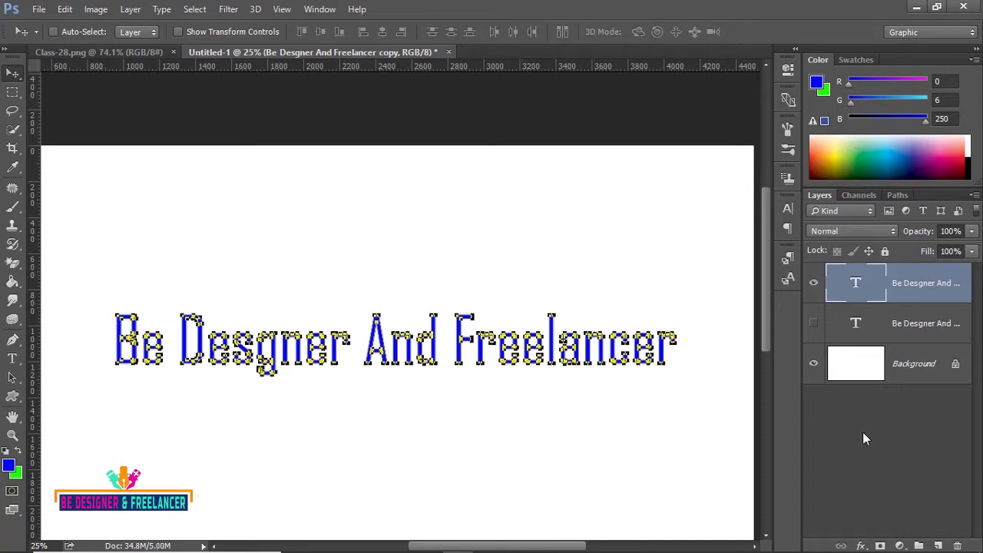
key(Delete)
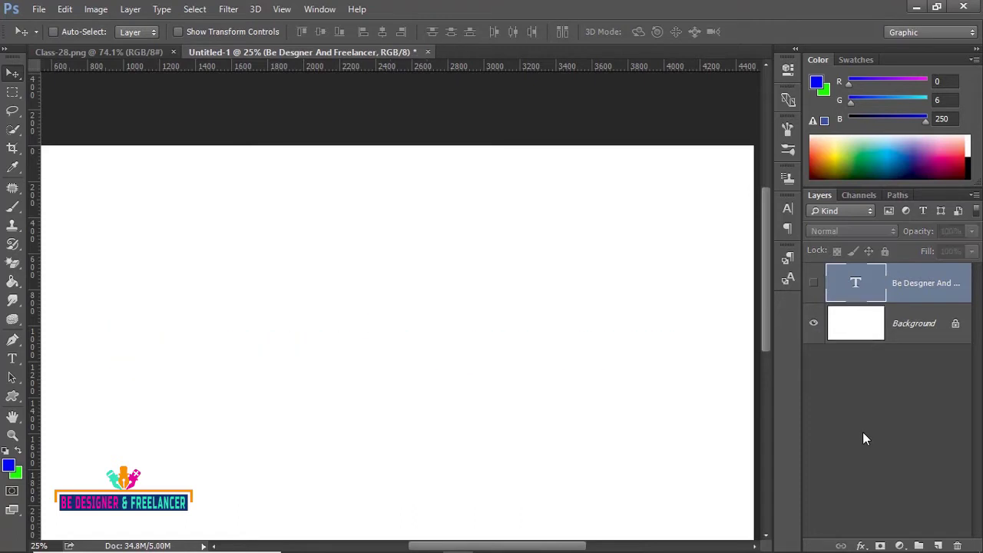
click(814, 283)
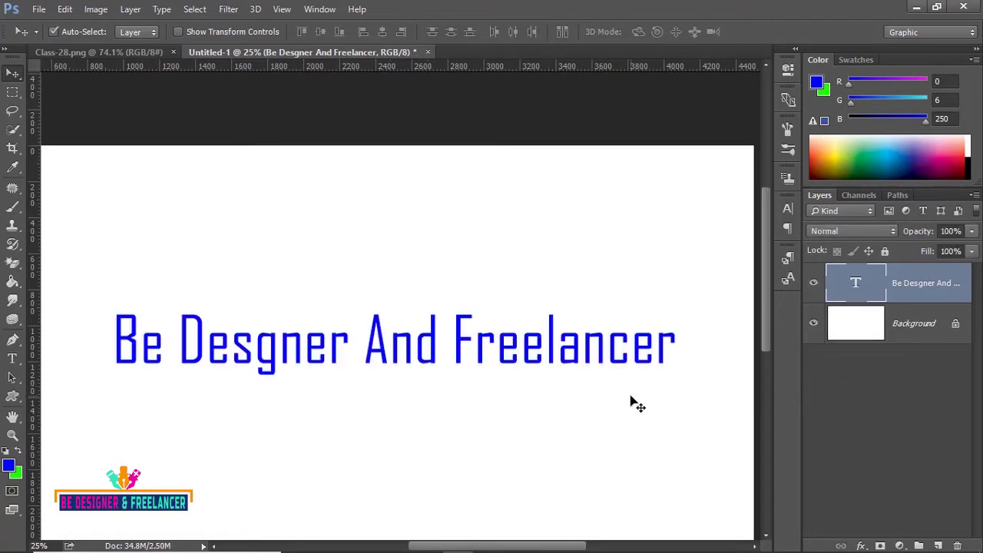
Hide the headline and start a new empty text layer near the canvas top-left
click(12, 358)
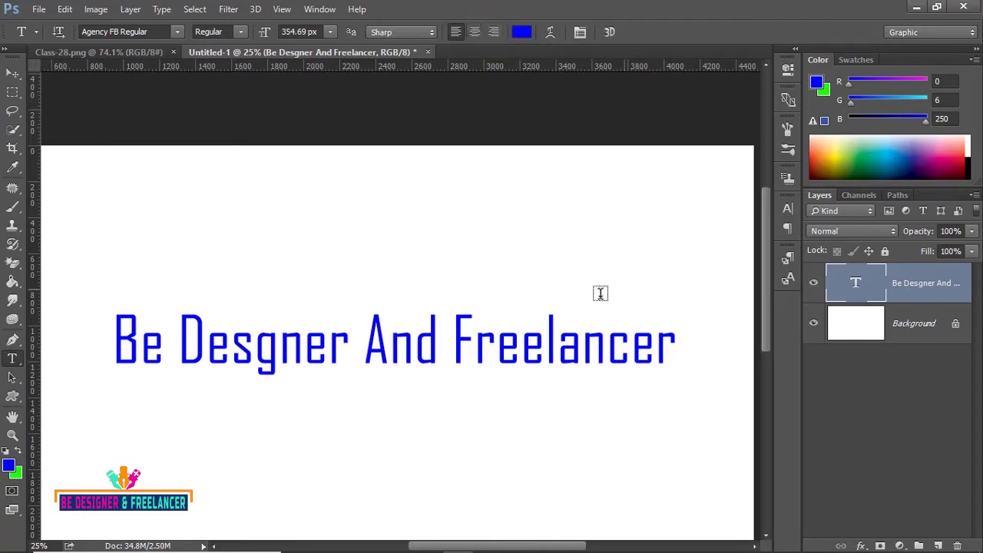
alt+scroll(530, 338, down, 1)
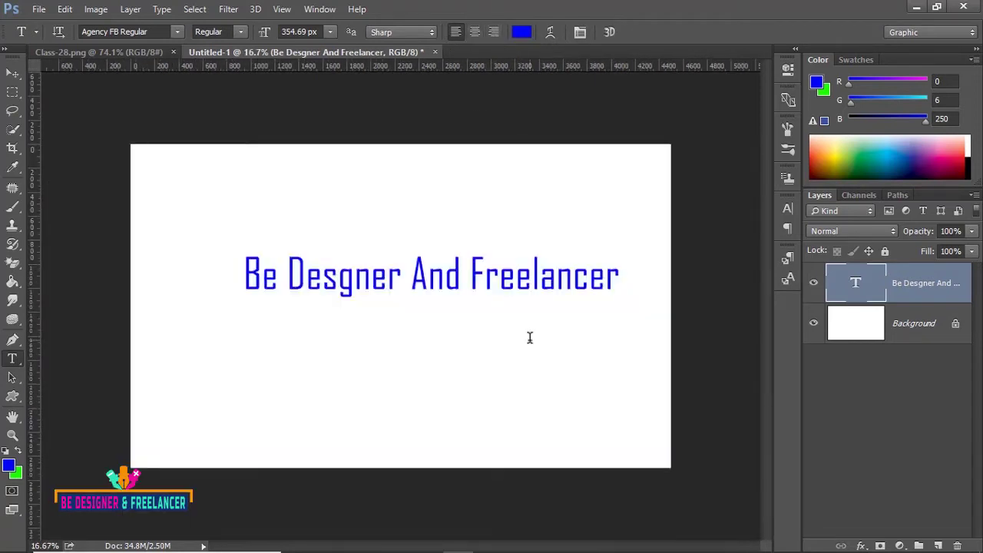
click(813, 284)
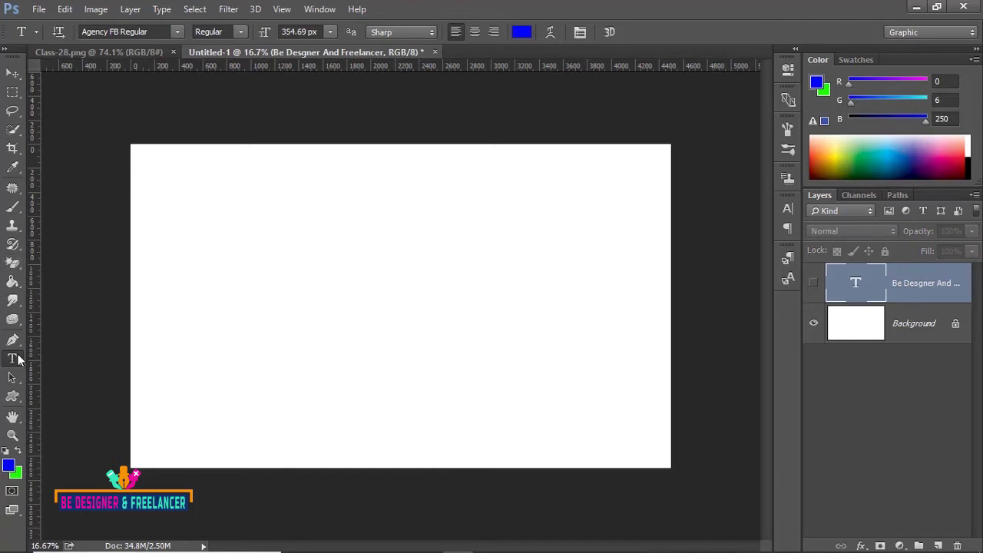
click(159, 211)
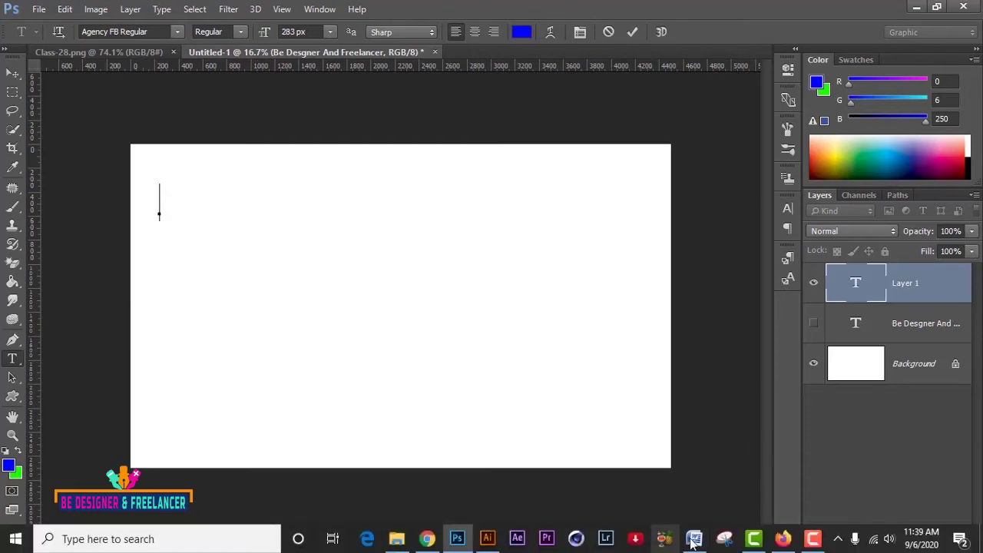
Select the whole Lorem Ipsum paragraph in Word and return to Photoshop
click(693, 543)
click(545, 271)
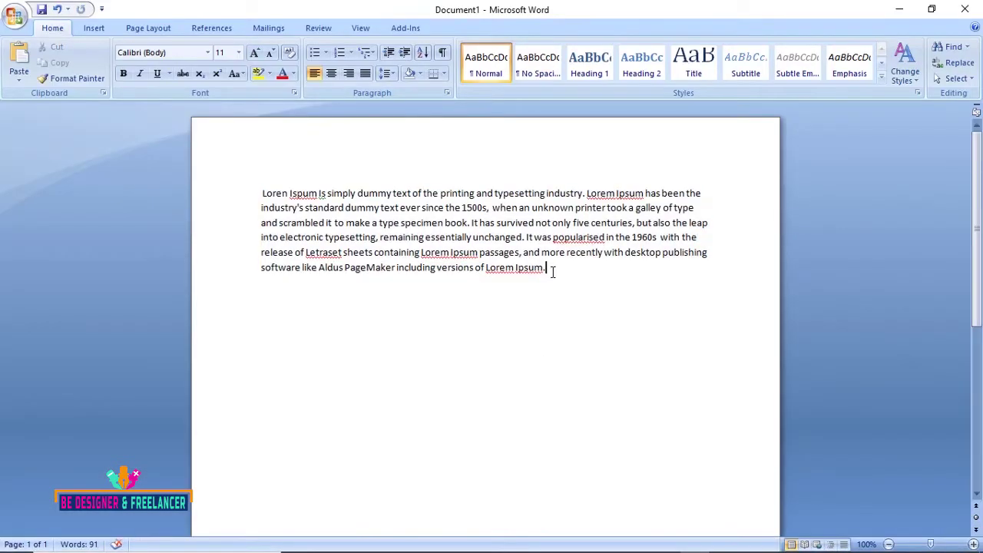
drag(546, 271, 262, 193)
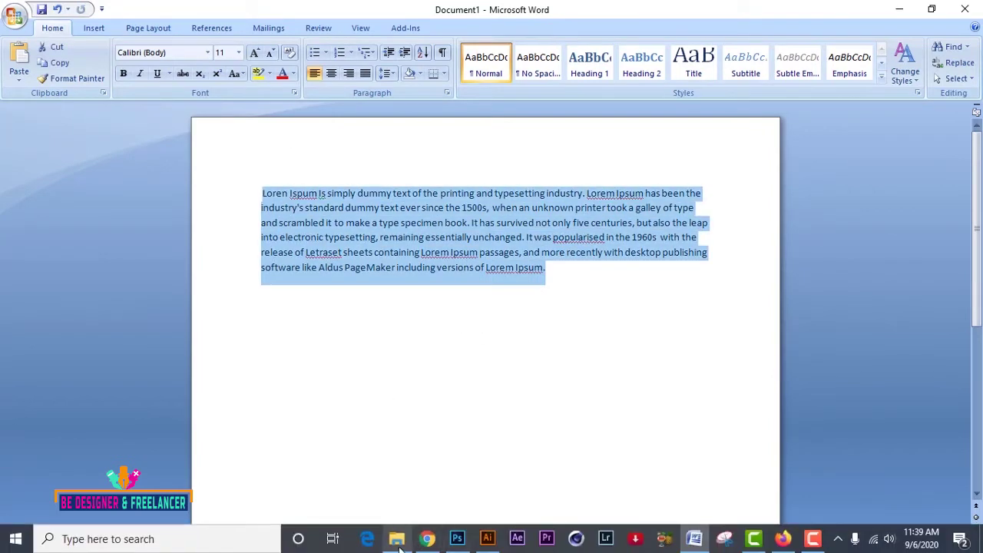
click(456, 540)
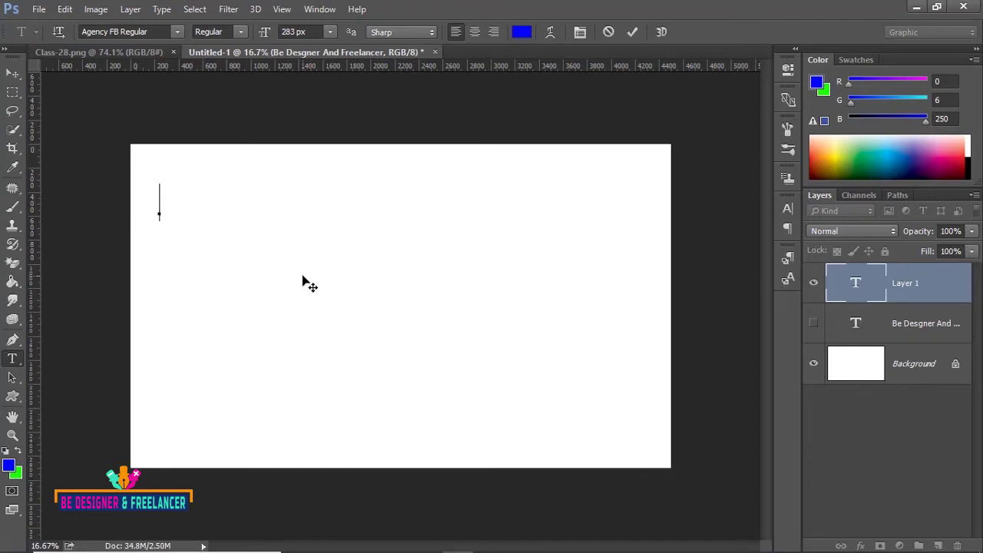
Paste the Lorem Ipsum paragraph into Layer 1 and shrink its font size to 140 px
key(ctrl+v)
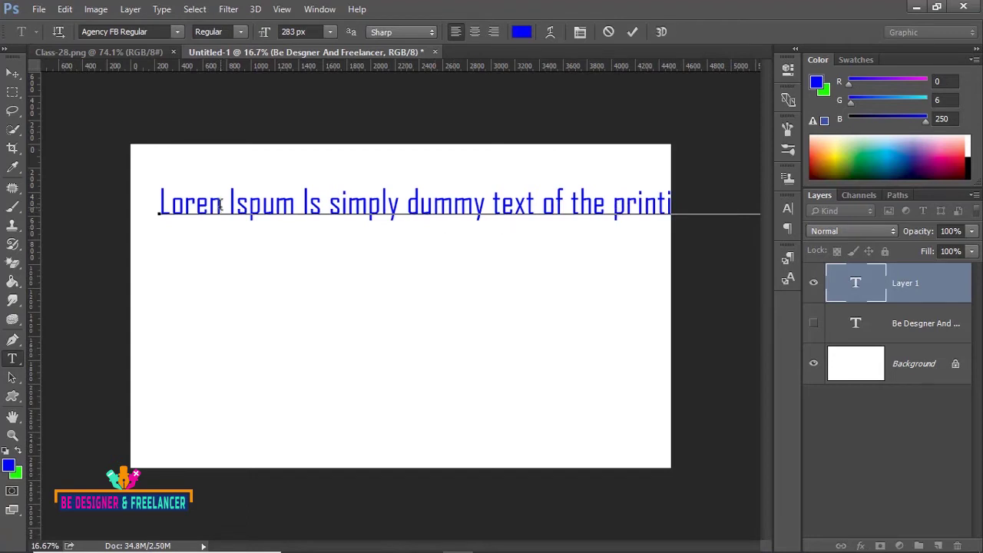
drag(266, 37, 221, 40)
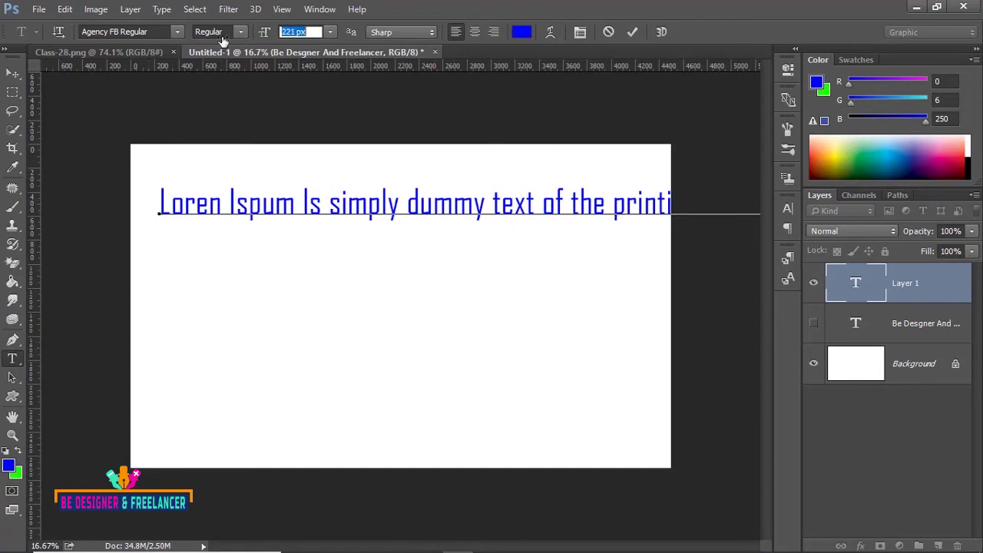
double_click(283, 208)
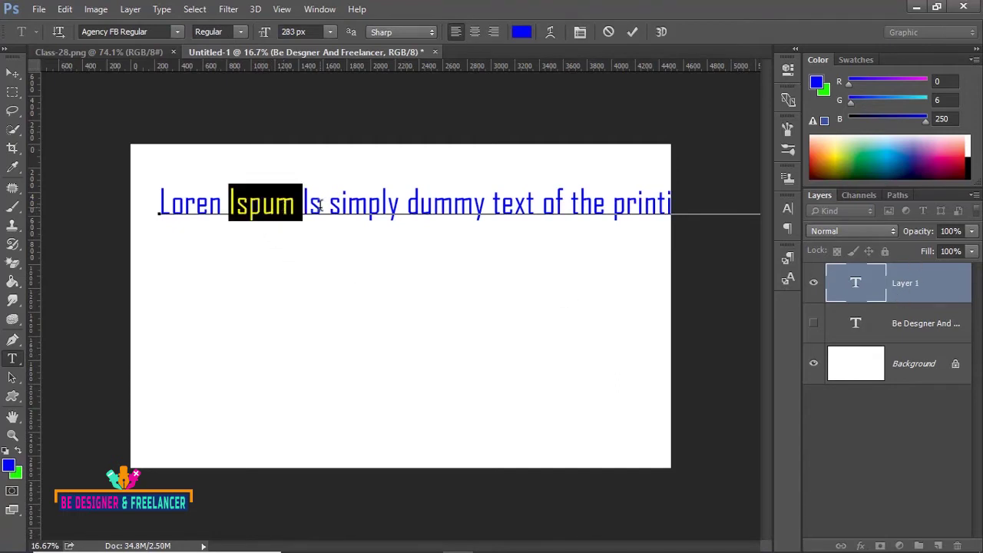
triple_click(319, 206)
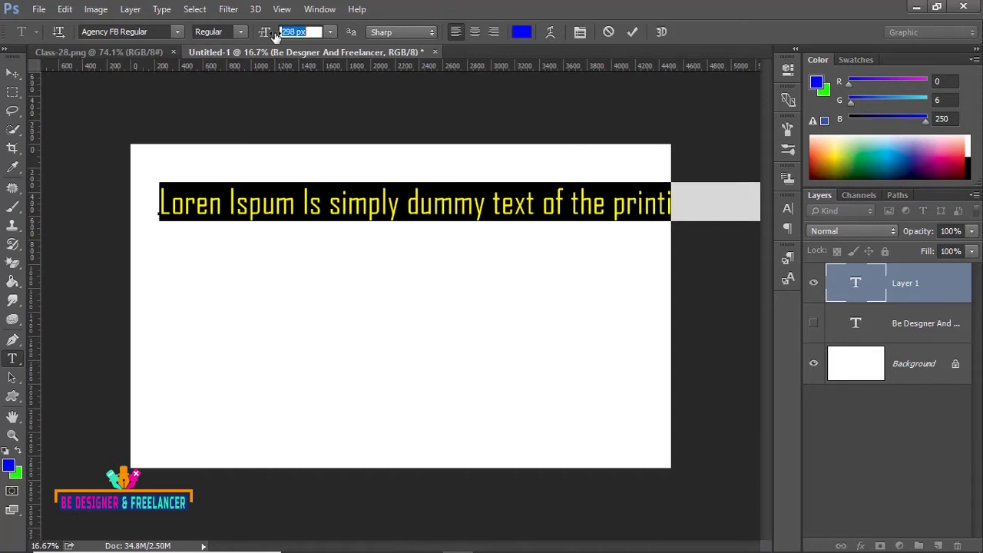
drag(264, 37, 166, 40)
click(259, 203)
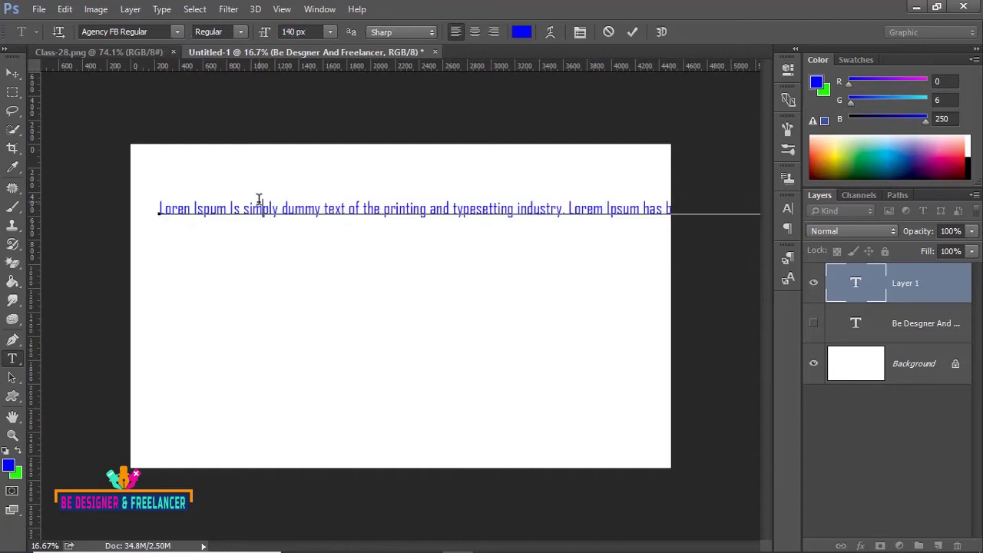
drag(243, 207, 281, 207)
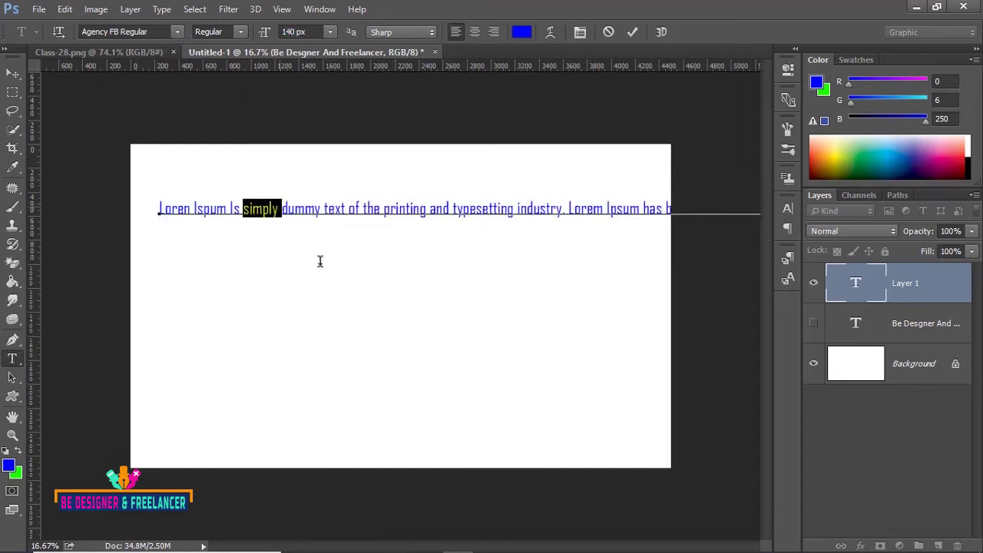
key(ctrl+a)
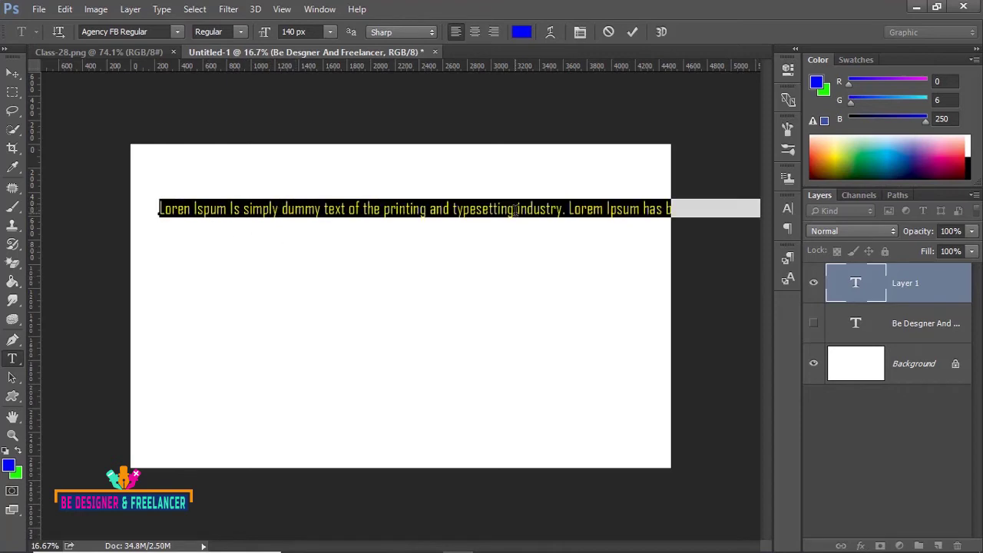
Shrink the text to 69 px and add line breaks after '1500s,' and 'recently'
drag(265, 35, 266, 79)
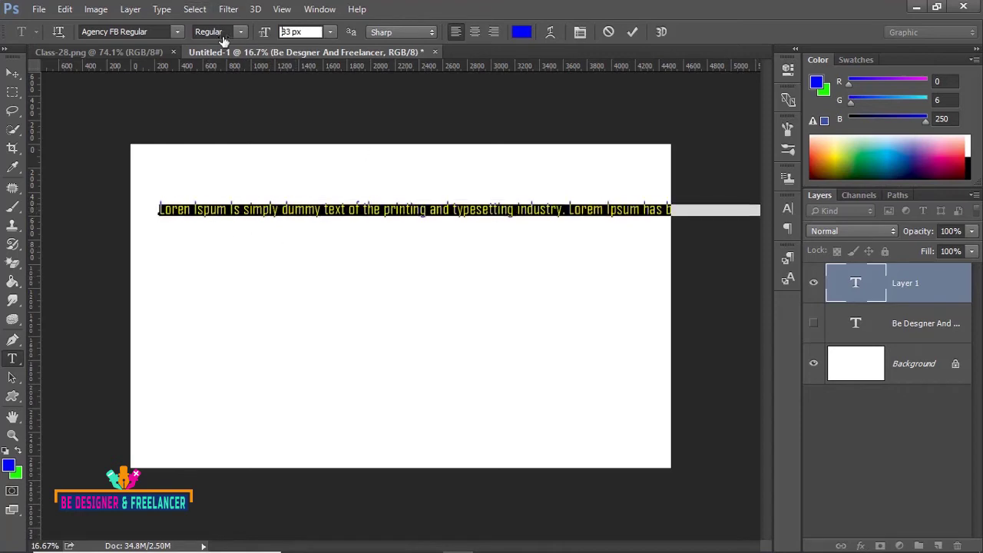
text(69)
click(523, 226)
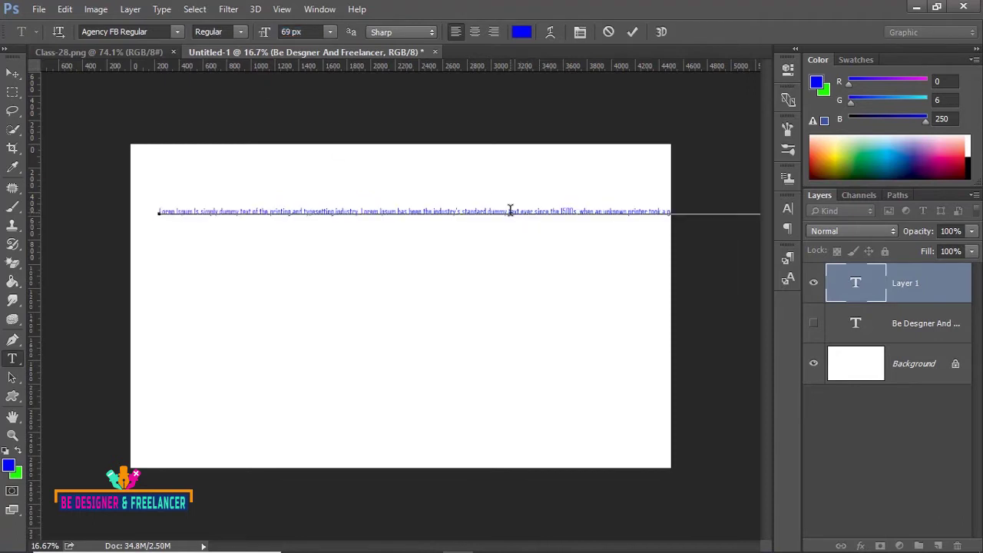
click(509, 211)
click(579, 212)
key(Return)
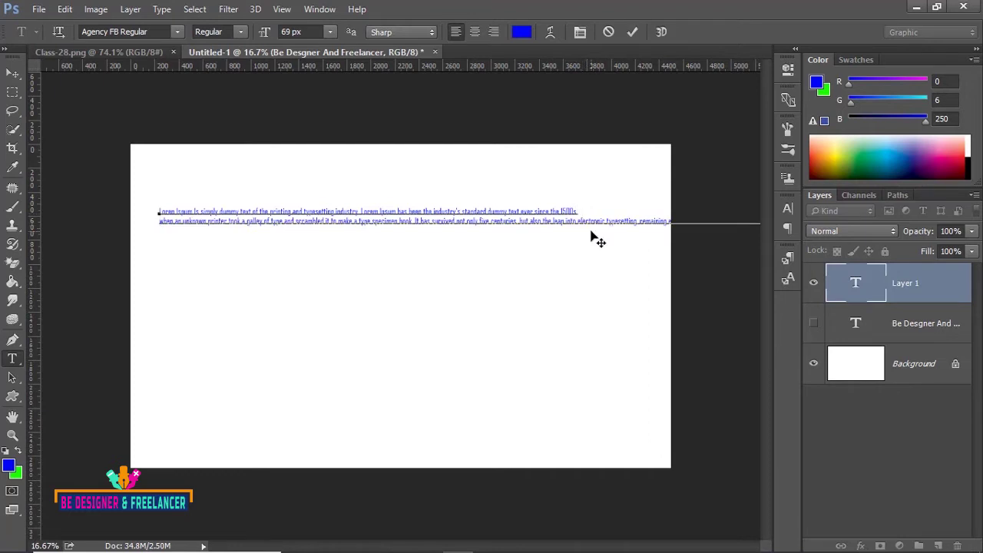
click(604, 220)
key(Return)
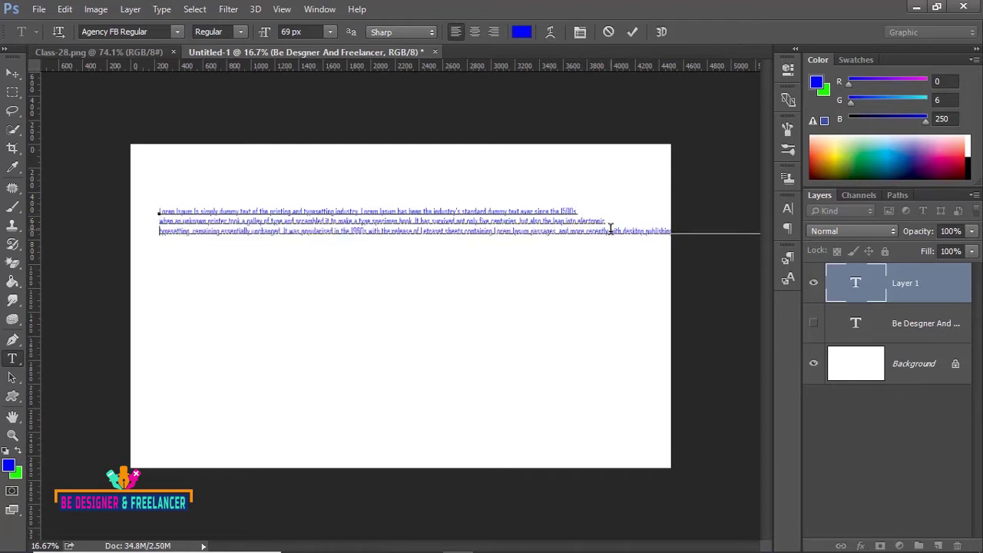
click(610, 229)
key(Return)
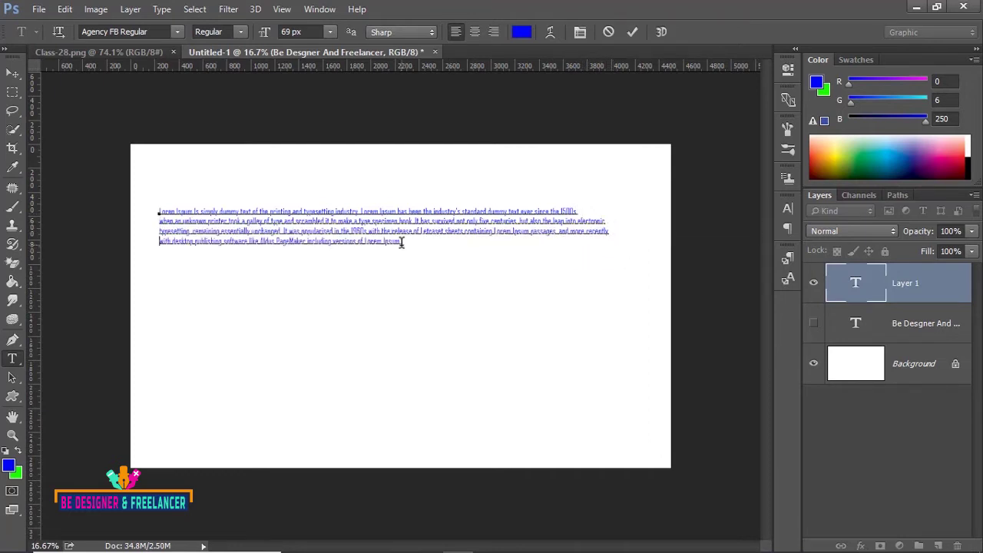
Set the whole paragraph to 119 px and break lines after 'centuries.' and 'unchanged.'
drag(404, 243, 154, 190)
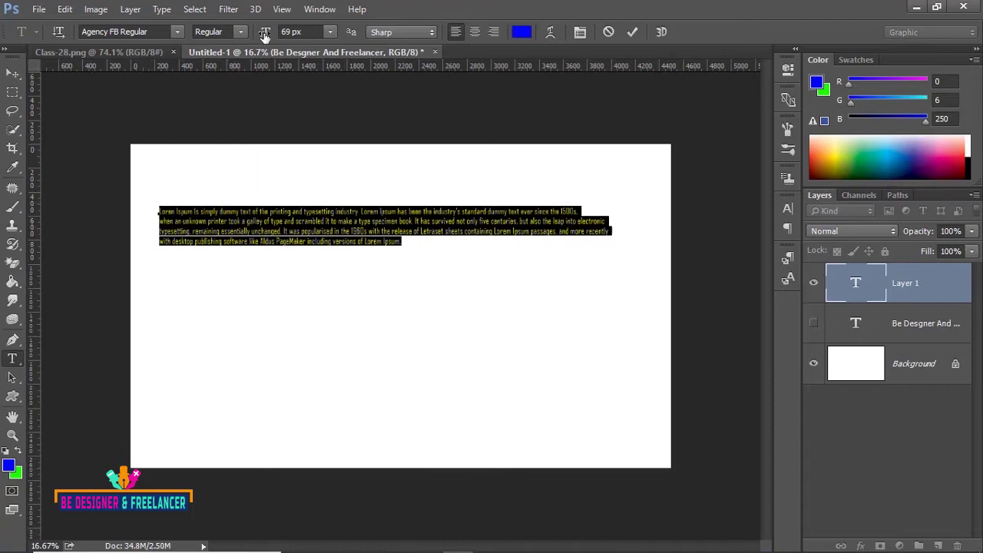
drag(265, 32, 292, 32)
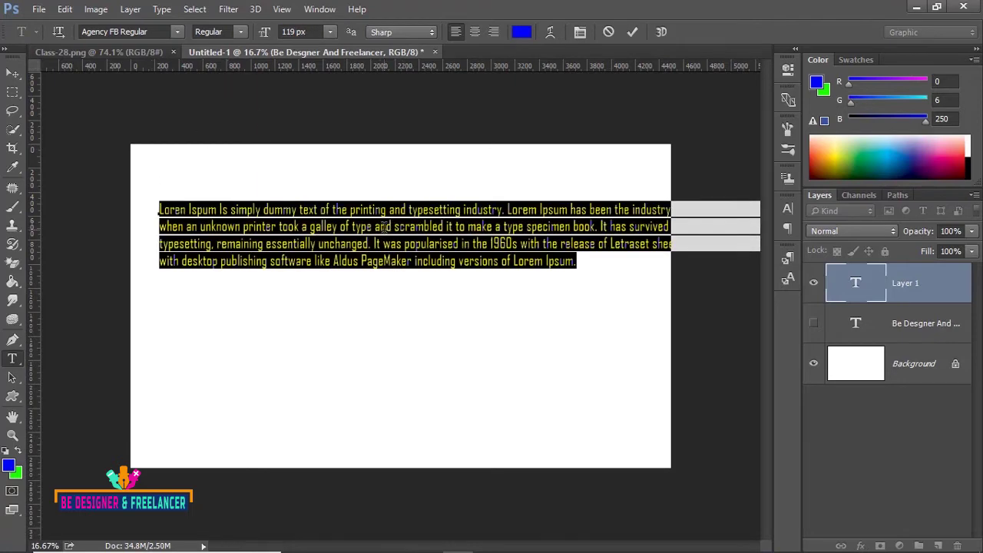
click(601, 207)
click(470, 261)
key(Return)
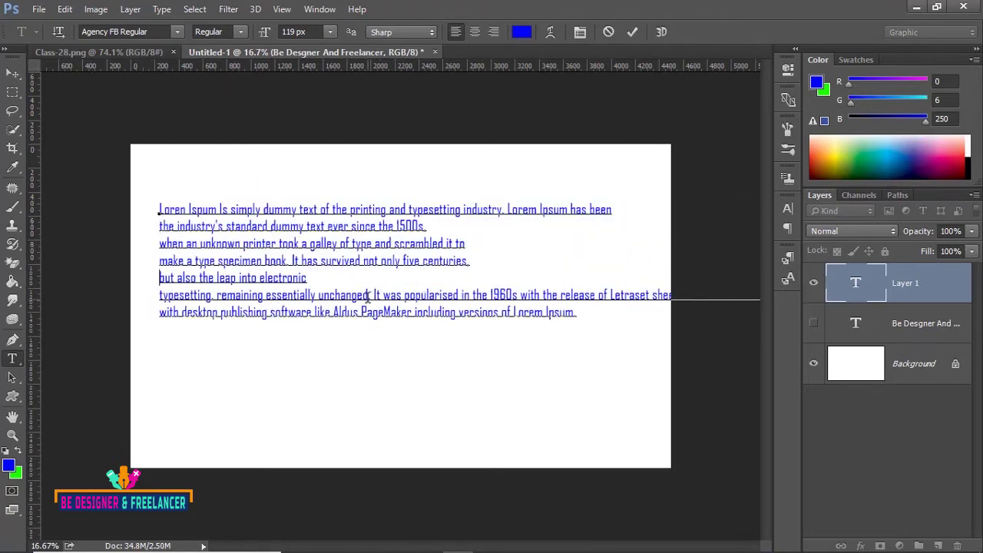
click(377, 296)
key(Return)
click(433, 312)
key(Return)
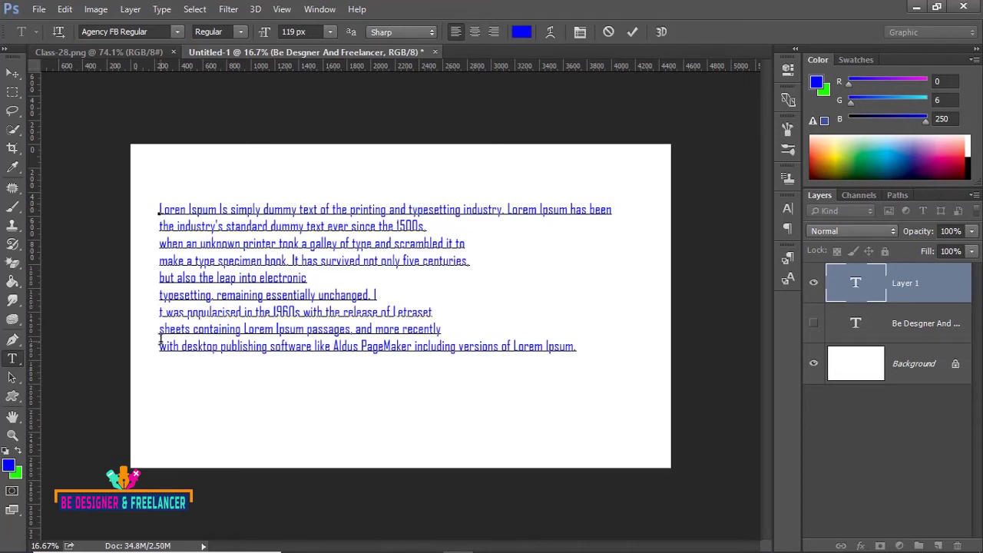
Centre-align the whole paragraph and move it to the canvas centre
click(473, 32)
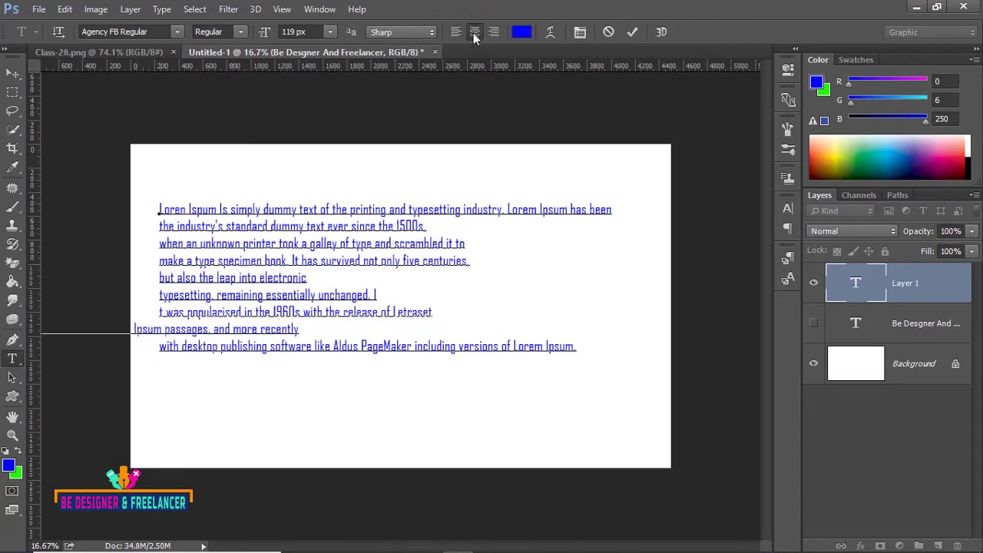
key(ctrl+z)
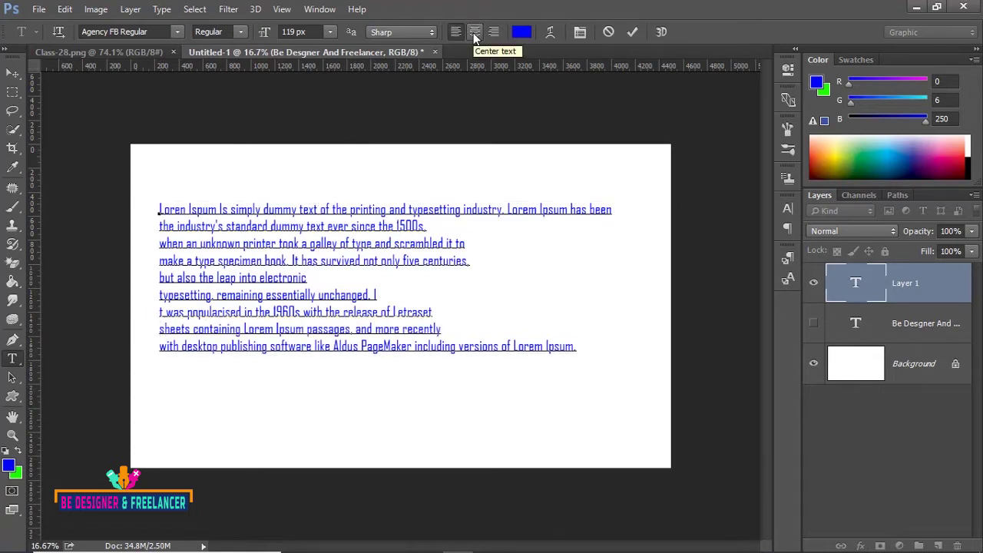
double_click(300, 295)
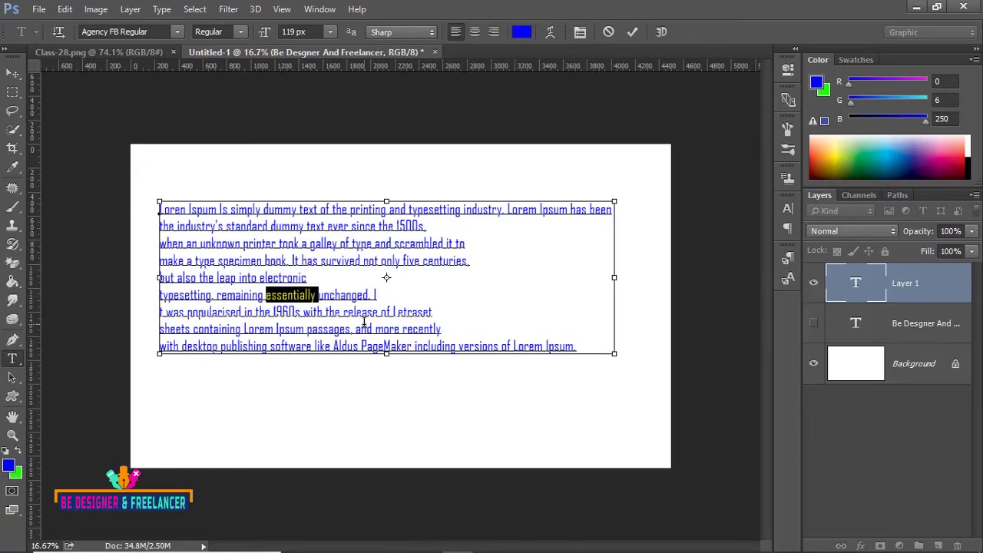
key(ctrl+a)
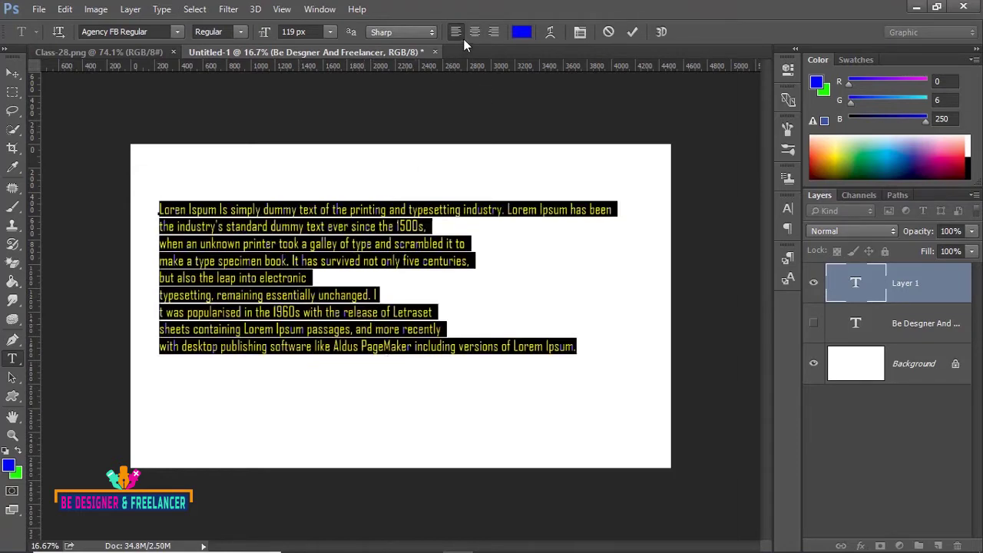
click(474, 32)
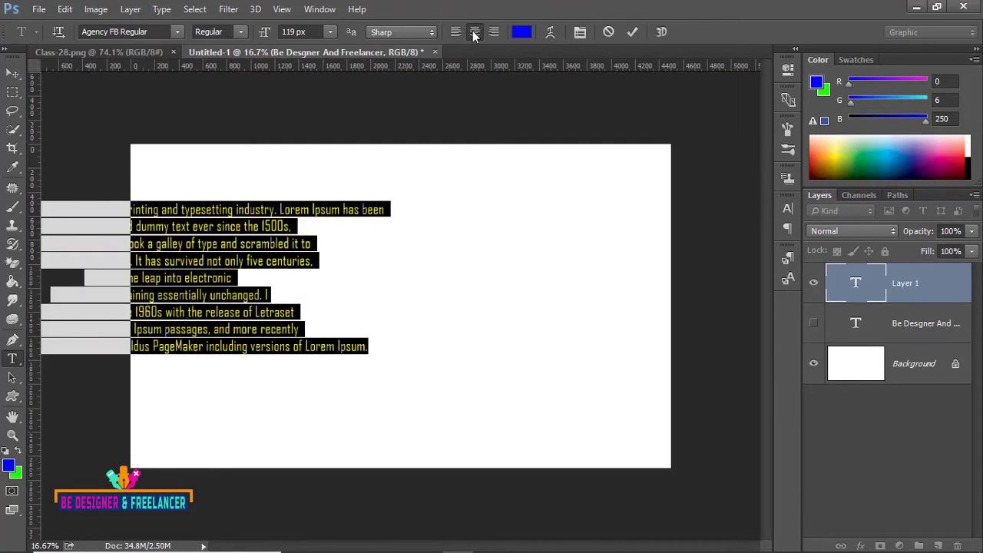
click(13, 73)
mouse_move(167, 223)
mouse_down()
mouse_move(438, 223)
mouse_move(366, 250)
mouse_up()
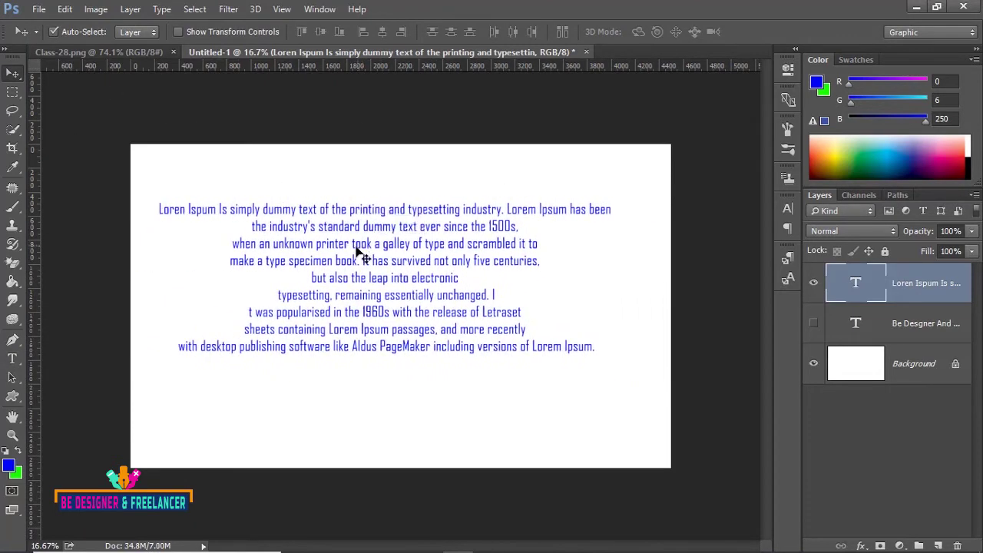
Right-align the paragraph and shift it further right on the canvas
click(12, 358)
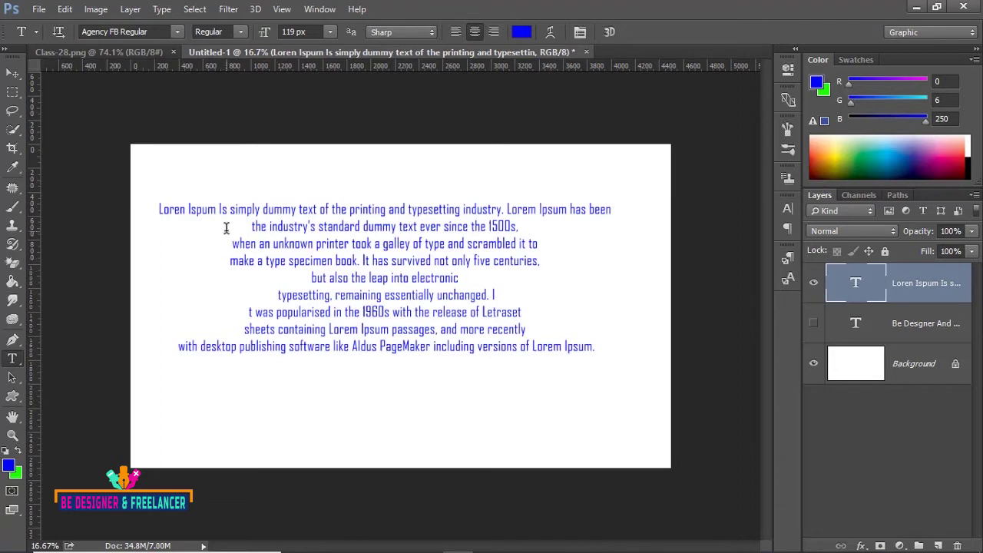
click(495, 31)
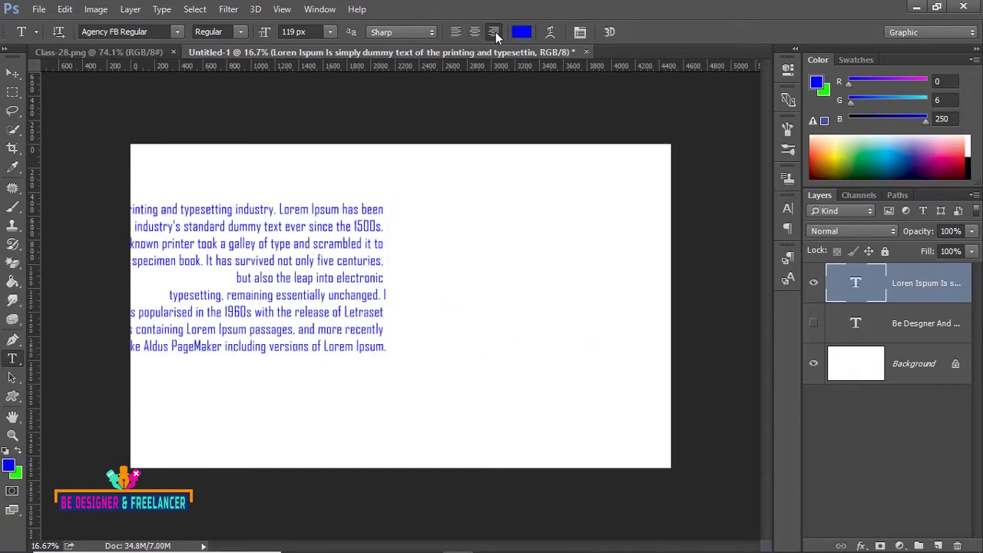
click(17, 75)
drag(294, 263, 528, 263)
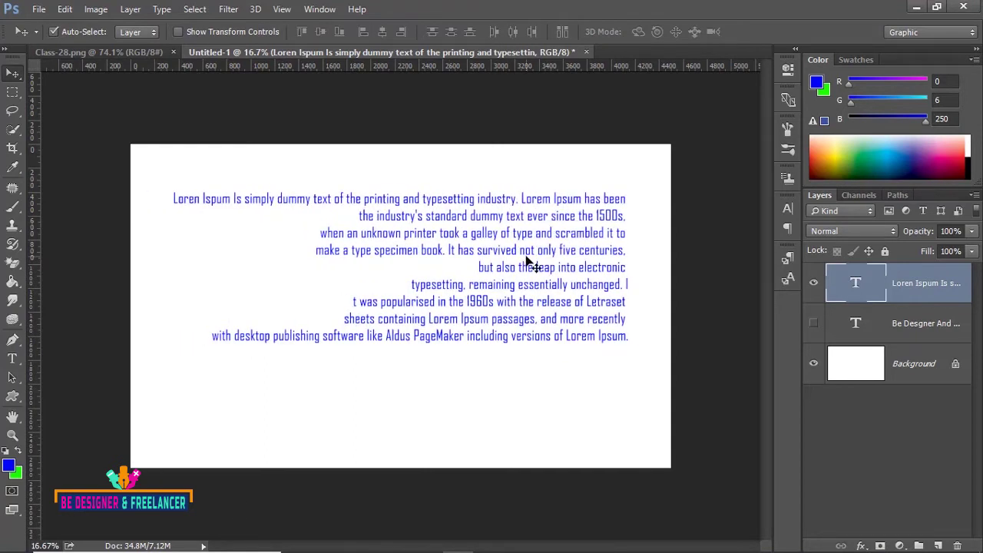
Keep the paragraph right-aligned and select all of its text
click(13, 359)
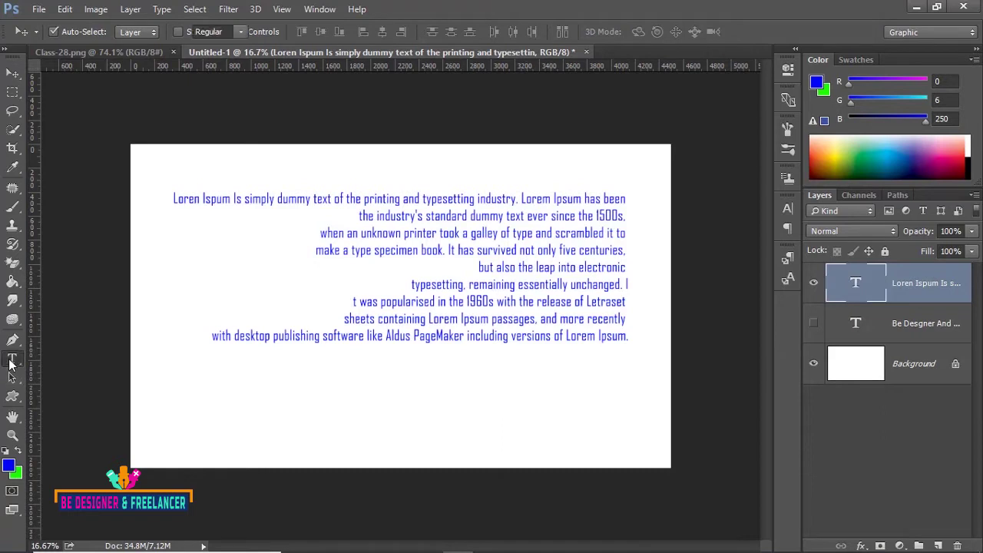
click(495, 32)
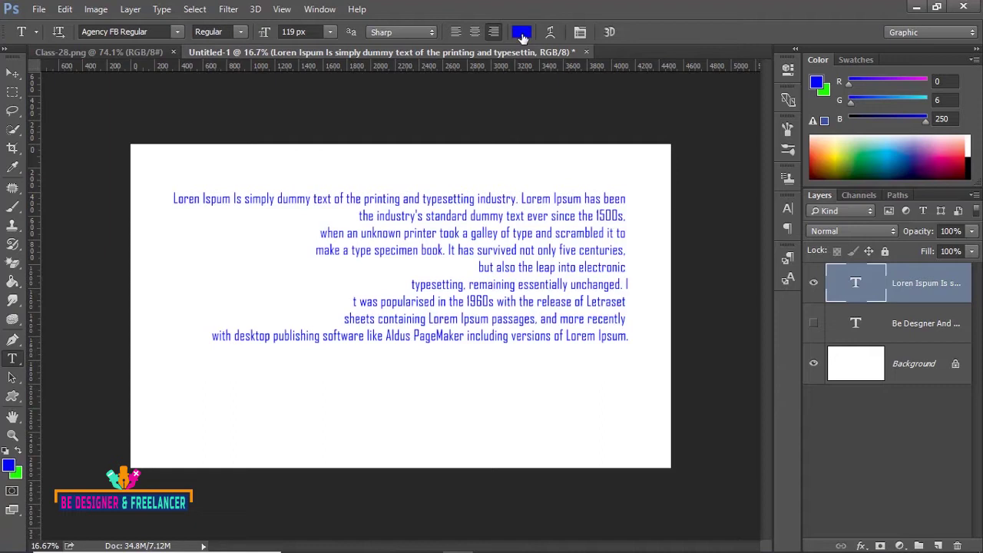
click(524, 221)
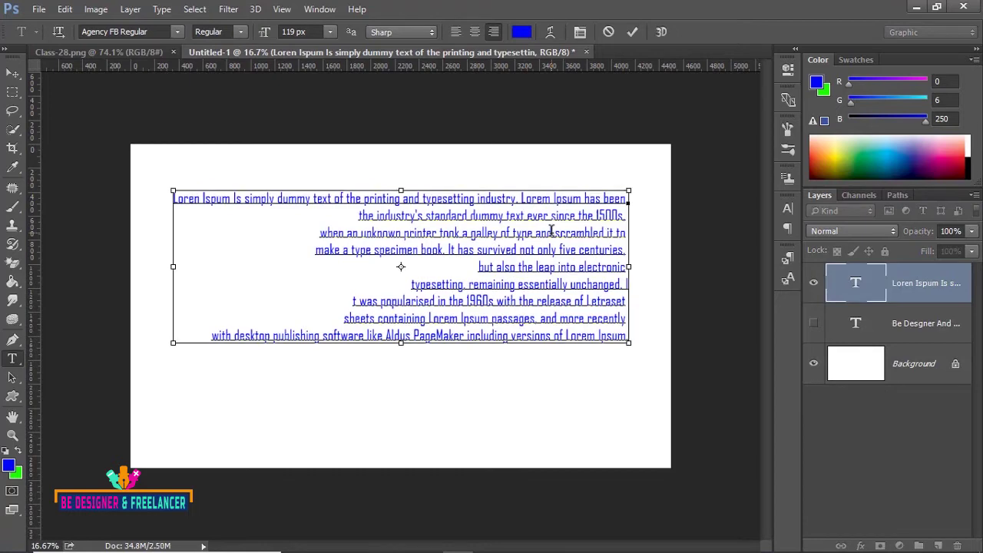
key(ctrl+a)
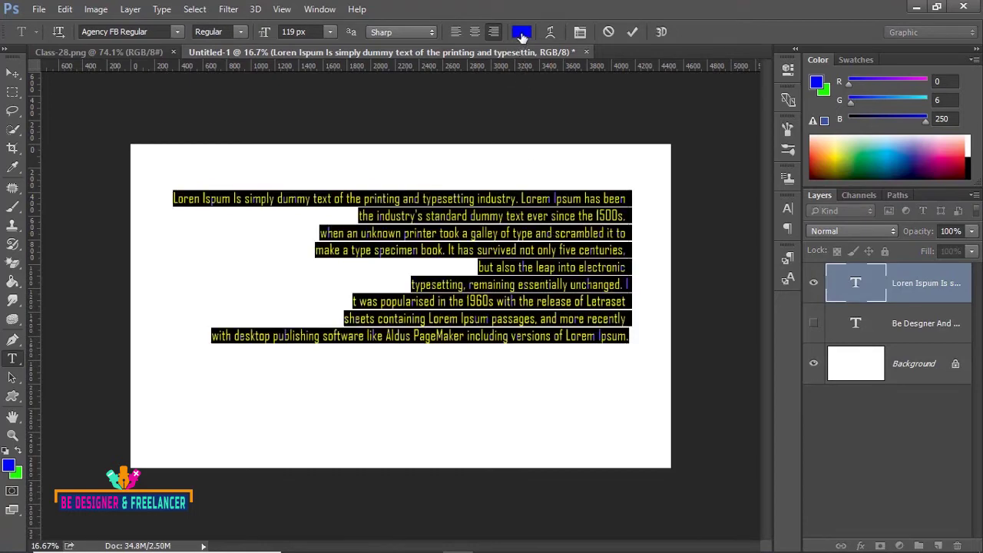
Change the paragraph text colour from blue to magenta #e412e2
click(521, 33)
drag(707, 176, 755, 171)
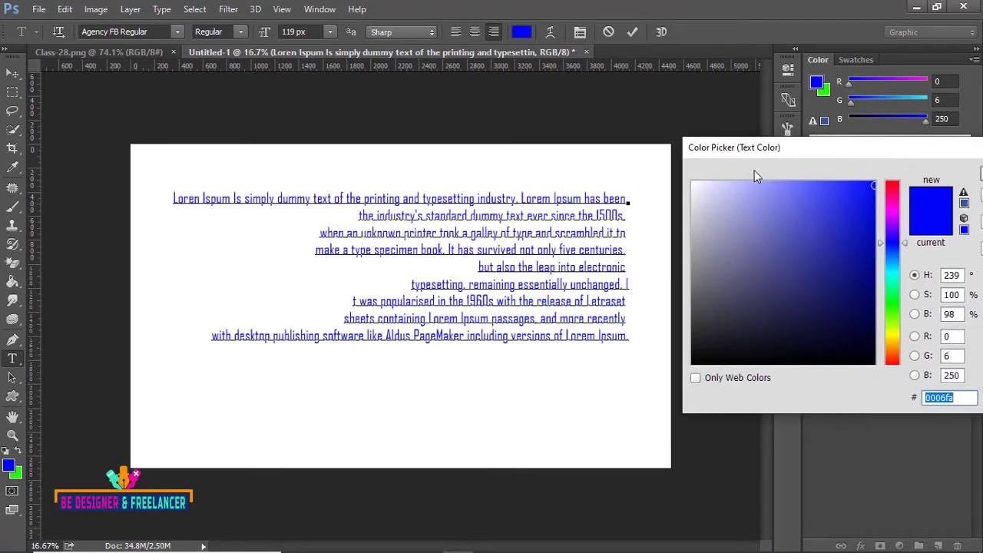
drag(854, 150, 752, 96)
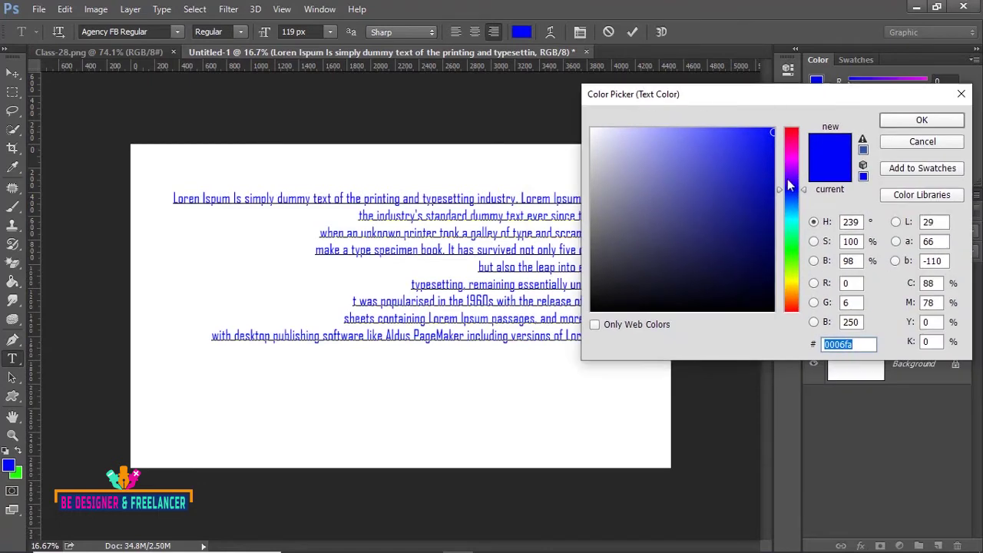
drag(790, 178, 792, 244)
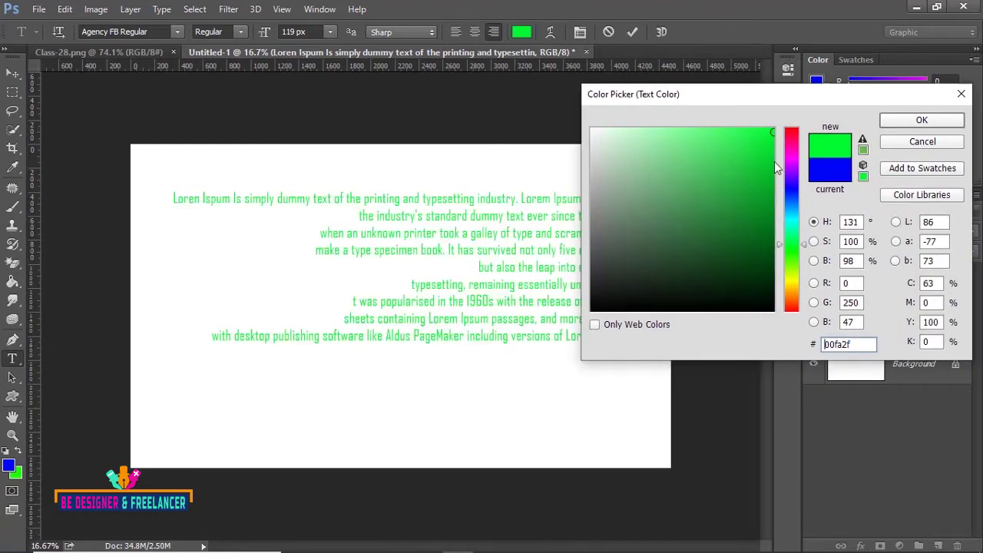
click(793, 283)
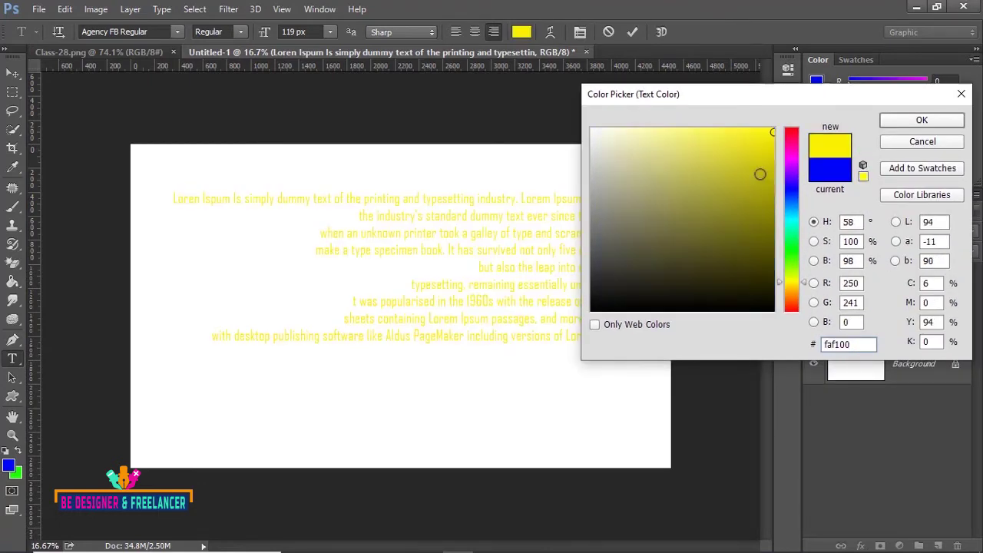
click(761, 146)
drag(791, 283, 791, 158)
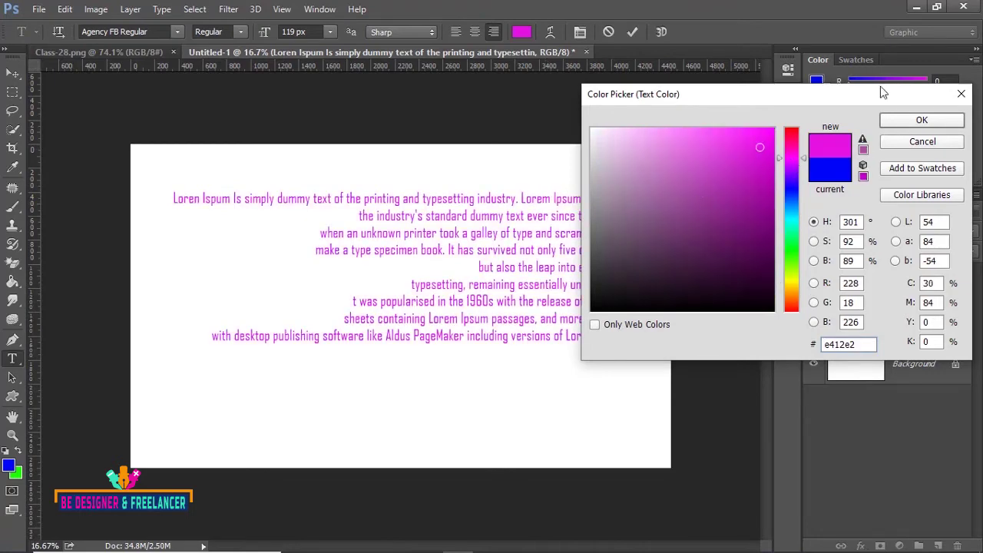
drag(881, 98, 669, 115)
click(694, 139)
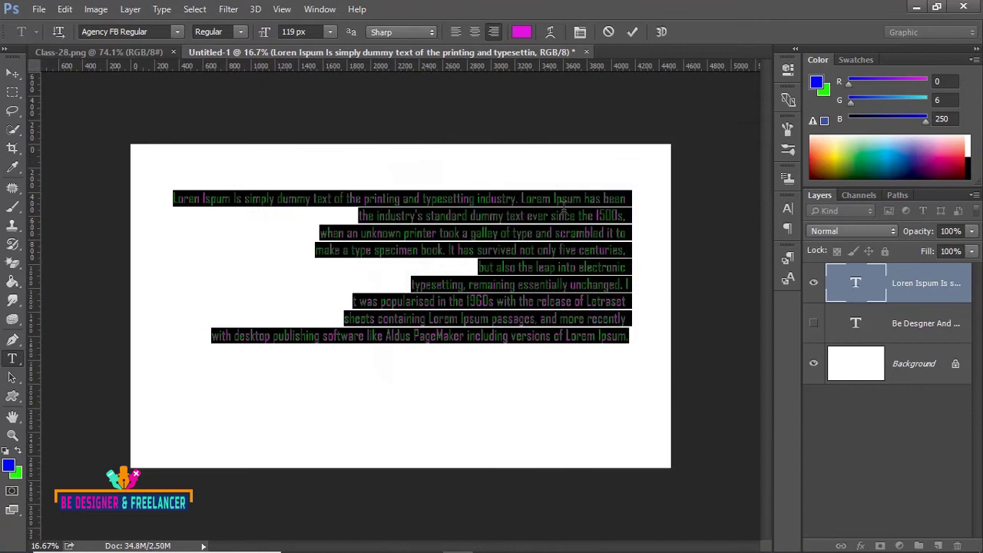
Commit the colour, show the headline layer, hide the Lorem Ipsum layer, and select the headline text
click(523, 234)
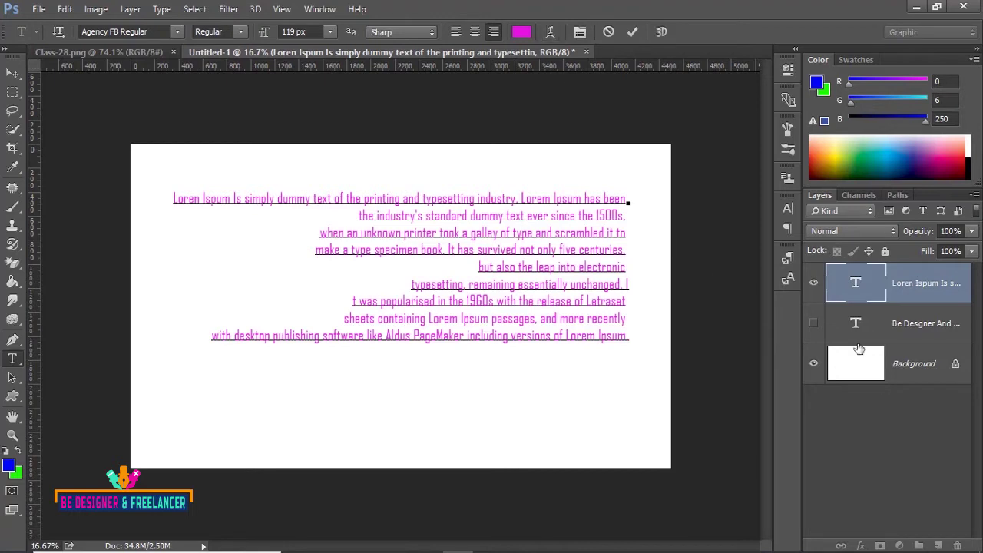
click(815, 328)
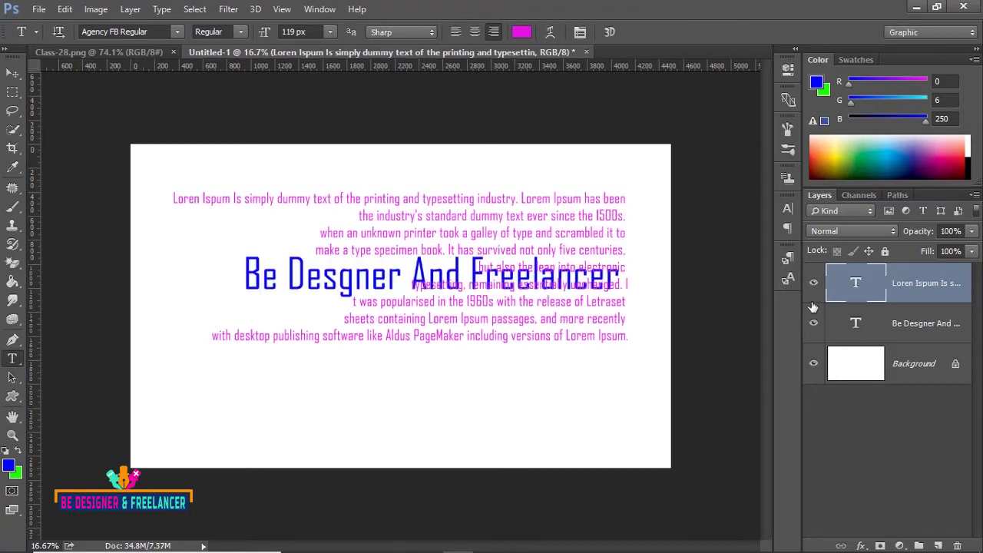
click(814, 284)
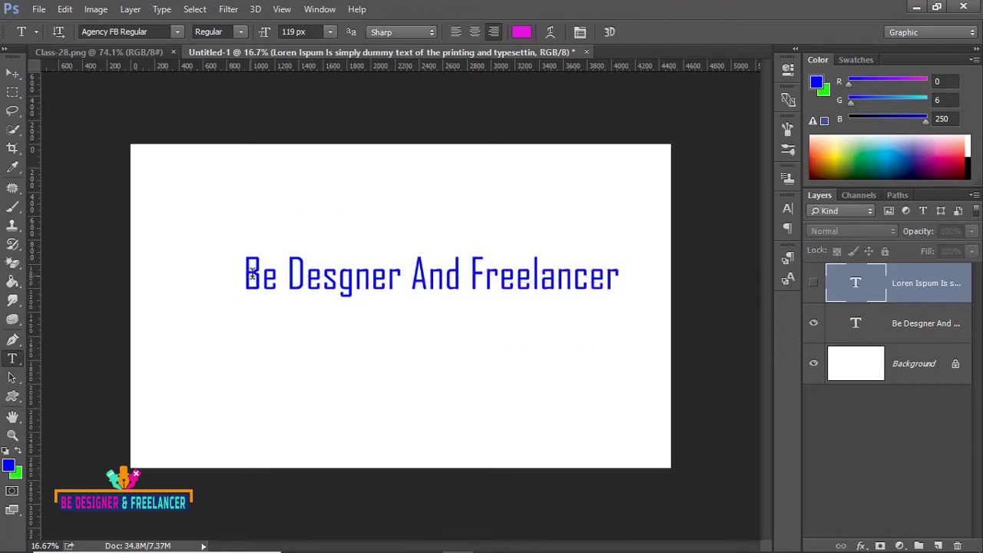
drag(244, 275, 618, 280)
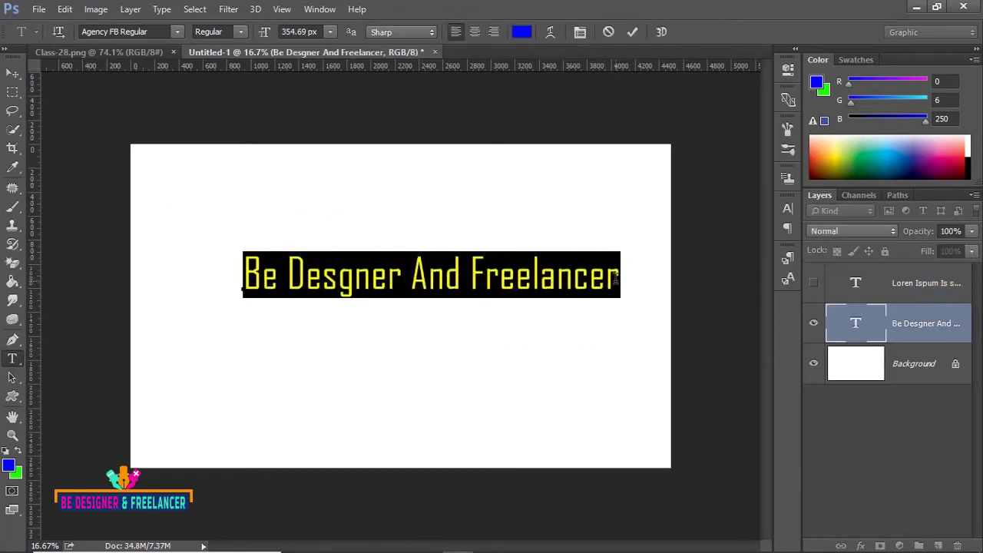
Preview the headline with a horizontal Arc warp at +64% bend in Warp Text
click(553, 36)
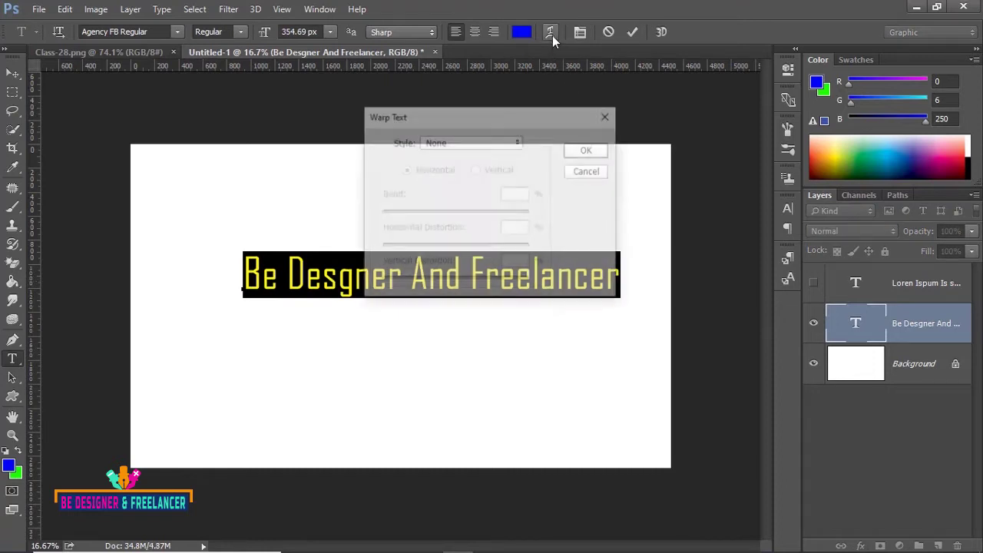
drag(545, 108, 772, 87)
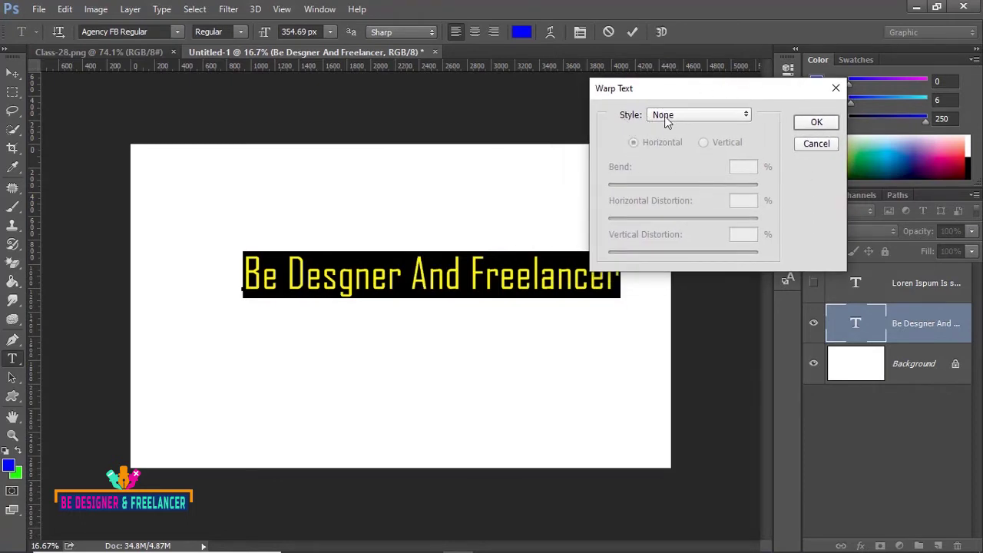
click(747, 115)
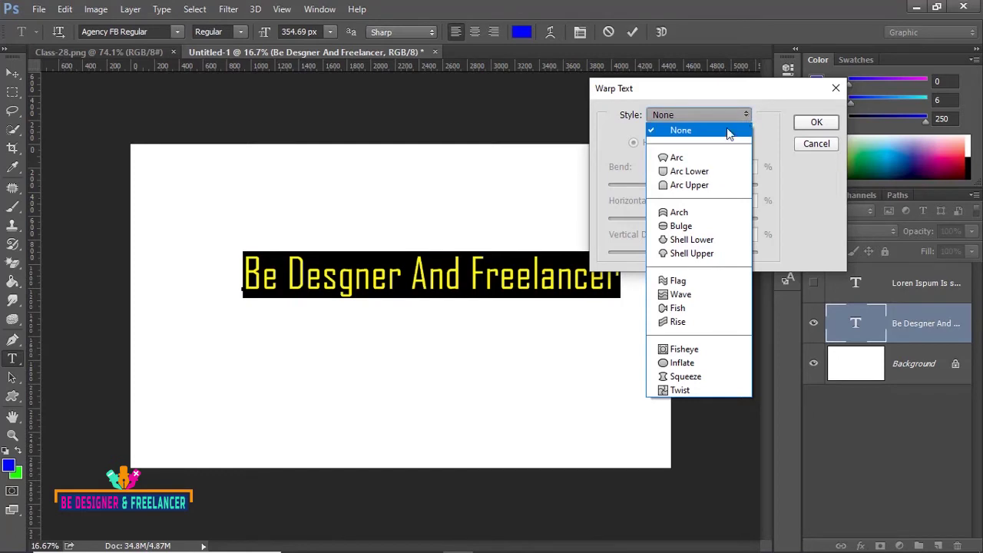
click(693, 159)
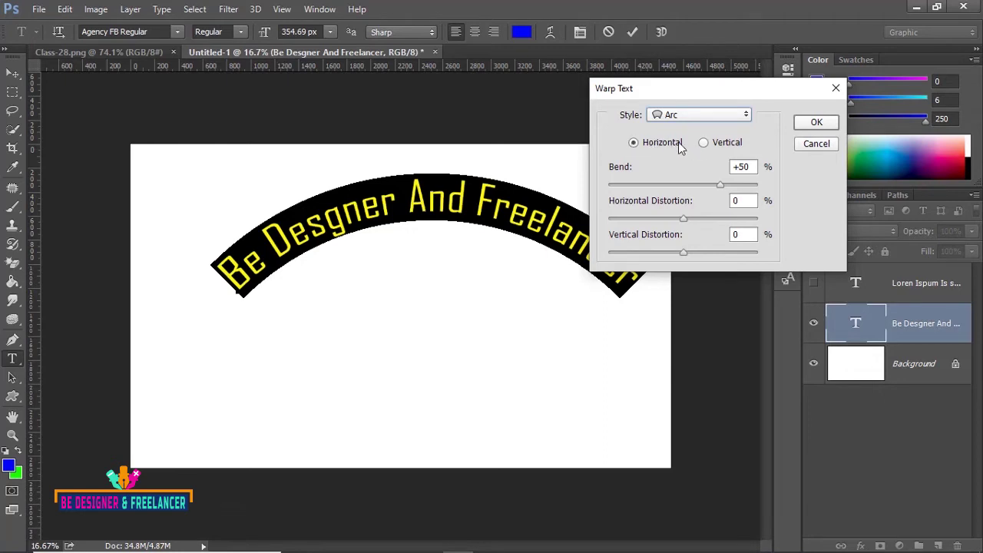
click(705, 143)
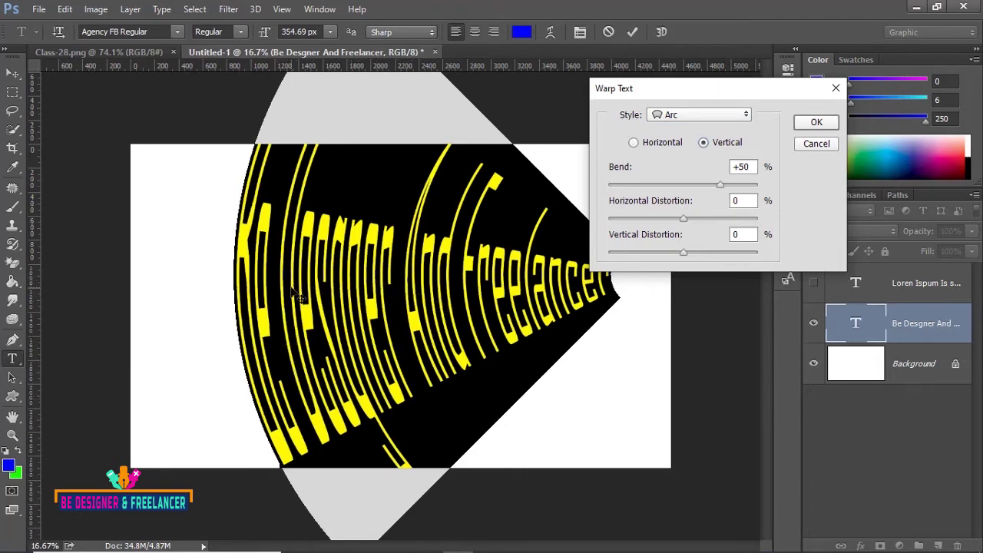
click(636, 144)
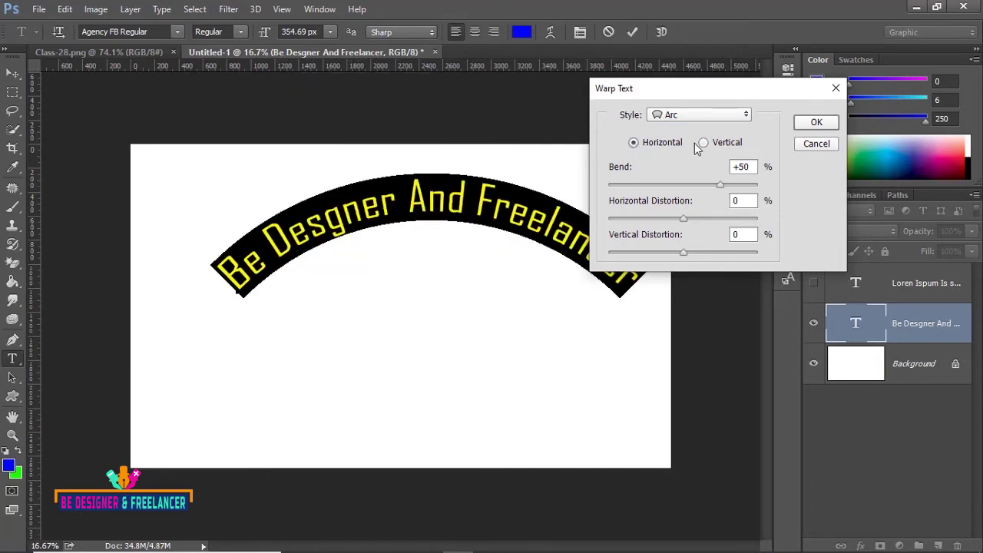
drag(720, 185, 674, 187)
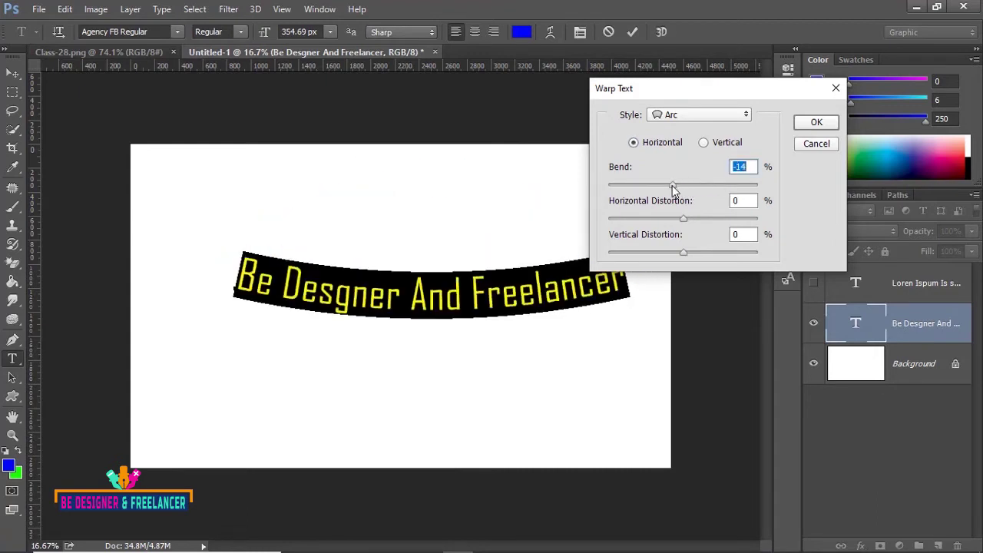
mouse_move(673, 189)
mouse_down()
mouse_move(640, 189)
mouse_move(712, 185)
mouse_move(731, 195)
mouse_up()
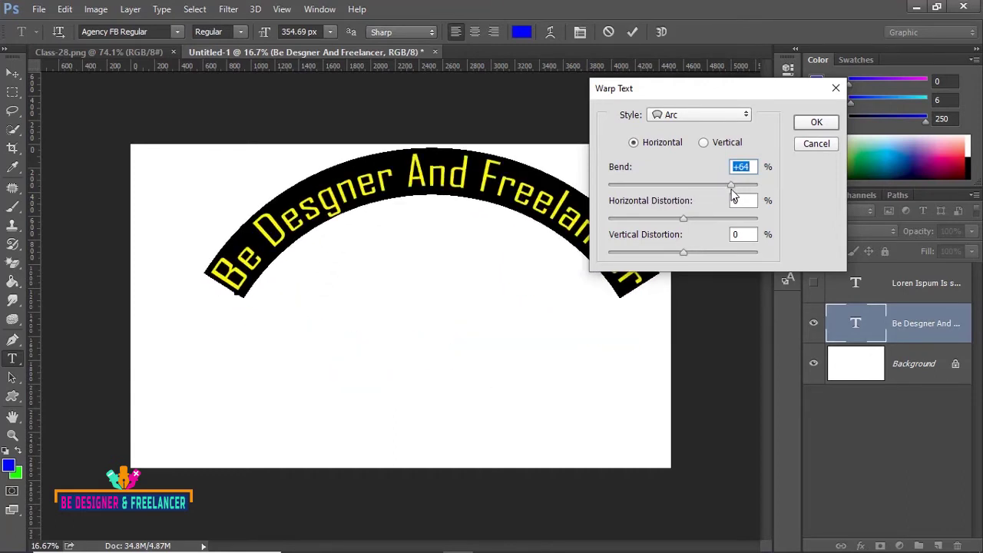
click(744, 115)
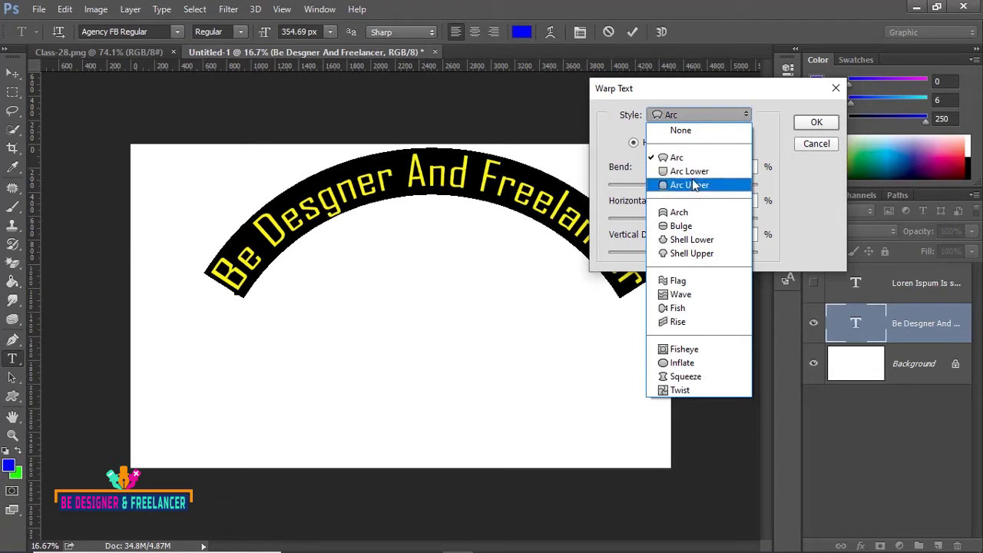
Try Arc Upper, then apply a Bulge warp at +64% bend to the headline
click(692, 185)
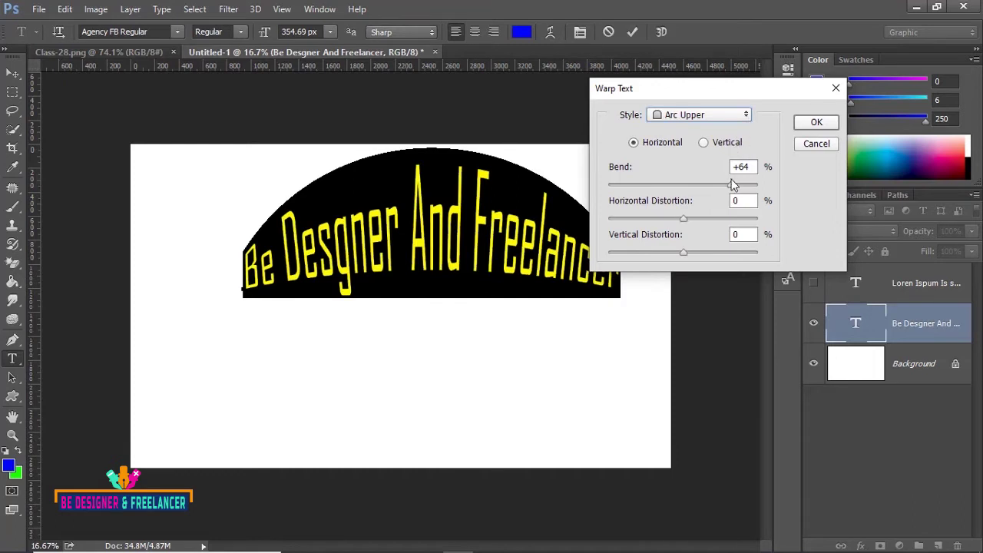
click(747, 113)
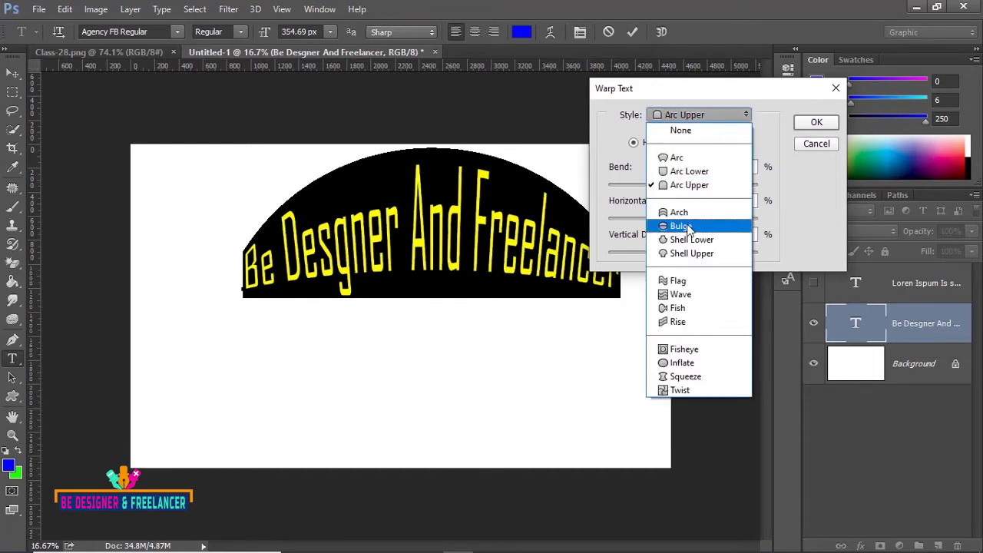
click(686, 226)
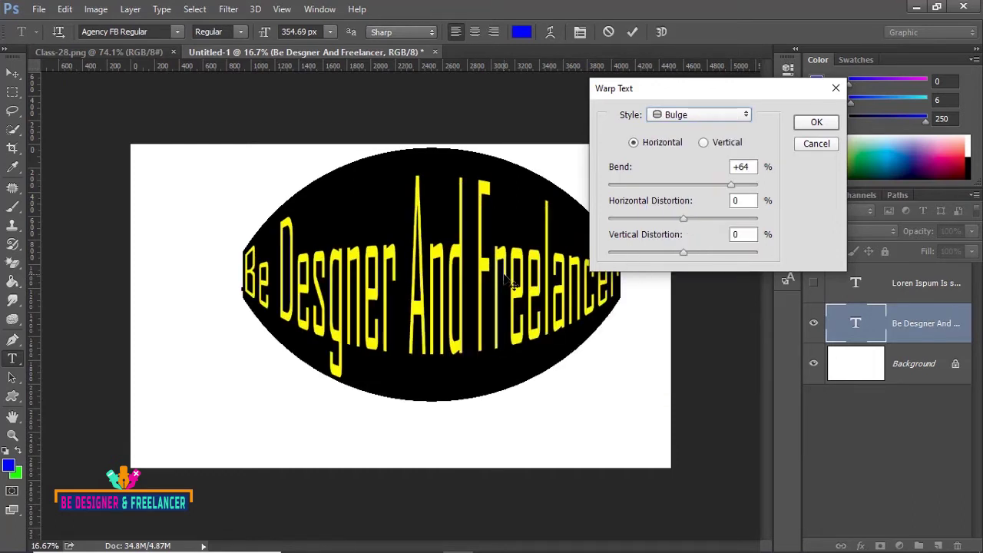
click(817, 125)
click(477, 269)
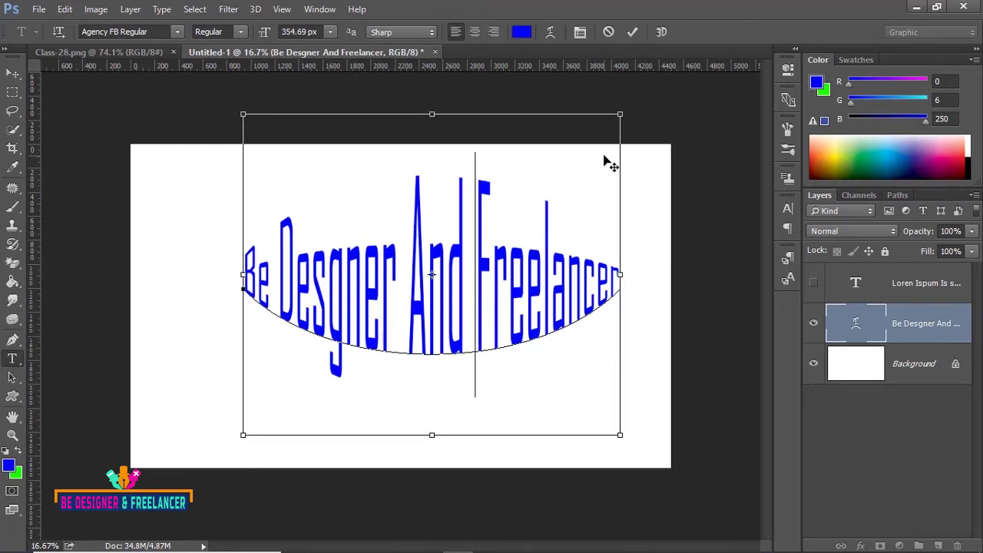
Step back with Ctrl+Alt+Z to the unwarped headline and hide the Lorem Ipsum layer
key(ctrl+a)
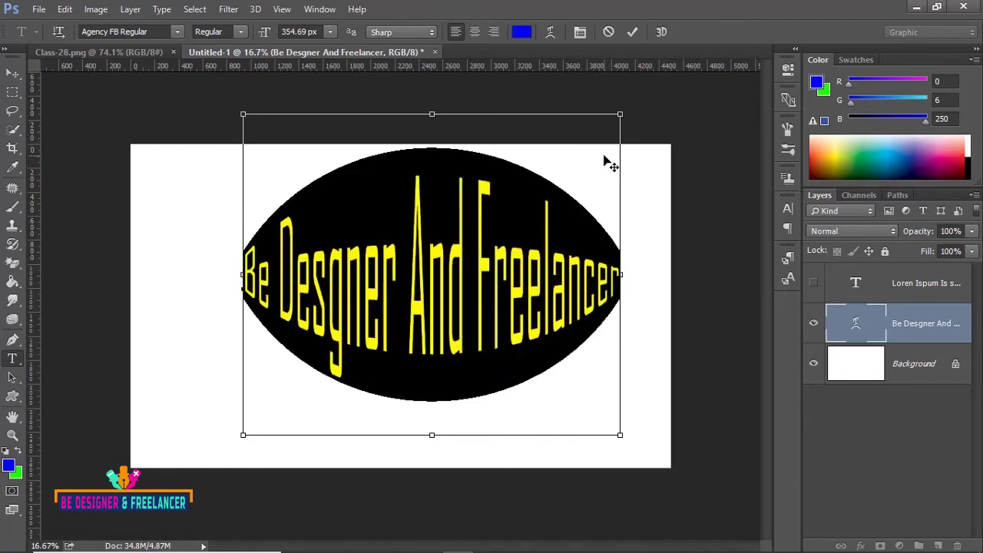
key(Escape)
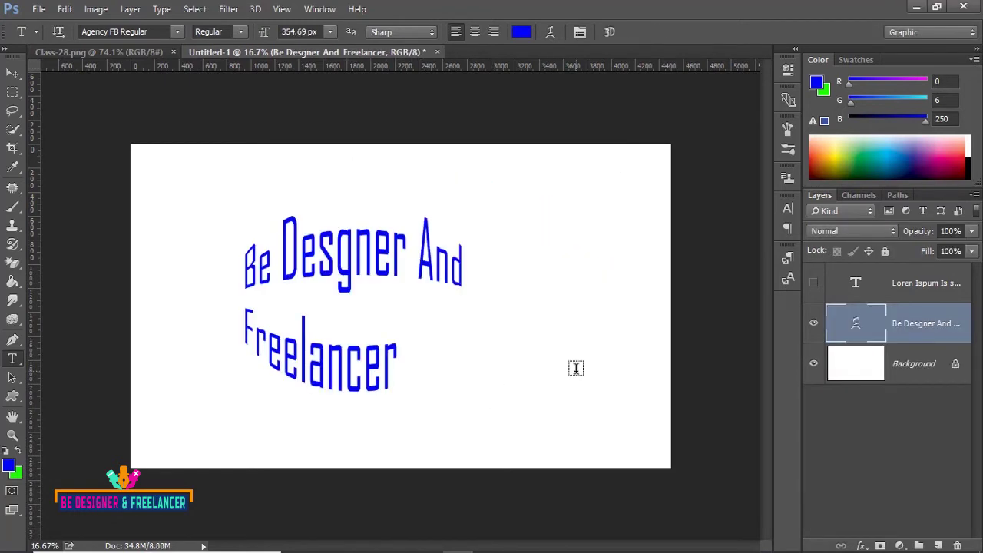
key(ctrl+alt+z)
key(ctrl+alt+z)
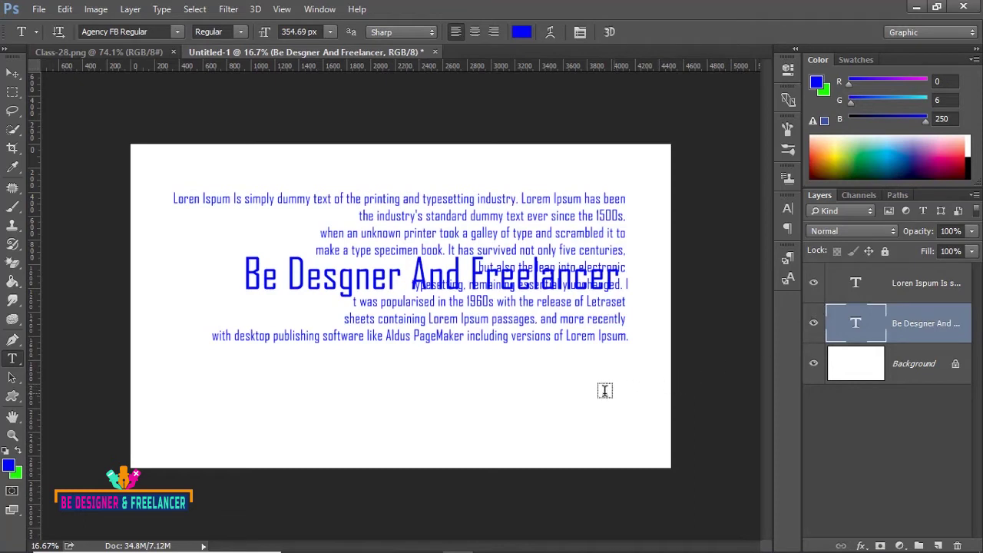
click(814, 283)
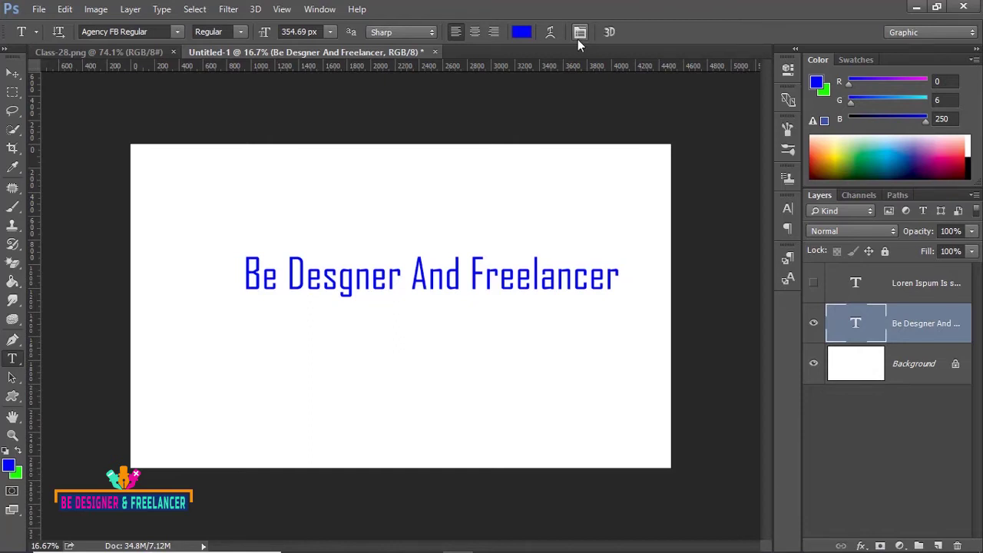
Close the floating Character panel, reopen it via Window > Character, and dock it with the side panels
click(321, 10)
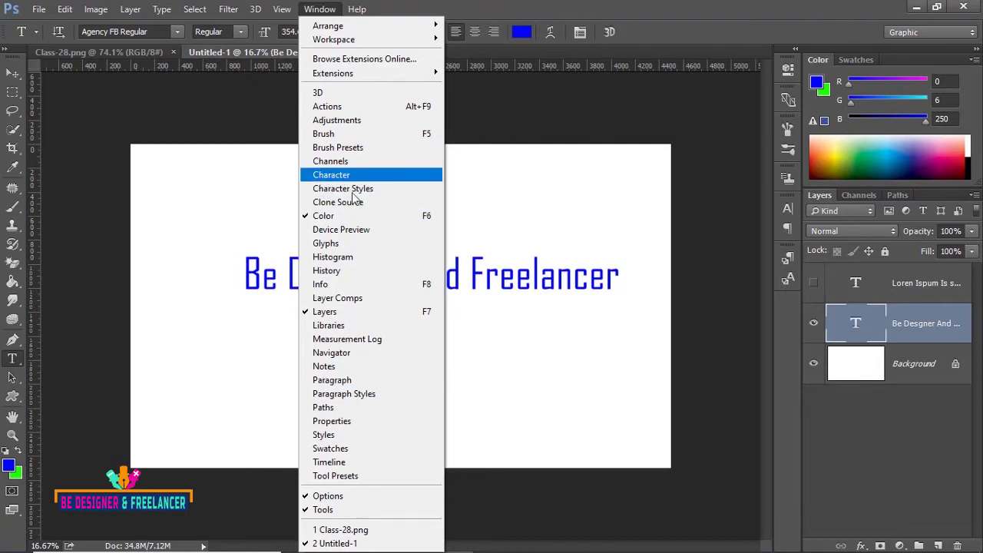
click(700, 13)
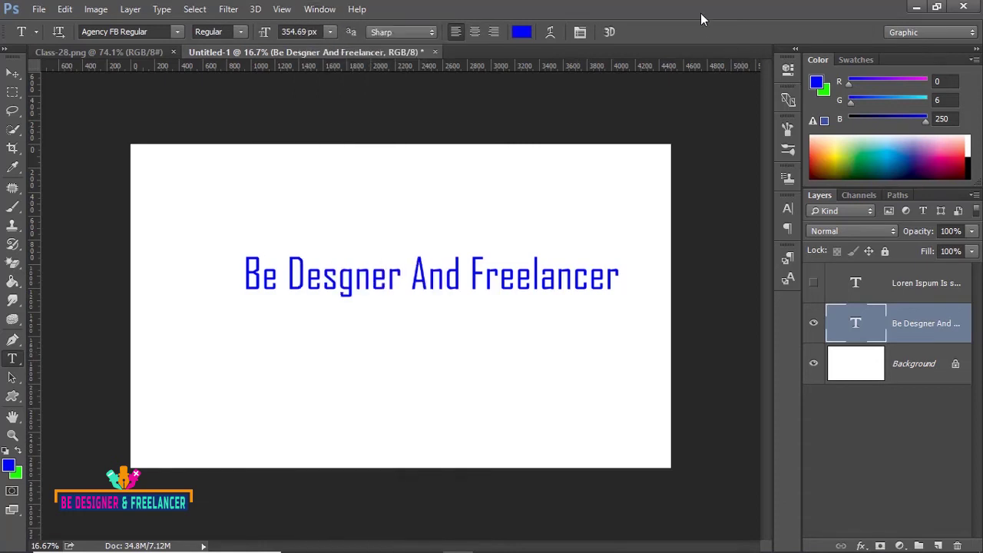
click(788, 208)
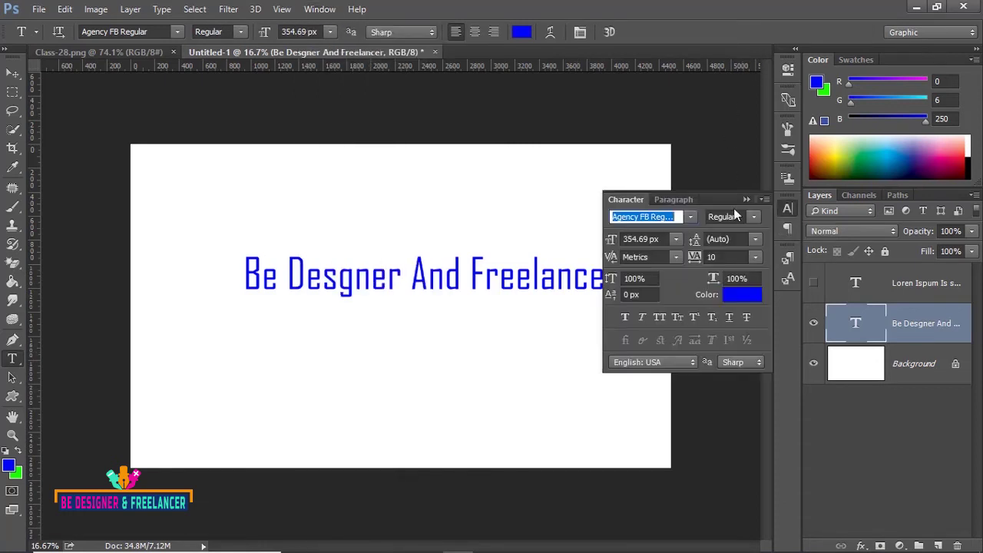
drag(724, 199, 579, 185)
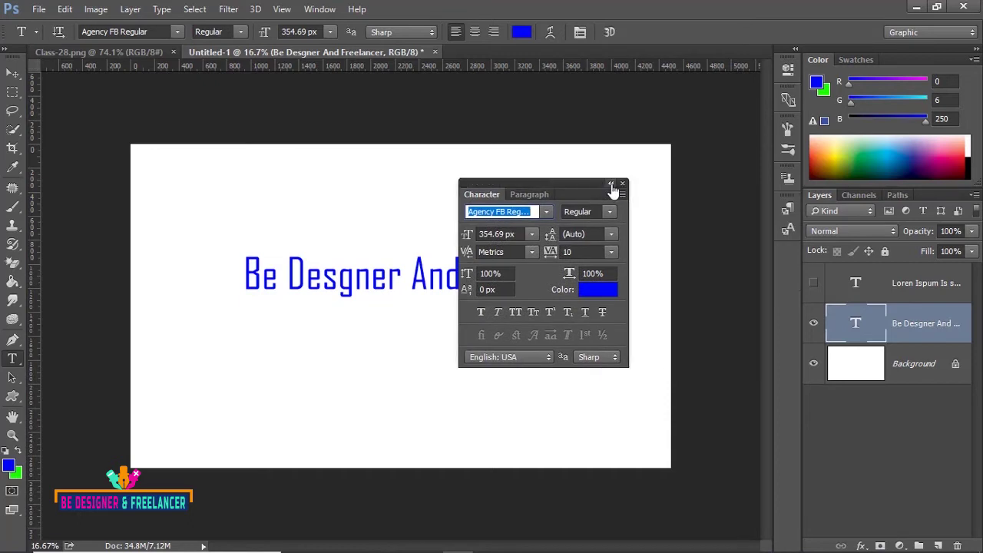
click(623, 183)
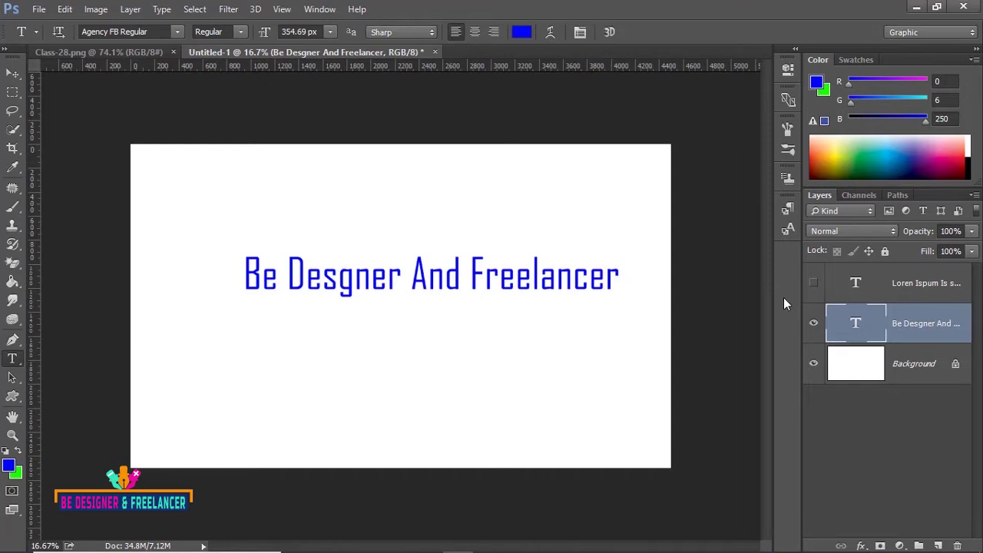
click(321, 9)
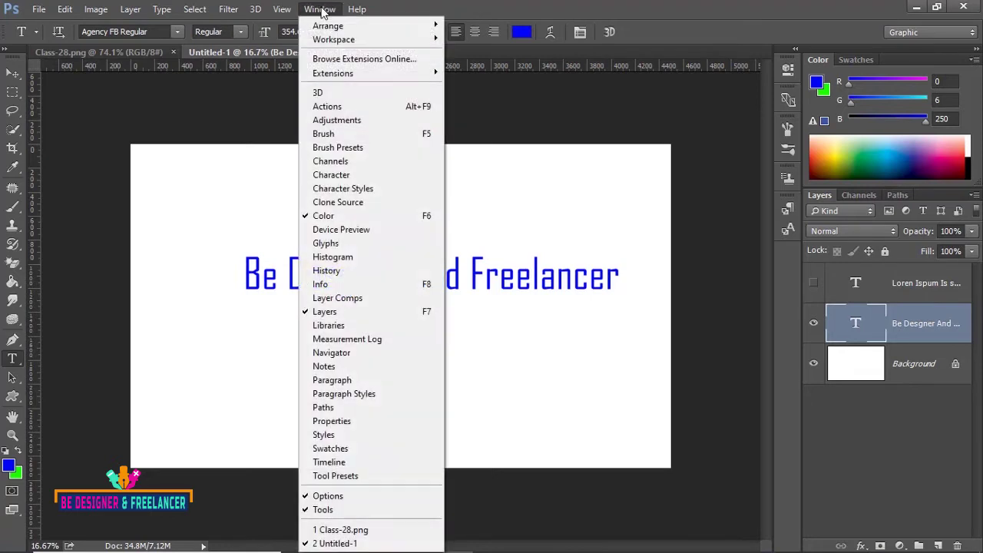
click(325, 176)
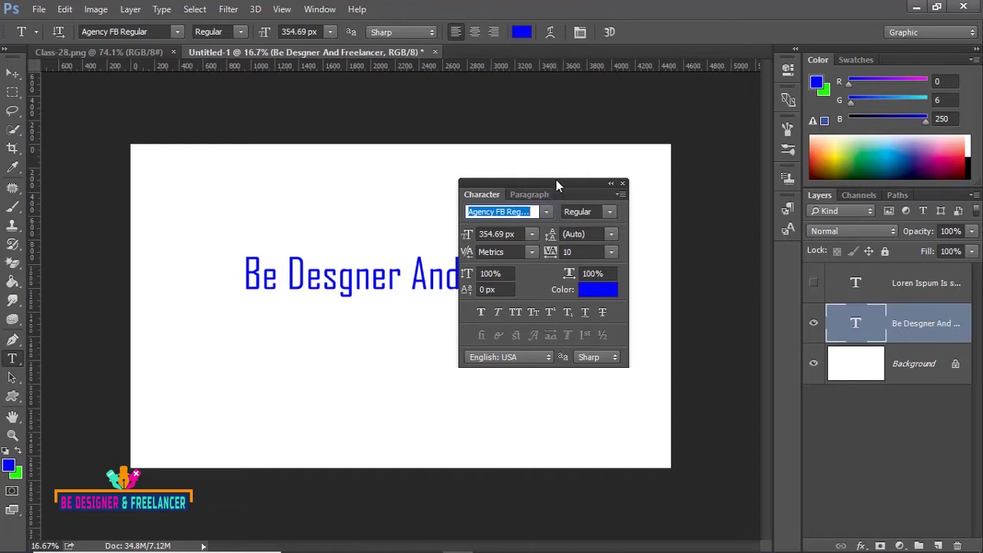
drag(557, 180, 785, 246)
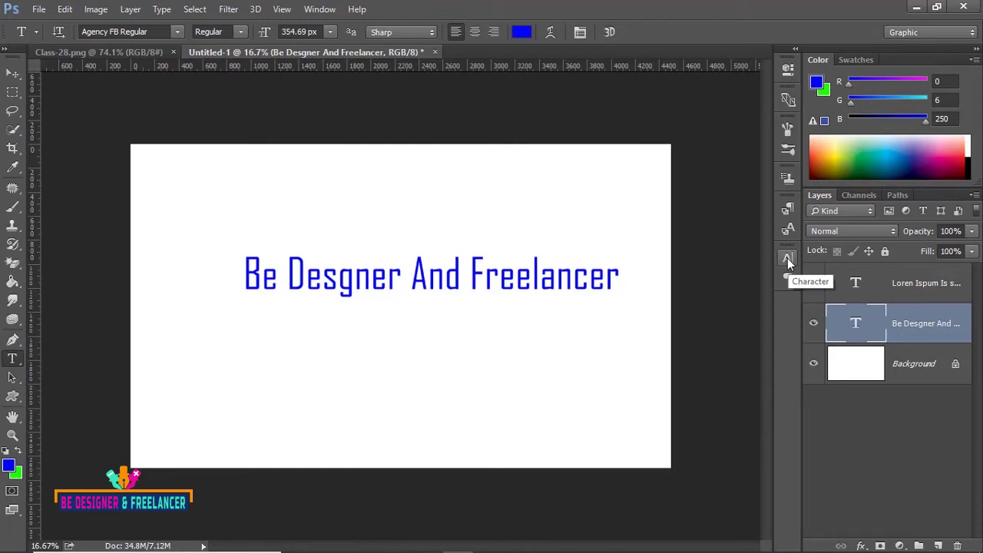
Hide the headline, show the Loren Ispum paragraph, and browse fonts from the Character panel
click(813, 324)
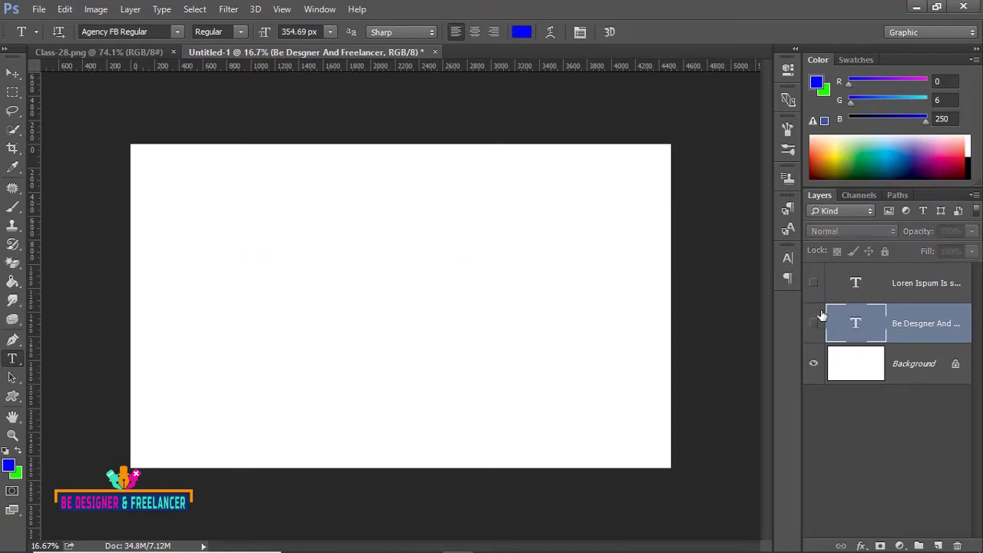
click(814, 284)
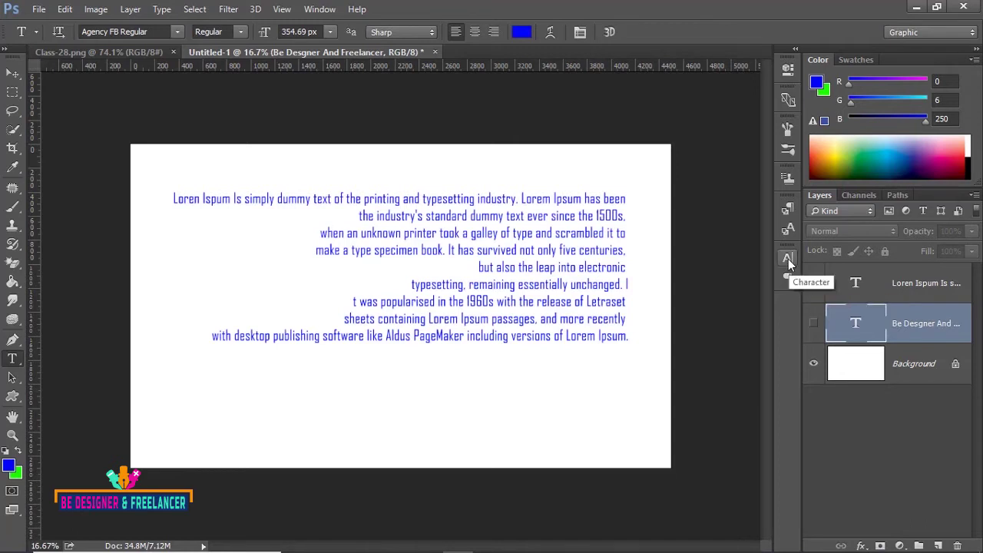
click(788, 259)
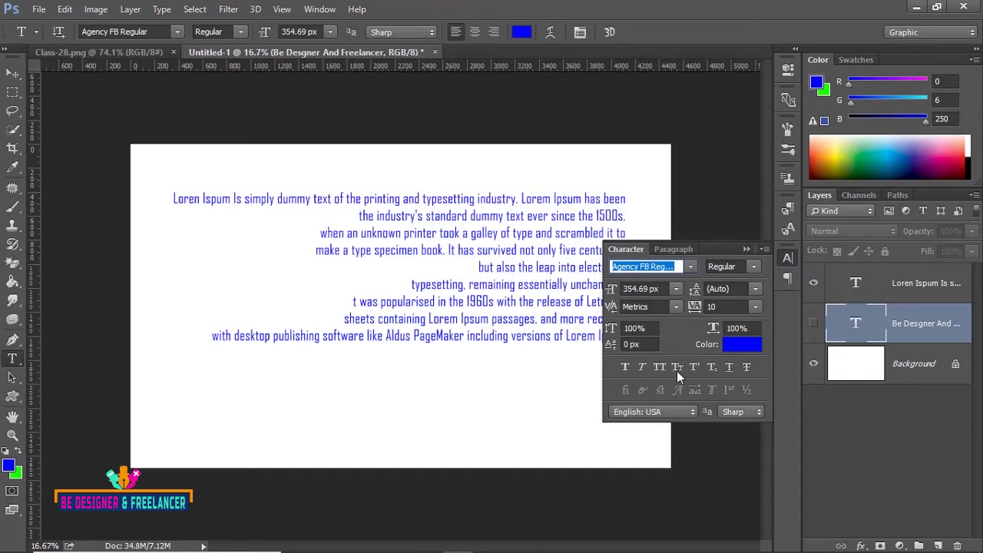
click(653, 266)
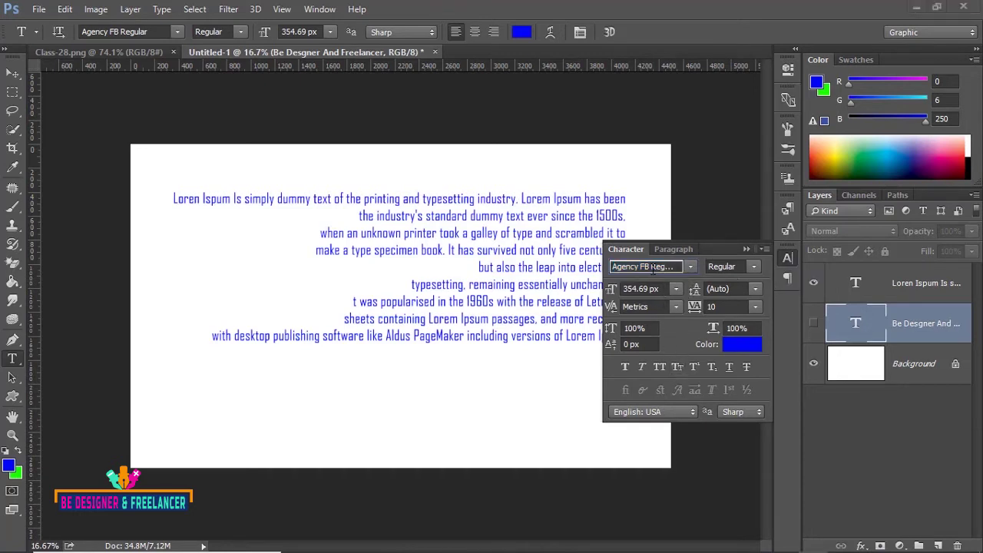
click(177, 31)
text(a)
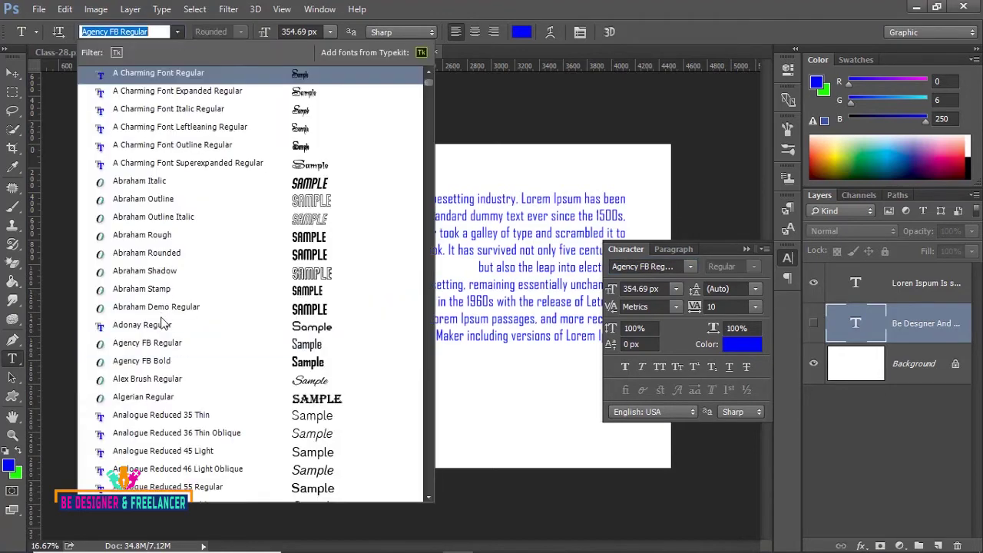
key(Return)
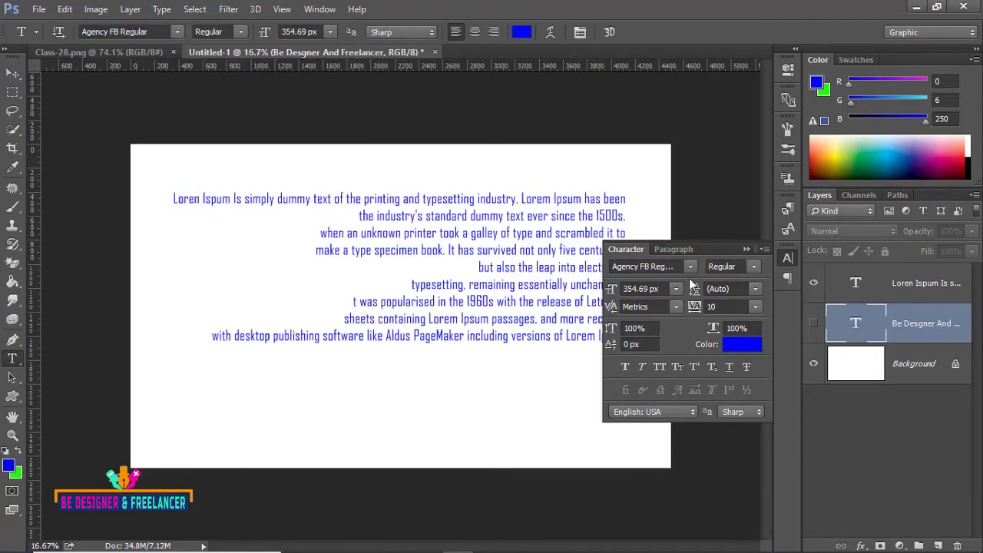
click(690, 267)
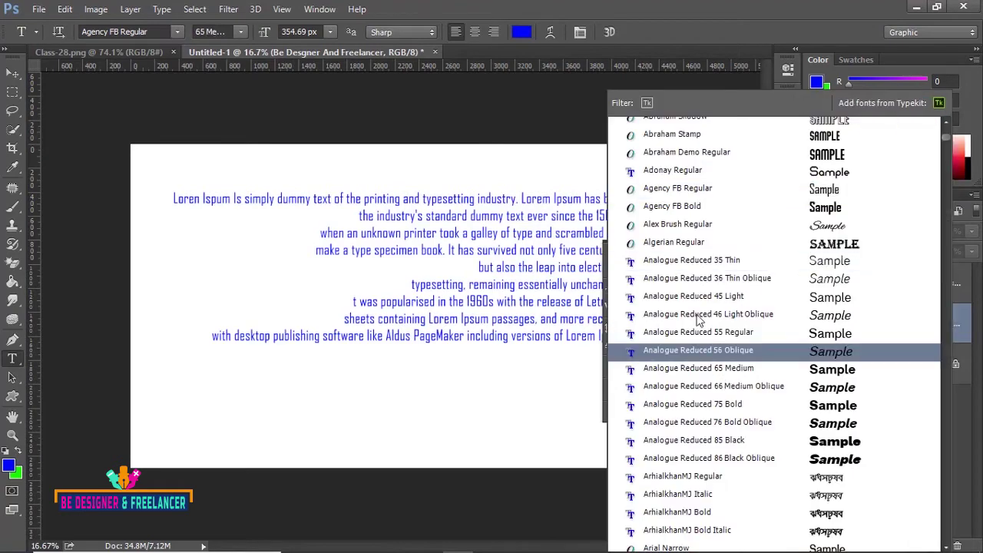
key(Escape)
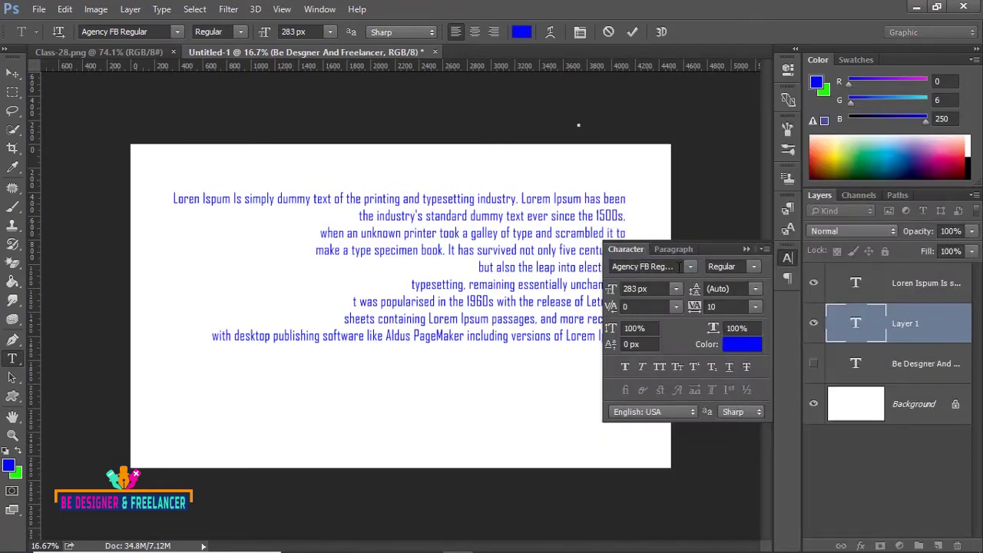
Close the font list, delete the empty Layer 1, and select the Loren Ispum layer
click(691, 267)
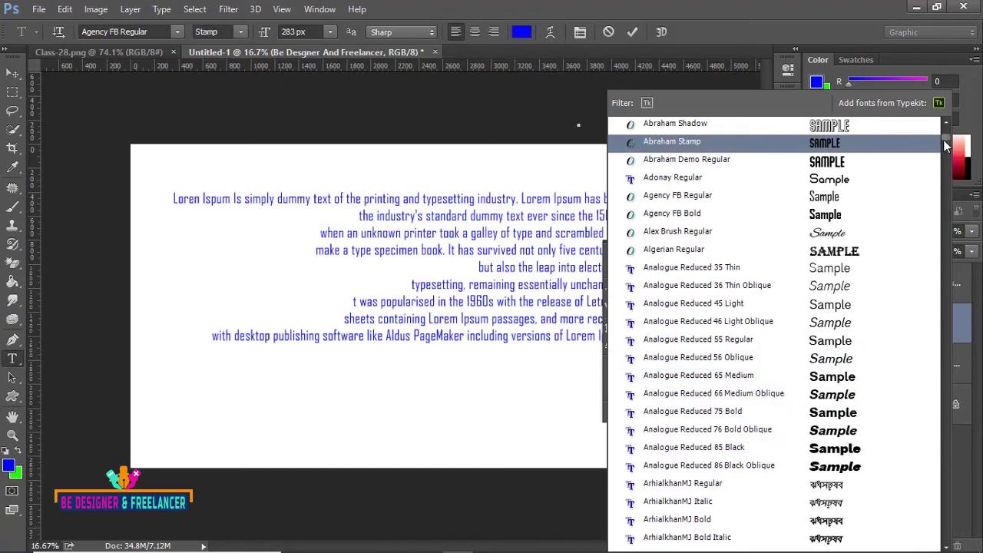
drag(945, 146, 943, 199)
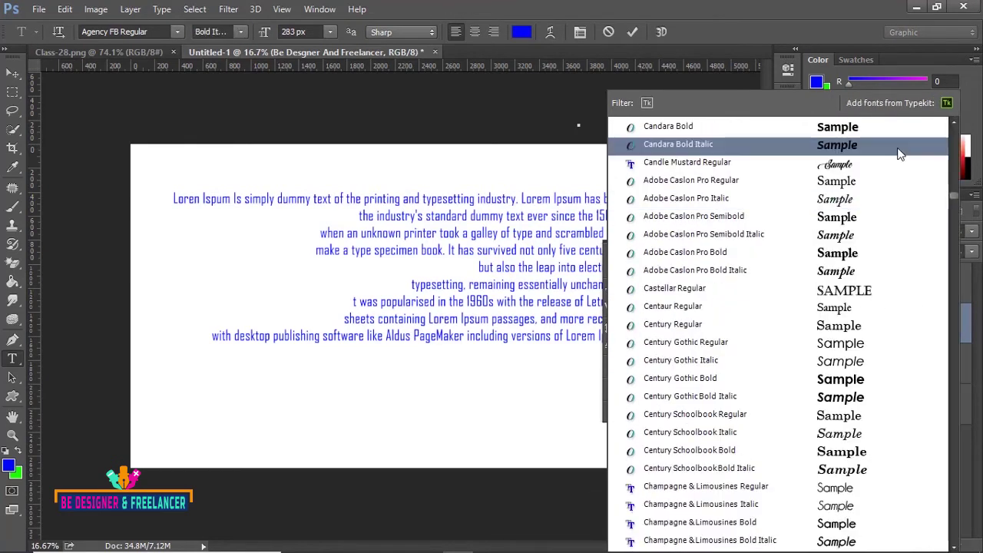
key(Down)
key(Return)
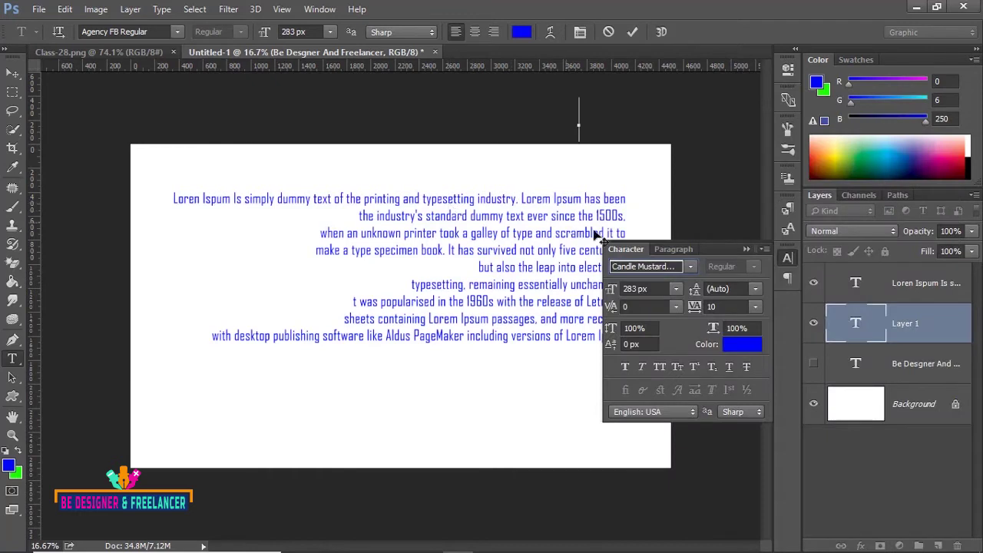
drag(887, 324, 957, 546)
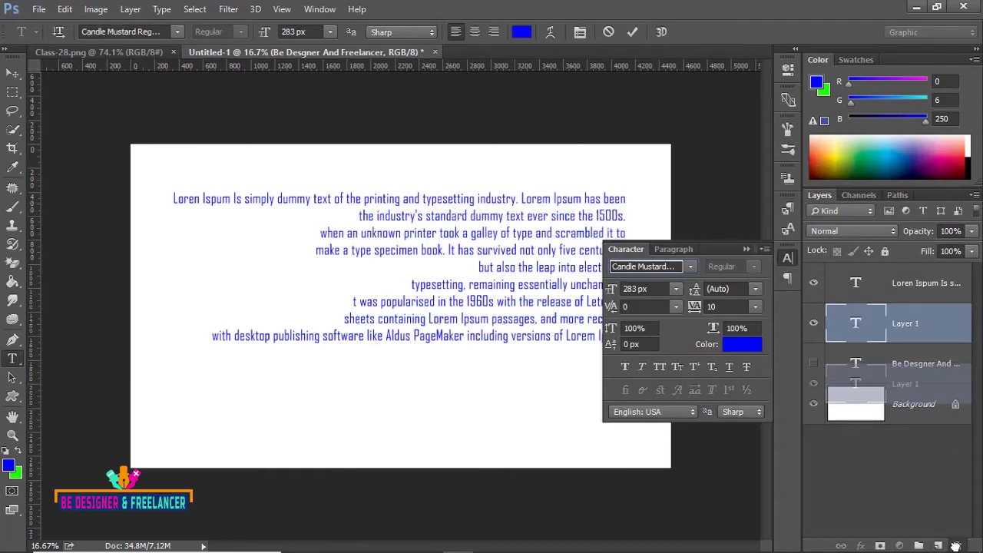
click(899, 285)
Change the Lorem Ipsum paragraph's font from Agency FB to Times New Roman Bold
double_click(839, 283)
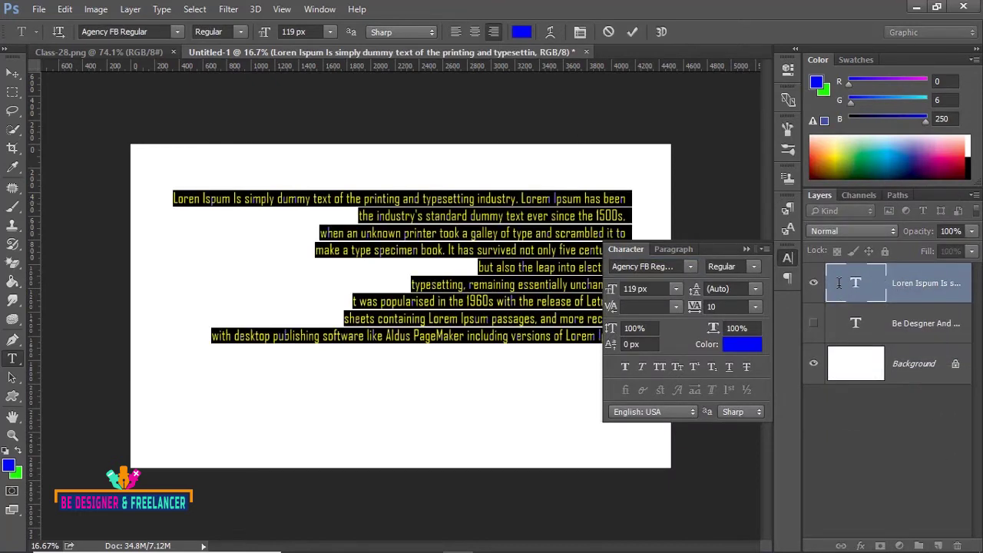
click(691, 266)
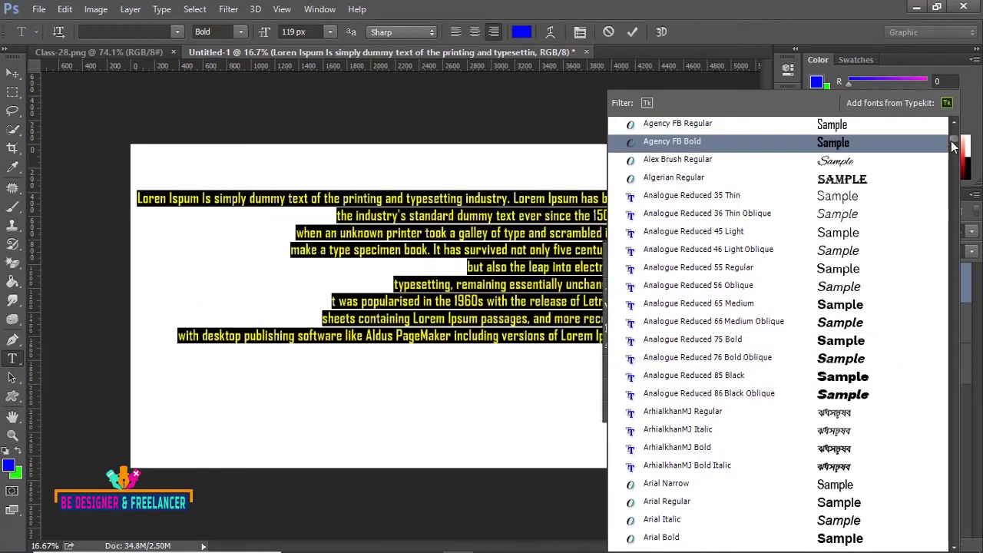
scroll(948, 376, down, 15)
scroll(947, 376, down, 5)
scroll(947, 392, down, 10)
scroll(947, 411, down, 10)
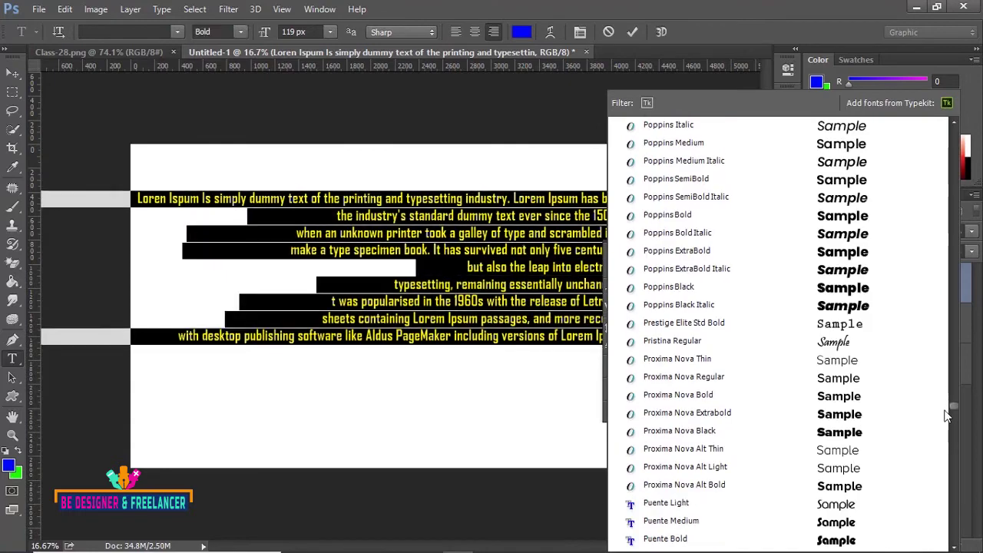
scroll(948, 430, down, 10)
scroll(948, 446, down, 5)
scroll(947, 458, down, 10)
scroll(947, 464, down, 10)
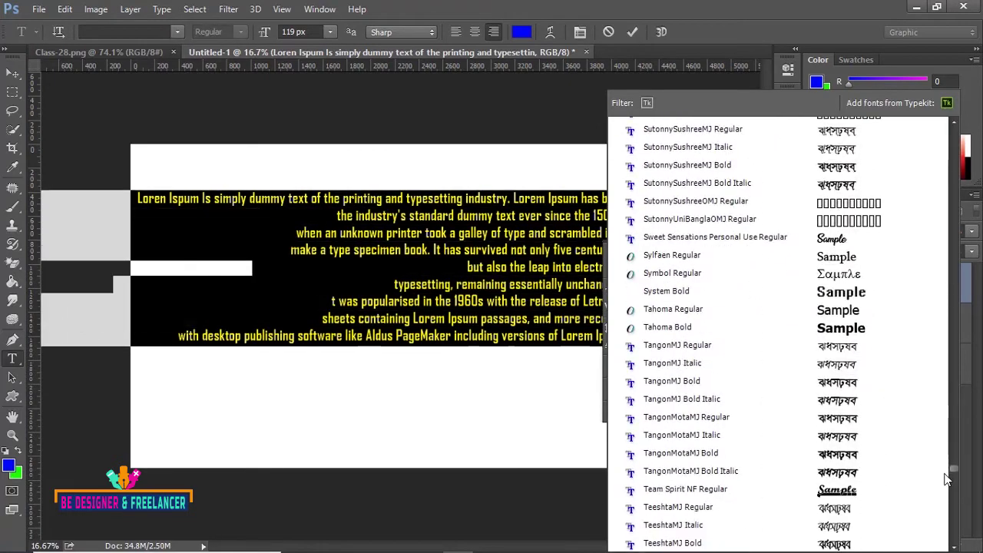
scroll(947, 472, down, 5)
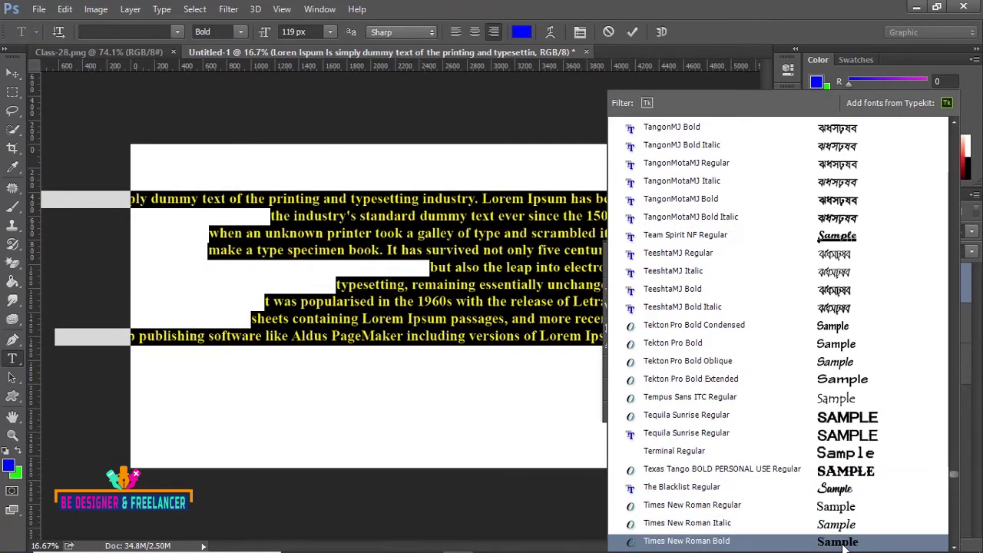
click(768, 544)
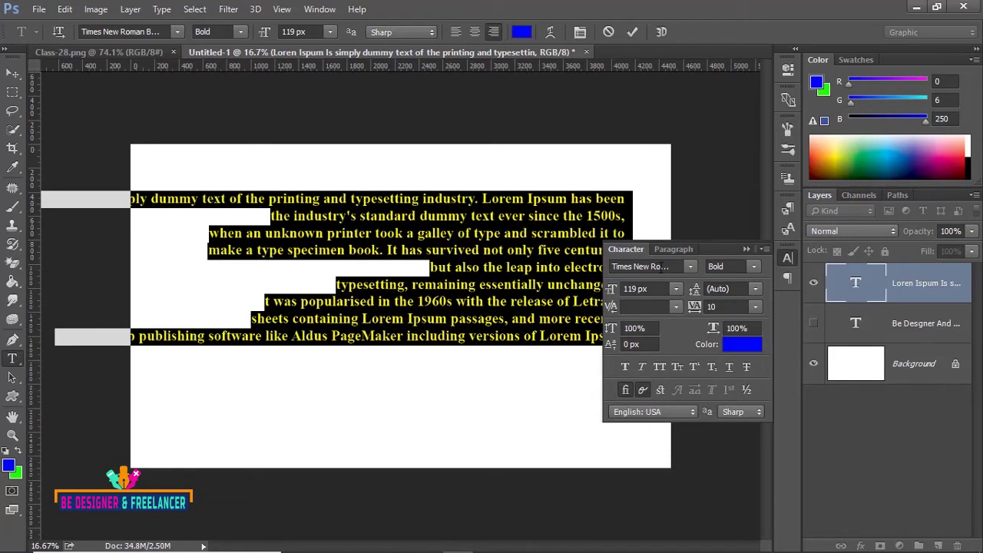
Try Italic and Bold Italic on the paragraph, then settle on the Regular style
click(754, 266)
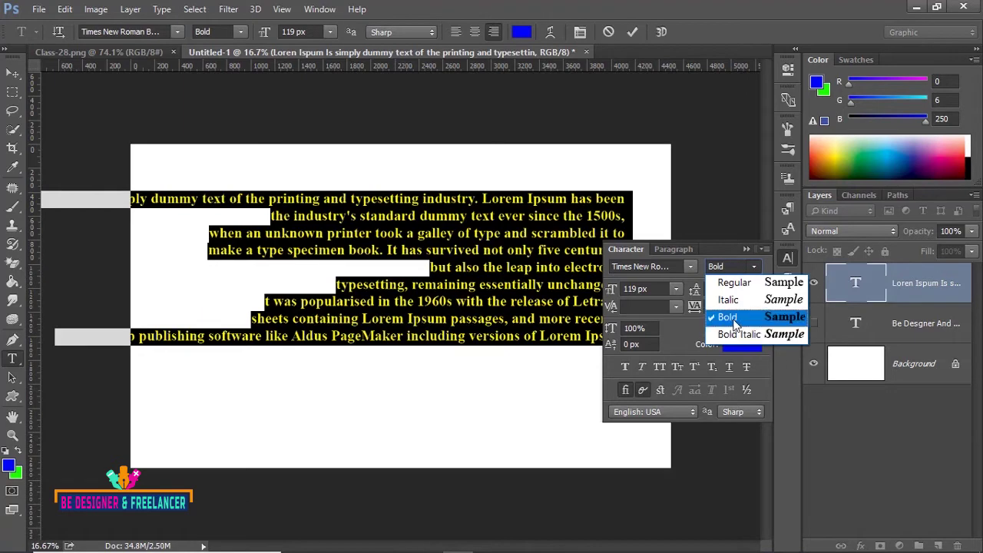
click(734, 300)
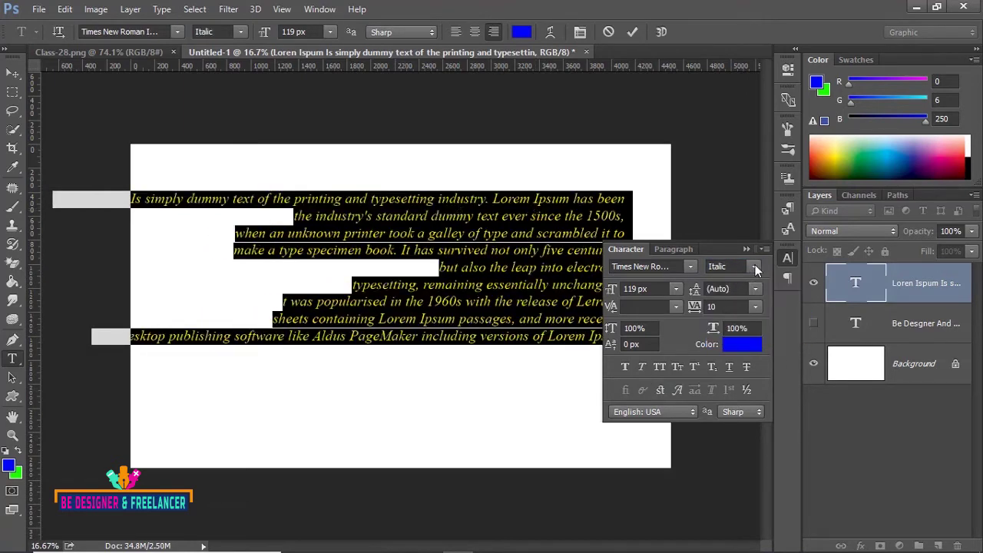
click(755, 266)
click(737, 335)
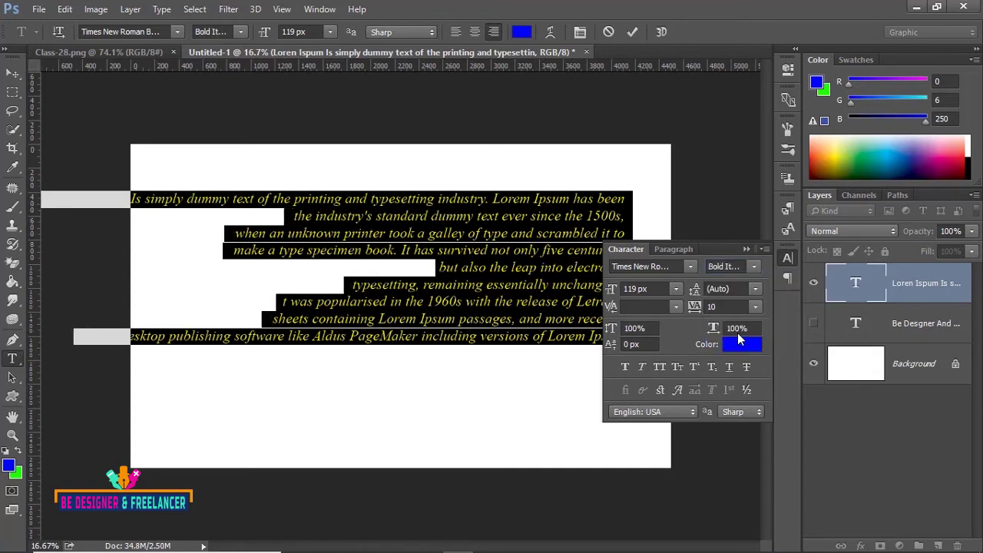
click(753, 267)
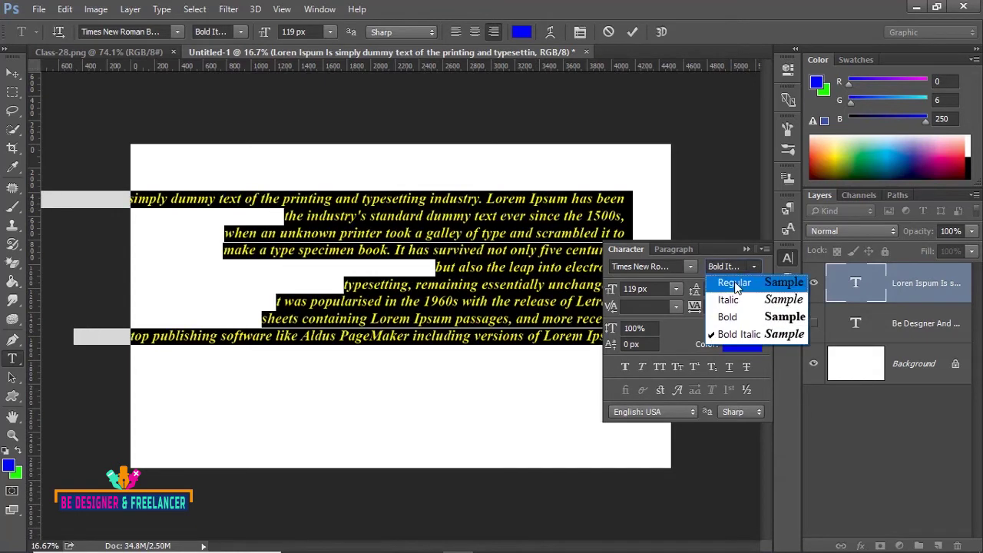
click(738, 283)
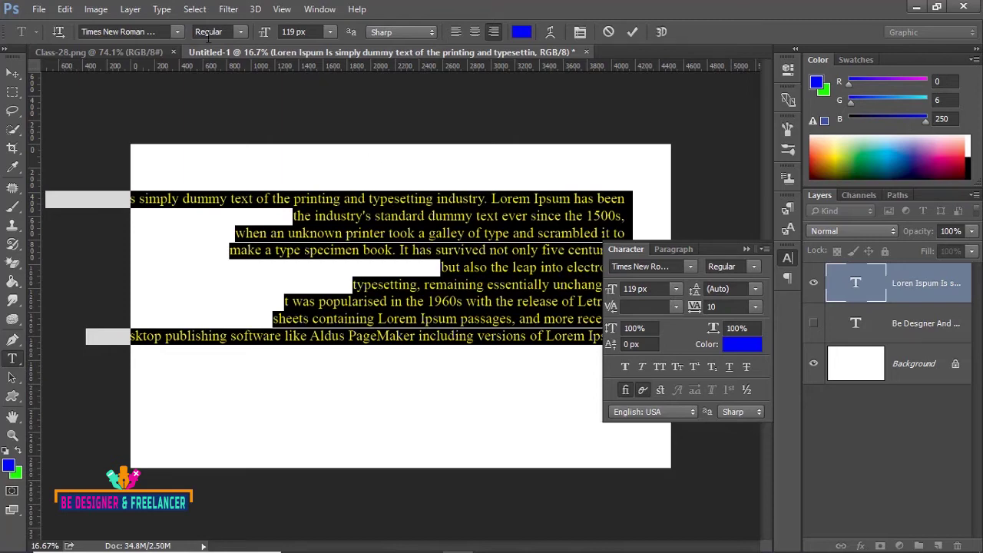
click(676, 289)
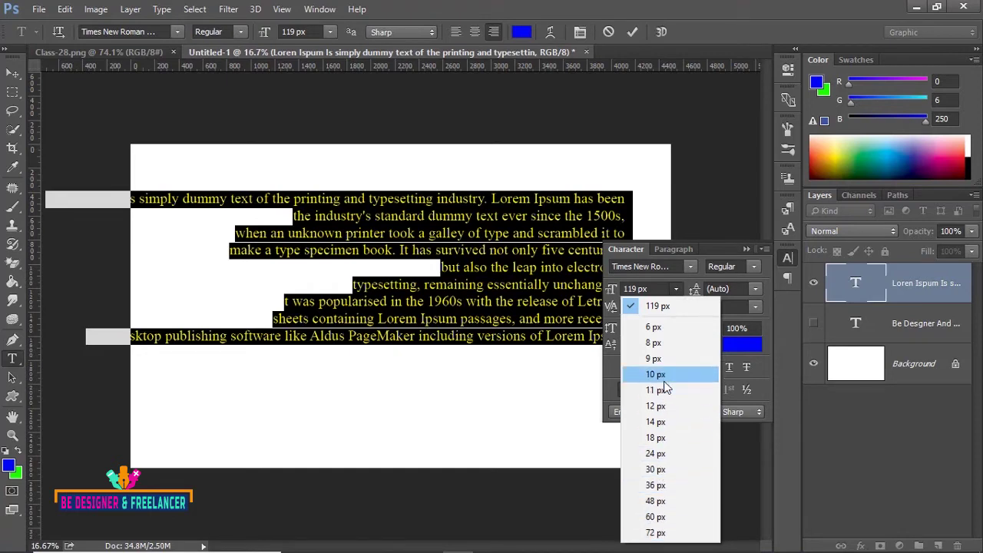
click(705, 249)
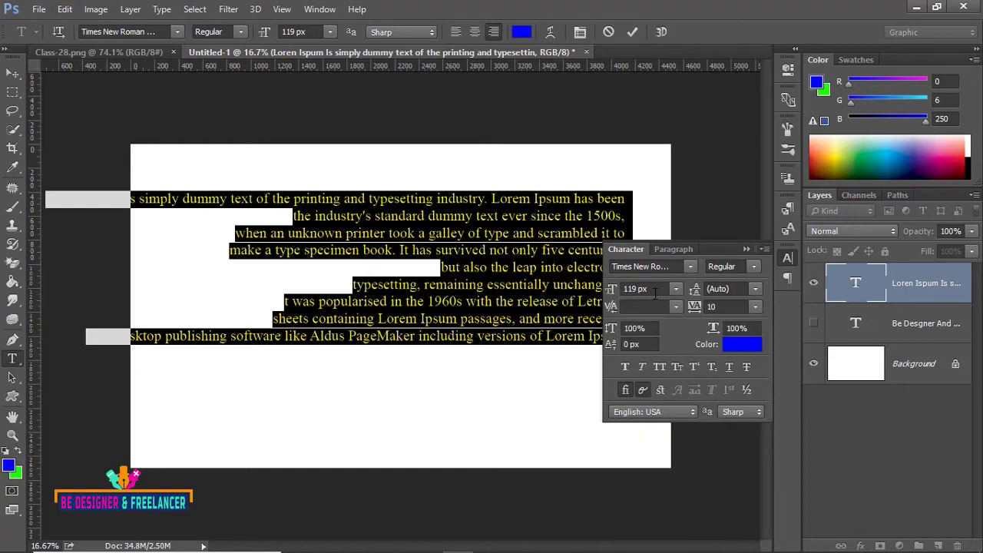
click(657, 289)
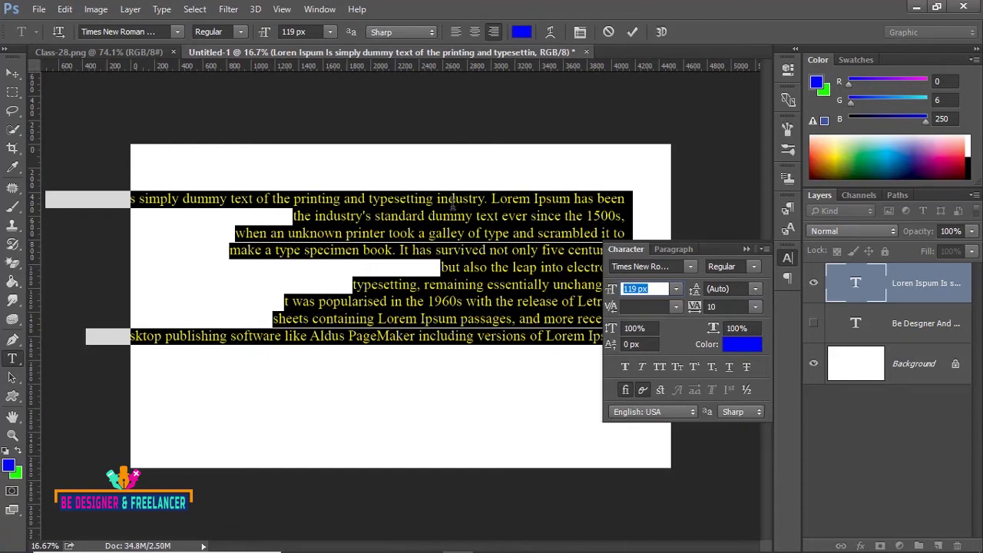
click(498, 210)
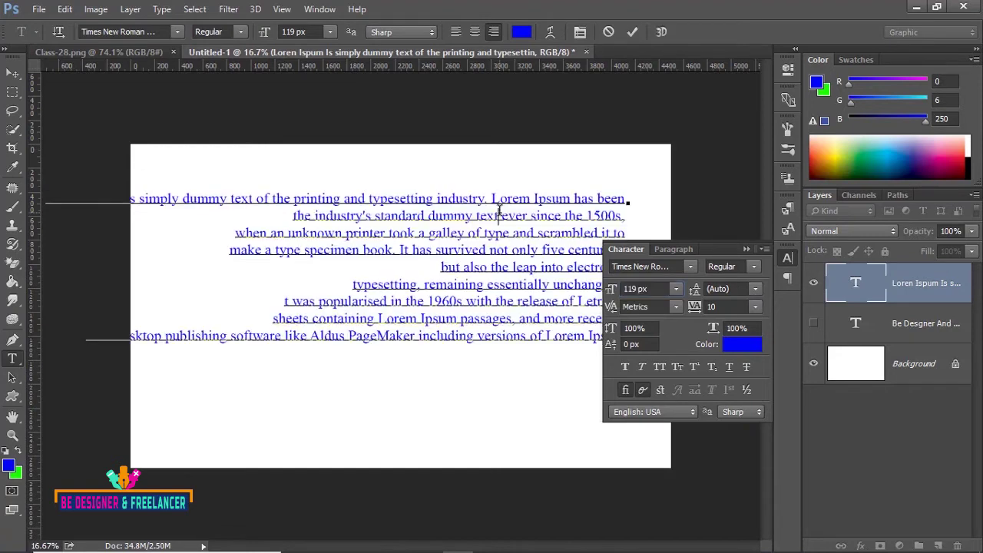
click(621, 198)
mouse_move(619, 199)
mouse_down()
mouse_move(300, 198)
mouse_move(427, 216)
mouse_up()
shift+click(635, 218)
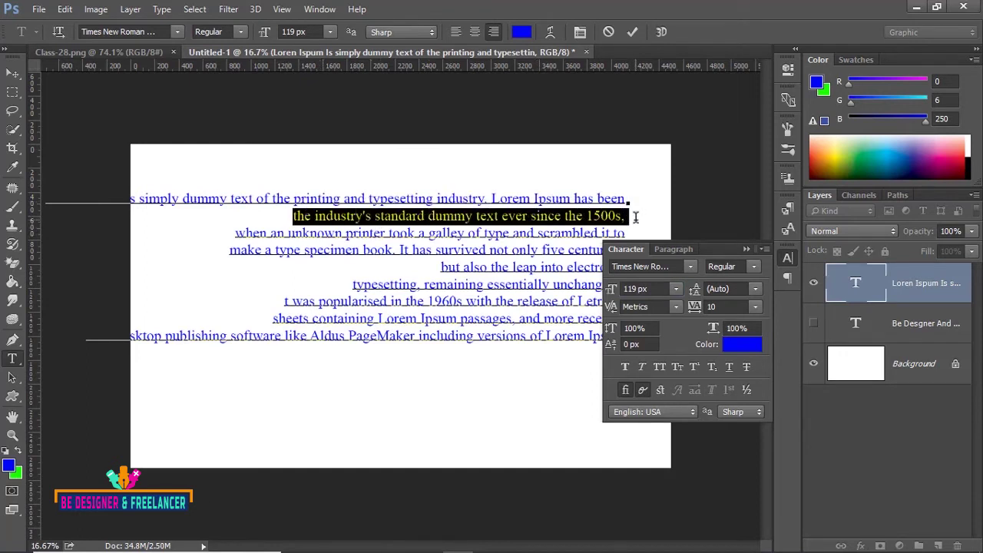
drag(630, 216, 359, 200)
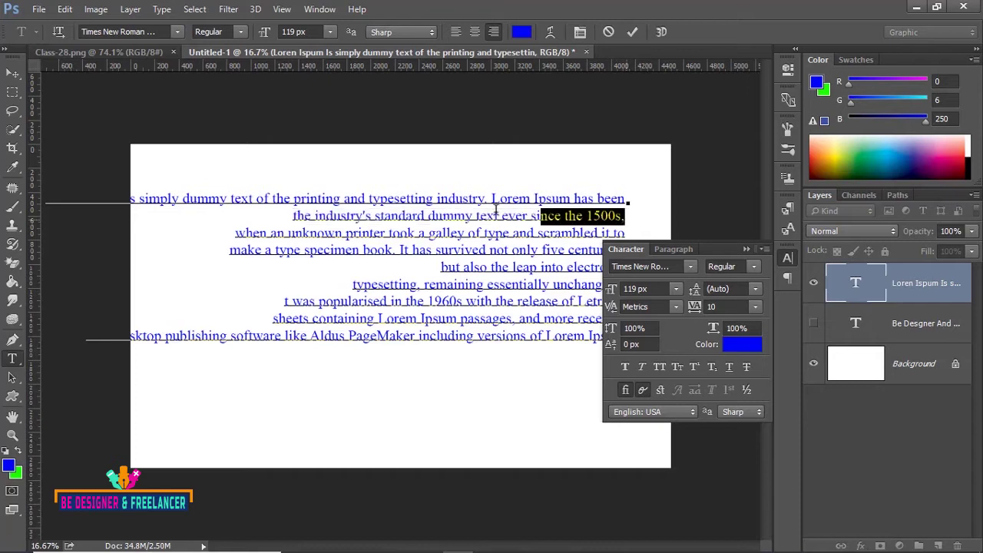
mouse_move(513, 335)
mouse_down()
mouse_move(229, 156)
mouse_move(172, 149)
mouse_up()
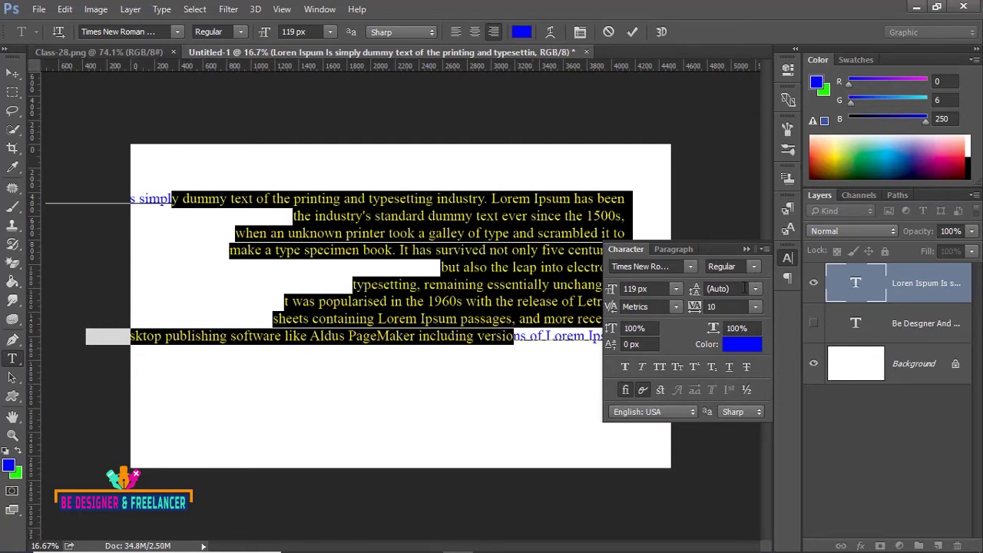
key(ctrl)
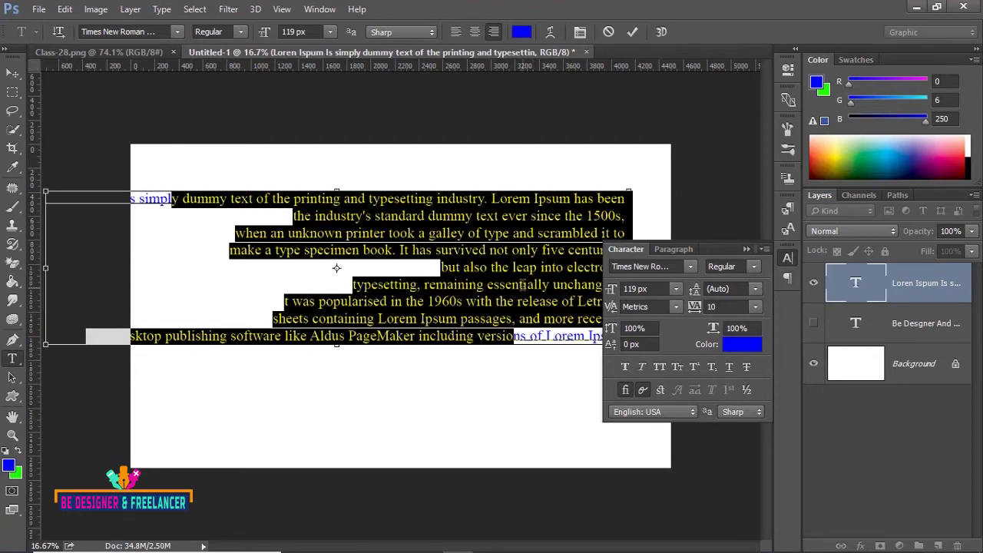
key(ctrl+a)
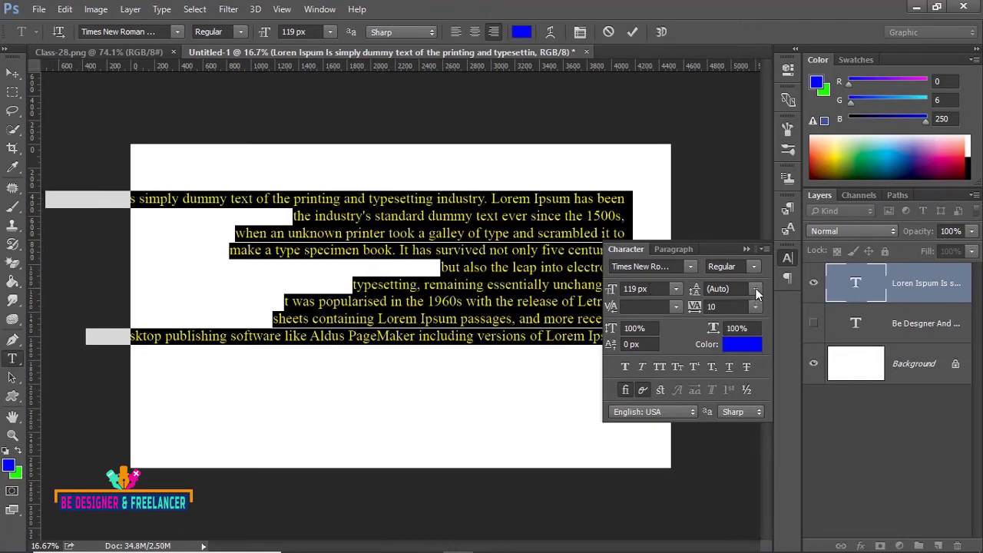
Reselect all of the paragraph's text to prepare for leading changes
click(756, 290)
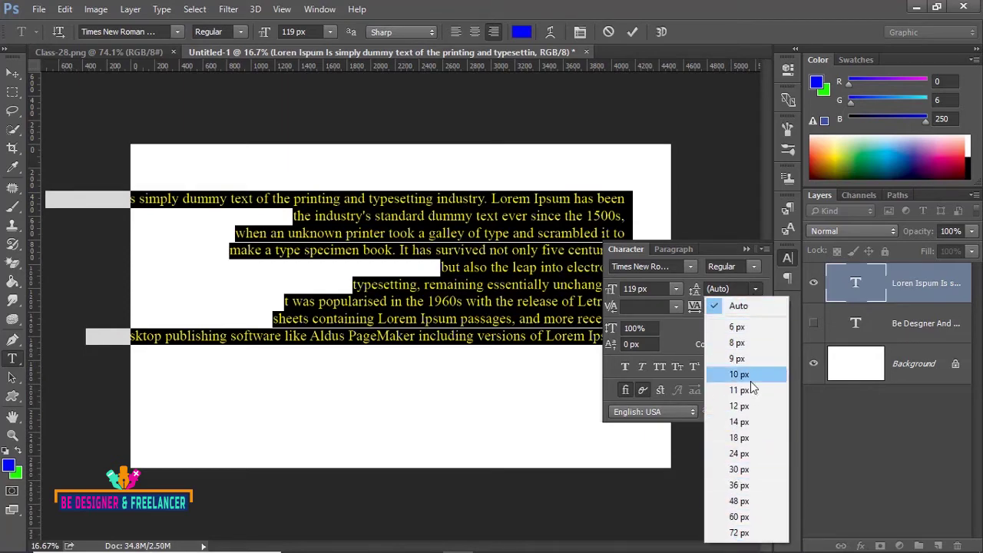
click(741, 307)
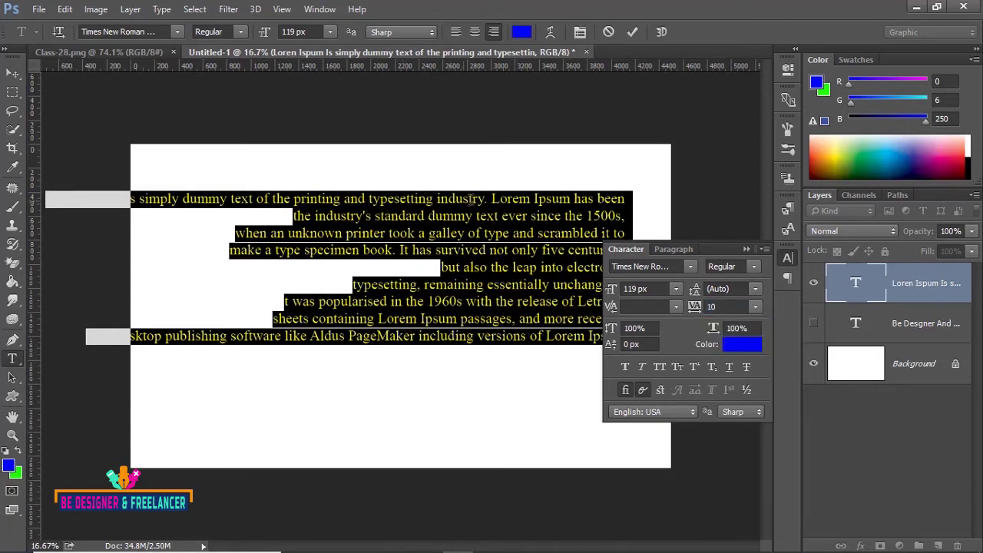
click(625, 201)
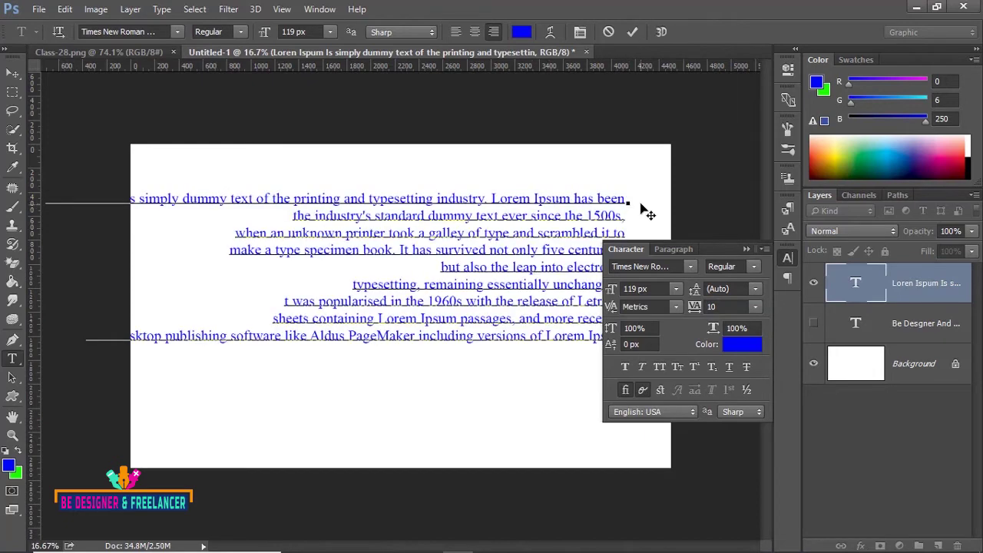
drag(627, 200, 162, 402)
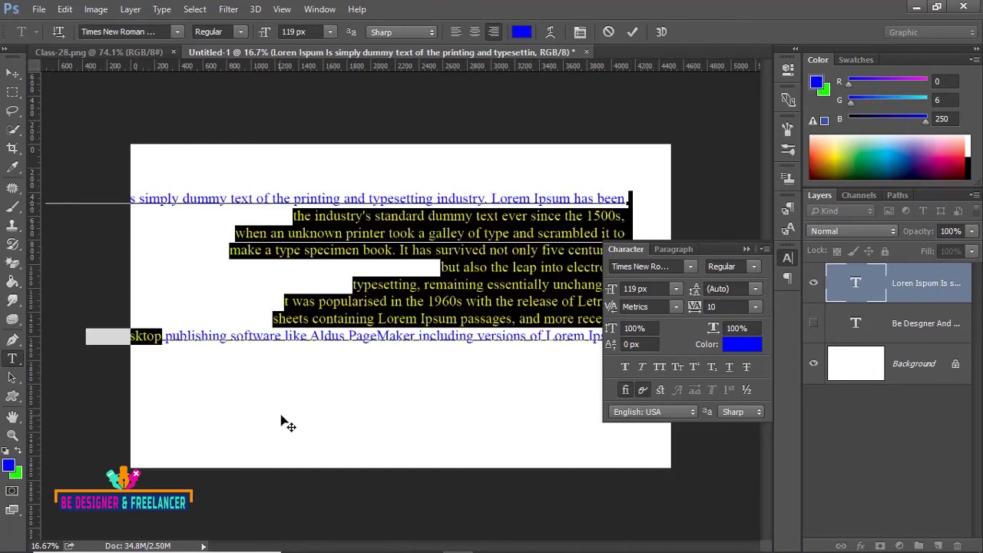
key(ctrl+a)
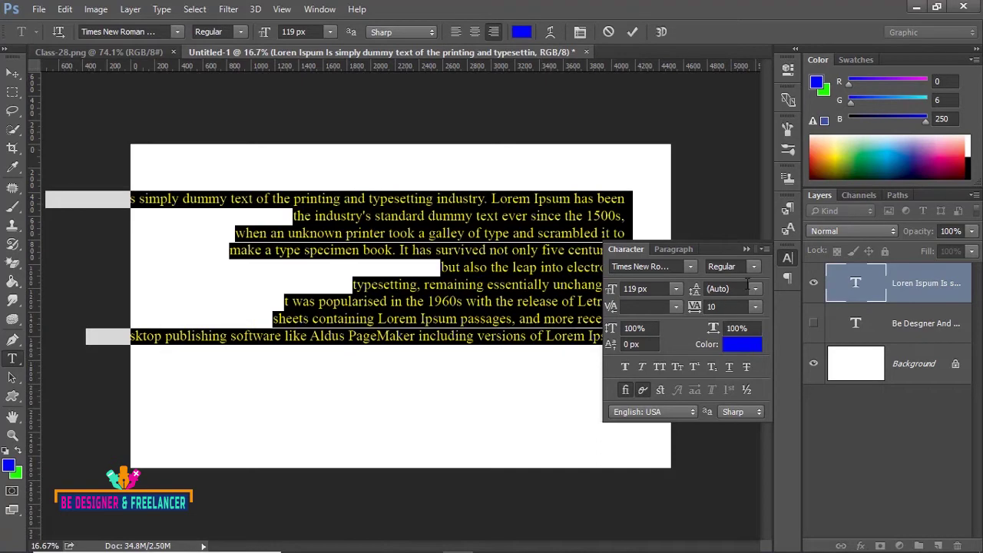
Try leading values of 6 px and 72 px, then raise the leading to 233 px
click(756, 288)
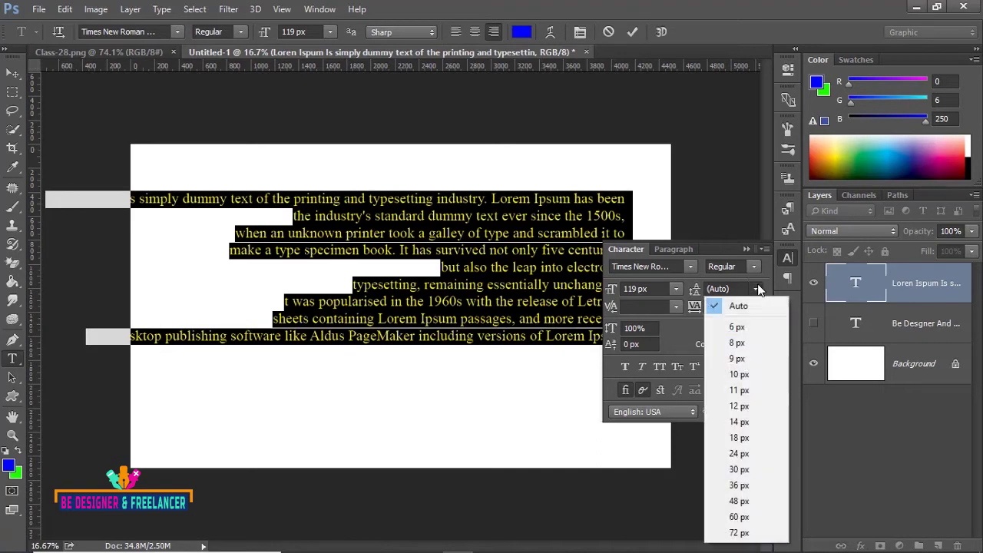
click(743, 327)
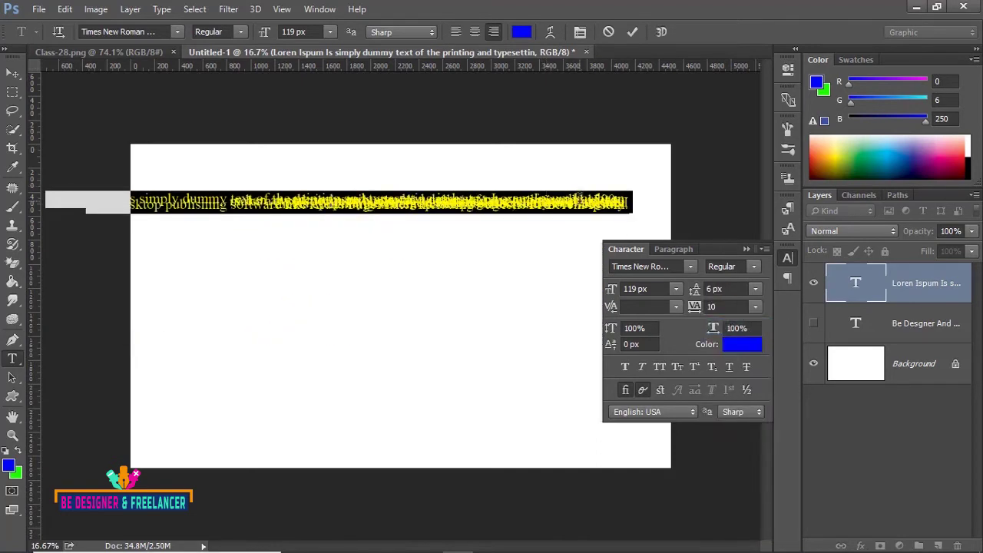
click(757, 288)
click(739, 534)
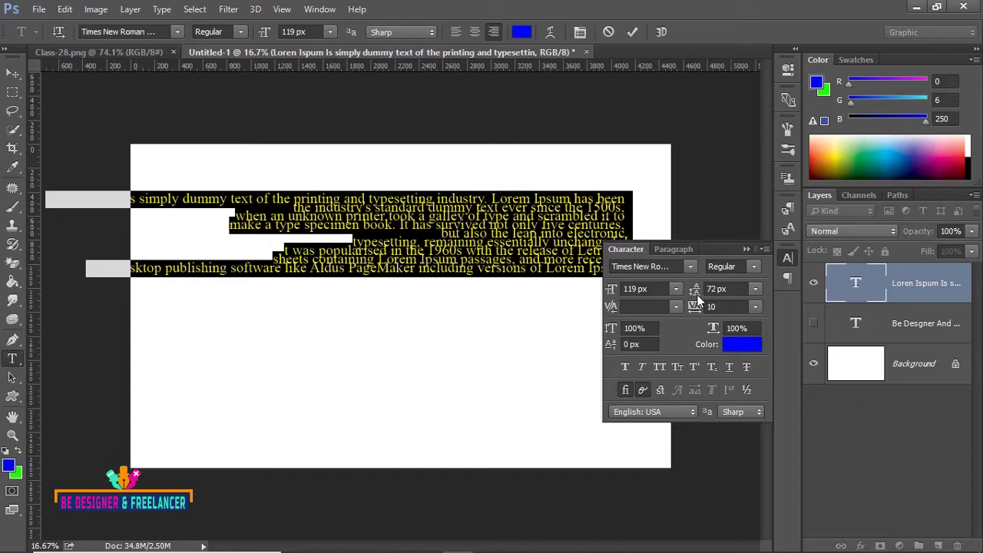
click(737, 288)
drag(695, 299, 794, 307)
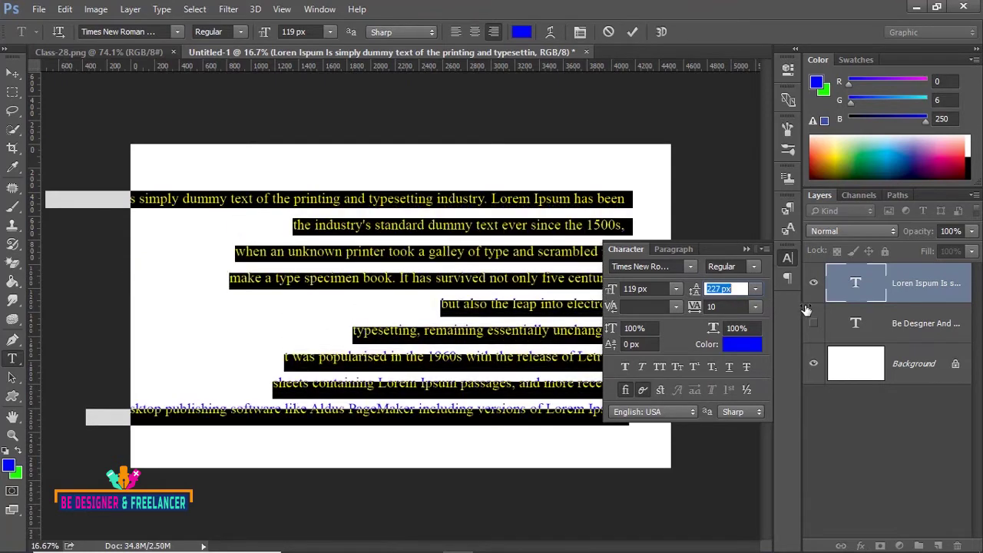
mouse_move(794, 307)
mouse_down()
mouse_move(704, 310)
mouse_move(809, 321)
mouse_up()
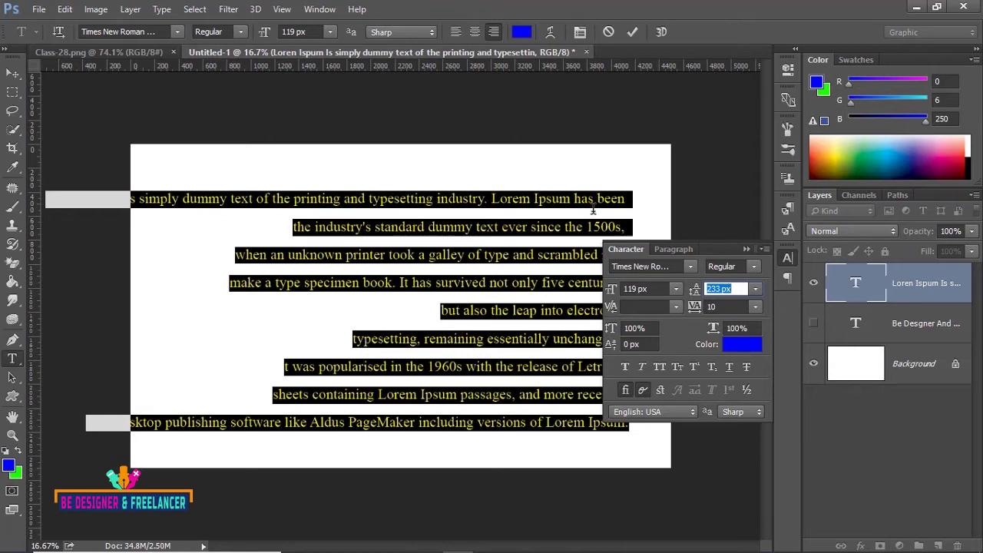
Leave the paragraph's kerning at Metrics and collapse the Character panel
click(674, 307)
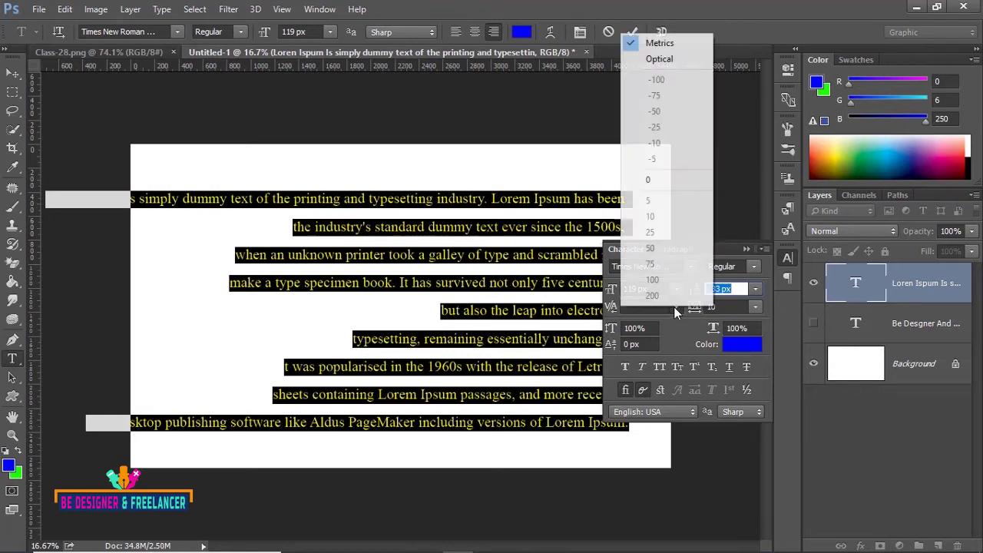
click(653, 18)
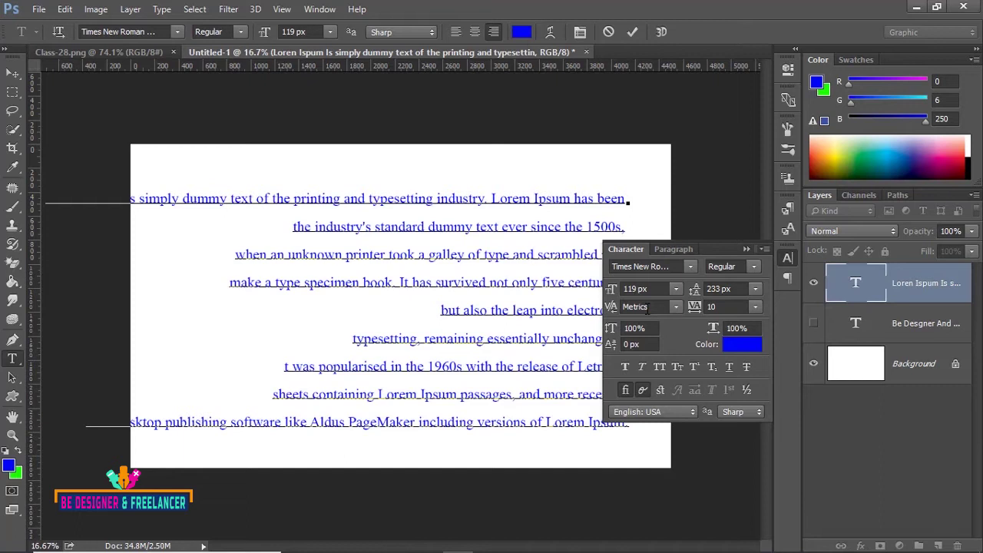
click(675, 308)
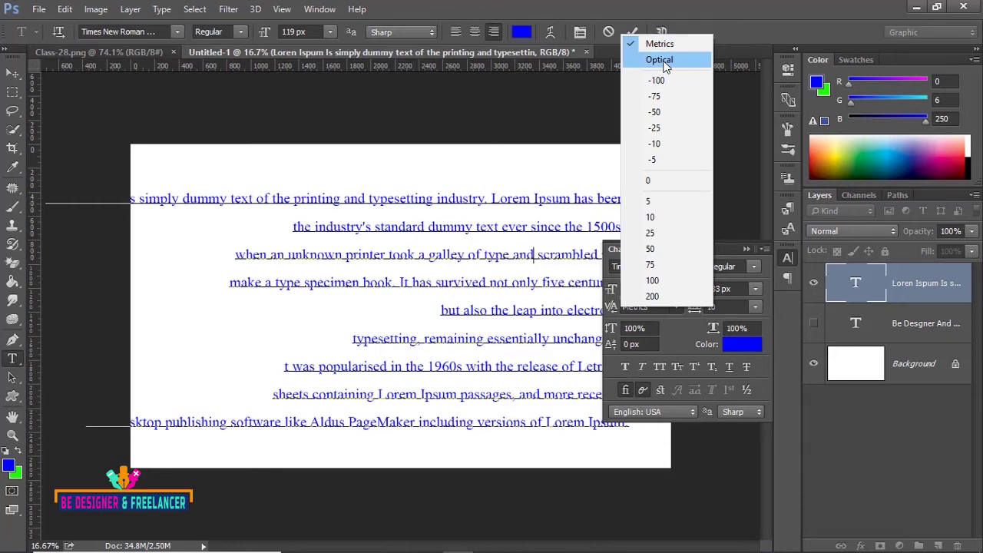
click(702, 17)
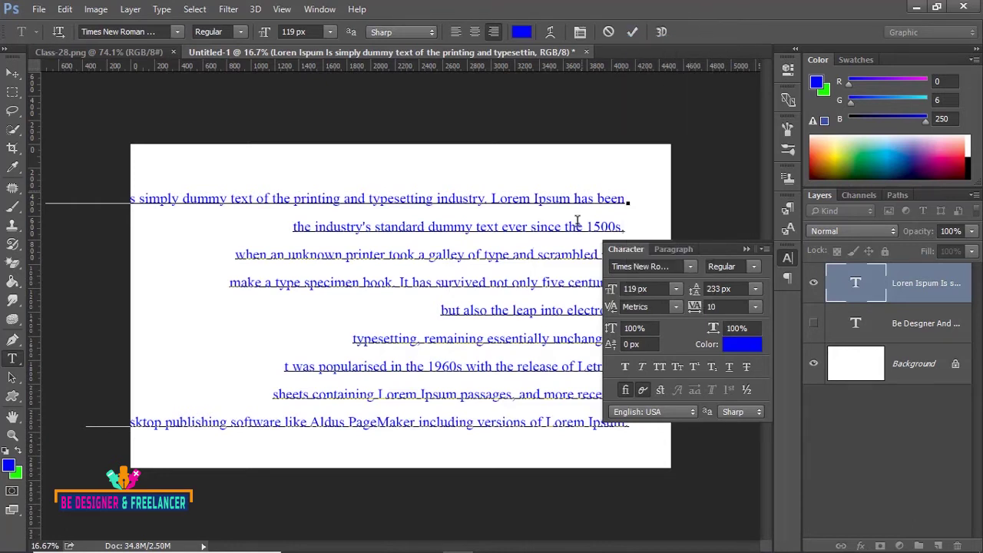
click(752, 249)
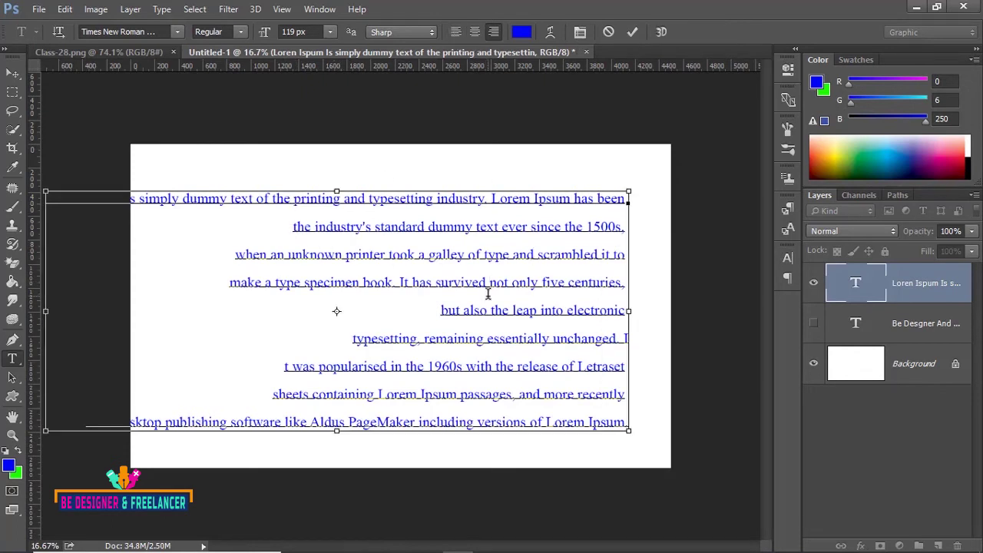
Left-align the paragraph and move it fully onto the canvas
key(ctrl+a)
click(454, 32)
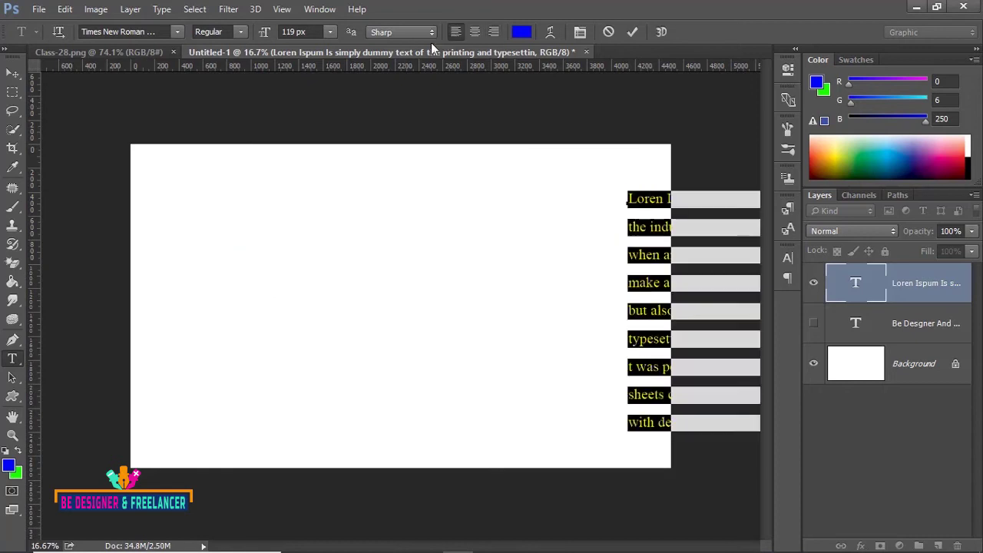
click(13, 73)
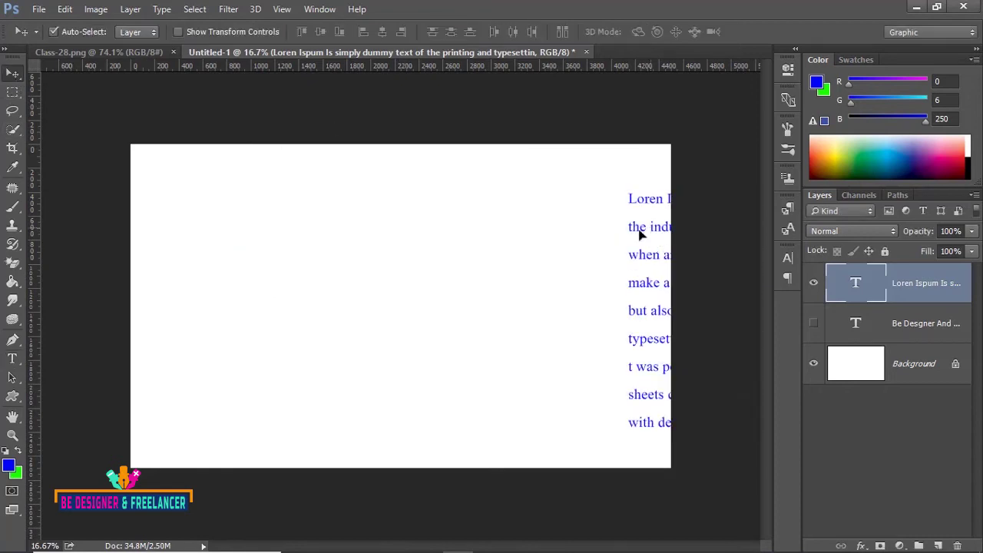
drag(645, 235, 218, 230)
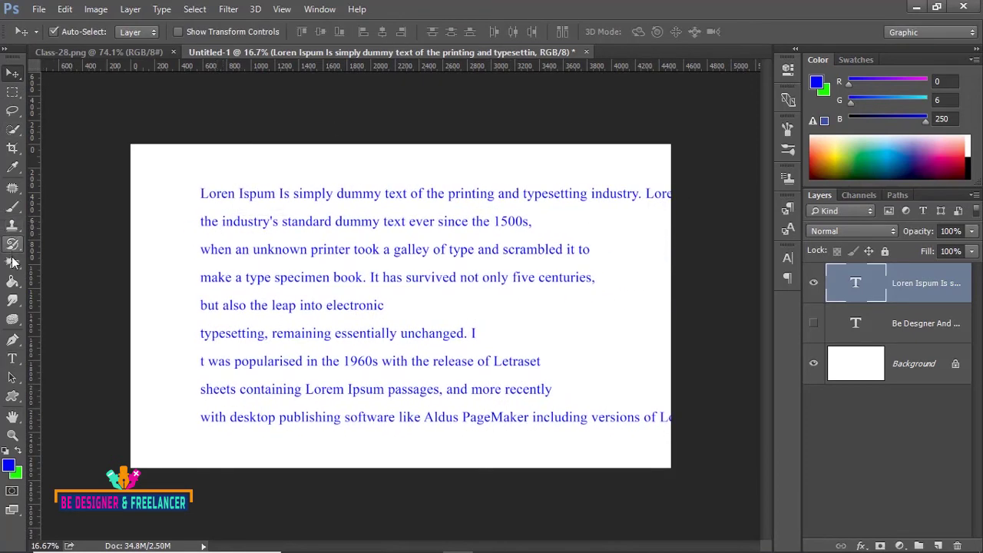
Add line breaks before 'industry' and 'versions of Lorem Ipsum', then nudge the paragraph up
click(12, 358)
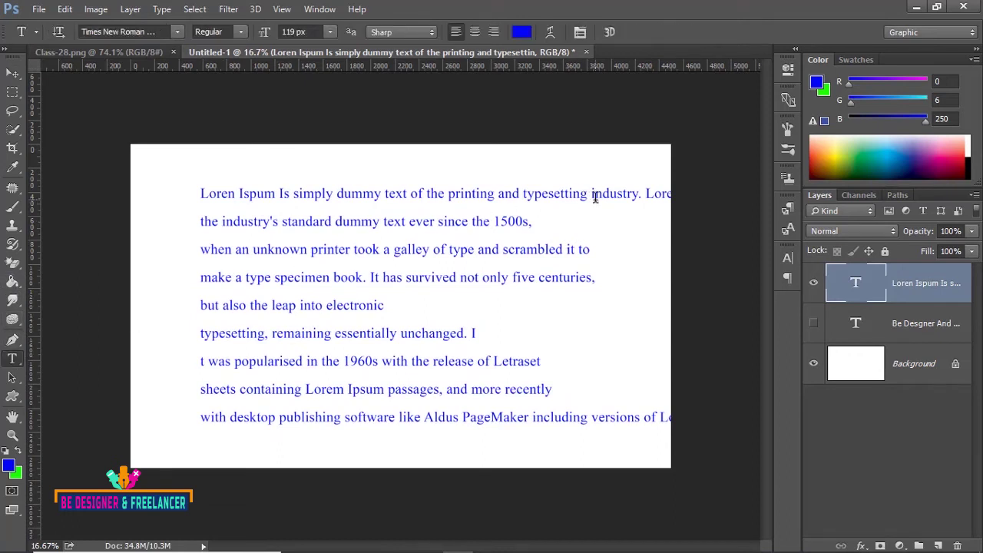
click(591, 196)
key(Return)
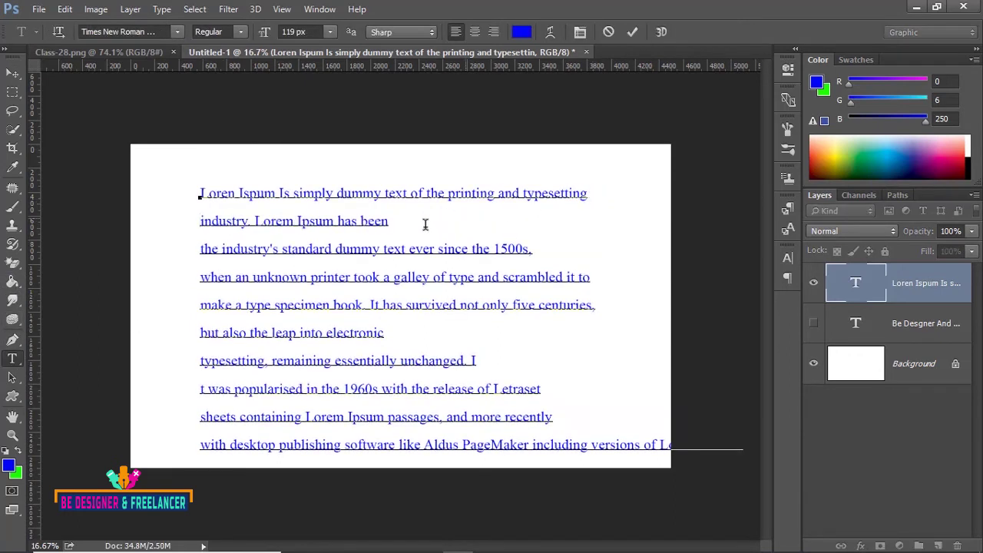
click(588, 443)
key(Return)
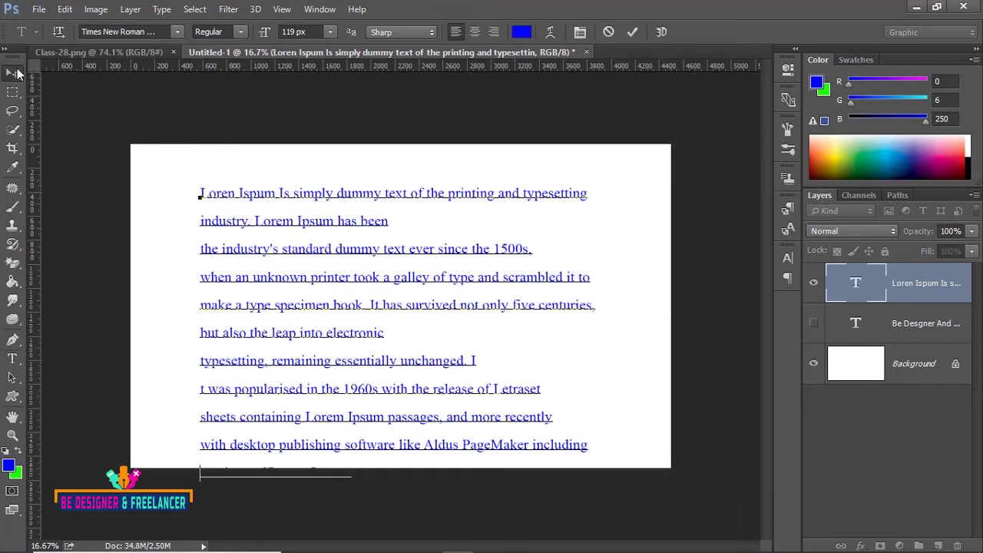
click(12, 72)
drag(299, 278, 289, 257)
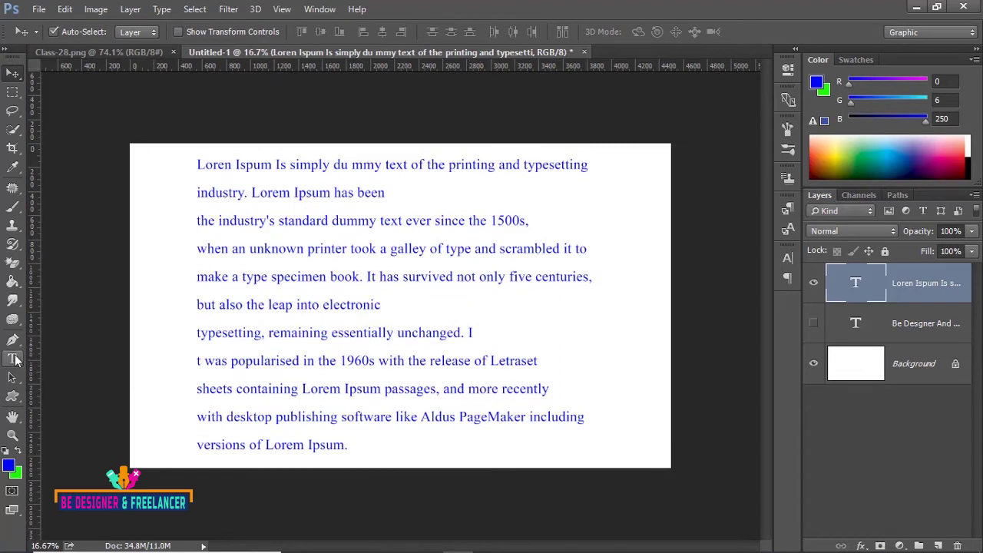
Set the kerning to 25 within 'simply' in the paragraph's first line
click(12, 359)
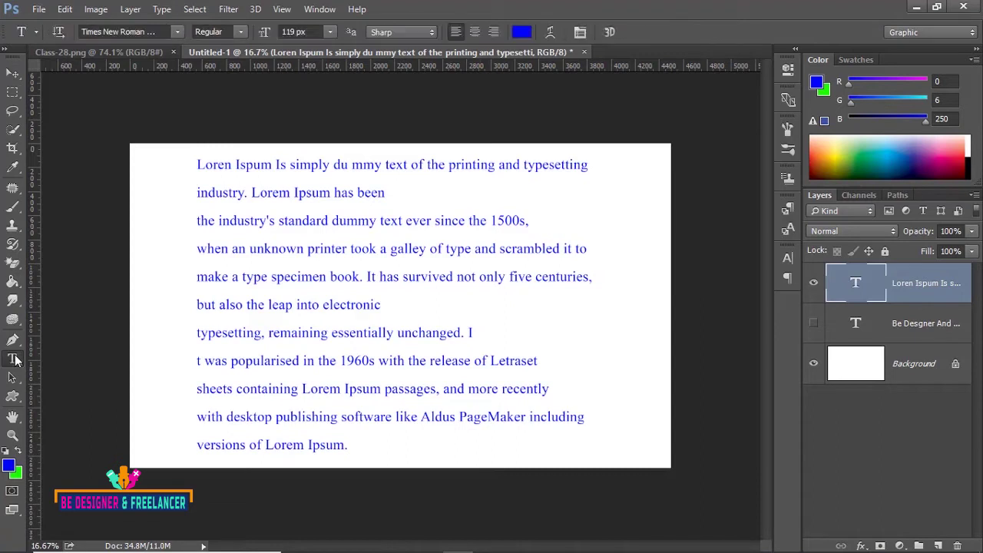
click(789, 261)
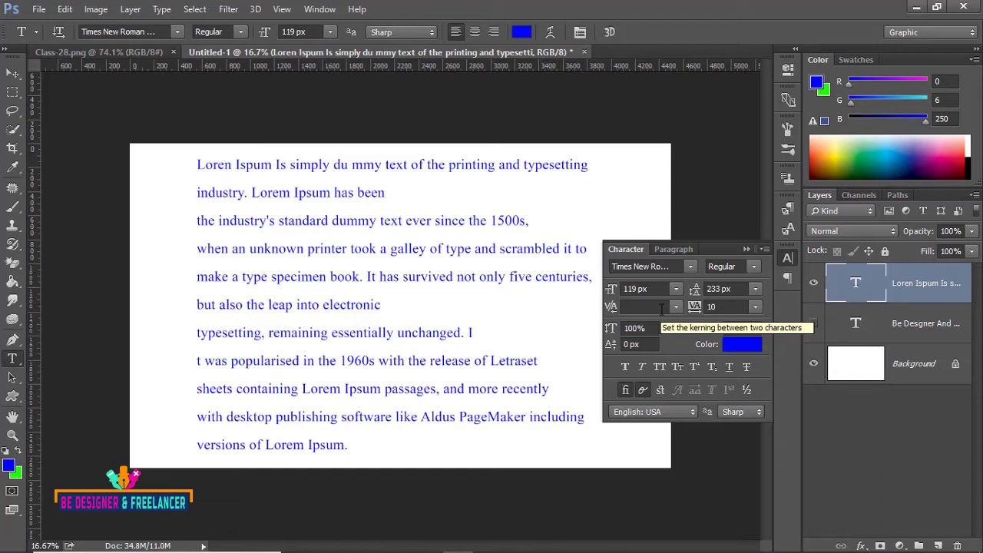
click(300, 166)
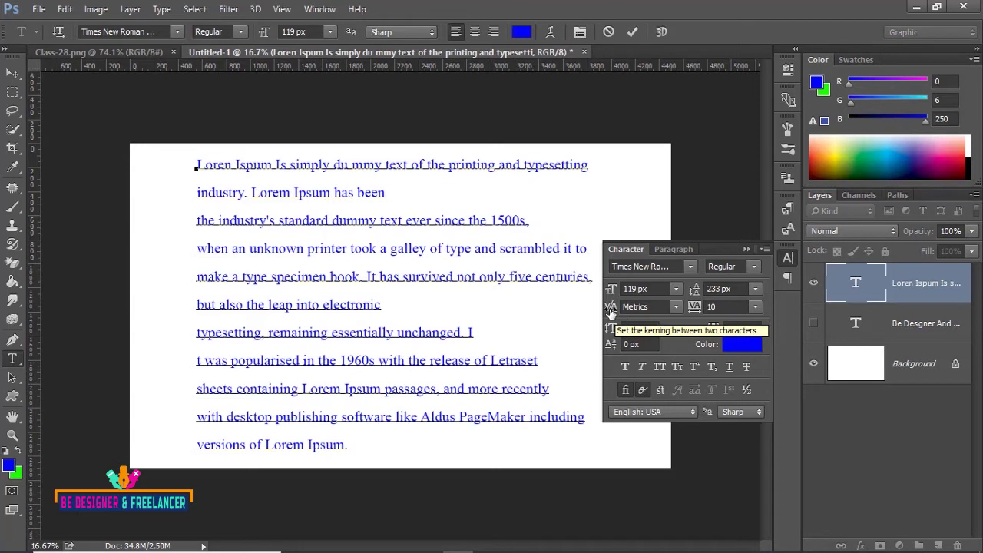
click(676, 307)
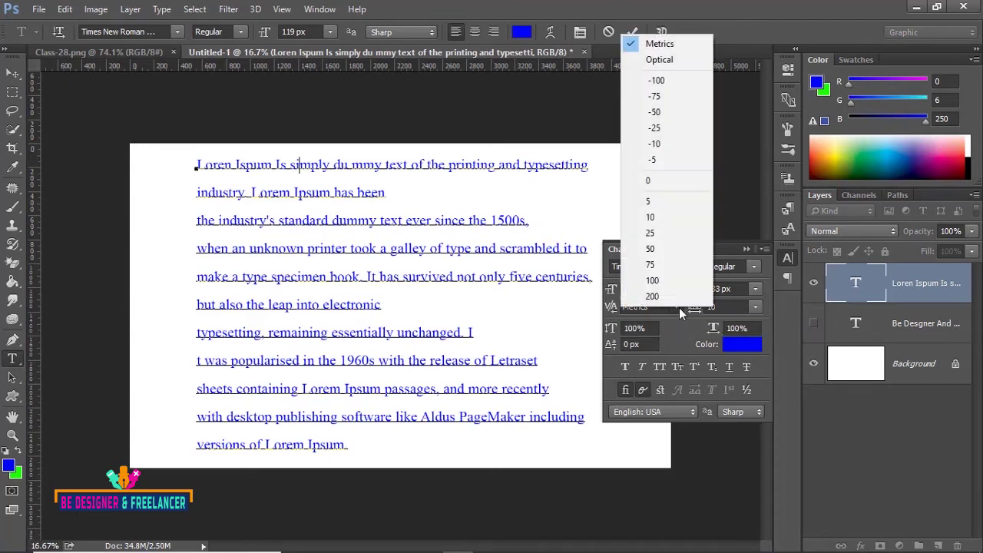
click(656, 233)
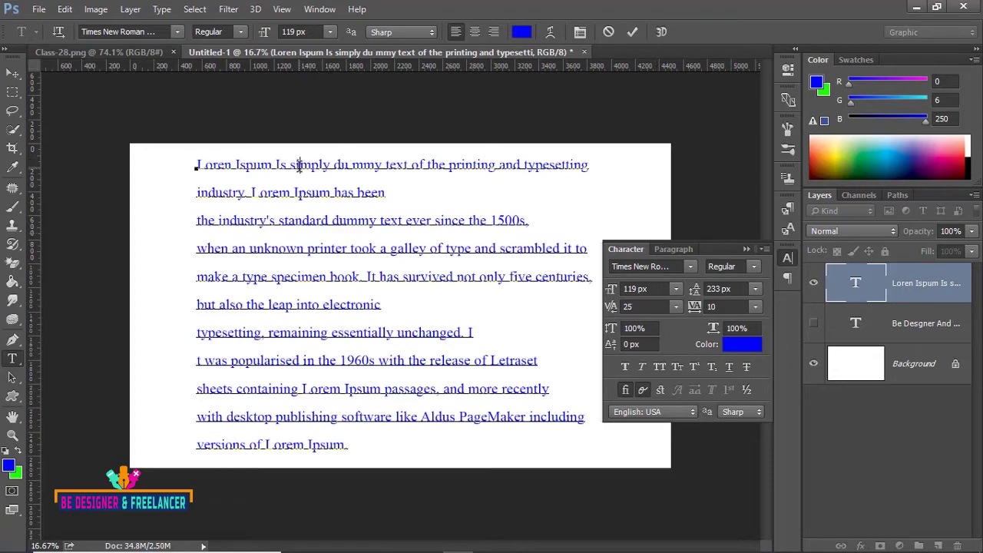
Zoom in and set the kerning between 'b' and 'ook' to 200
key(ctrl)
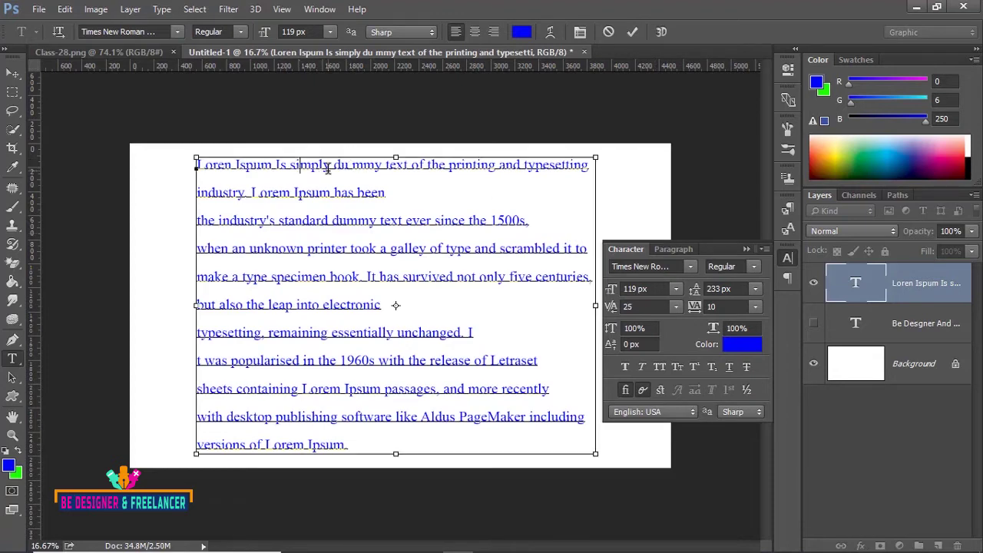
key(ctrl+plus)
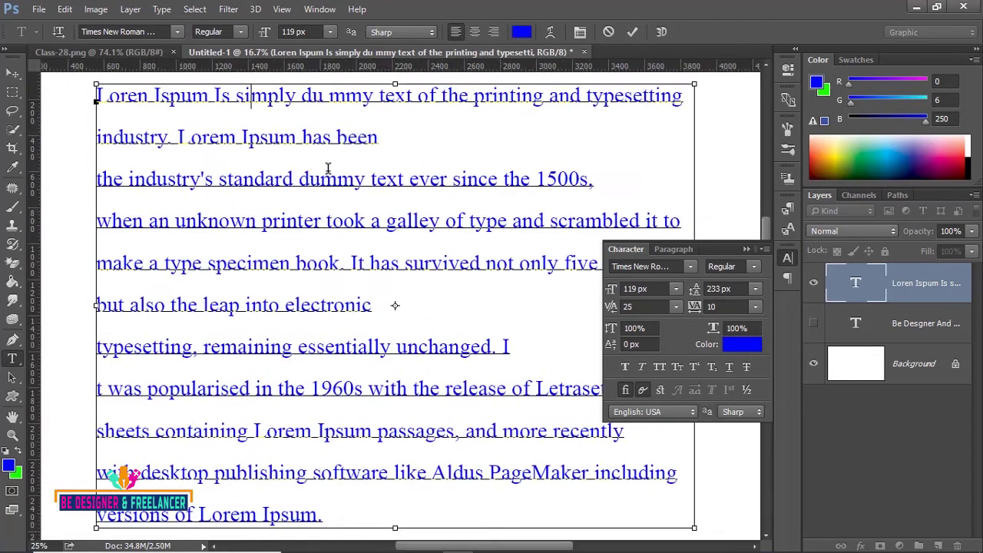
key(ctrl+plus)
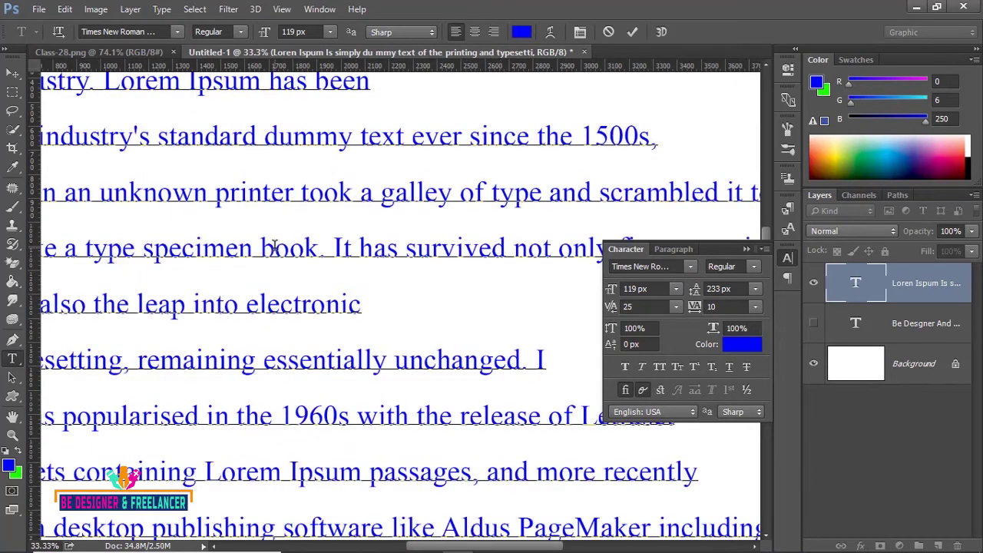
click(274, 248)
click(677, 306)
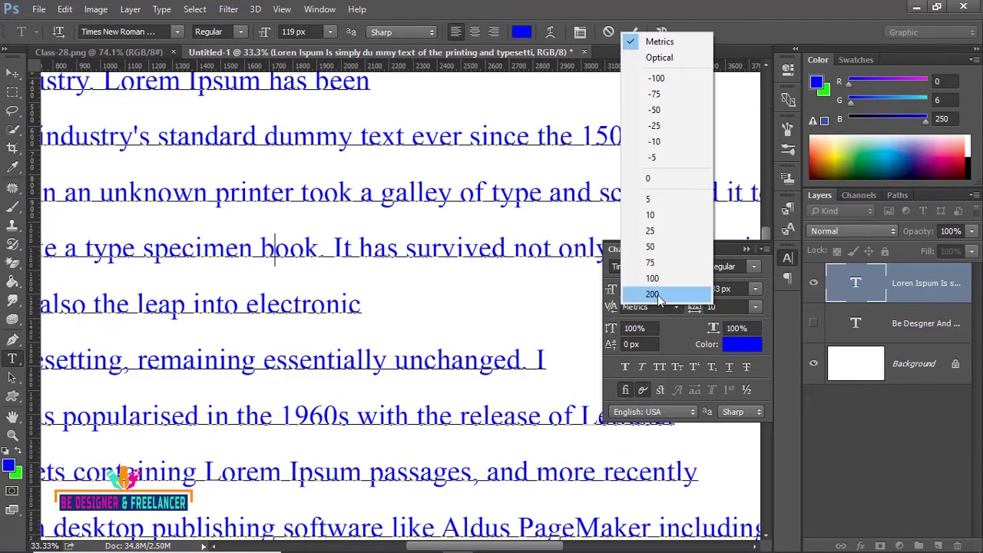
click(657, 295)
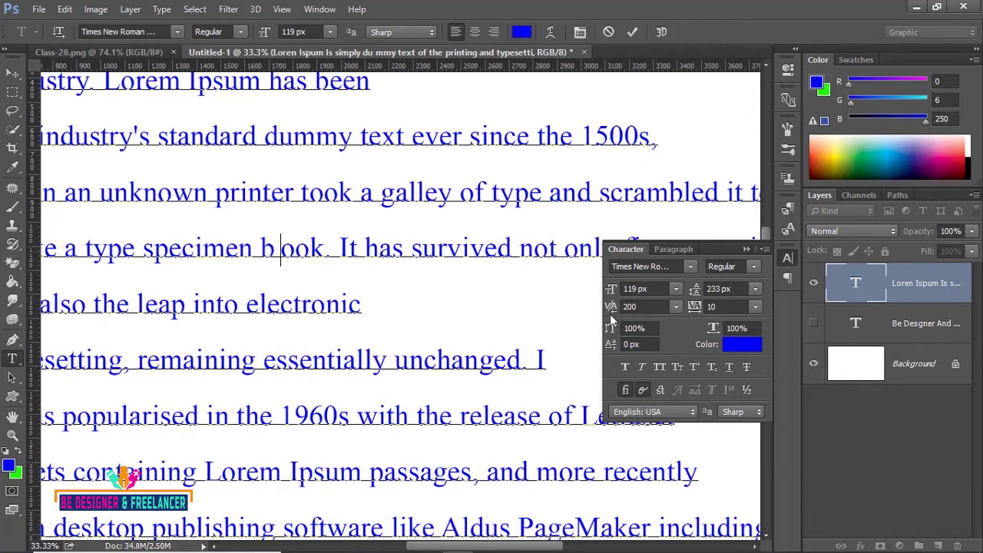
Widen the 'book' kerning to 1080, then reduce it to 520
double_click(638, 307)
text(1080)
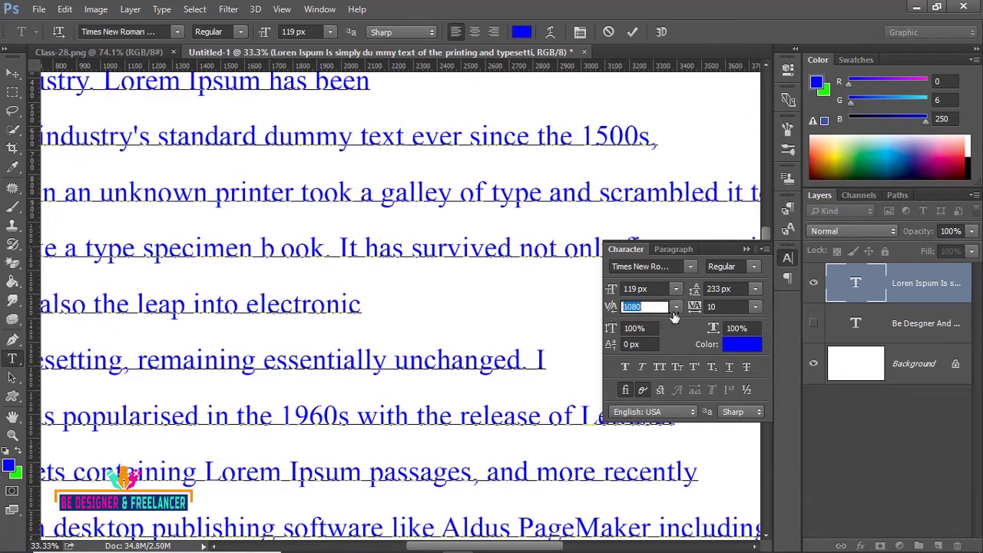
key(Return)
drag(612, 308, 574, 318)
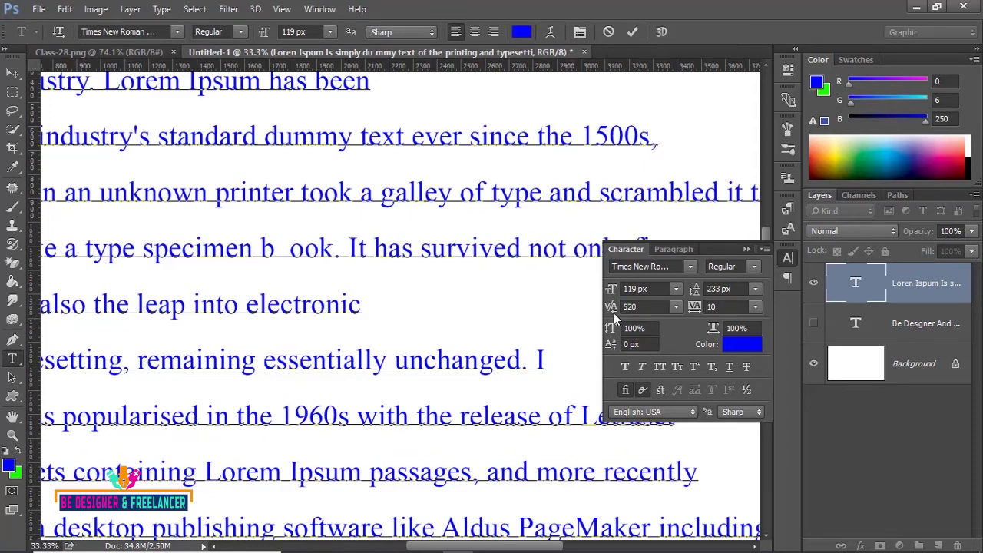
Reset the 'book' kerning to 0 and check kerning options for 'specimen book'
click(676, 305)
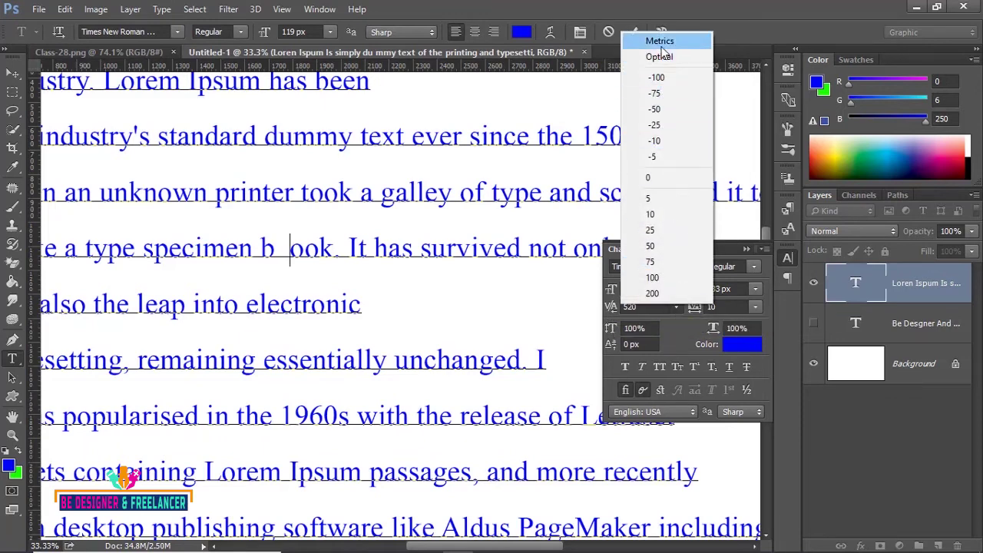
click(281, 254)
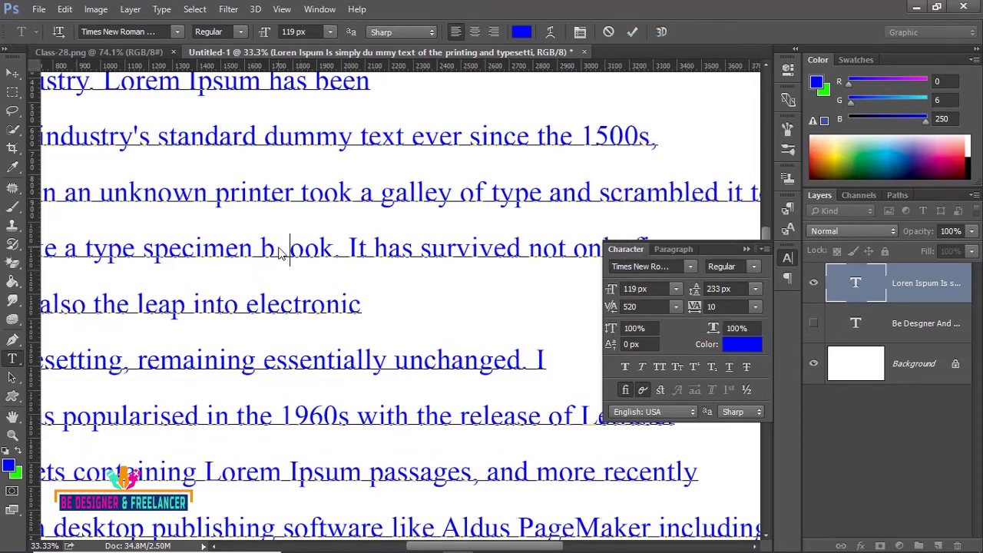
click(676, 307)
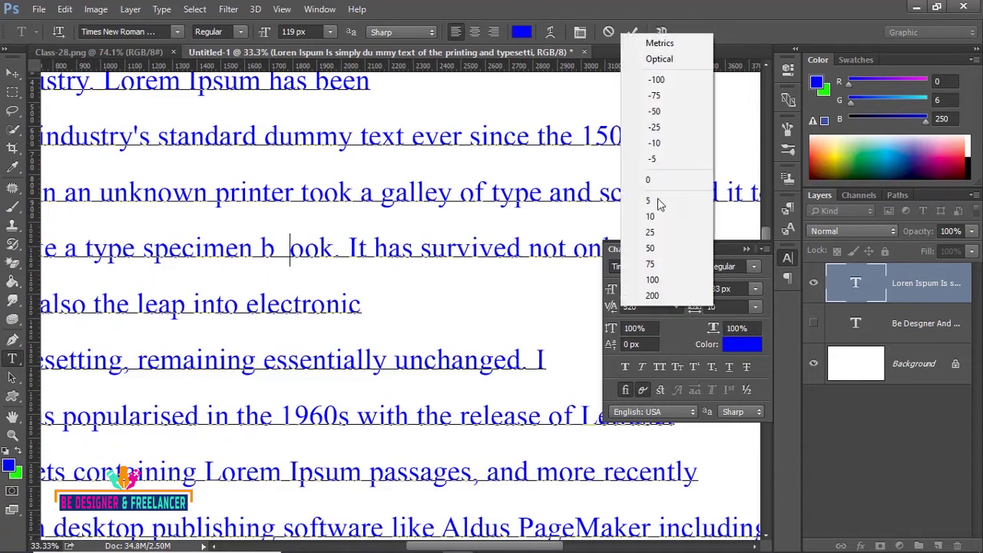
click(669, 63)
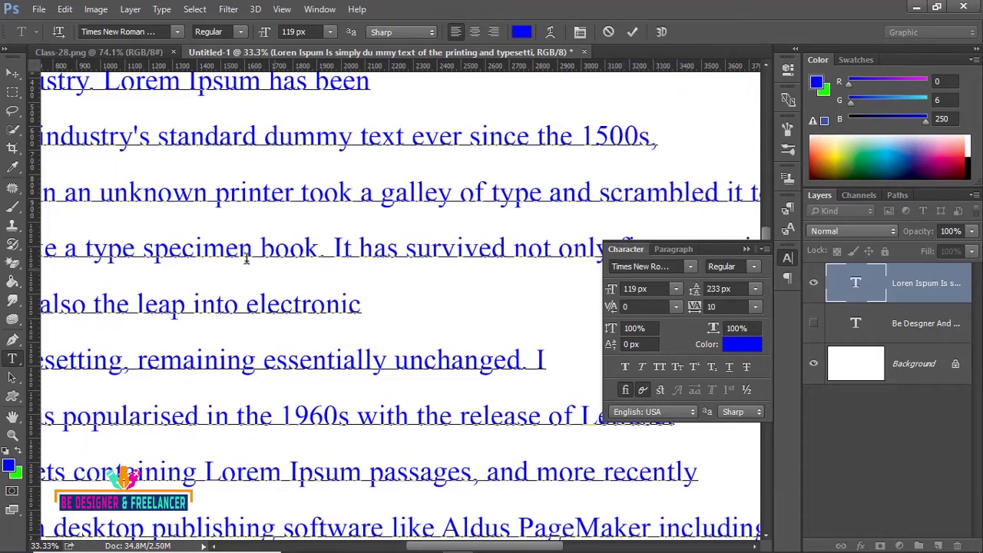
key(Right)
key(Right)
key(Right)
drag(141, 250, 319, 250)
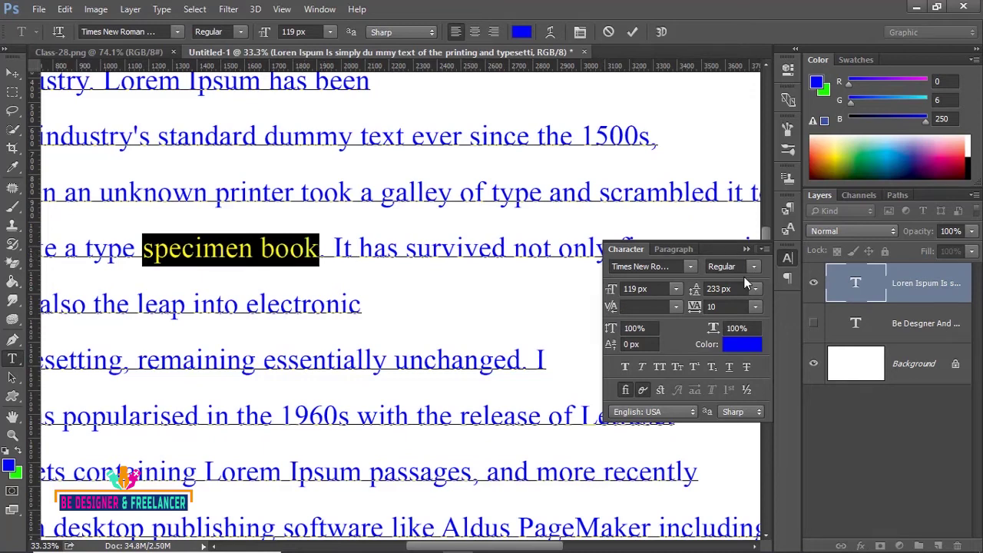
click(677, 306)
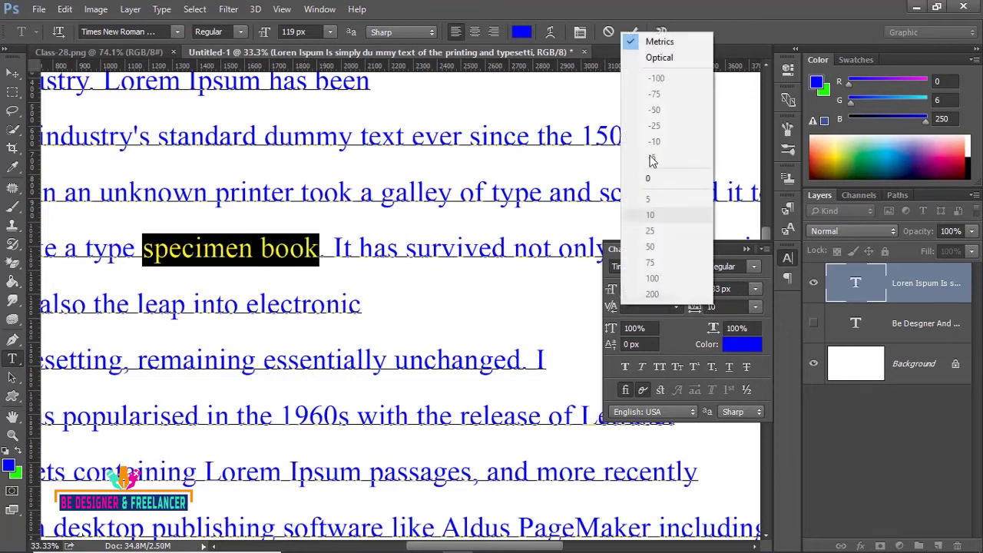
click(435, 268)
Commit the paragraph text edits and switch to the Move tool
click(39, 9)
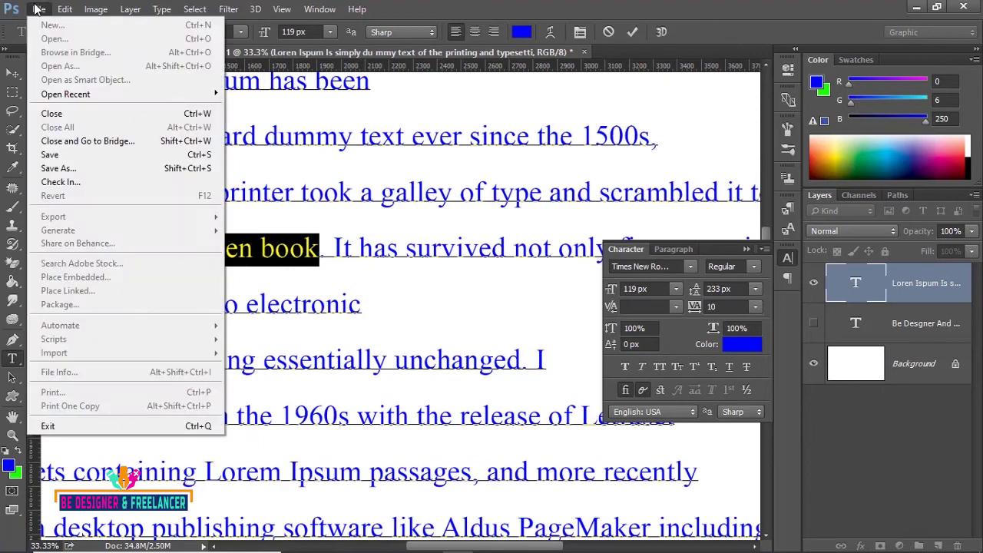
click(866, 431)
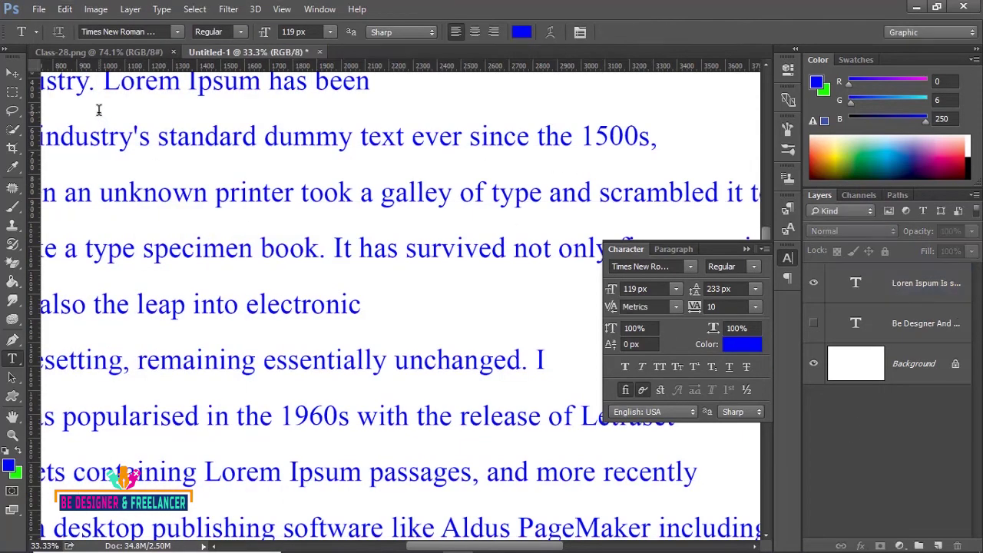
click(12, 74)
Create a blank 598×131 px Untitled-2 document, then close it to return to Untitled-1
click(39, 10)
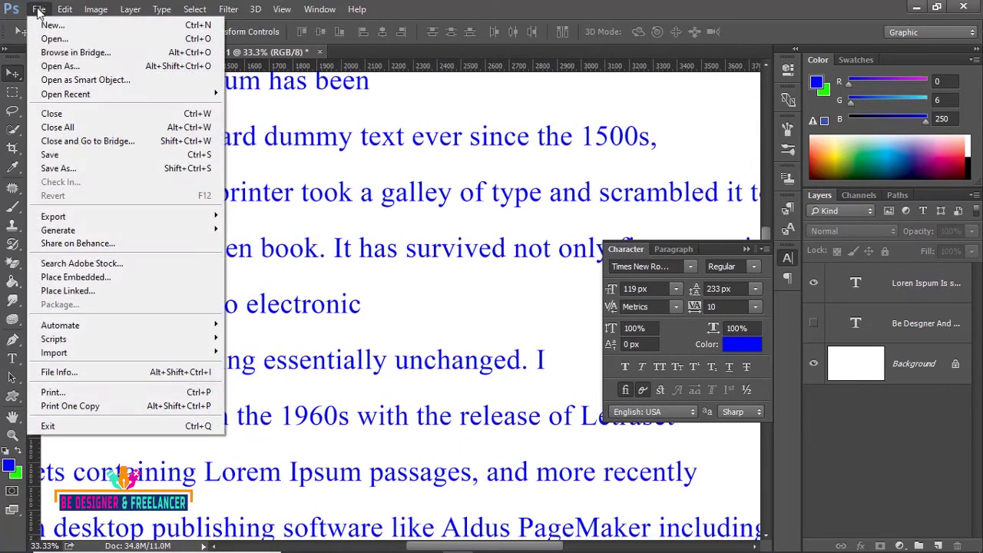
click(50, 27)
click(503, 127)
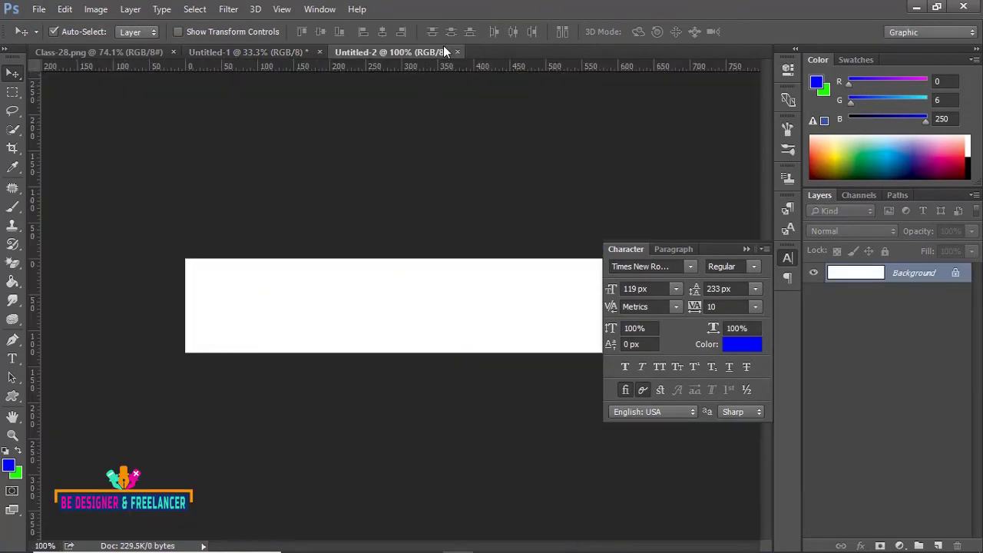
click(458, 52)
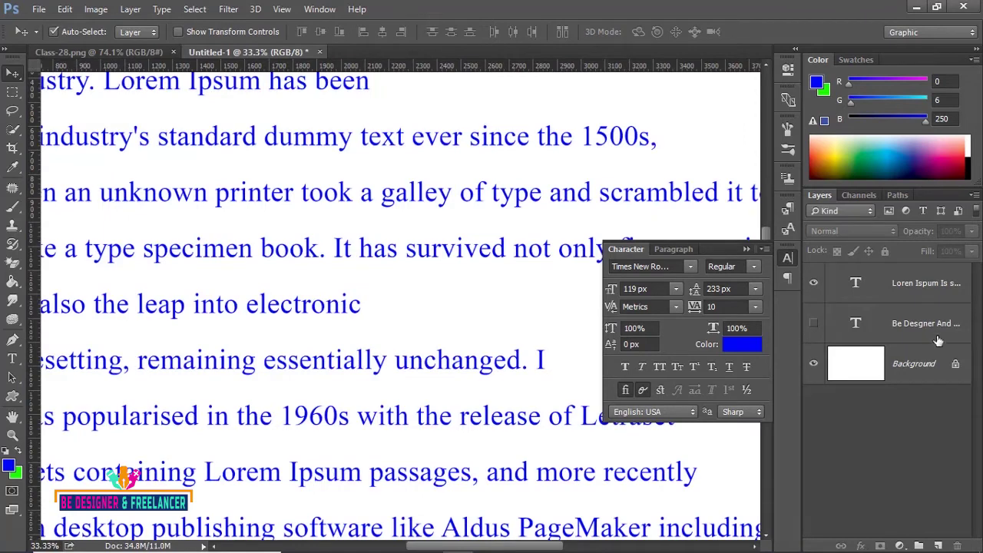
Show the 'Be Desgner And Freelancer' headline layer, hide the Lorem Ipsum layer, and select the headline
click(814, 323)
click(813, 283)
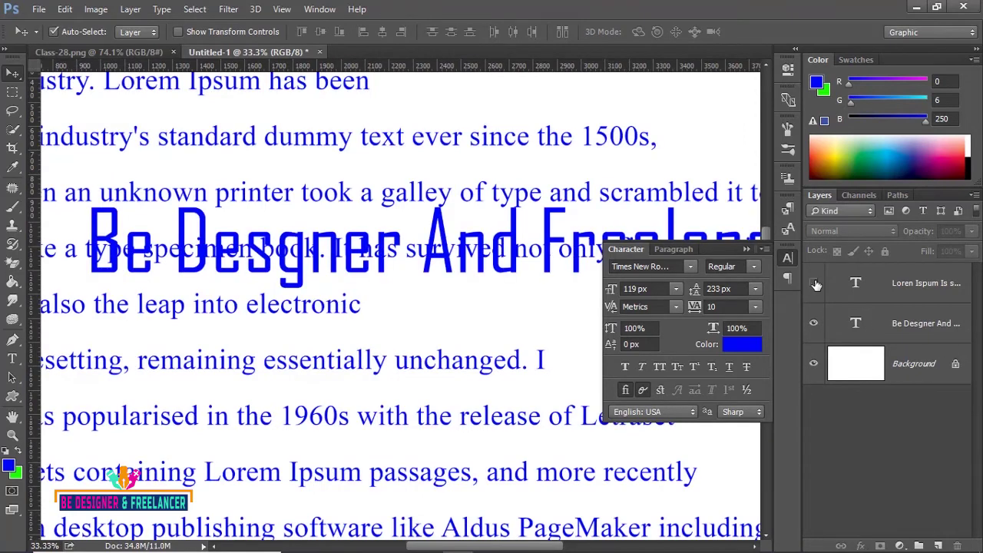
click(746, 249)
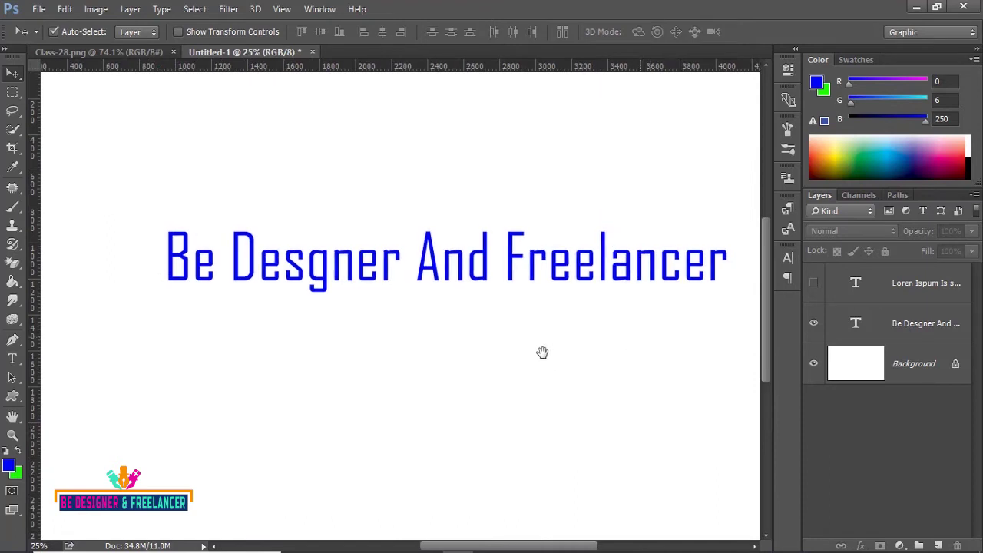
click(513, 281)
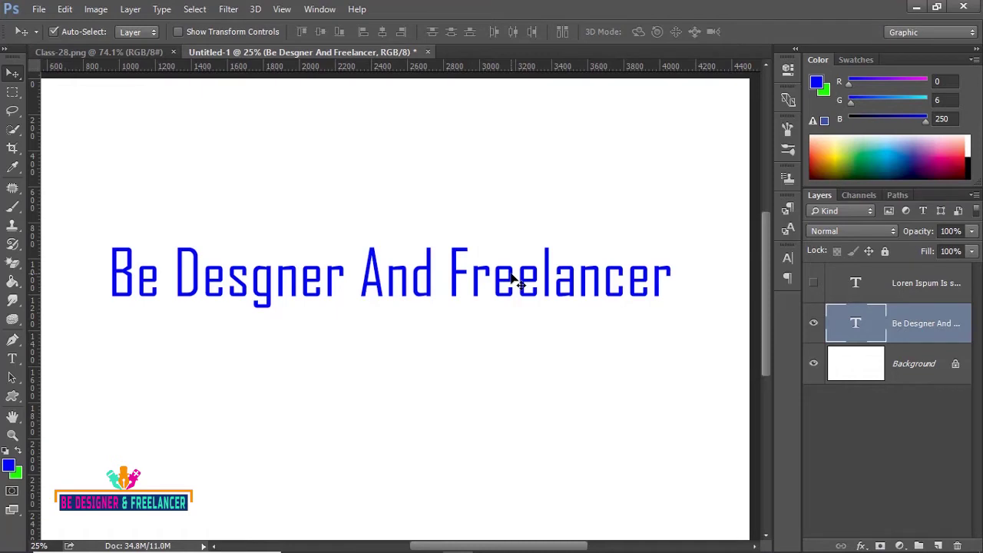
click(12, 358)
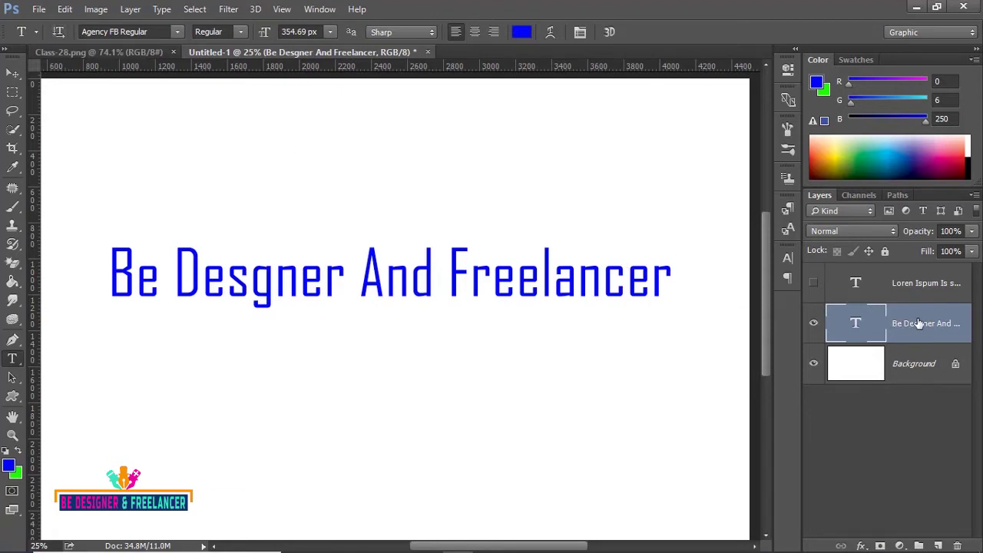
Switch the 'Be Desgner And Freelancer' heading to vertical text orientation
click(57, 32)
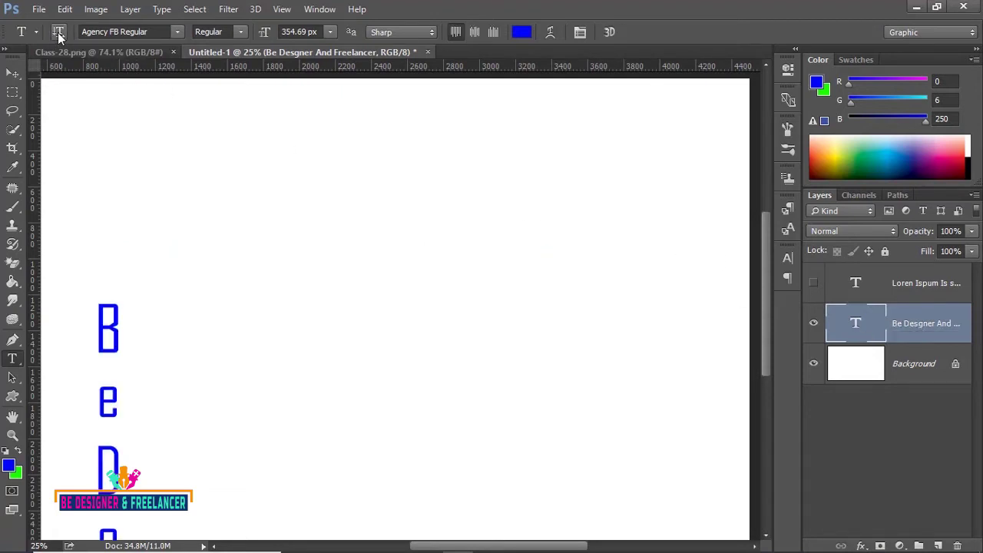
scroll(581, 279, down, 1)
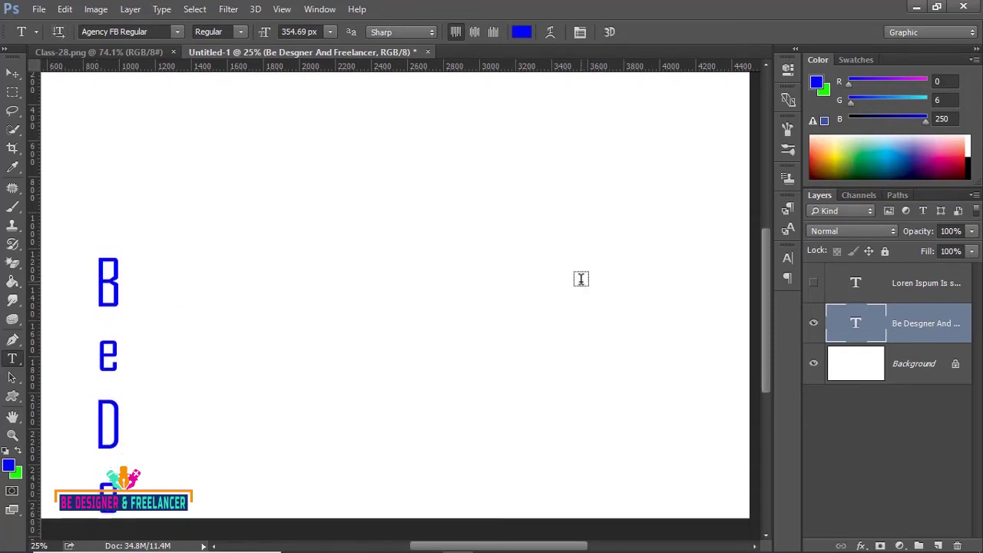
drag(766, 272, 765, 304)
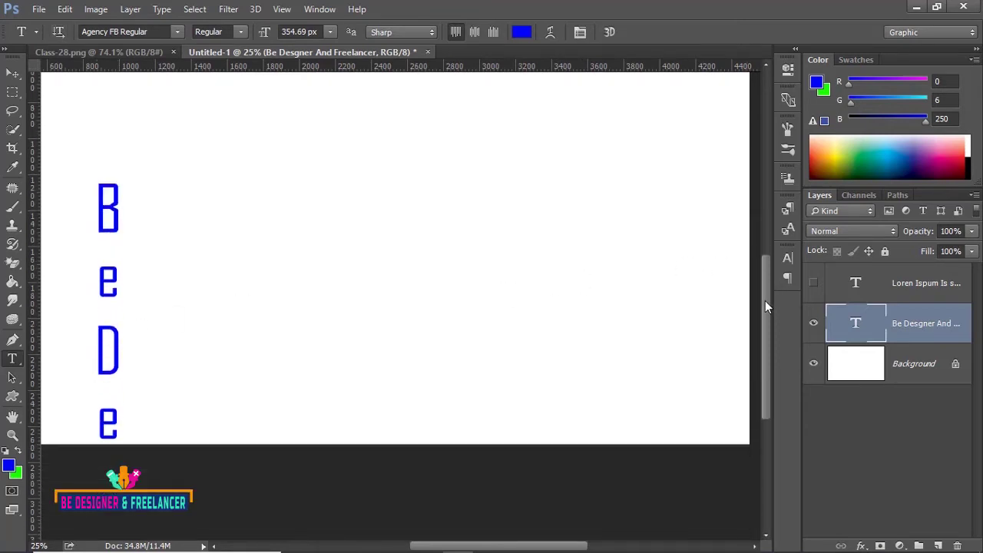
scroll(567, 274, up, 3)
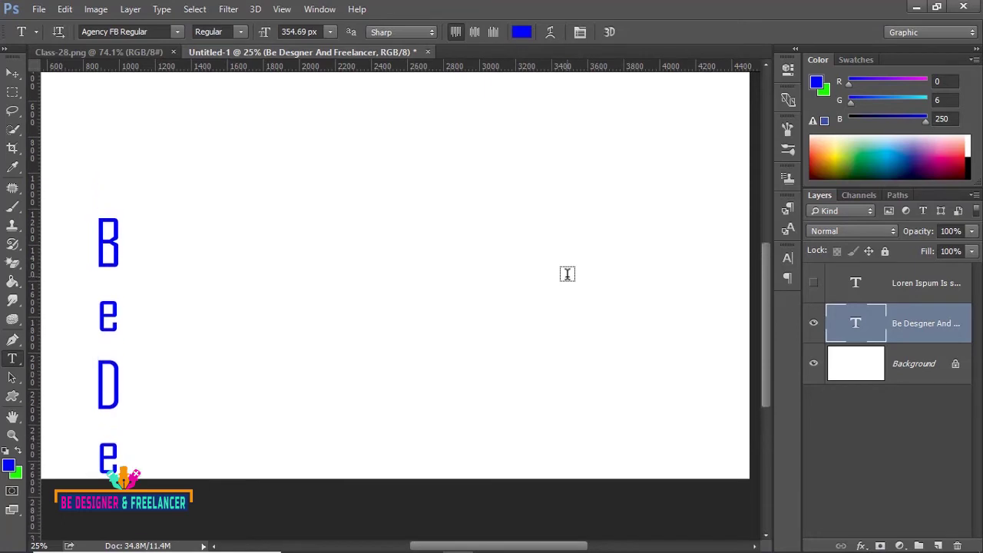
scroll(567, 274, up, 2)
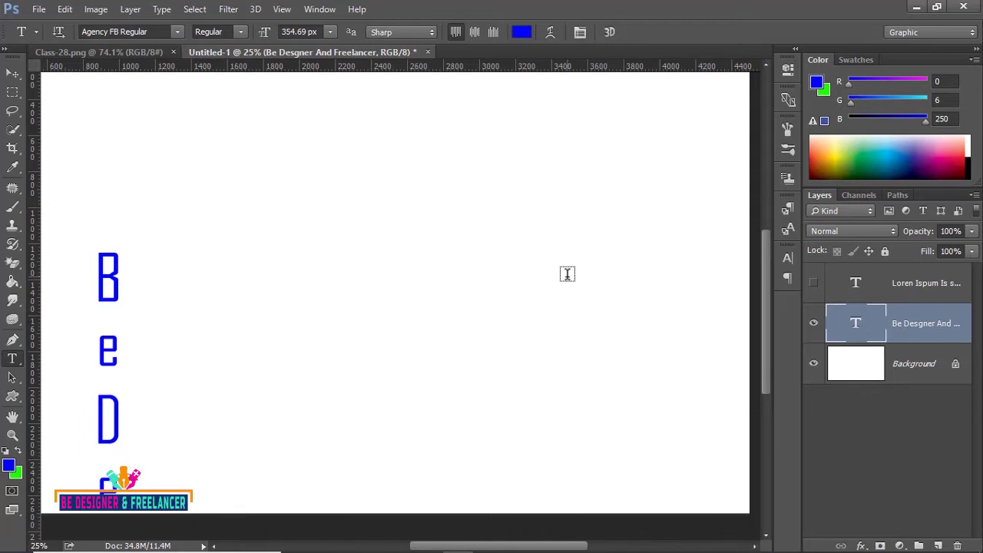
Move the vertical heading to the canvas centre and shrink its font to 174.69 px
click(12, 73)
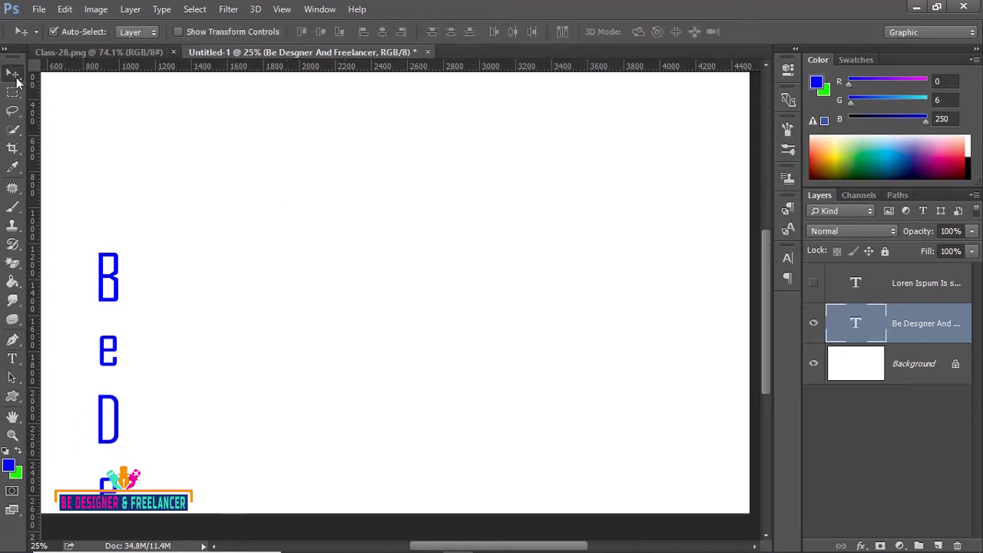
drag(103, 278, 355, 132)
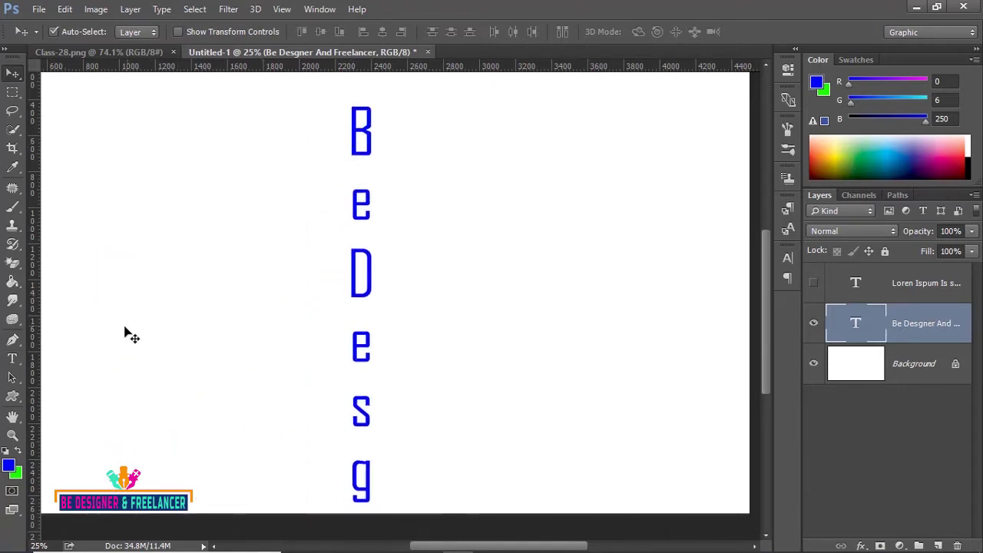
click(12, 358)
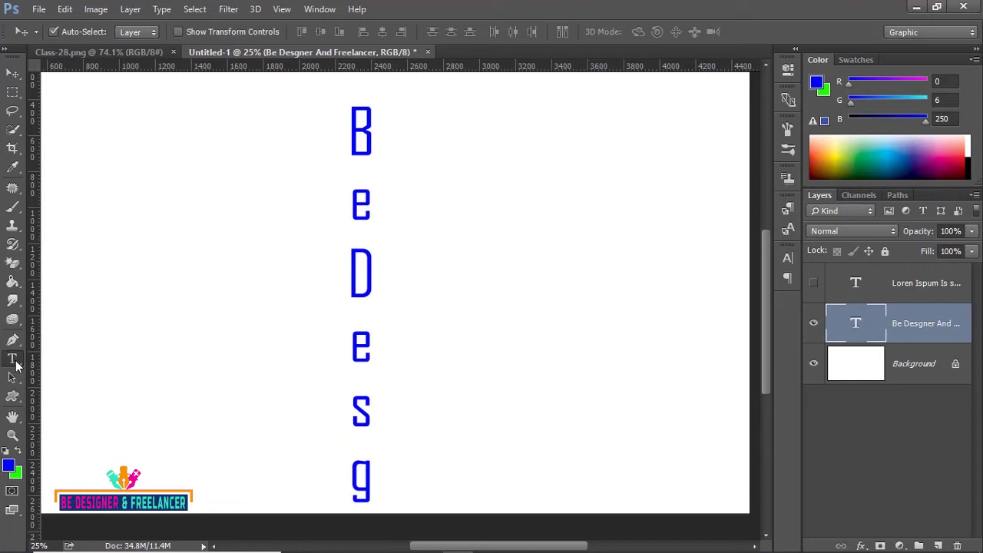
click(358, 279)
drag(358, 279, 361, 522)
key(ctrl+a)
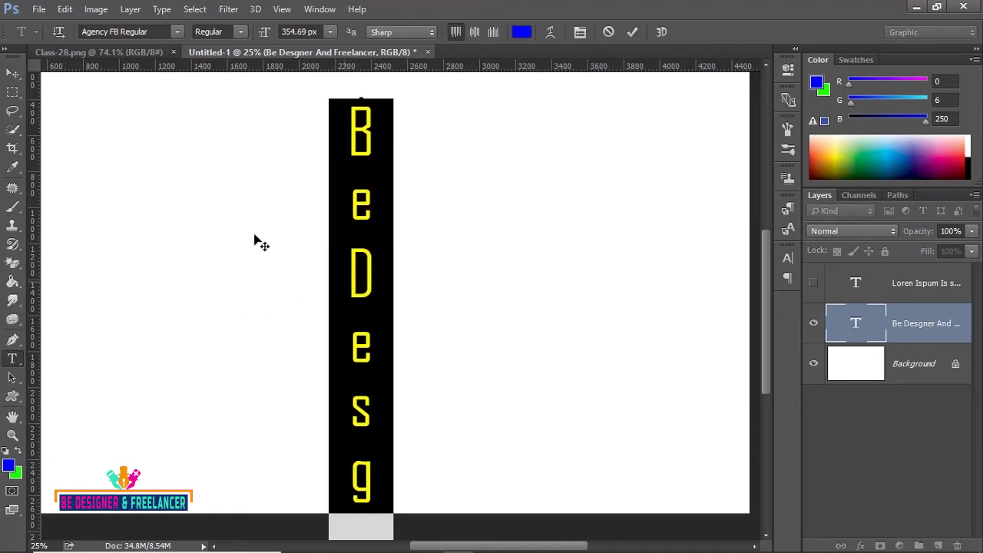
drag(271, 39, 193, 37)
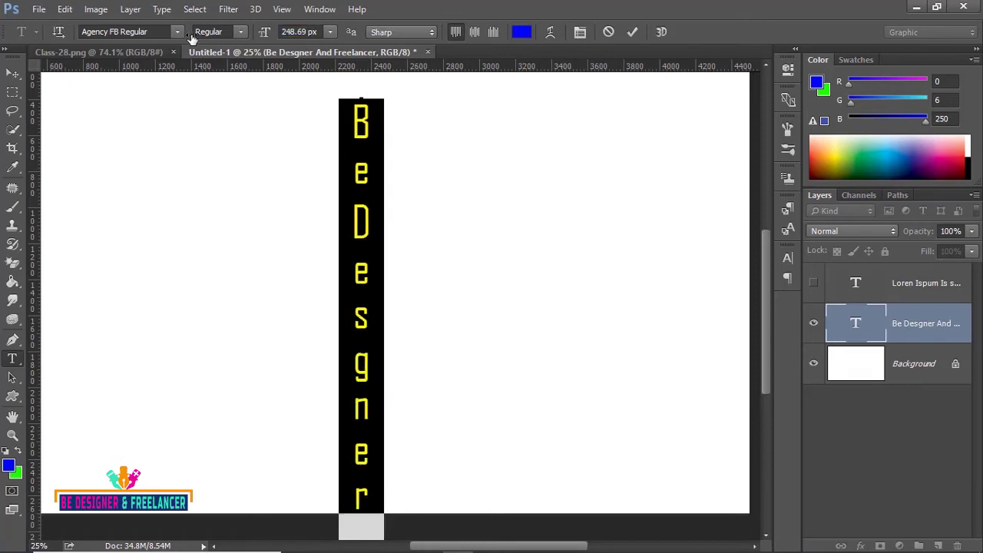
drag(265, 37, 215, 37)
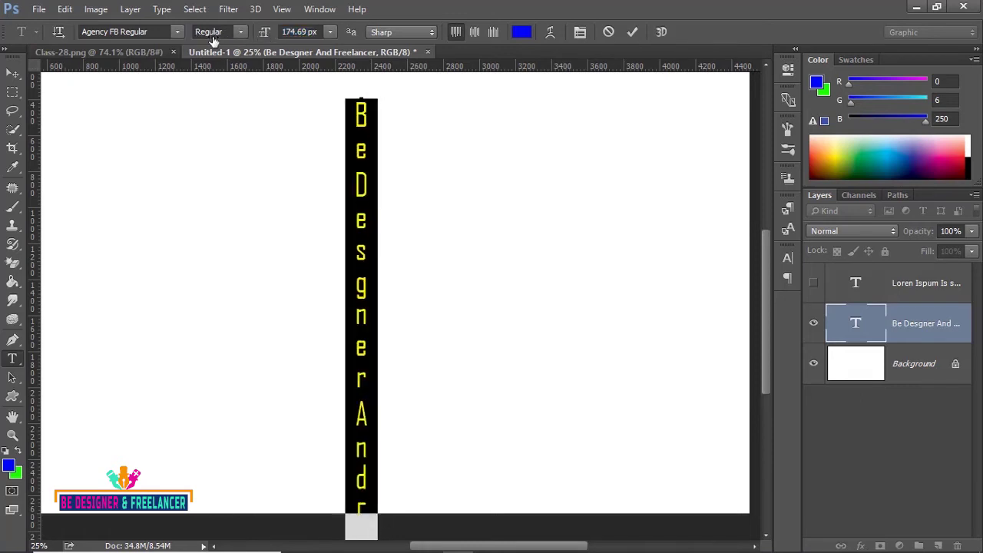
click(352, 135)
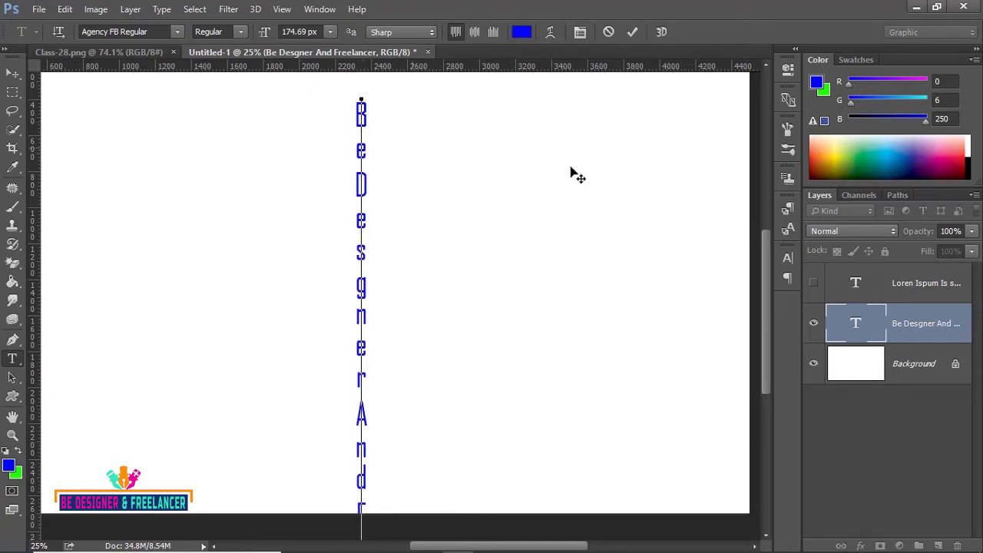
In Character settings, widen the kerning after B and between s and g
click(788, 258)
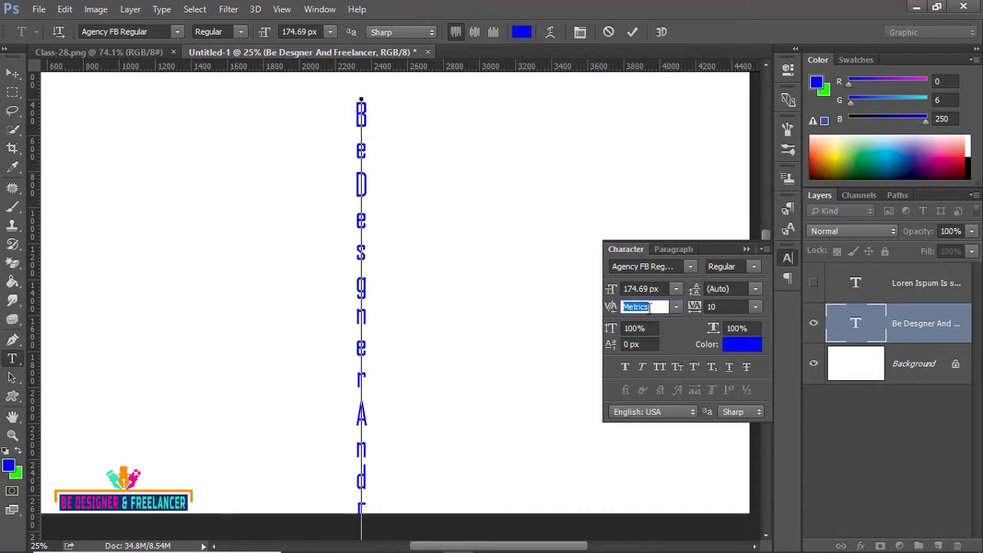
click(680, 307)
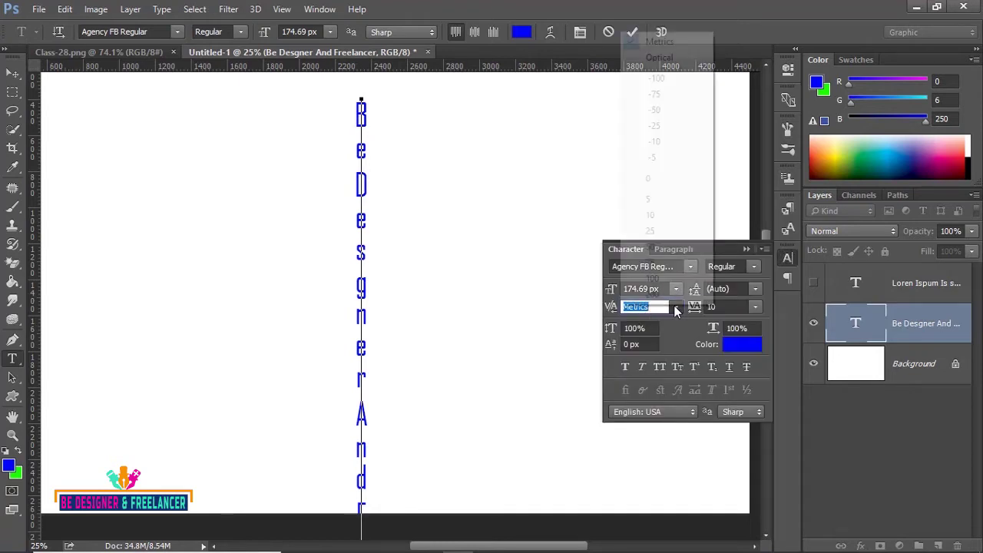
click(672, 62)
text(300)
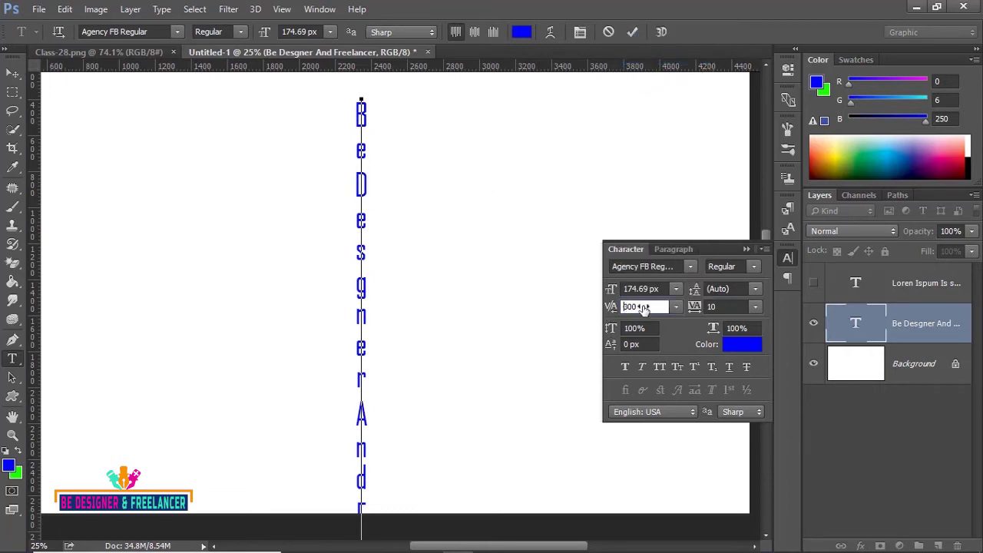
drag(607, 315, 709, 308)
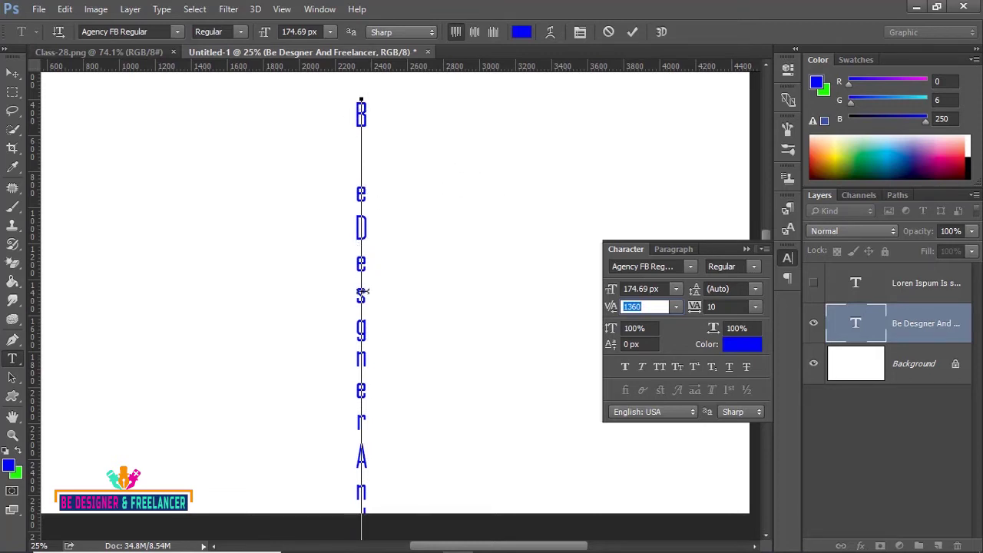
click(361, 251)
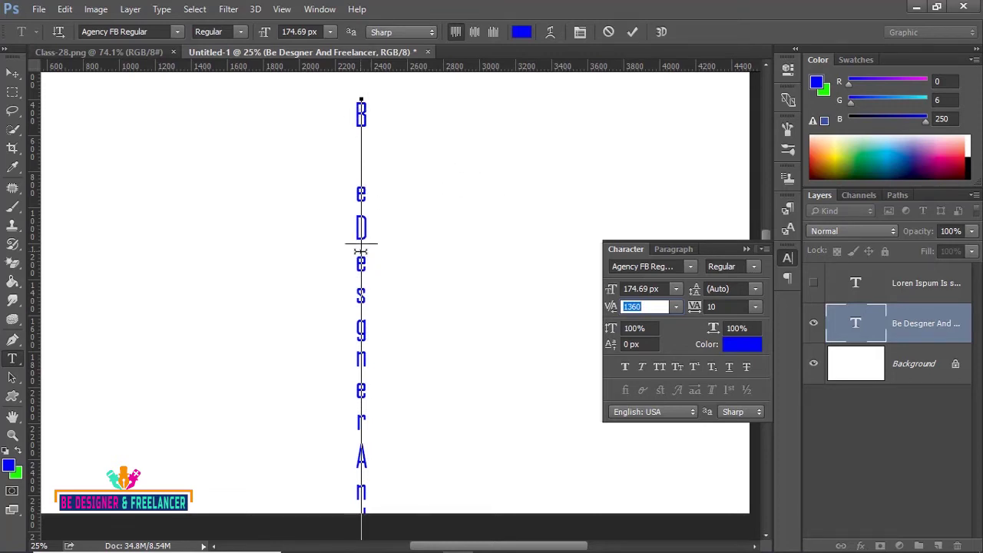
click(361, 306)
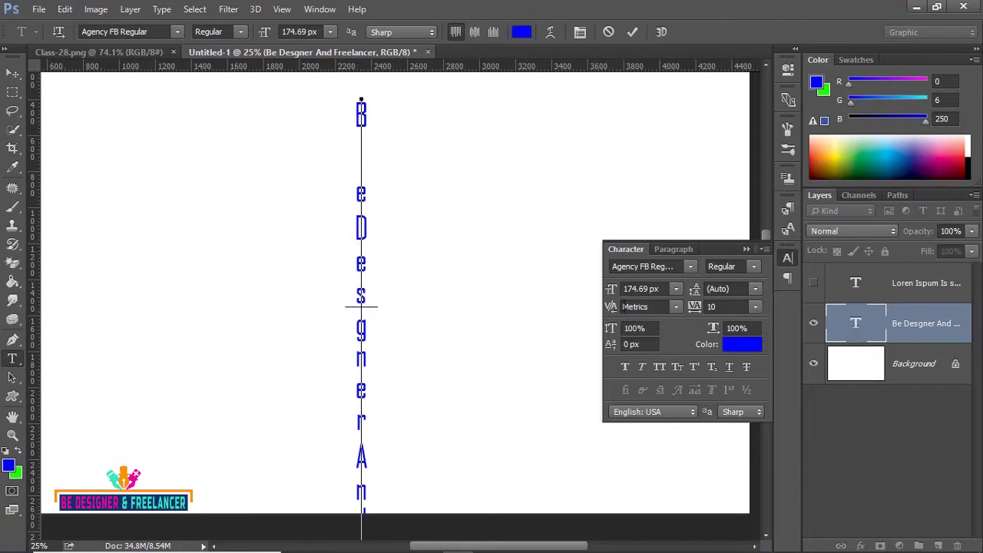
drag(615, 308, 699, 311)
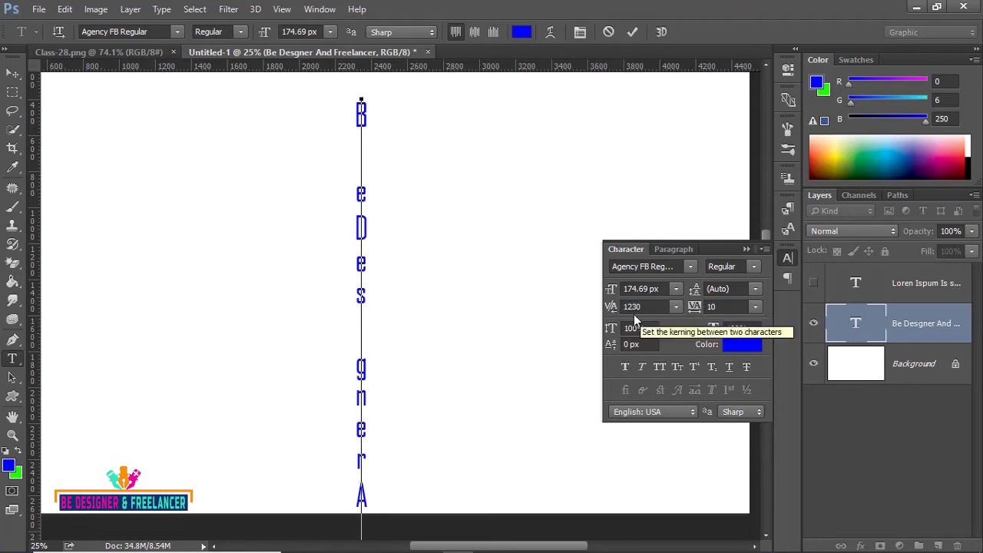
Commit the text and revert the heading to its earlier horizontal state
click(746, 249)
click(12, 74)
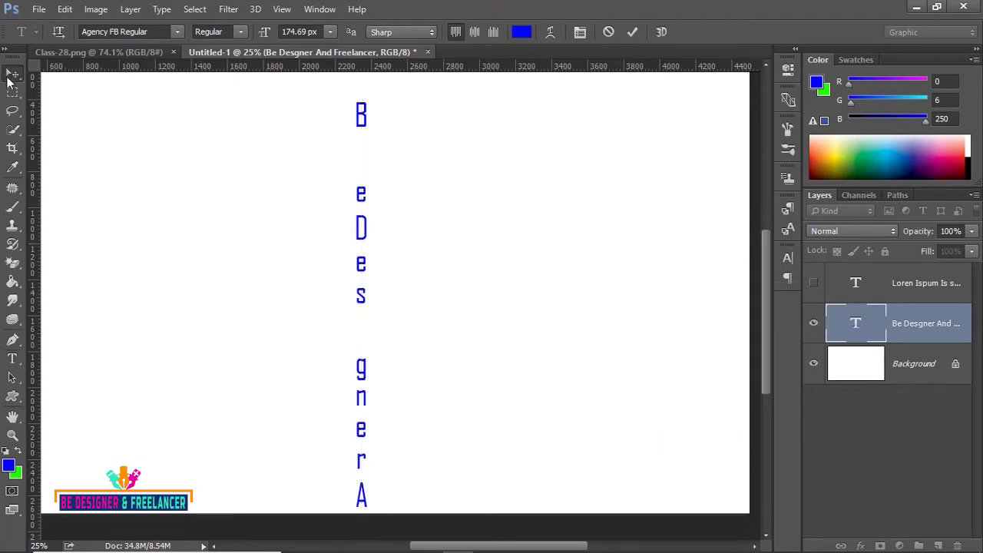
click(465, 274)
key(ctrl)
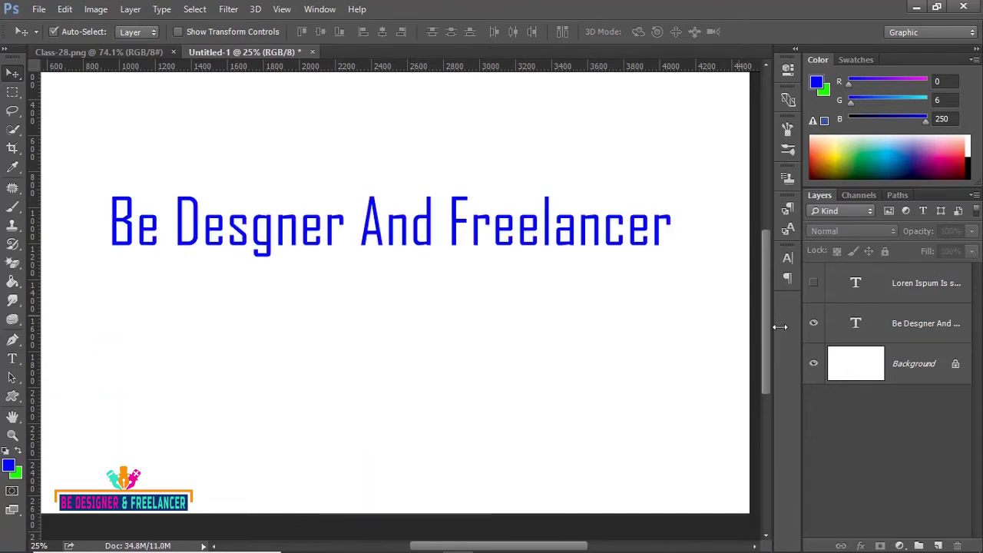
Show the Lorem Ipsum paragraph, hide the heading, zoom out, and open Character settings
click(813, 283)
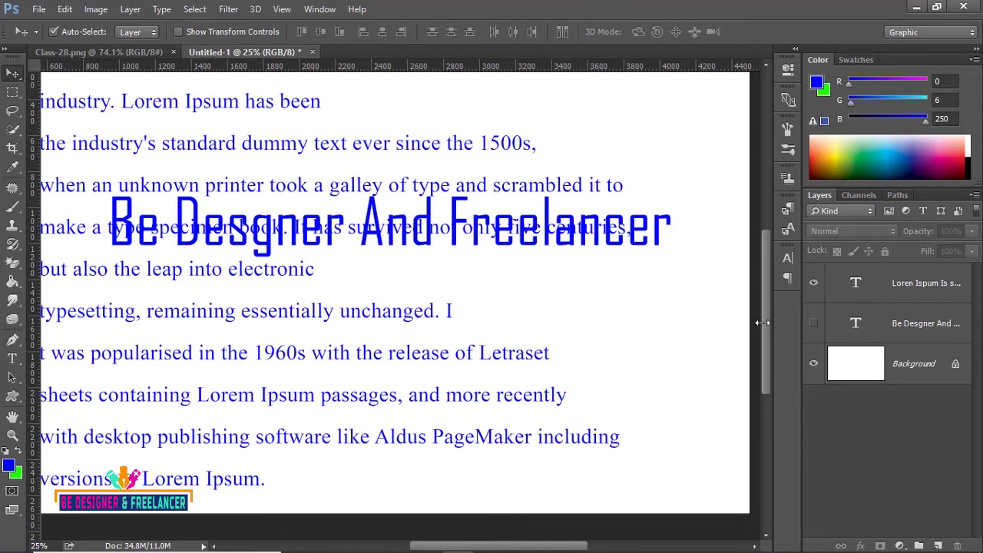
click(813, 323)
key(ctrl+minus)
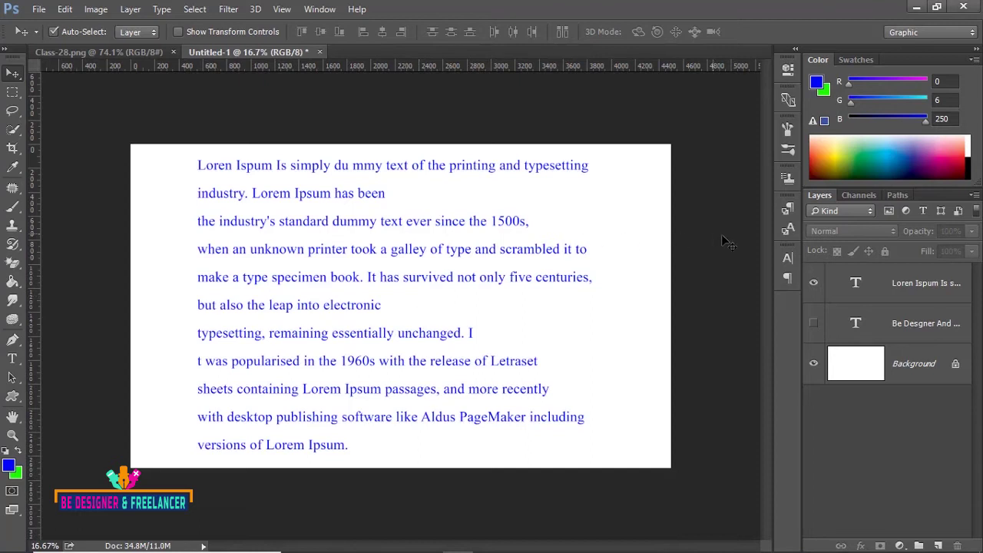
click(790, 256)
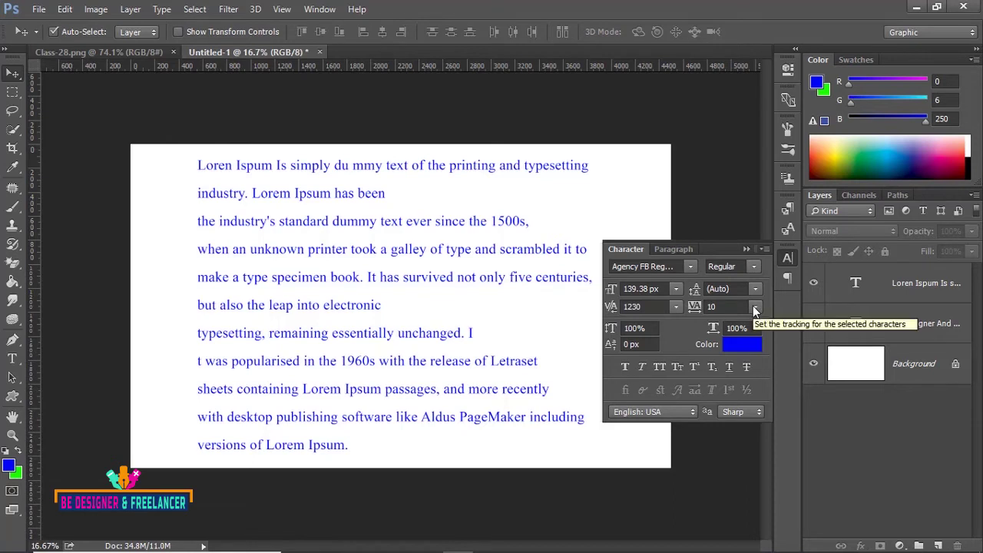
Hide the paragraph, show the heading again, and nudge it up and left
click(814, 285)
click(814, 323)
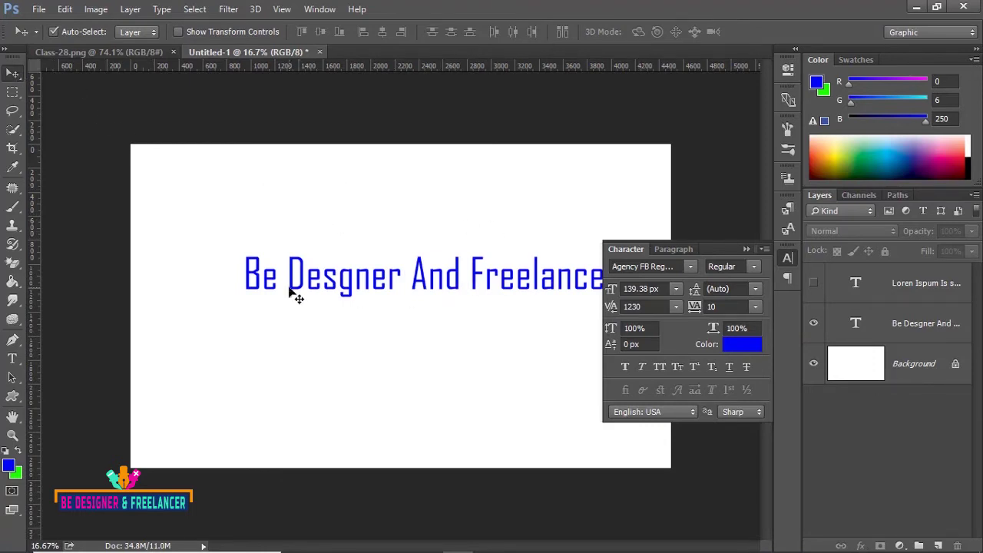
drag(327, 281, 273, 266)
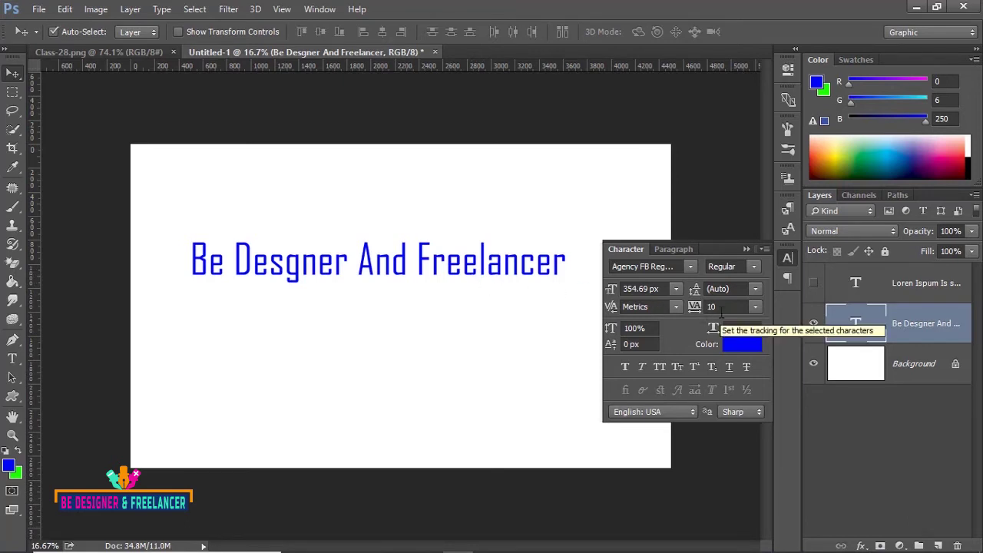
Select the heading text and try tracking presets of -100 and 200
click(717, 288)
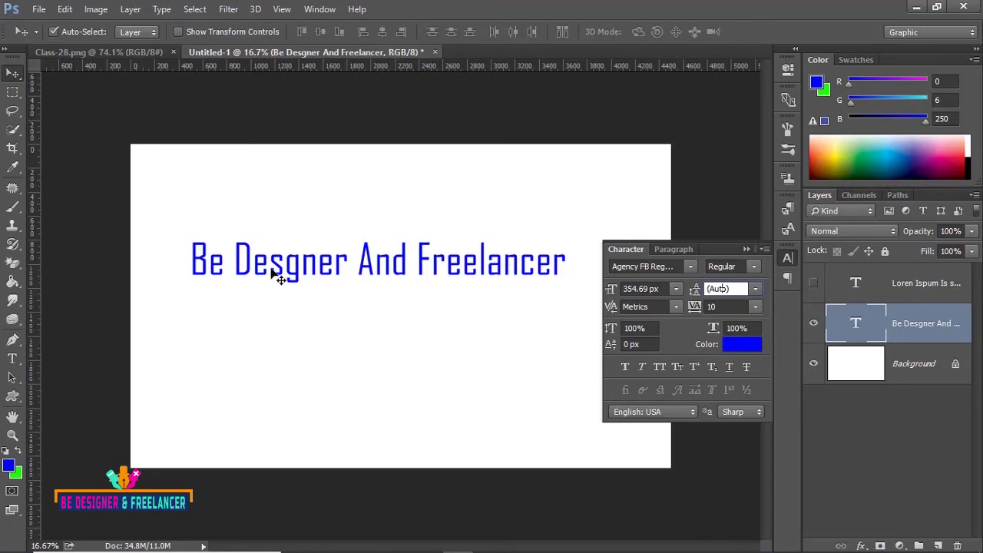
double_click(864, 328)
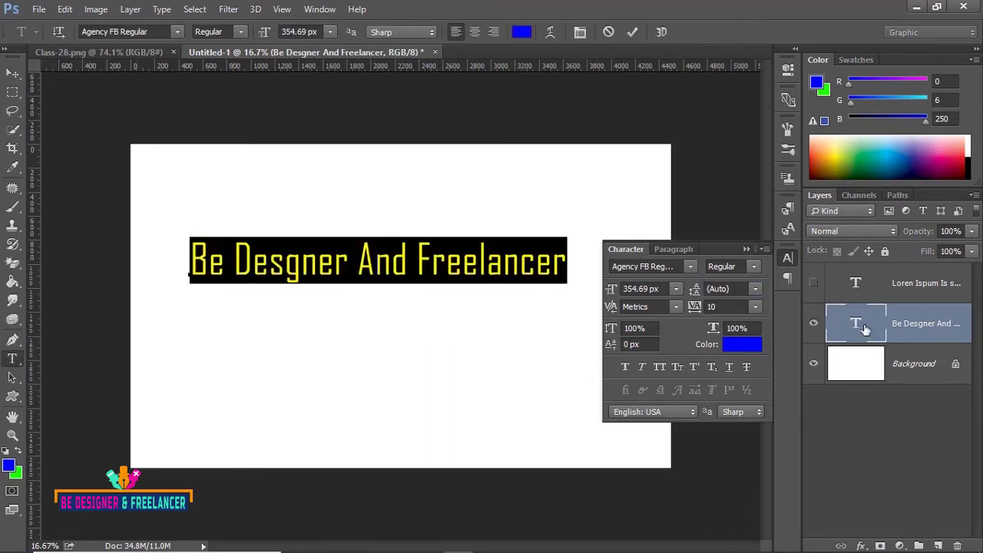
click(756, 308)
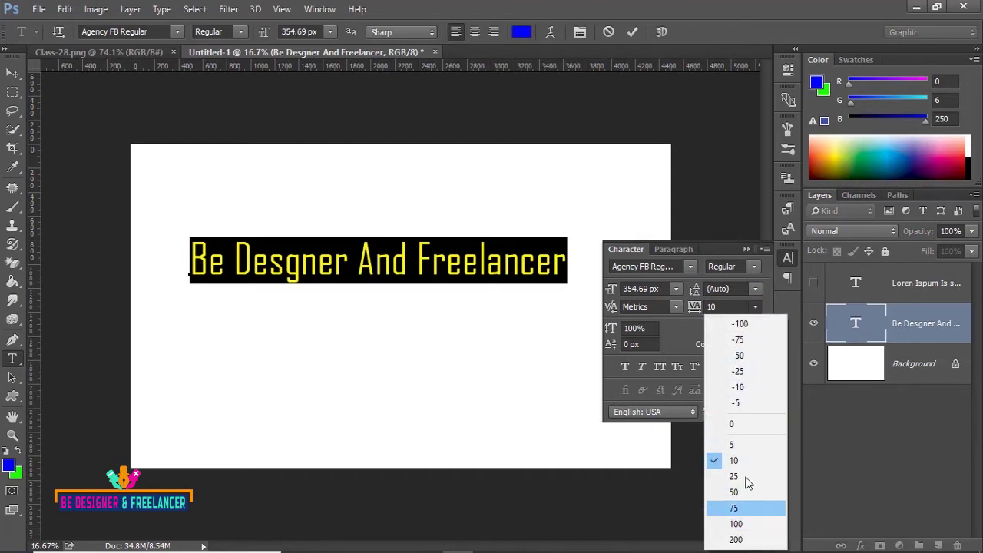
click(741, 324)
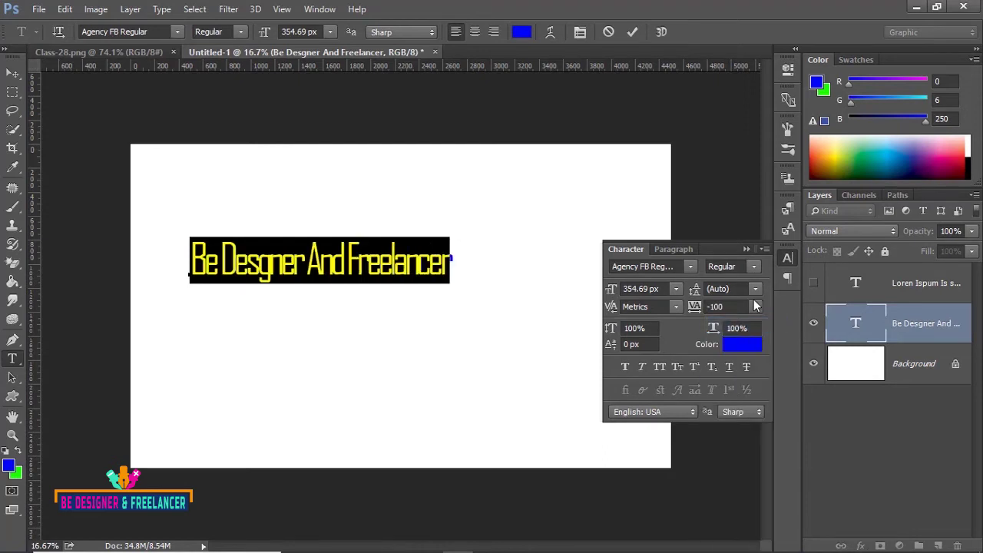
click(756, 306)
click(731, 539)
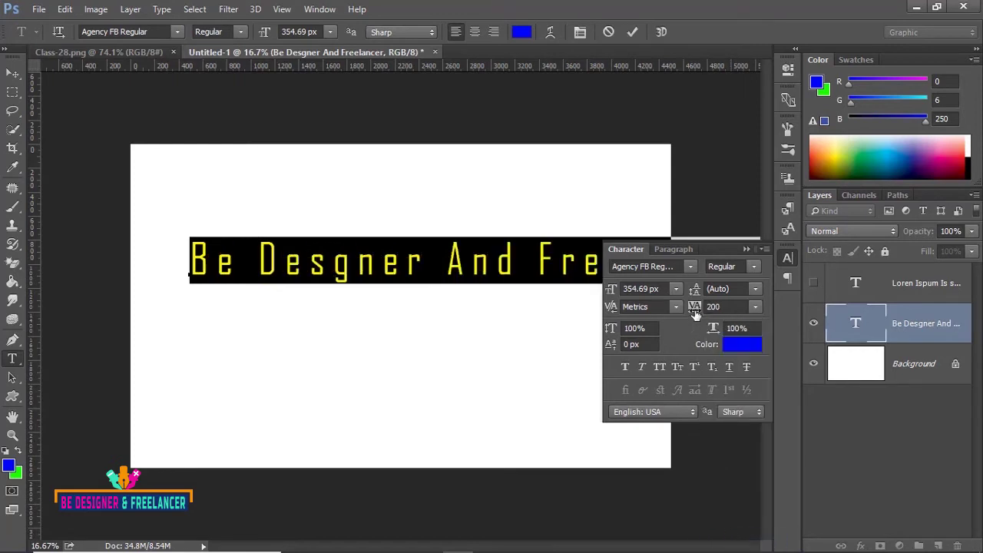
Set the heading's tracking to 220 and commit the edit
drag(695, 315, 684, 315)
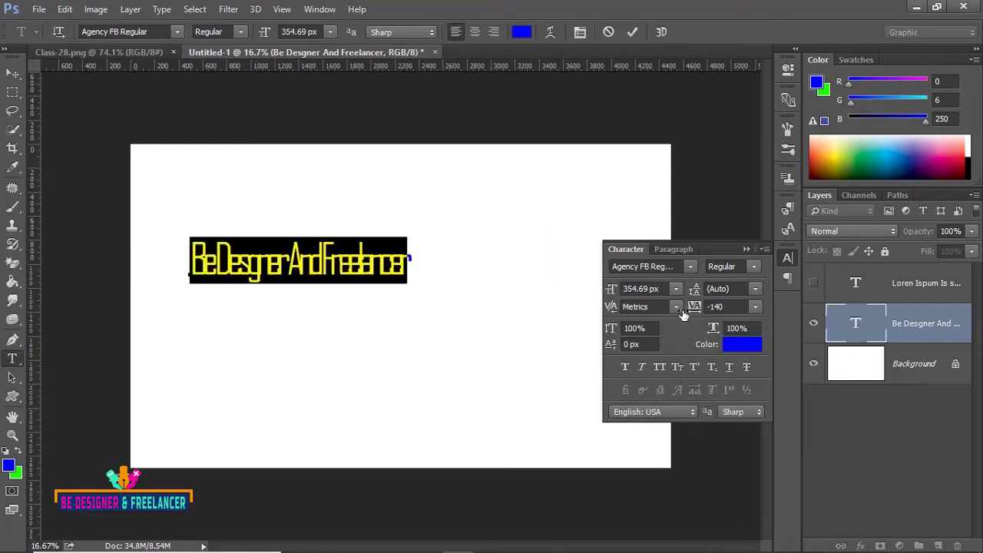
drag(696, 309, 708, 309)
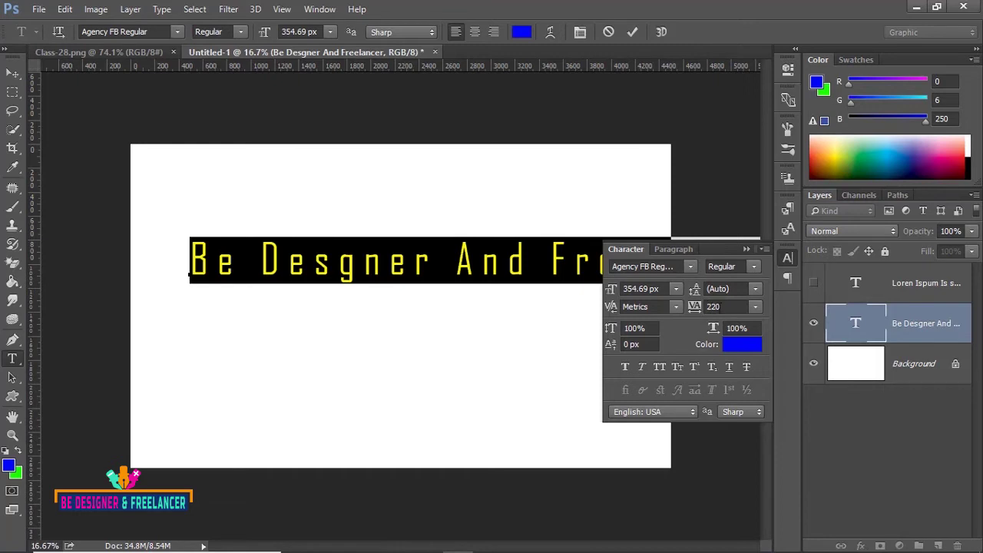
click(733, 306)
click(700, 306)
key(Return)
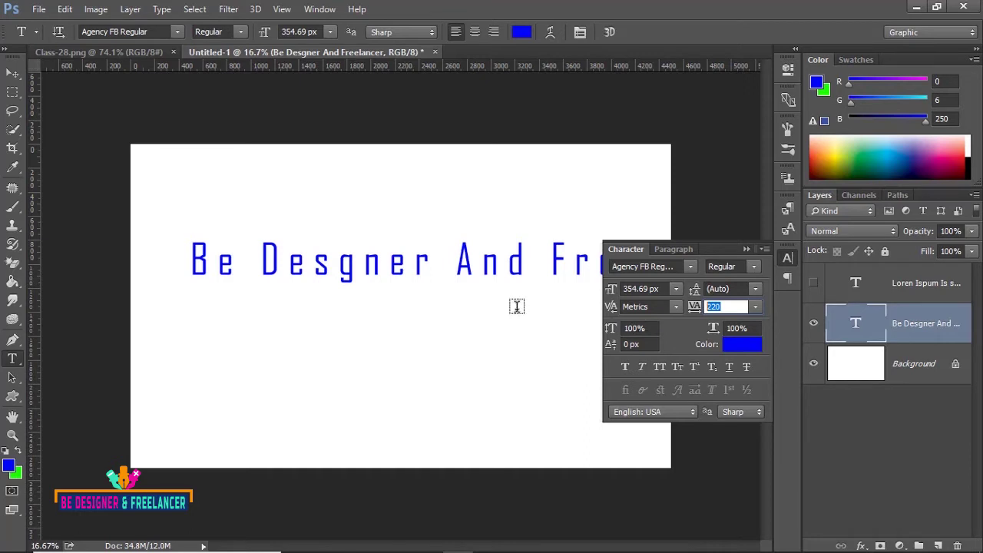
drag(266, 256, 290, 258)
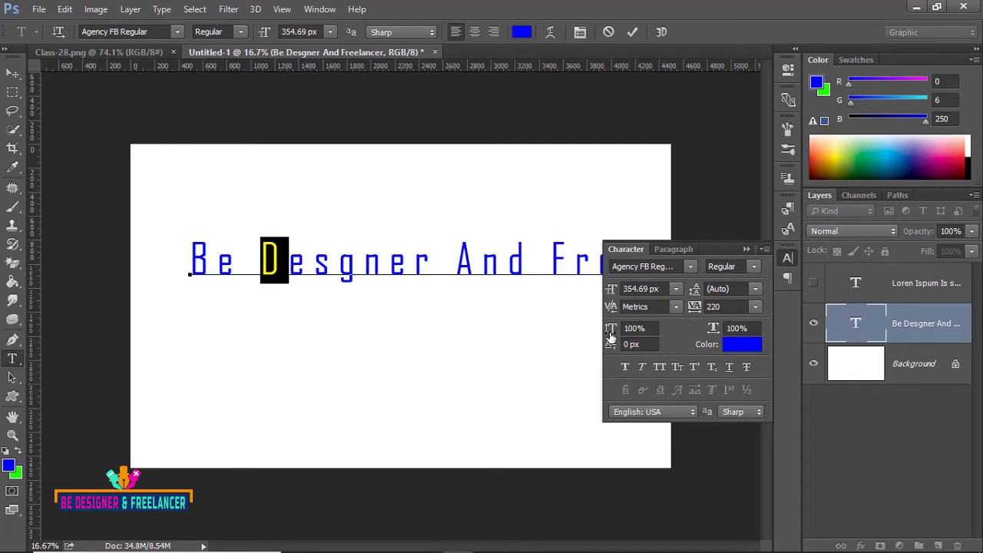
drag(612, 336, 704, 338)
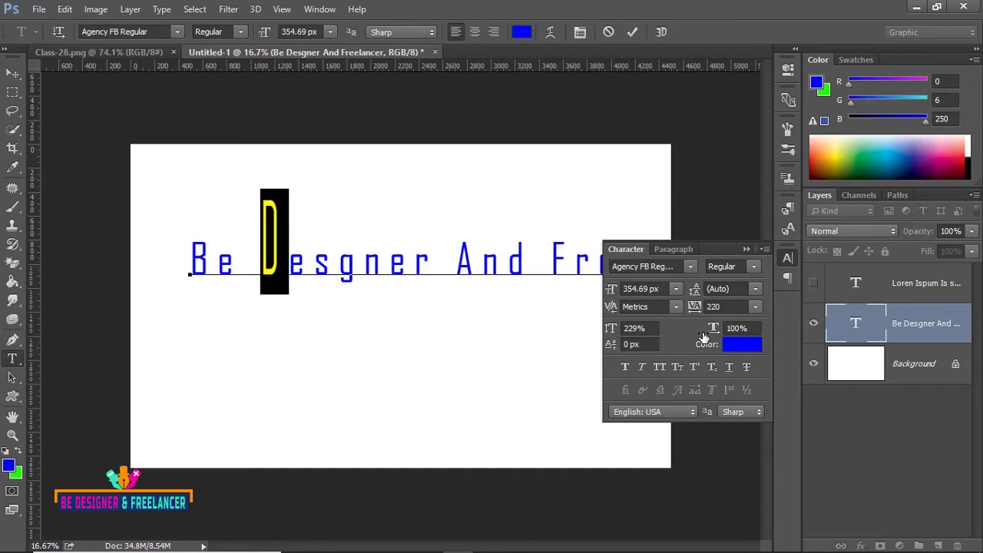
key(ctrl+z)
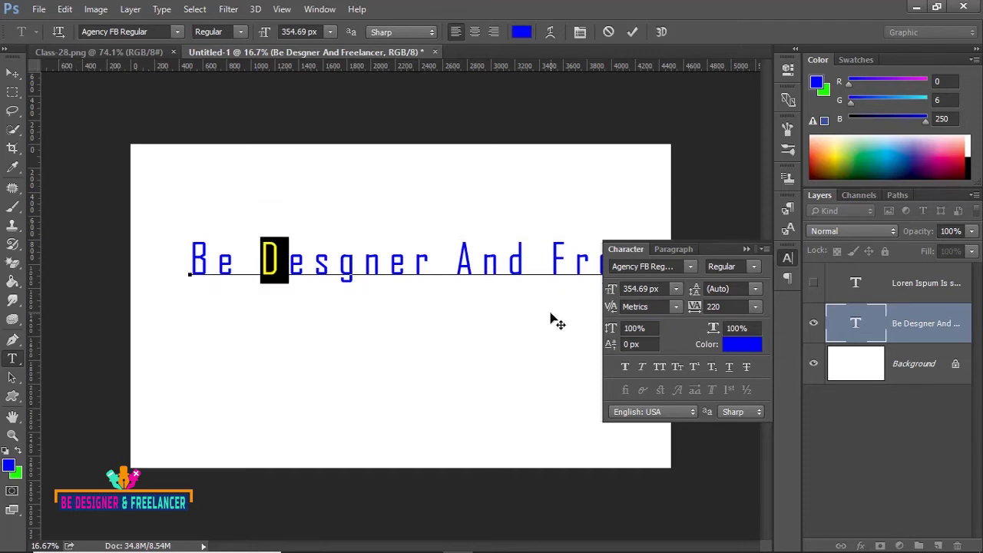
click(207, 256)
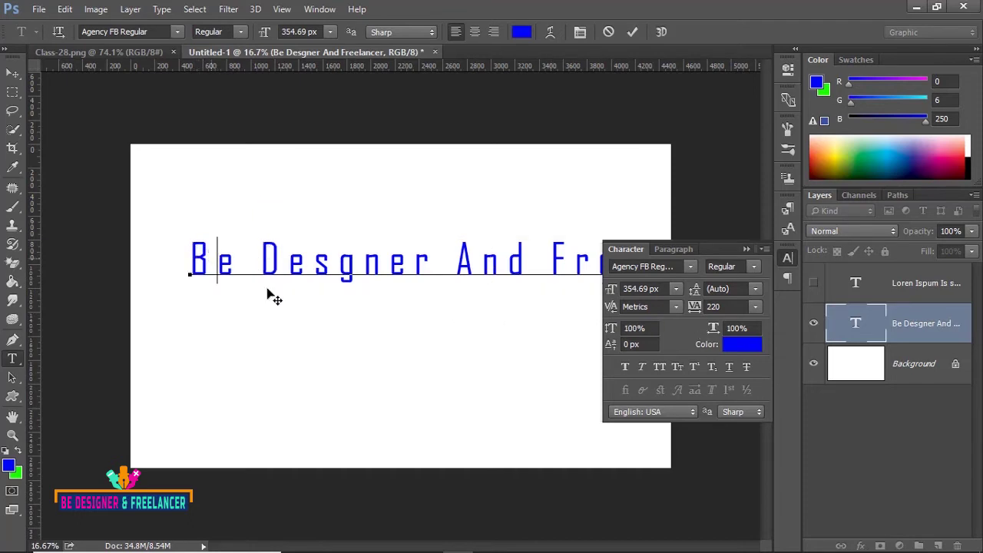
key(ctrl)
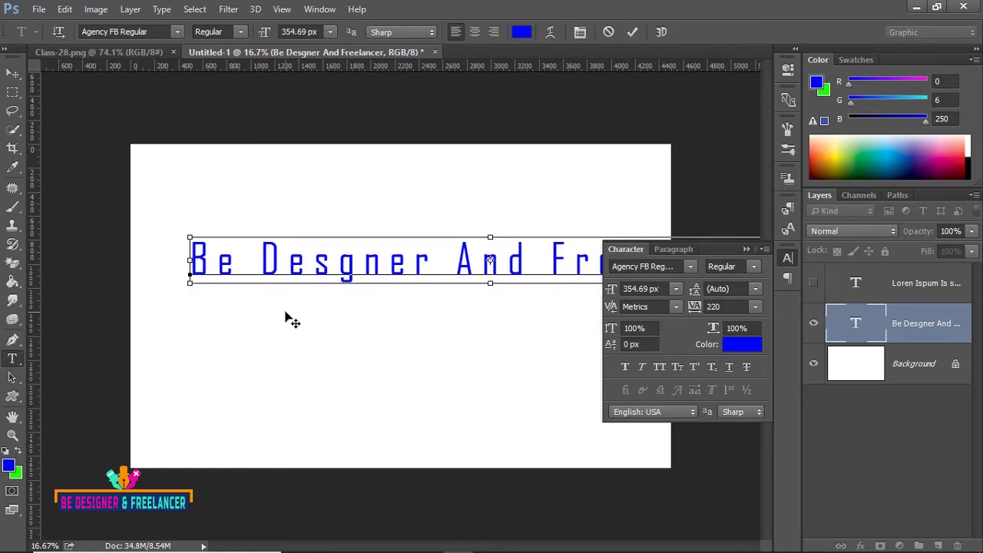
key(ctrl+a)
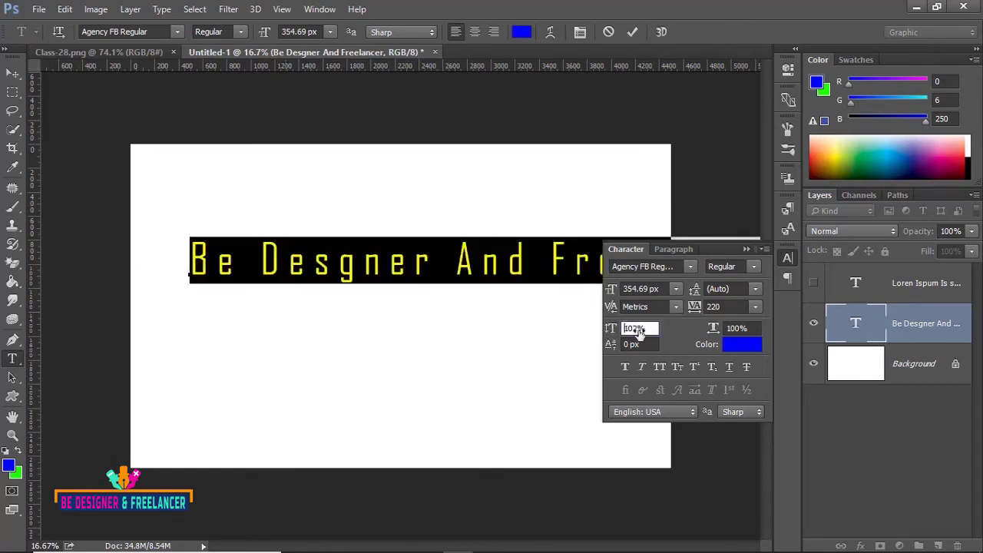
drag(609, 335, 620, 335)
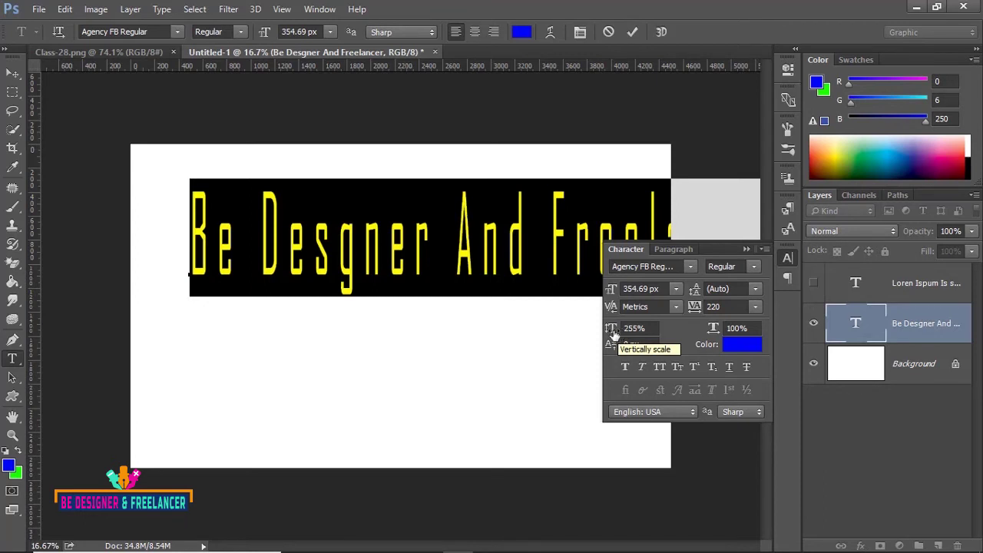
drag(619, 335, 541, 331)
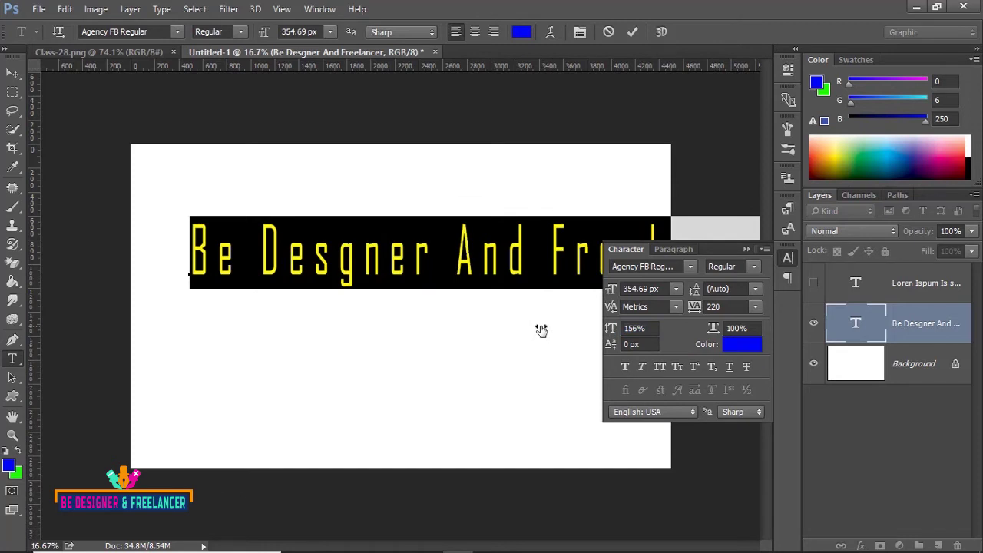
click(607, 329)
text(100)
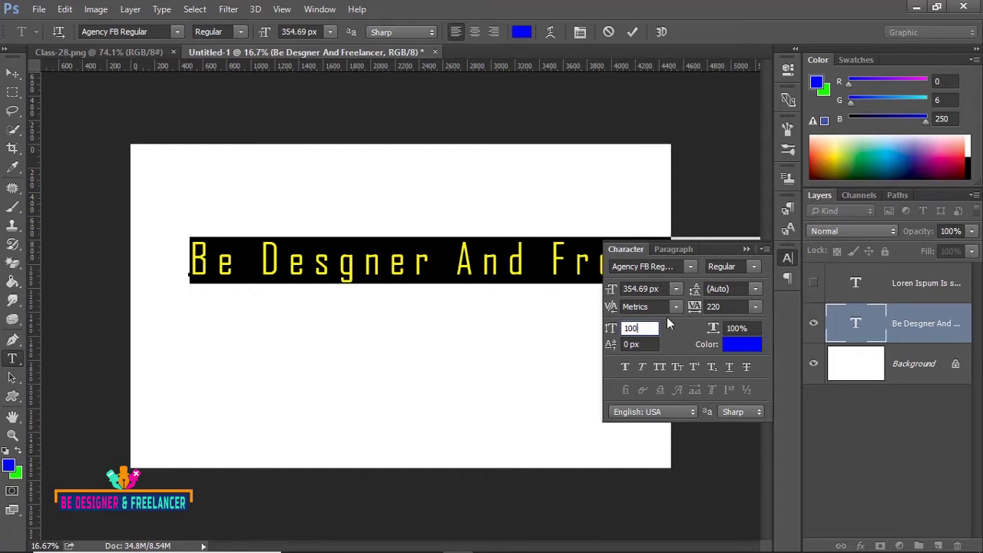
click(736, 329)
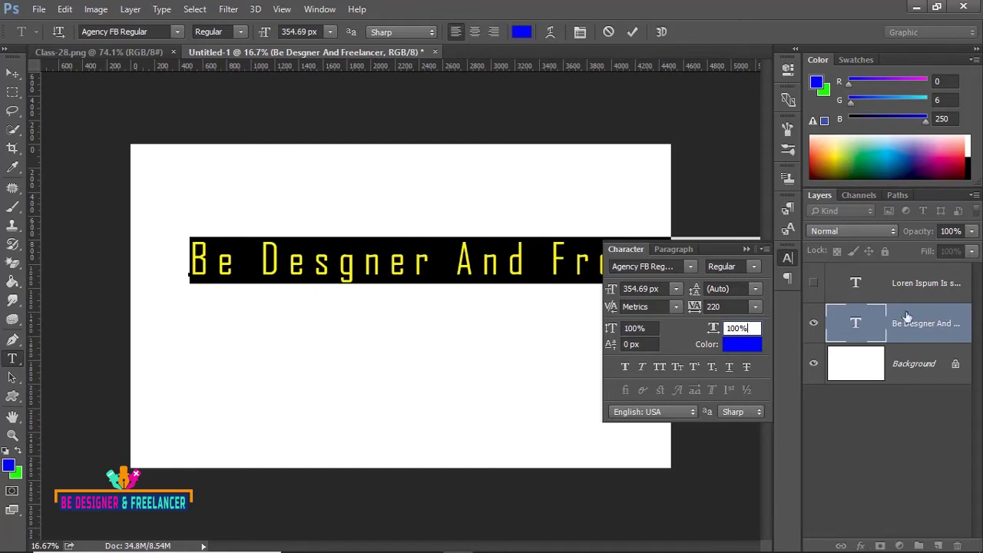
Make the heading vertical, move it up, and reset its horizontal scale to 100%
click(60, 35)
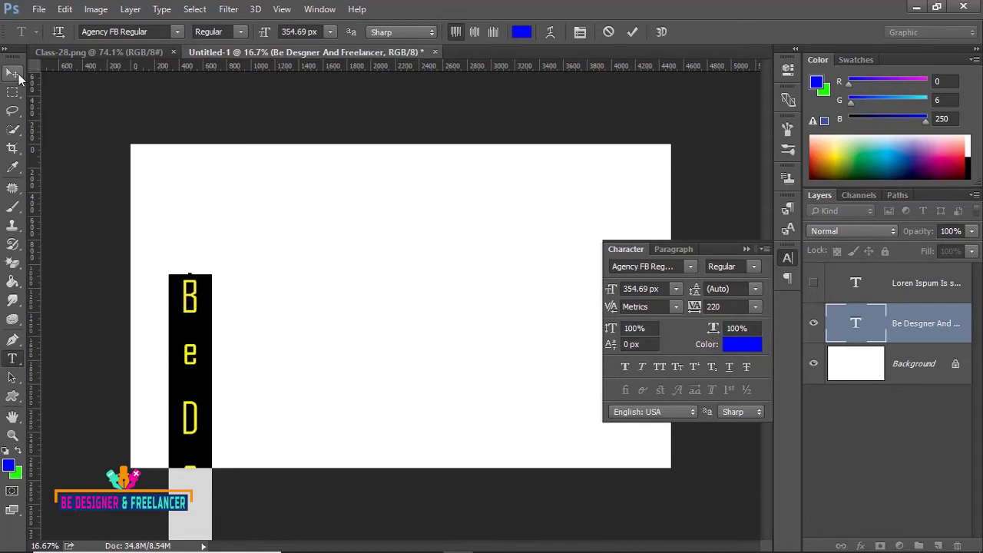
click(13, 73)
drag(190, 315, 204, 181)
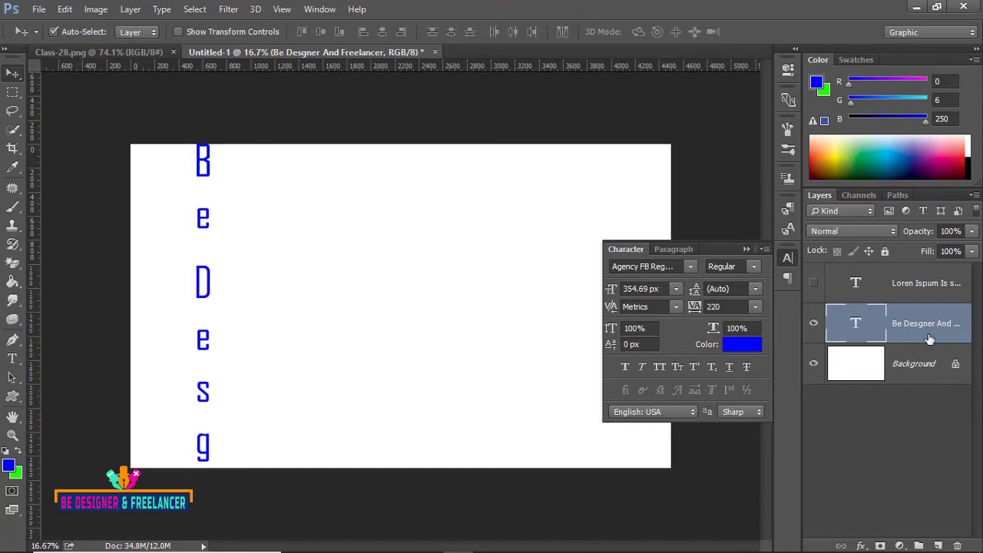
double_click(866, 323)
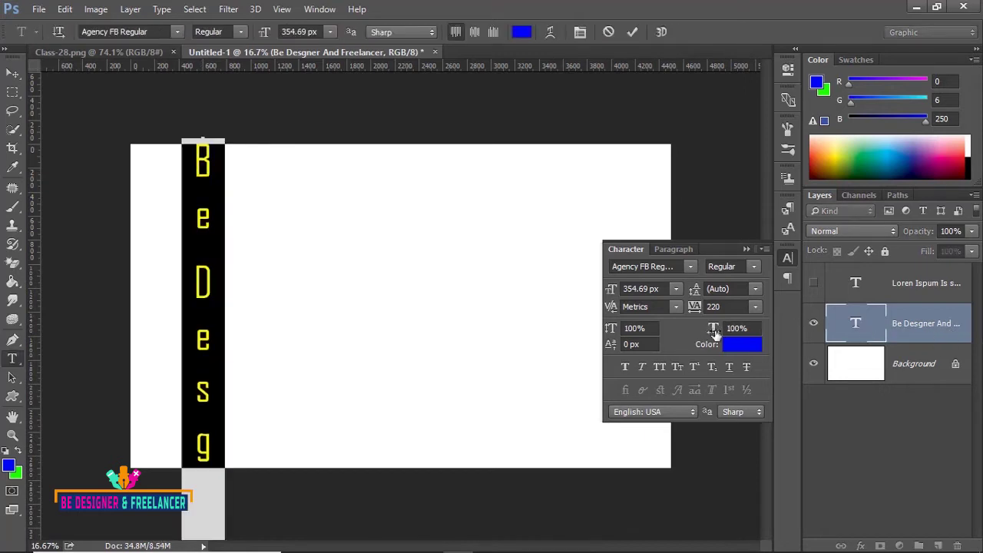
drag(715, 330, 842, 332)
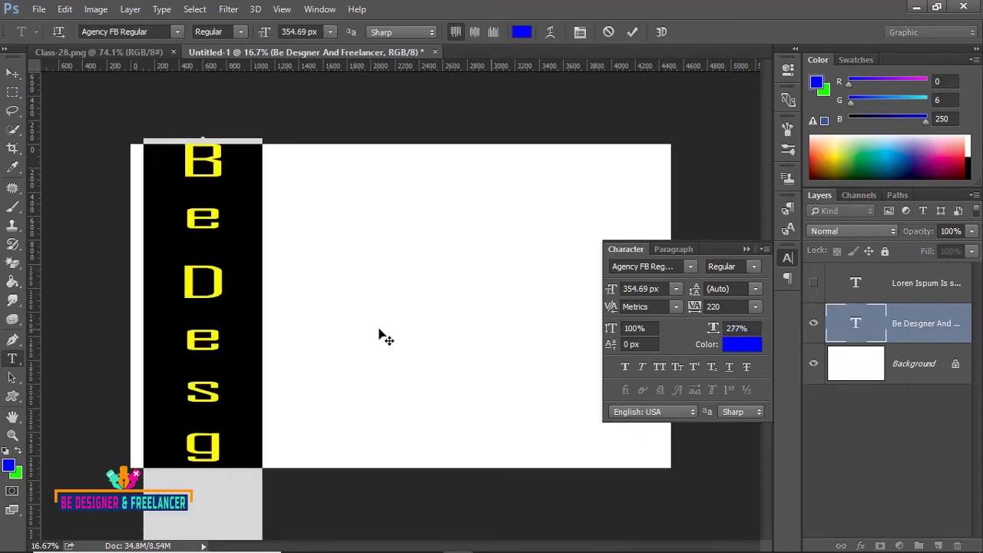
drag(714, 334, 650, 341)
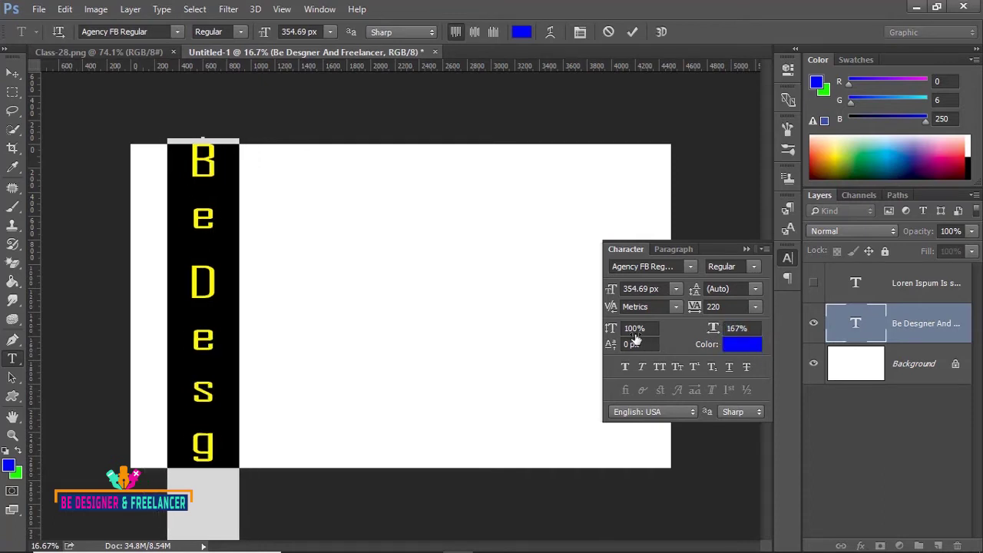
click(749, 328)
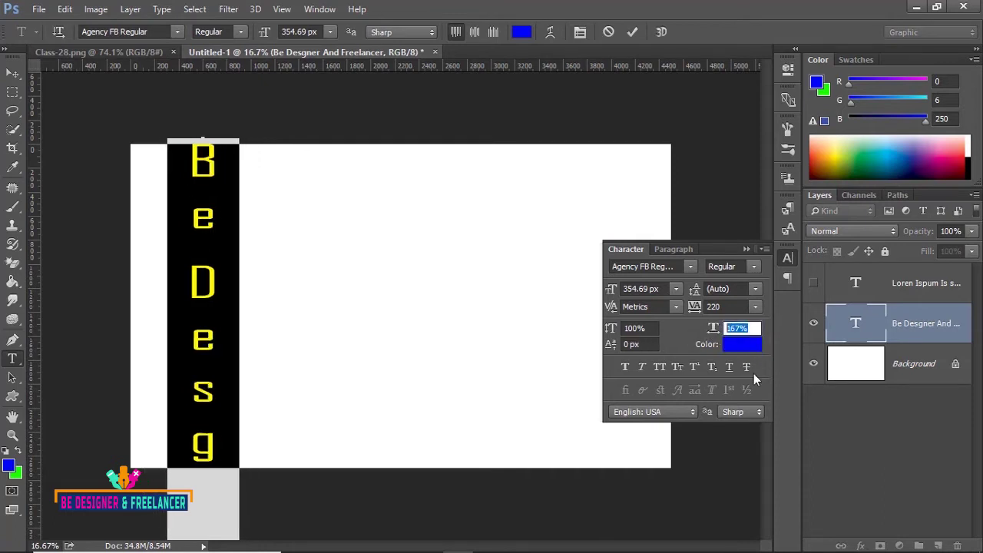
text(100)
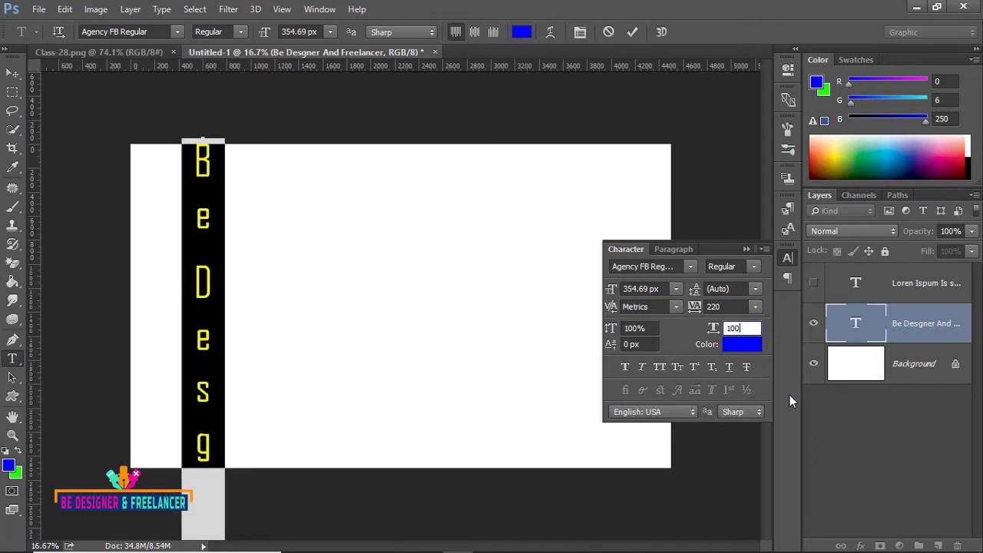
click(741, 307)
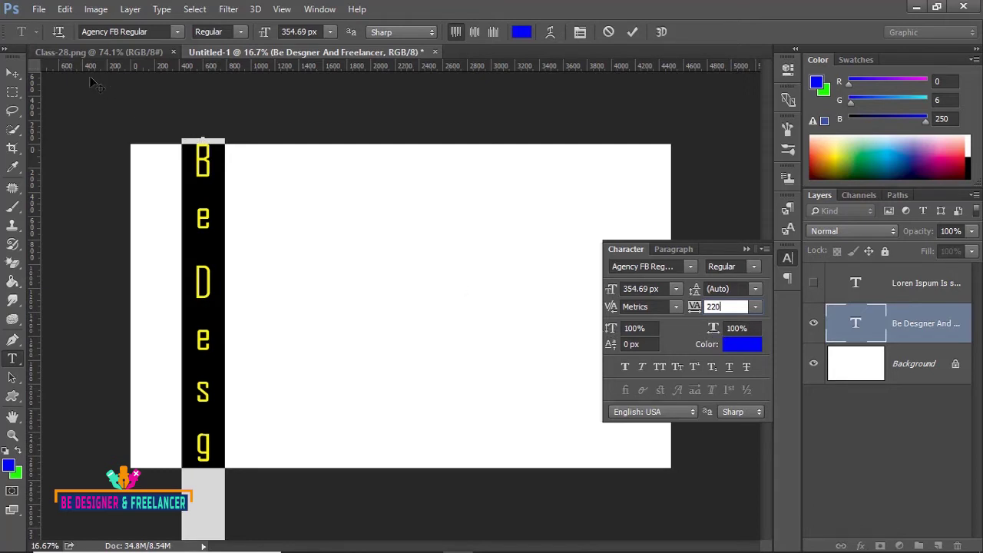
Switch the heading back to horizontal and move it to the canvas middle
click(59, 32)
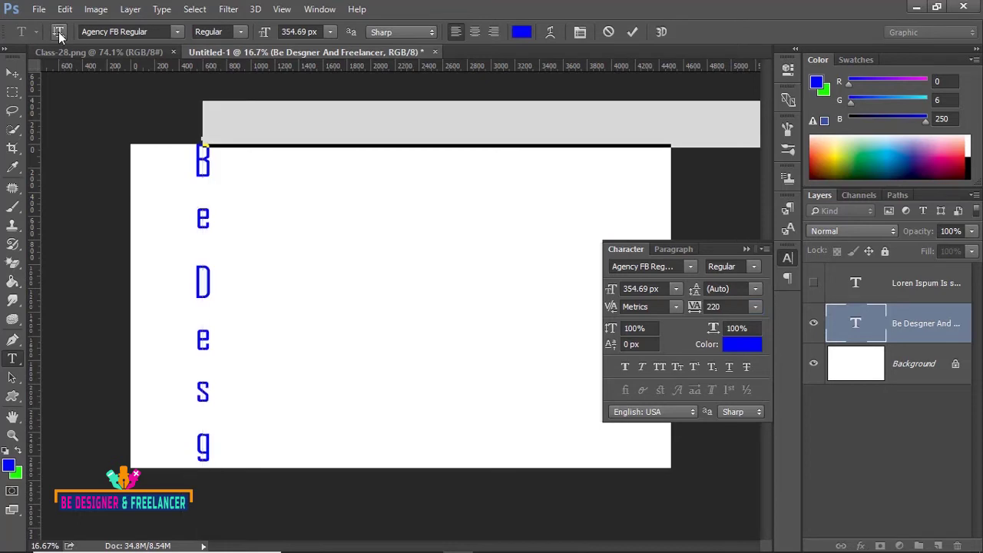
click(12, 73)
drag(353, 159, 310, 299)
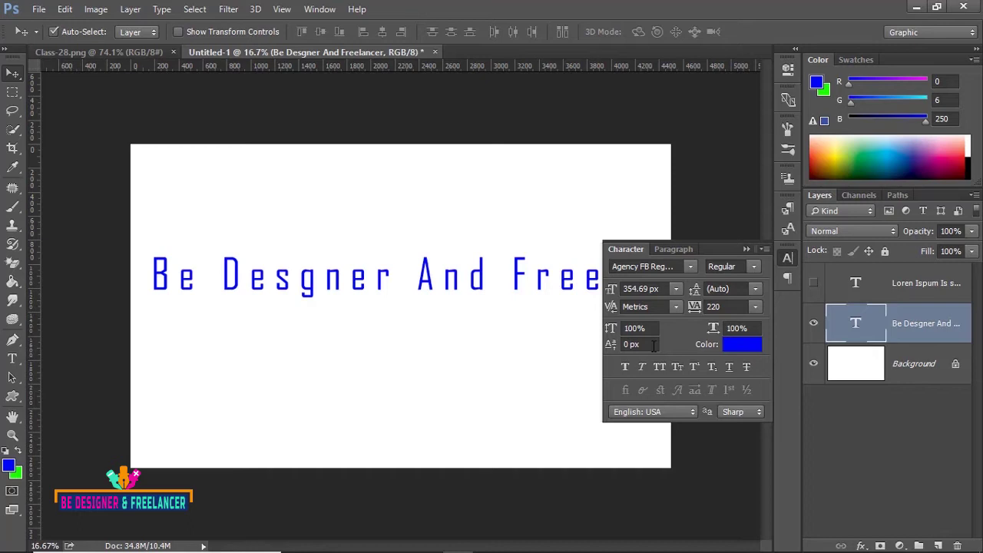
Show the Lorem Ipsum paragraph layer and hide the large heading layer
click(815, 283)
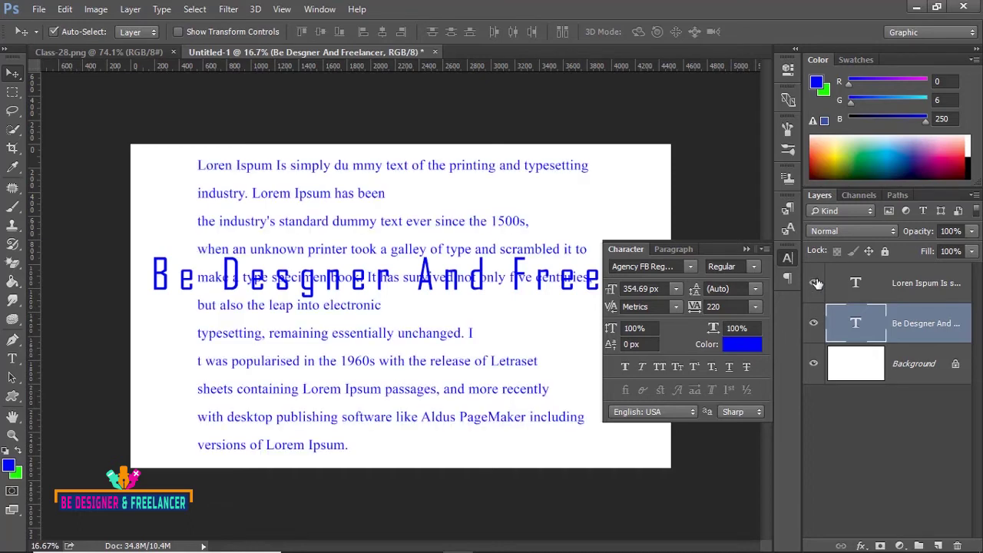
click(814, 324)
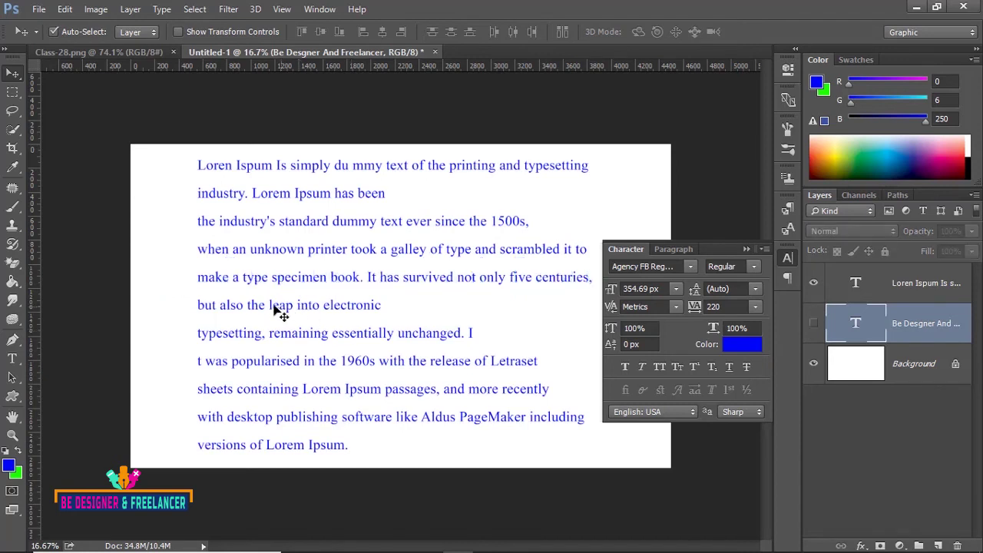
click(13, 359)
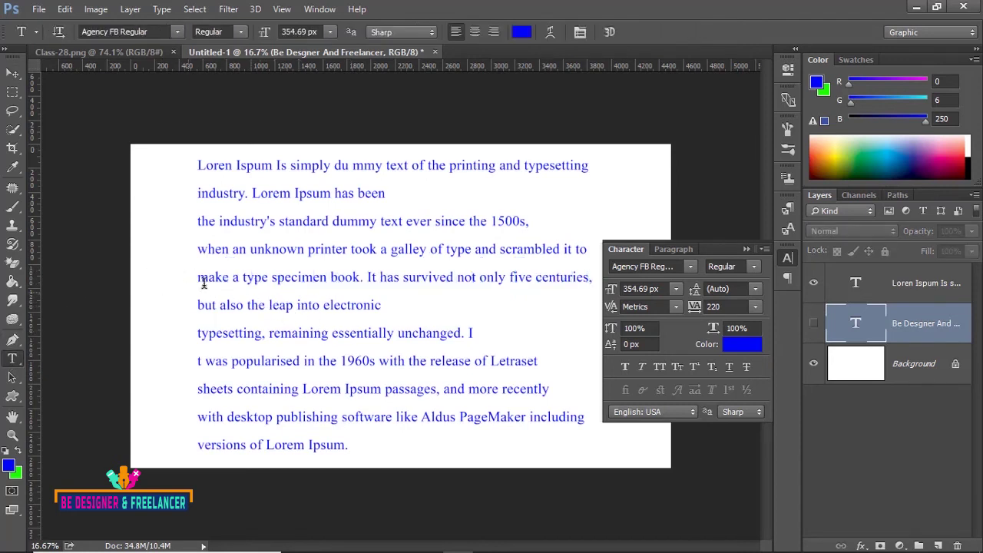
Drop the n in 'when' below the baseline with a -92 px baseline shift
drag(222, 249, 231, 248)
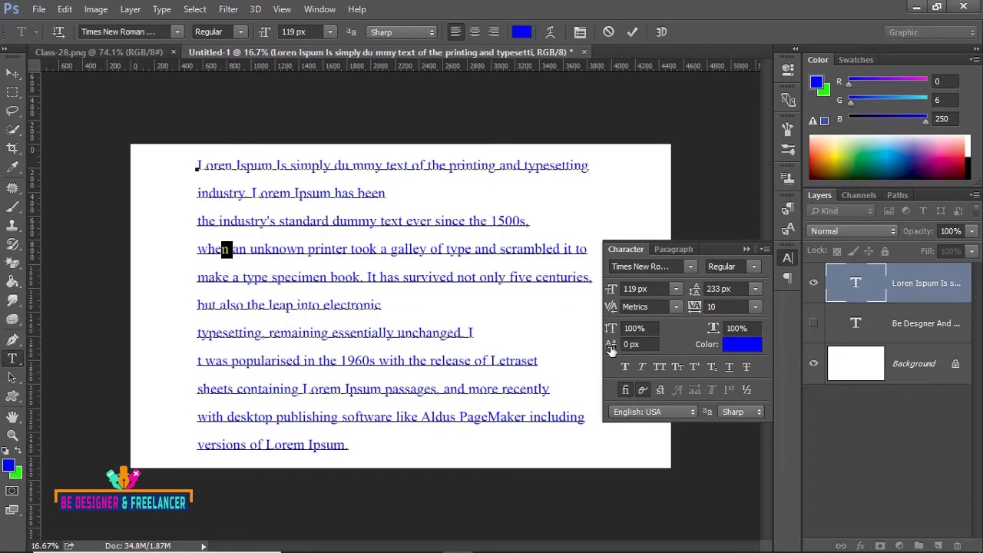
drag(612, 349, 718, 350)
drag(613, 350, 507, 350)
drag(615, 347, 546, 350)
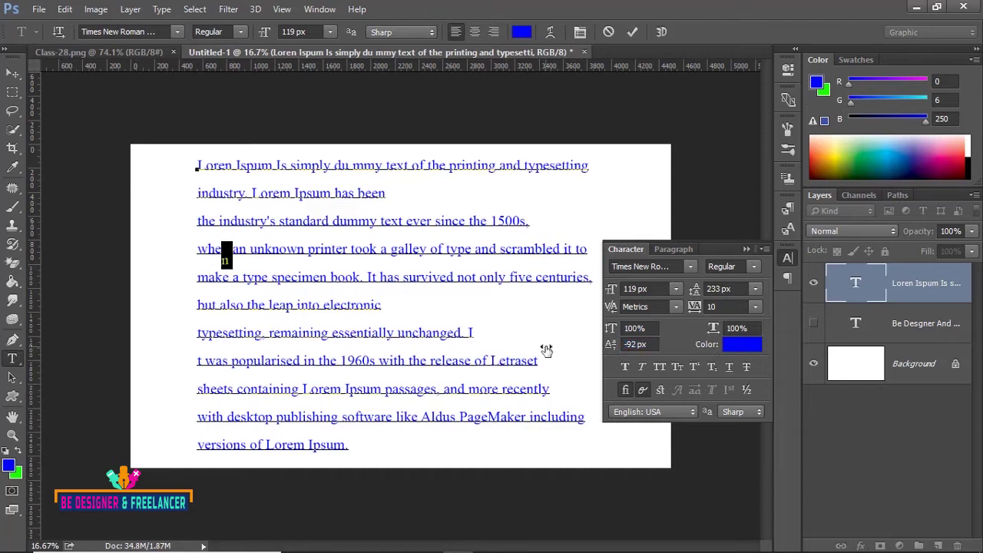
click(814, 286)
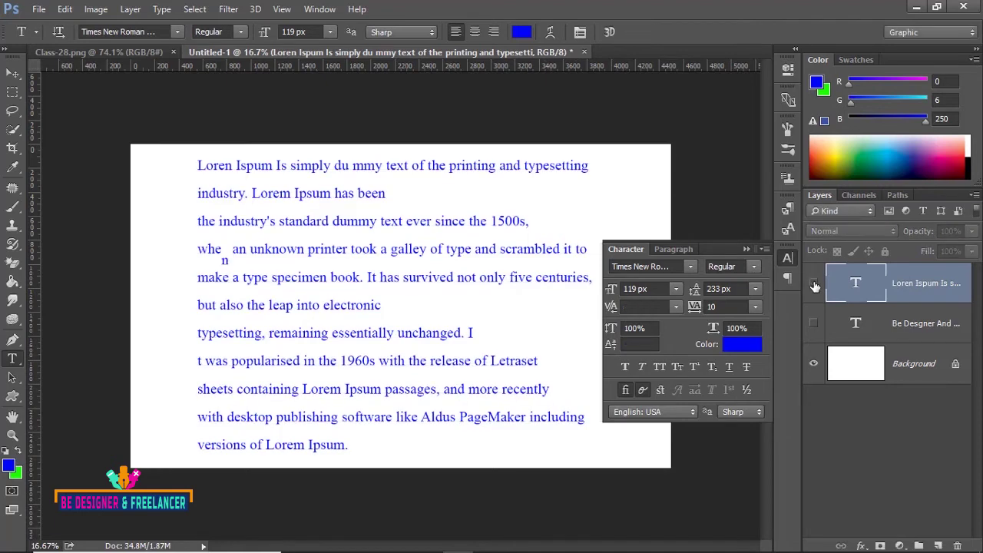
click(814, 286)
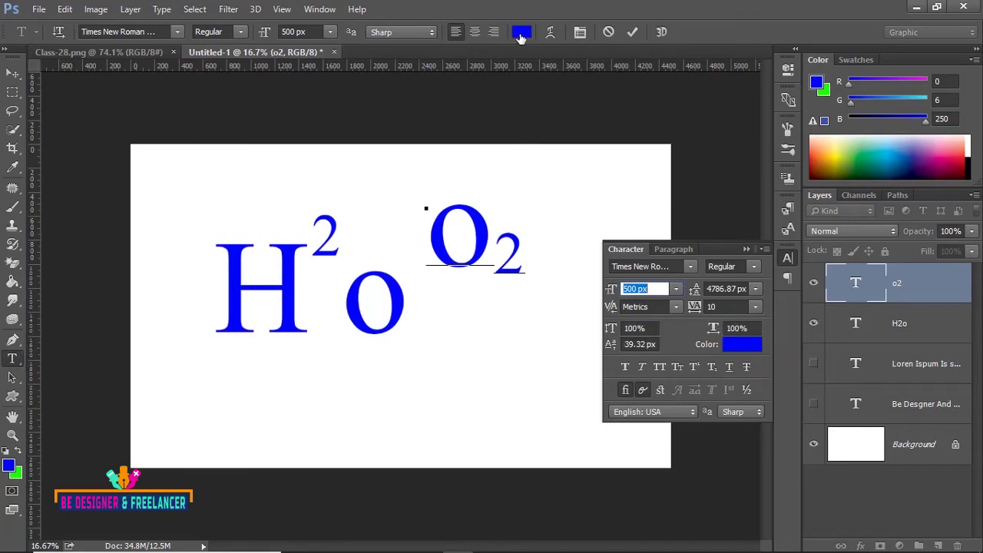
Open the text colour picker and cancel it, leaving the colour unchanged
click(734, 350)
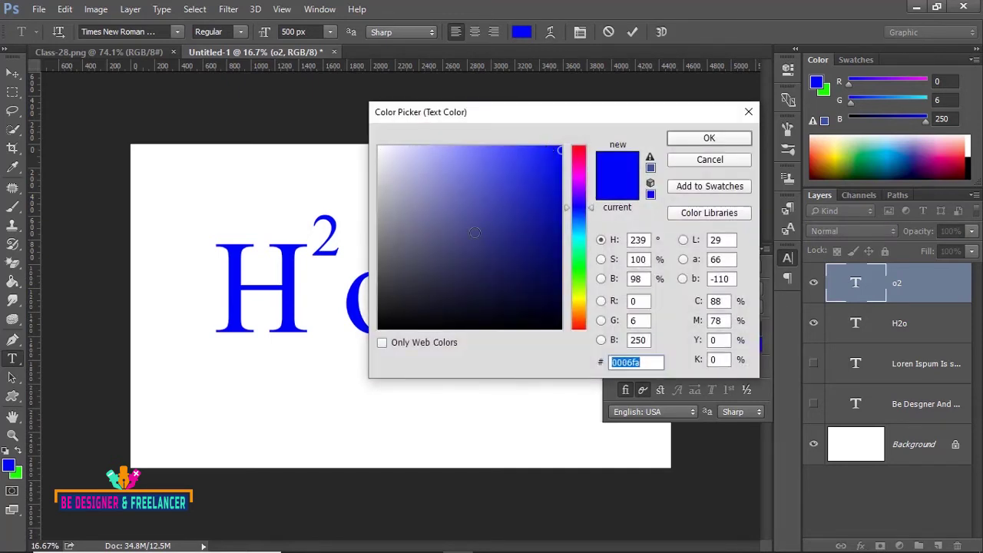
click(702, 162)
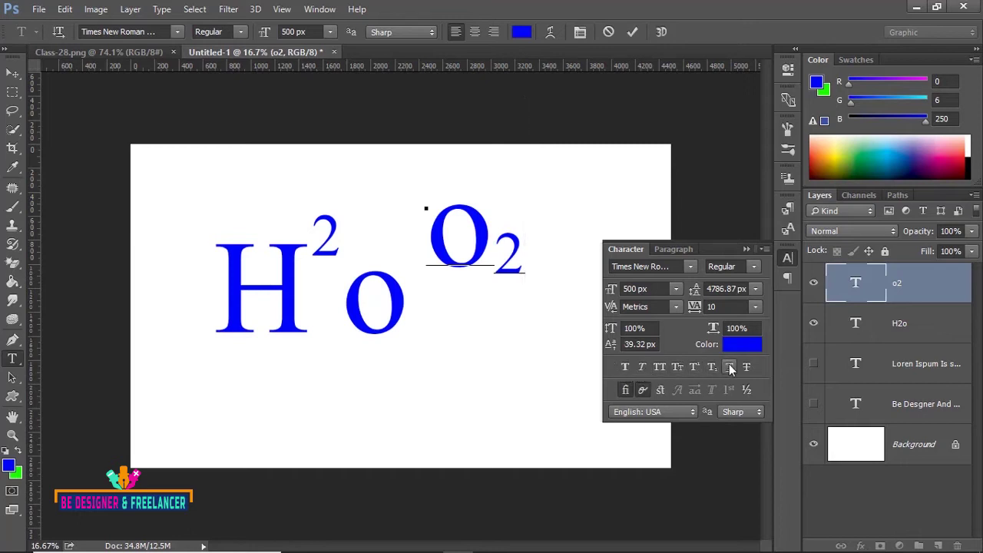
Hide the o2 and H2o layers and show the Be Desgner And Freelancer layer
click(814, 283)
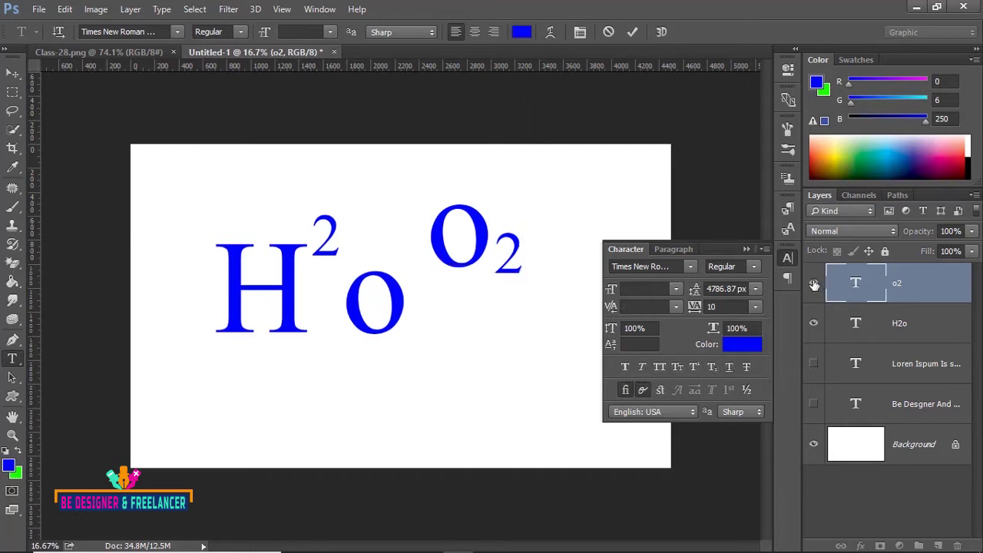
click(815, 323)
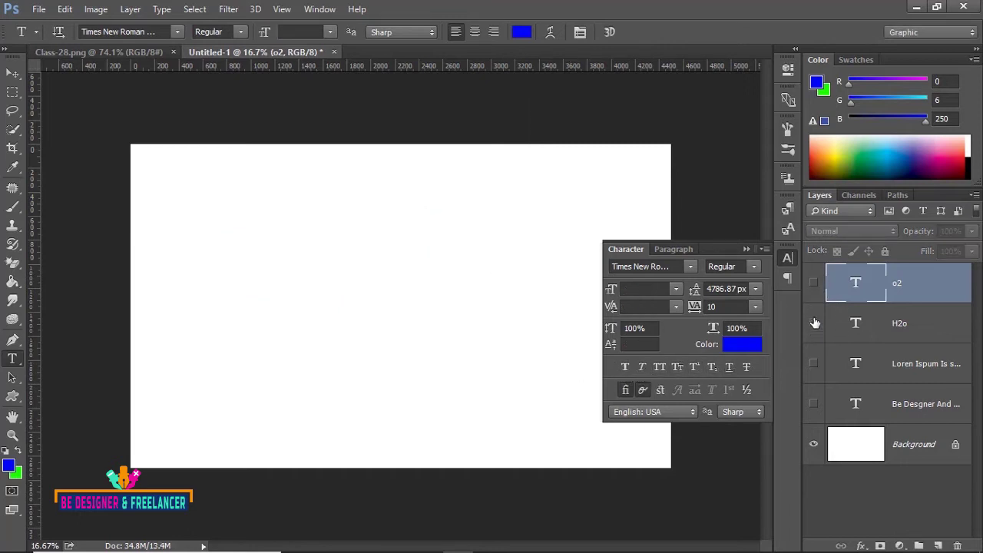
click(814, 403)
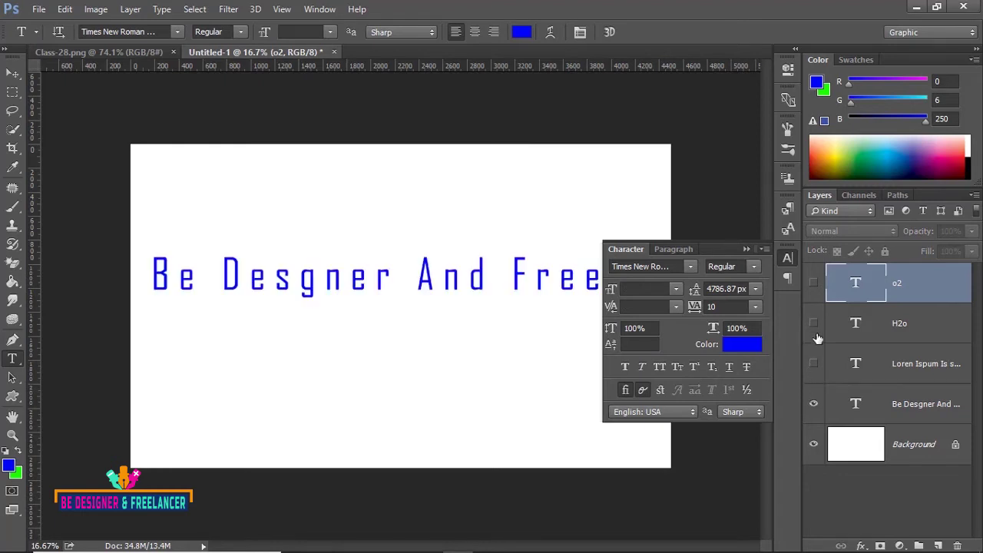
Select the whole headline and set its tracking to 0
click(153, 267)
drag(154, 269, 603, 275)
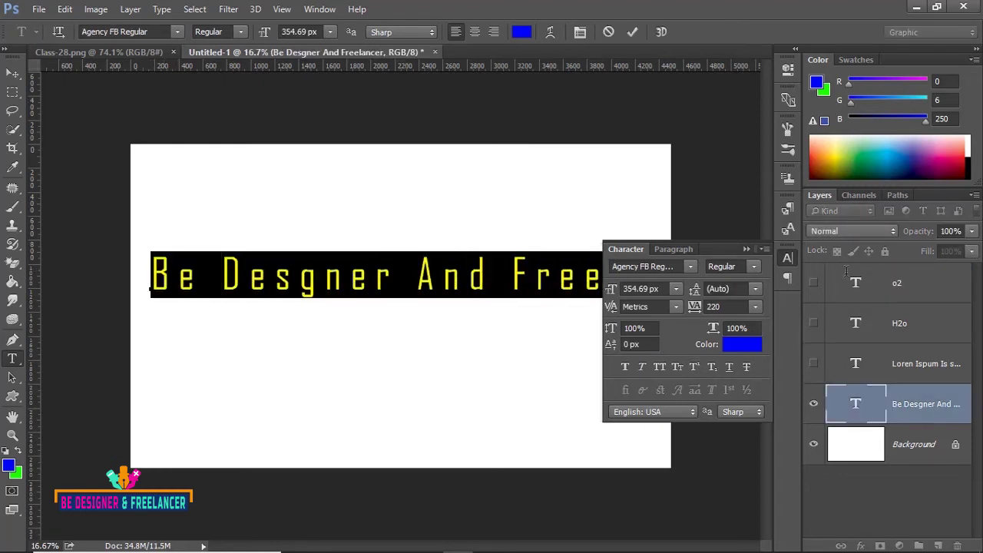
mouse_move(696, 315)
mouse_down()
mouse_move(678, 313)
mouse_move(726, 308)
mouse_up()
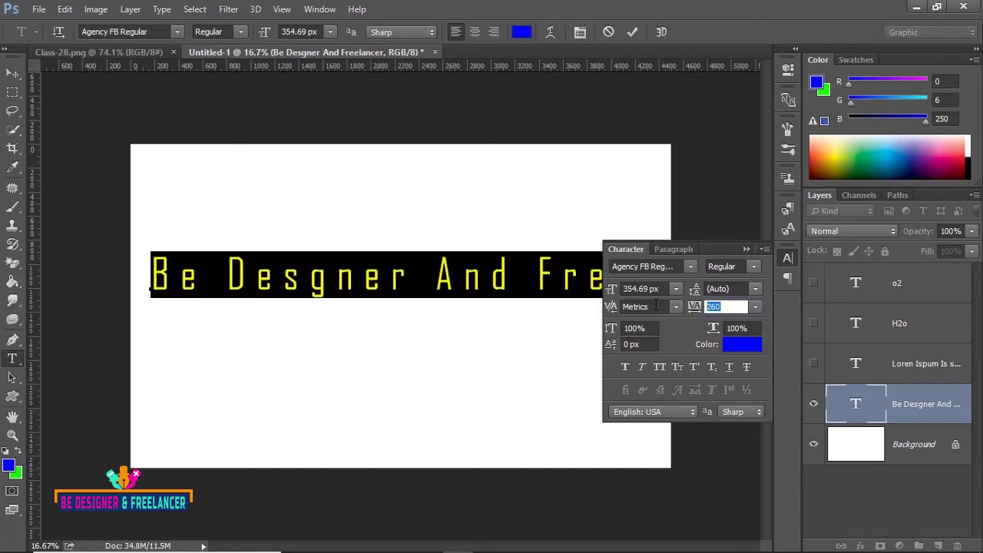
click(756, 307)
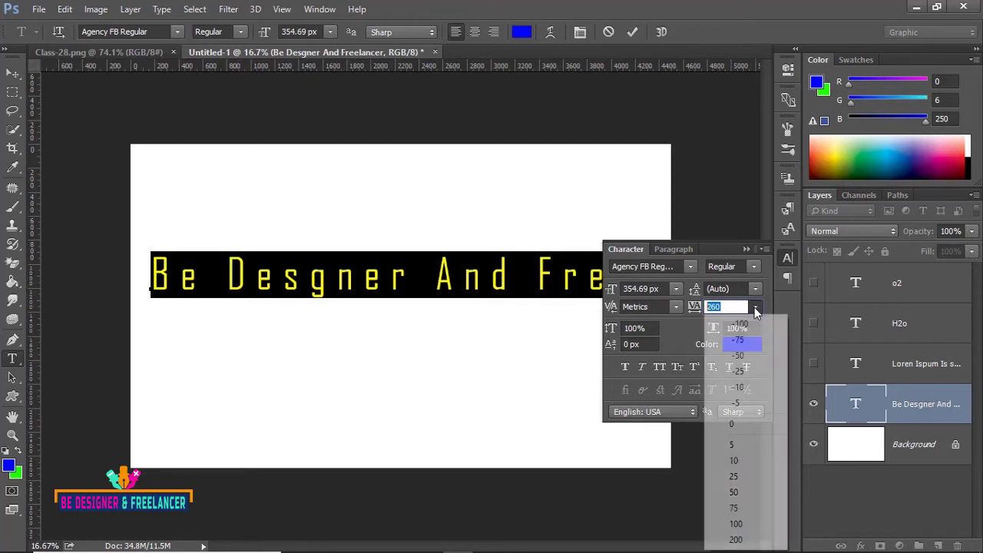
click(743, 425)
click(473, 284)
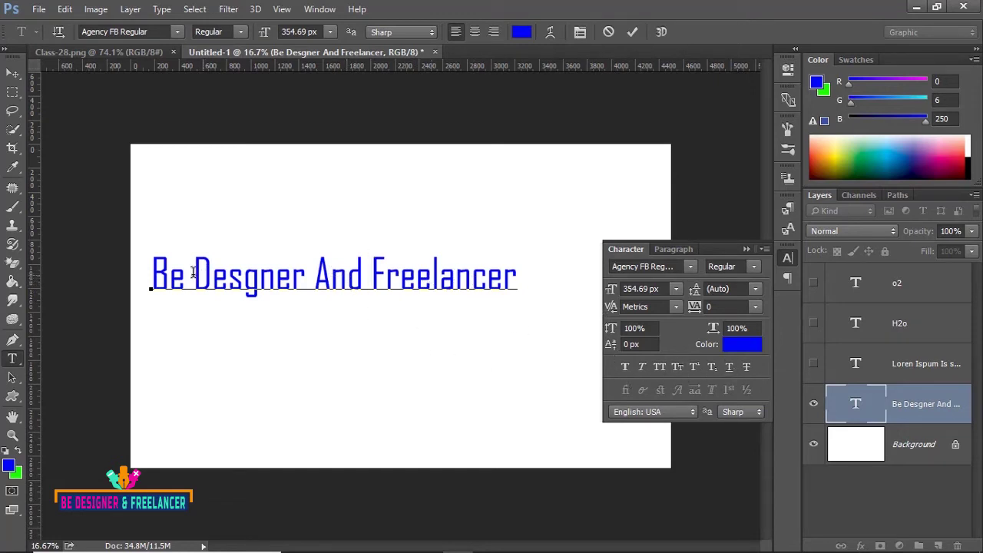
click(156, 269)
drag(156, 269, 528, 277)
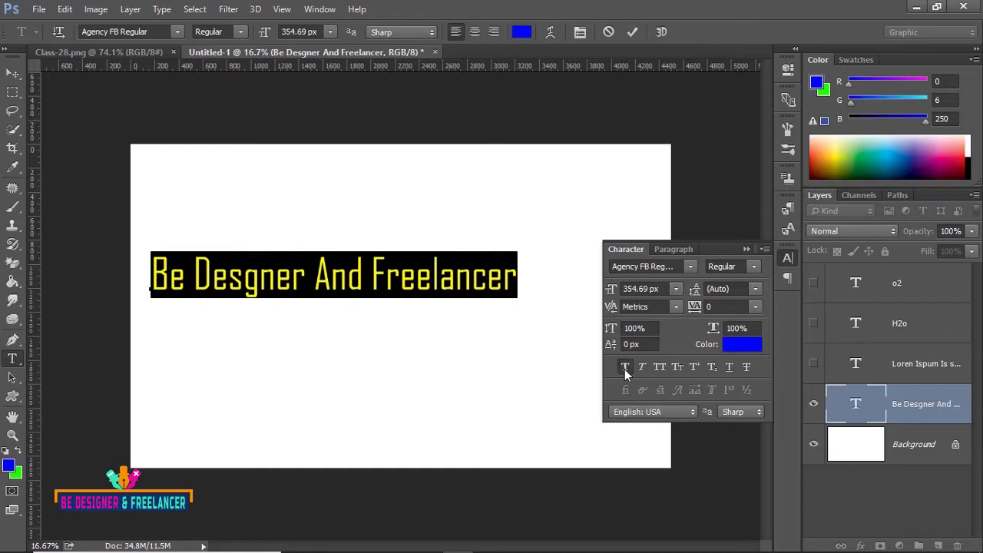
Toggle Faux Bold on the selected headline and turn it back off
click(625, 367)
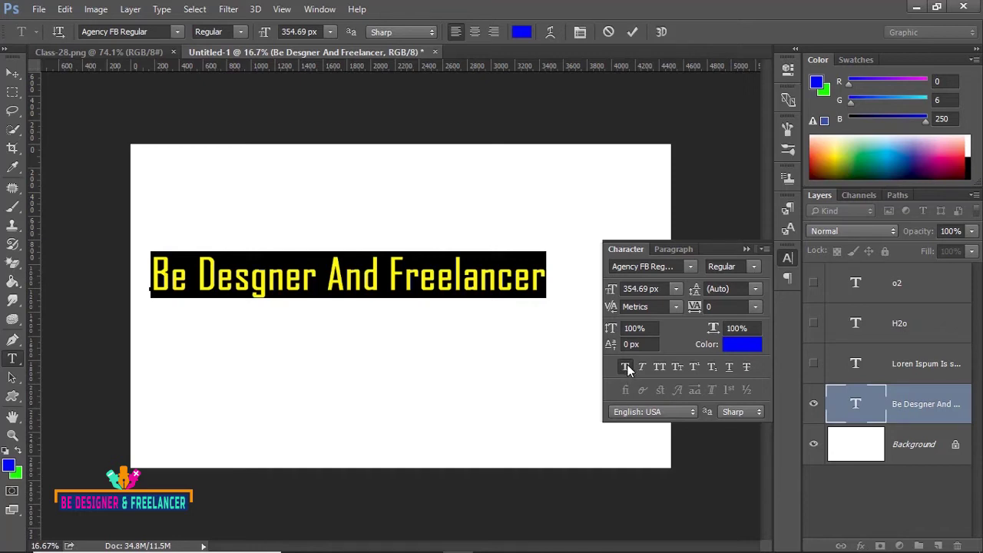
click(627, 371)
click(627, 367)
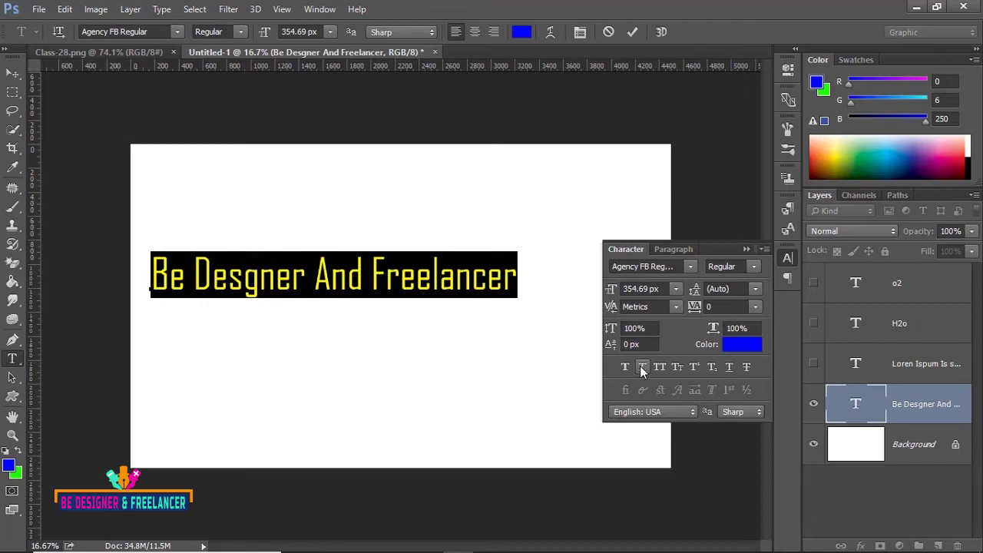
Try Faux Italic and All Caps on the headline, then turn both off again
click(640, 366)
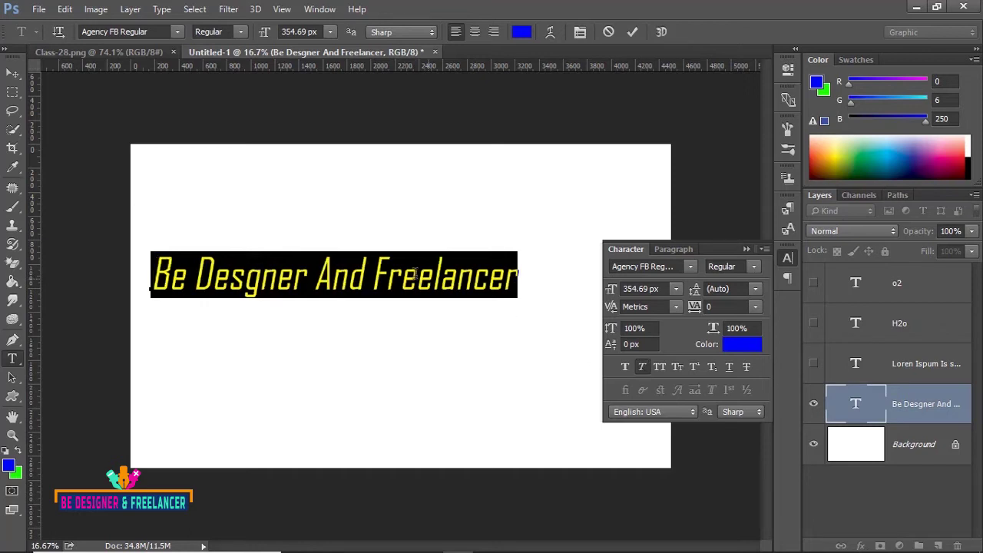
click(642, 365)
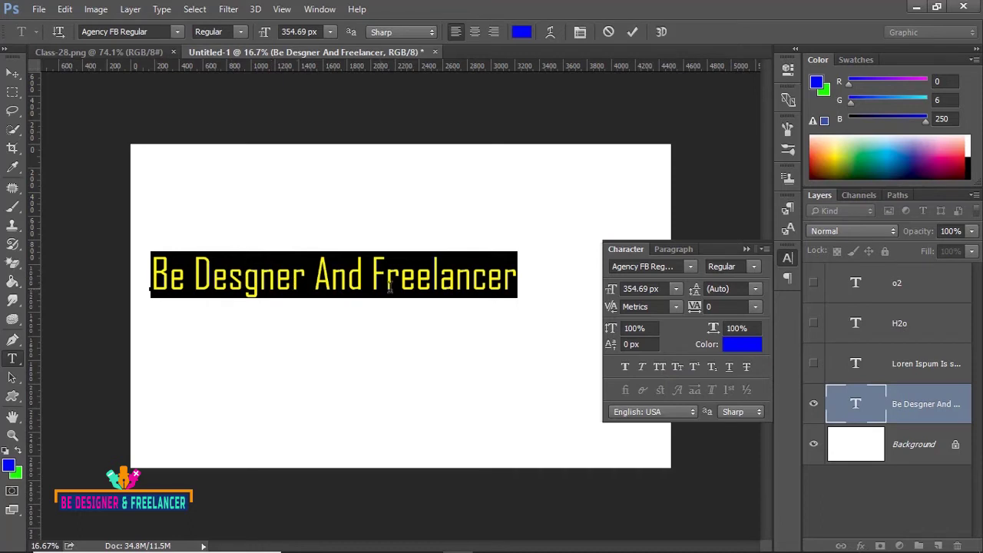
mouse_move(171, 278)
mouse_down()
mouse_move(136, 270)
mouse_move(545, 295)
mouse_up()
click(173, 276)
click(660, 367)
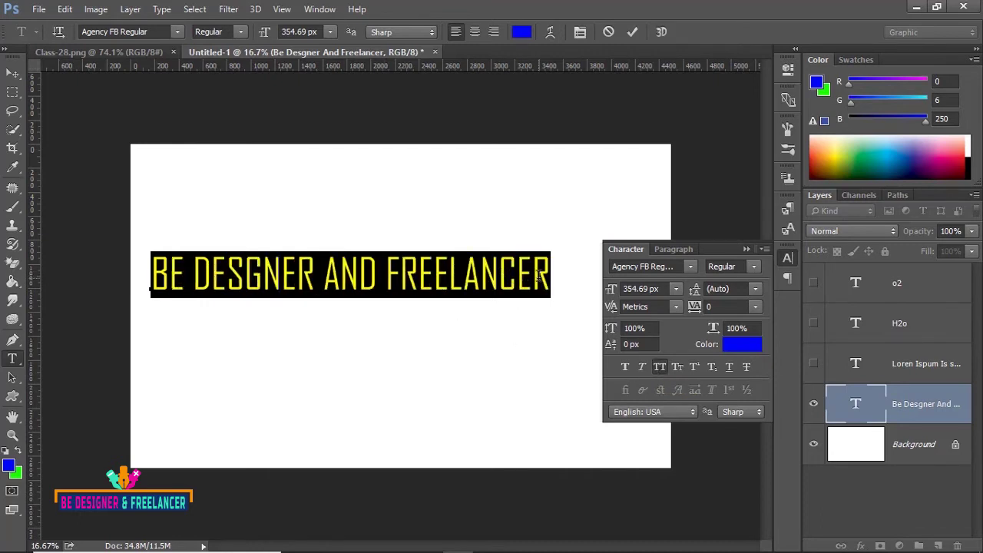
click(659, 367)
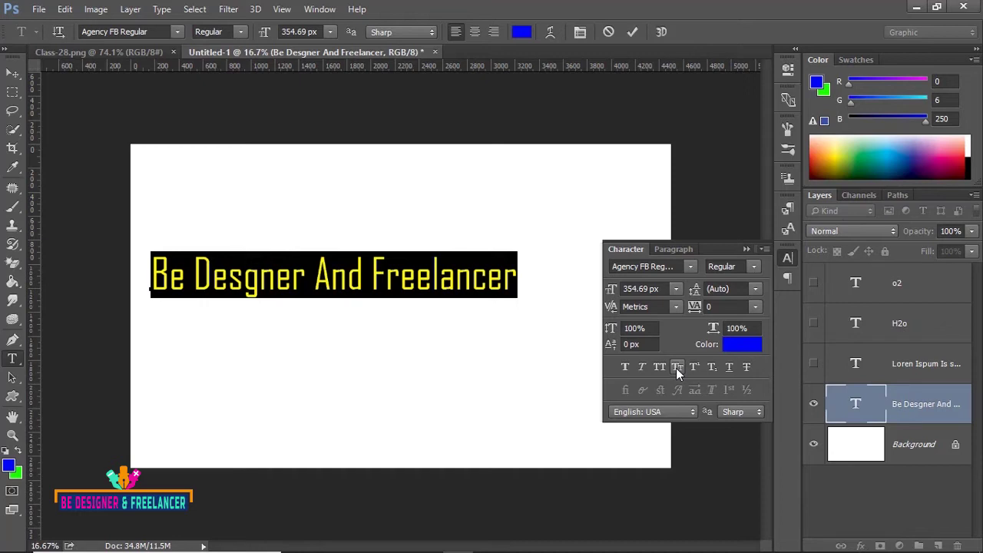
Select the whole 'Be Desgner And Freelancer' headline and apply Small Caps
click(230, 275)
mouse_move(169, 275)
mouse_down()
mouse_move(148, 275)
mouse_move(315, 281)
mouse_up()
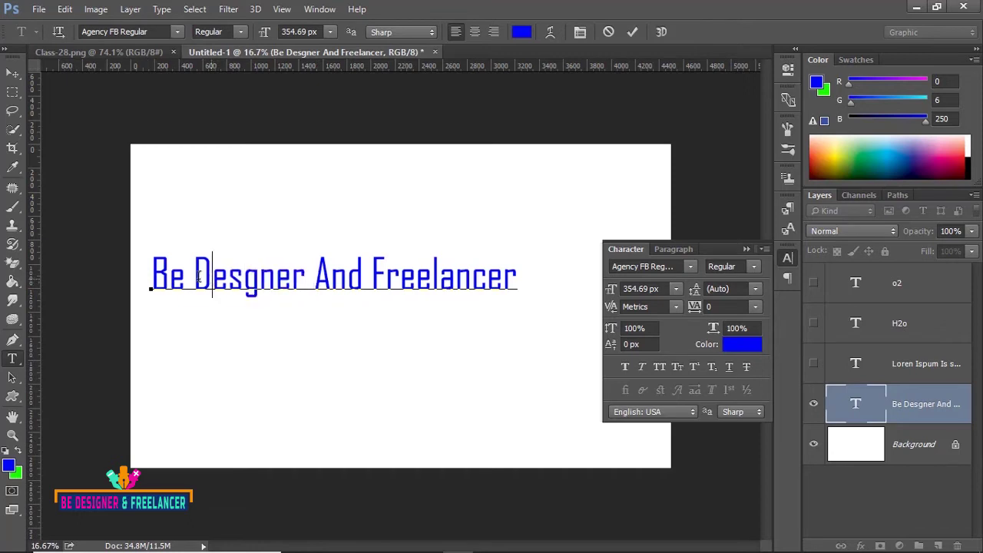
drag(212, 277, 194, 277)
drag(331, 278, 305, 278)
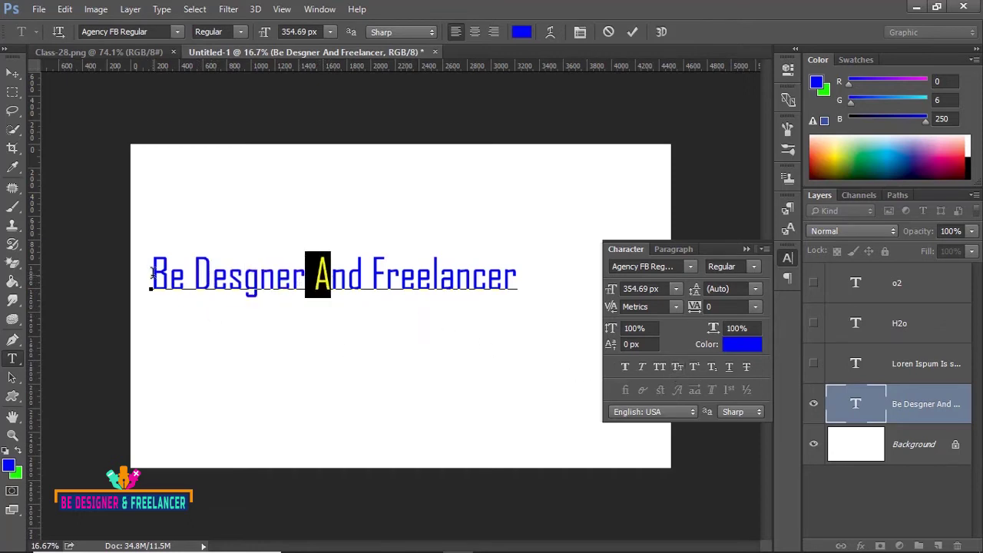
drag(152, 277, 545, 284)
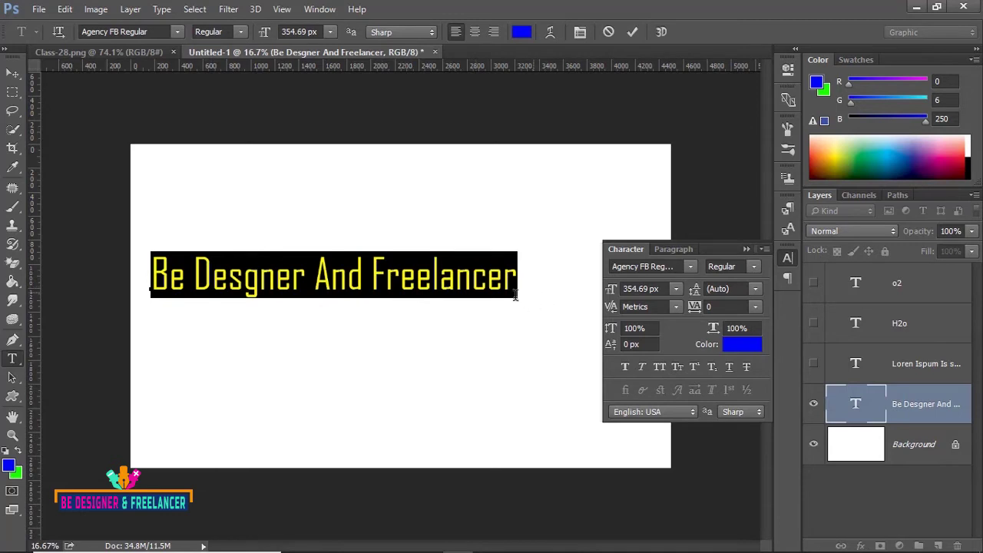
drag(387, 277, 520, 278)
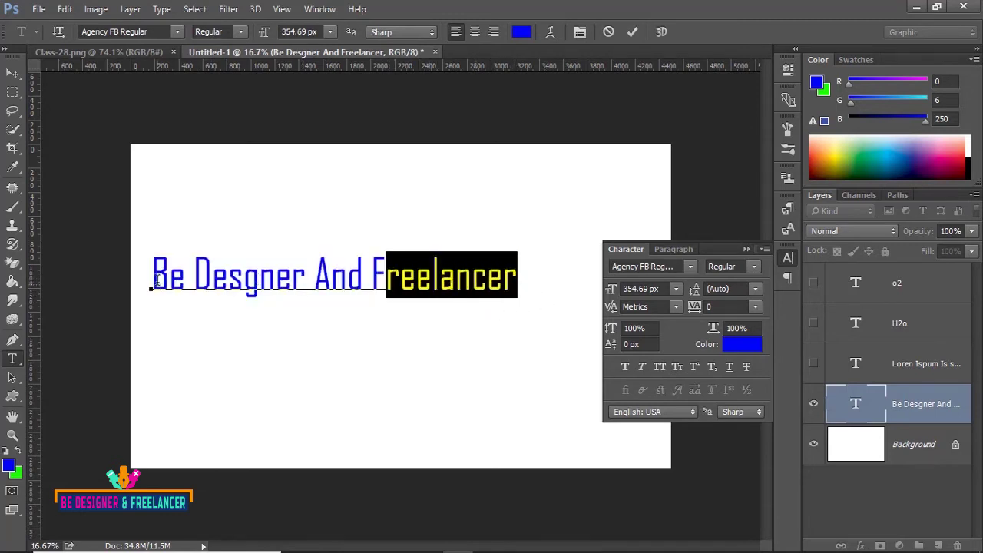
double_click(157, 281)
drag(304, 278, 529, 280)
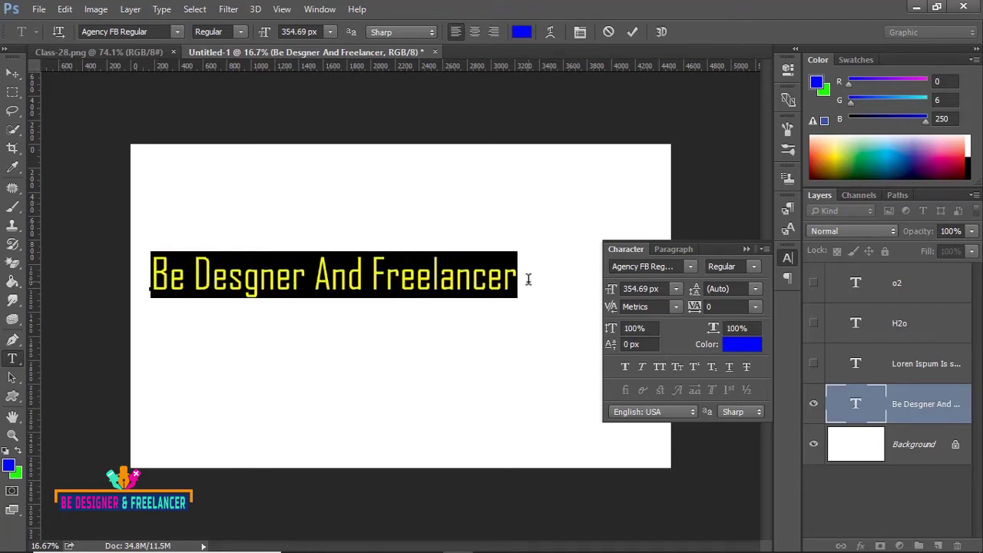
click(678, 367)
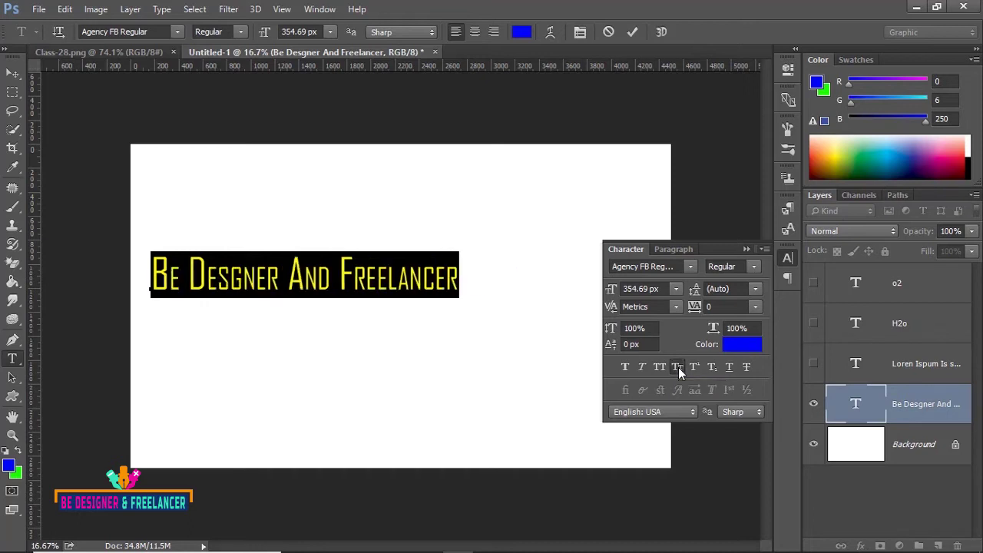
Reselect the headline and turn Small Caps off, restoring mixed case
click(151, 275)
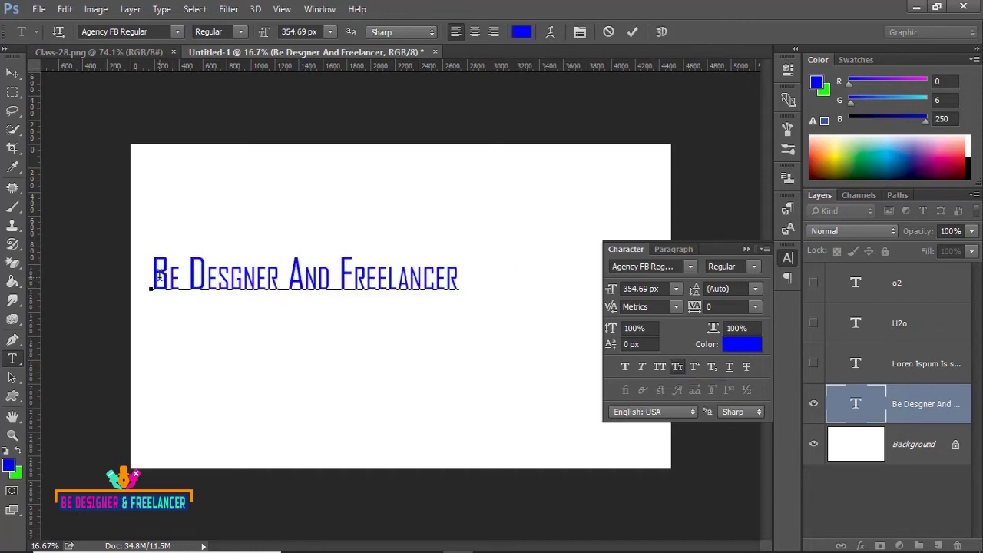
drag(151, 274, 462, 275)
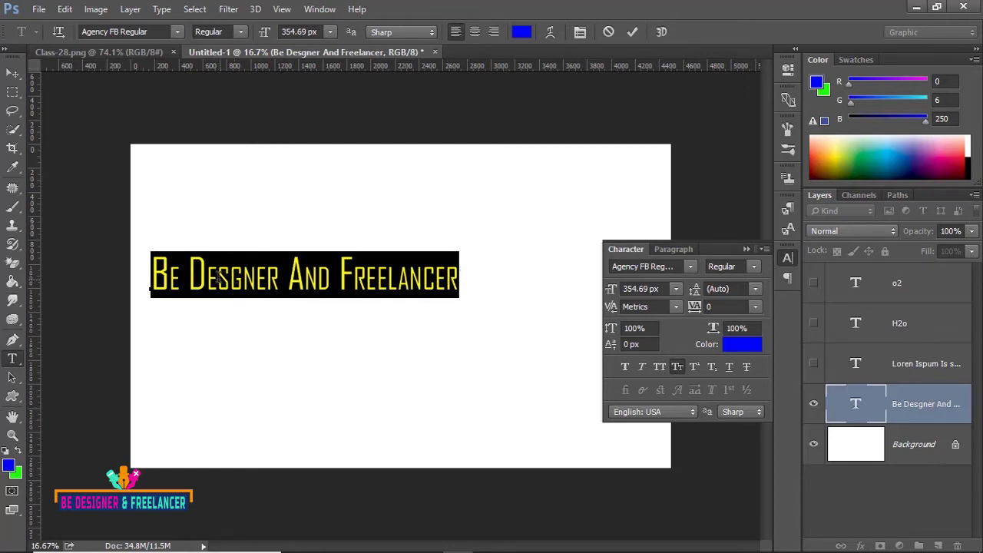
drag(213, 277, 282, 276)
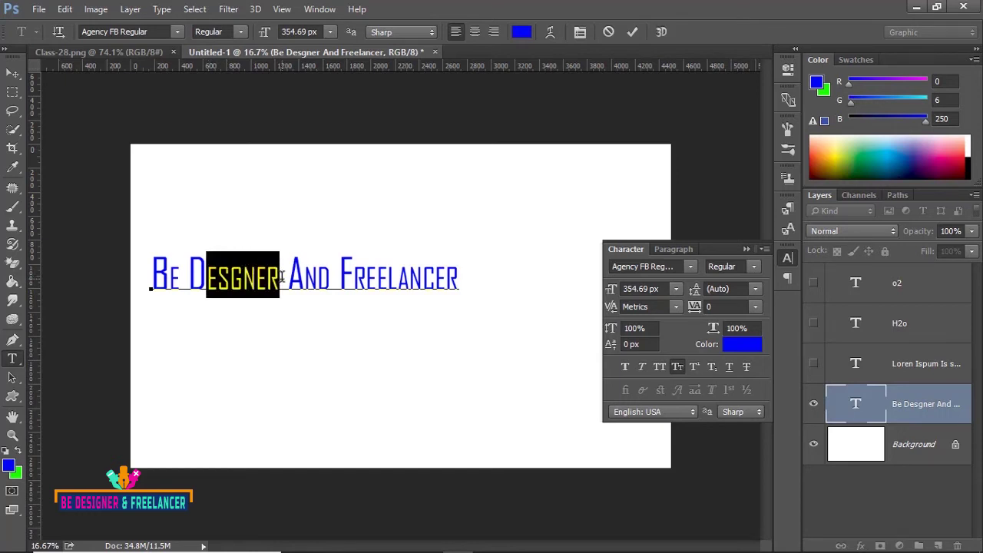
drag(168, 276, 192, 275)
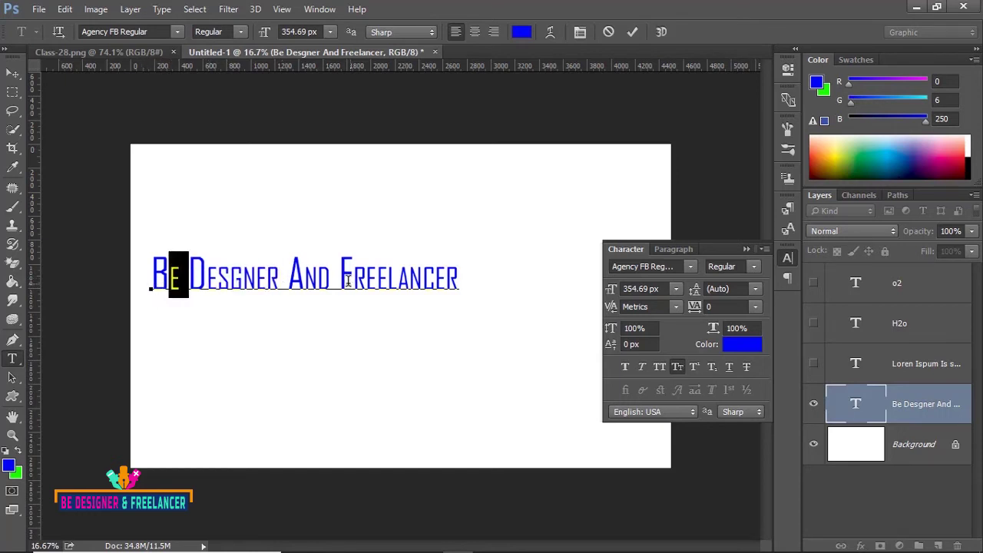
drag(354, 278, 290, 276)
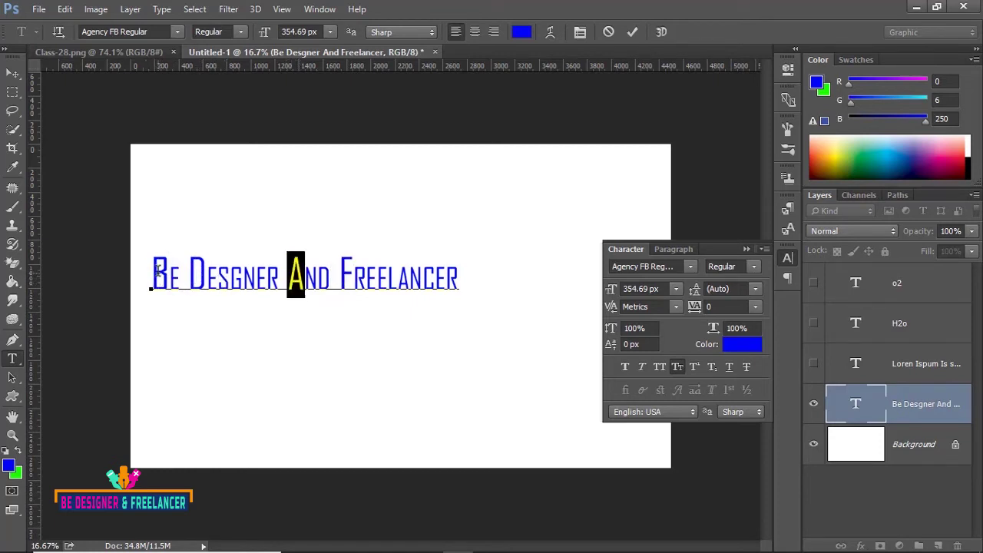
drag(150, 278, 460, 277)
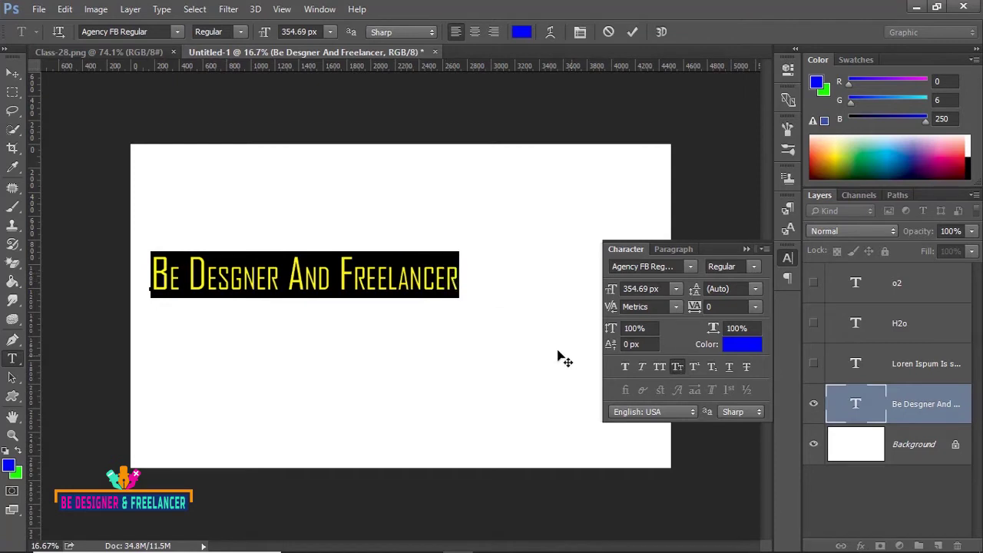
click(679, 367)
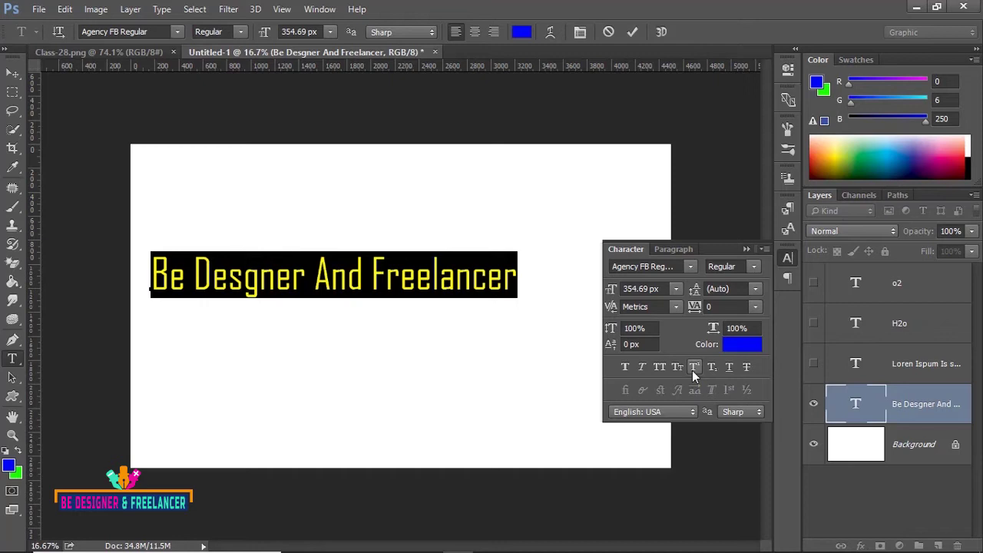
Commit the headline and create a new text layer reading H²O with superscript 2
click(814, 404)
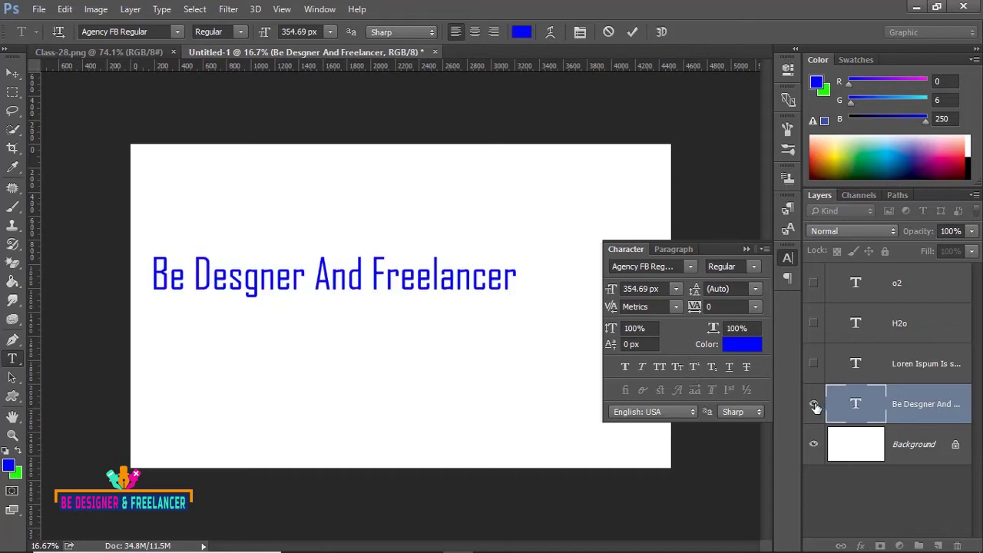
click(247, 288)
text(H)
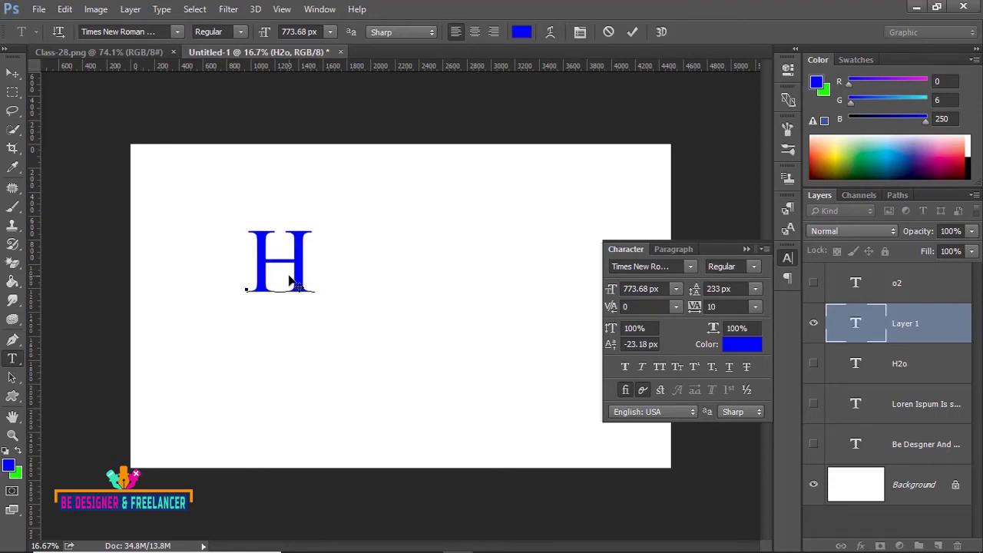
click(695, 367)
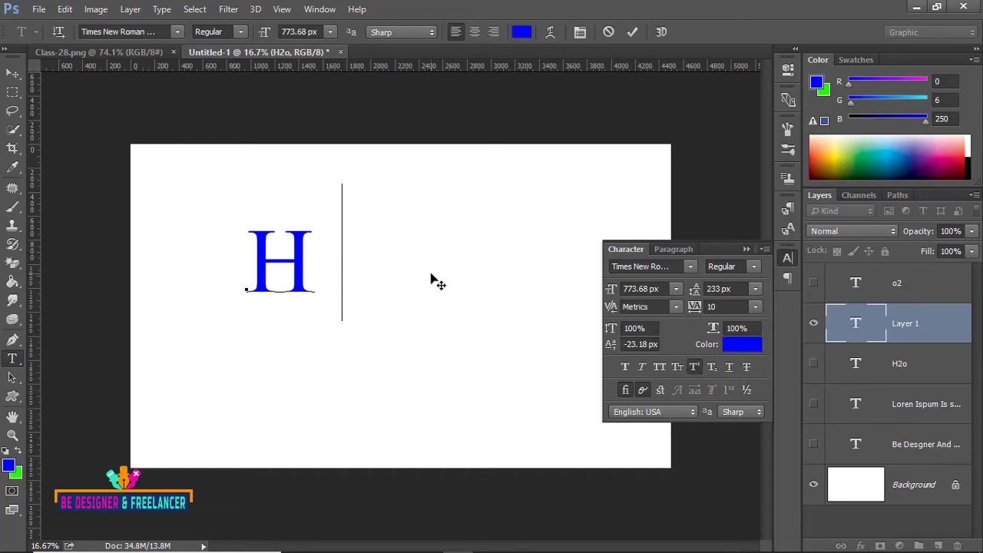
text(2)
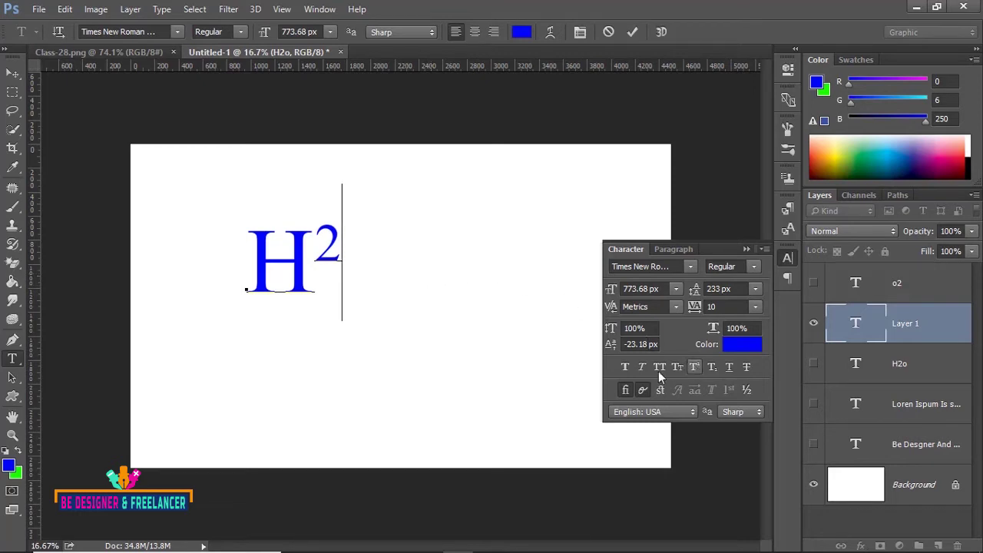
text(O)
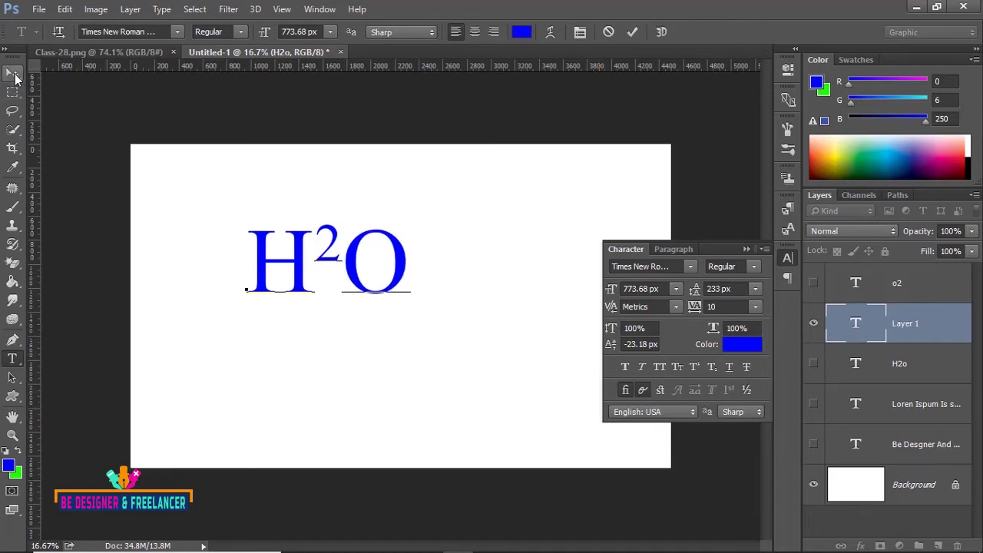
click(12, 73)
Start a new text layer below H²O and type O
click(12, 358)
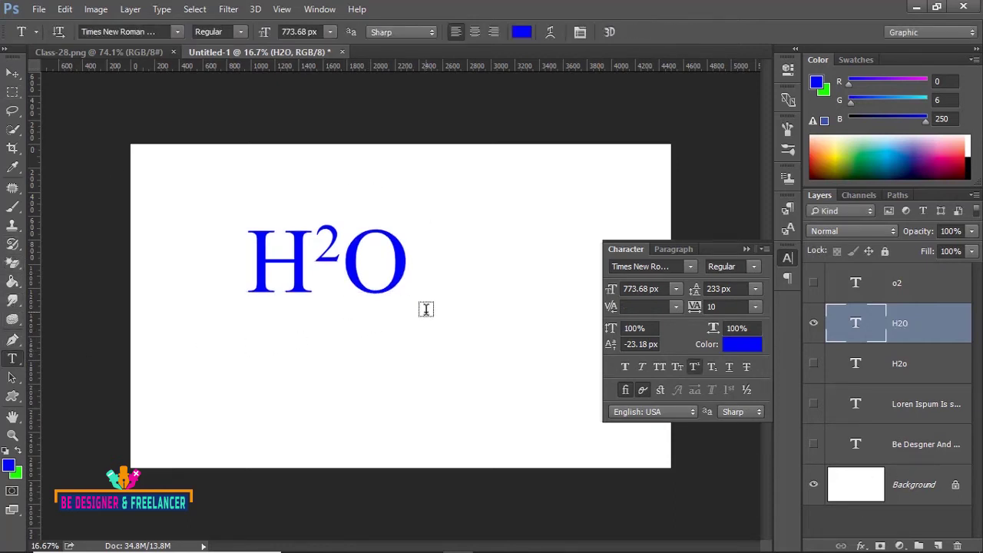
click(239, 392)
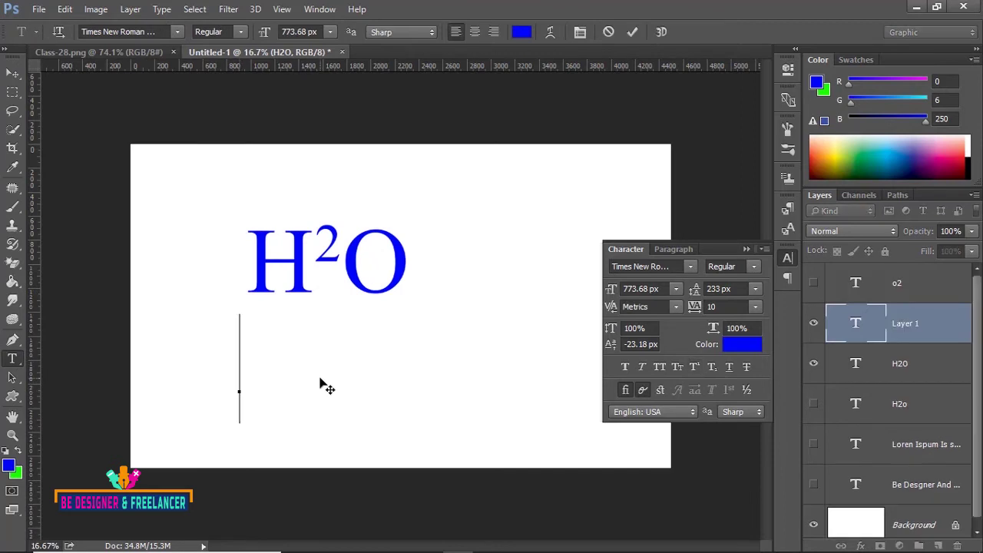
text(O)
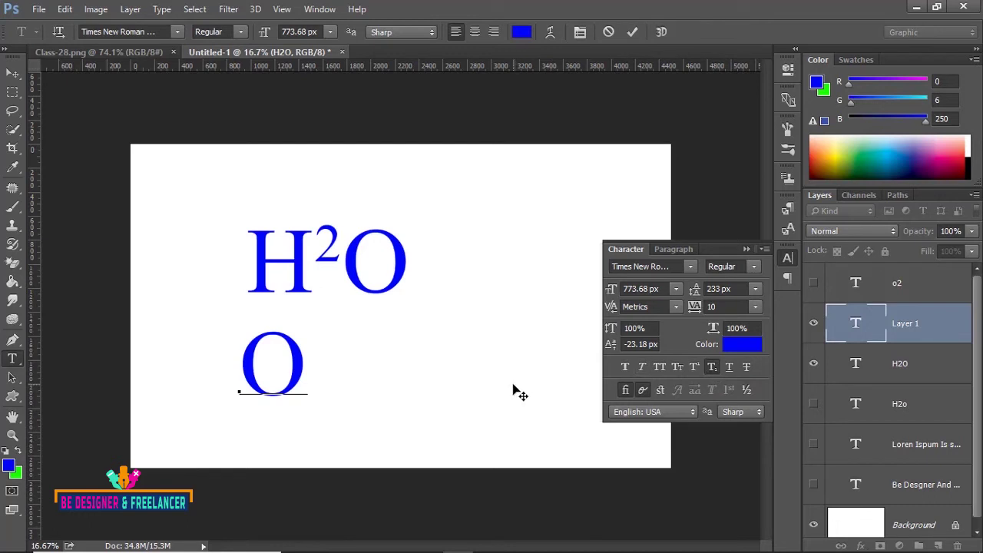
Complete the plain O2 text below H²O, leaving Subscript off
text(2)
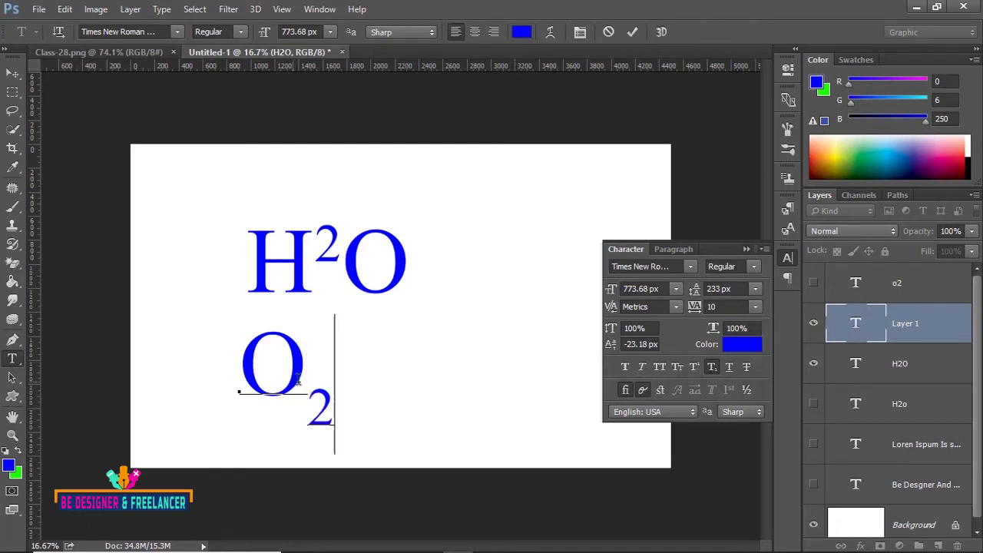
key(ctrl+Return)
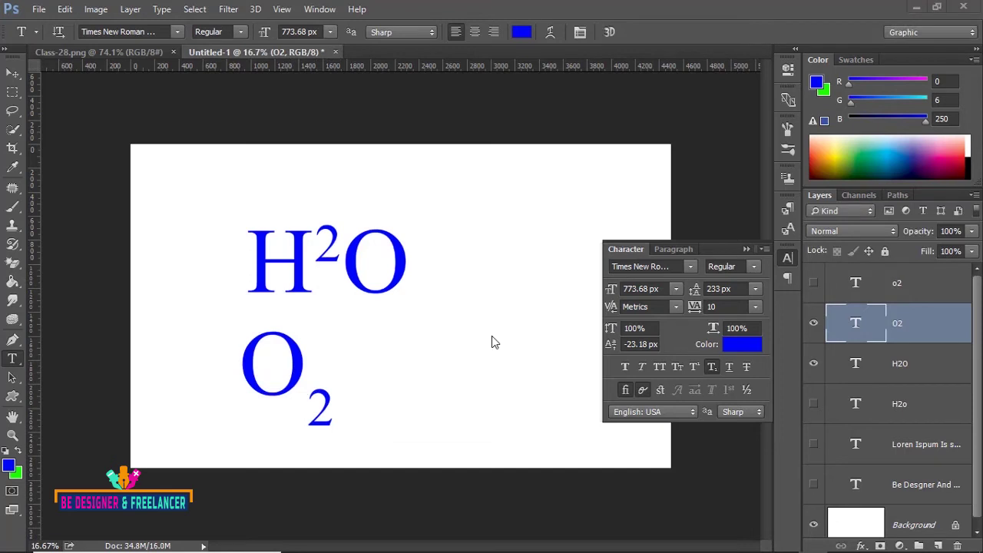
click(711, 367)
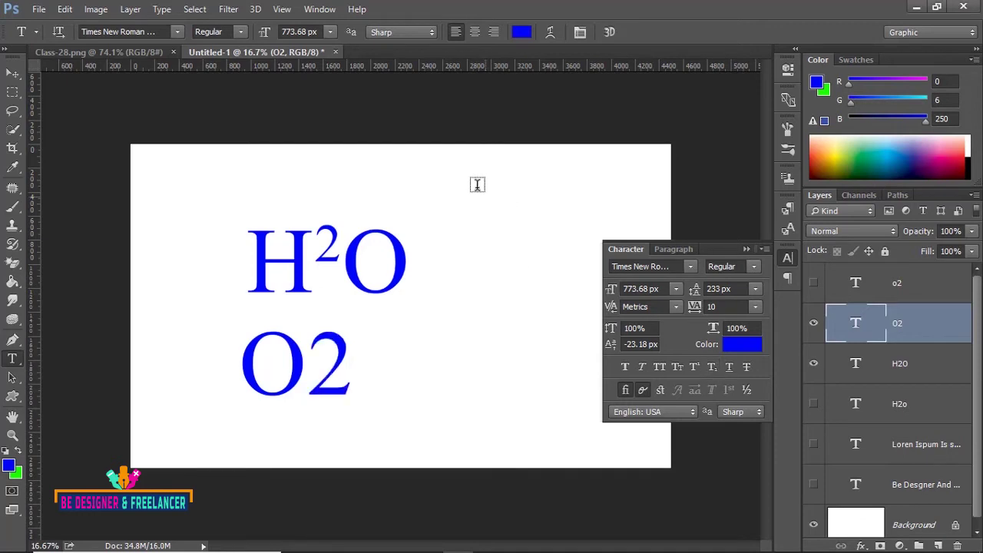
Add an H2O text layer at upper right, superscripting its 2 then reverting to plain
click(450, 223)
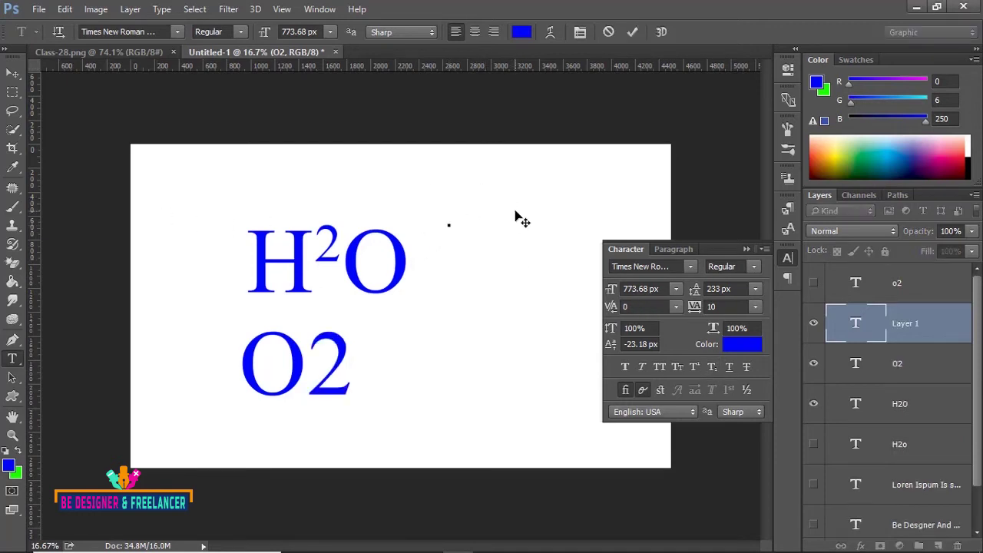
text(H)
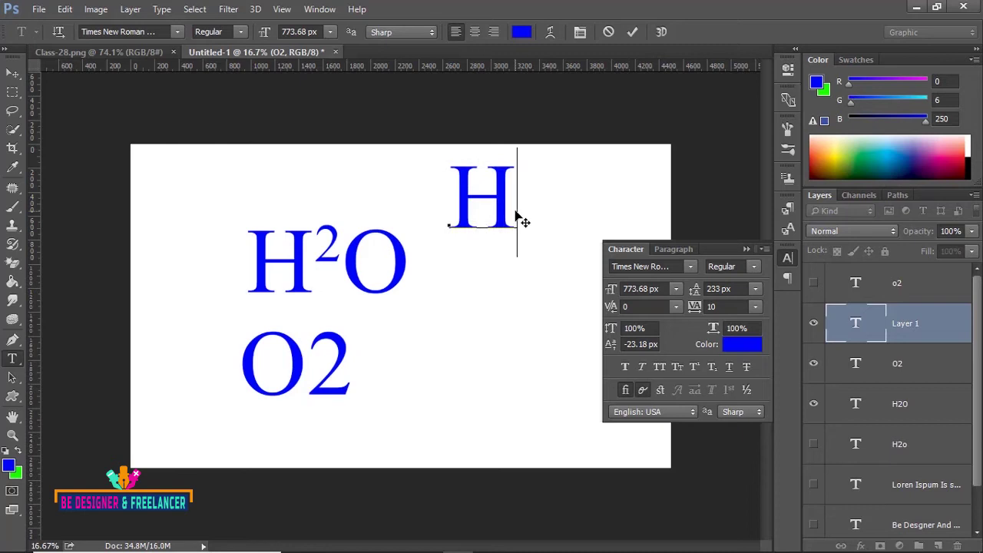
text(2O)
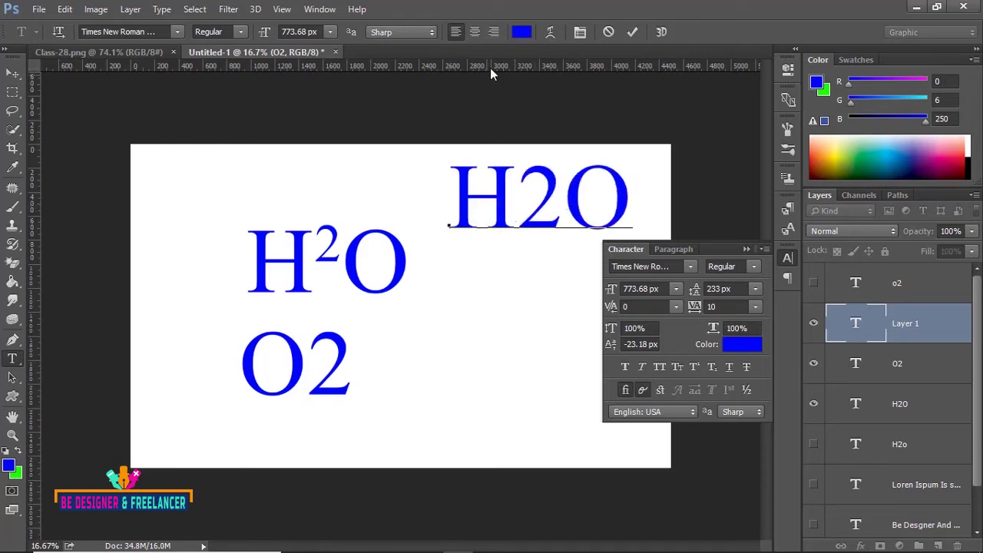
drag(517, 190, 548, 190)
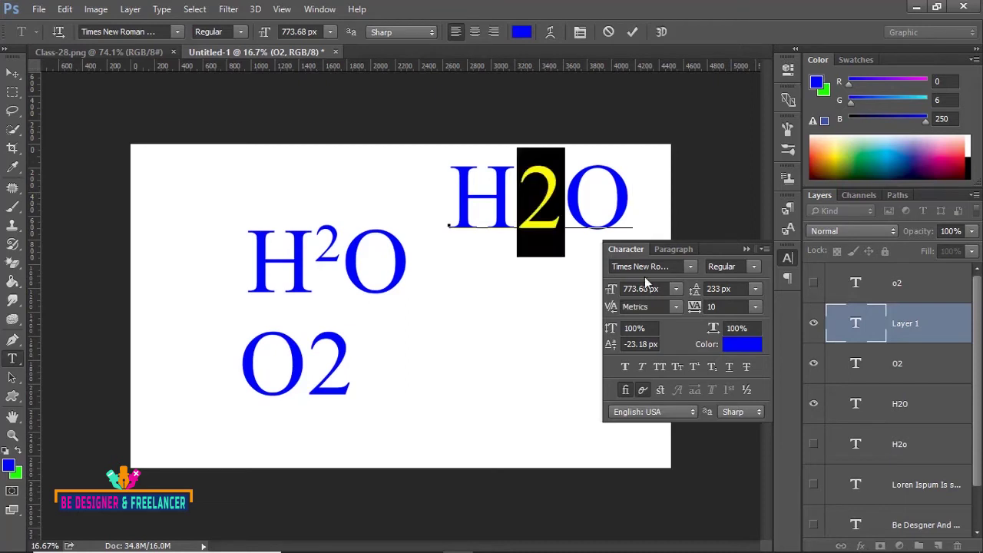
click(692, 364)
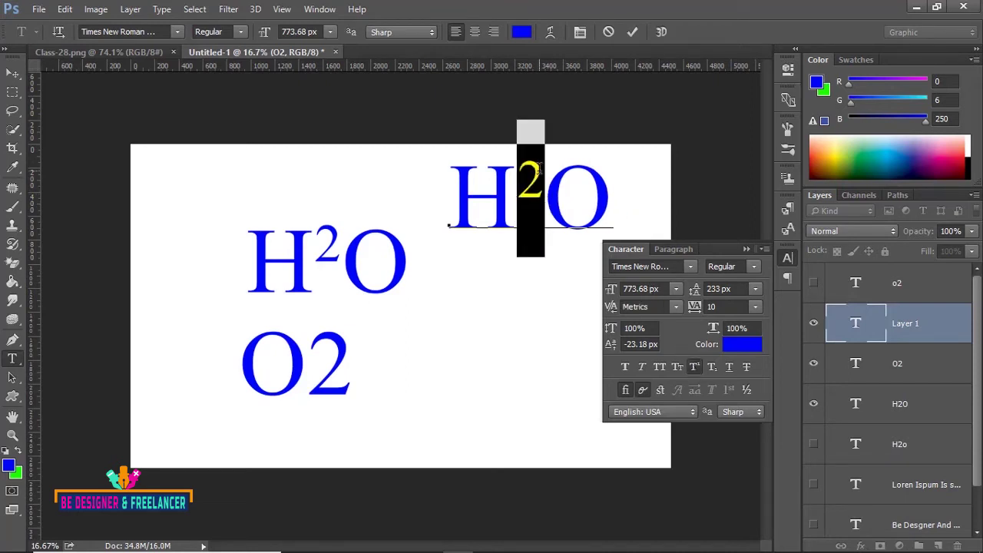
click(12, 73)
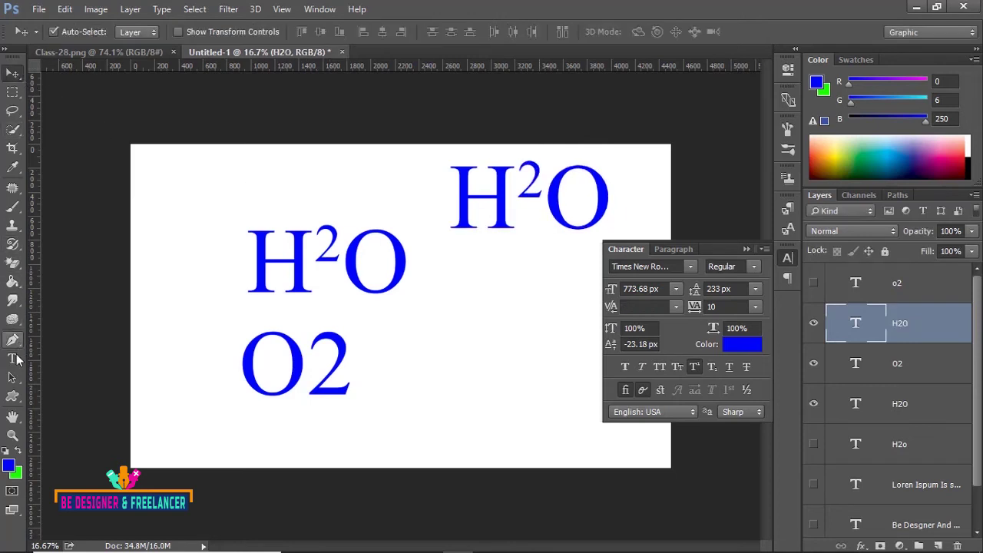
click(14, 359)
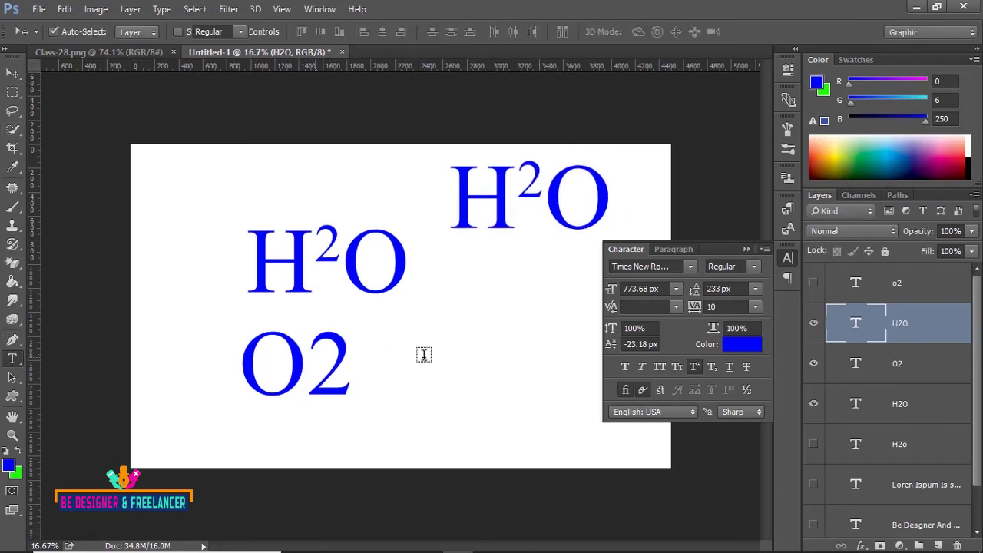
click(694, 368)
click(440, 372)
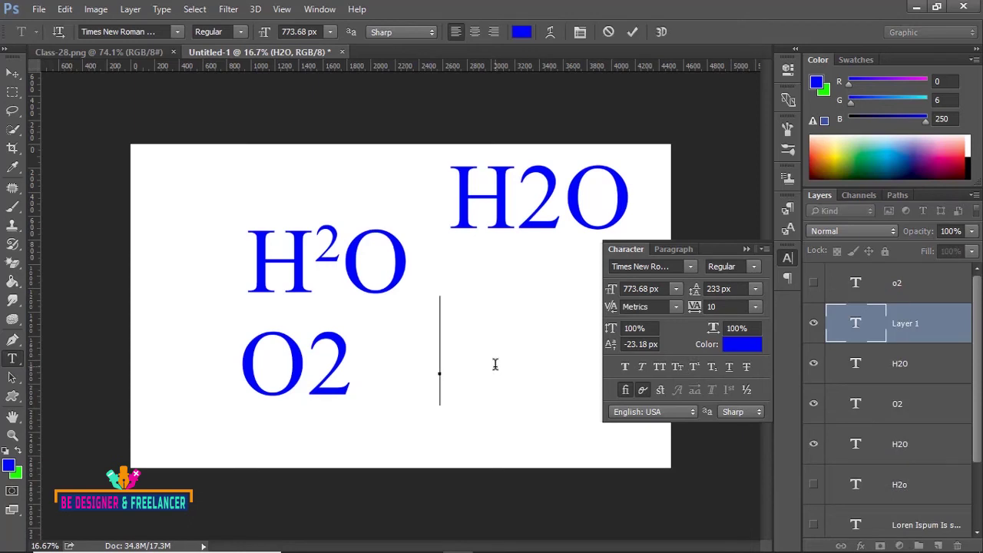
Type O2 on the new layer with its 2 set as subscript, and commit
text(O2)
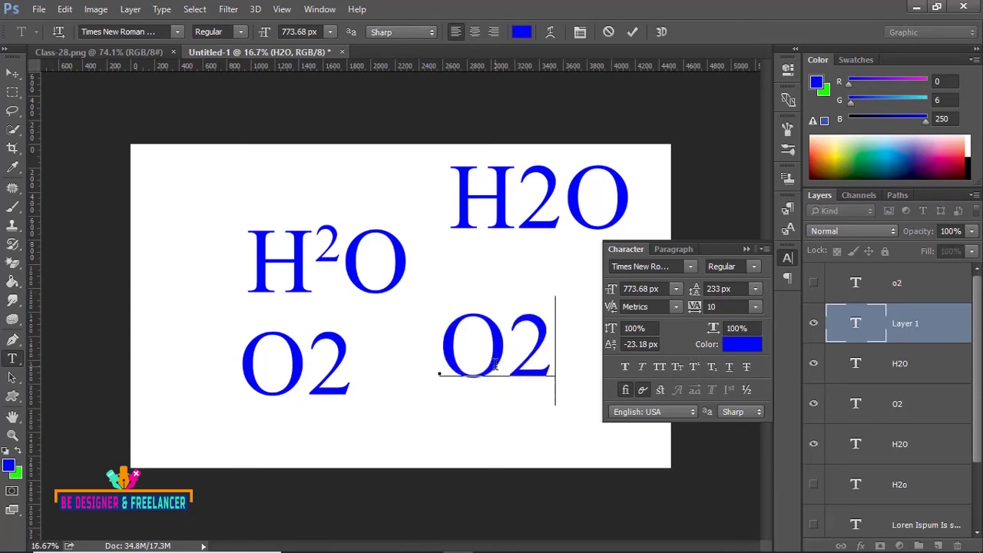
drag(511, 339, 558, 339)
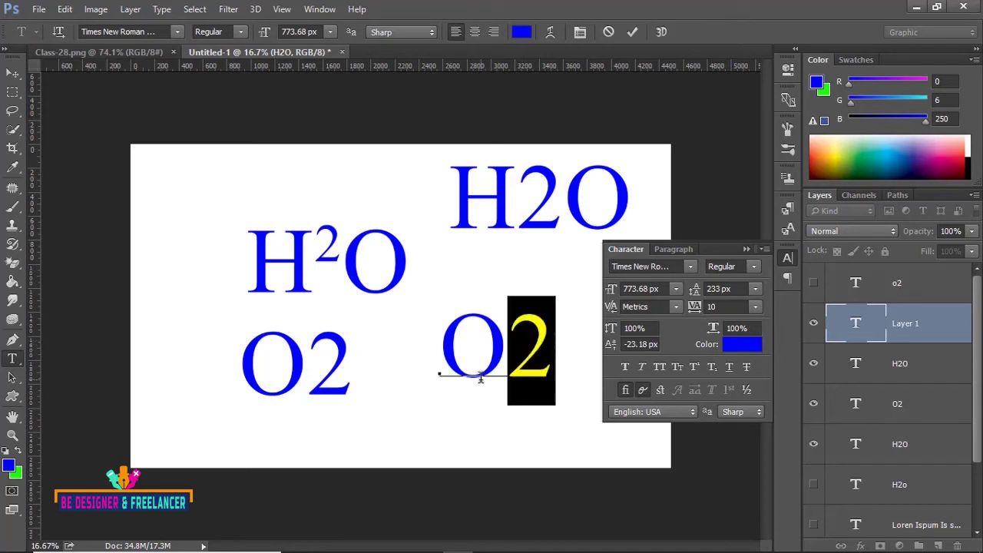
click(713, 368)
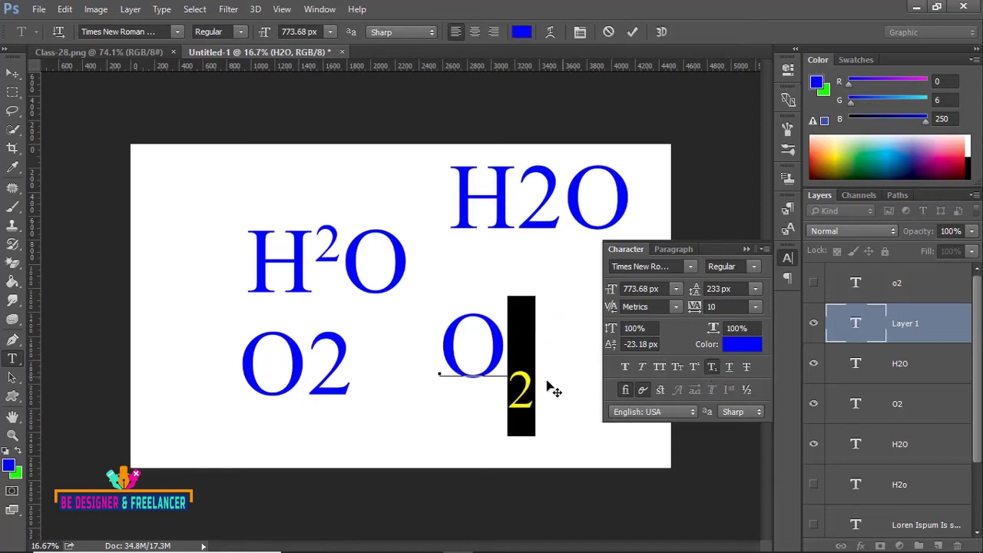
click(514, 385)
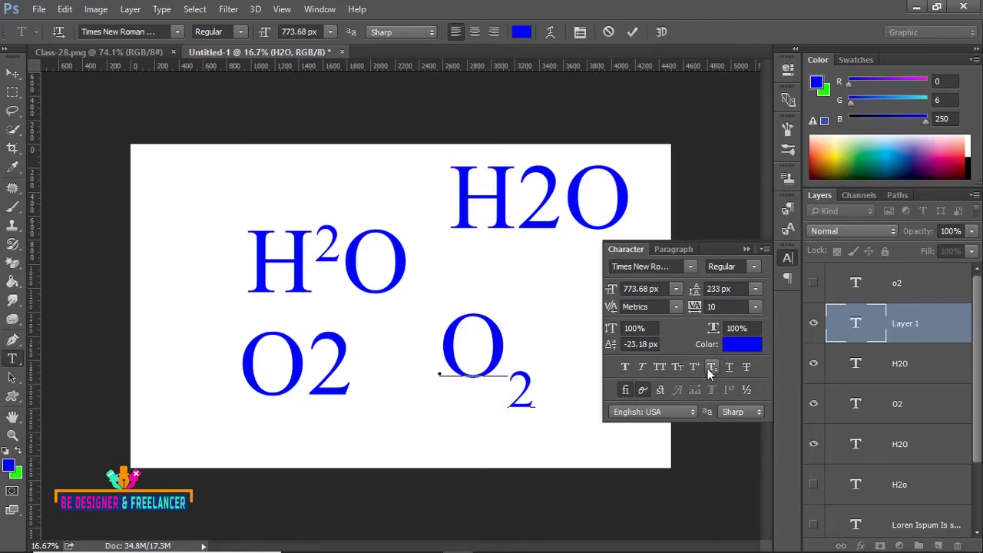
click(814, 323)
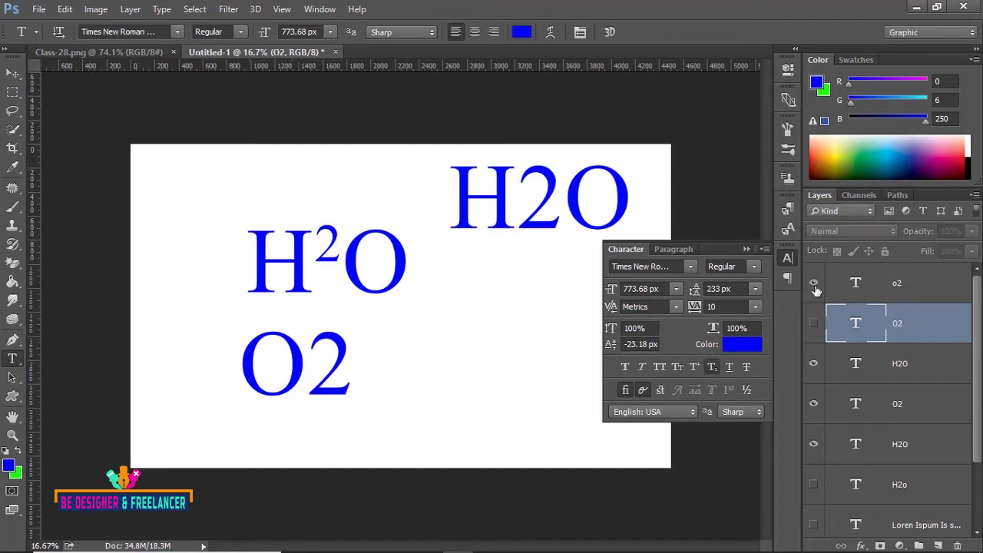
Hide the O₂, H2O, O2 and H²O layers and show the headline for editing
click(813, 282)
click(813, 363)
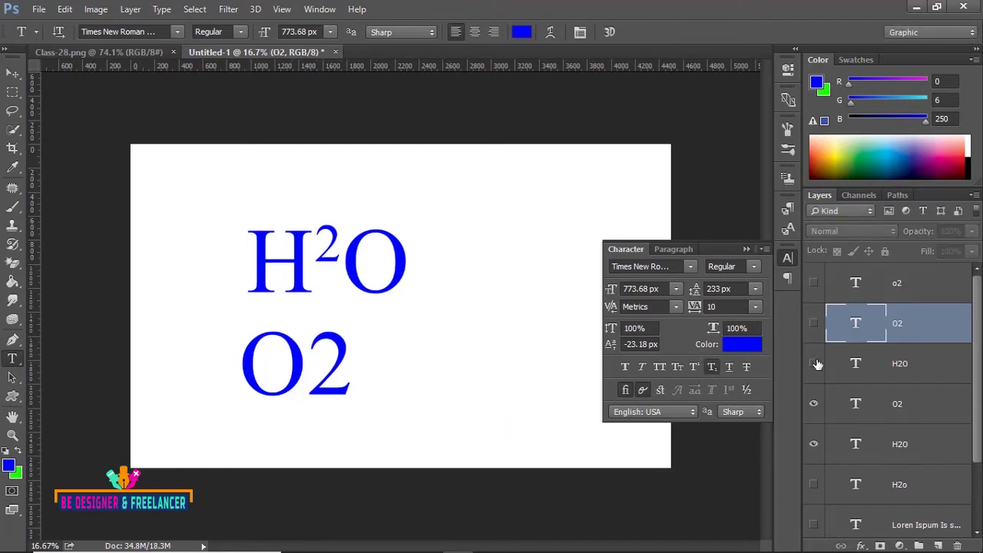
click(814, 404)
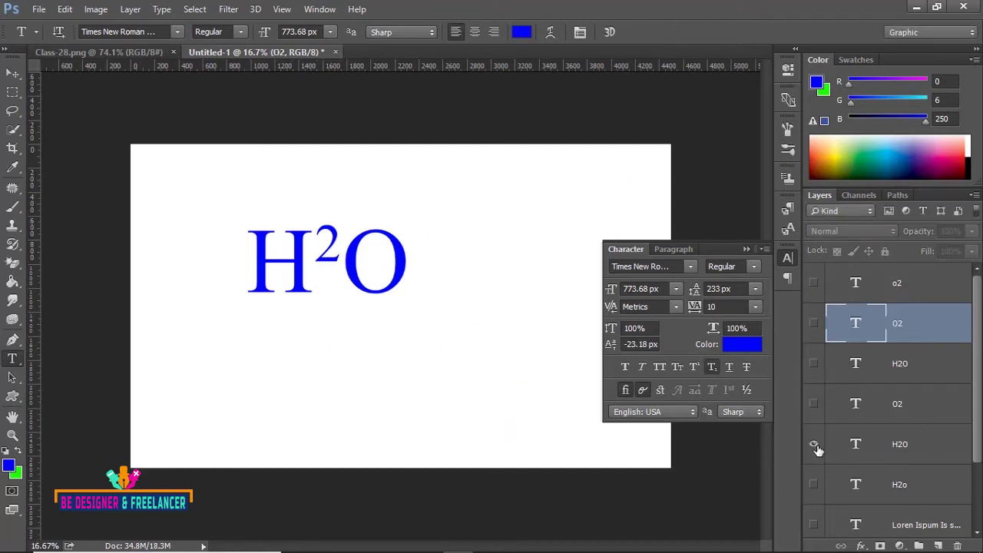
click(814, 444)
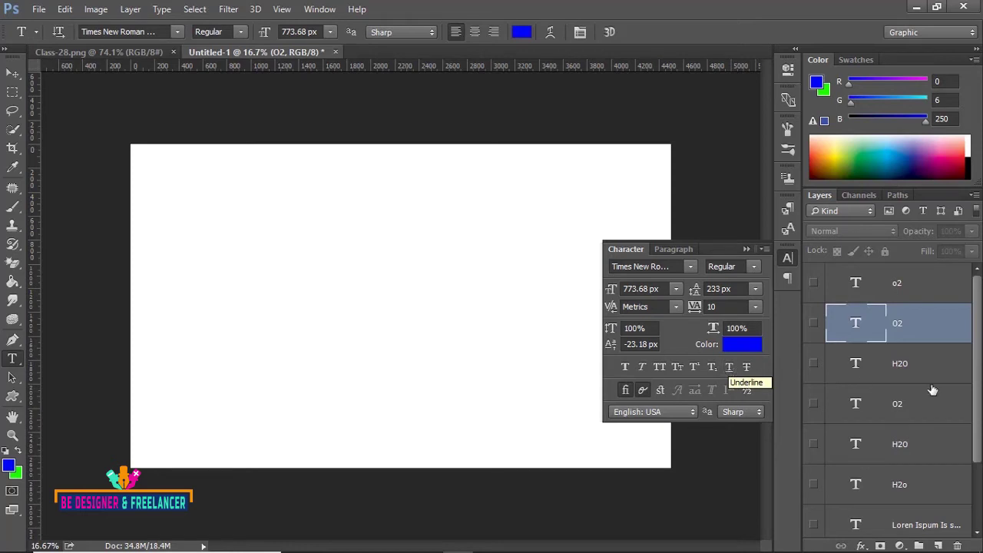
scroll(891, 415, down, 3)
click(813, 477)
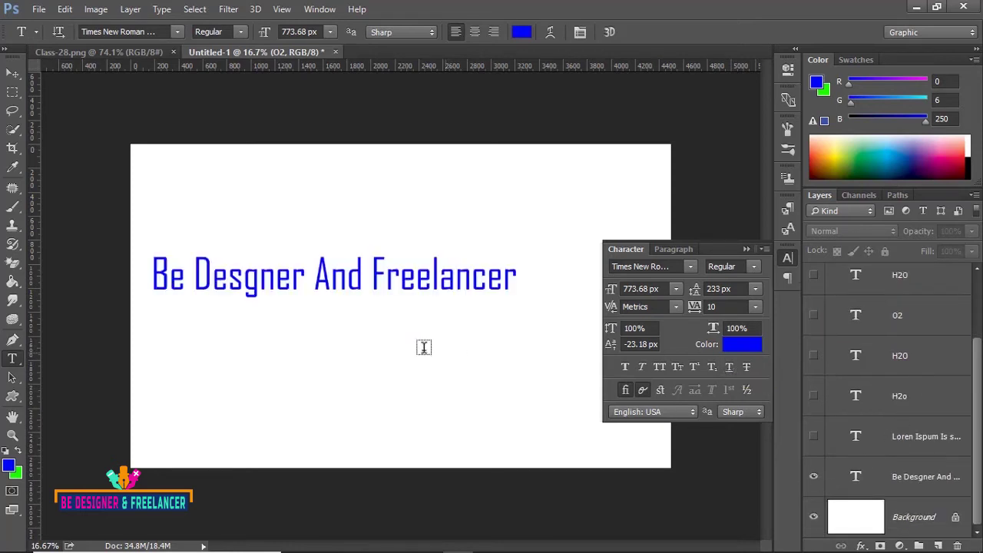
double_click(846, 476)
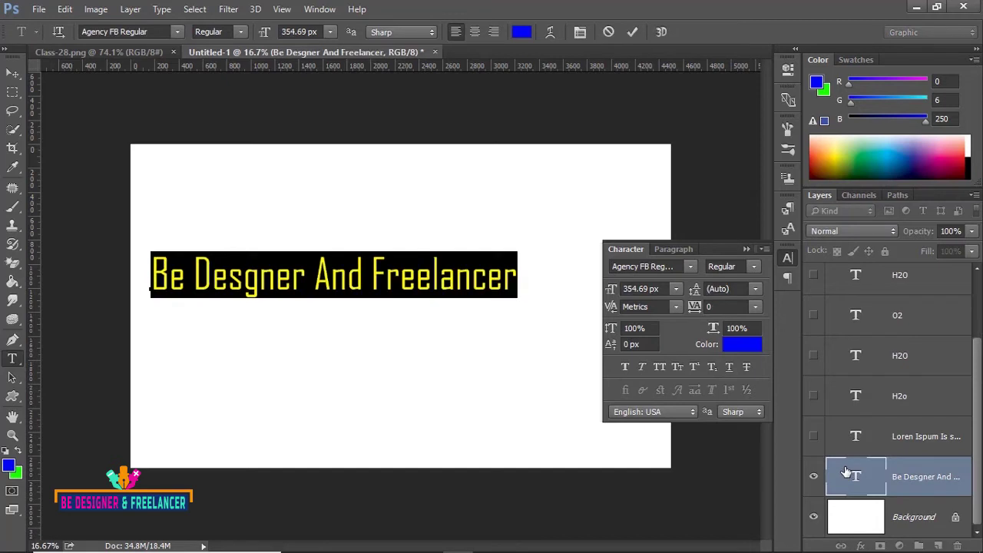
Apply Underline to the headline, then remove it again
click(730, 368)
click(367, 266)
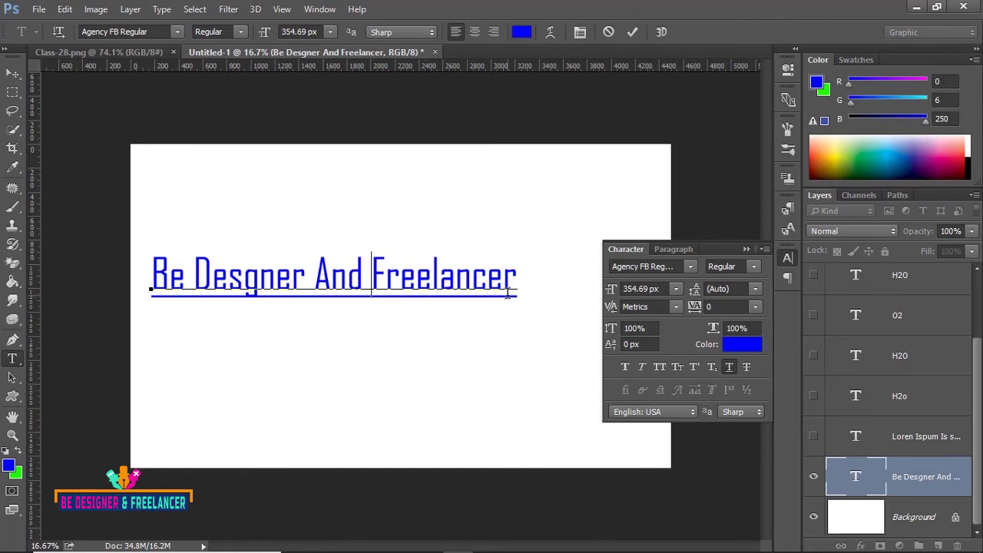
drag(520, 278, 150, 277)
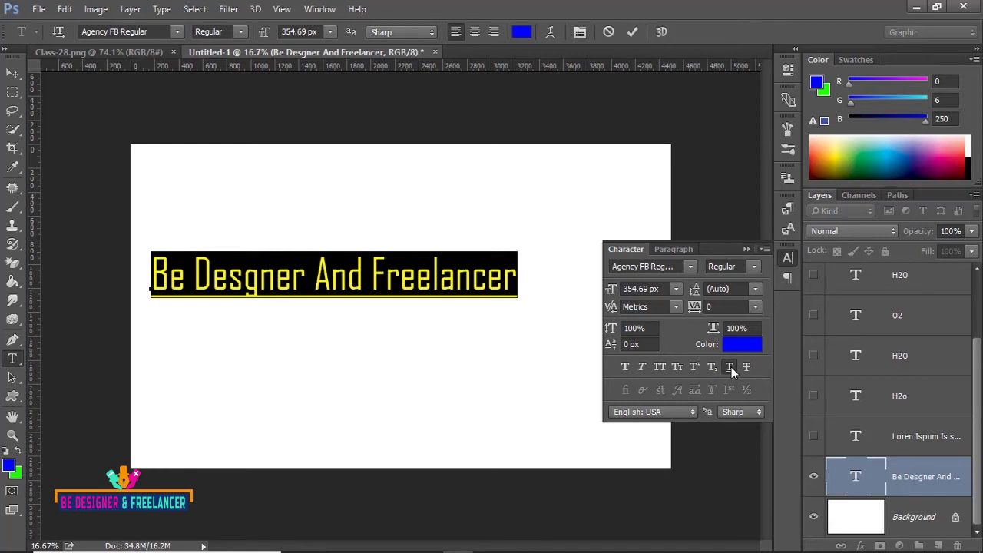
click(731, 366)
click(466, 286)
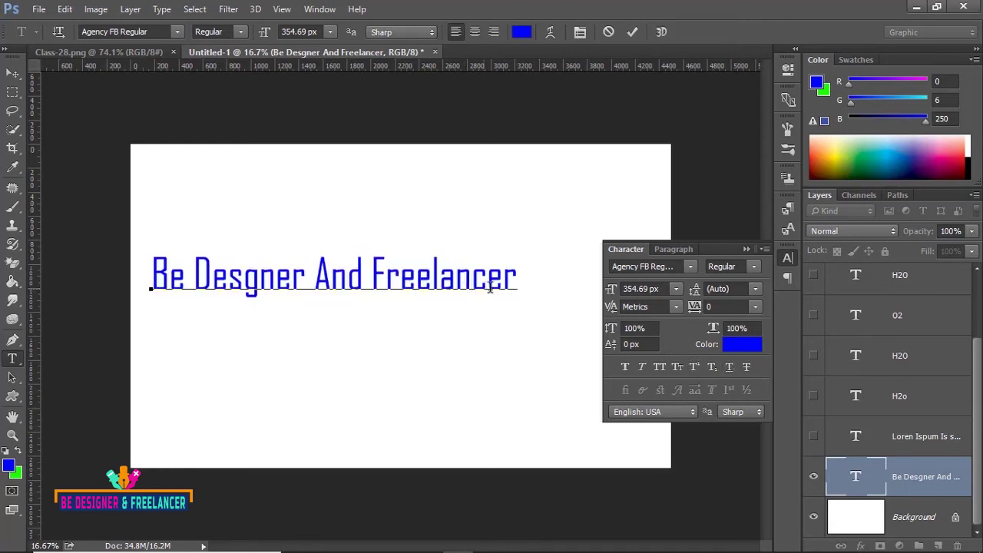
drag(519, 277, 153, 276)
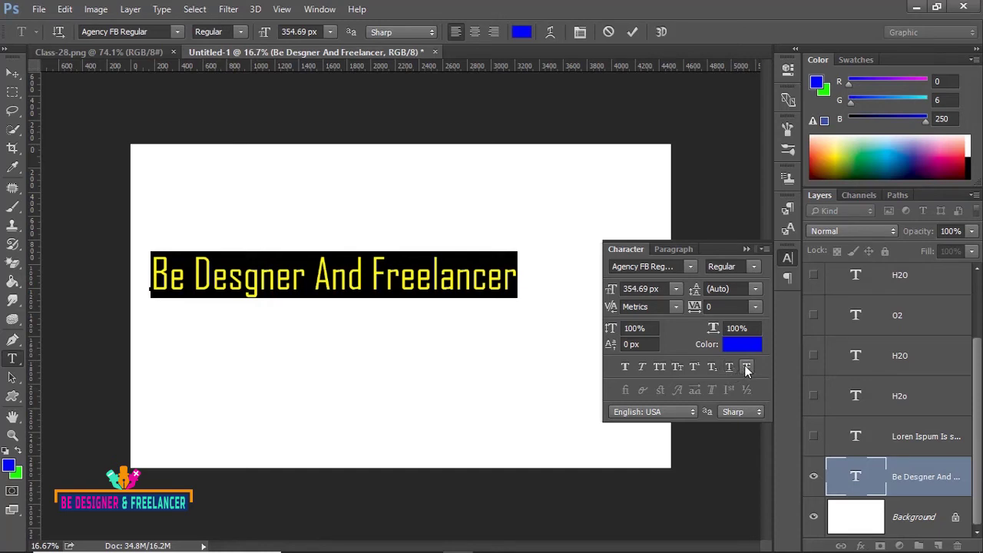
click(443, 281)
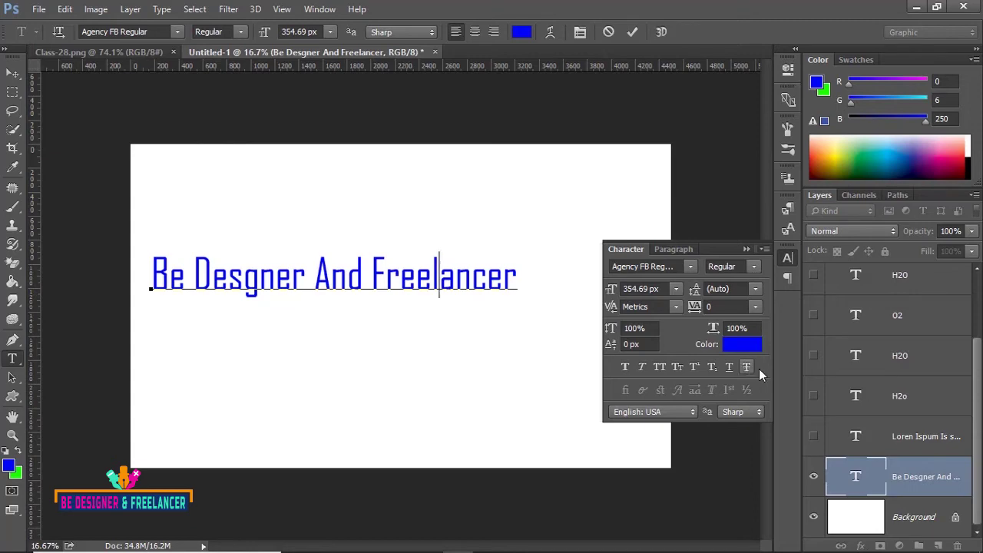
Show the paragraph layer, hide the headline, and strike through 'specimen'
click(816, 436)
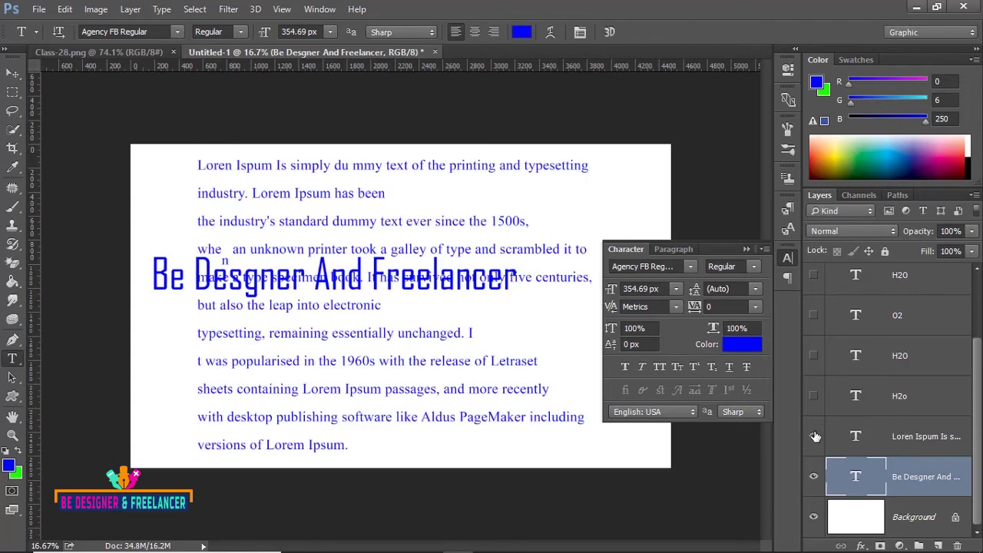
click(814, 477)
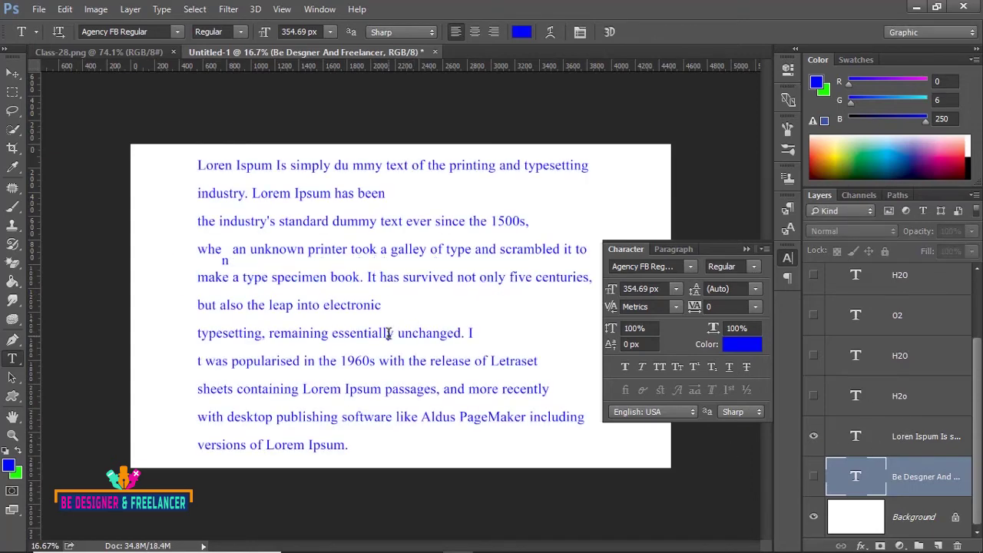
key(ctrl+plus)
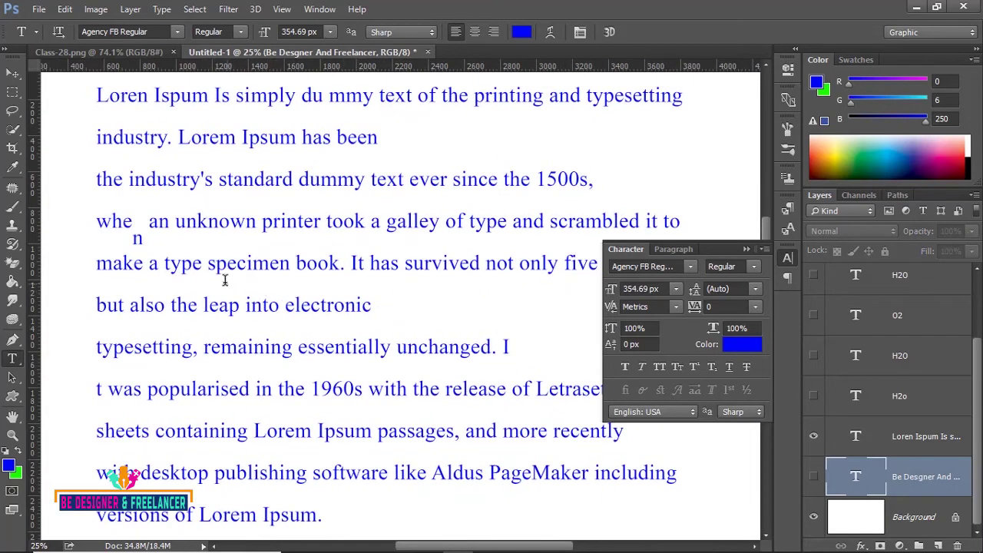
drag(207, 263, 290, 263)
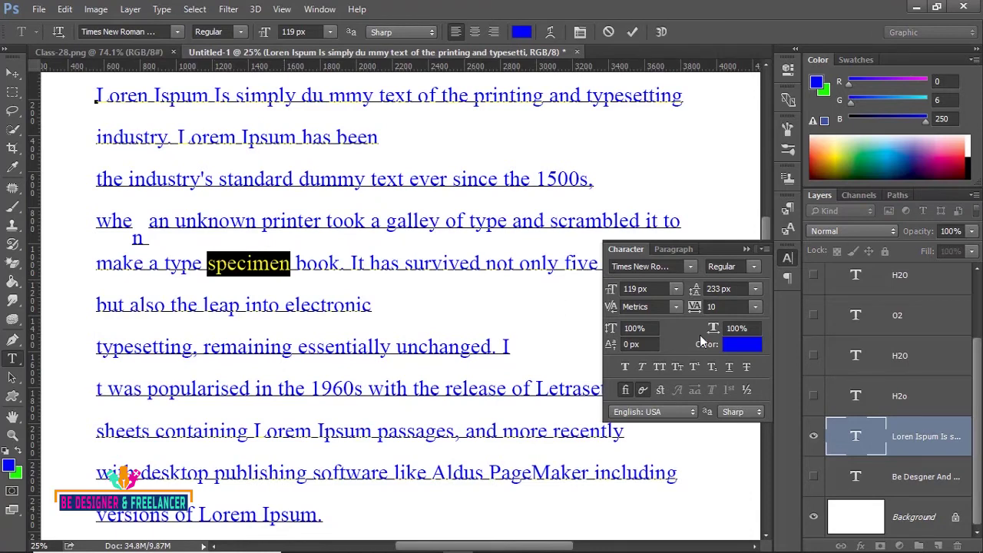
click(745, 367)
click(270, 265)
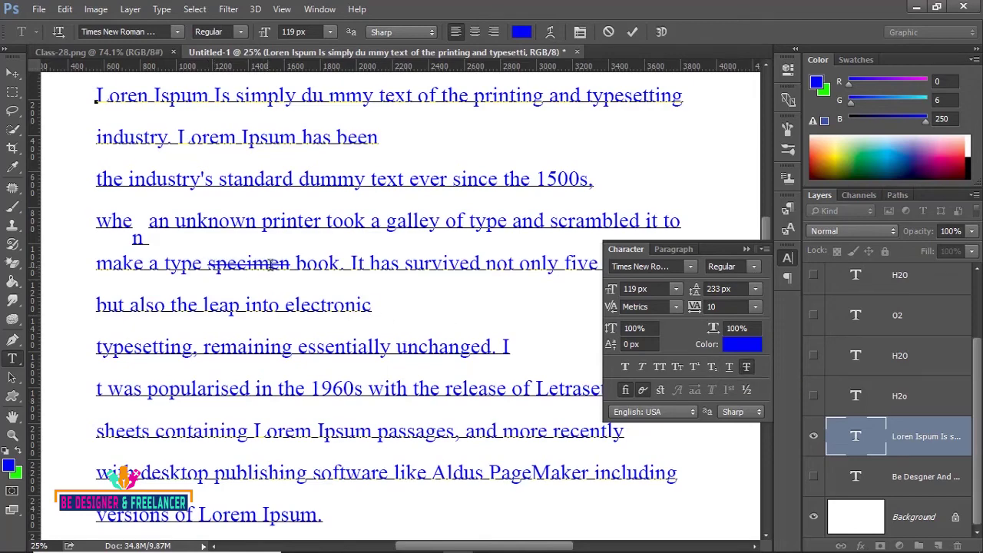
Strike through 'unknown' in the paragraph, commit, and zoom out to the whole block
scroll(390, 307, up, 2)
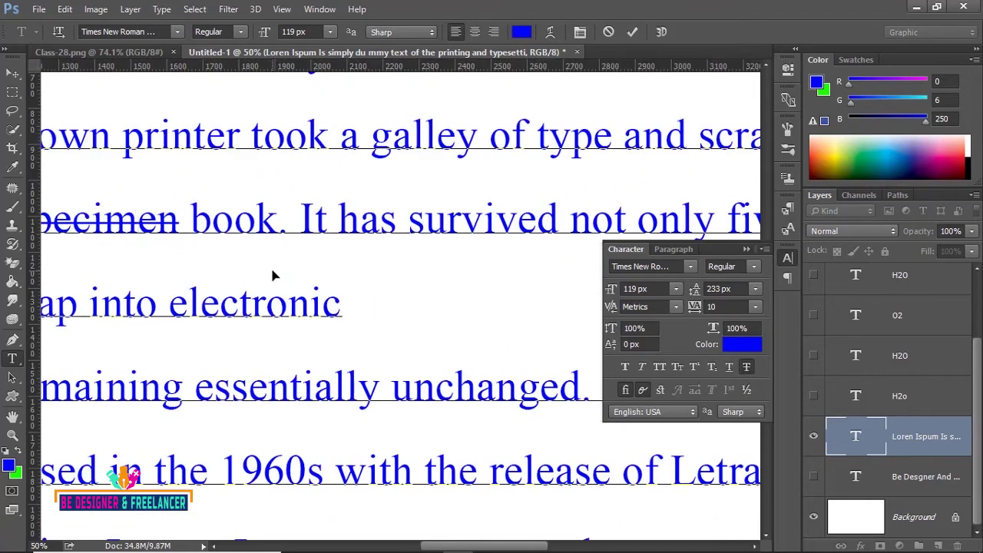
click(12, 73)
scroll(231, 269, up, 2)
scroll(230, 269, left, 2)
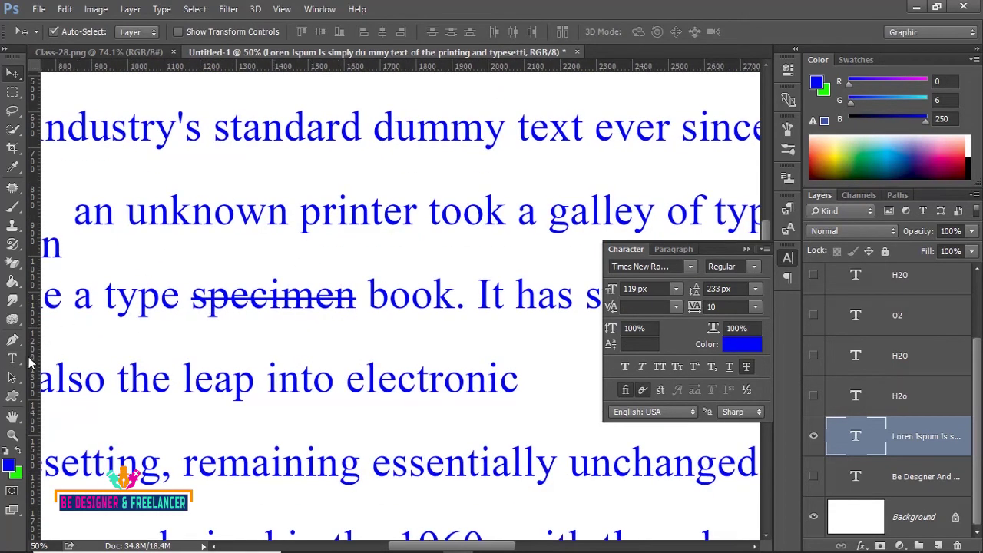
click(12, 358)
mouse_move(126, 215)
mouse_down()
mouse_move(270, 215)
mouse_move(287, 231)
mouse_up()
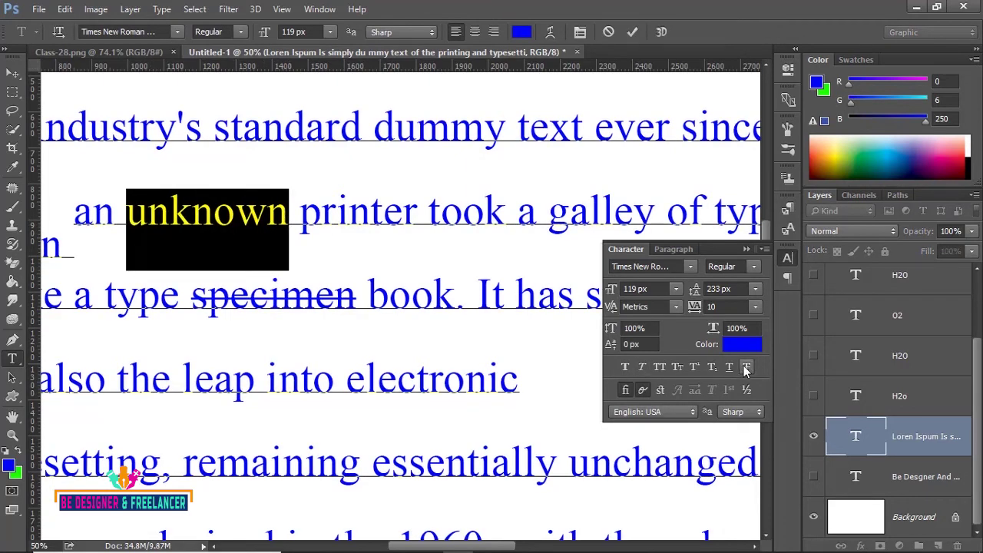
click(746, 367)
click(12, 72)
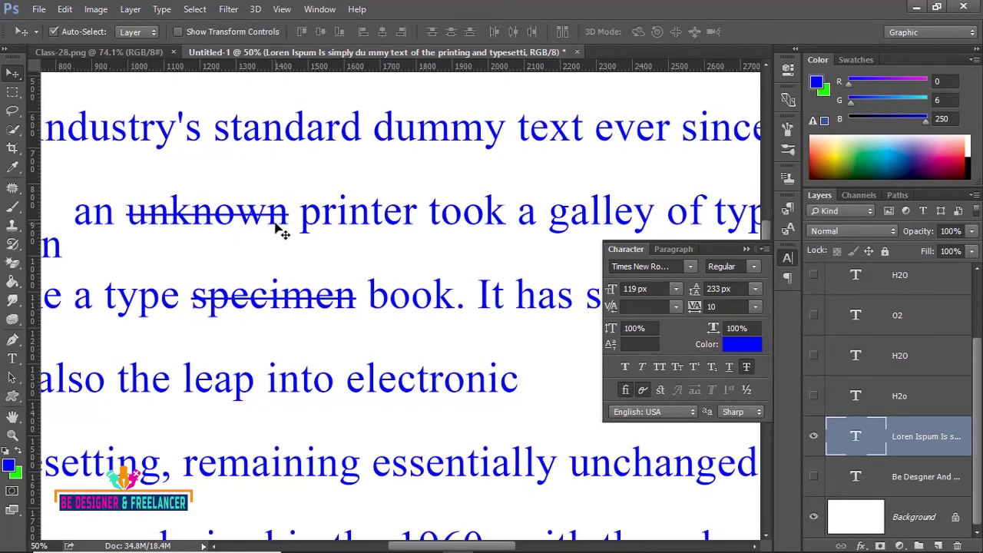
key(ctrl+minus)
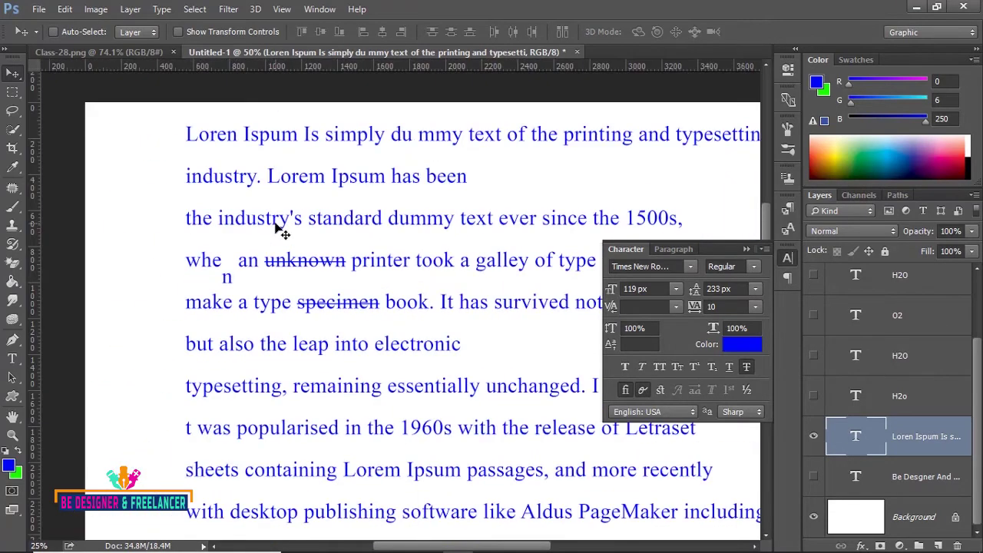
key(ctrl+minus)
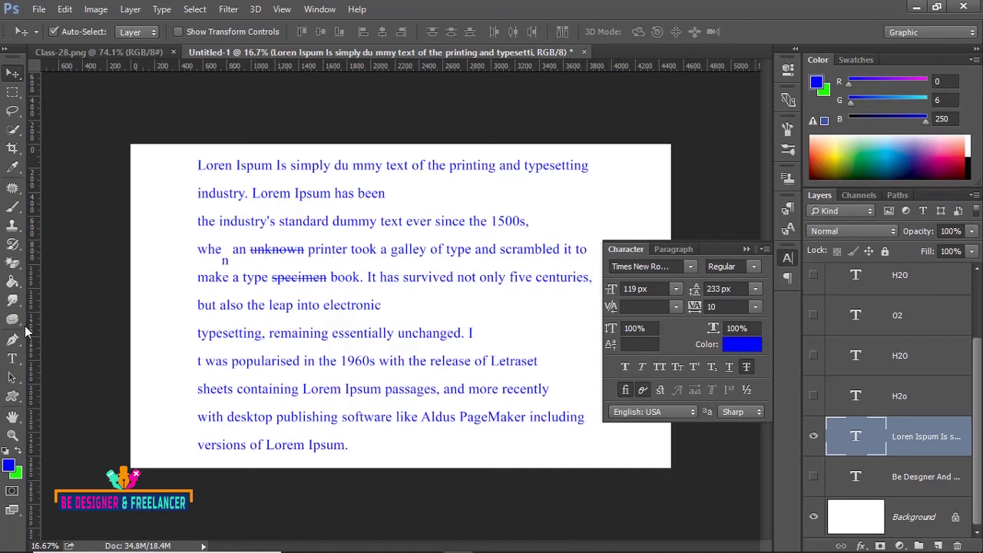
Remove the strikethrough from 'unknown' and 'specimen'
click(12, 361)
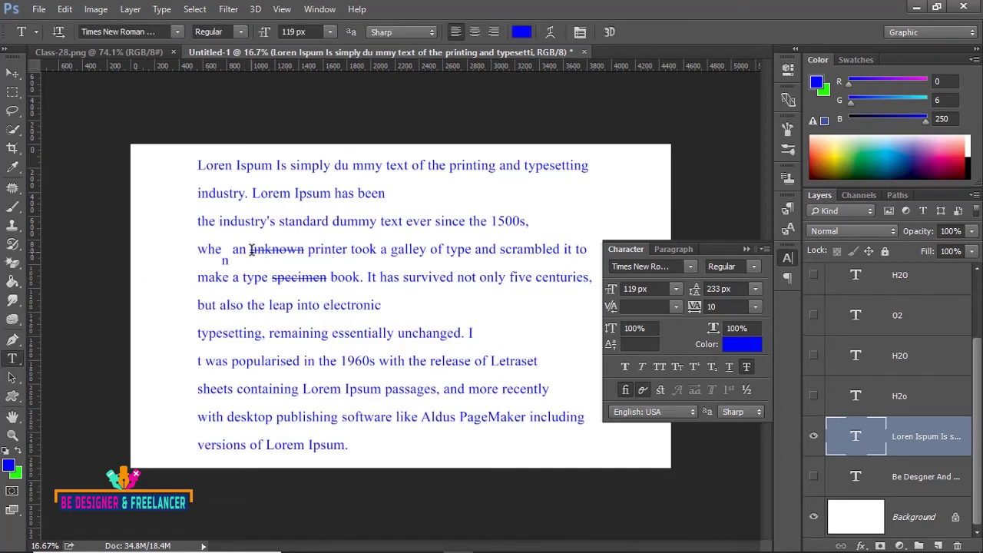
drag(250, 250, 308, 249)
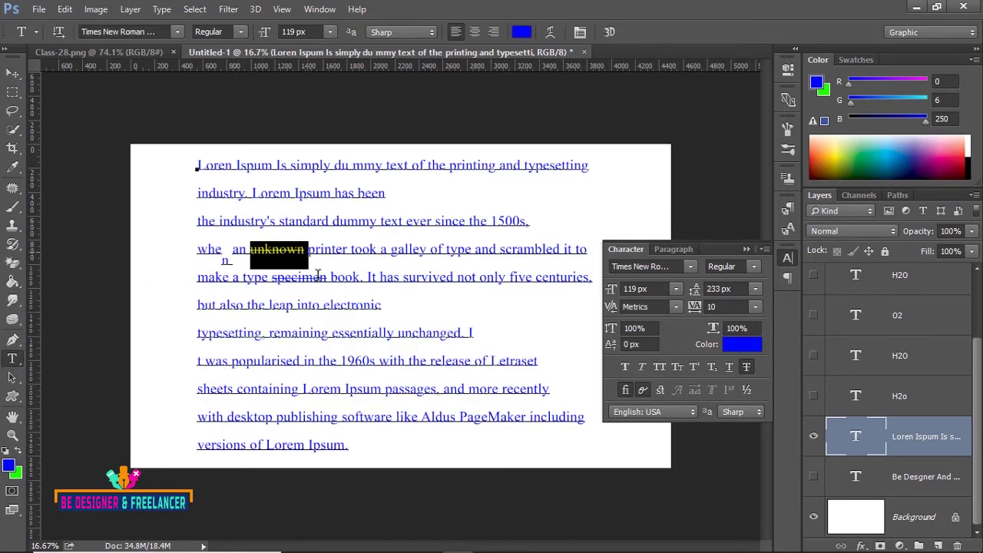
click(743, 367)
drag(272, 278, 329, 277)
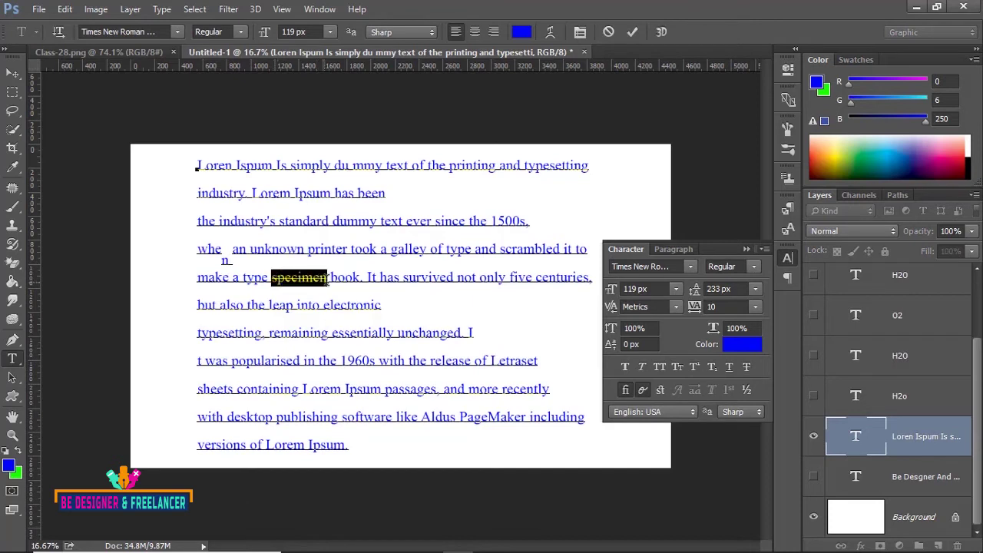
click(746, 366)
Check the language and anti-aliasing lists unchanged, then view the Paragraph settings
click(692, 412)
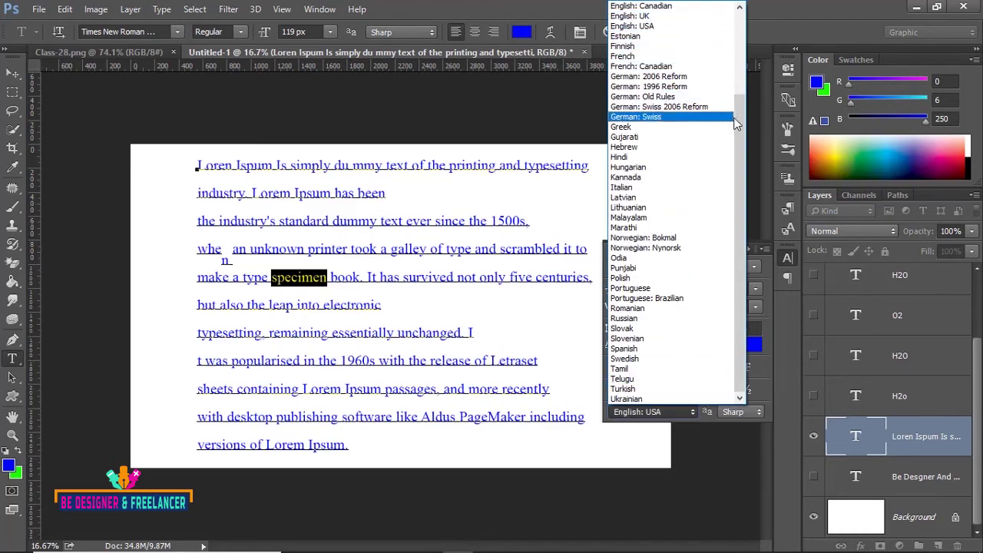
key(Escape)
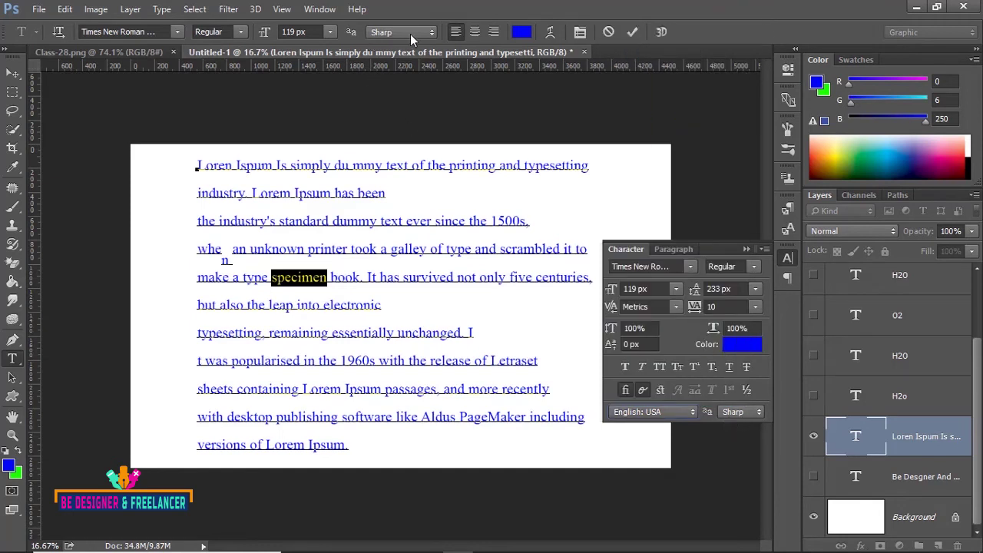
click(430, 33)
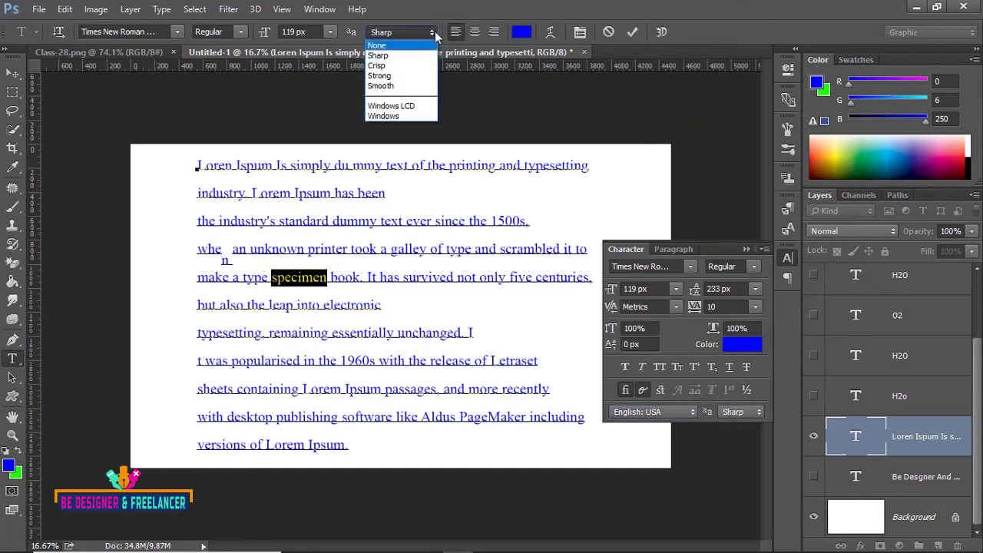
click(435, 32)
click(761, 416)
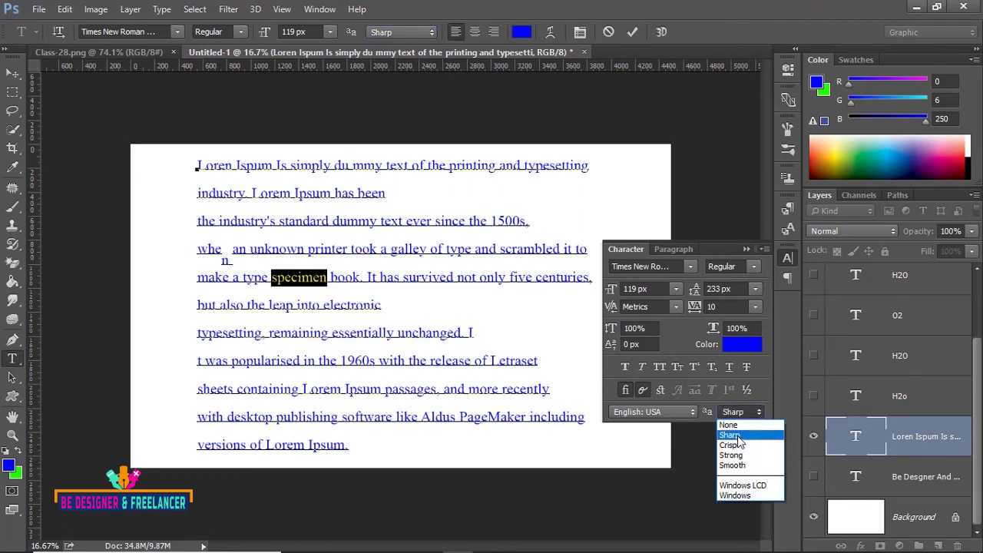
click(715, 246)
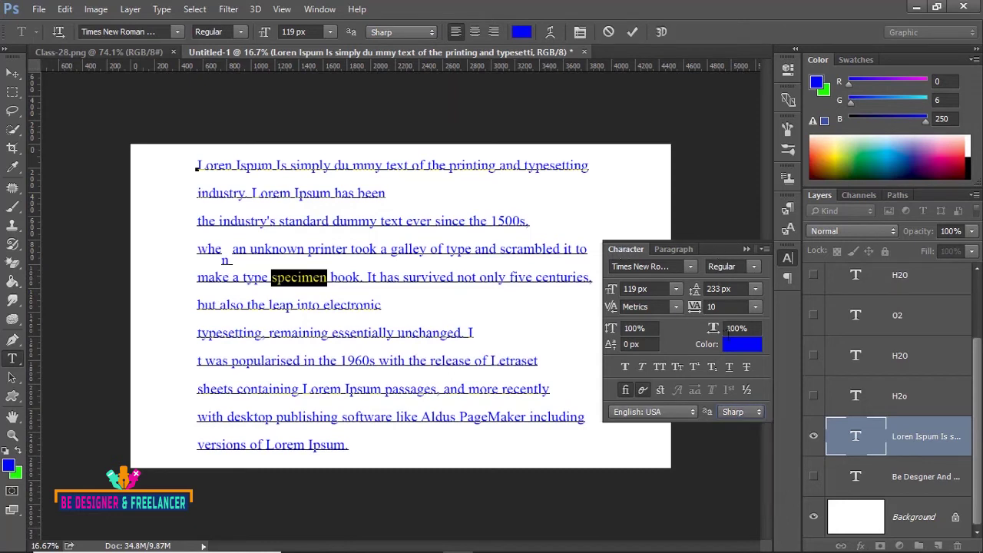
click(670, 253)
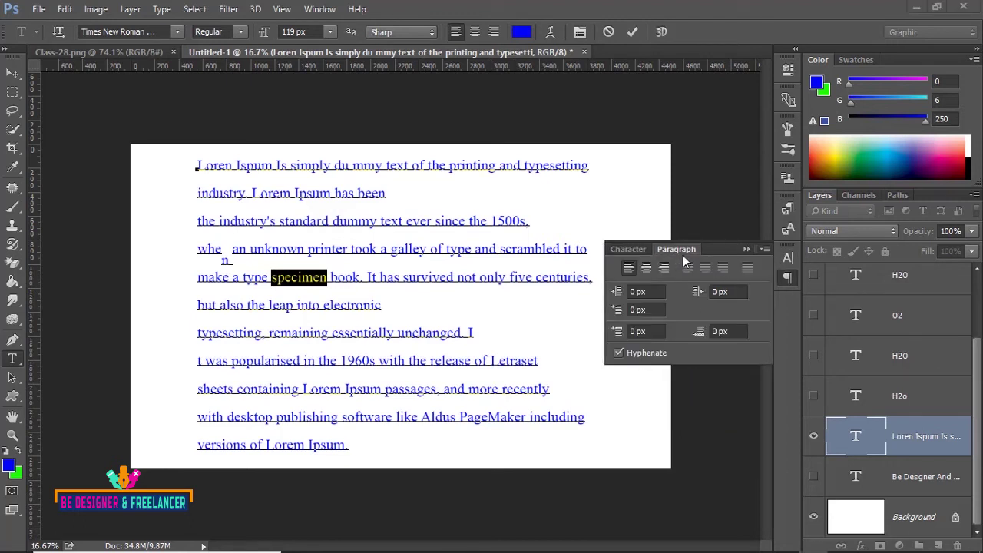
Centre-align the Lorem Ipsum paragraph and move it to the canvas centre
click(294, 230)
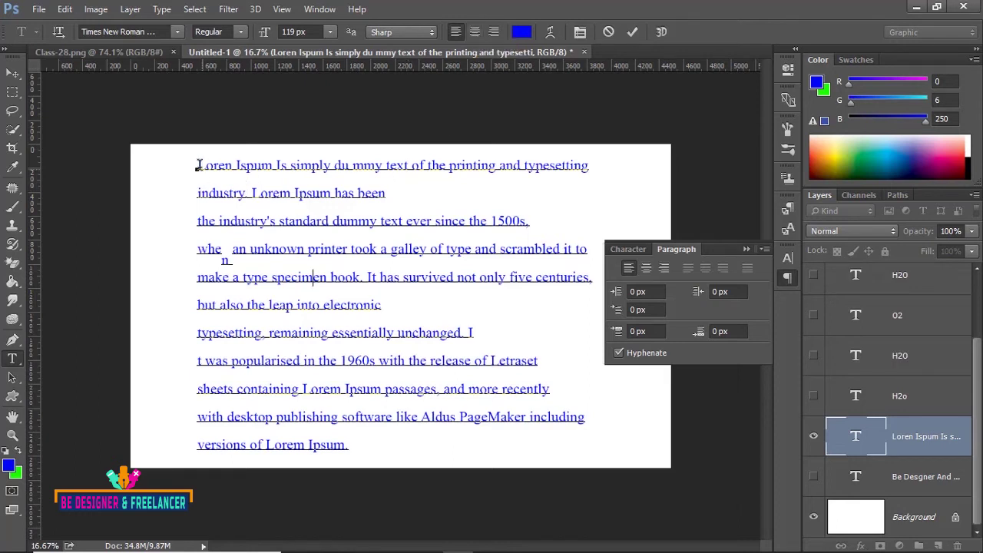
mouse_move(197, 166)
mouse_down()
mouse_move(450, 392)
mouse_move(468, 446)
mouse_up()
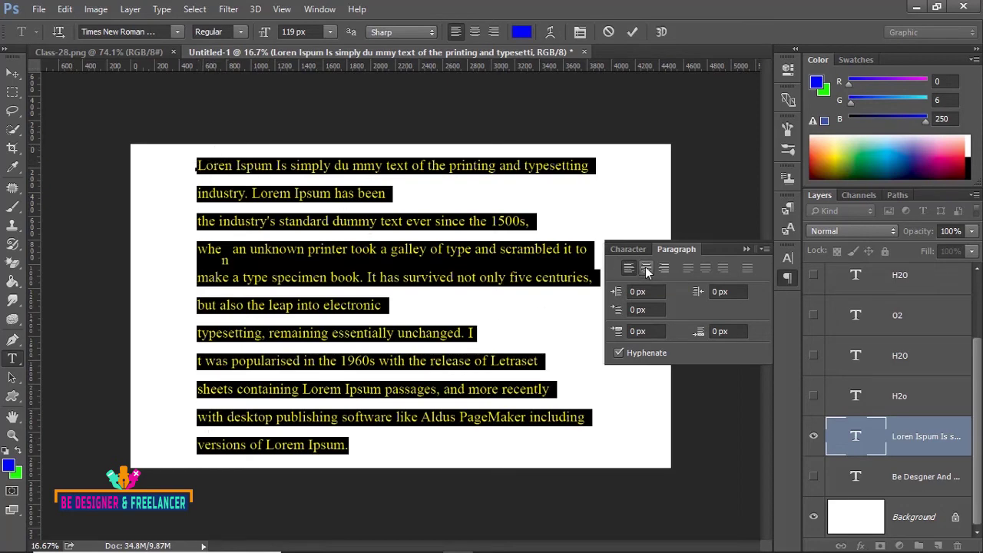
click(646, 269)
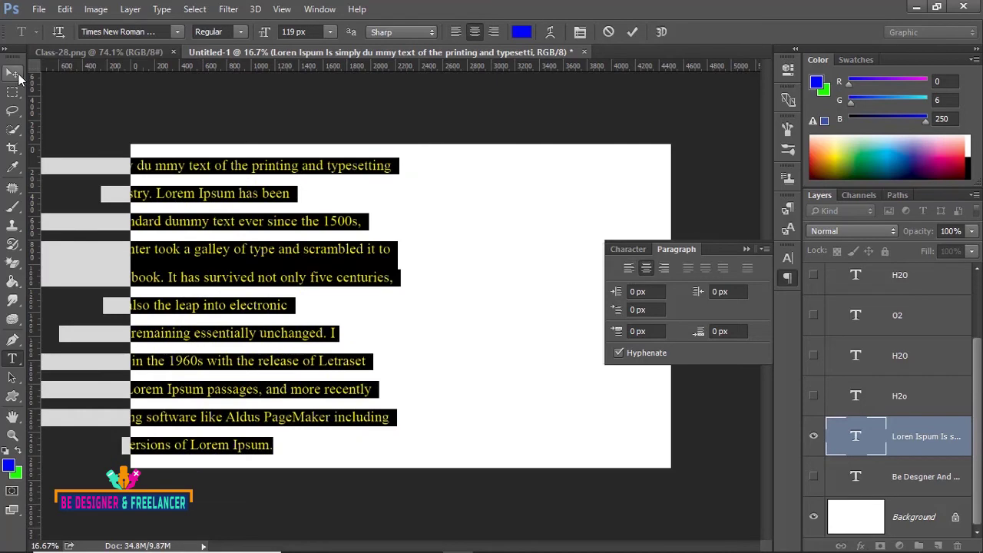
click(12, 73)
mouse_move(163, 167)
mouse_down()
mouse_move(399, 183)
mouse_move(379, 167)
mouse_up()
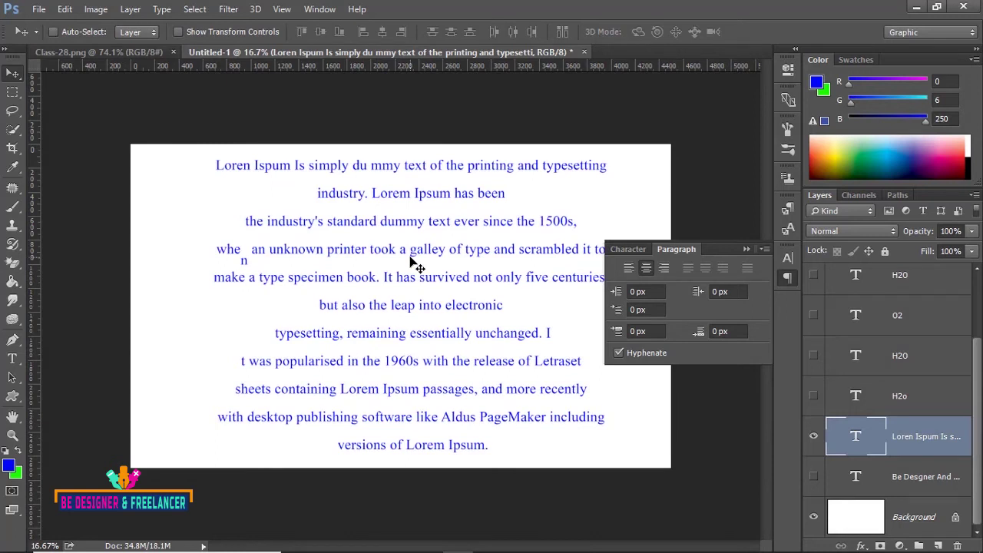
key(ctrl+a)
Right-align all the paragraph text, commit it, and shift the layer right
click(13, 358)
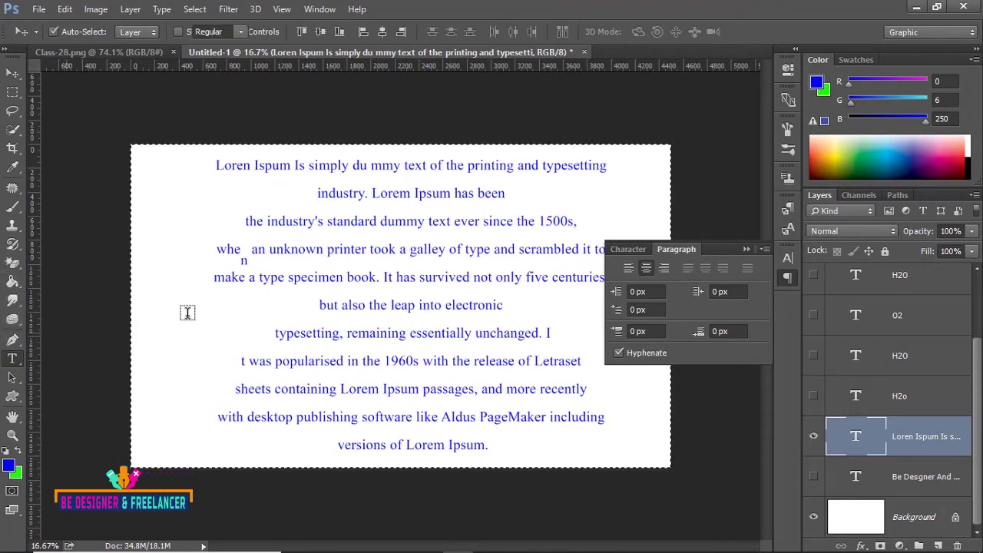
click(361, 254)
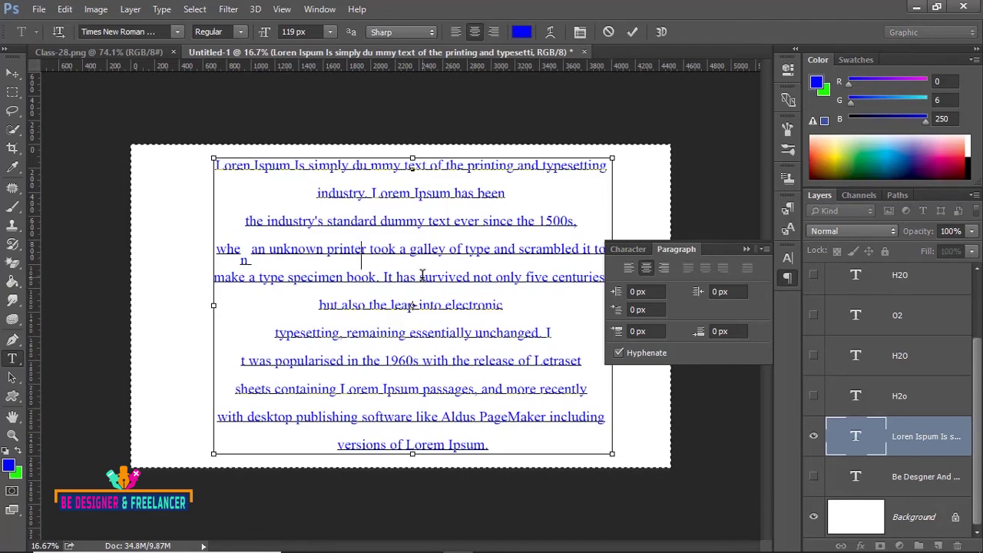
key(ctrl+a)
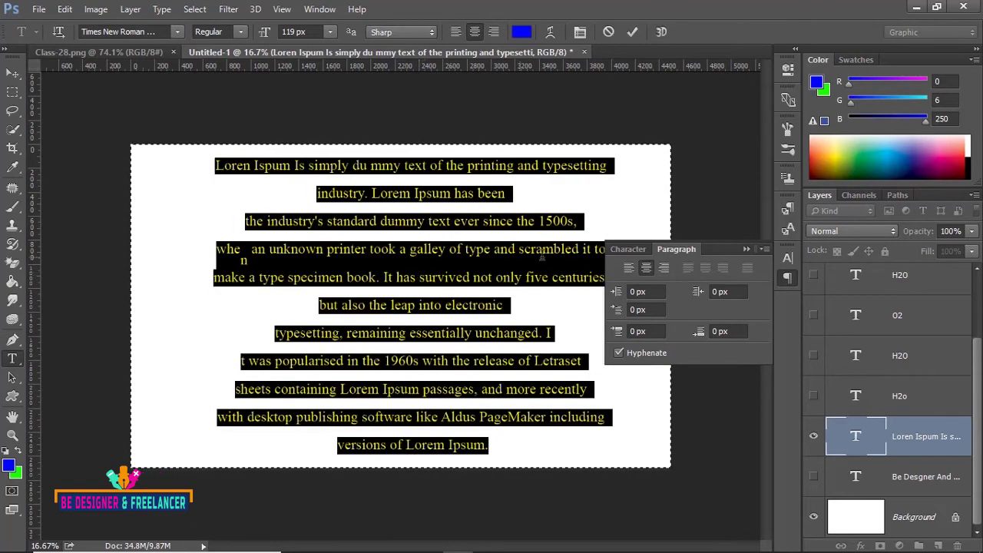
click(662, 273)
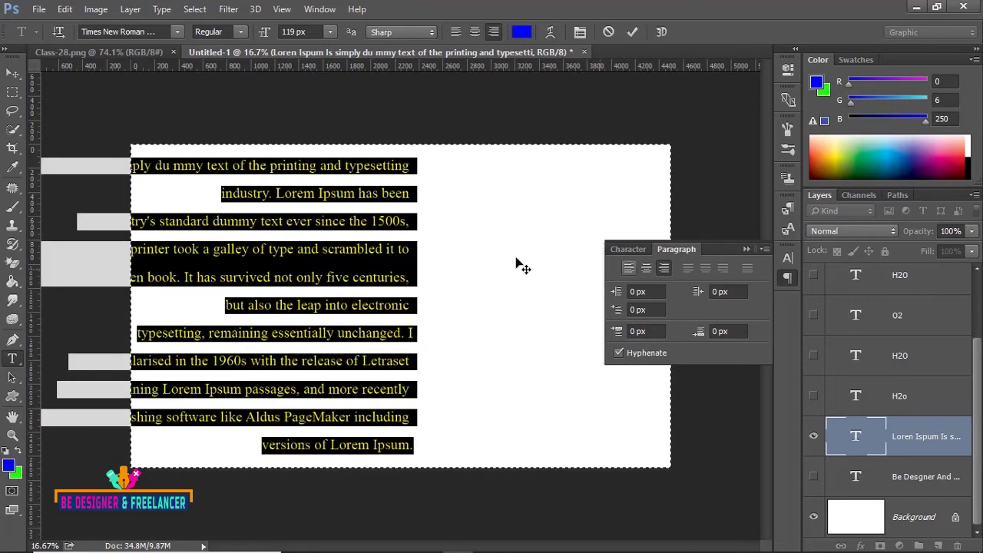
click(12, 73)
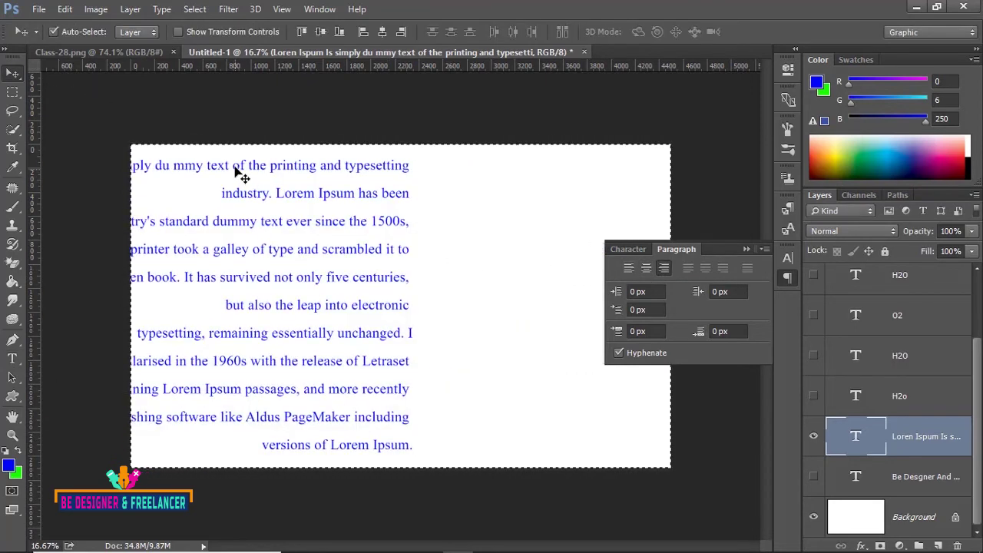
drag(238, 173, 392, 174)
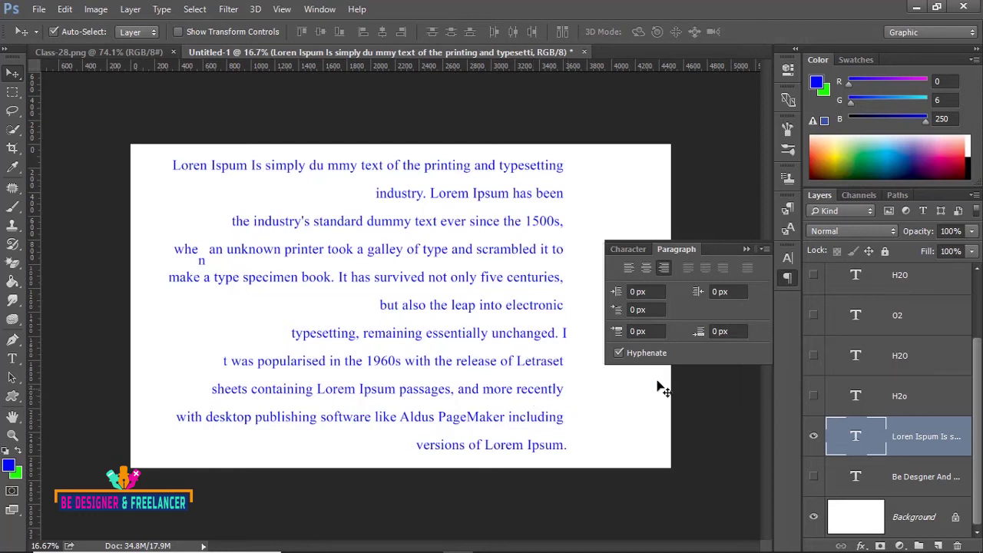
Hide the right-aligned Lorem Ipsum layer, leaving a blank white canvas
click(814, 436)
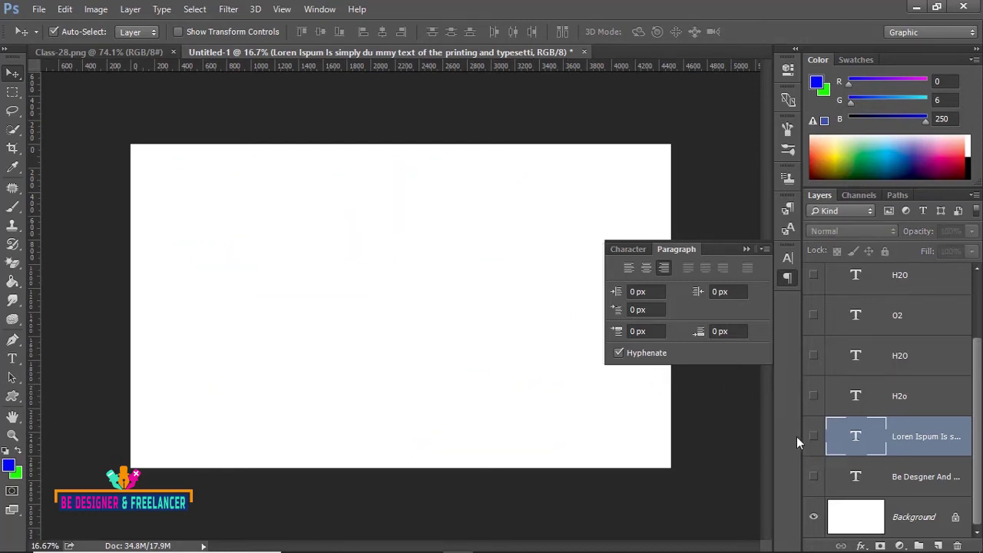
Draw a new paragraph text box, type placeholder letters, and left-align it
click(13, 359)
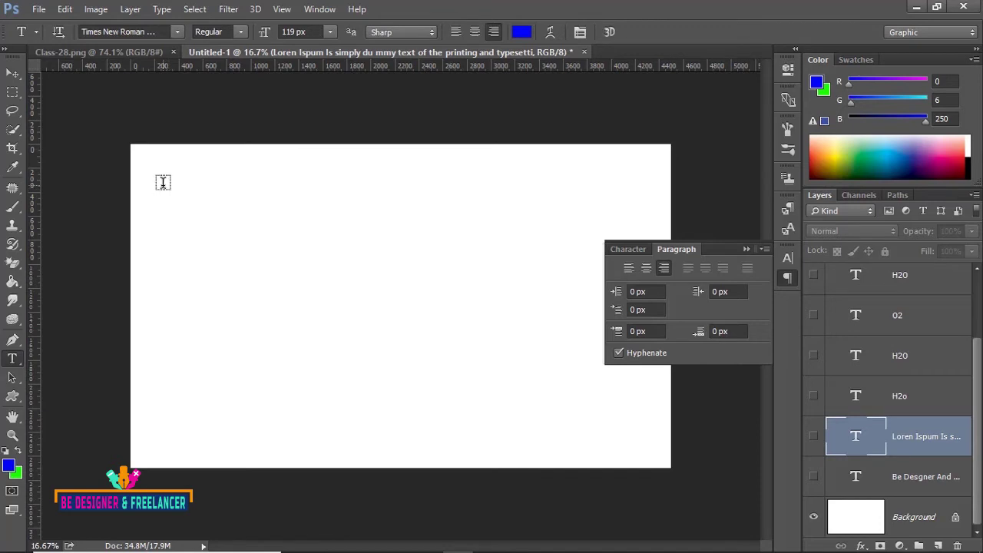
mouse_move(163, 185)
mouse_down()
mouse_move(593, 391)
mouse_move(643, 445)
mouse_up()
text(r)
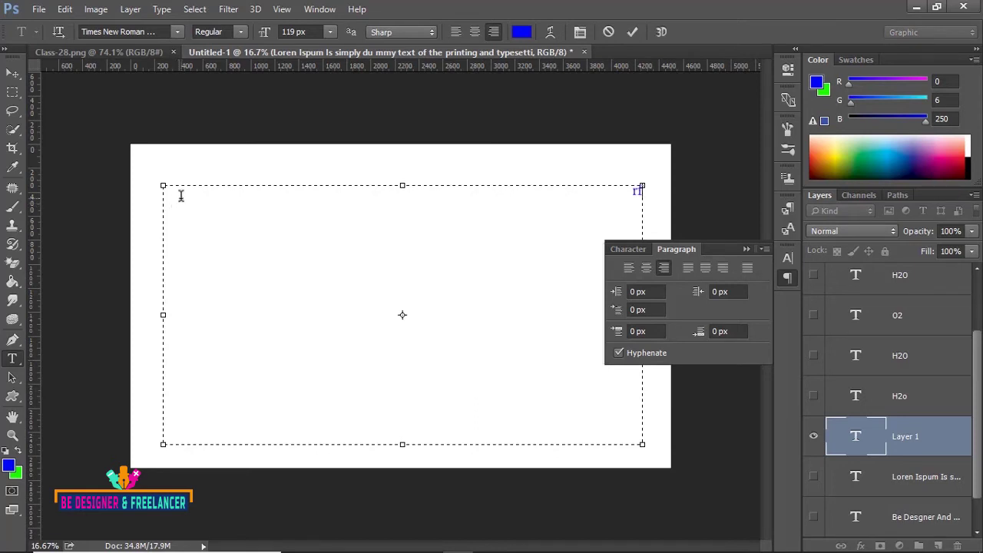
text(fftyfhtff)
click(455, 32)
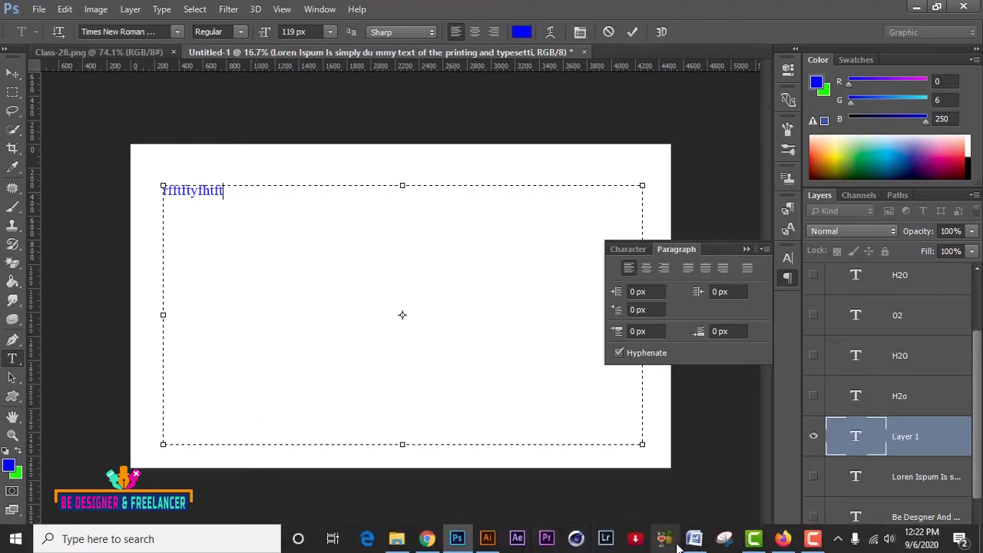
Copy the Lorem Ipsum paragraph from the Word document and return to Photoshop
click(693, 538)
right_click(331, 215)
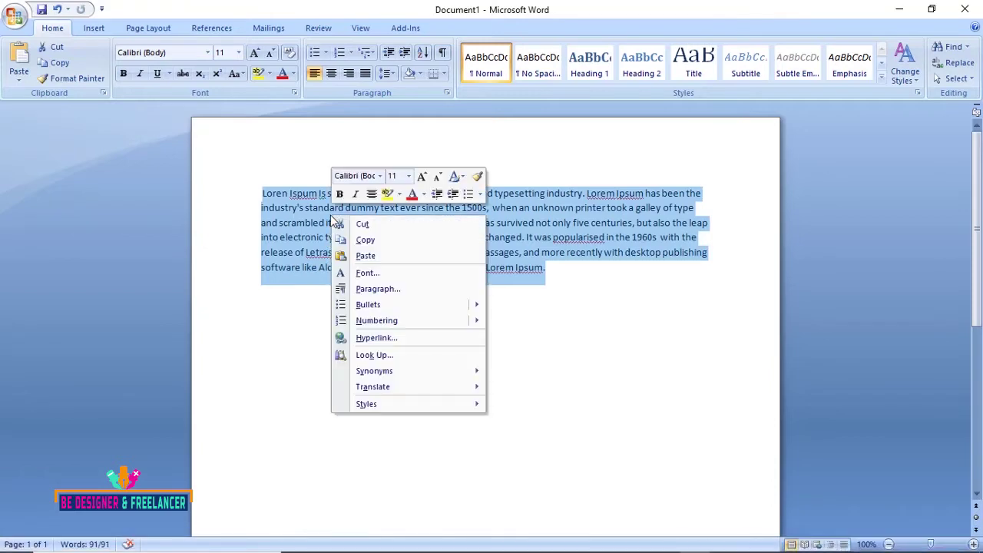
click(366, 240)
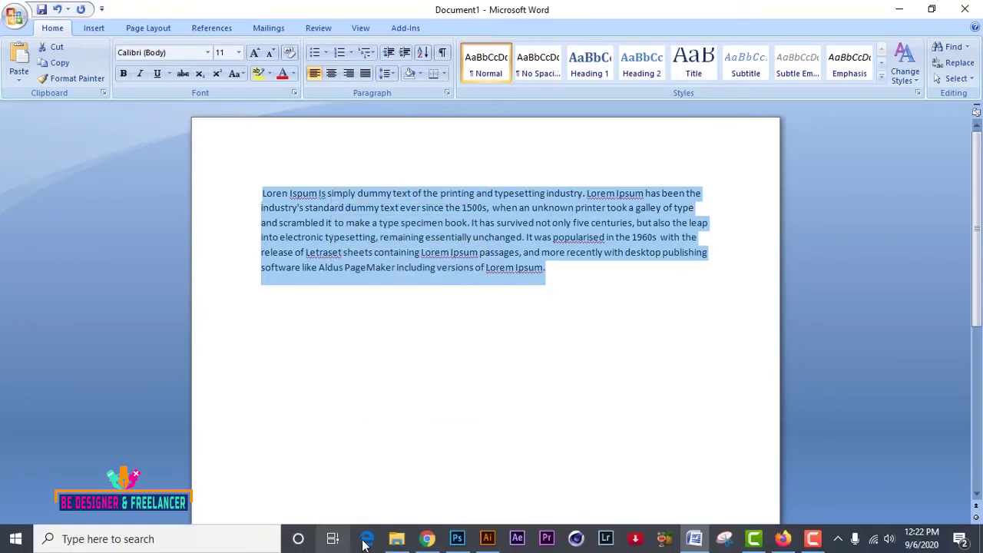
click(457, 539)
Replace the placeholder letters with the pasted Lorem Ipsum paragraph and select all of it
key(ctrl+a)
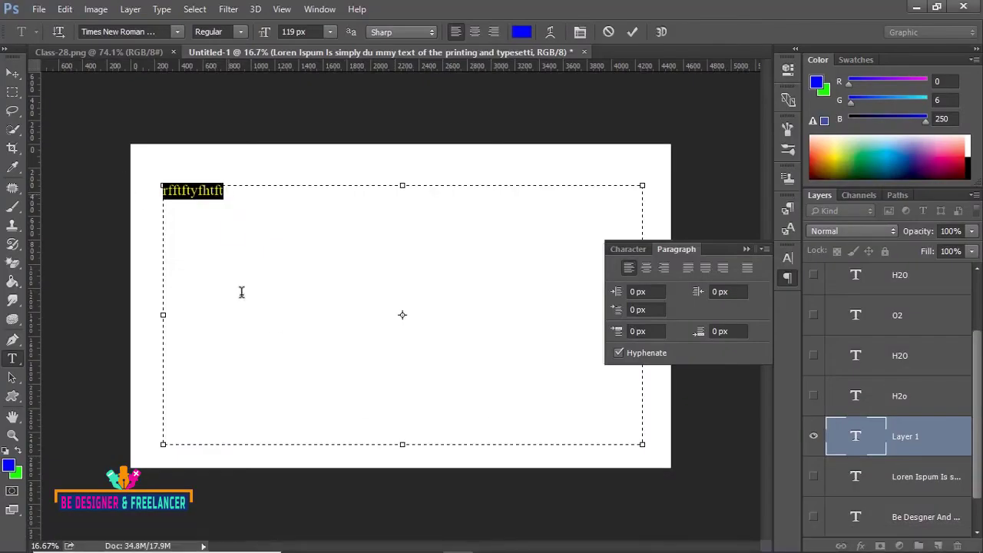
key(ctrl+v)
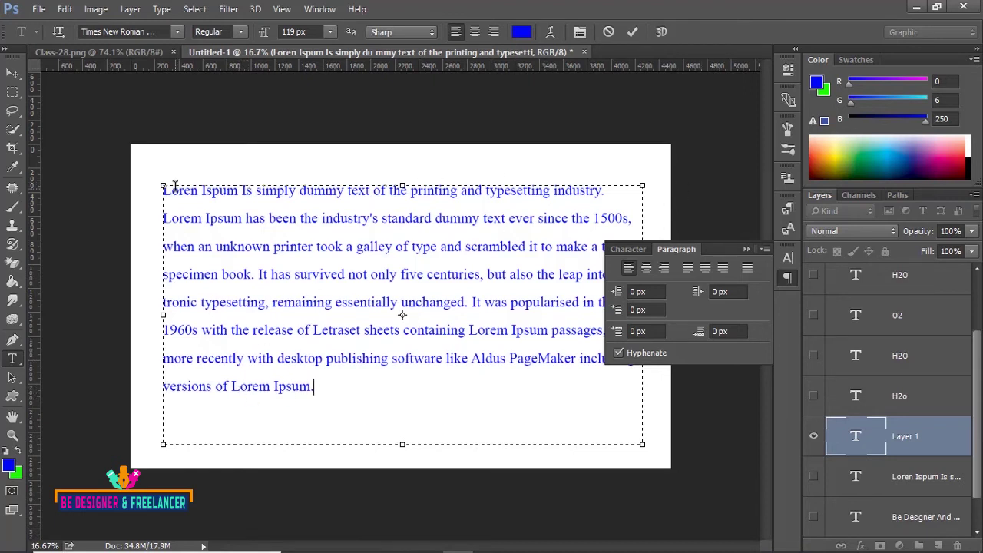
drag(323, 386, 159, 186)
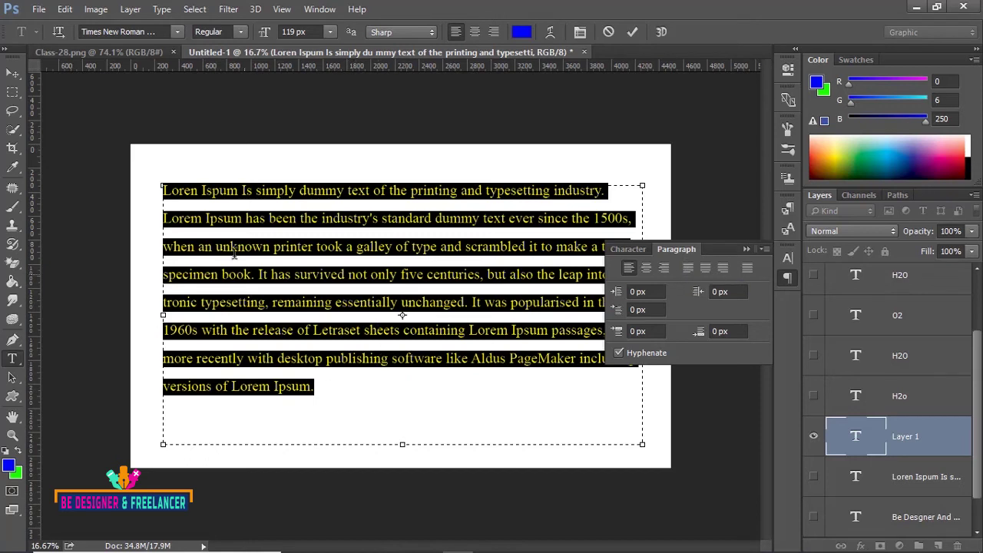
Try Justify last left, revert to left alignment, then reselect the paragraph and reapply Justify last left
click(690, 269)
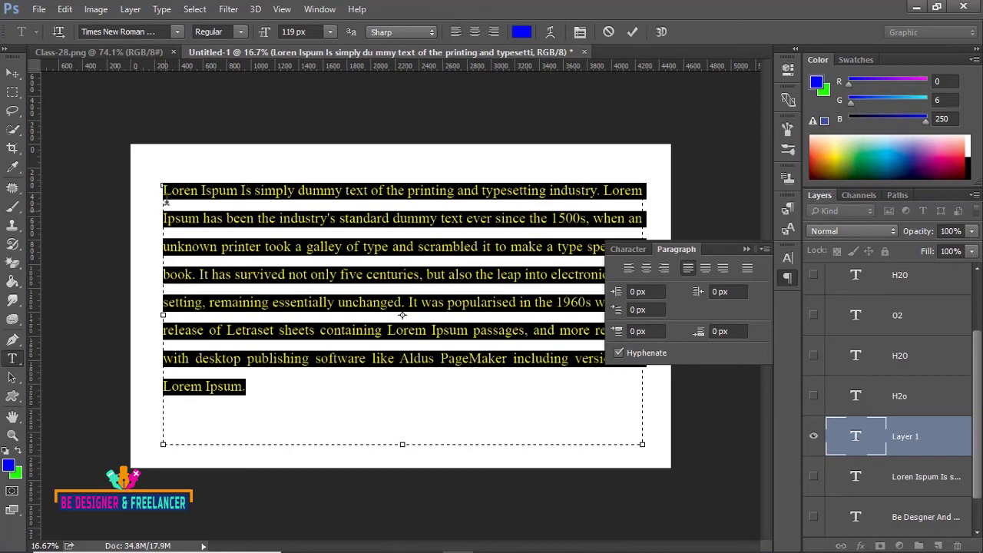
click(748, 249)
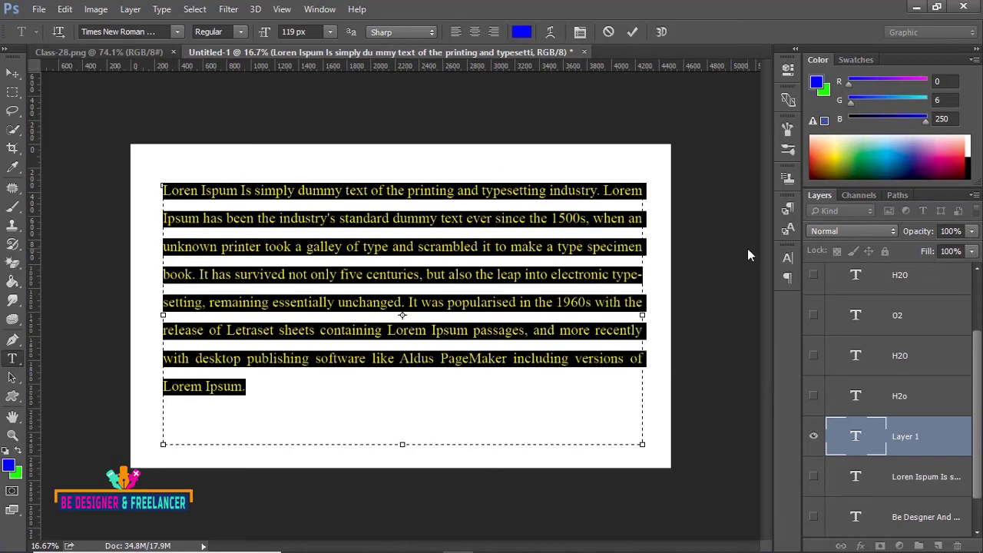
key(ctrl+shift+l)
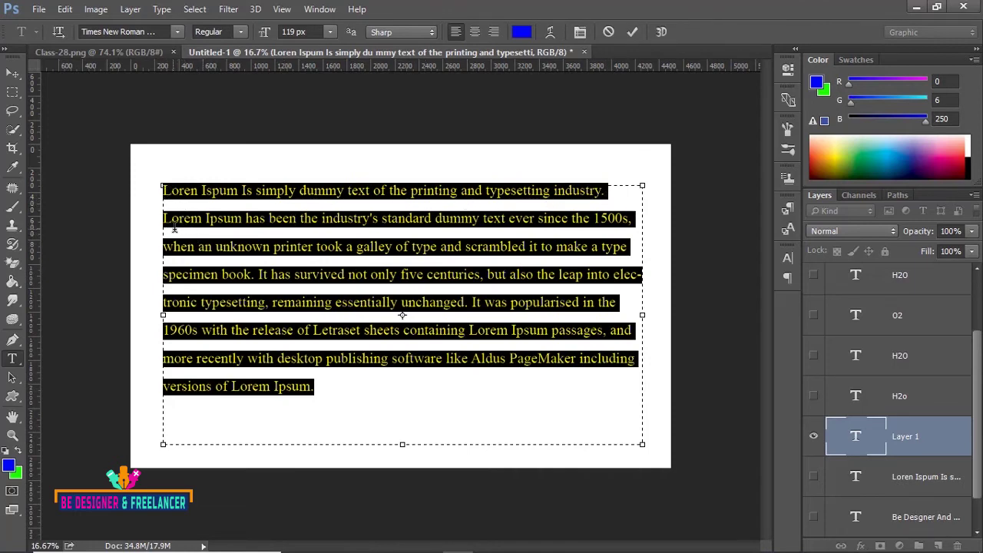
click(590, 360)
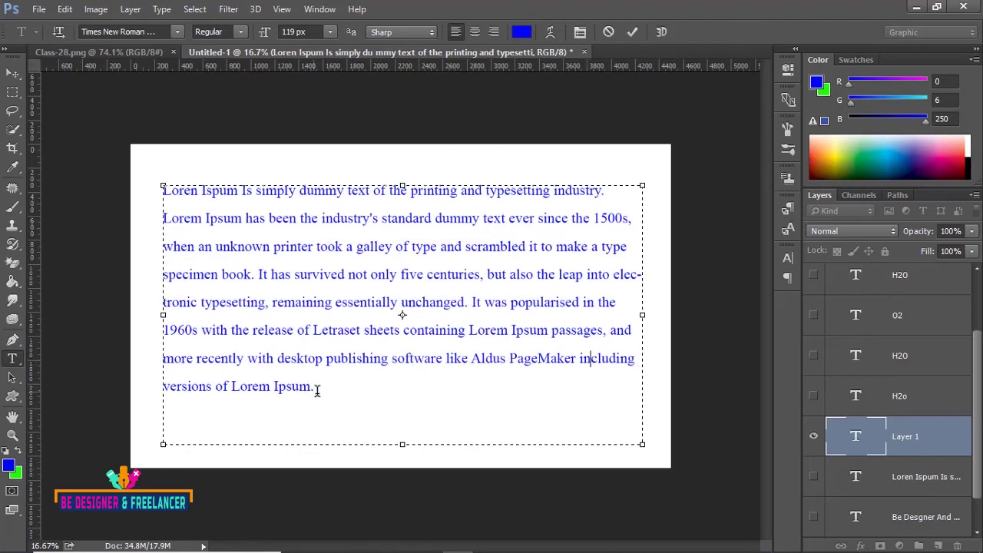
mouse_move(322, 392)
mouse_down()
mouse_move(257, 274)
mouse_move(164, 187)
mouse_up()
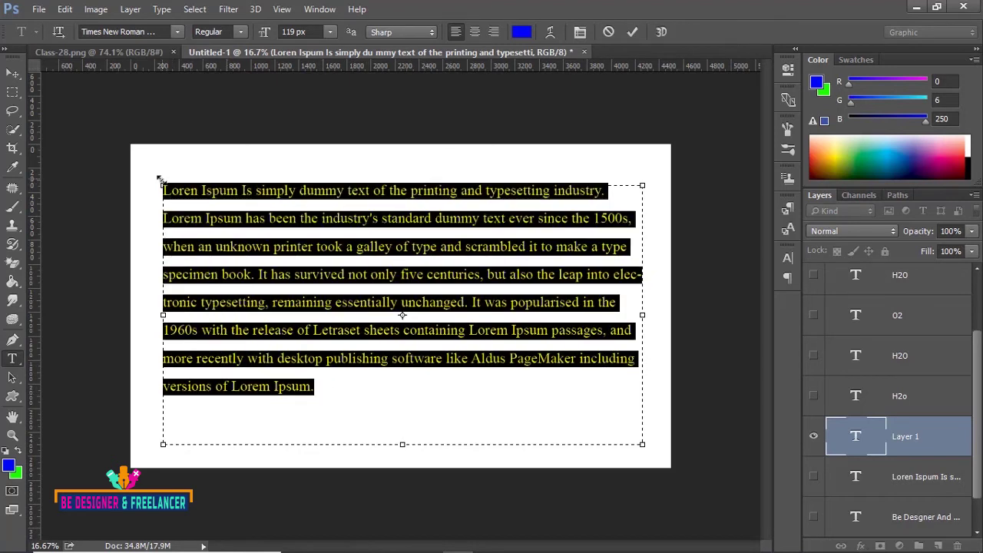
click(788, 258)
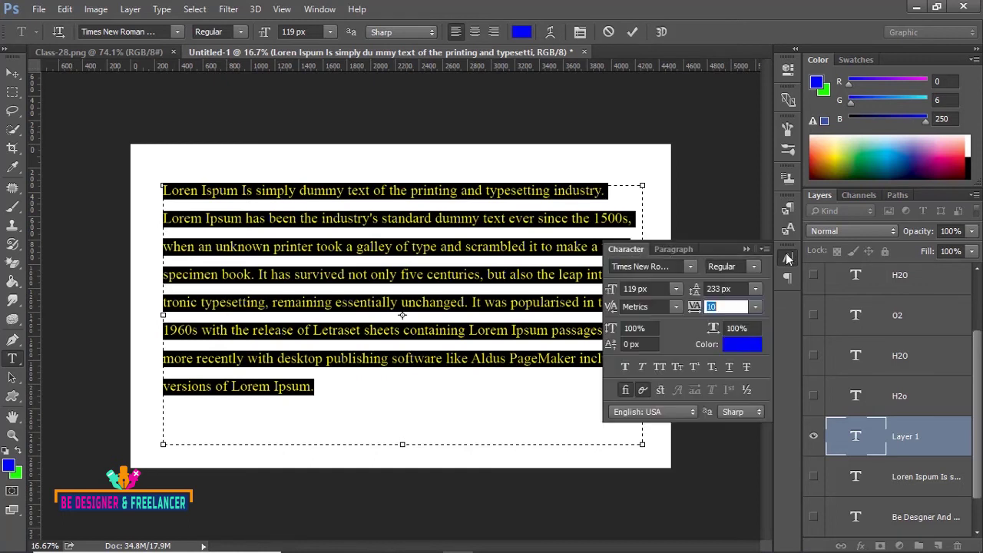
click(675, 250)
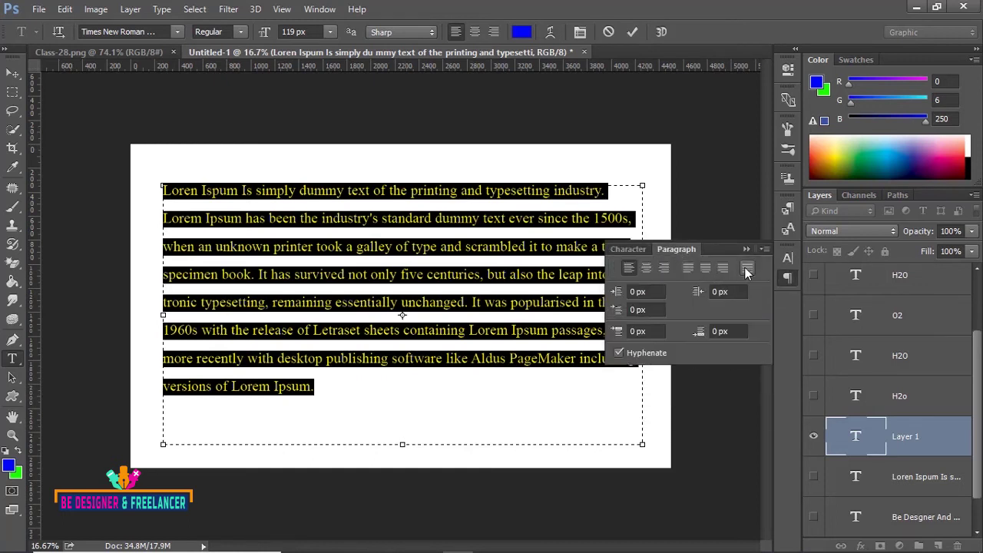
click(688, 270)
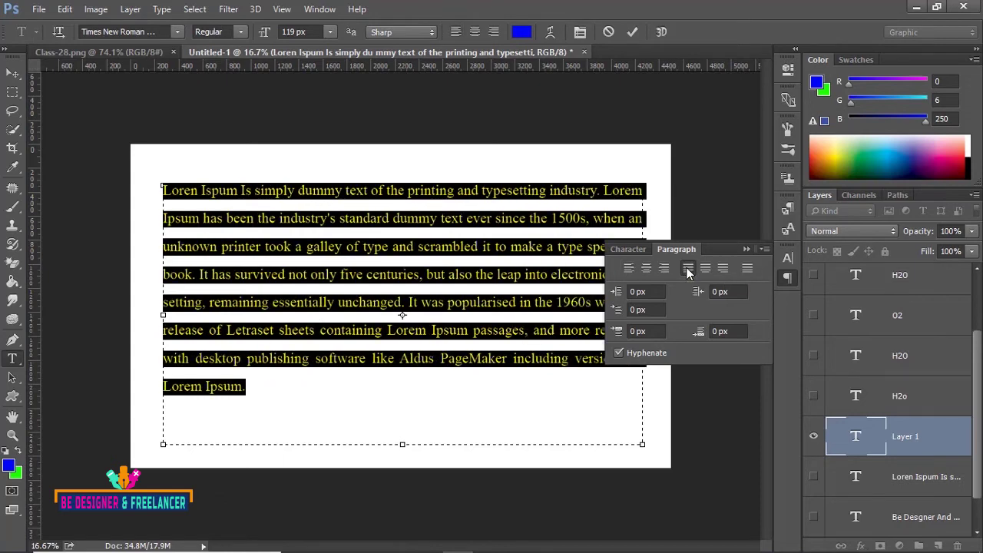
click(746, 249)
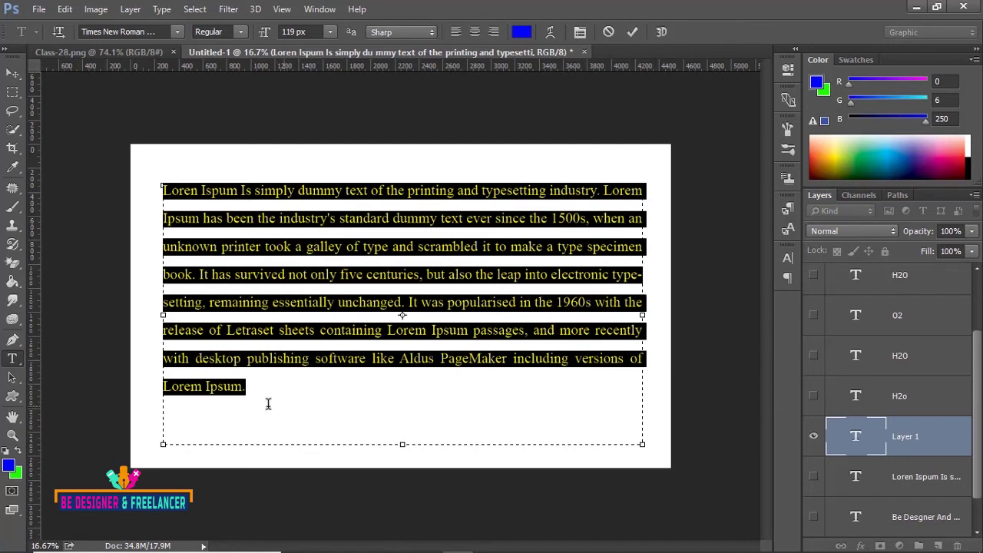
Try Justify last centered and last right, then settle on Justify all
click(787, 257)
click(675, 250)
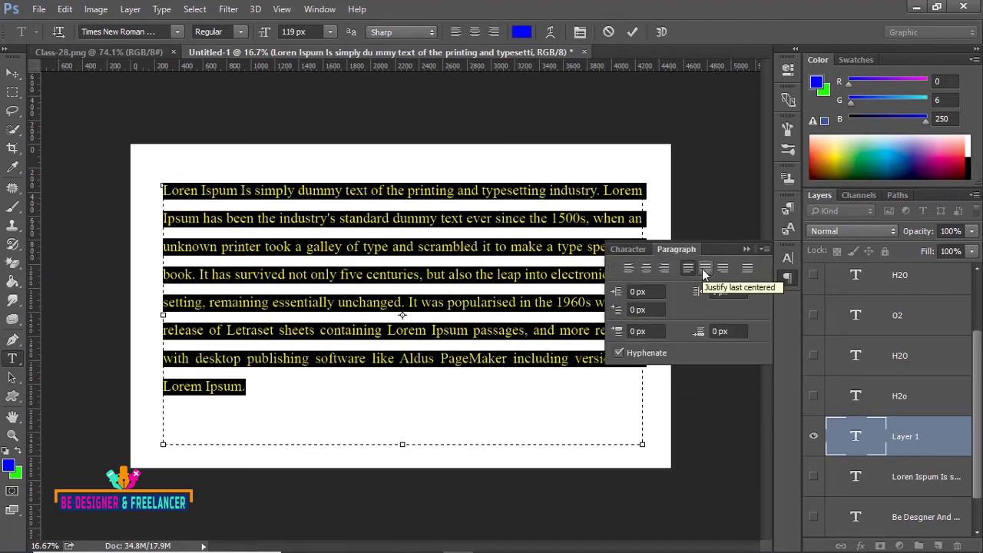
click(702, 269)
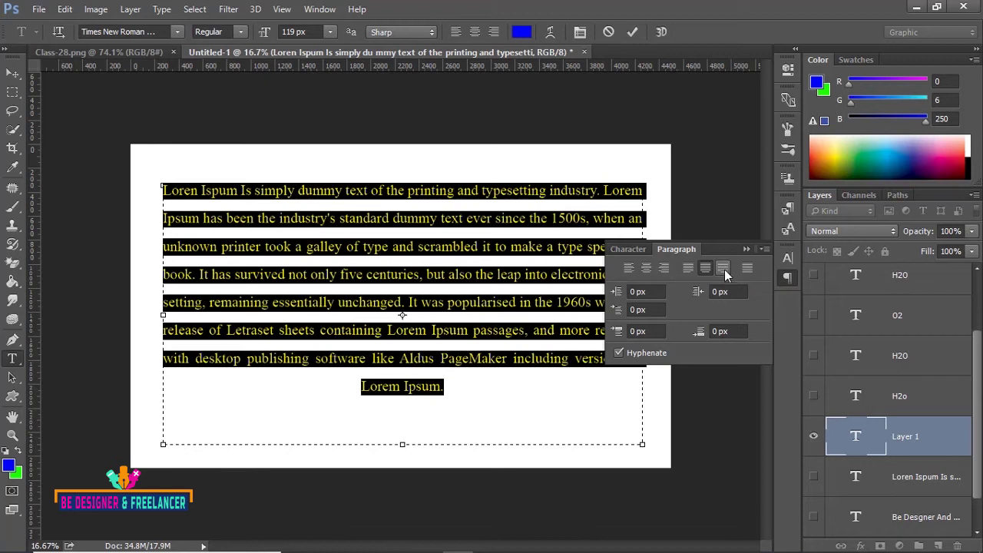
click(724, 270)
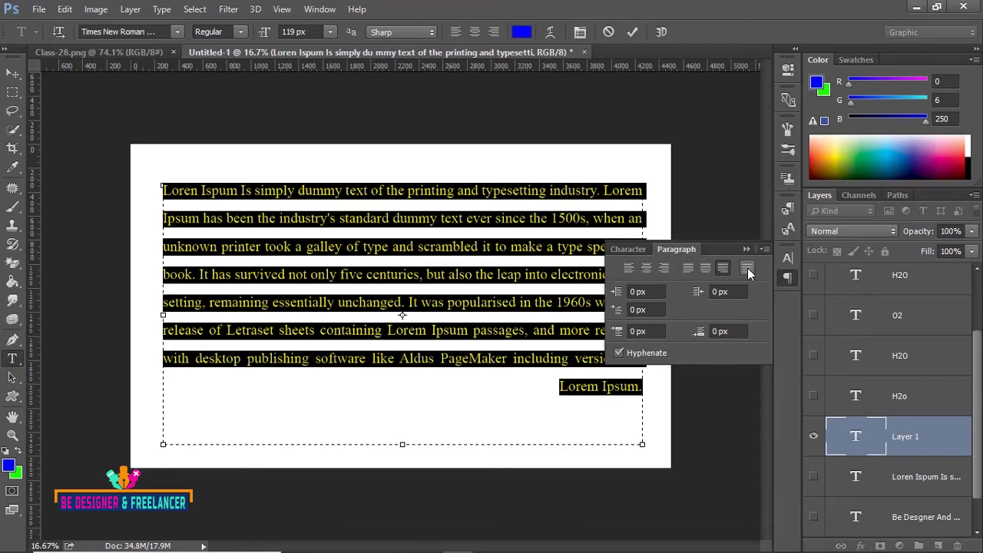
click(747, 268)
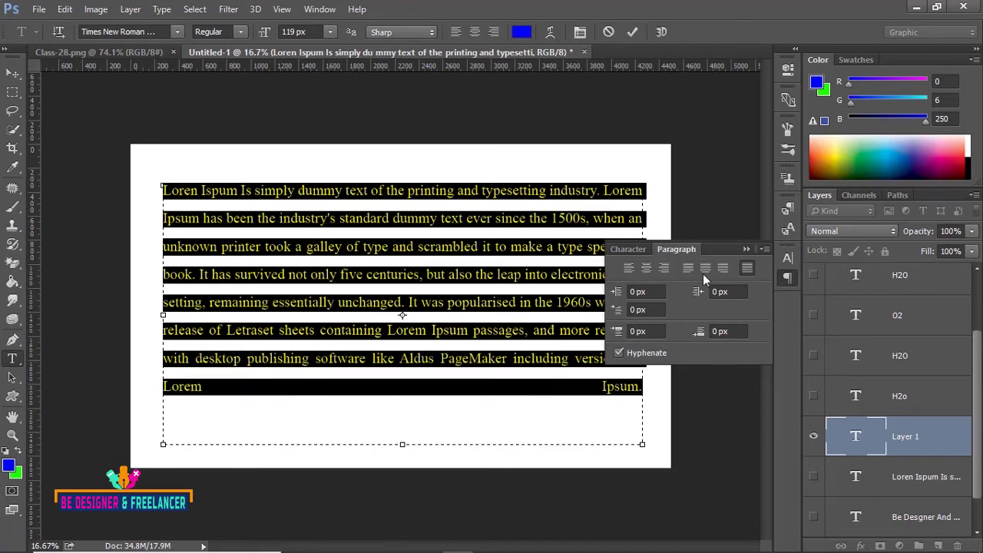
click(743, 249)
click(614, 387)
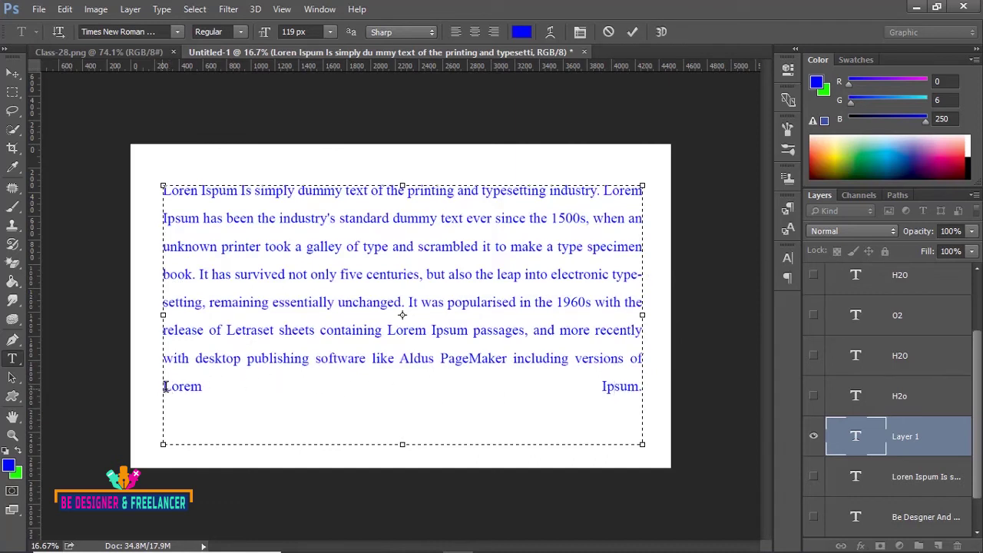
Apply Justify last left so the final line 'Lorem Ipsum.' no longer spans the box
drag(163, 386, 644, 388)
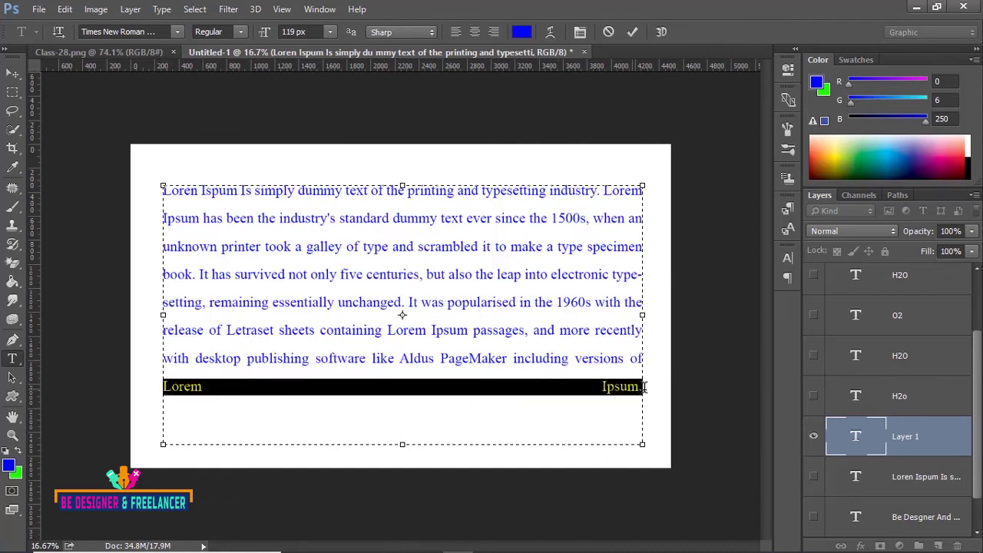
click(402, 389)
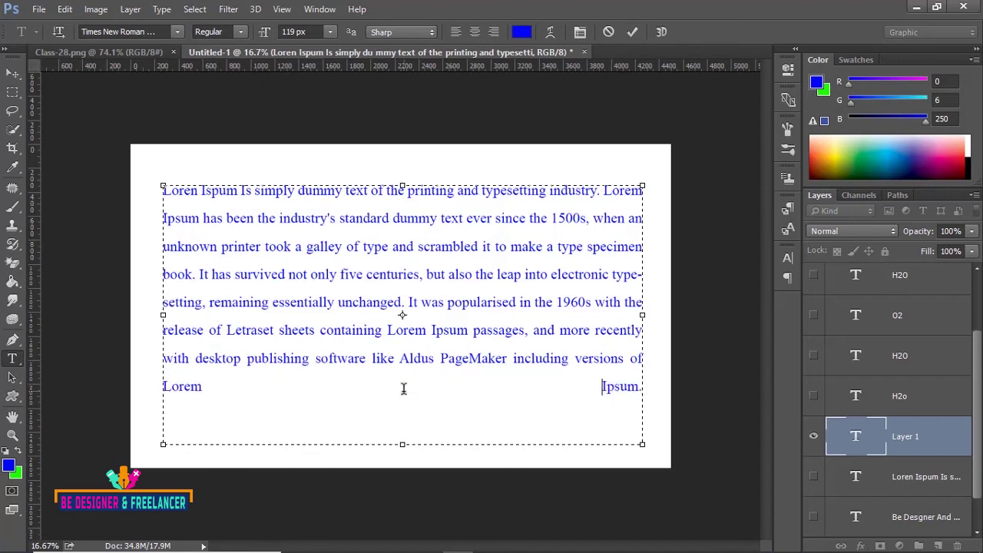
drag(204, 390, 156, 390)
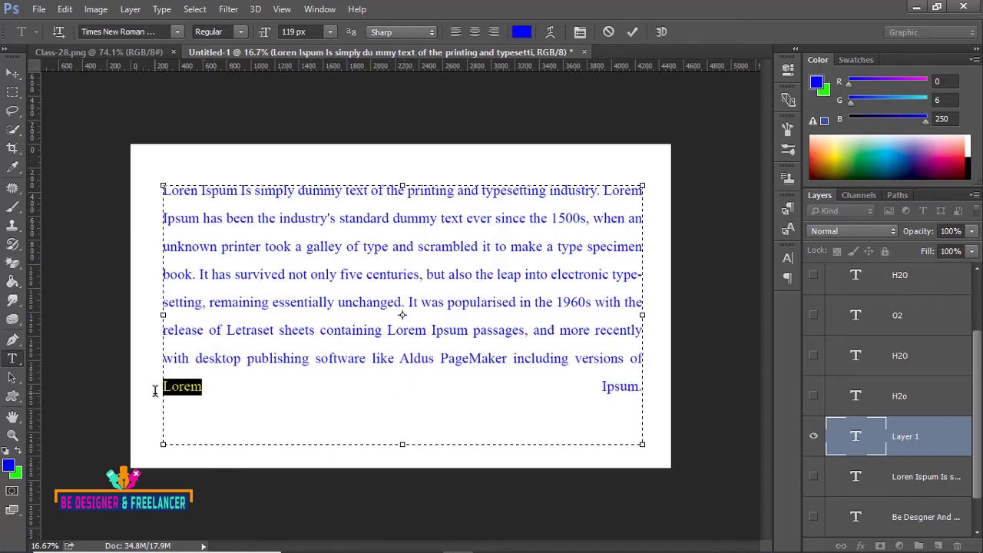
drag(597, 390, 673, 388)
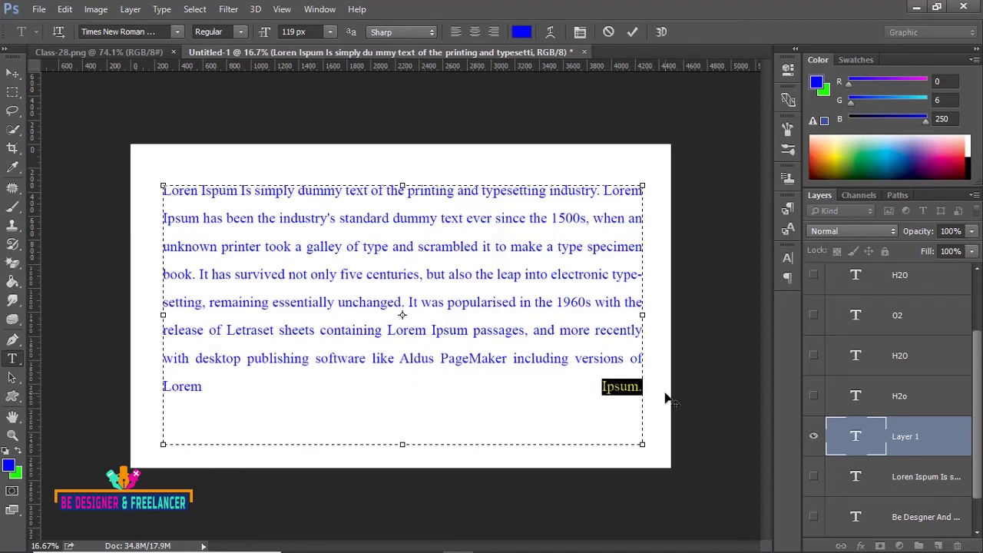
click(790, 229)
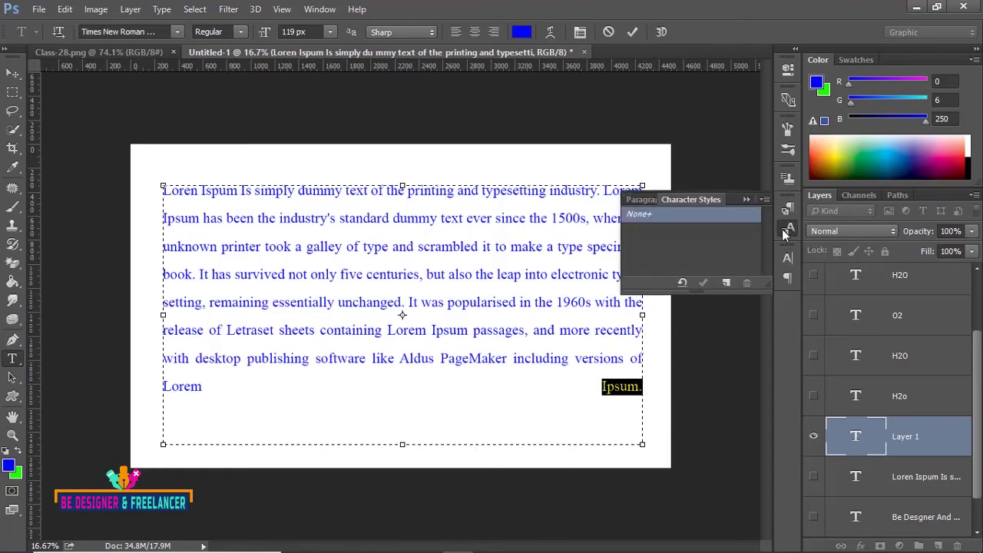
click(786, 261)
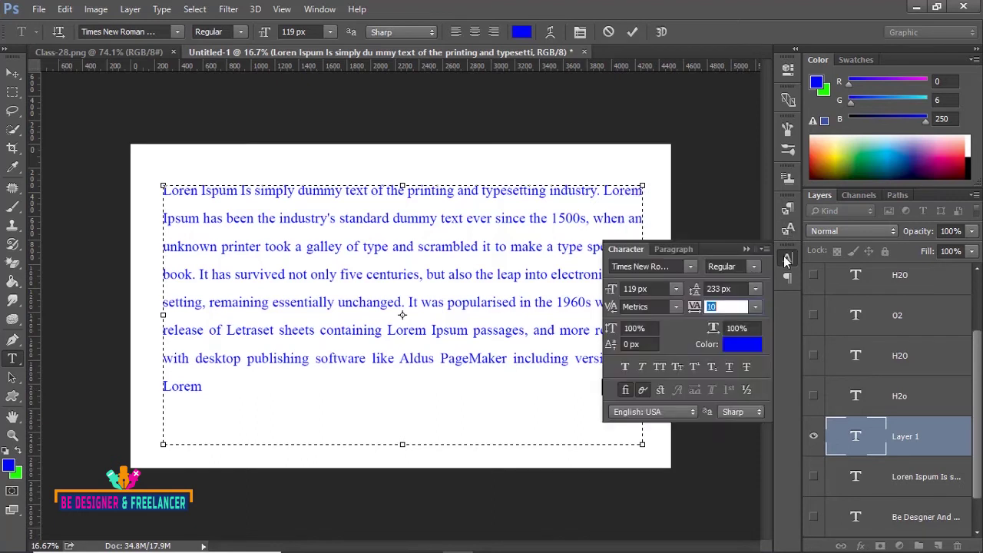
click(683, 251)
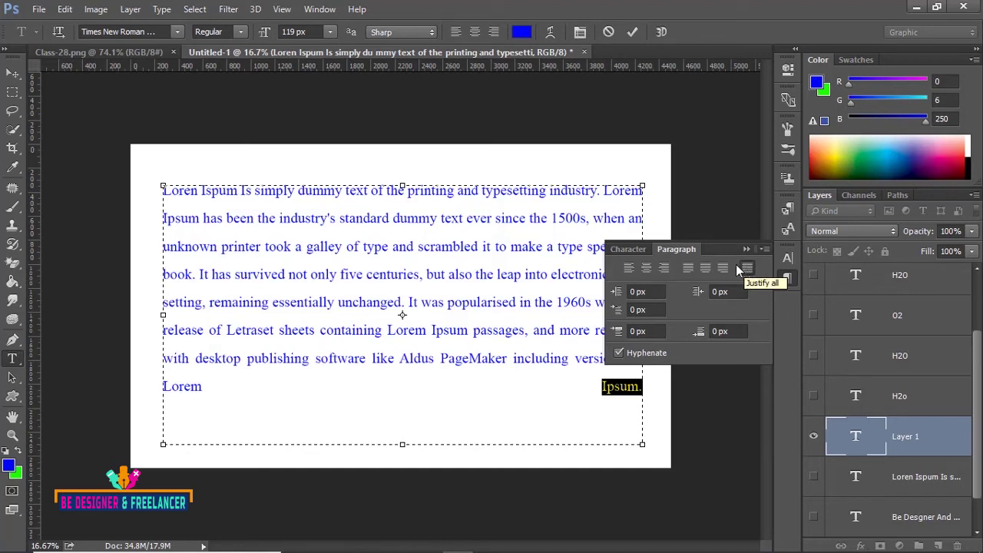
click(689, 269)
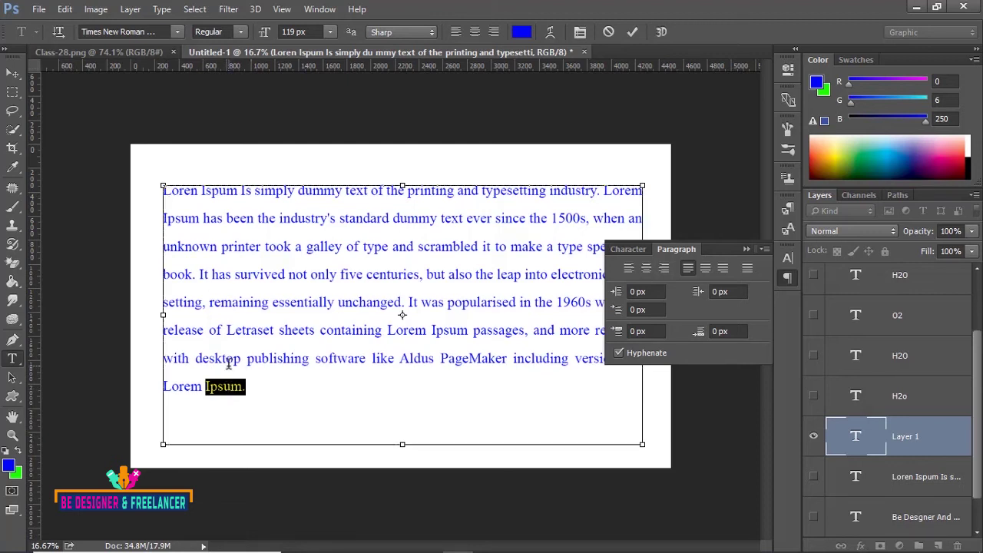
Select all the text and scrub the left indent up to 38.05 px
key(ctrl+a)
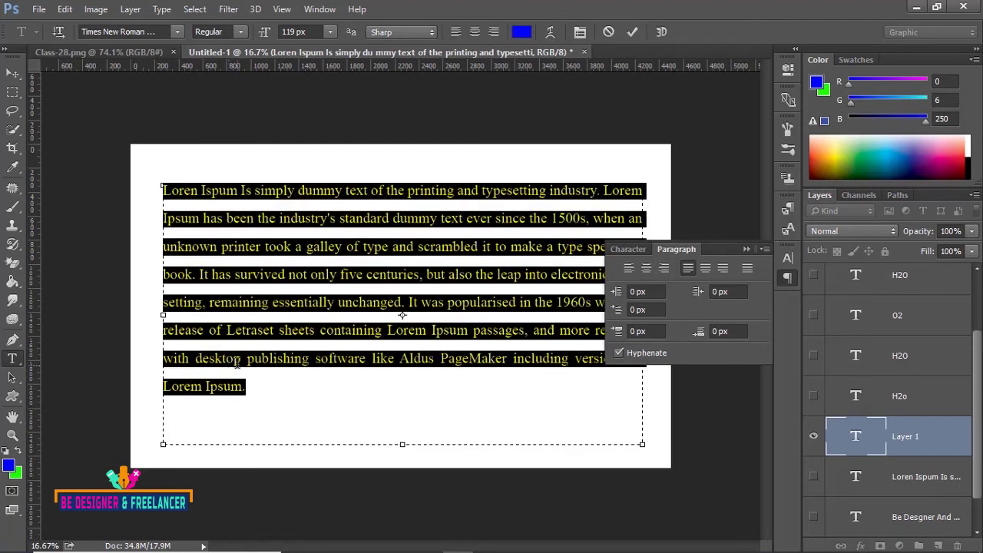
drag(619, 297, 726, 294)
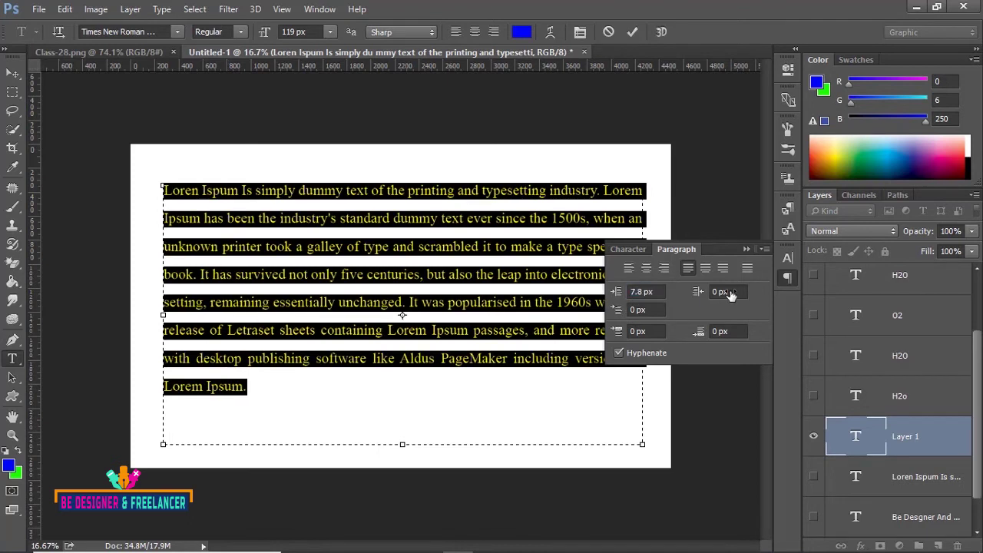
drag(619, 297, 854, 300)
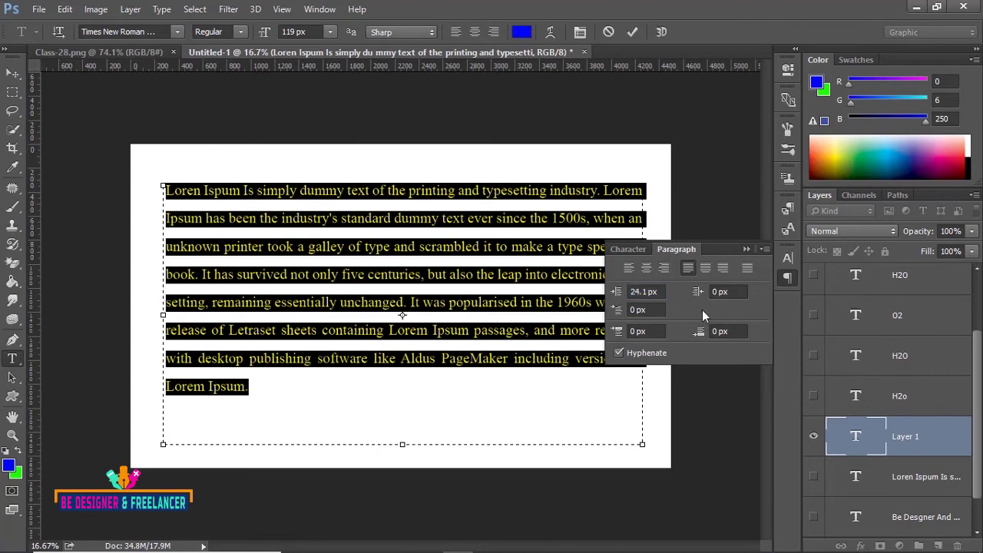
drag(618, 297, 808, 299)
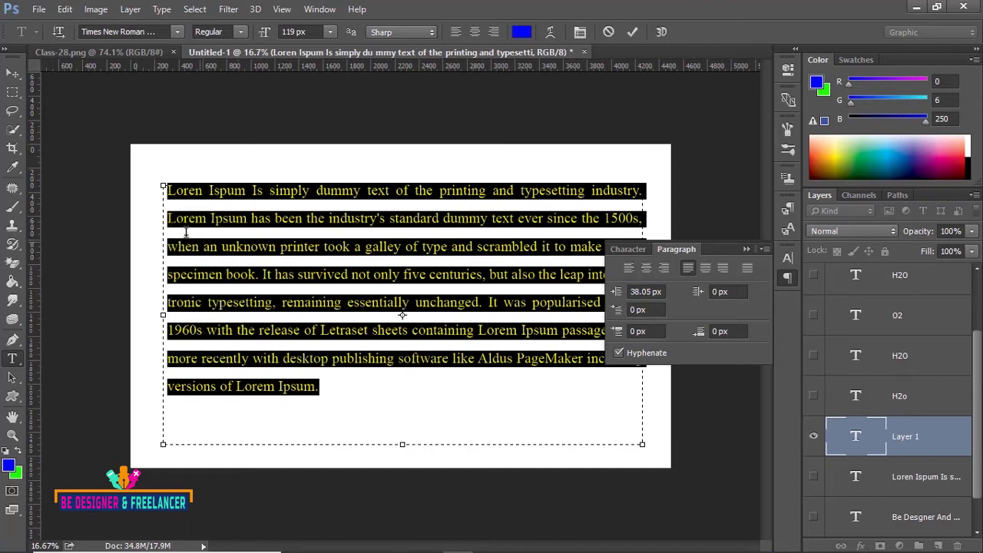
click(166, 213)
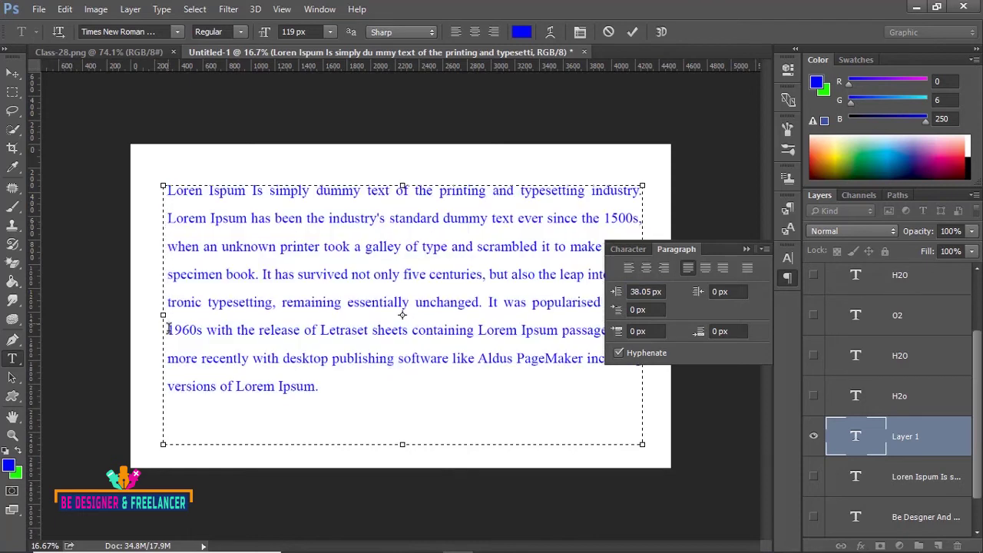
click(699, 294)
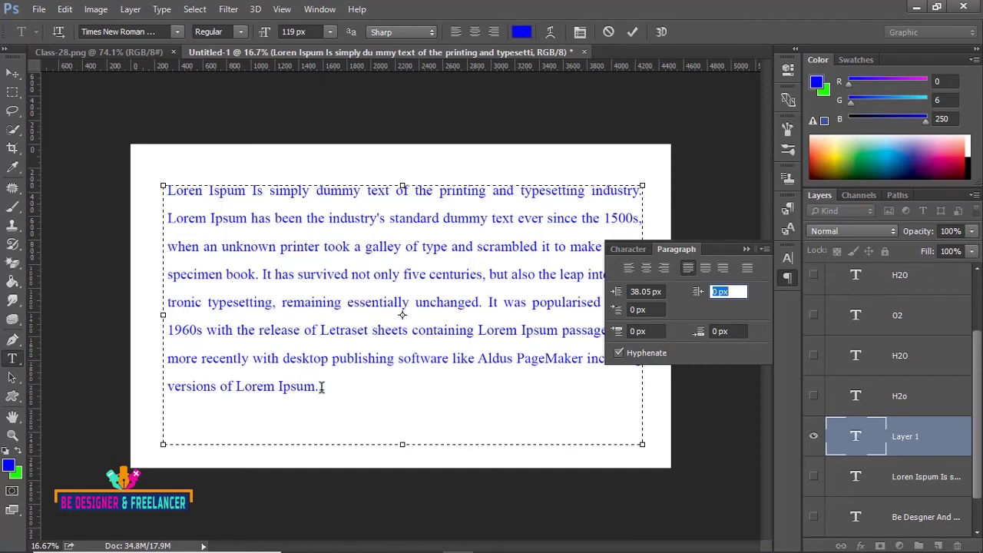
Reselect the paragraph and scrub Add Space Before Paragraph to add space above it
drag(319, 386, 135, 159)
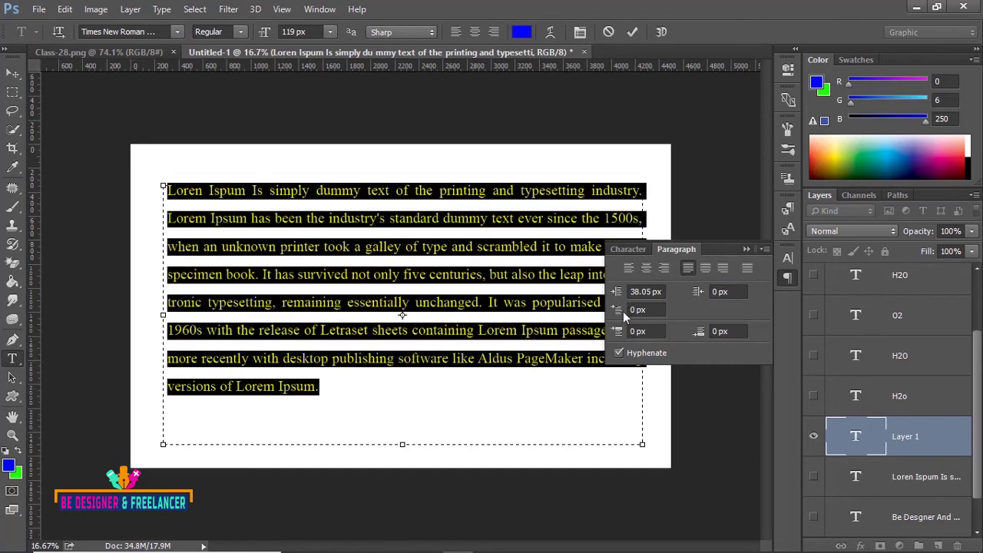
drag(617, 310, 871, 317)
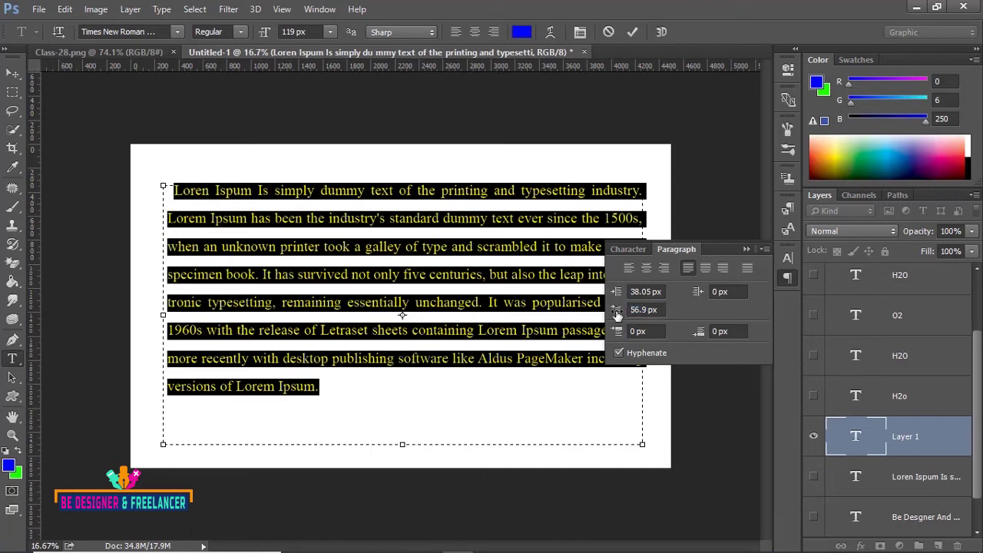
drag(618, 315, 533, 315)
click(218, 206)
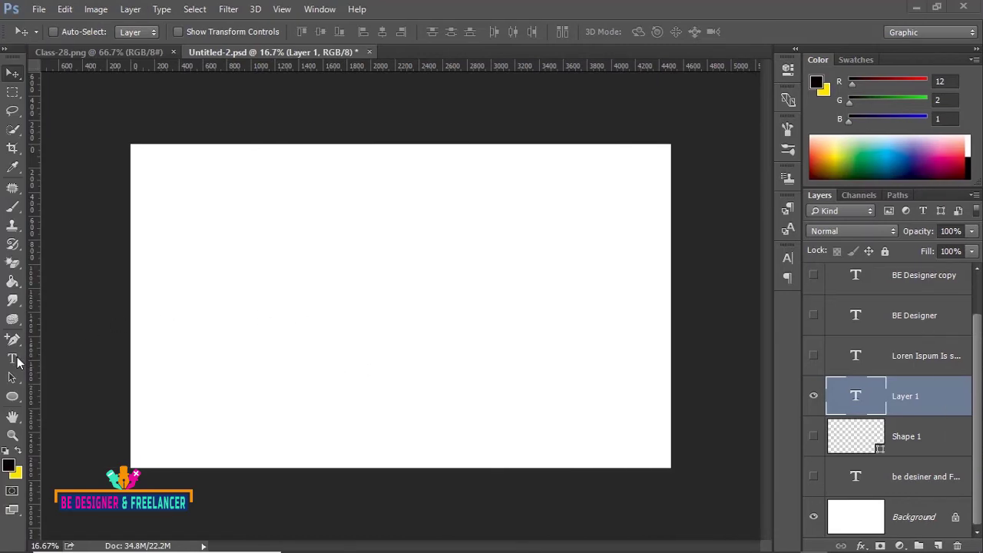
Draw an empty paragraph text box across the canvas with the Horizontal Type Tool
right_click(16, 363)
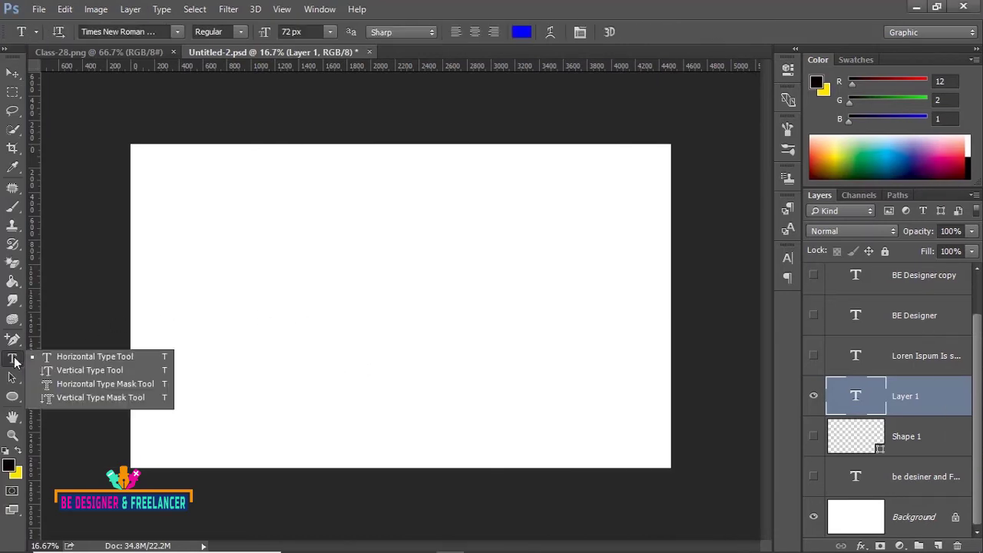
click(49, 352)
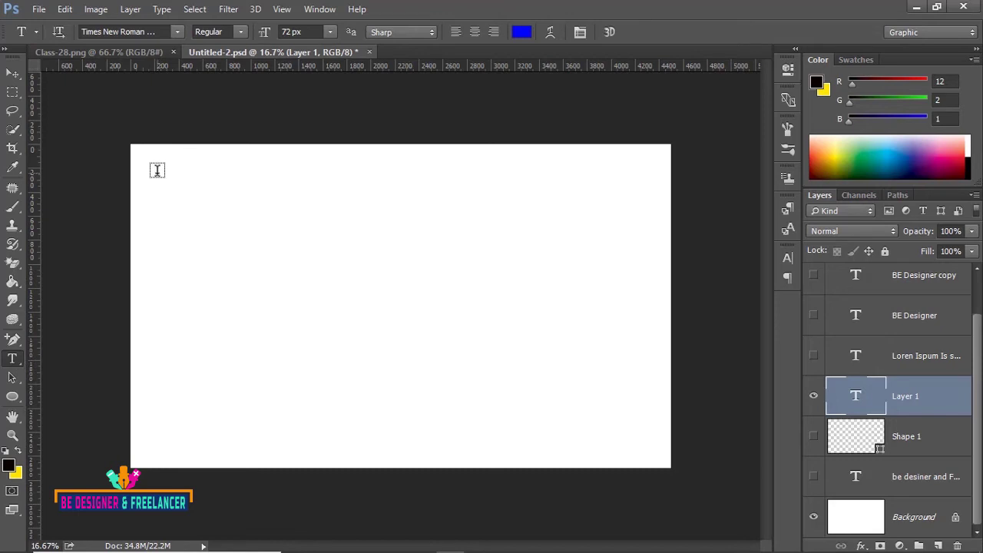
drag(158, 172, 644, 449)
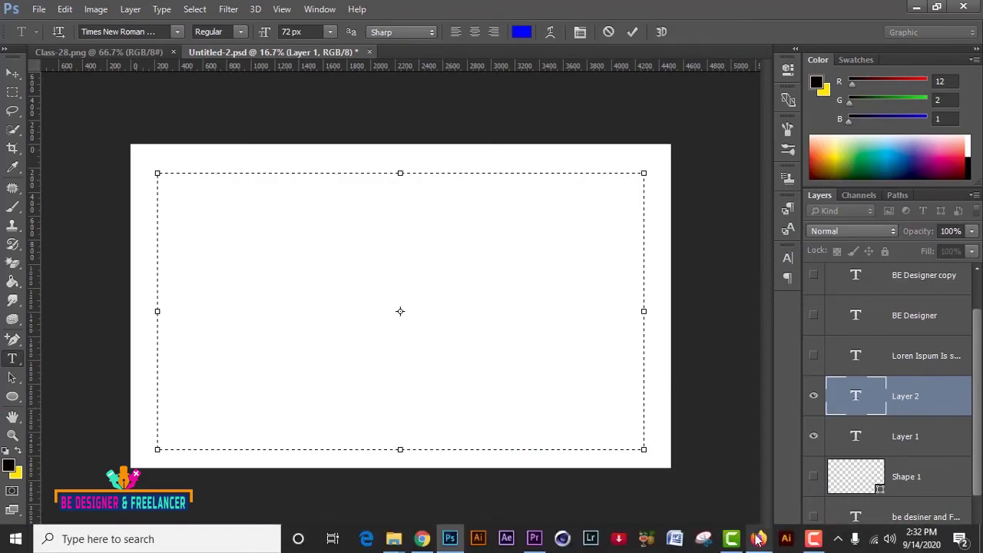
Select the first three Lorem Ipsum paragraphs on lipsum.com in Firefox, then minimize the browser
click(758, 540)
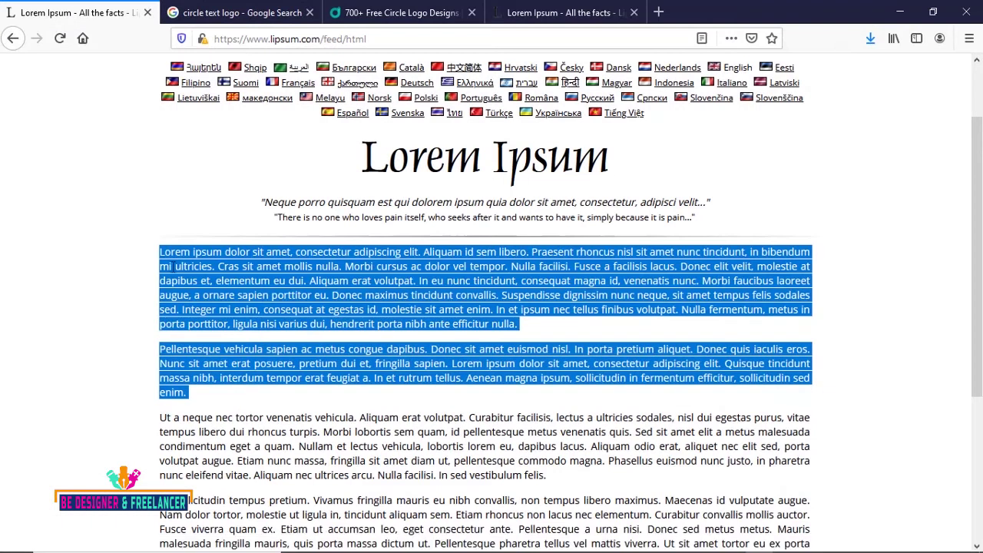
click(147, 255)
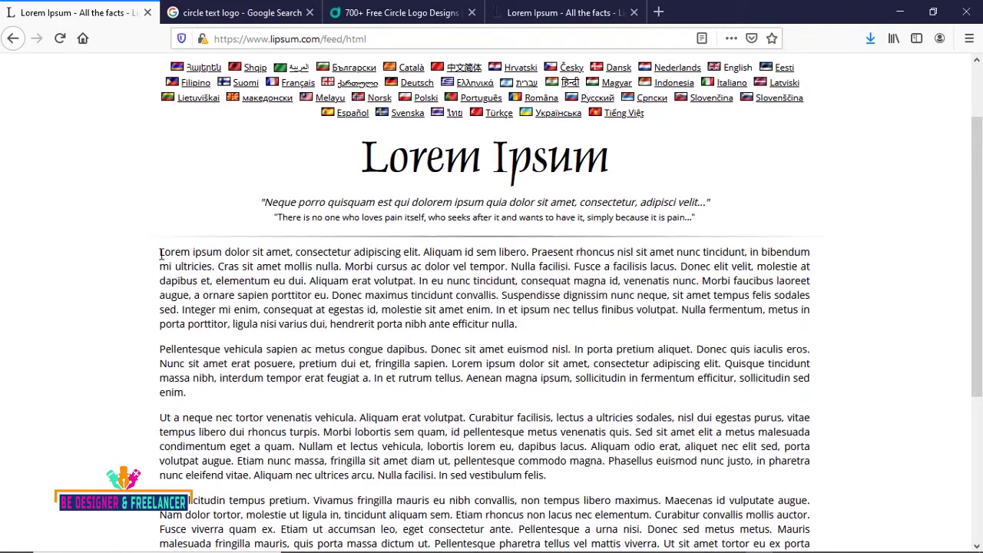
drag(160, 254, 558, 489)
key(ctrl+c)
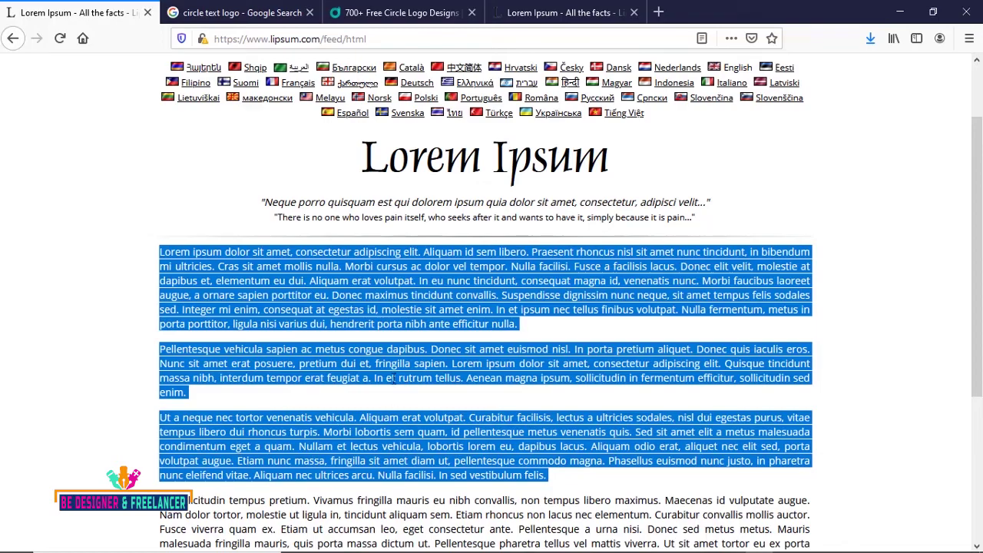
click(900, 13)
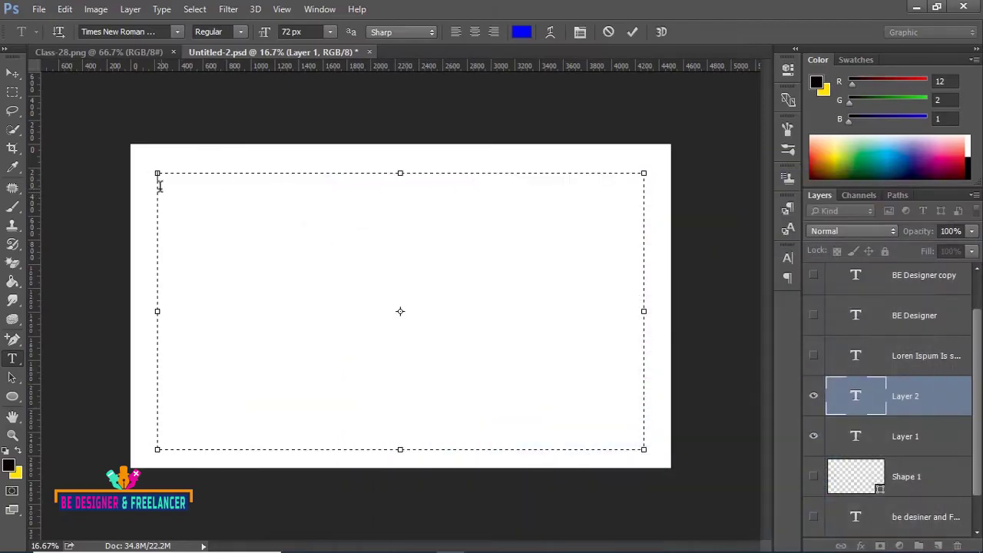
Paste the three Lorem Ipsum paragraphs into the text box and show the Paragraph panel
key(ctrl+v)
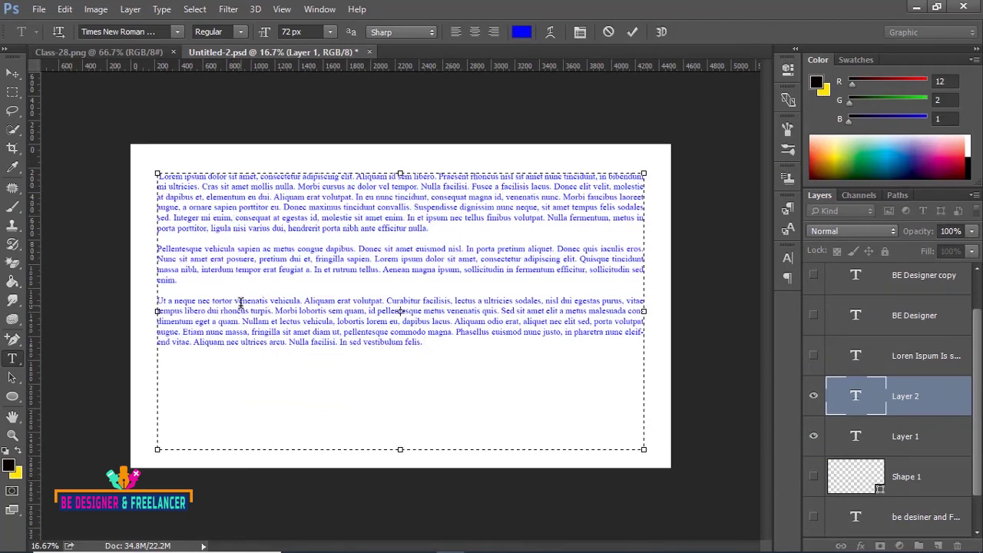
click(788, 279)
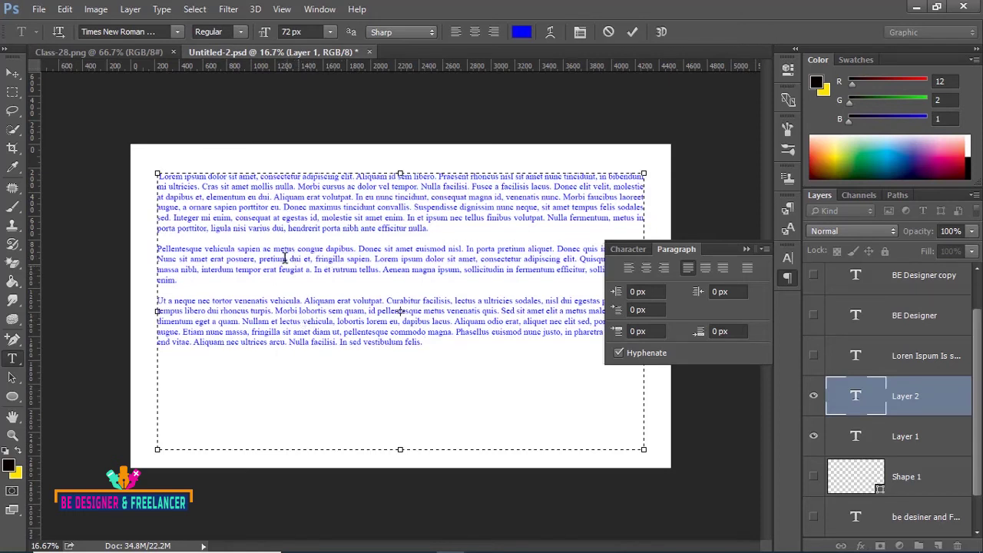
Give the third paragraph 50 px of space before it
drag(292, 248, 237, 234)
click(279, 233)
drag(422, 244, 402, 228)
click(431, 249)
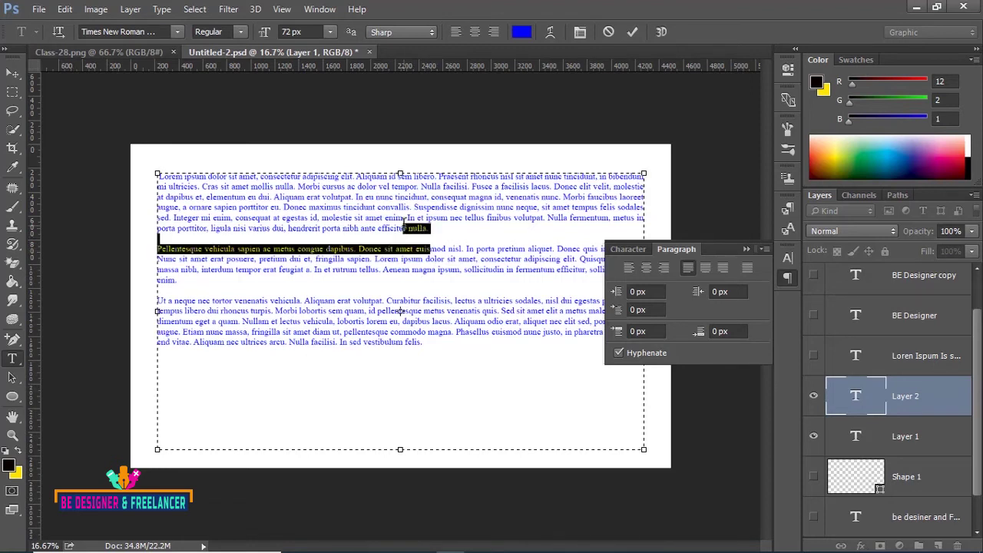
click(660, 333)
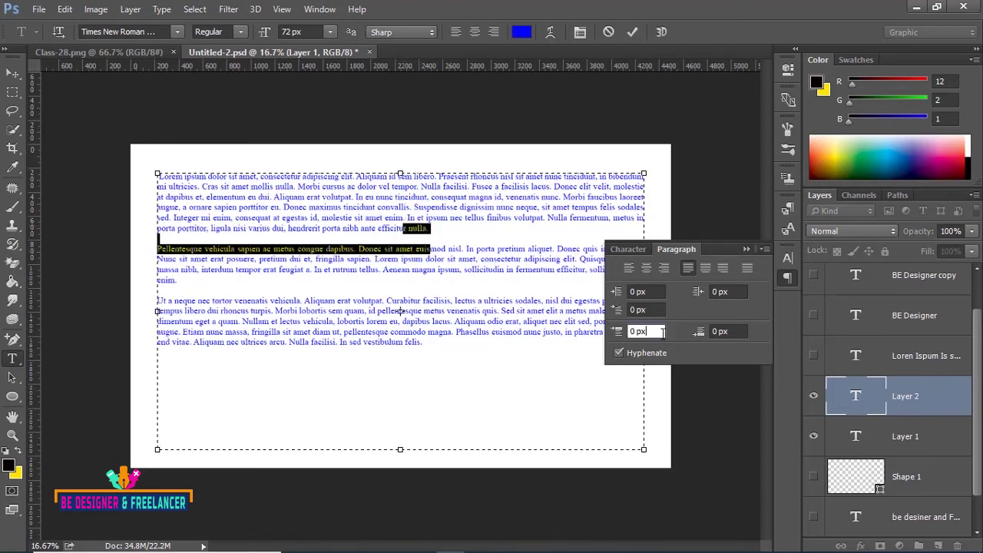
drag(662, 332, 607, 335)
click(392, 322)
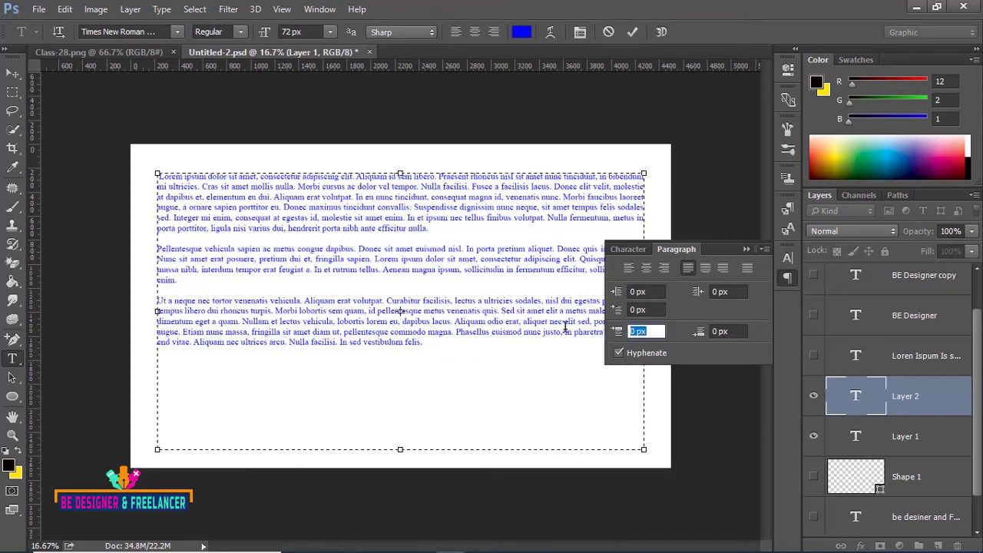
text(50)
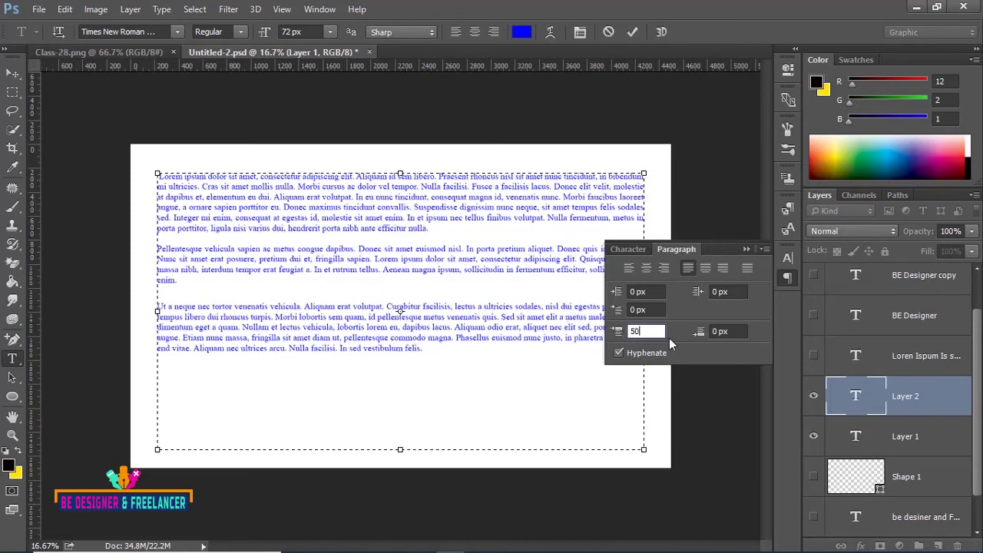
click(352, 222)
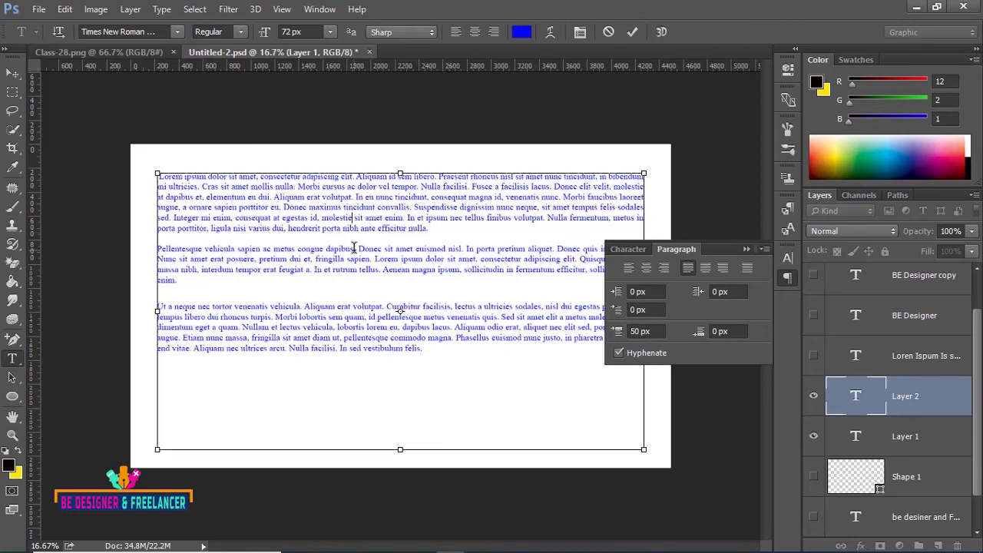
Set 50 px space before on all paragraphs, then change it to 80
key(ctrl+a)
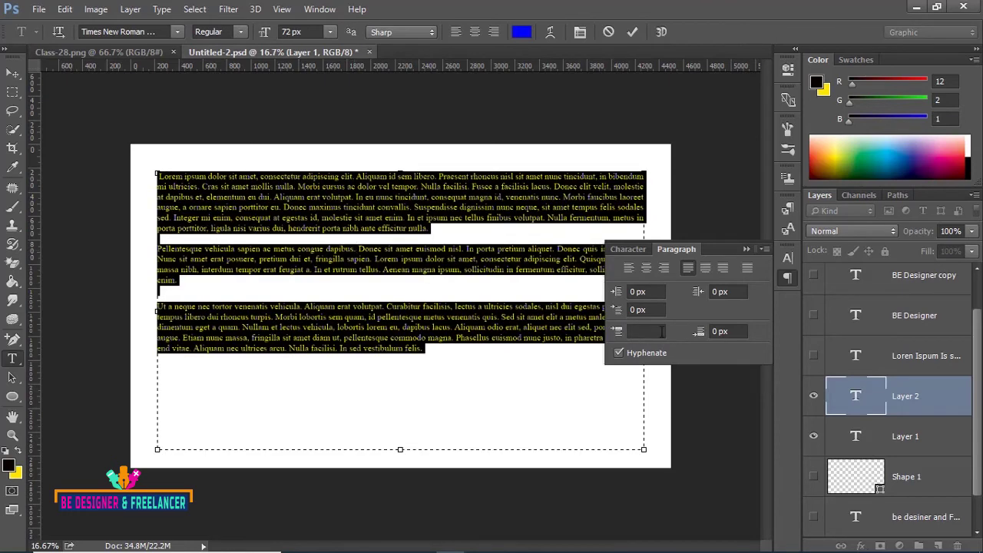
click(654, 331)
text(50)
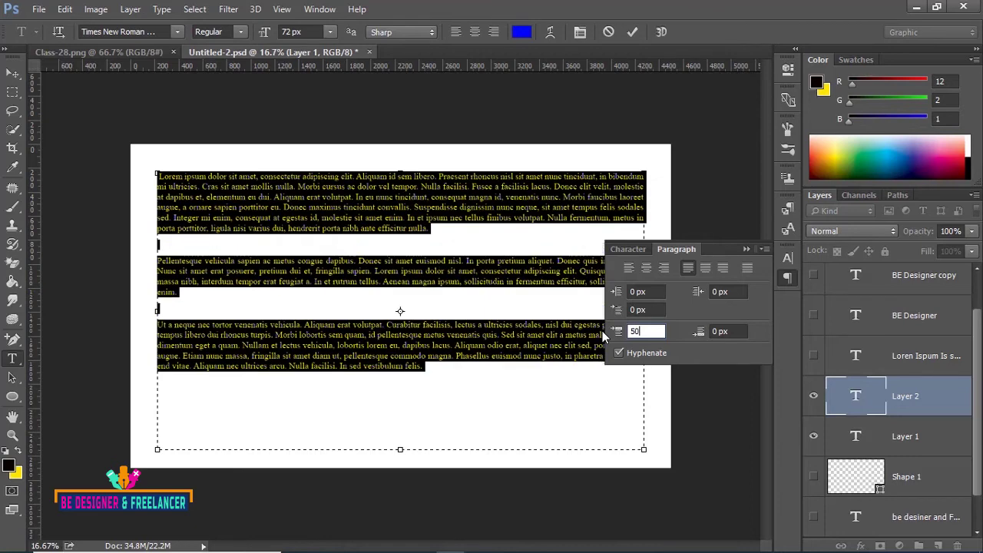
key(Return)
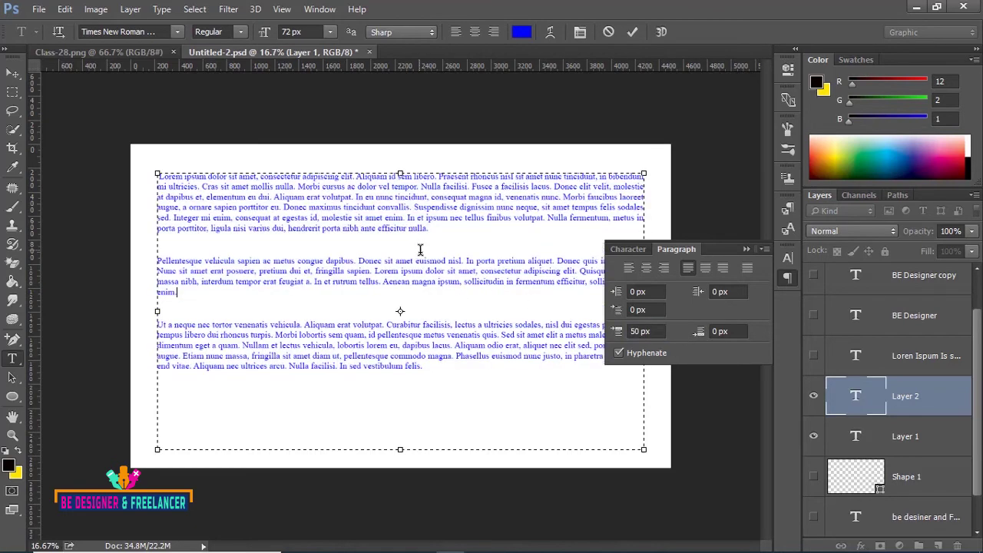
click(659, 331)
text(80)
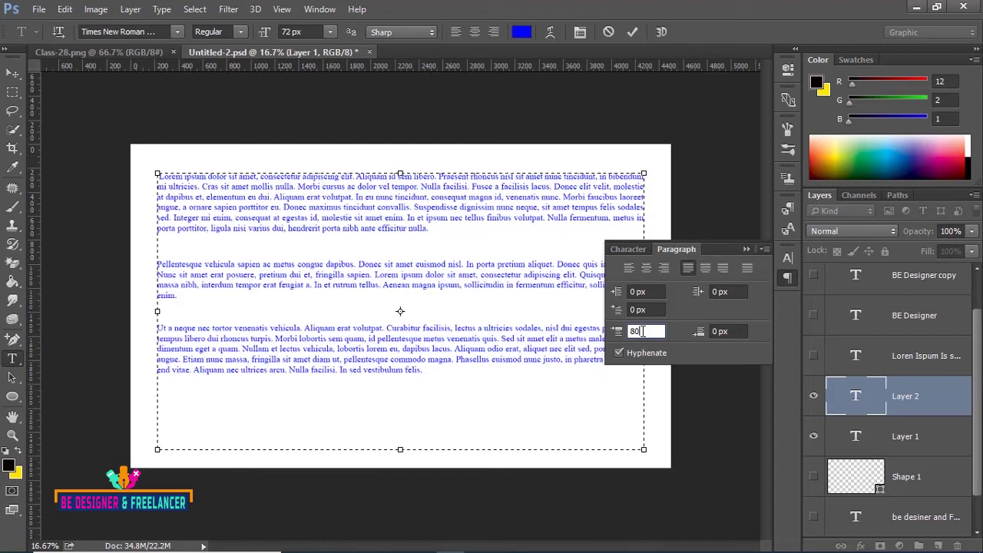
Reset Space Before Paragraph to 0 px
double_click(638, 331)
click(728, 332)
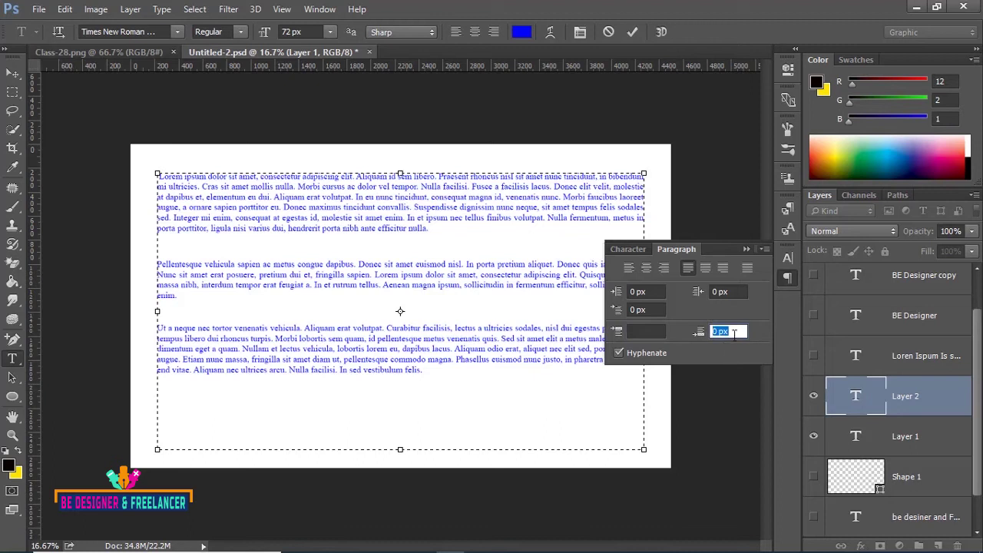
click(728, 332)
double_click(728, 331)
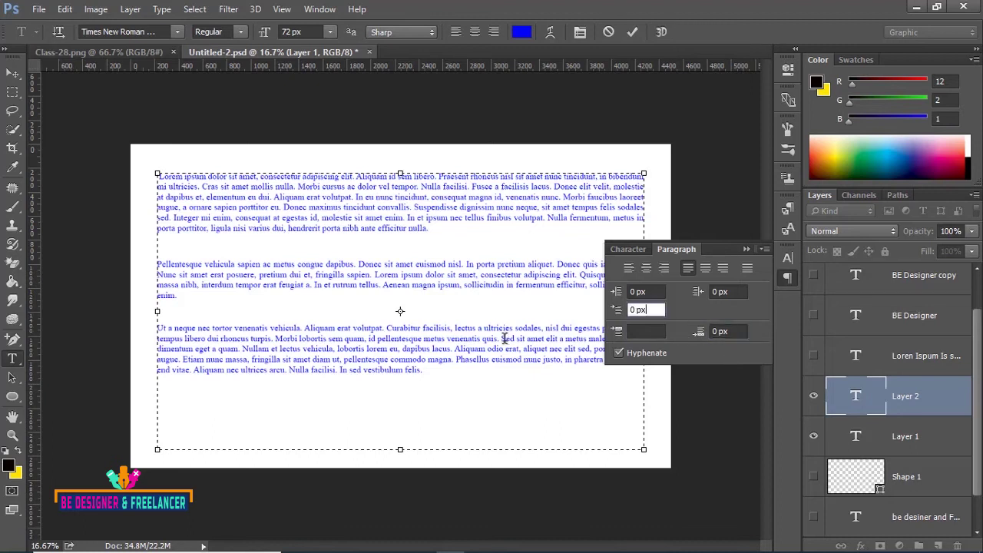
click(728, 331)
click(655, 331)
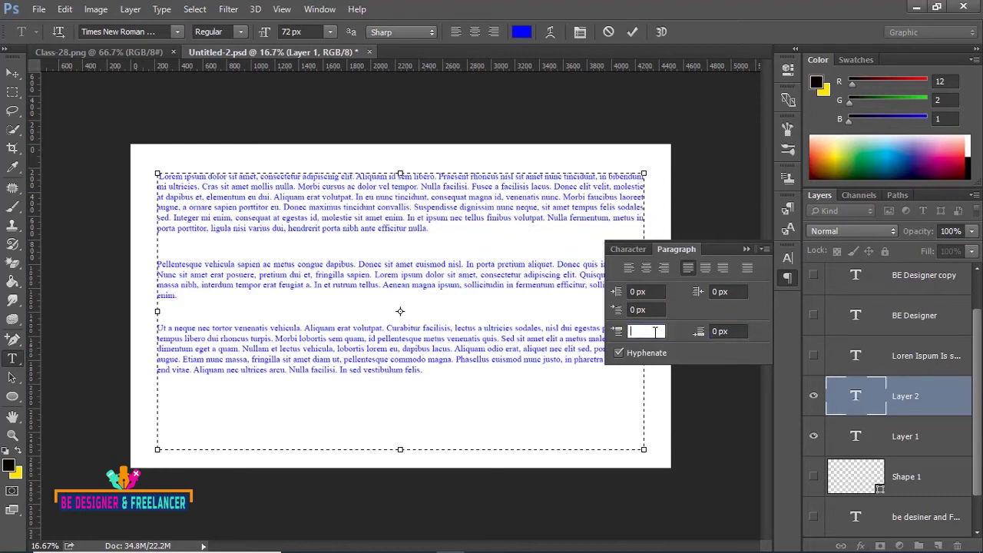
text(0)
click(738, 331)
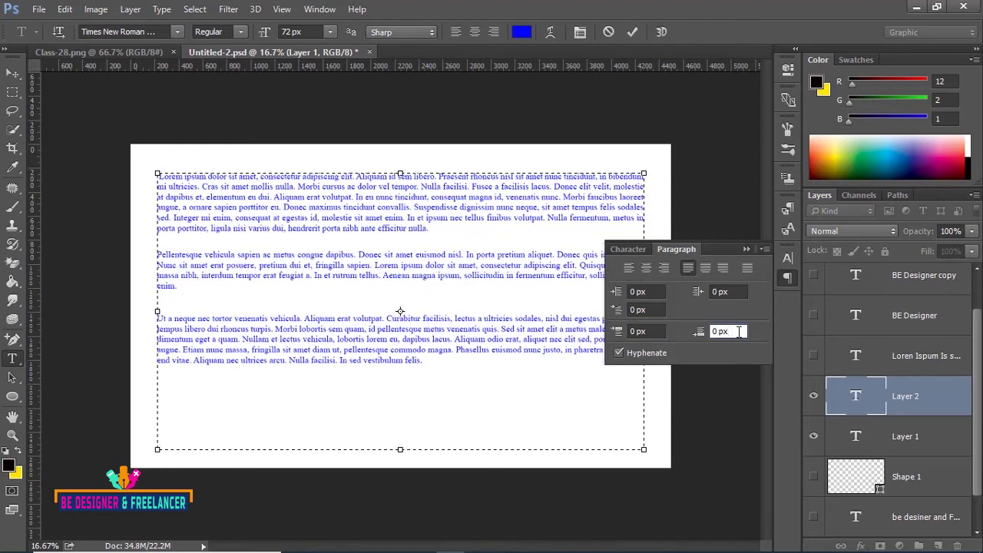
Set Space After Paragraph to 80 px and commit it
drag(739, 331, 674, 331)
text(8)
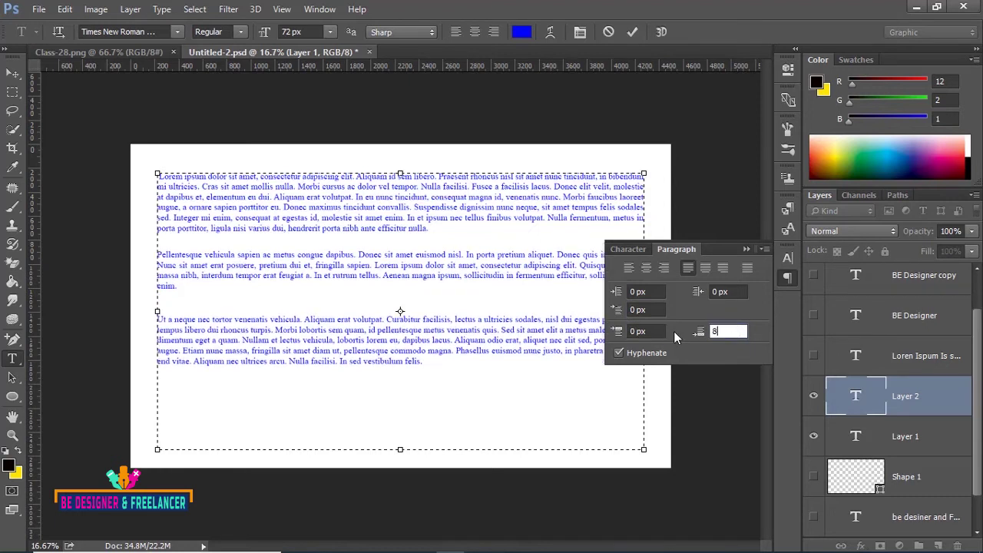
text(0)
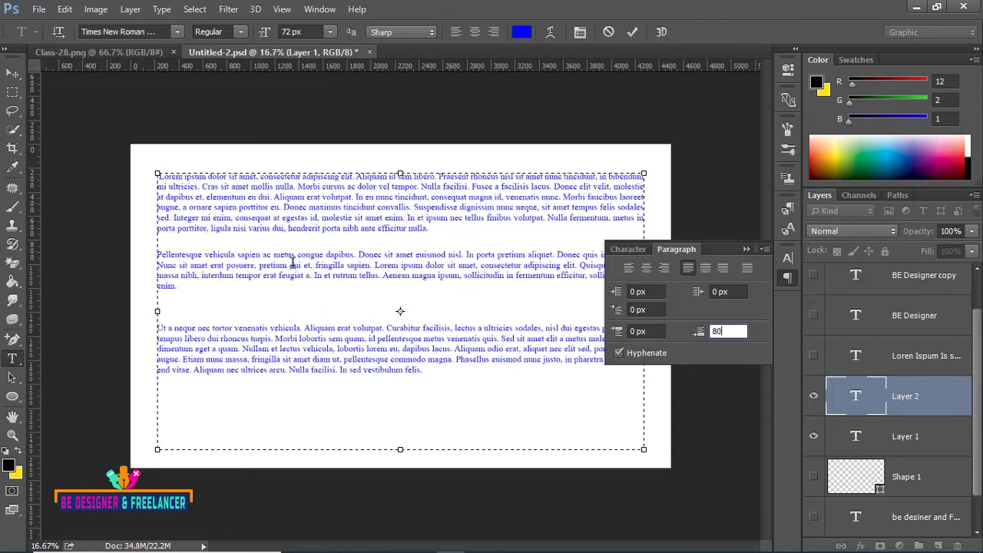
click(657, 331)
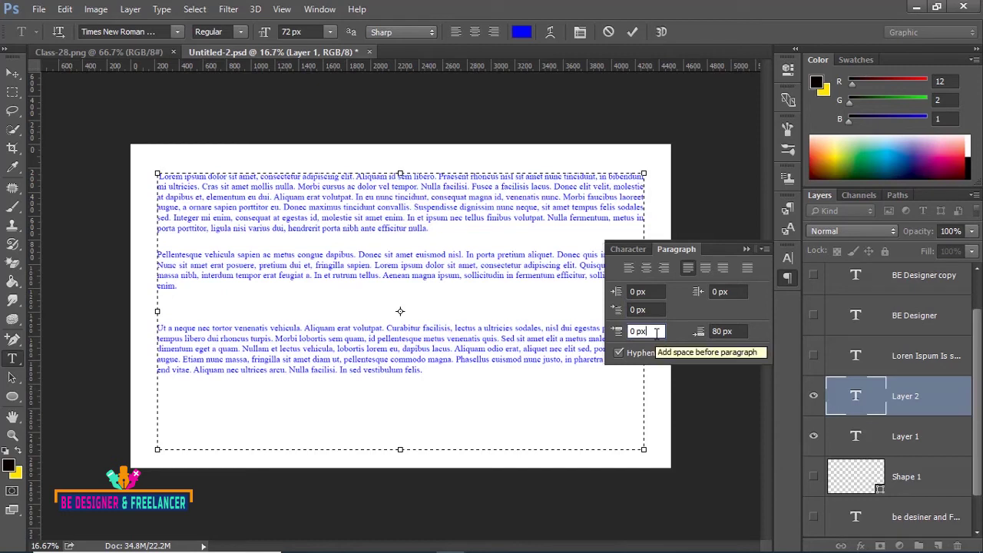
click(740, 332)
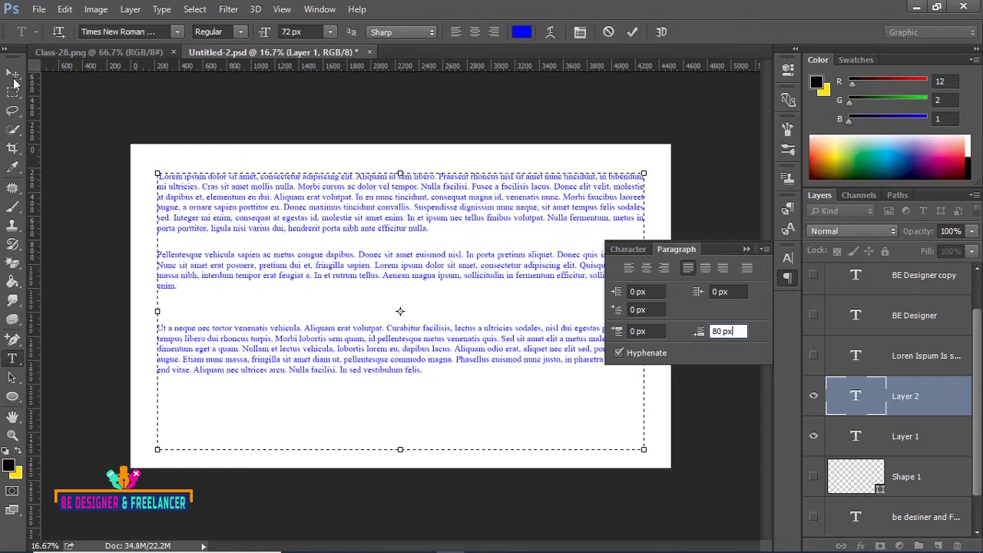
key(Return)
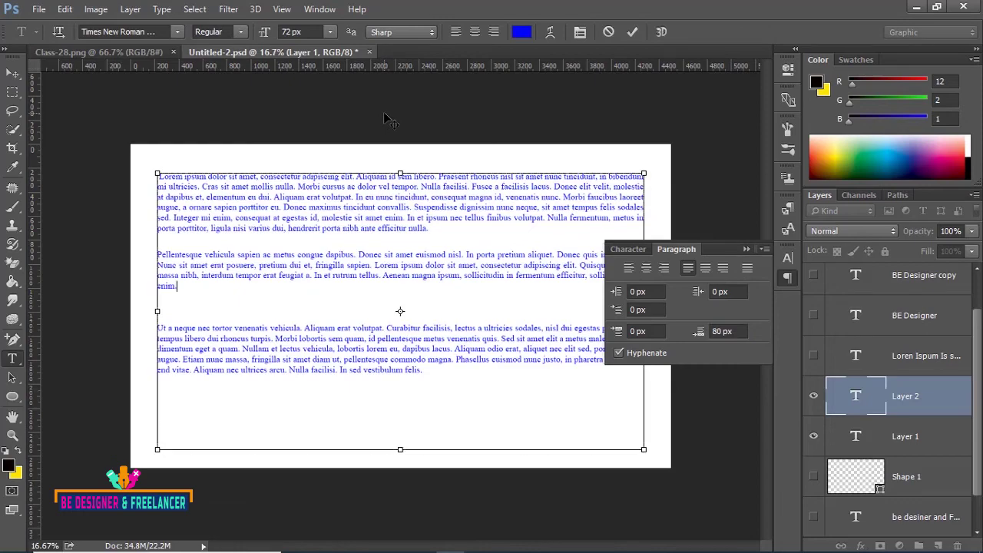
Zoom in and inspect the hyphenated line breaks 'con-' and 'eleif-' in the Lorem Ipsum text
key(ctrl+plus)
key(ctrl+plus)
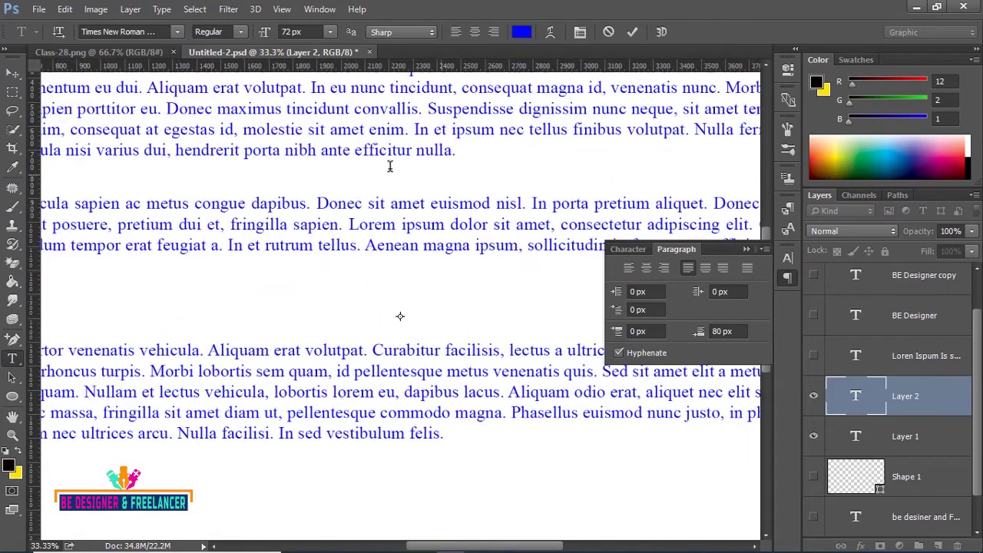
click(13, 73)
drag(507, 157, 240, 219)
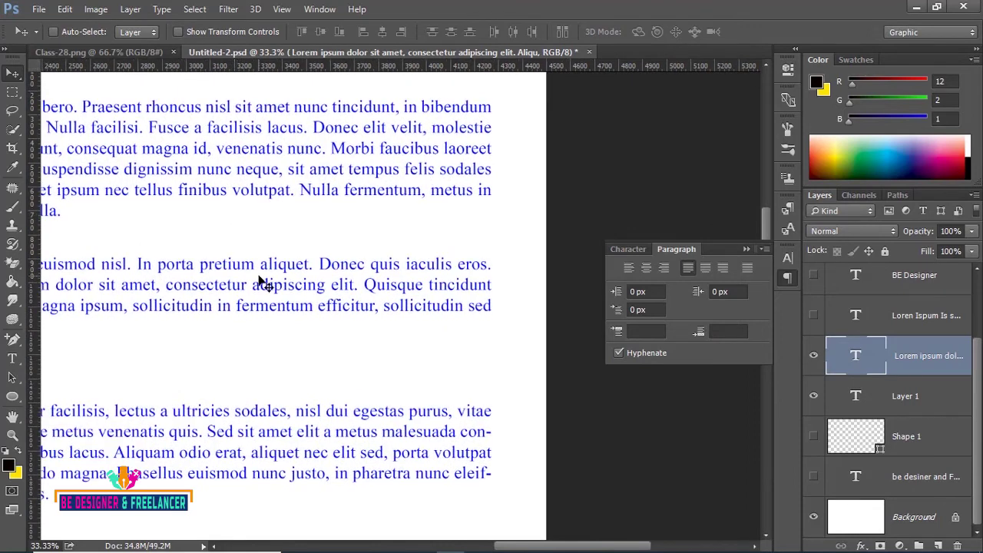
click(13, 359)
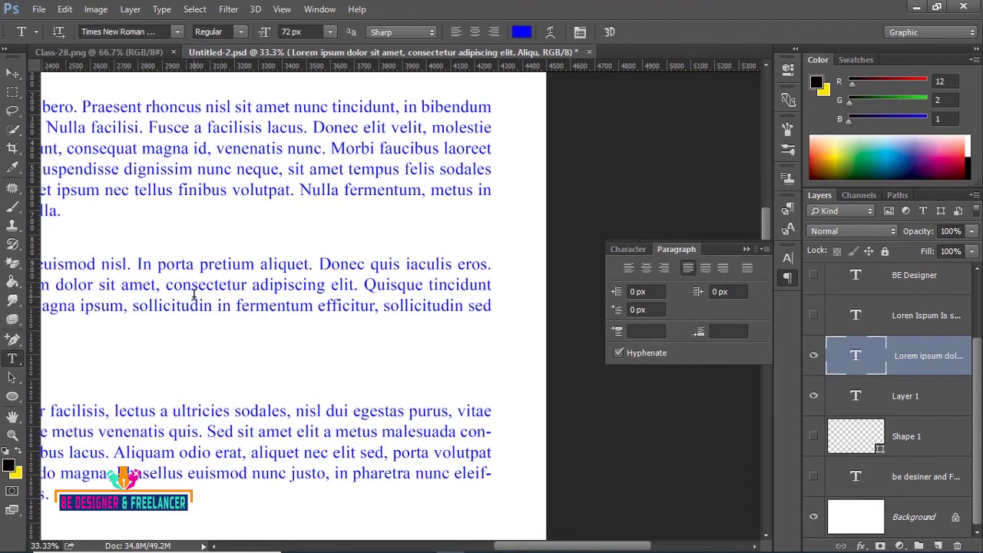
drag(183, 286, 206, 287)
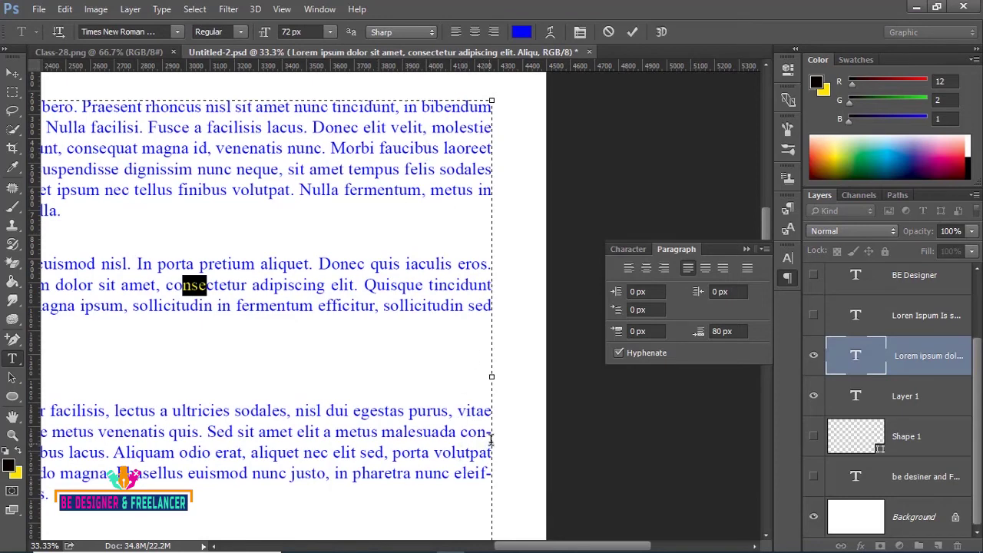
drag(477, 433, 497, 434)
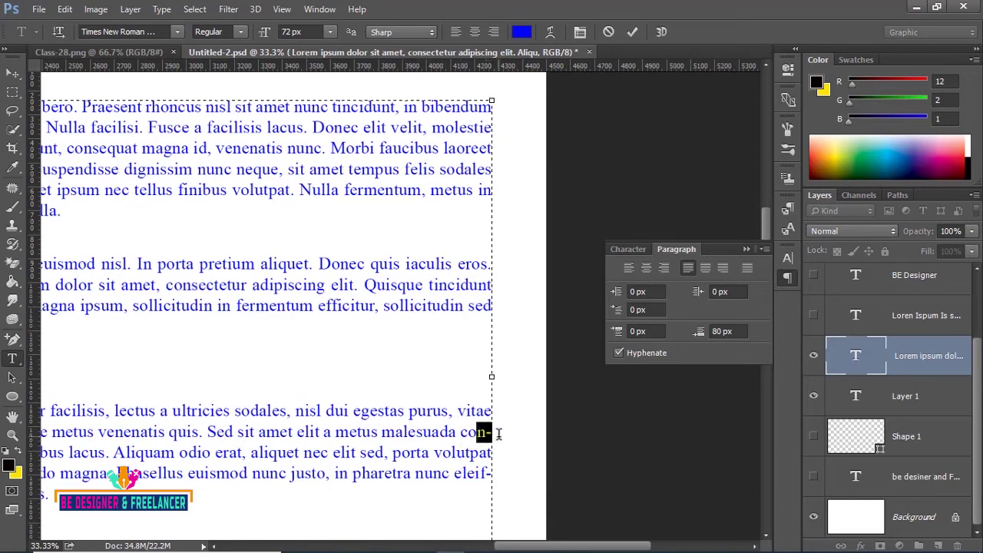
click(482, 474)
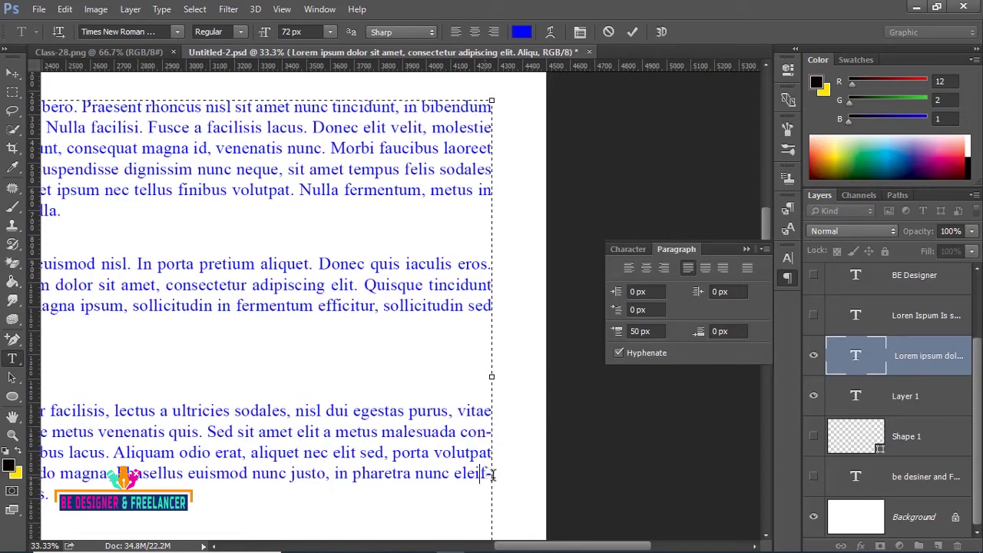
drag(493, 475, 505, 474)
Select all the text and apply Justify All so each paragraph's last line spans the box
click(449, 278)
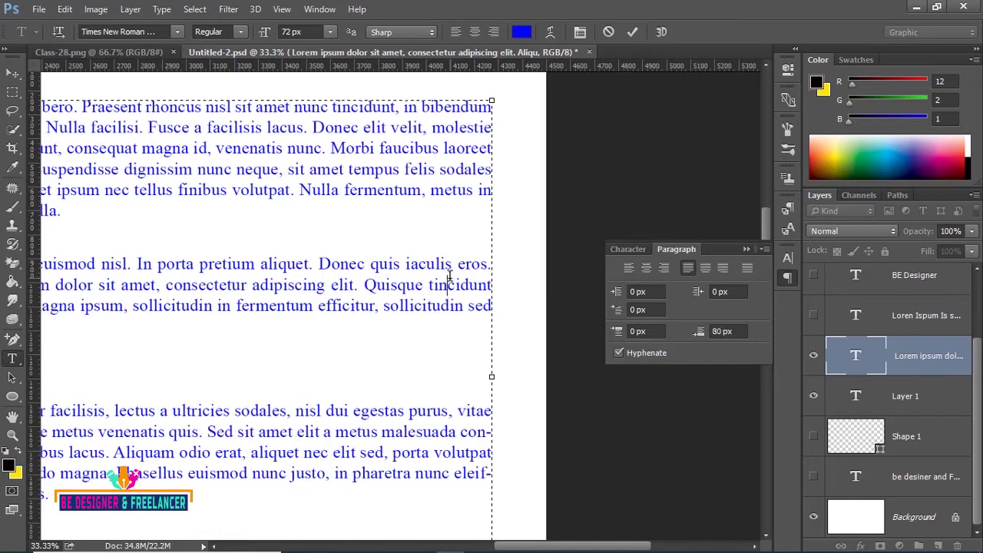
key(ctrl+a)
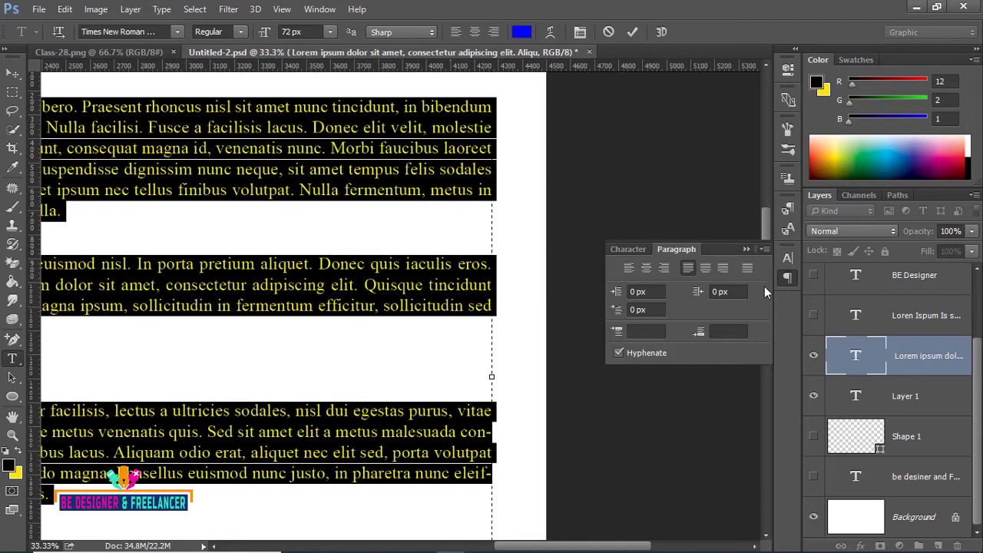
click(747, 268)
click(480, 269)
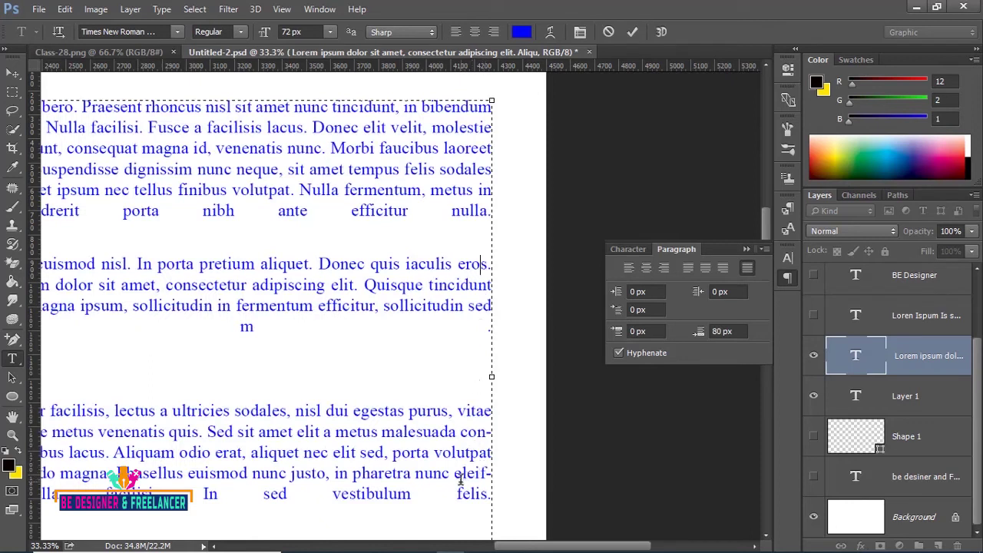
drag(454, 474, 496, 474)
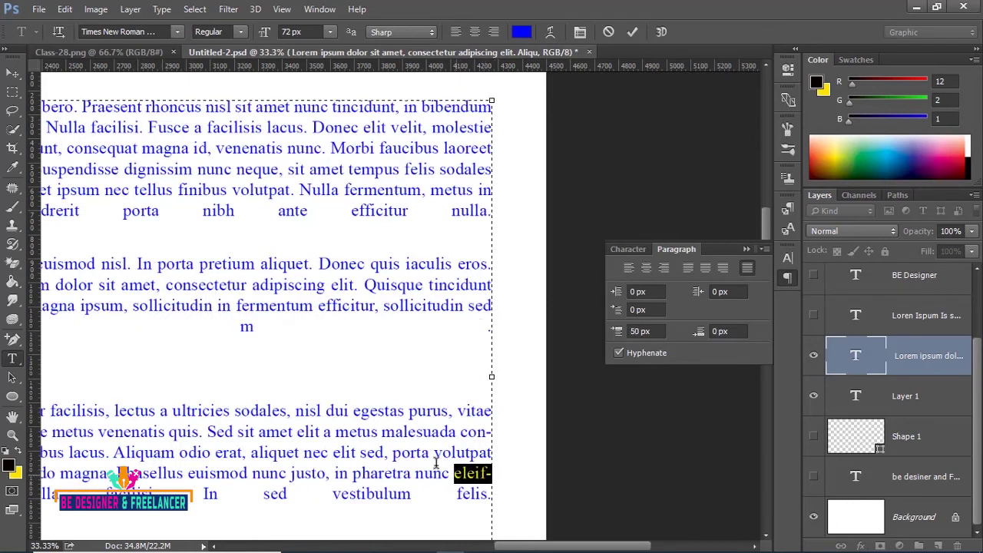
click(12, 73)
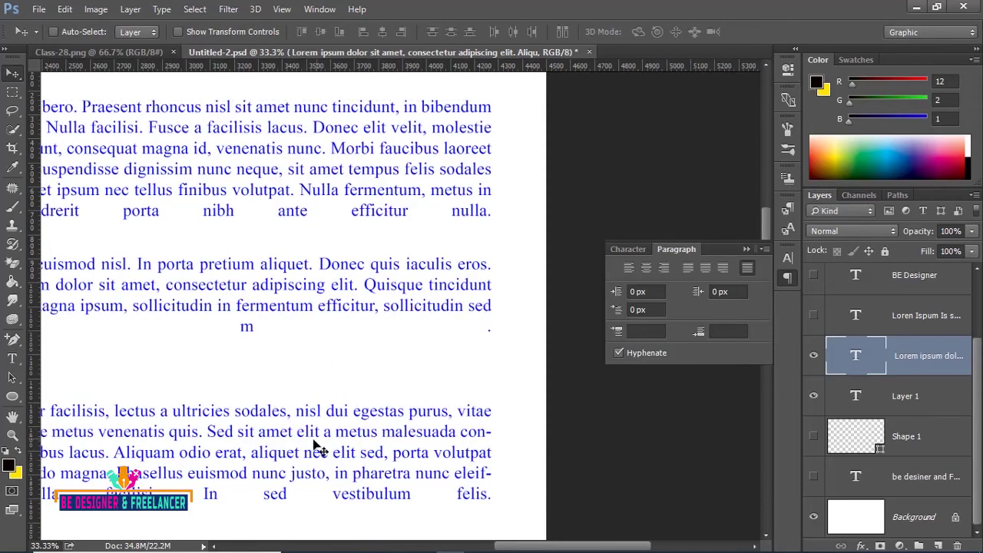
mouse_move(298, 449)
mouse_down()
mouse_move(390, 388)
mouse_move(607, 421)
mouse_up()
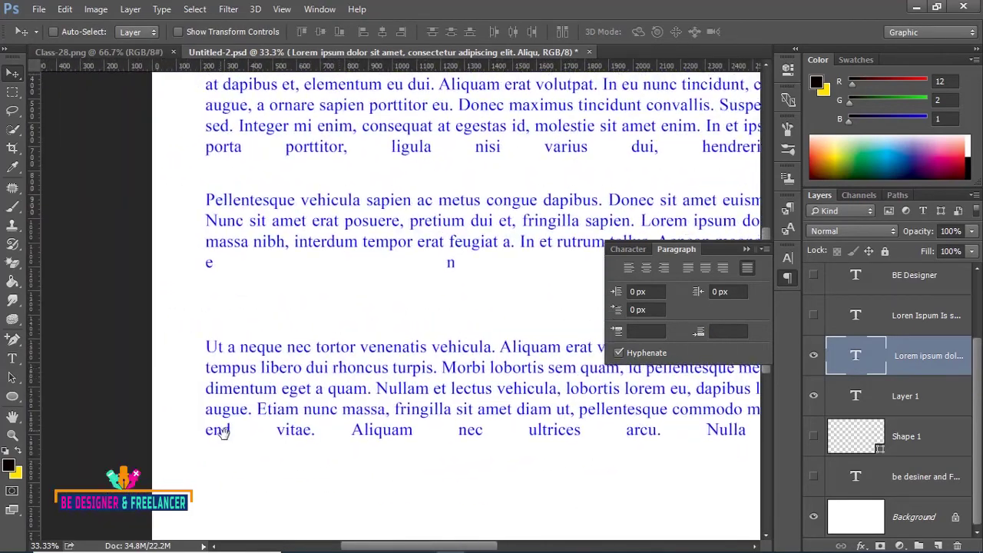
drag(313, 437, 192, 419)
mouse_move(491, 406)
mouse_down()
mouse_move(325, 406)
mouse_move(346, 407)
mouse_up()
key(ctrl+r)
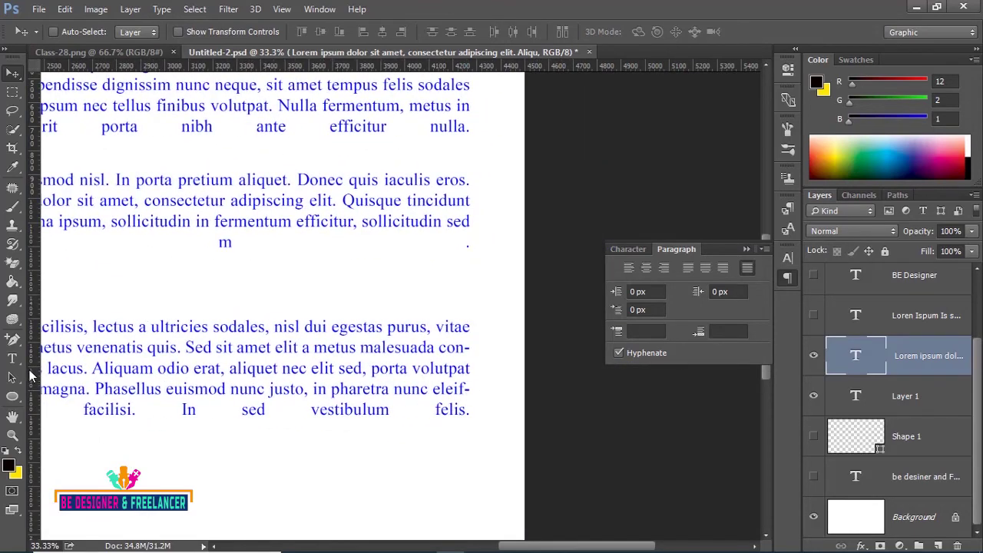
click(12, 358)
click(401, 349)
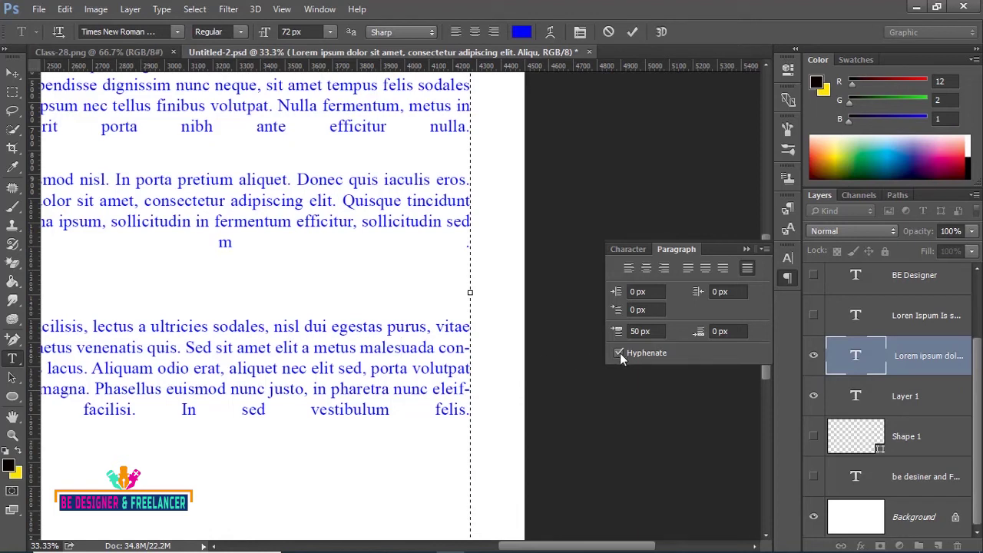
click(619, 353)
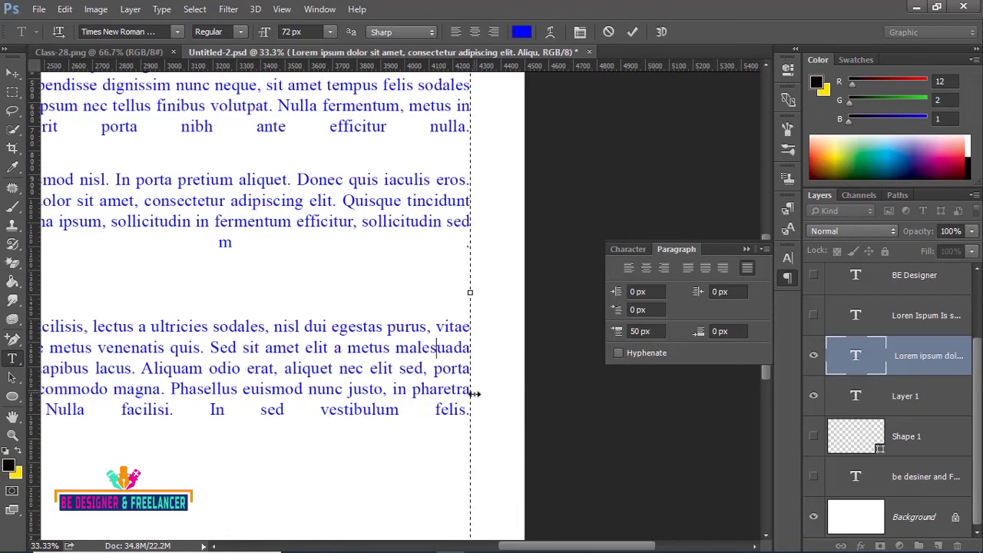
click(620, 352)
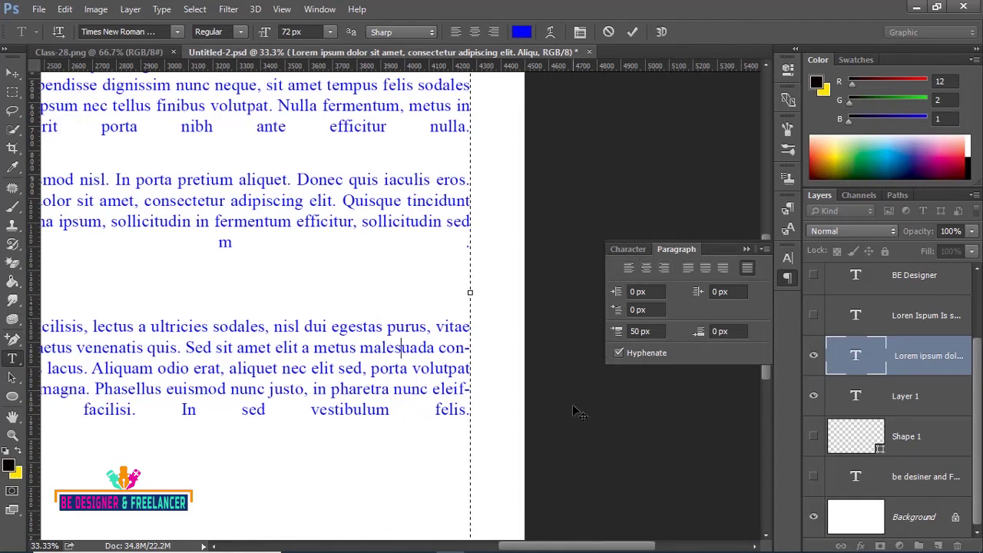
Zoom in, fit the page, and pick the Vertical Type Tool from the Type flyout
key(ctrl+1)
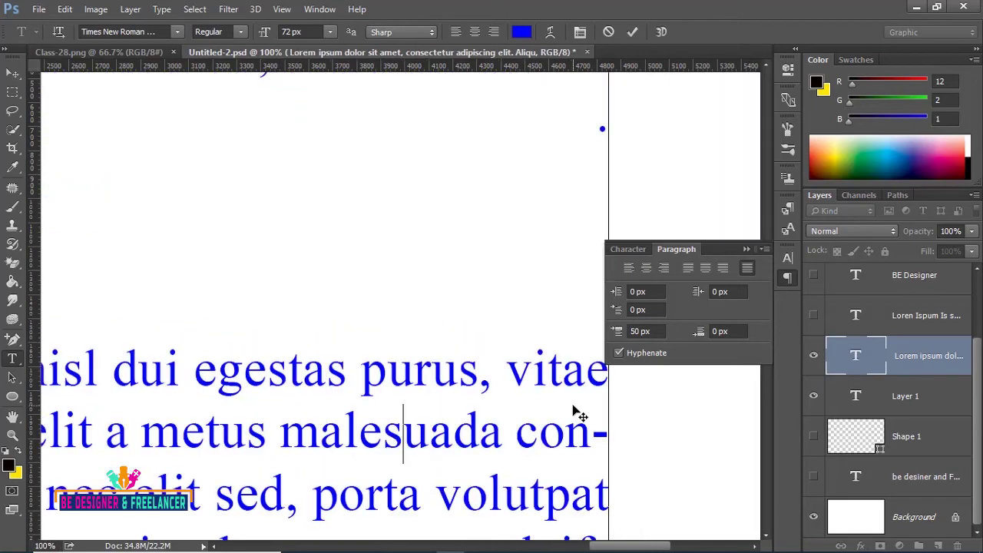
key(ctrl+0)
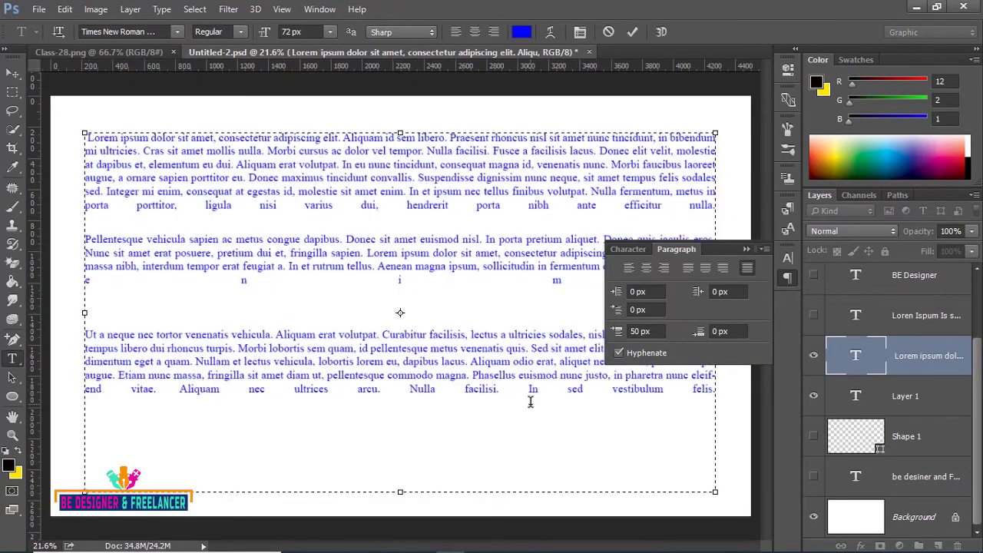
right_click(14, 363)
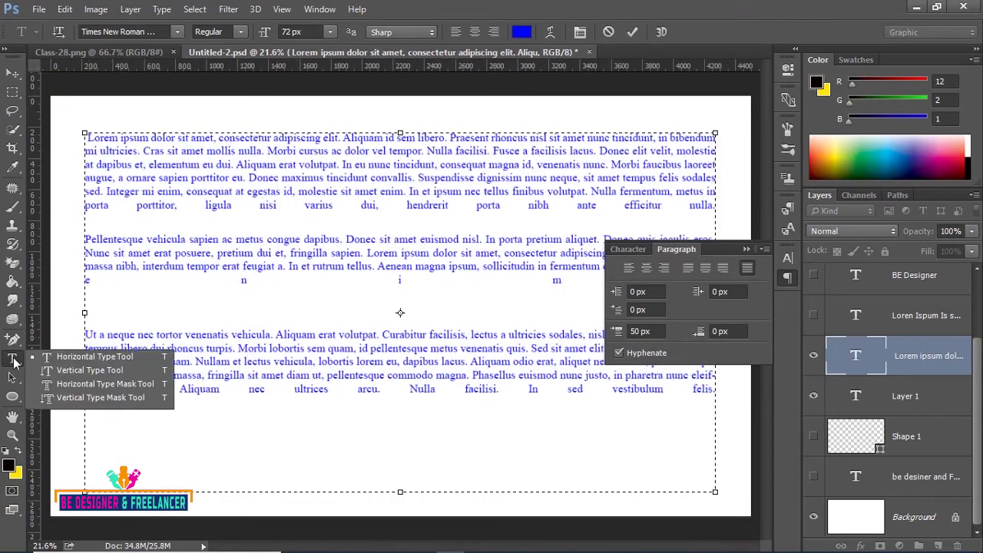
click(105, 372)
Create a new 15 × 9 inch, 300 ppi document
click(39, 10)
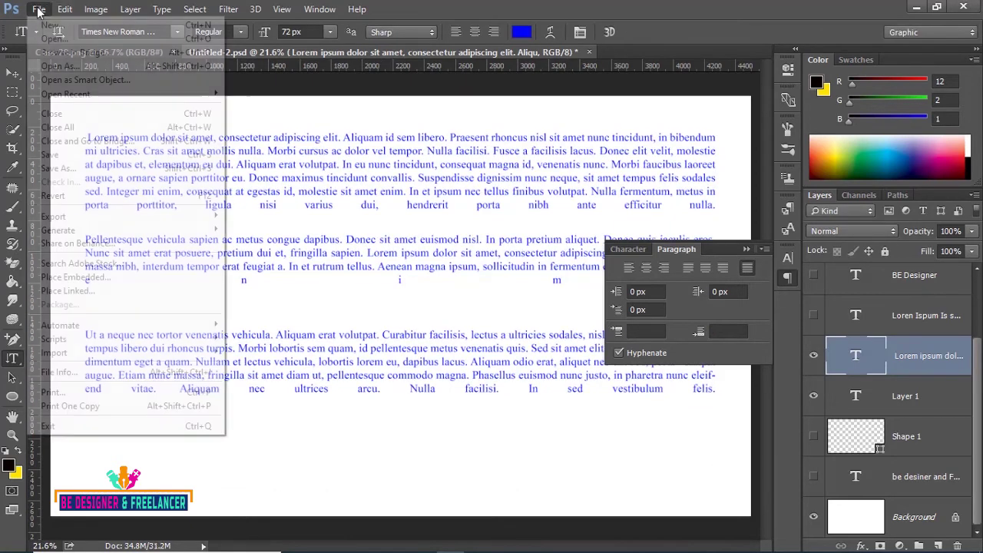
click(52, 24)
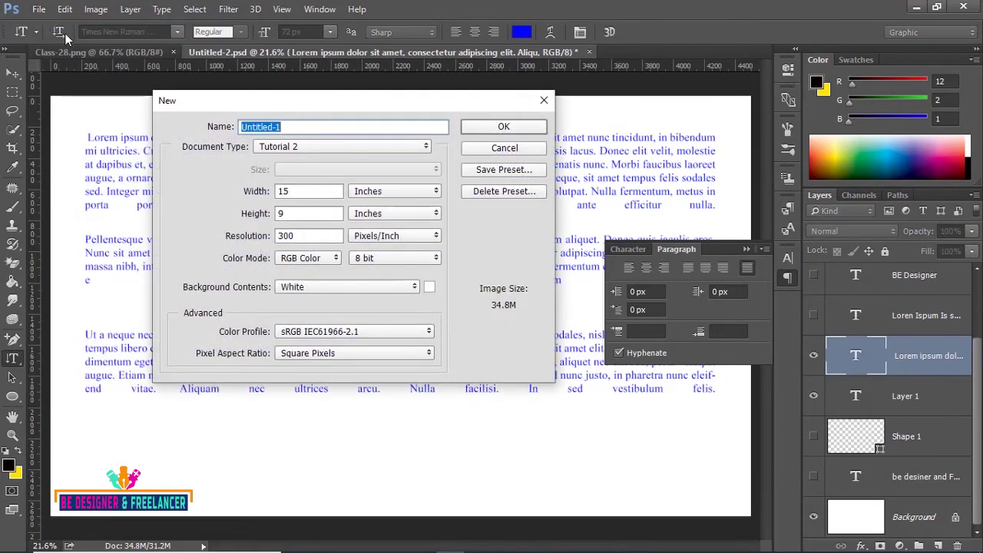
click(497, 129)
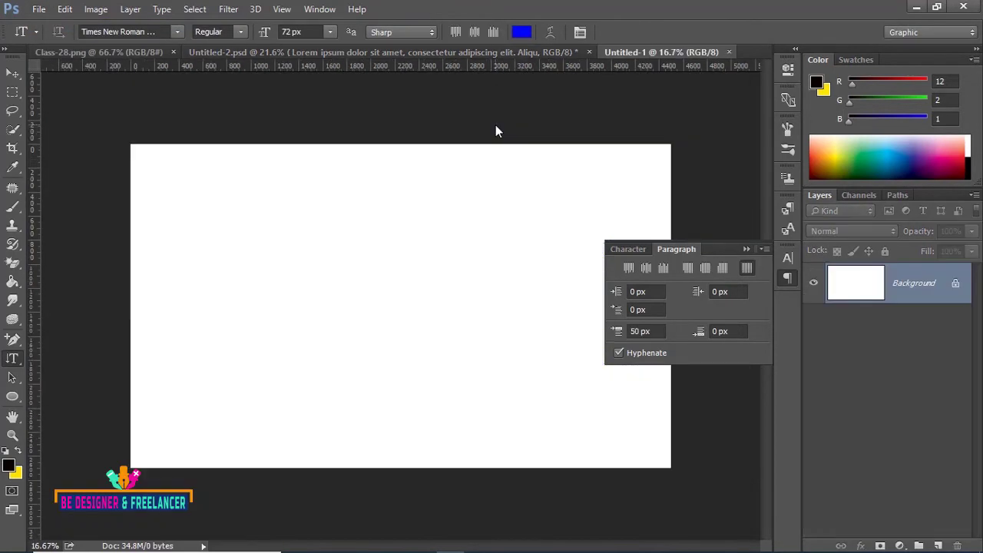
Reselect the Vertical Type Tool from the Type tool flyout
right_click(13, 358)
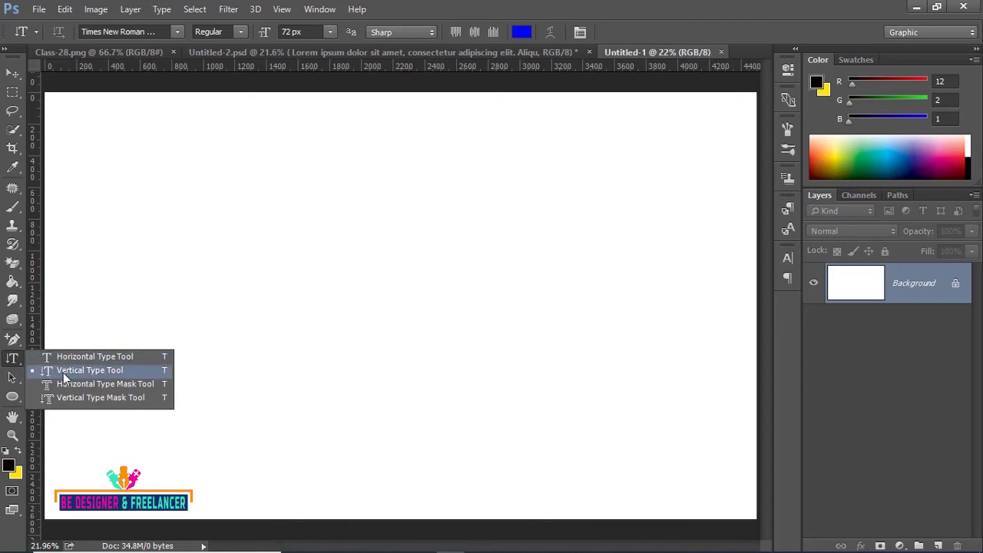
click(89, 370)
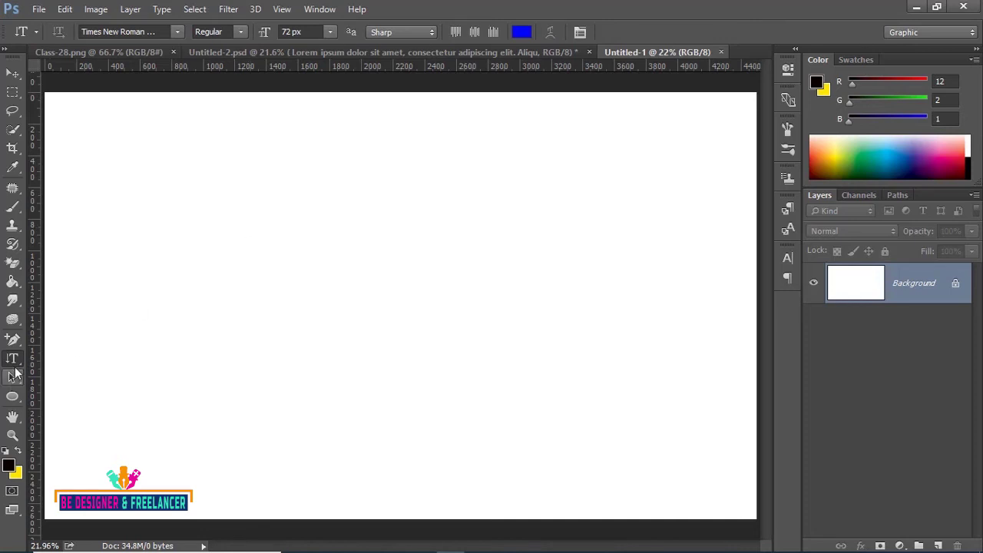
right_click(12, 358)
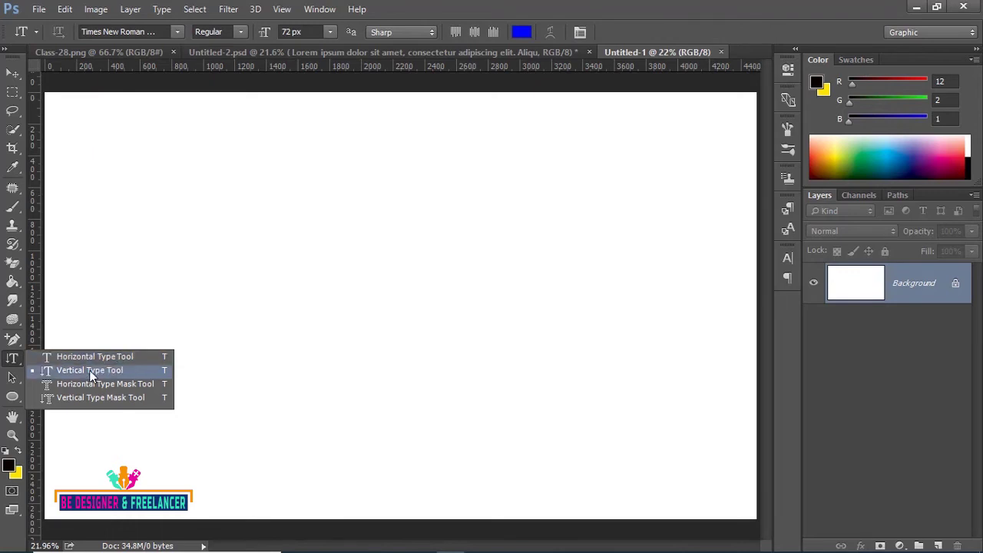
click(90, 371)
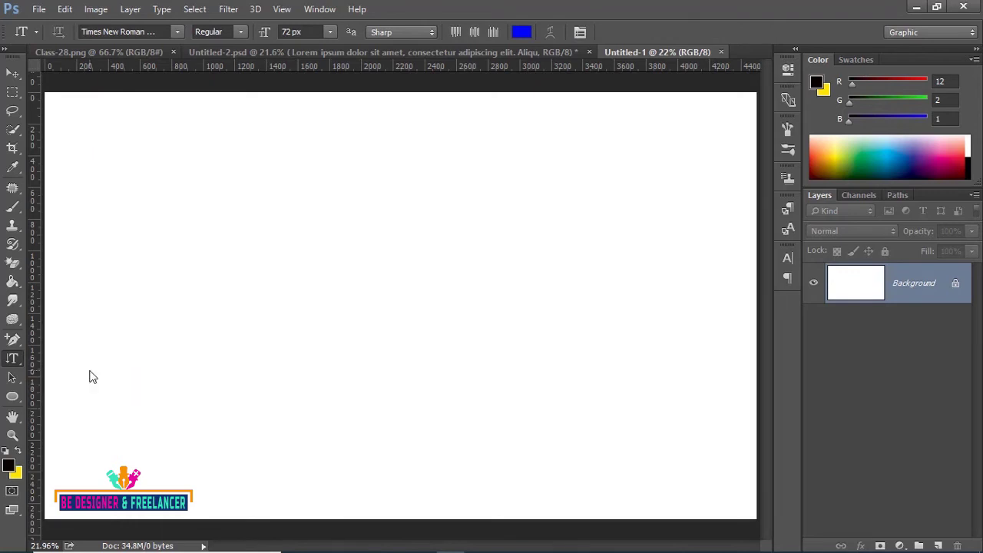
Type 'BeDesigner' as vertical text near the upper left of the page
click(207, 188)
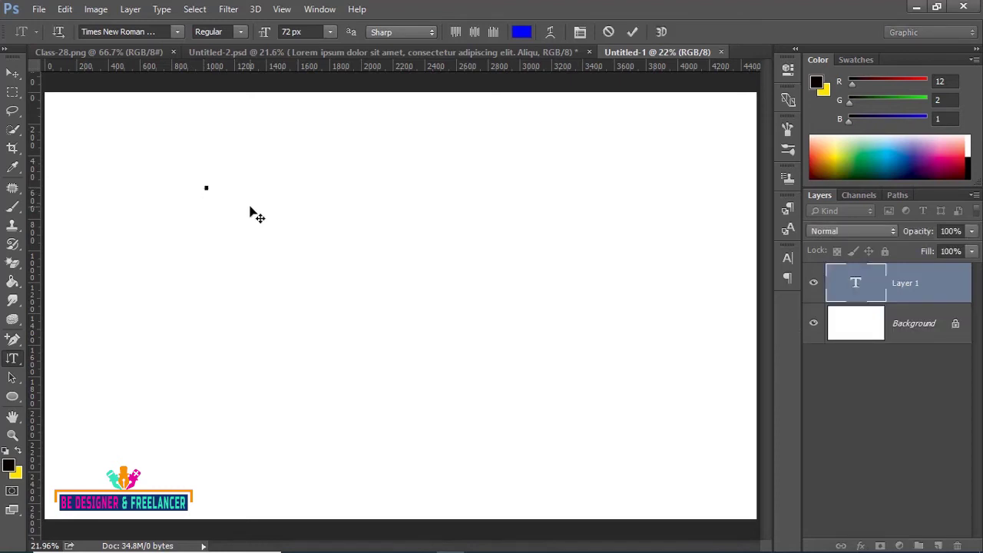
text(BeD)
text(esigne)
text(r)
click(13, 75)
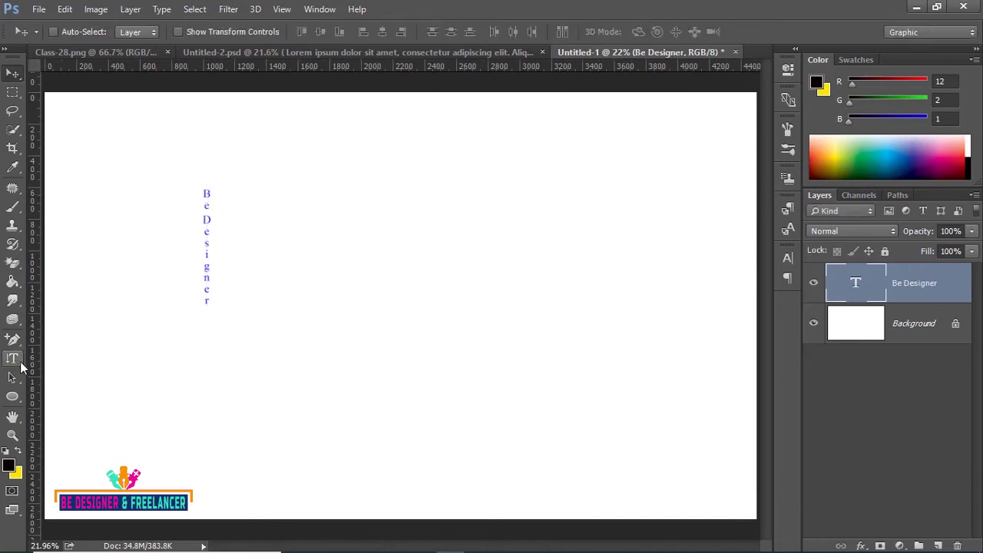
Set the Be Designer text's font size to 100 px
click(12, 358)
drag(206, 188, 206, 306)
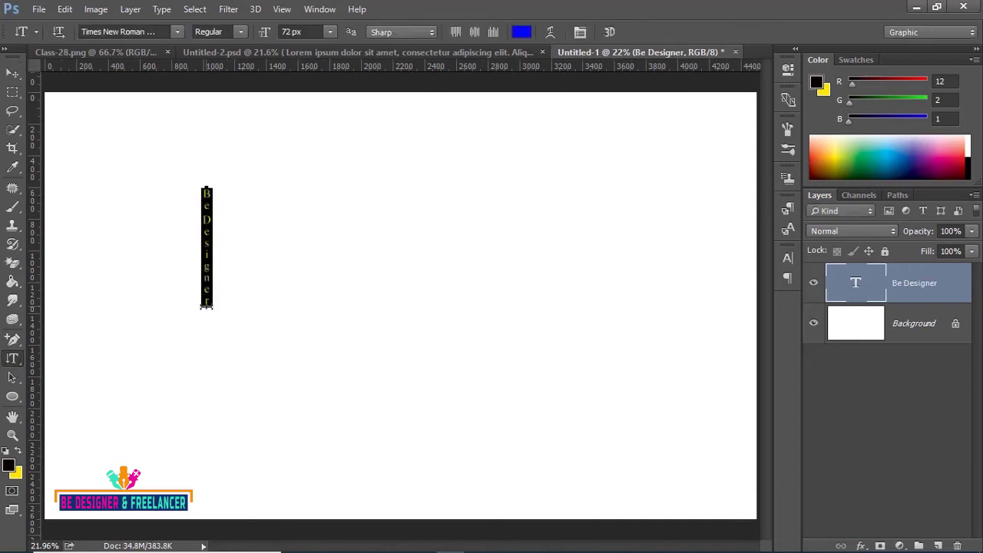
click(296, 31)
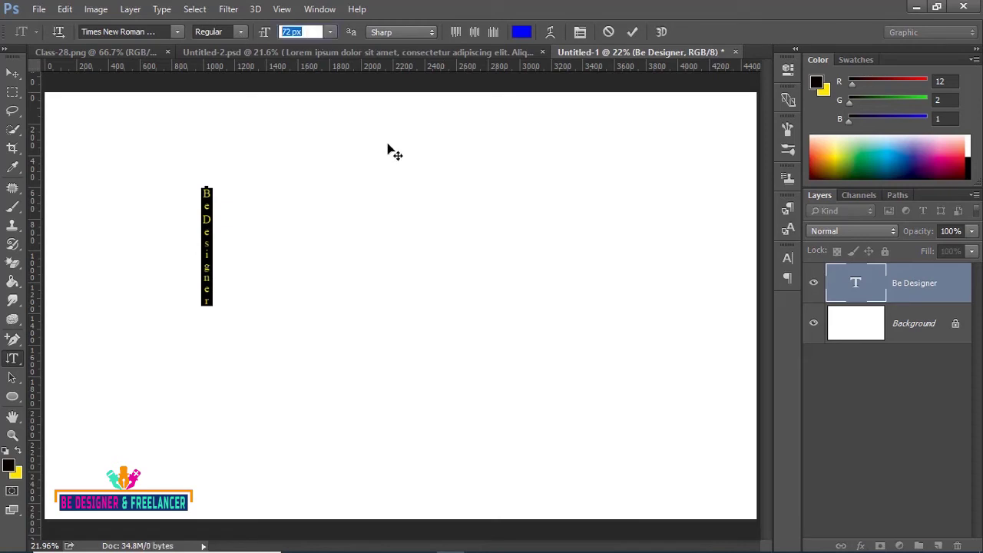
text(100)
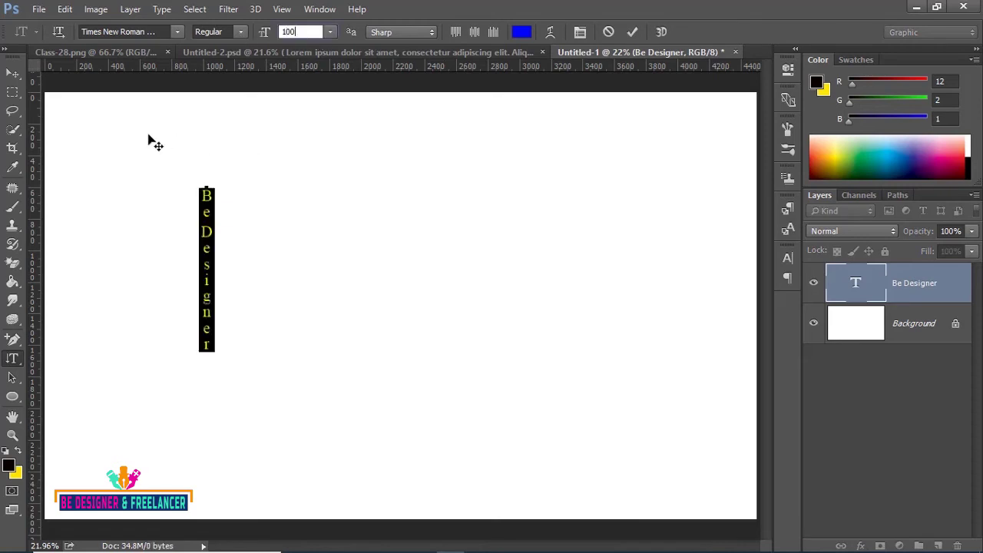
click(206, 189)
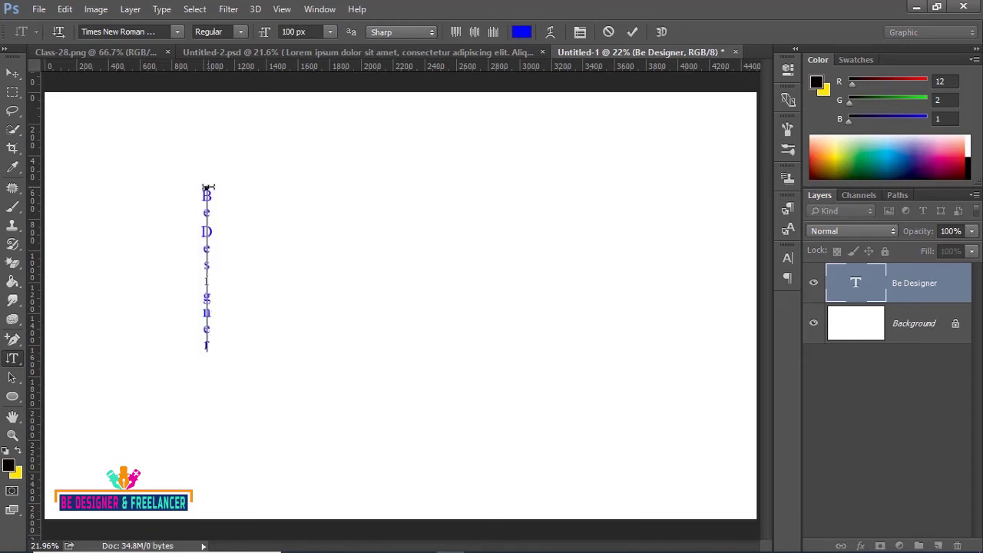
Toggle the text orientation to horizontal and back to vertical, then commit
drag(207, 188, 212, 356)
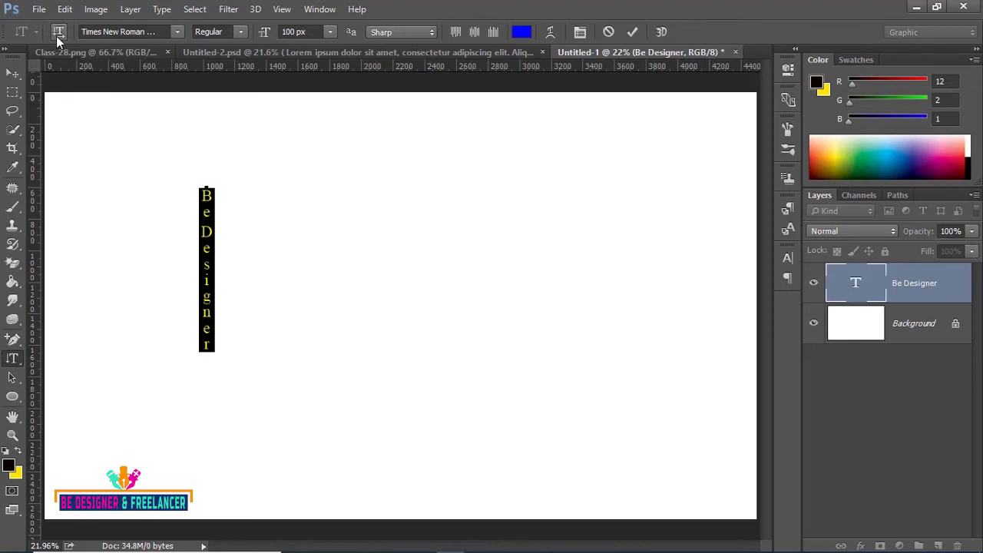
click(59, 35)
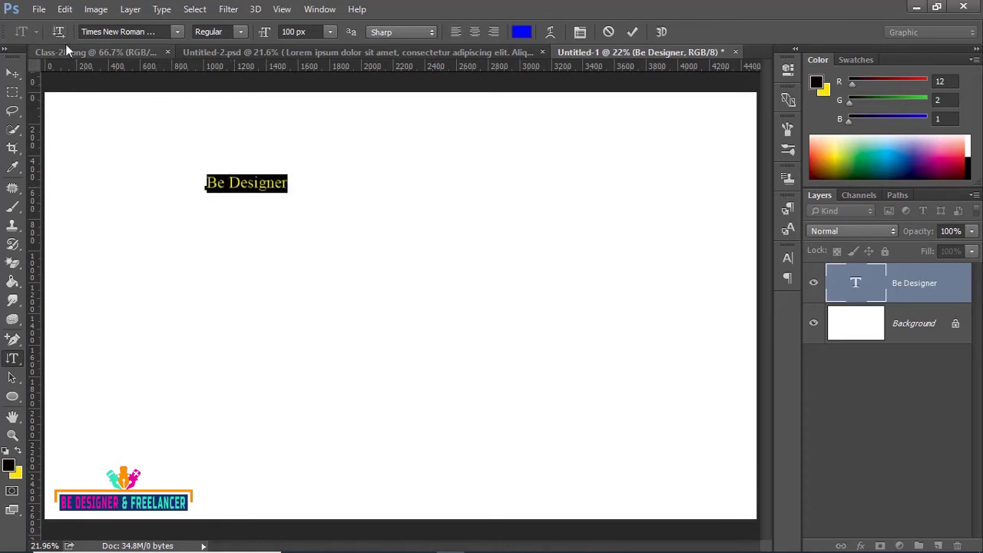
click(61, 32)
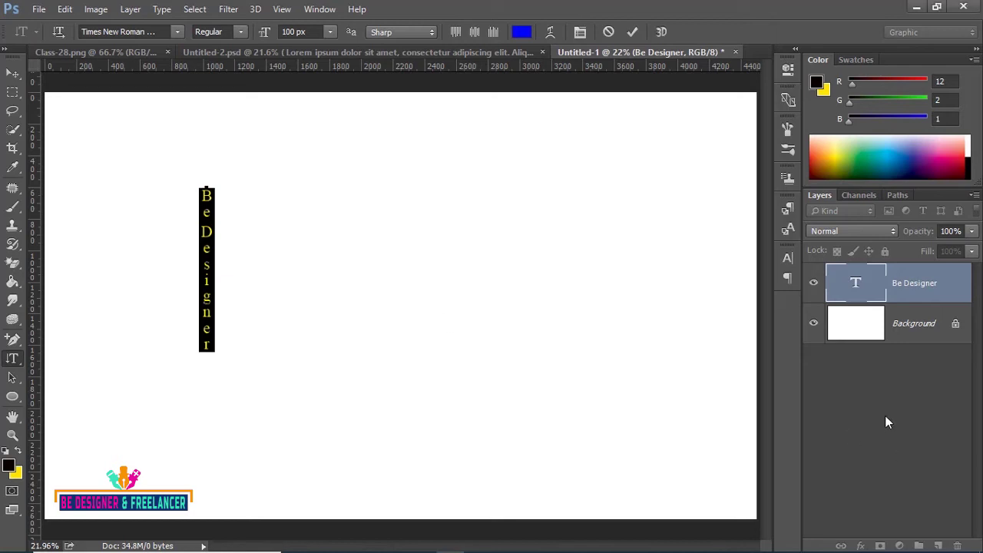
click(899, 350)
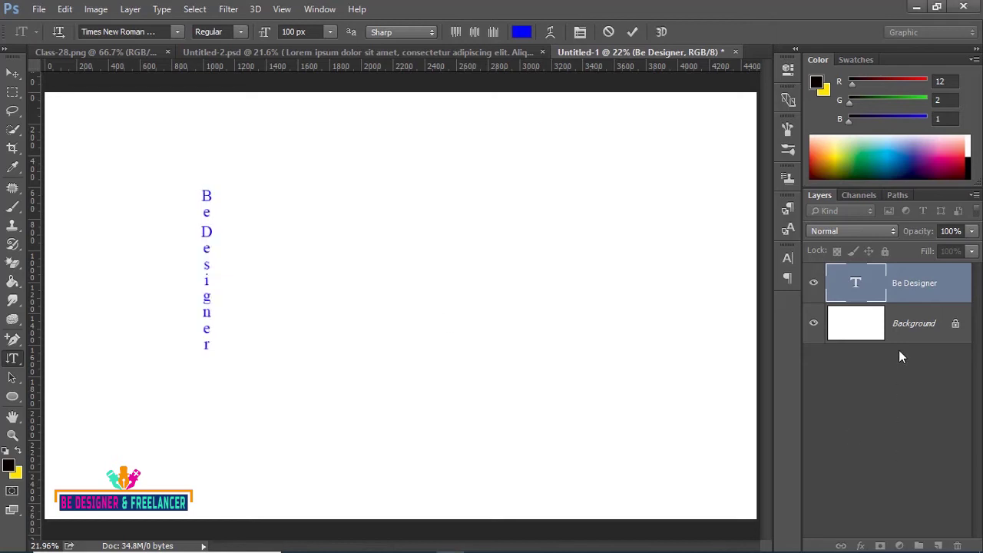
Draw a vertical paragraph text box to the right of Be Designer
right_click(14, 362)
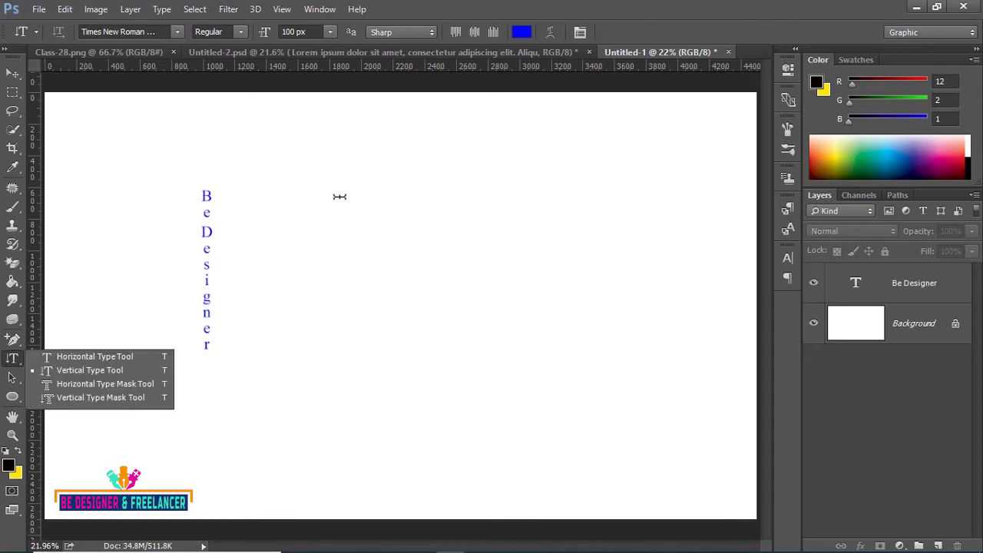
click(85, 372)
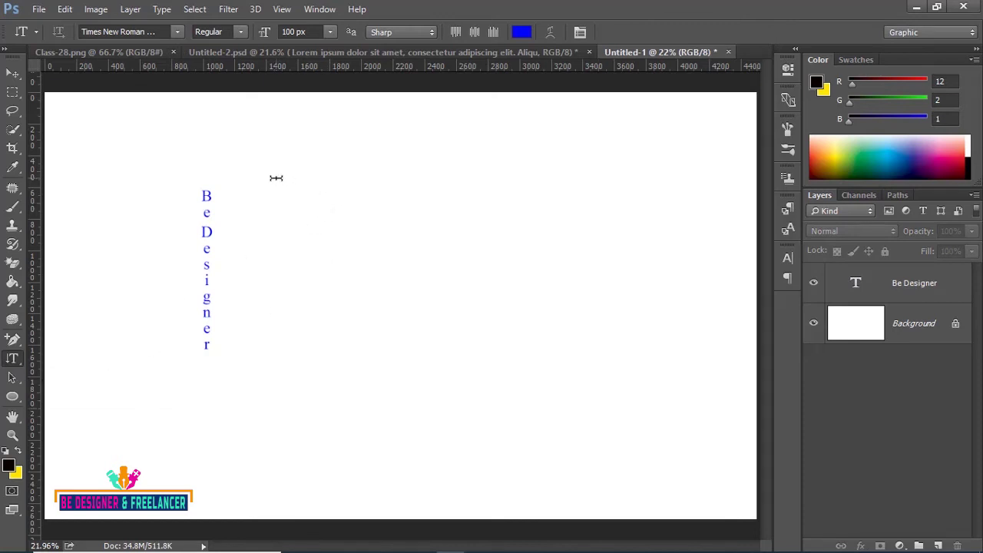
mouse_move(277, 178)
mouse_down()
mouse_move(638, 417)
mouse_move(640, 448)
mouse_up()
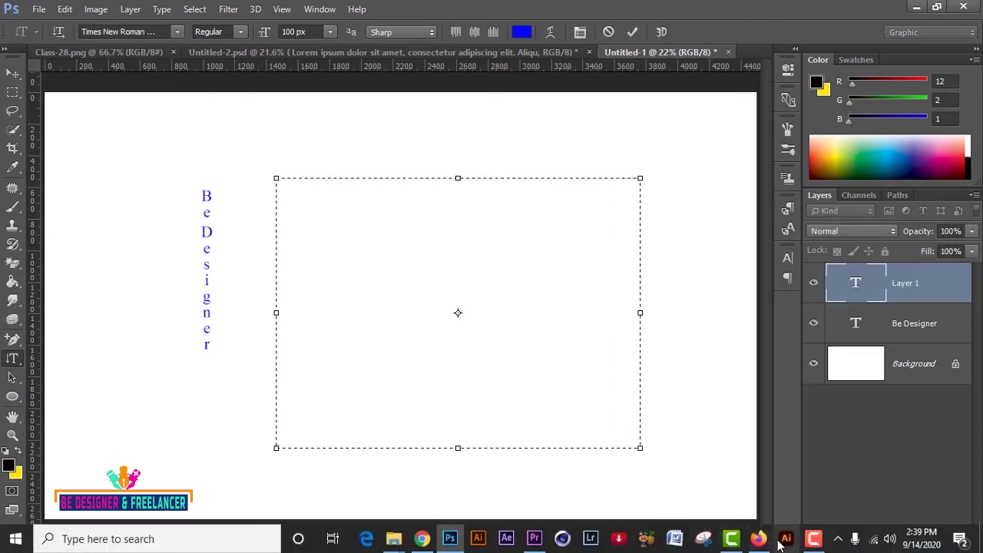
Copy the selected lorem ipsum paragraph from the Firefox page and return to Photoshop
click(759, 547)
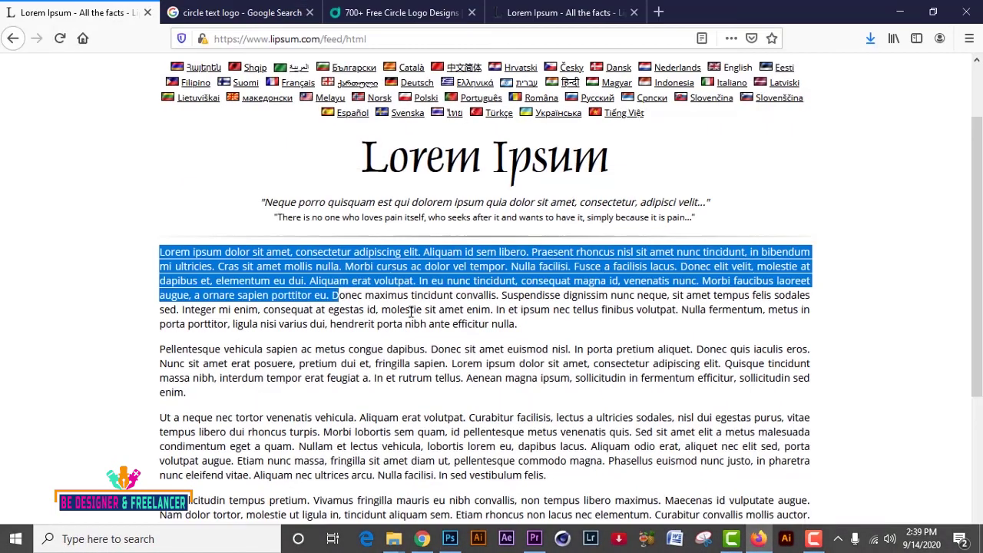
right_click(274, 264)
click(306, 274)
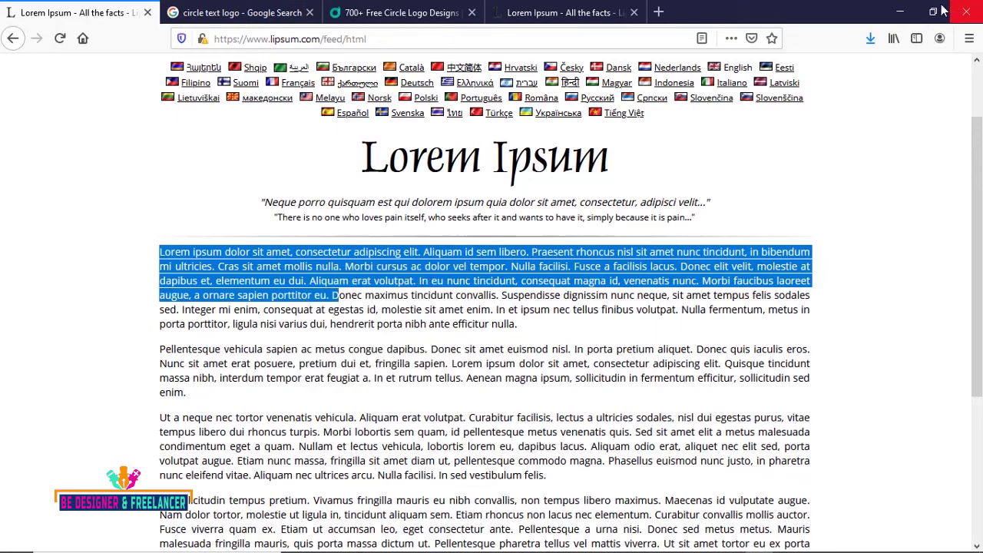
click(897, 19)
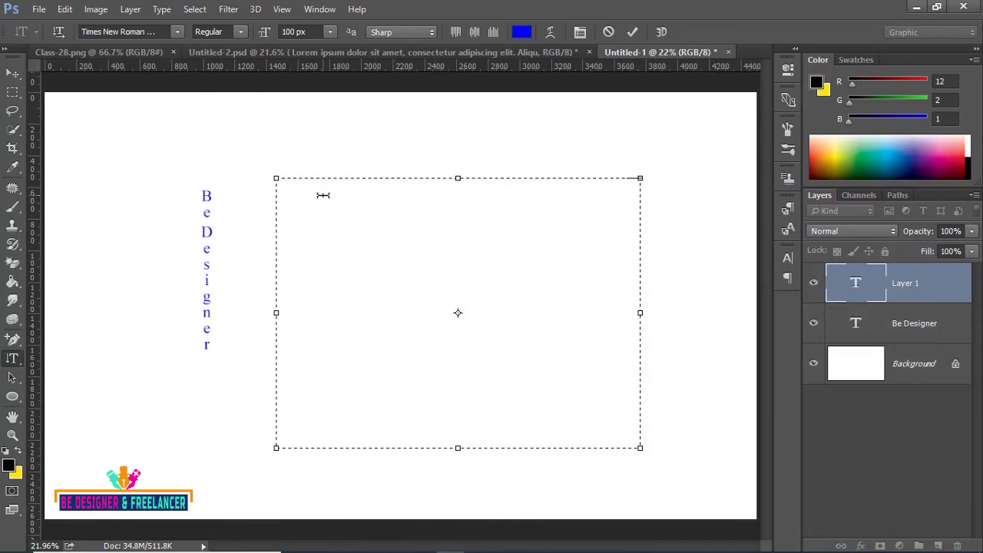
Paste the lorem ipsum text into the box and set it to 72 px
key(ctrl+v)
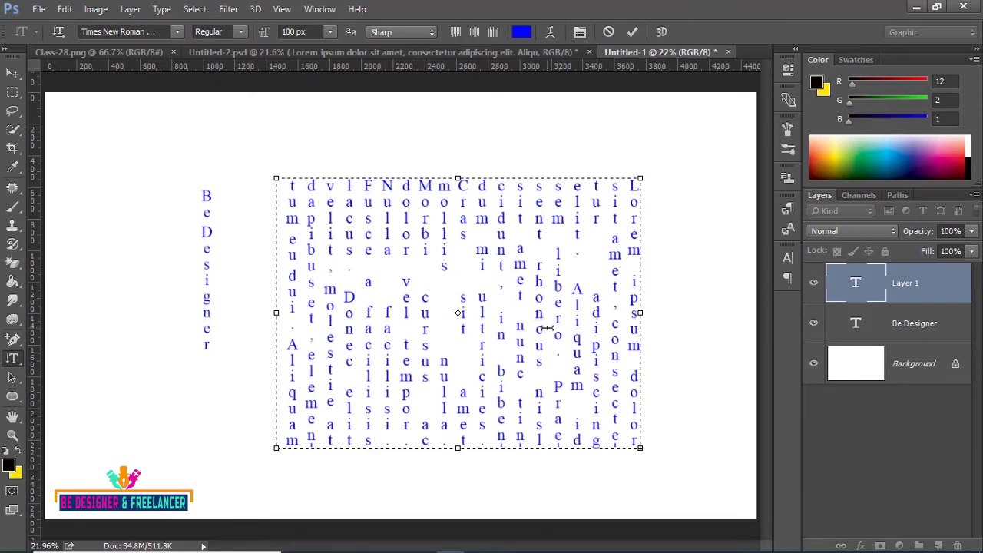
key(ctrl+a)
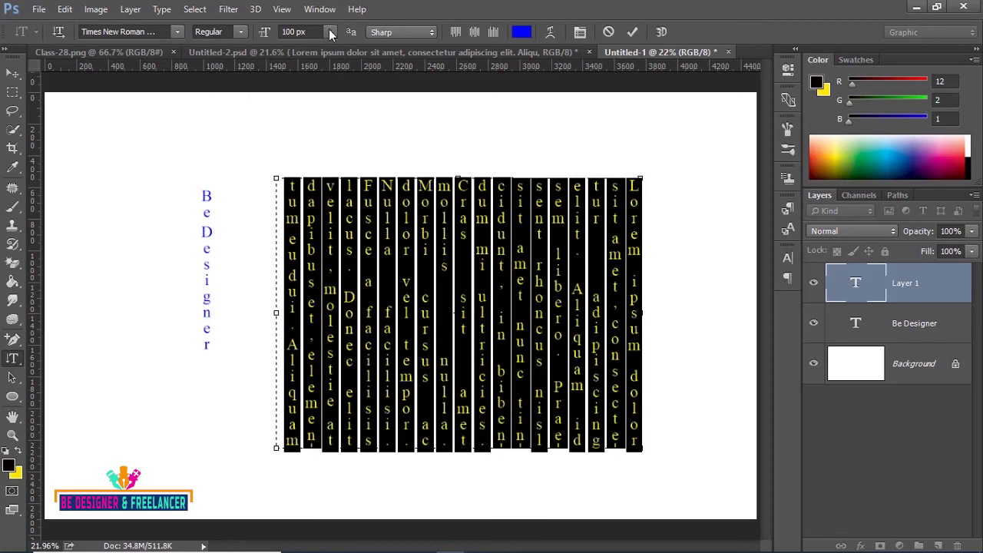
click(330, 31)
click(313, 276)
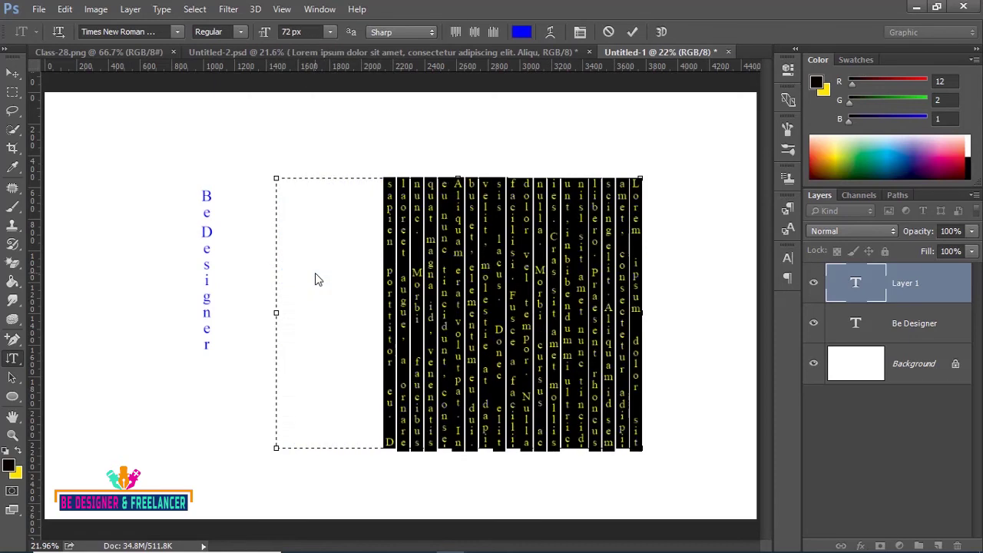
Try the paragraph alignments, settle on Justify All, and commit the text
click(790, 278)
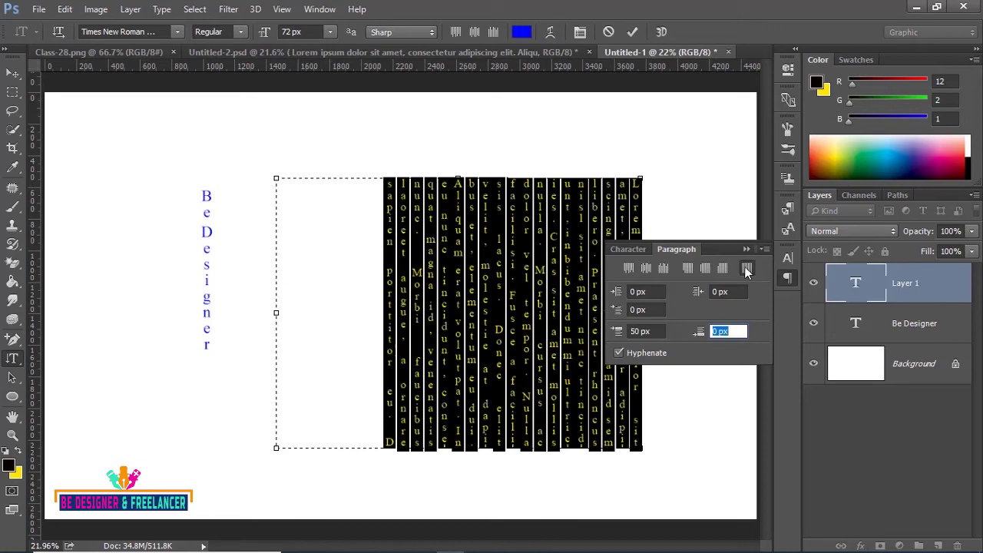
click(647, 268)
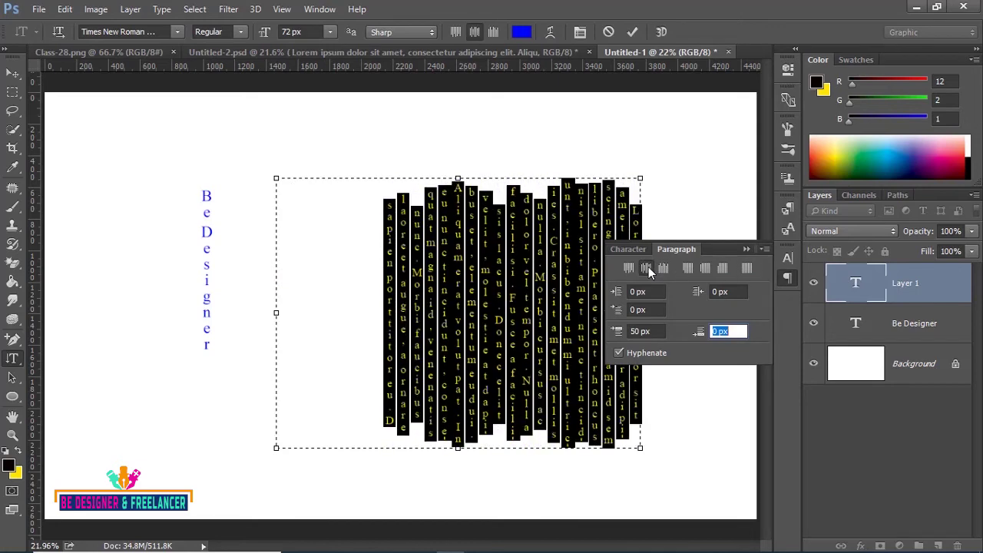
click(627, 267)
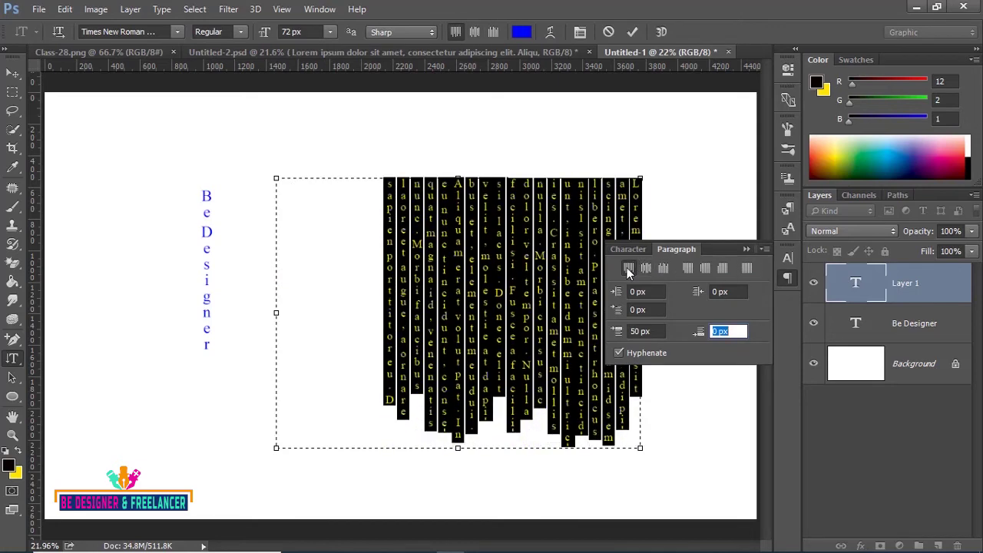
click(668, 270)
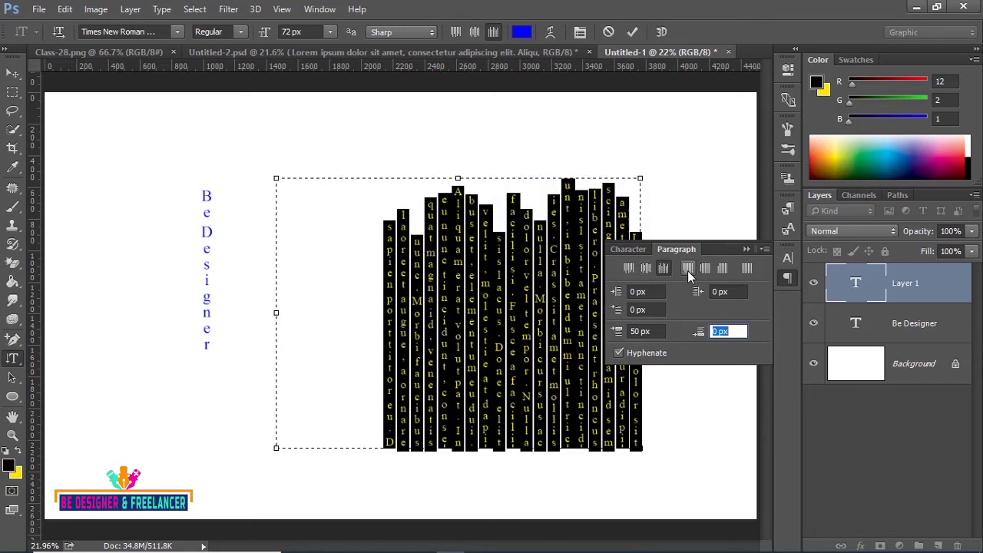
click(687, 270)
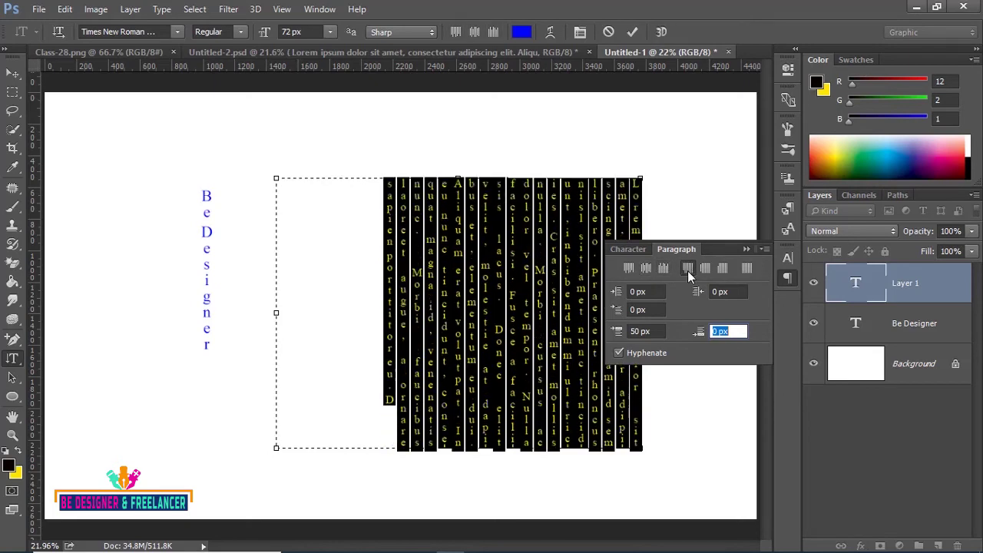
click(746, 249)
click(579, 244)
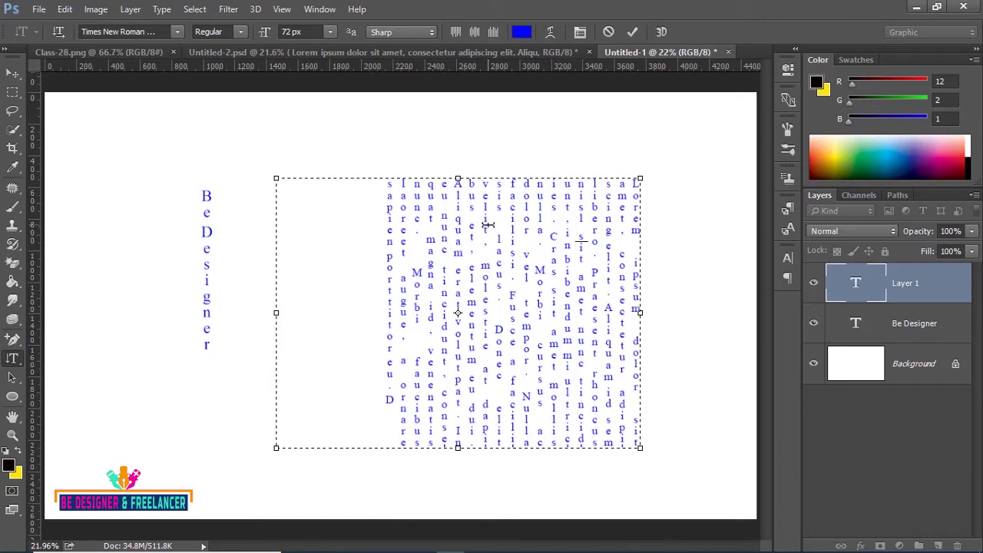
key(ctrl+Return)
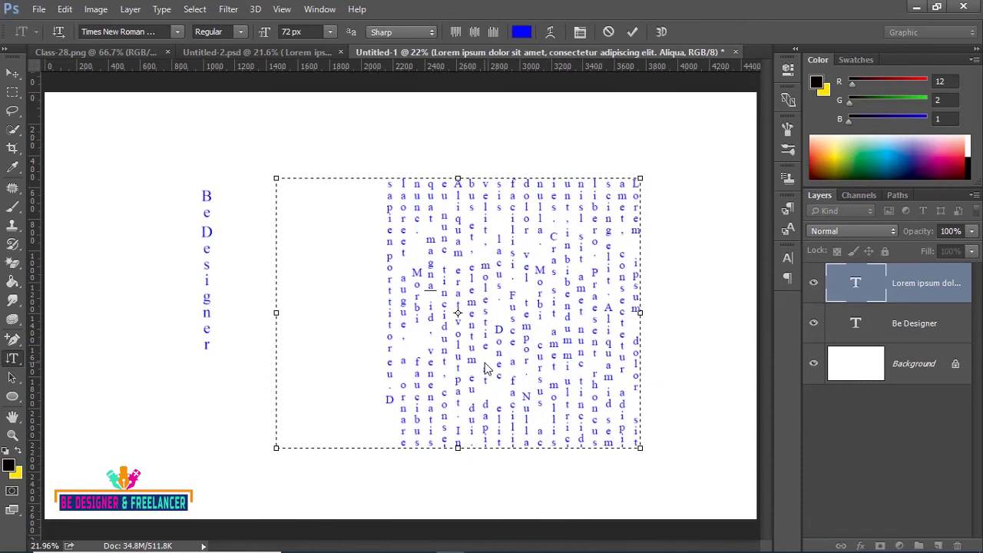
Hide the Lorem ipsum and vertical Be Designer layers, keeping the background visible
click(813, 282)
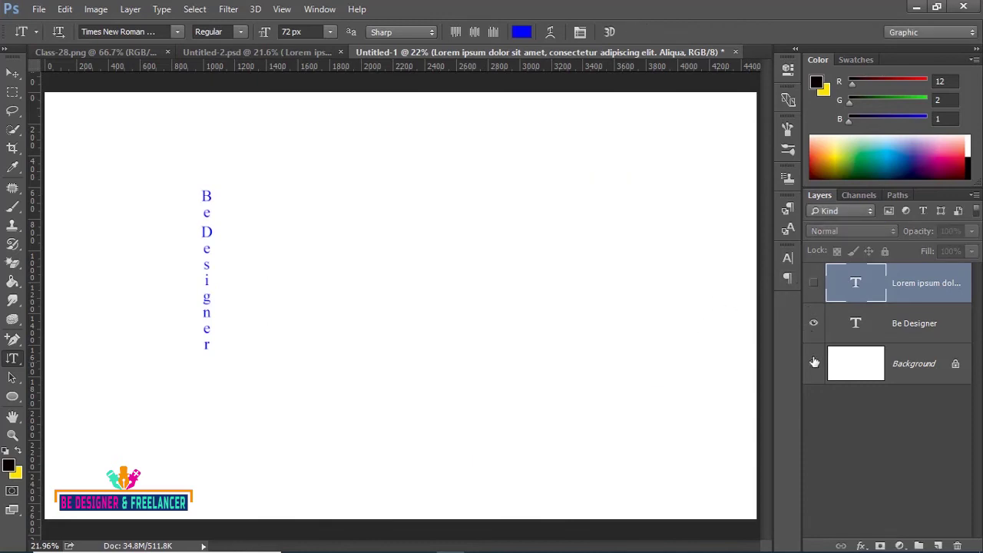
click(815, 361)
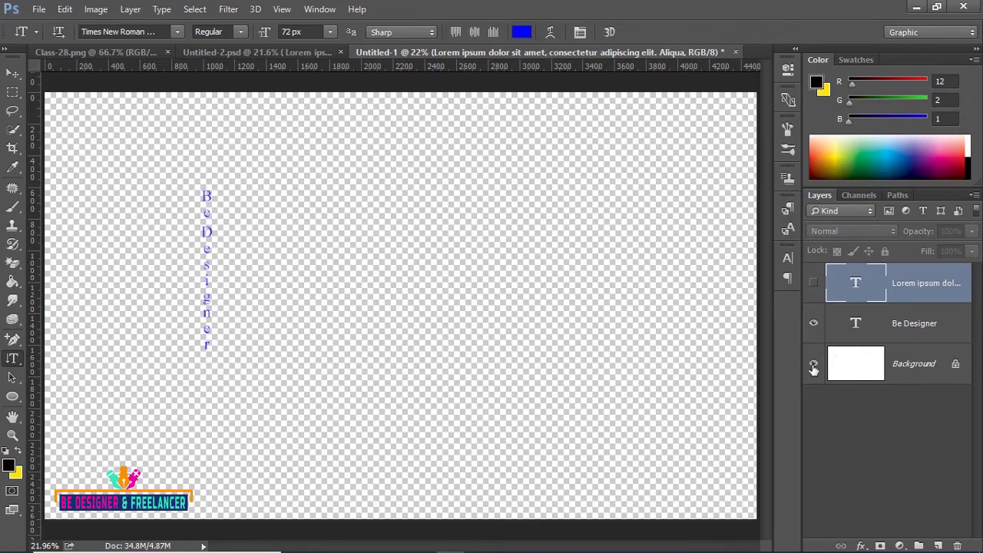
click(814, 364)
click(814, 322)
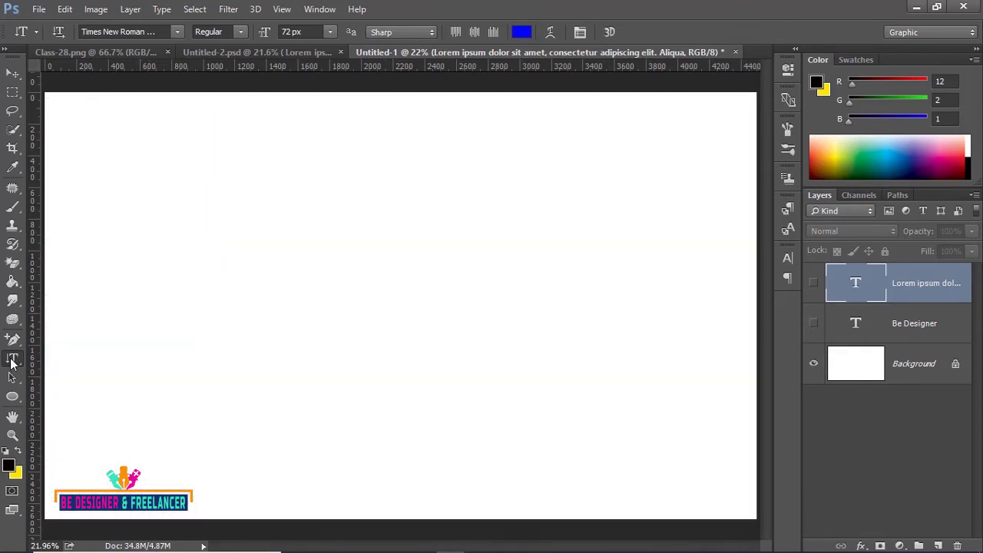
Type 'Be Designer' as new horizontal text on the page
right_click(11, 364)
click(61, 353)
click(226, 271)
text(Be Designer)
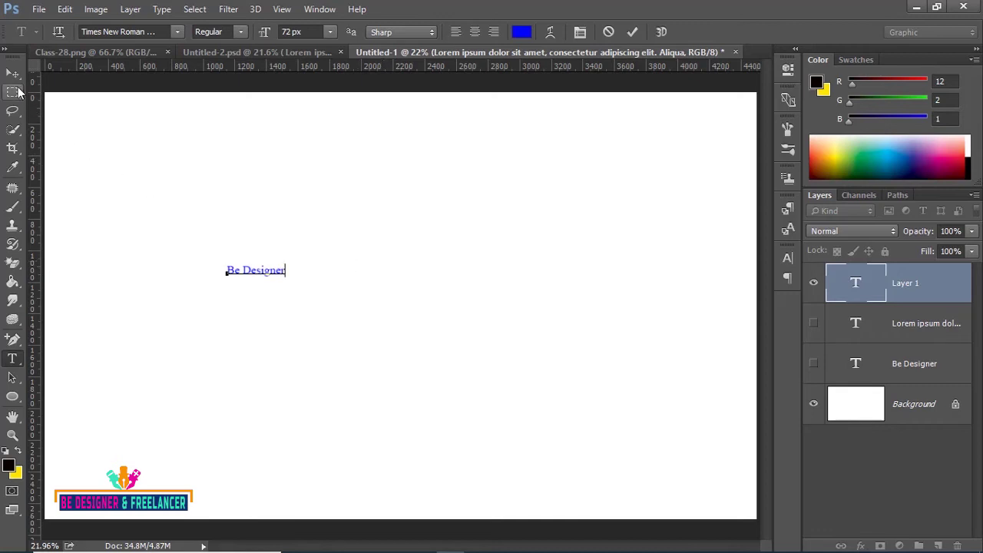
click(12, 72)
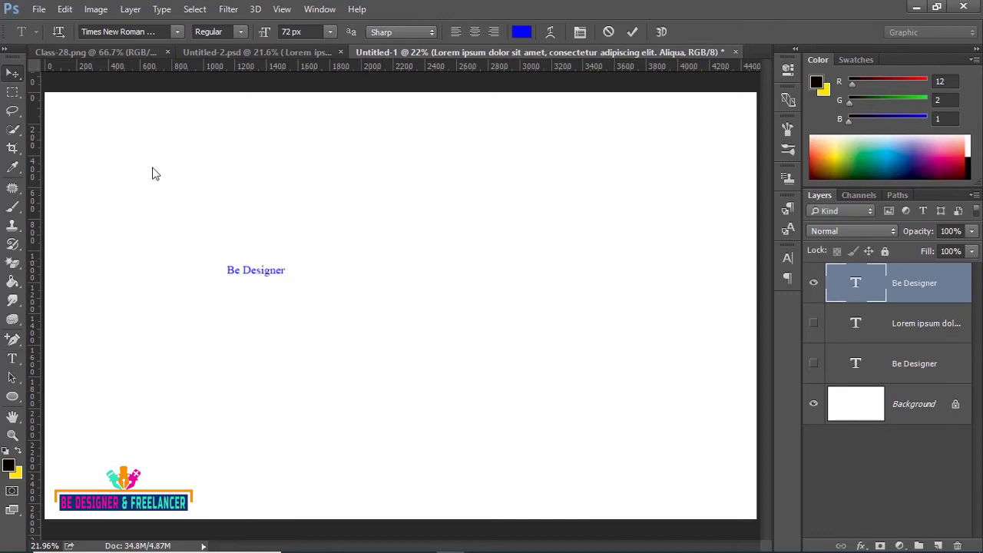
Free-transform the Be Designer text to about 562.81% and apply it
key(ctrl+t)
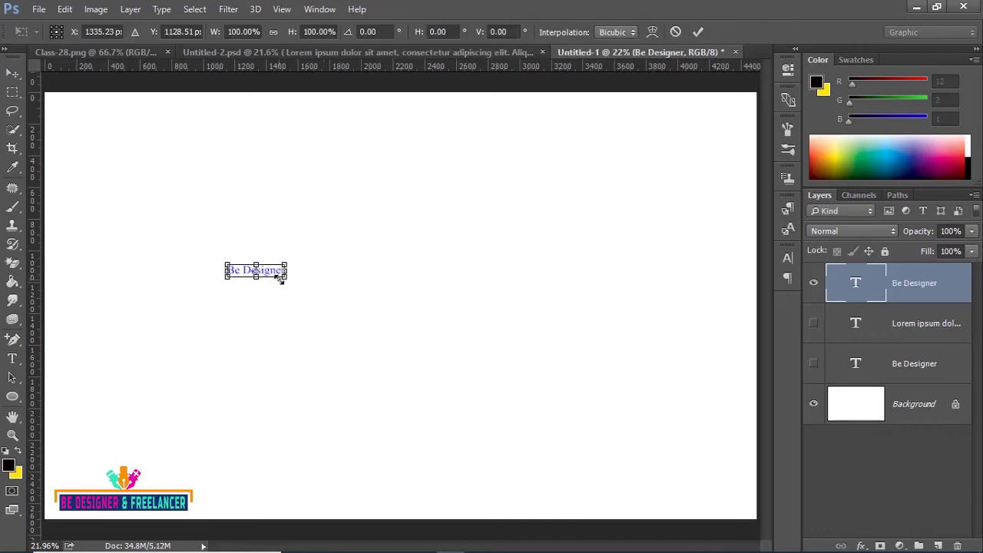
drag(286, 276, 409, 358)
drag(308, 281, 415, 294)
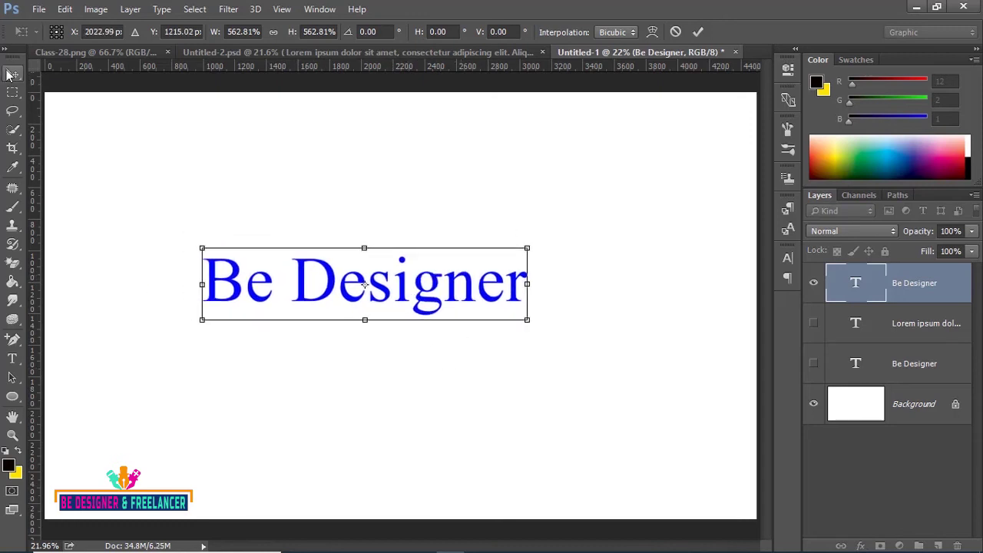
click(12, 73)
click(440, 229)
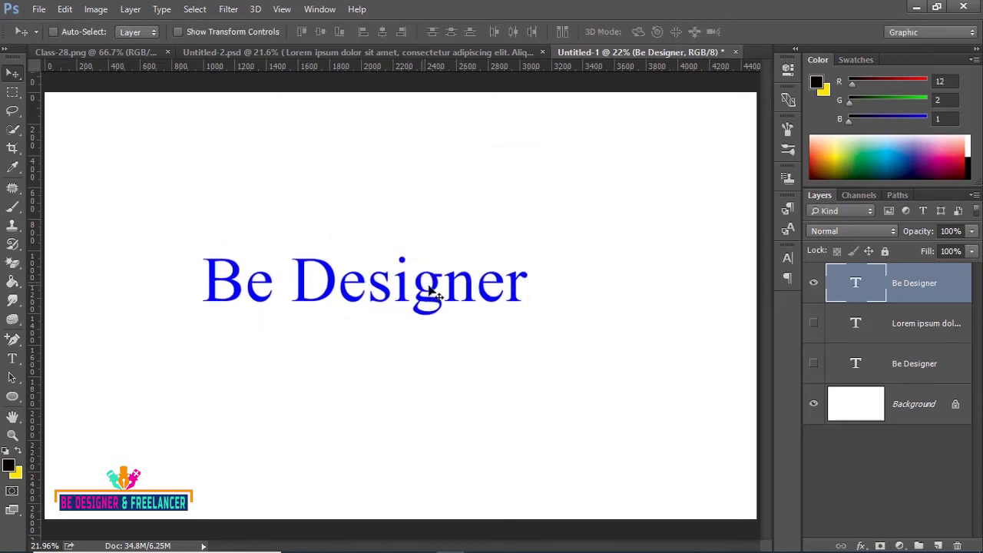
Convert the Be Designer text layer to a shape and enter Distort transform mode
right_click(951, 285)
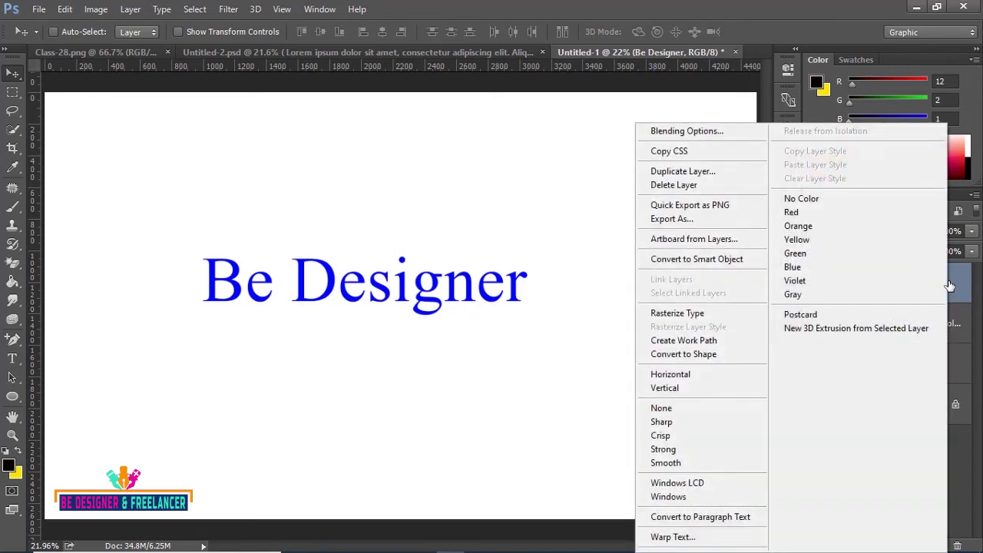
click(687, 354)
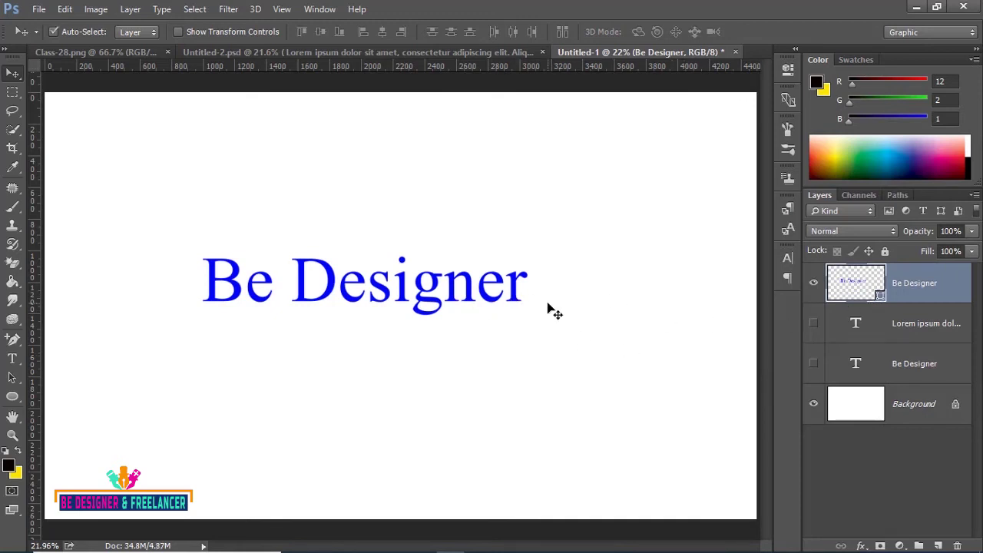
key(ctrl+t)
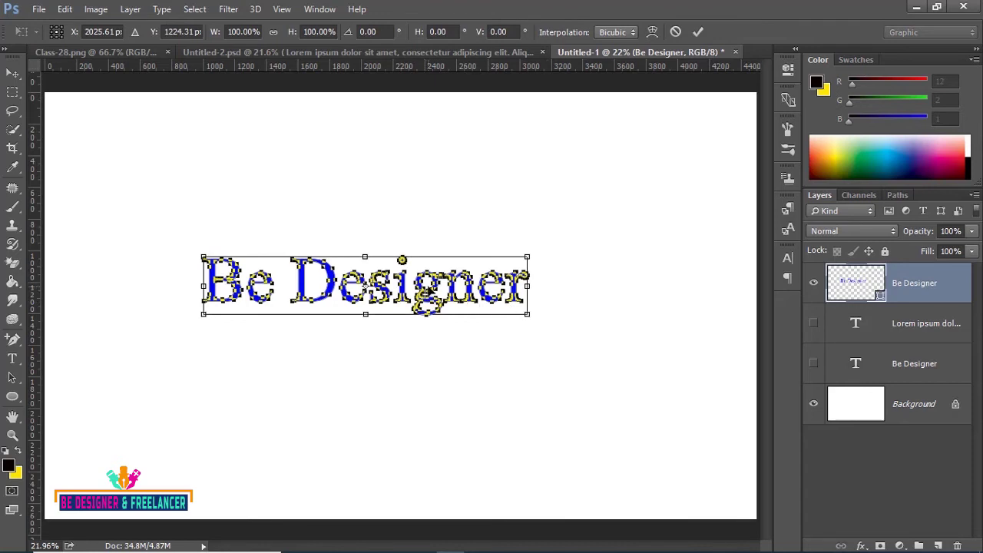
right_click(428, 292)
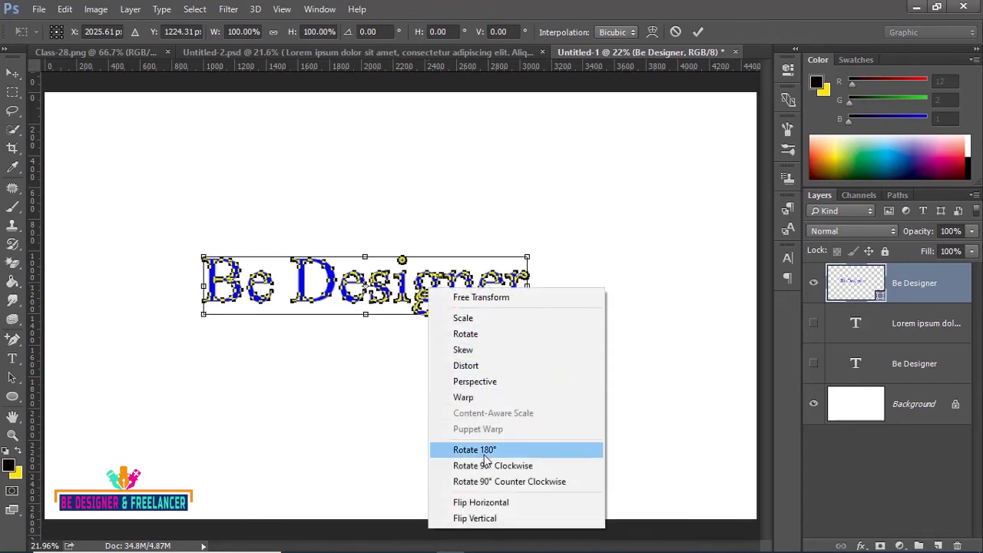
click(467, 370)
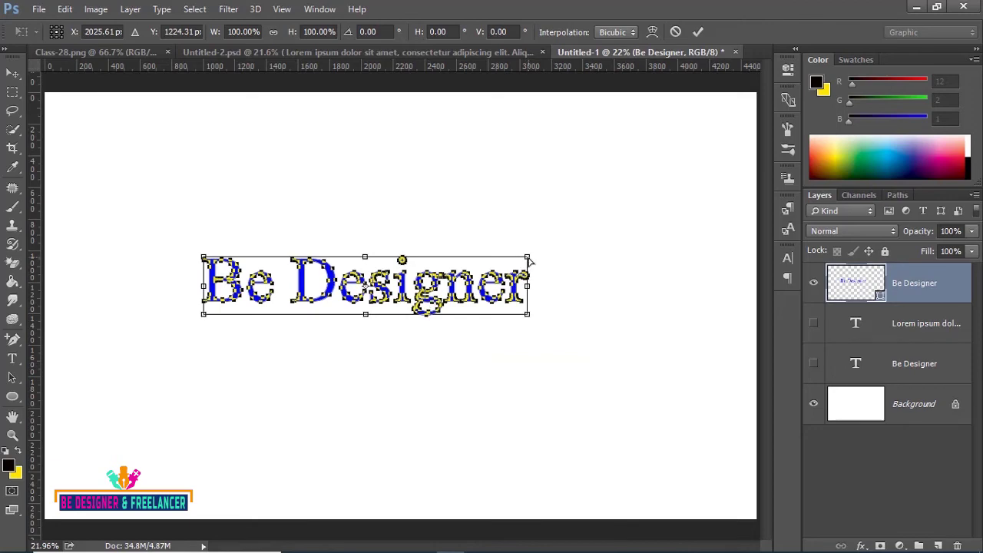
Distort the text taller and wider by its corners and edges, then undo it
drag(529, 262, 542, 193)
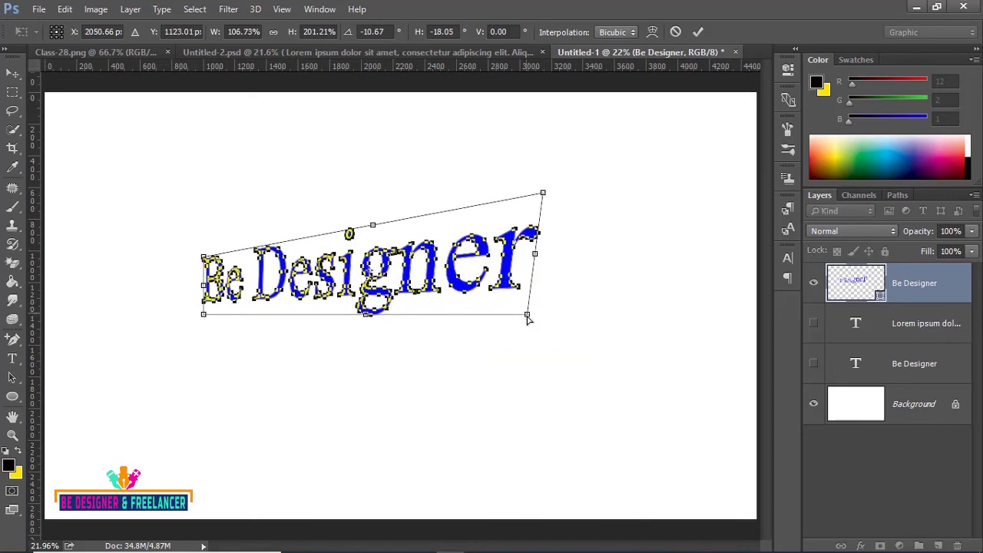
drag(527, 315, 551, 388)
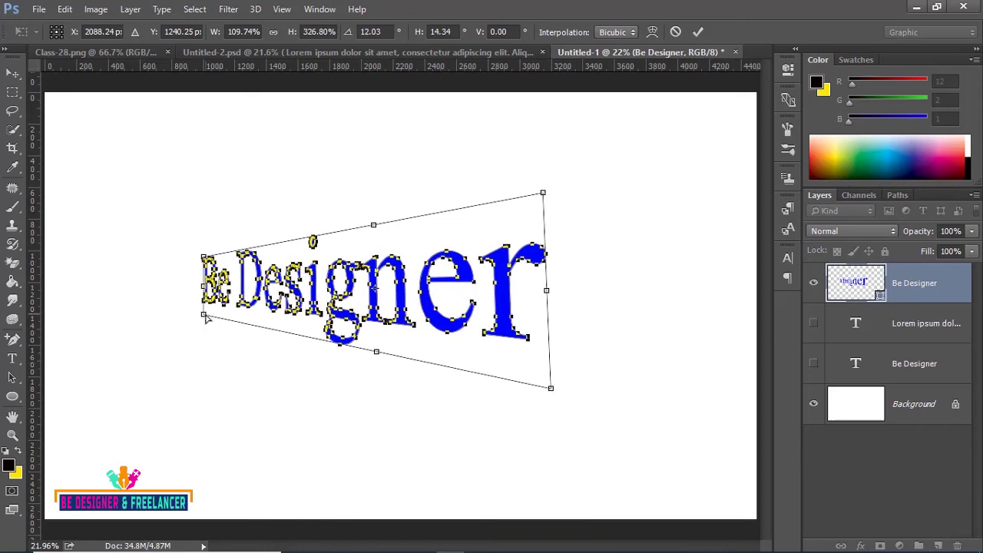
drag(376, 352, 371, 398)
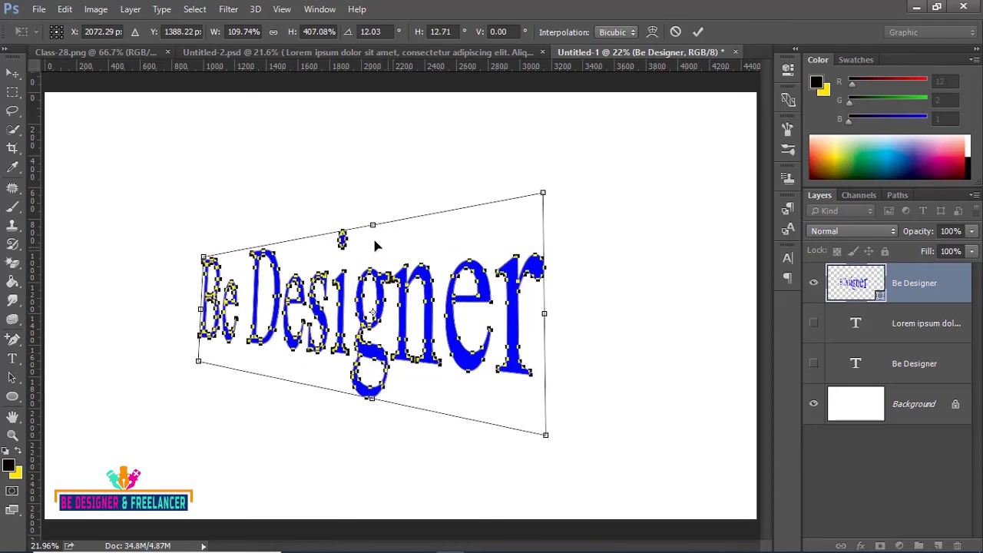
drag(372, 226, 376, 184)
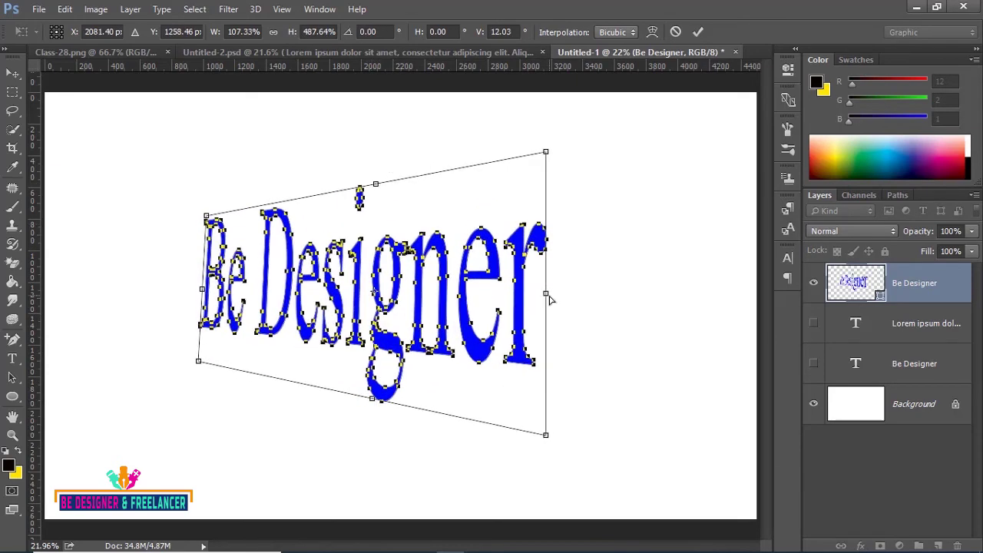
drag(546, 295, 630, 305)
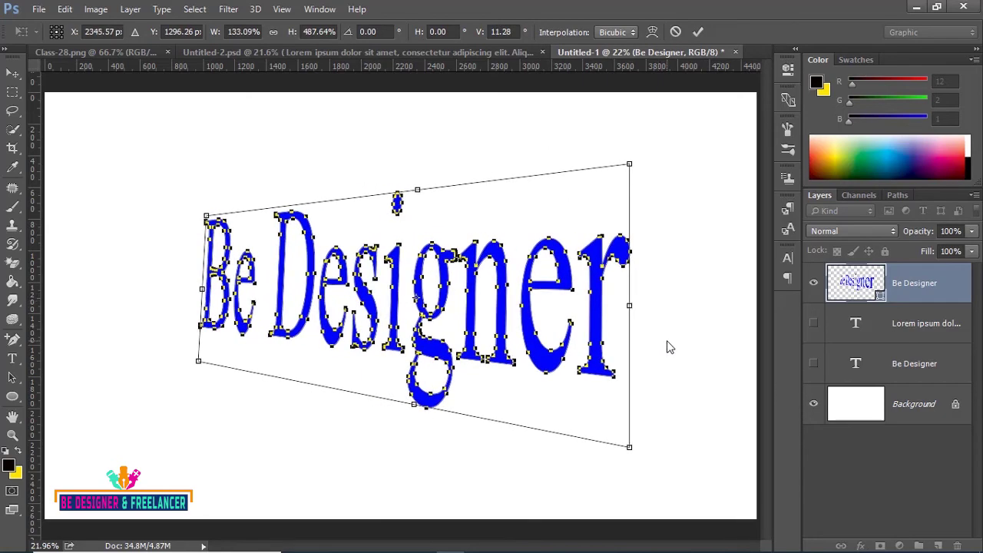
key(Return)
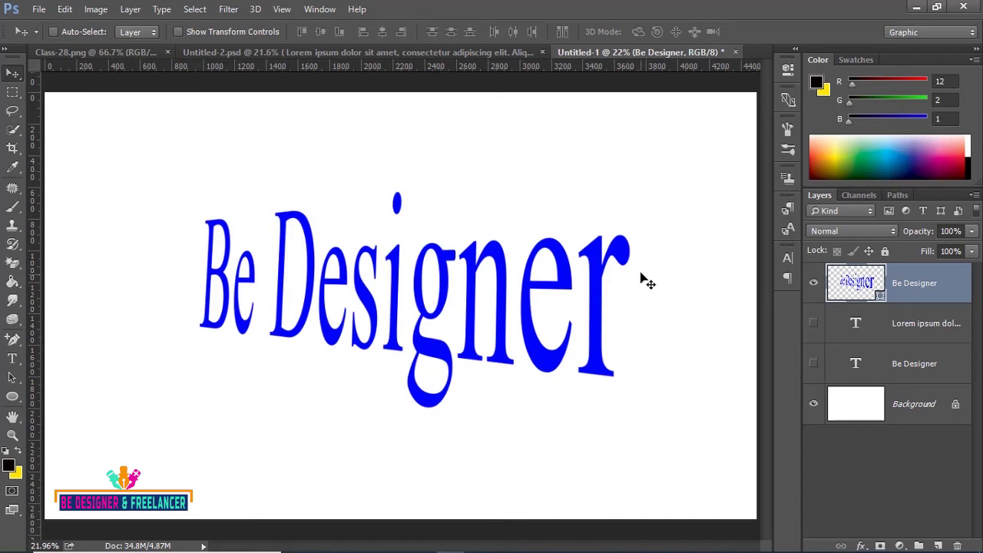
key(ctrl+z)
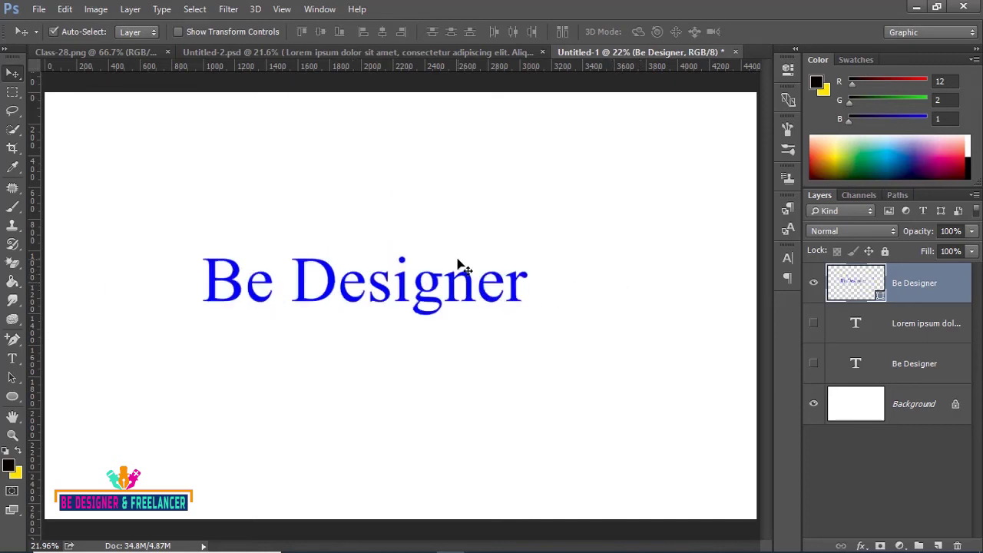
Apply a Perspective transform, spreading the bottom corners and reshaping the top and left
key(ctrl+t)
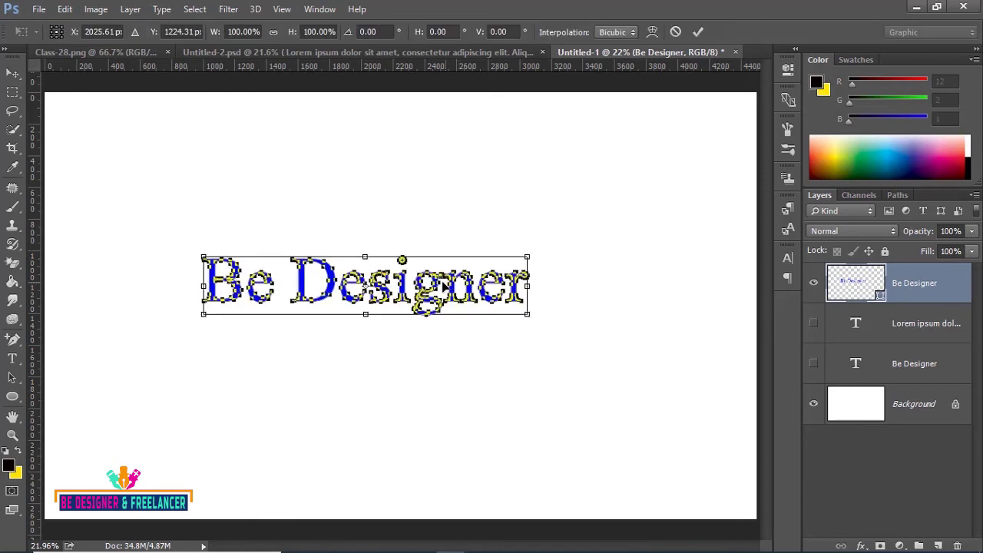
right_click(435, 284)
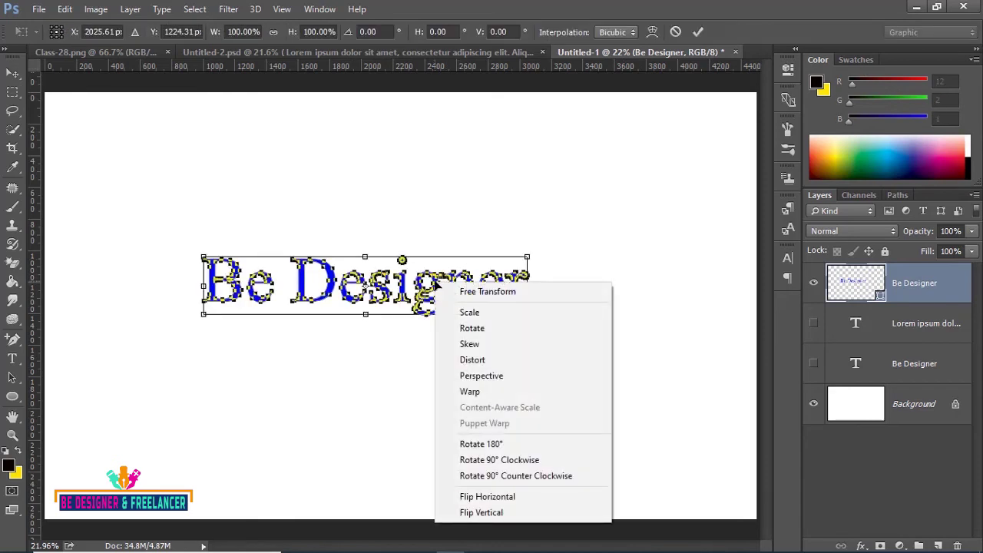
click(497, 379)
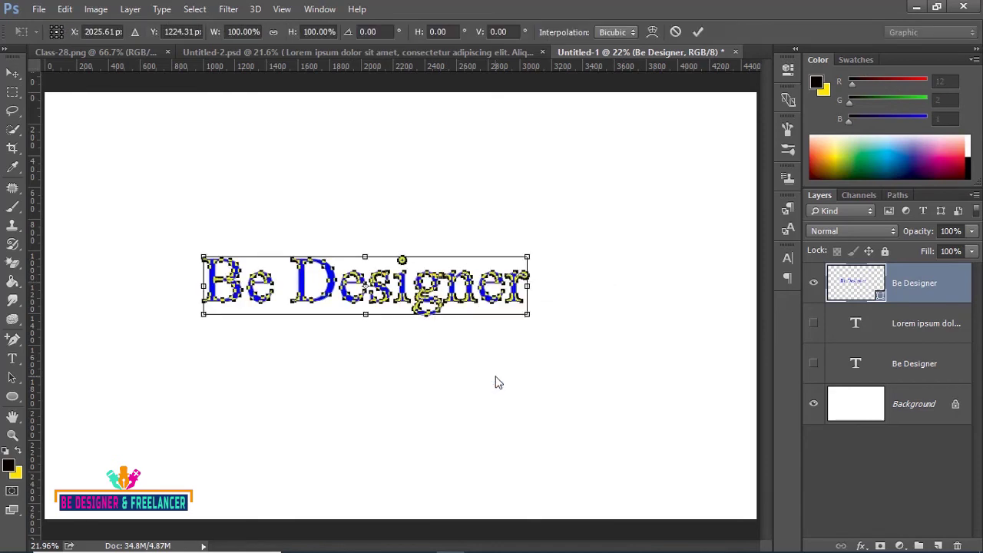
drag(527, 314, 610, 388)
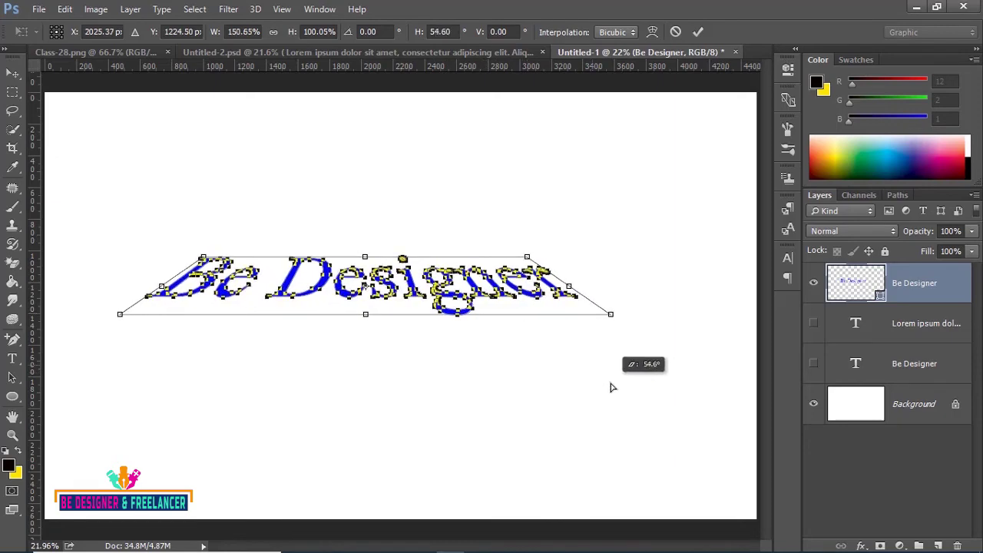
drag(527, 256, 564, 187)
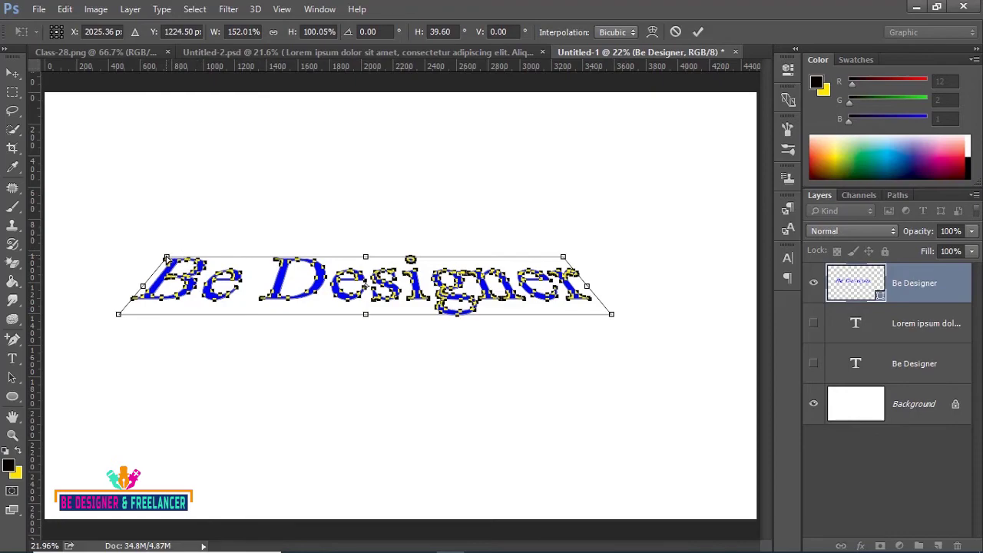
drag(166, 258, 196, 223)
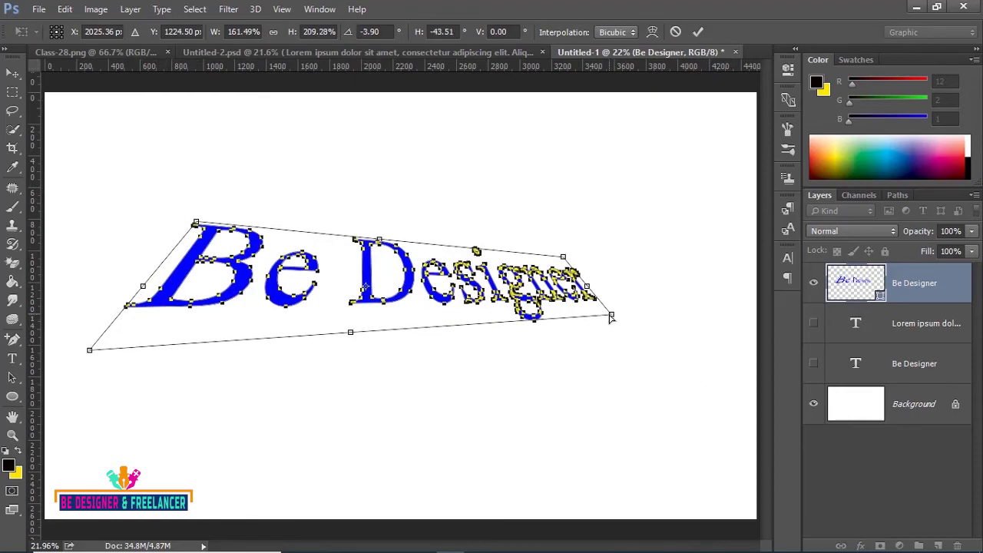
Stretch the perspective corners further, commit, then revert the text to undistorted
drag(611, 317, 662, 376)
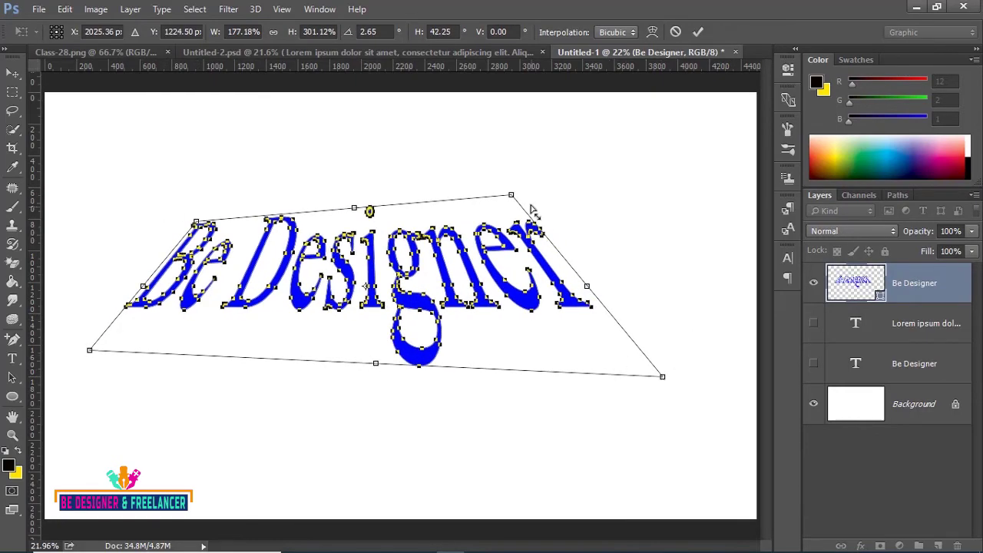
drag(510, 195, 578, 189)
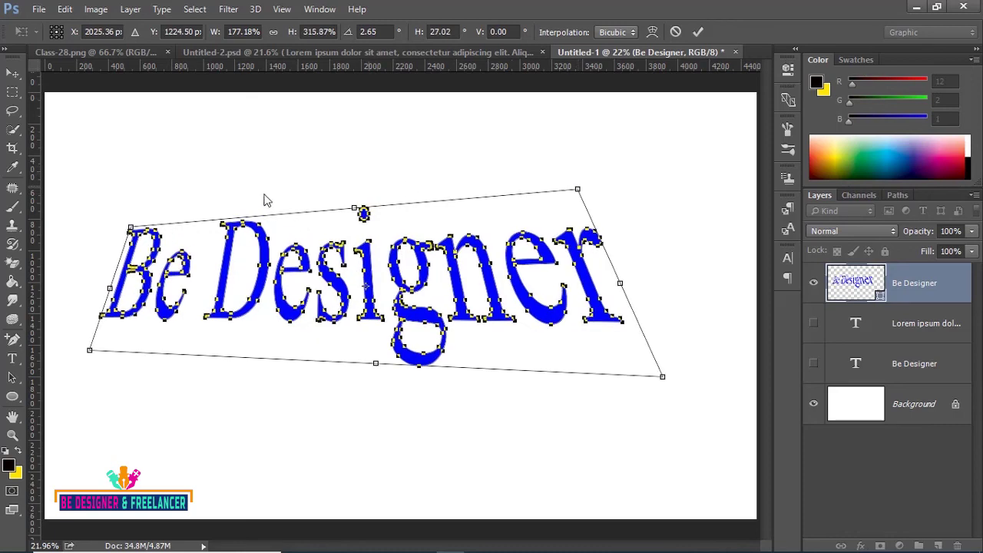
drag(131, 228, 141, 197)
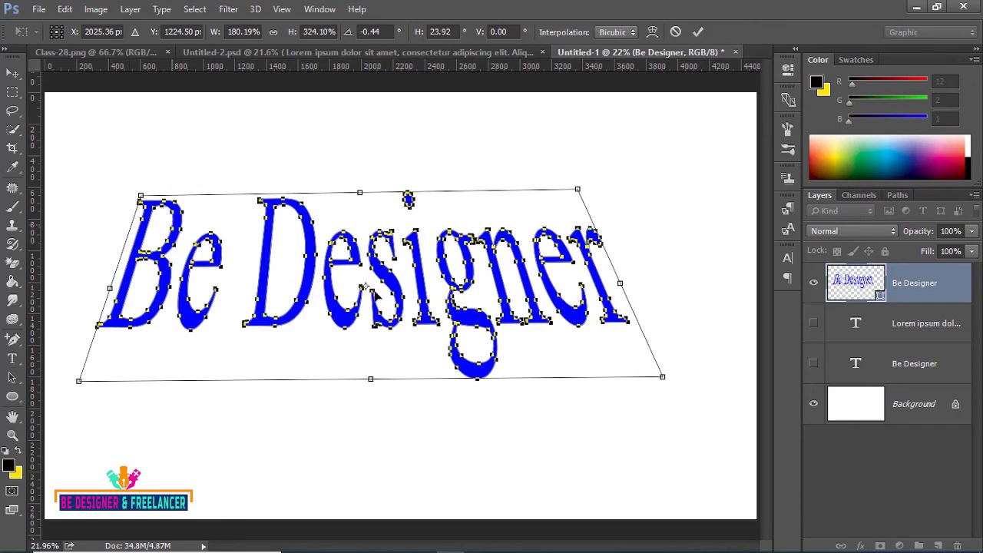
key(Return)
key(ctrl+t)
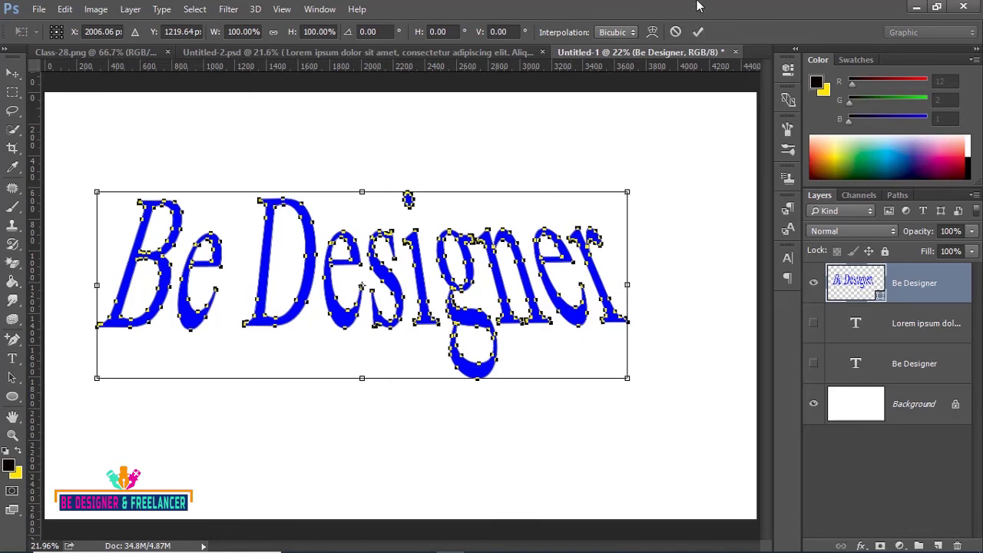
click(698, 31)
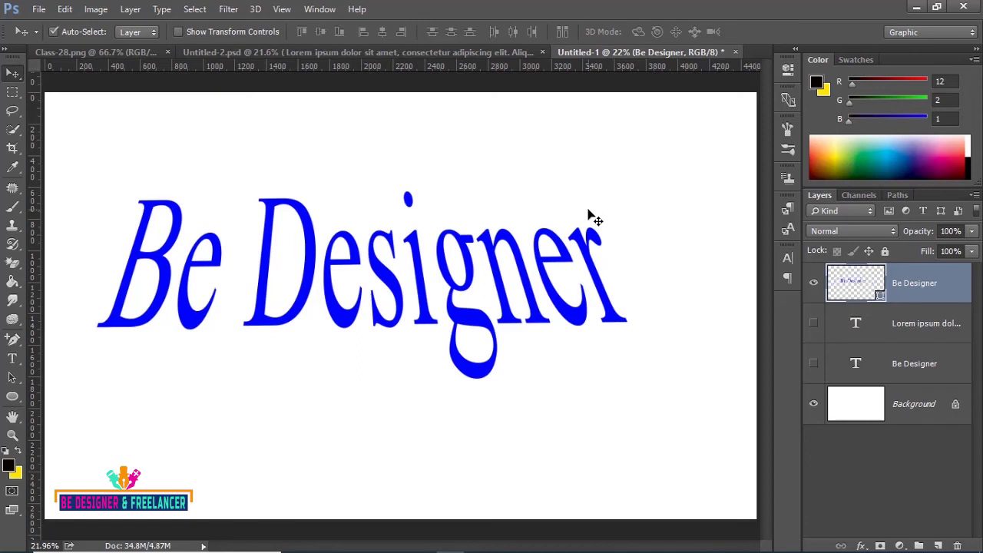
key(ctrl+alt+z)
key(ctrl+alt+z)
key(a)
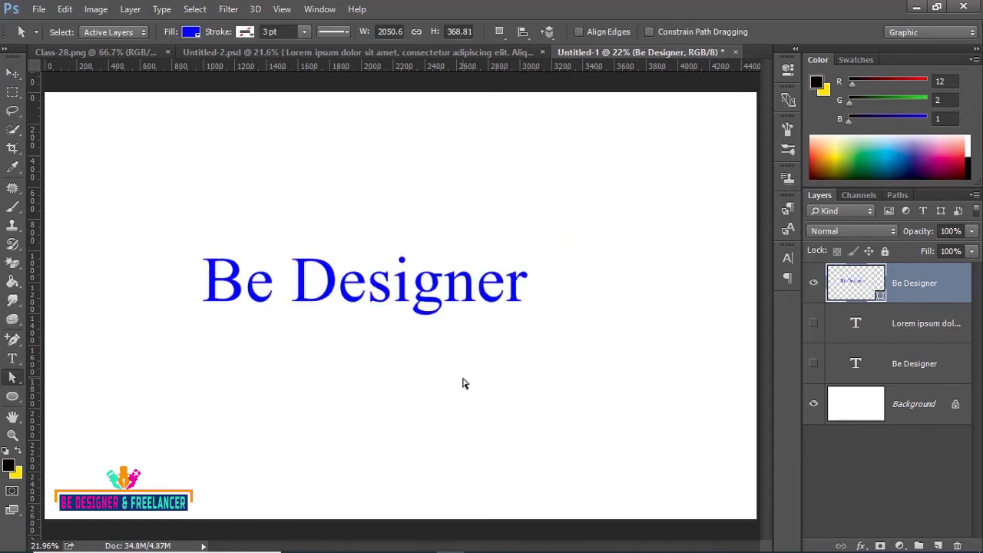
Warp the Be Designer text into a custom wave, apply it, and hide the layer
key(ctrl+t)
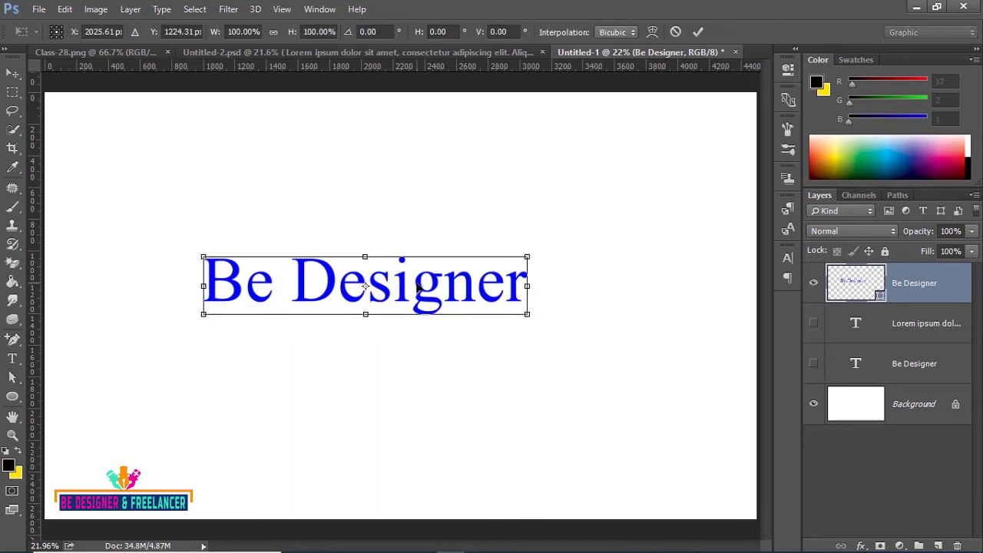
right_click(417, 285)
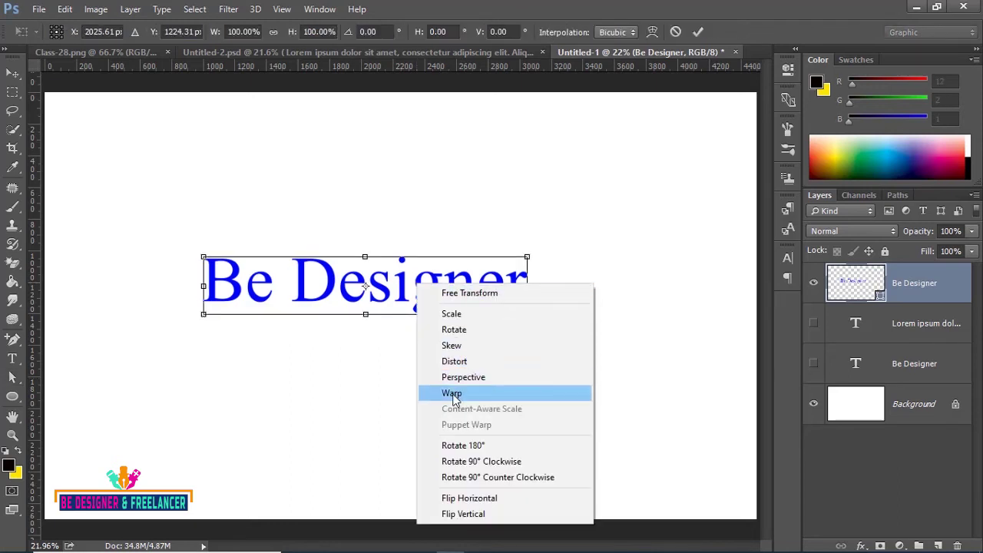
click(454, 394)
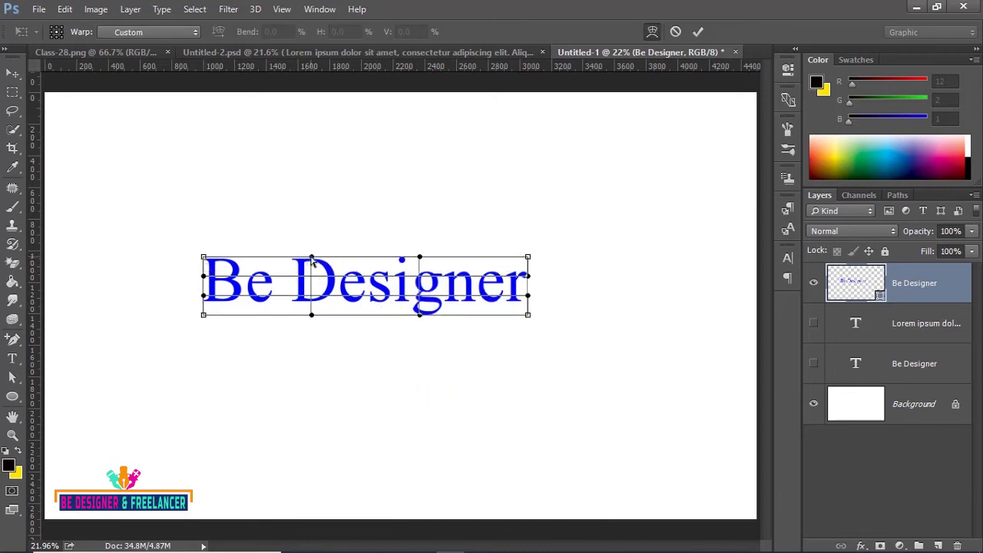
mouse_move(311, 257)
mouse_down()
mouse_move(331, 241)
mouse_move(351, 181)
mouse_up()
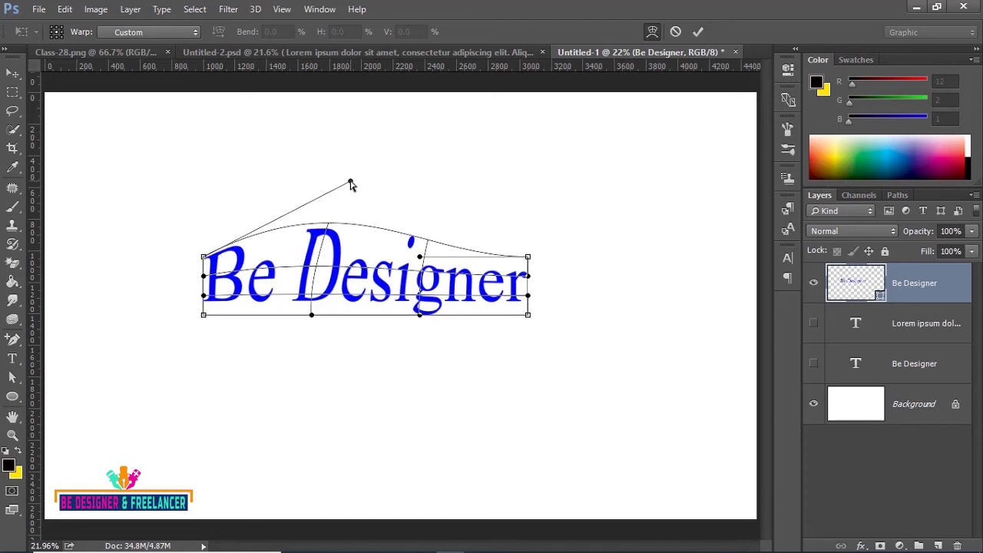
drag(419, 315, 500, 436)
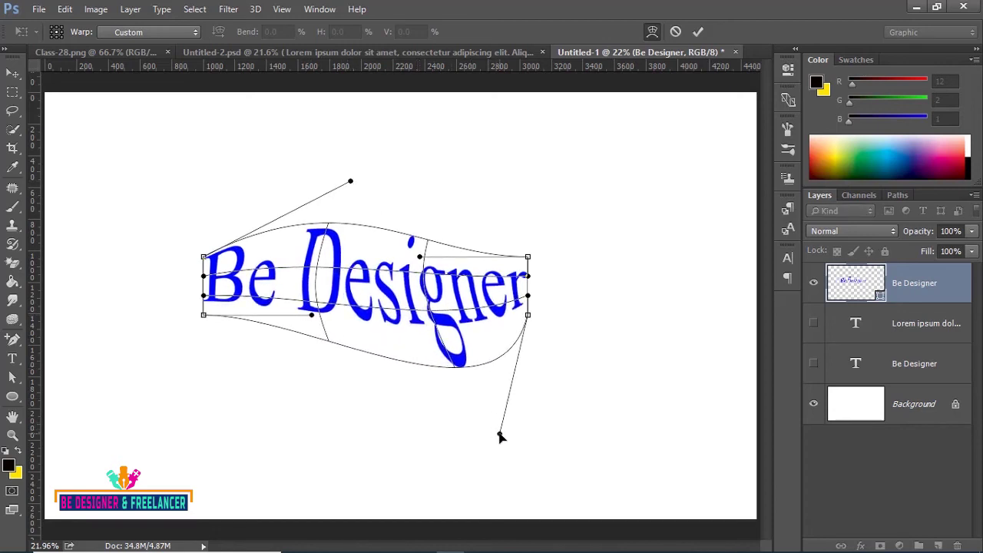
click(695, 31)
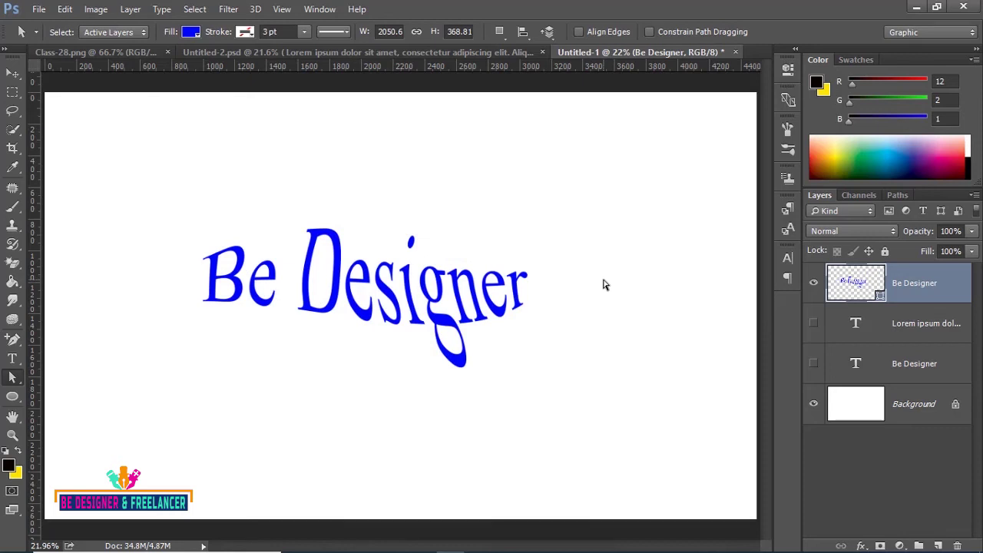
click(814, 282)
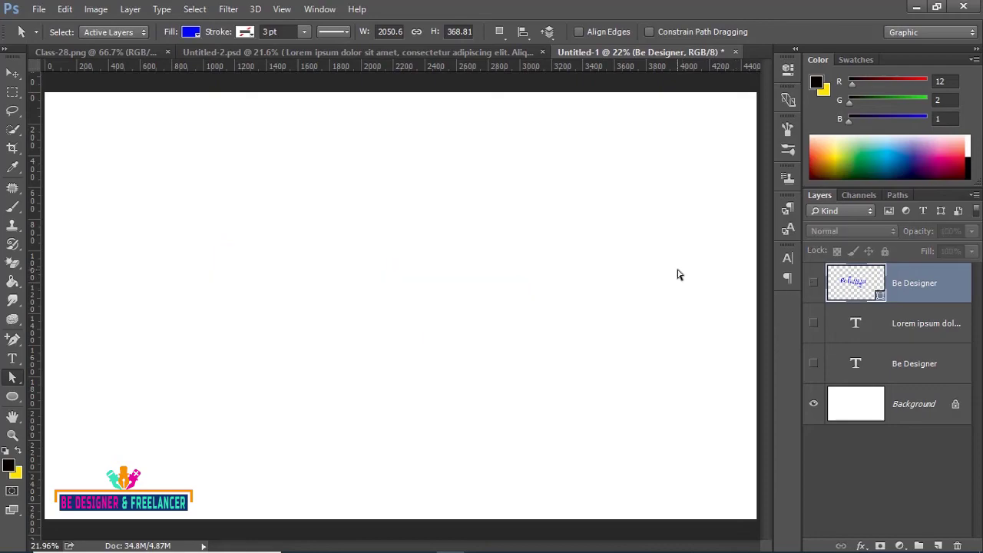
mouse_move(773, 547)
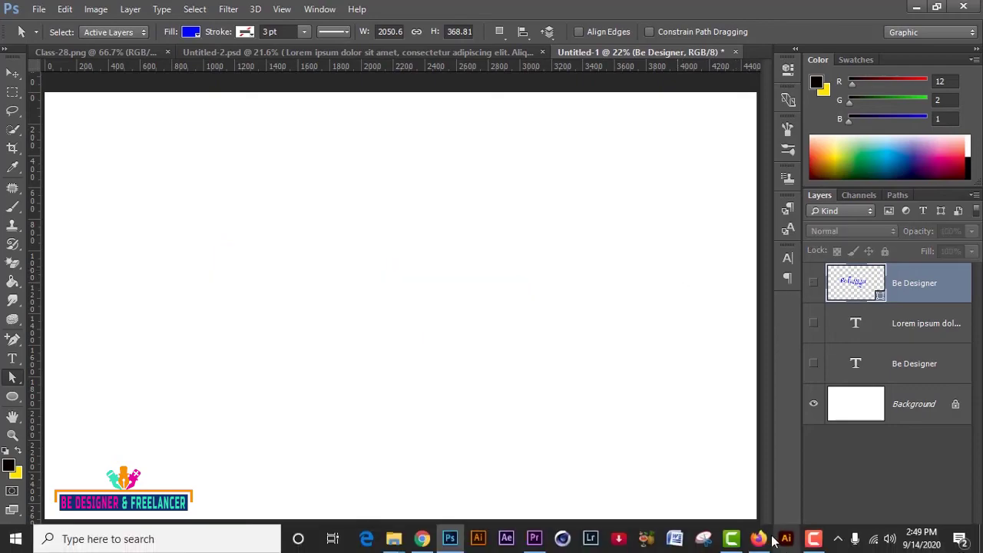
click(759, 539)
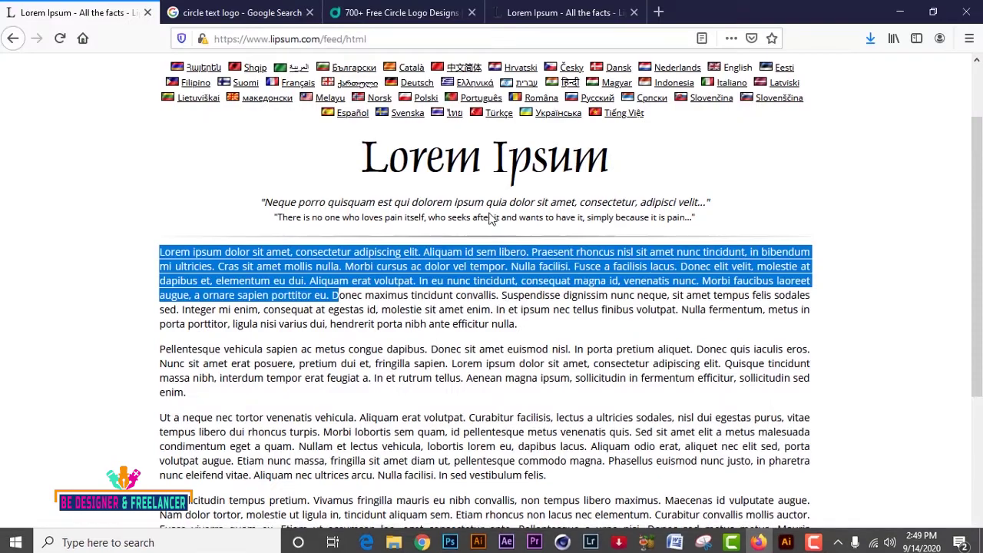
click(250, 15)
scroll(477, 256, up, 3)
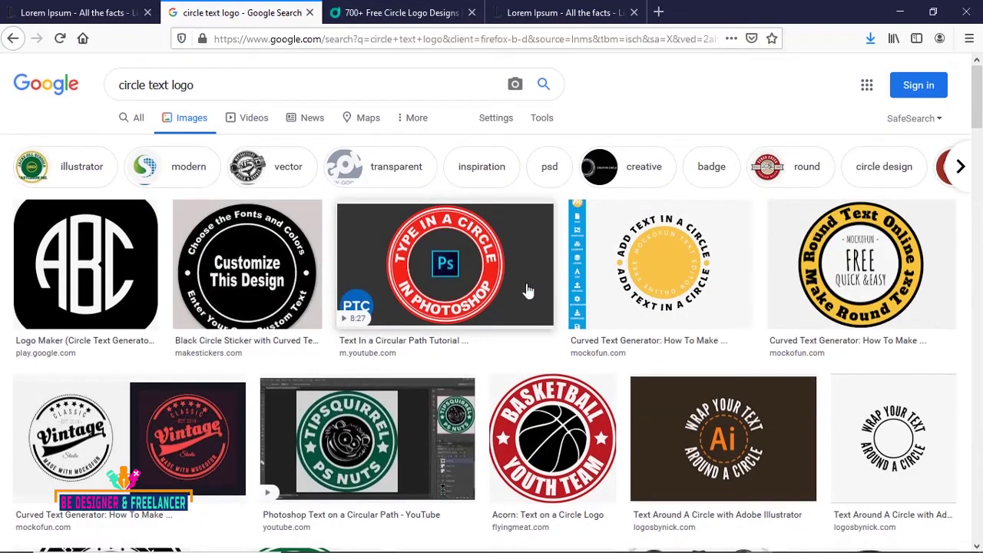
scroll(568, 307, down, 1)
scroll(569, 307, down, 1)
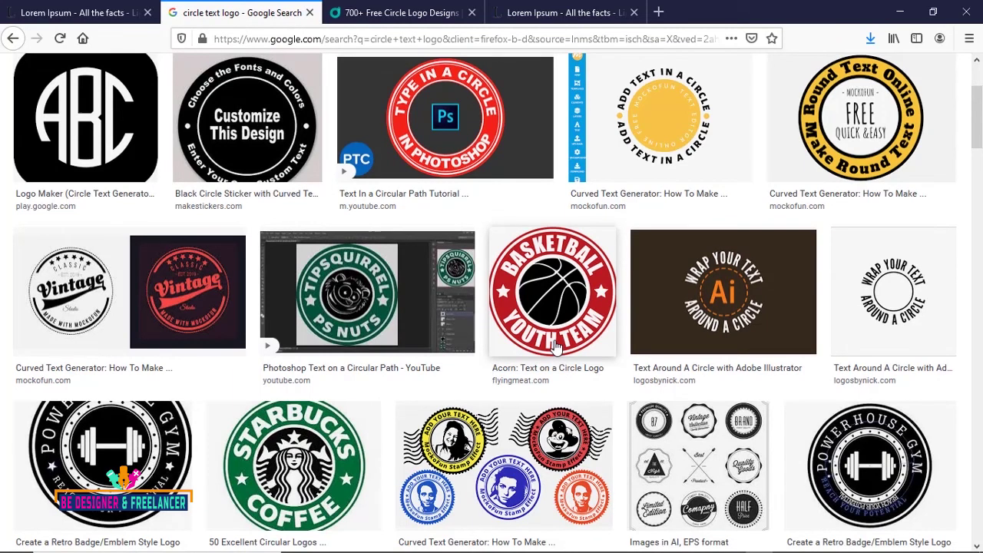
scroll(556, 347, down, 2)
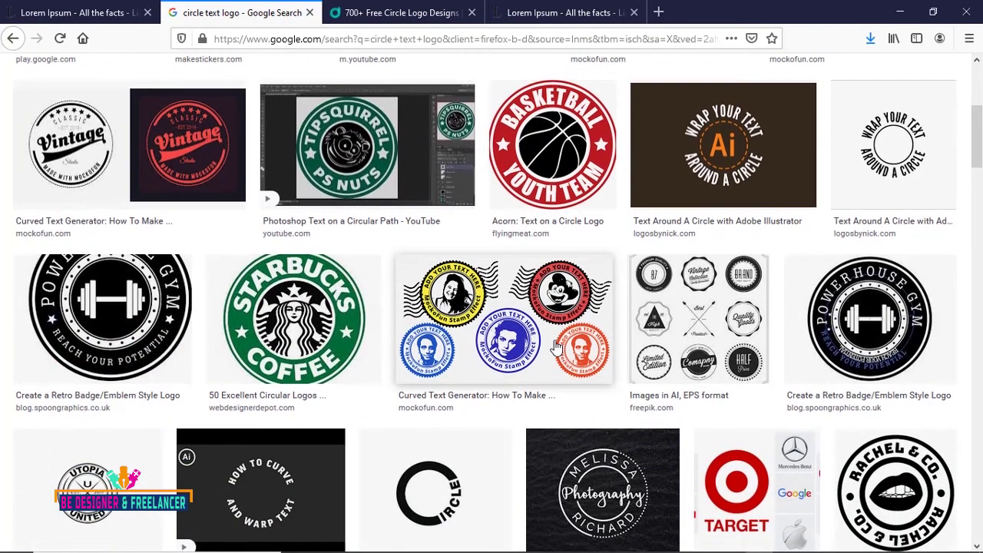
click(900, 12)
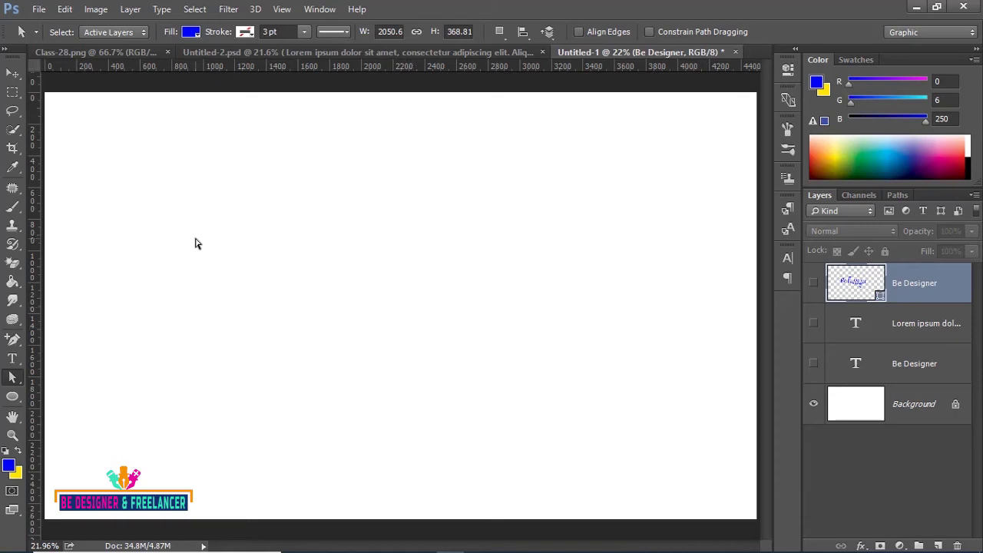
Draw a wavy pen path across the canvas from the left
click(13, 338)
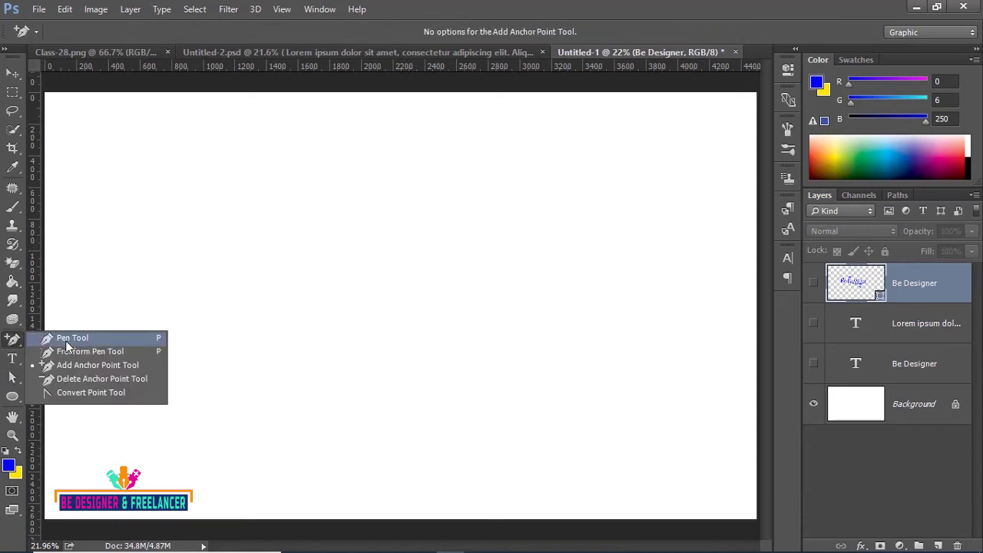
key(p)
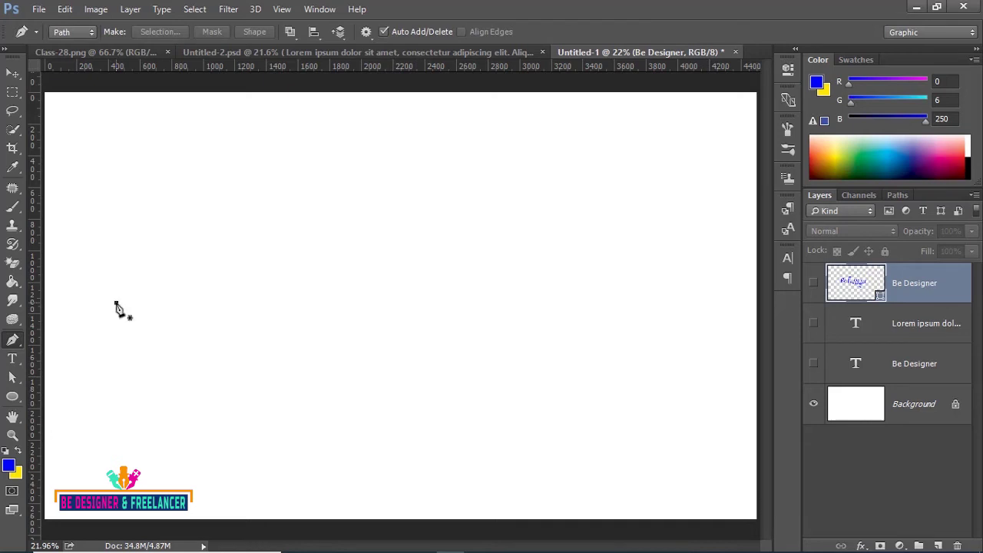
click(116, 302)
mouse_move(308, 254)
mouse_down()
mouse_move(381, 291)
mouse_move(411, 293)
mouse_up()
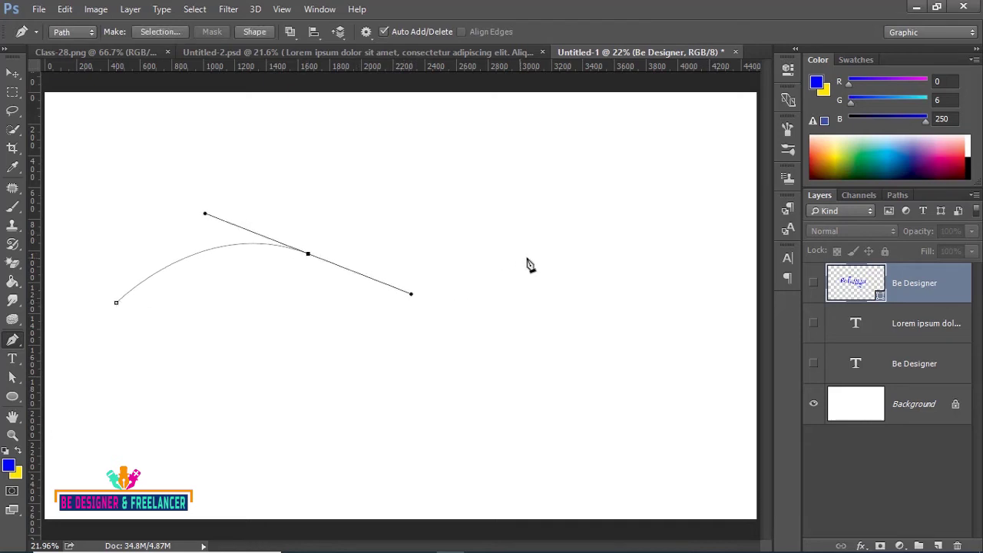
mouse_move(530, 257)
mouse_down()
mouse_move(550, 228)
mouse_move(578, 223)
mouse_up()
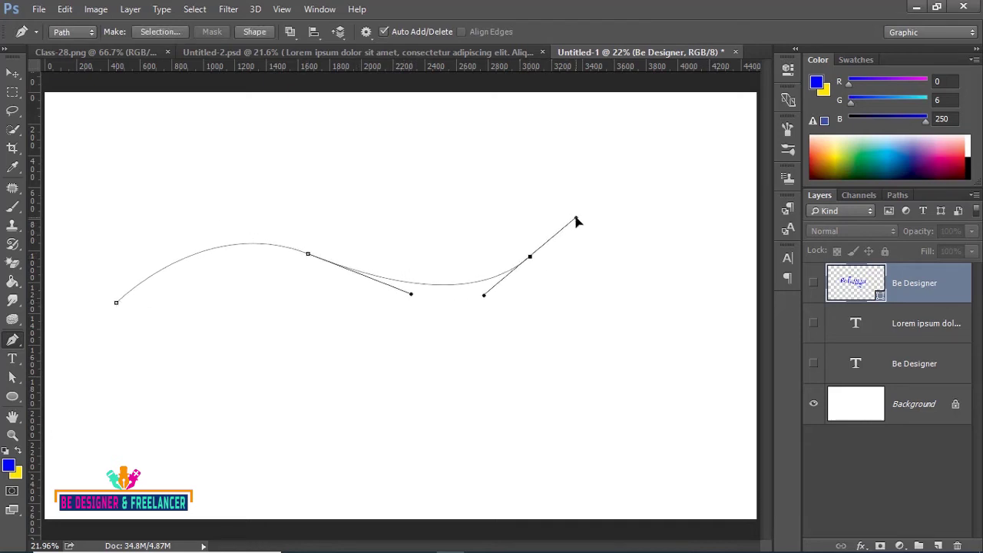
Type 'Be Deig' along the curved path with the Horizontal Type Tool
click(18, 362)
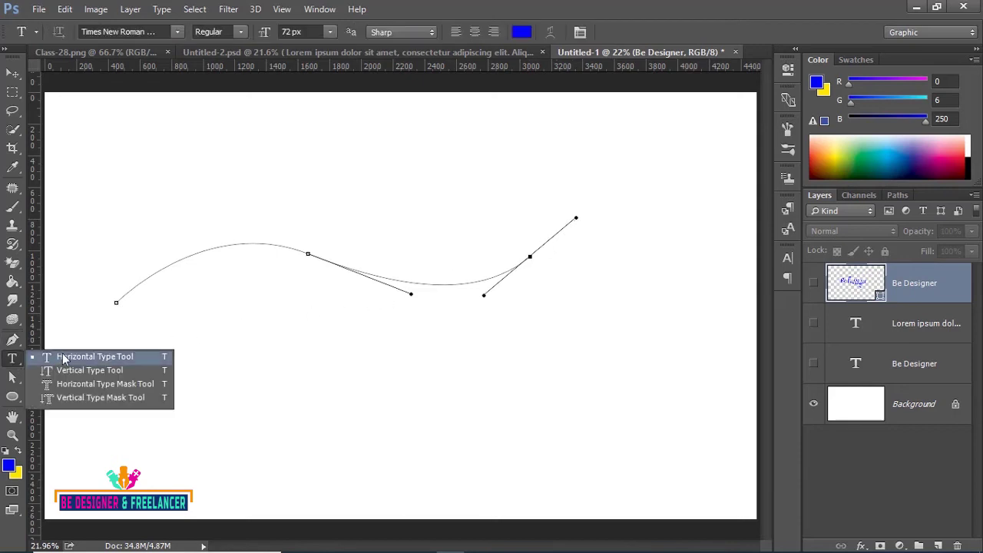
click(92, 358)
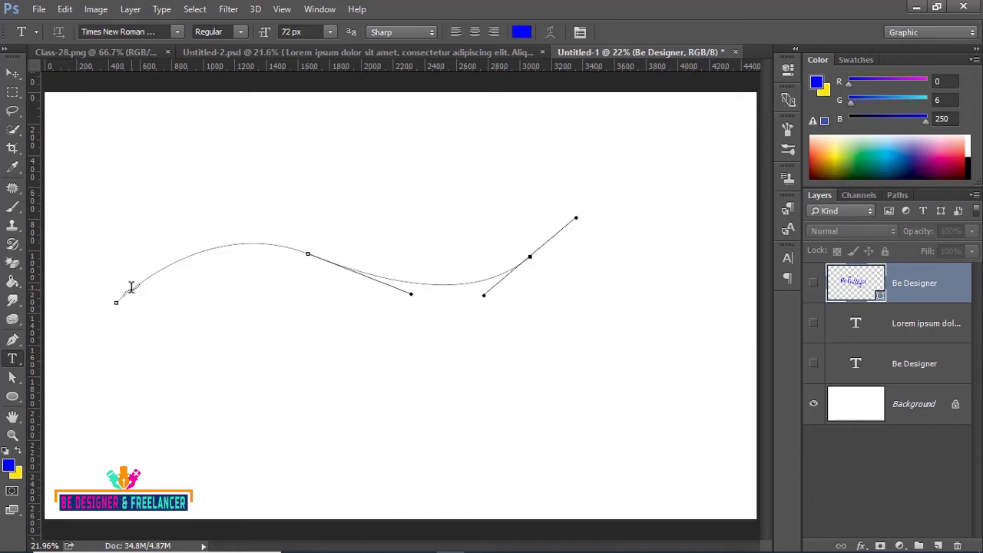
click(131, 288)
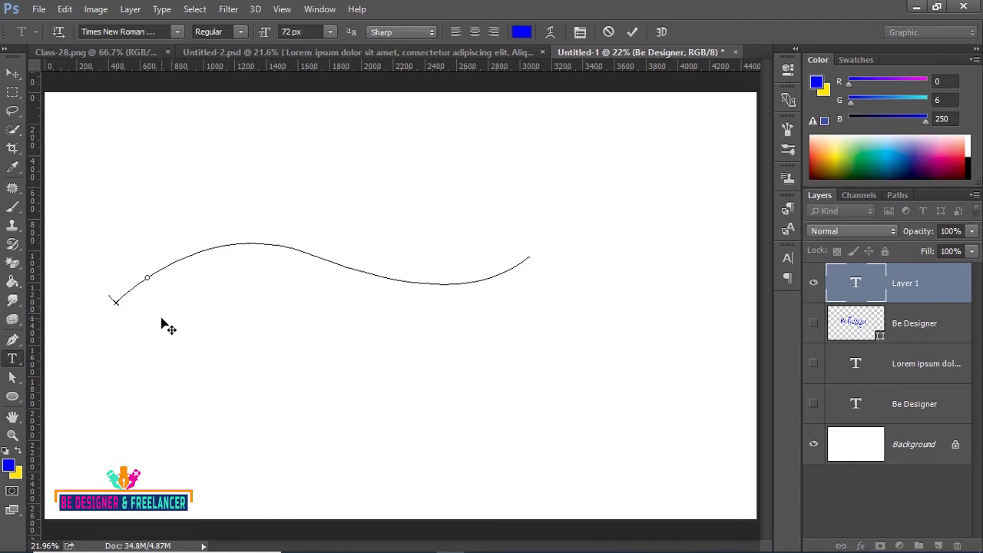
text(B)
text(e)
text( Deig)
Select the path text and try left, then centre alignment in Paragraph settings
key(ctrl+t)
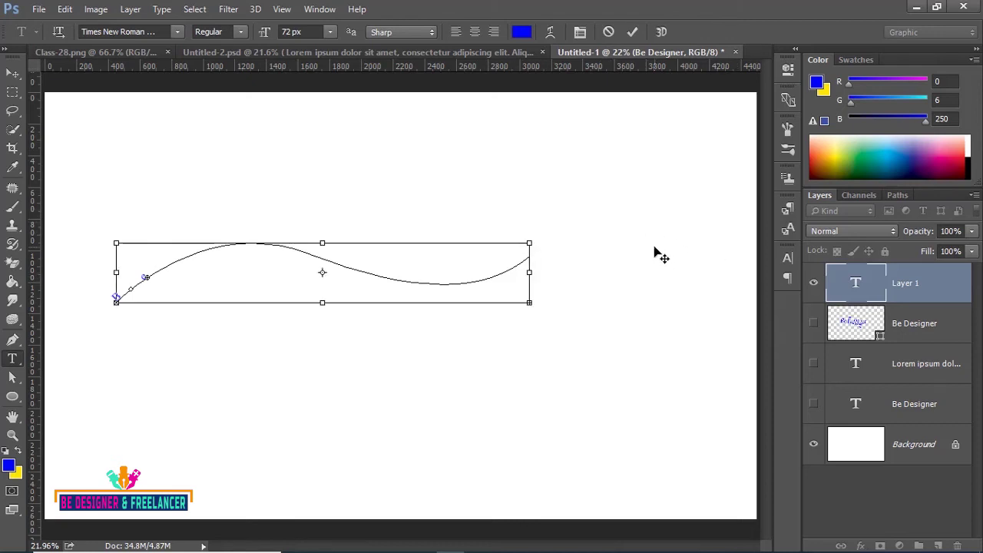
key(ctrl+a)
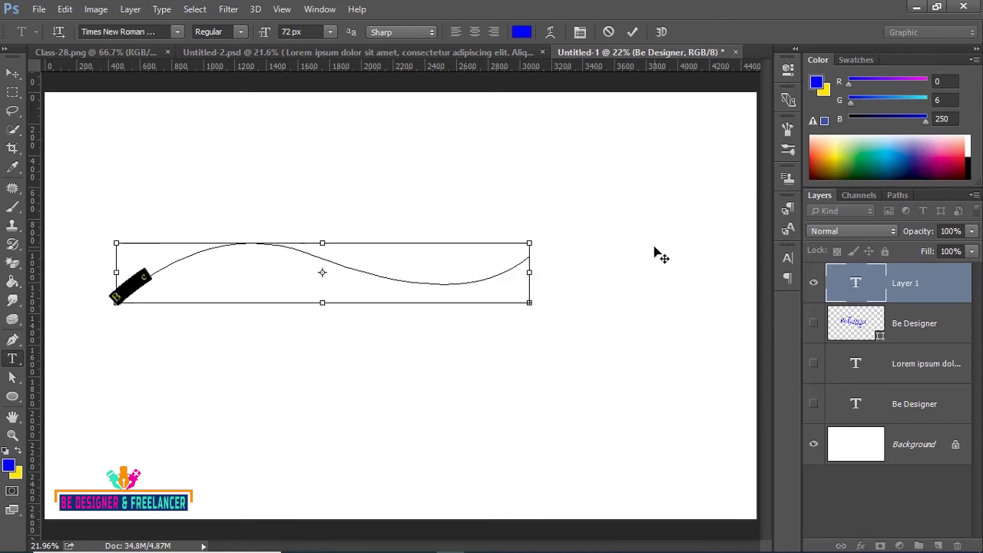
click(787, 280)
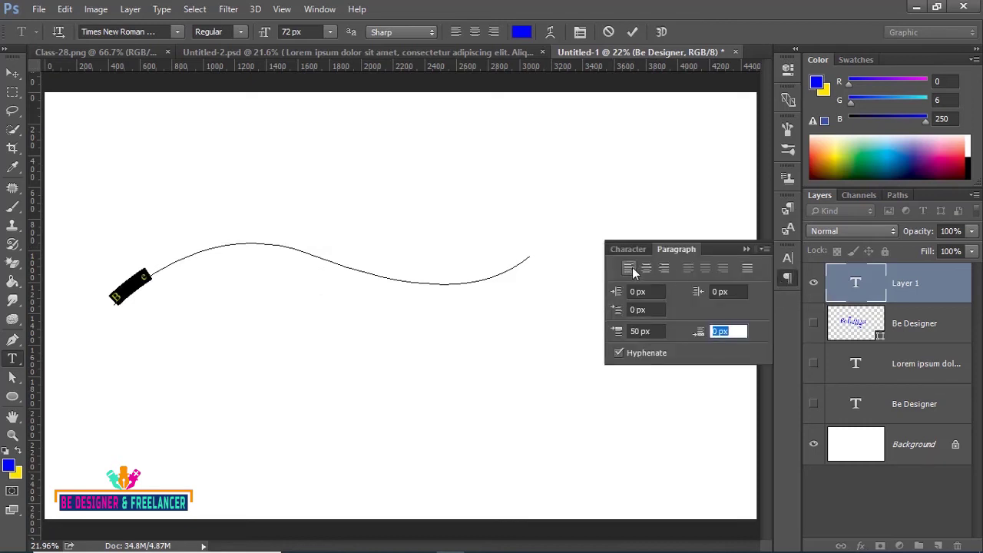
click(632, 268)
click(648, 267)
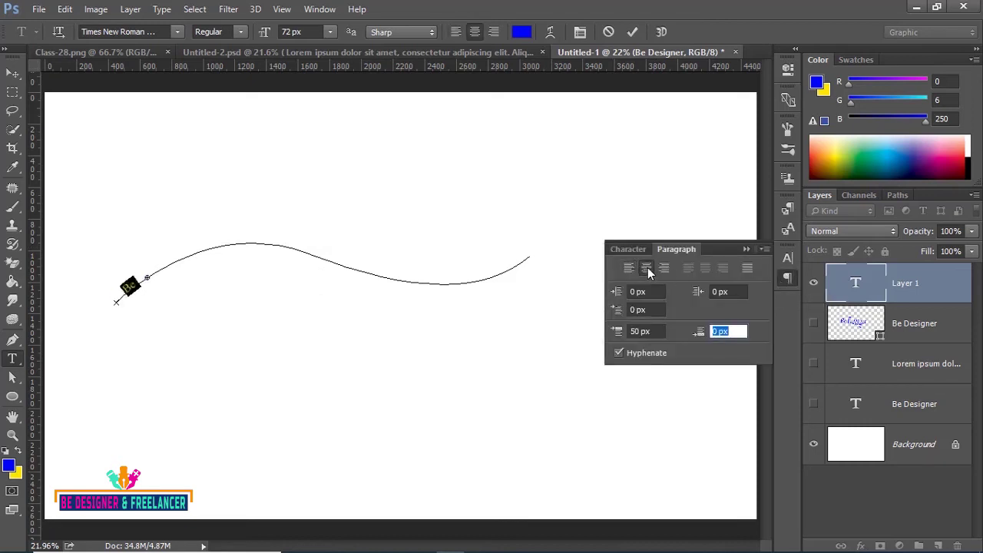
click(747, 249)
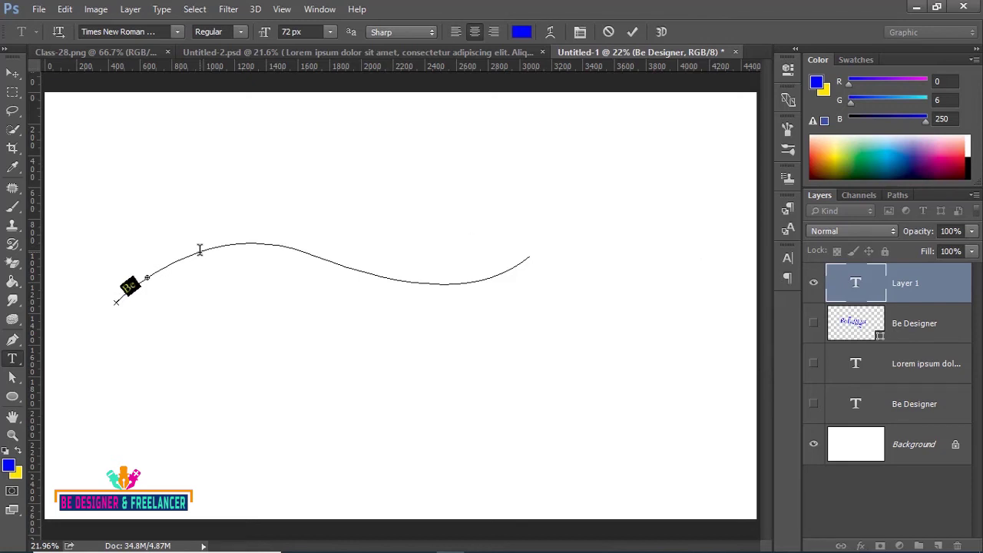
Add 'Desi' to the path text, delete trailing characters, and zoom in
click(135, 282)
text(De)
text(s)
text(i)
key(BackSpace)
key(BackSpace)
key(BackSpace)
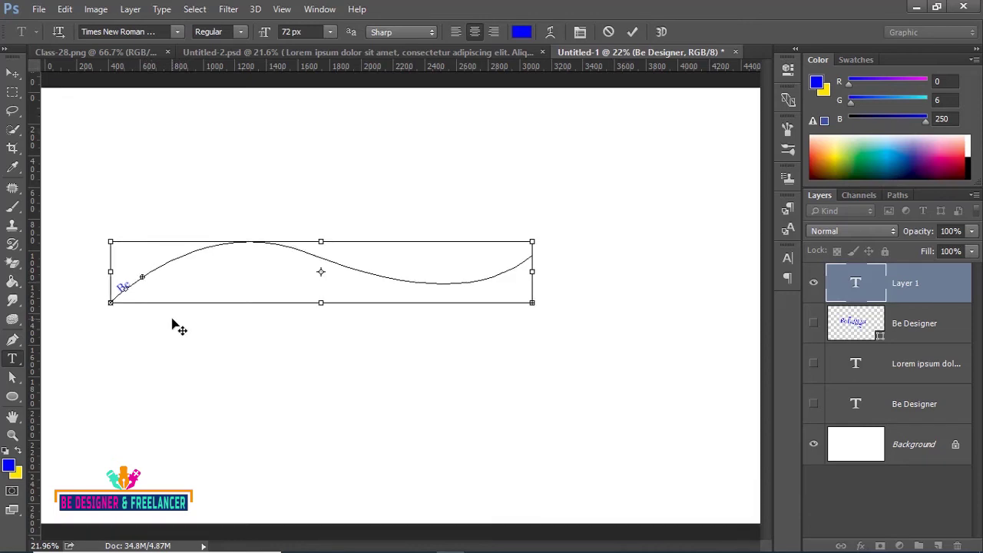
key(ctrl+plus)
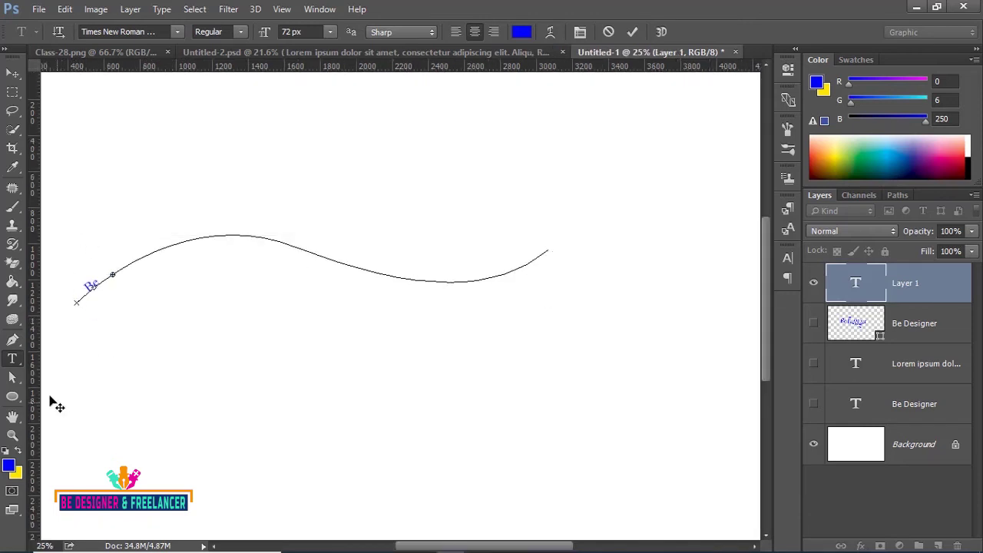
Drag the path text's end marker outward so the whole phrase shows along the wave
click(12, 378)
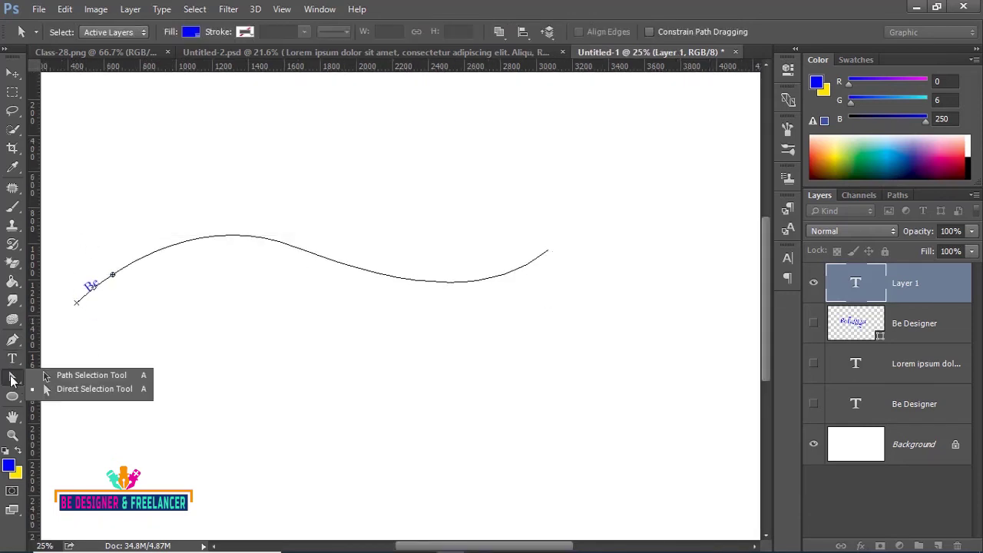
click(108, 386)
click(114, 289)
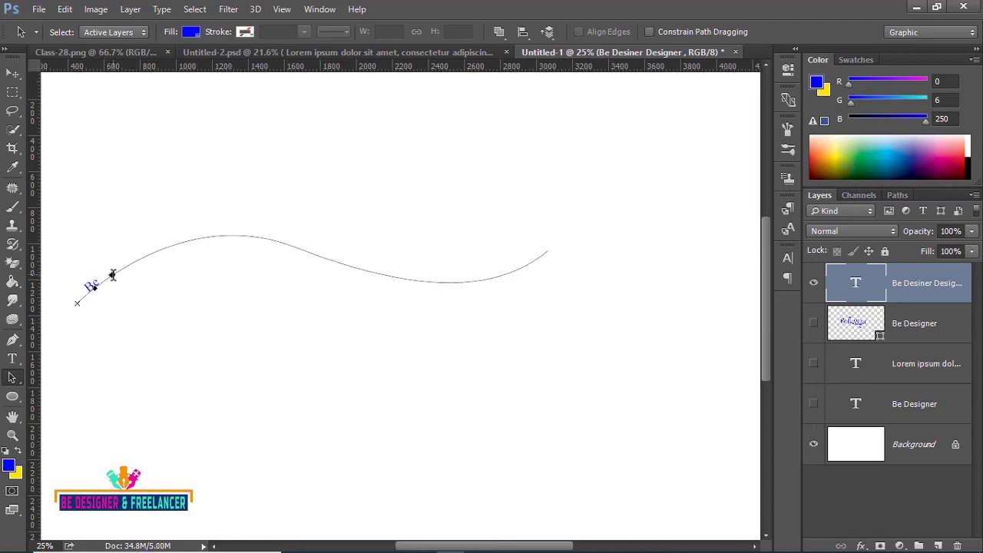
drag(112, 276, 304, 253)
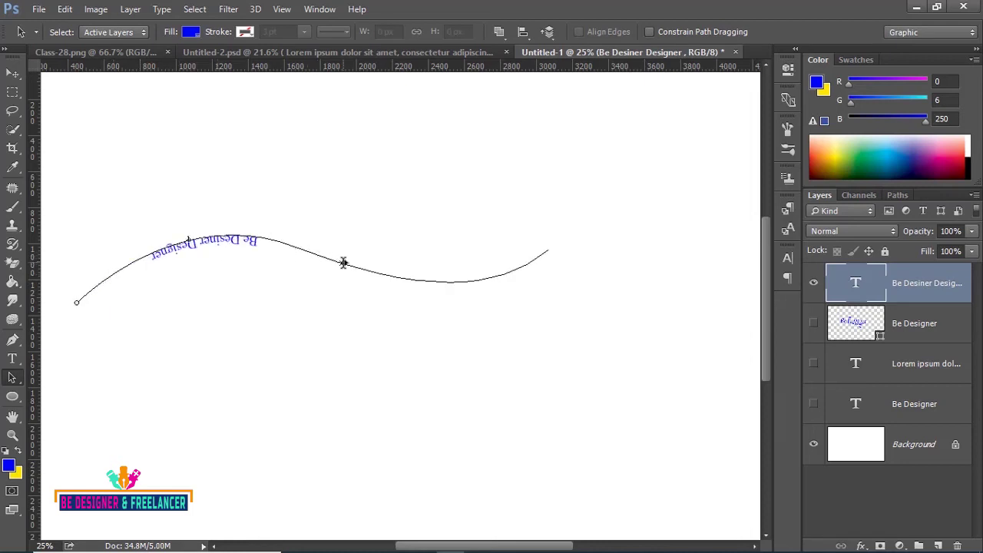
drag(304, 253, 388, 275)
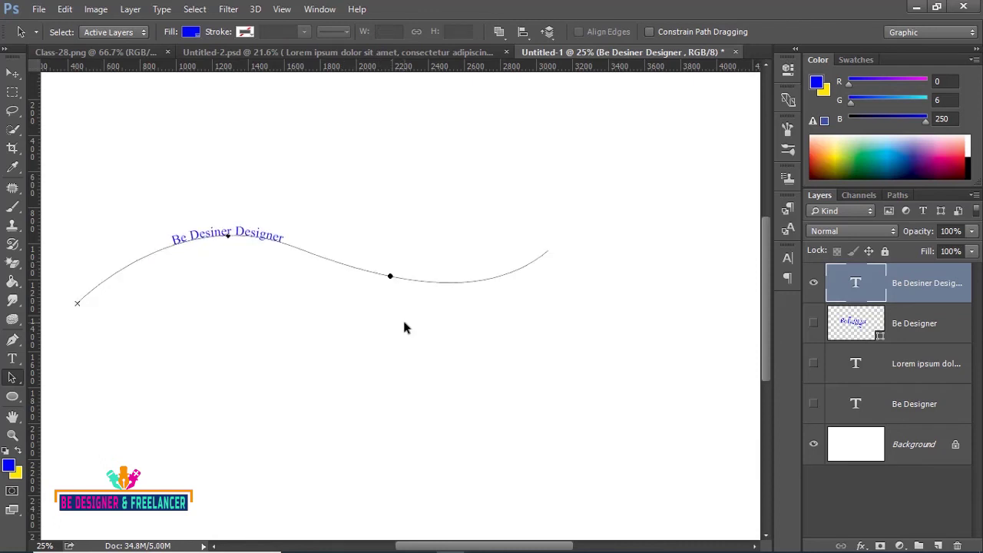
Zoom to 50% and slide the text's start point along the wavy curve
key(ctrl+plus)
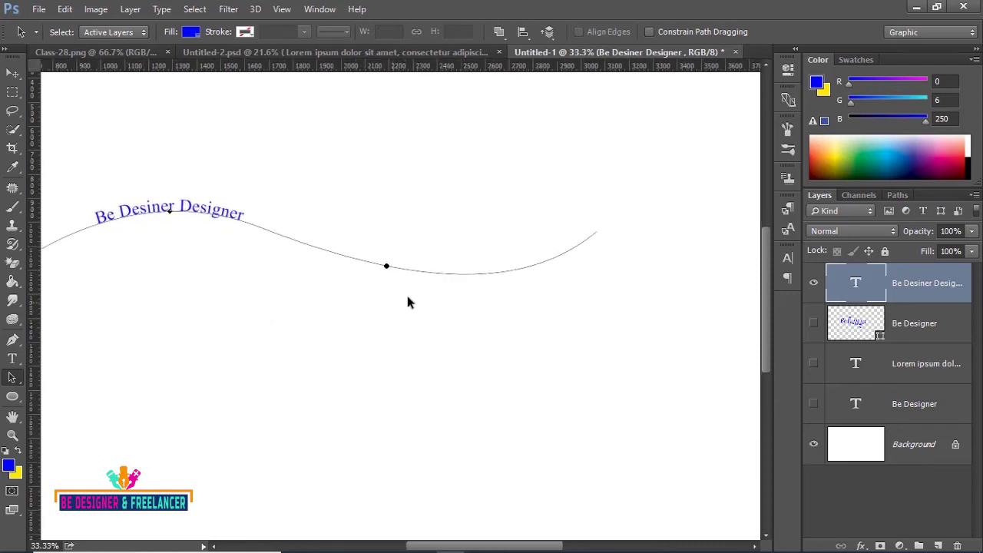
key(ctrl+plus)
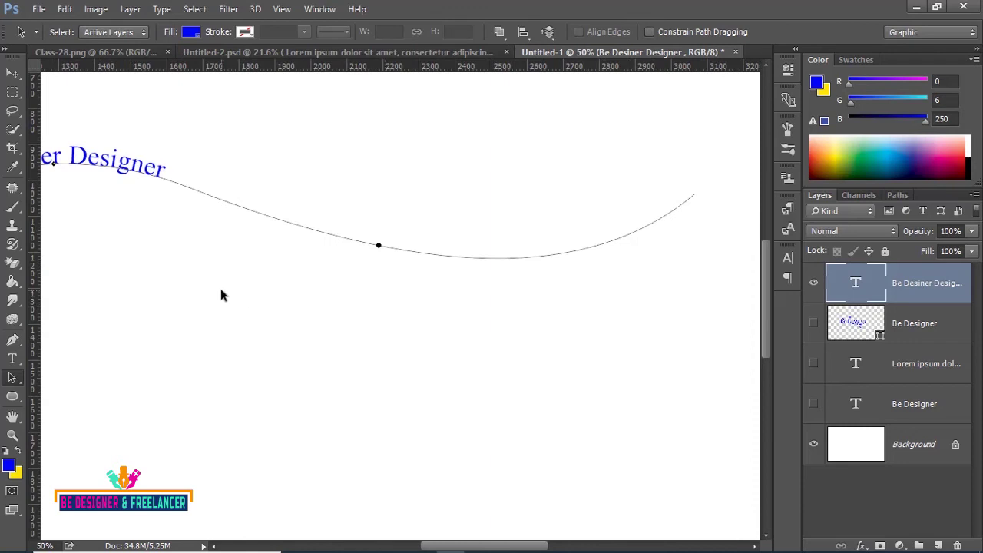
drag(221, 296, 454, 346)
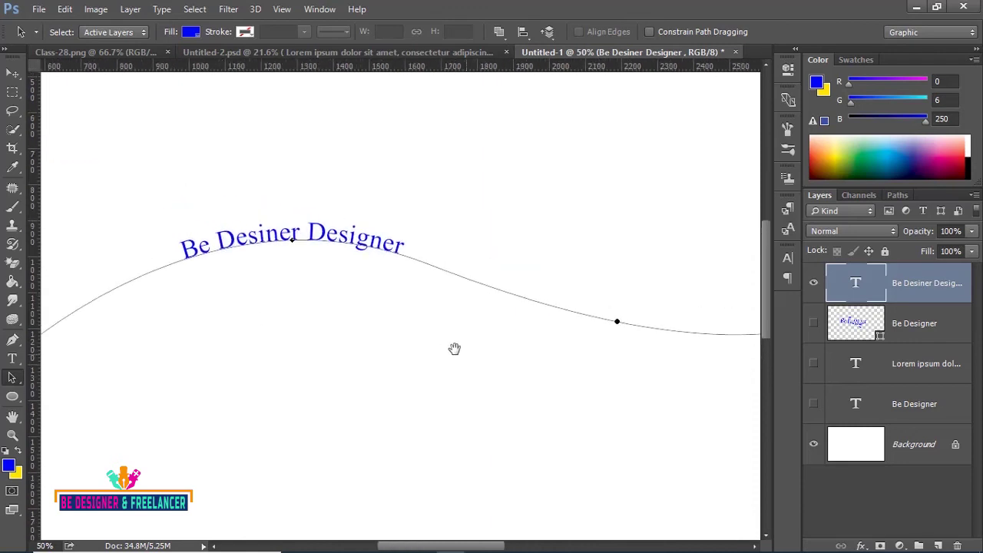
click(617, 321)
drag(293, 240, 223, 268)
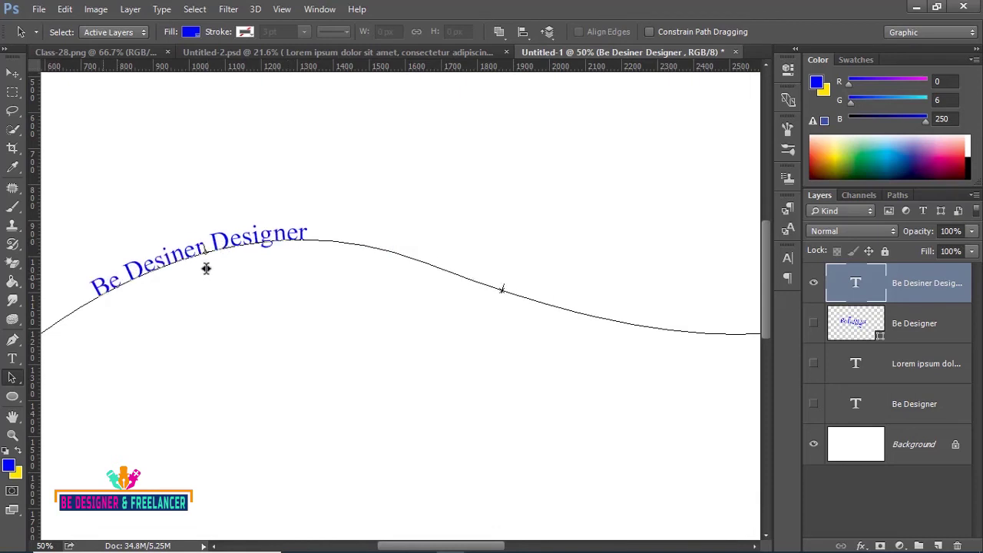
key(ctrl+minus)
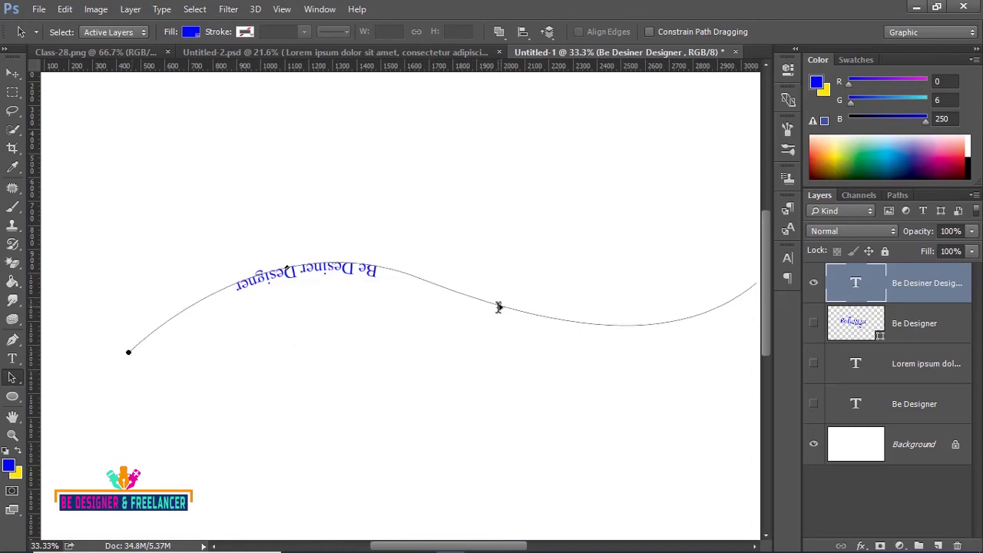
click(499, 307)
click(640, 325)
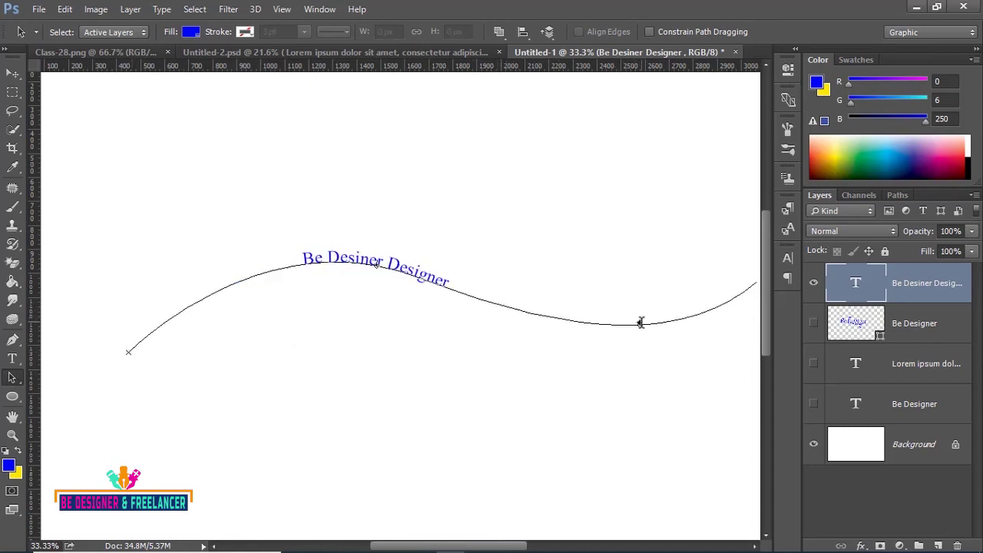
drag(215, 318, 222, 320)
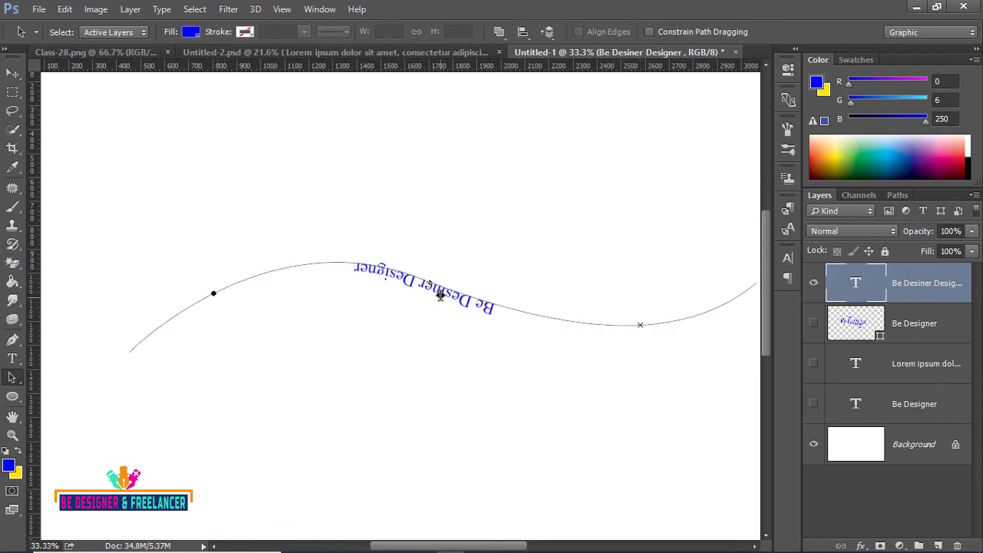
Flip the text upside down beneath the wave and pull its end marker back left
key(ctrl+plus)
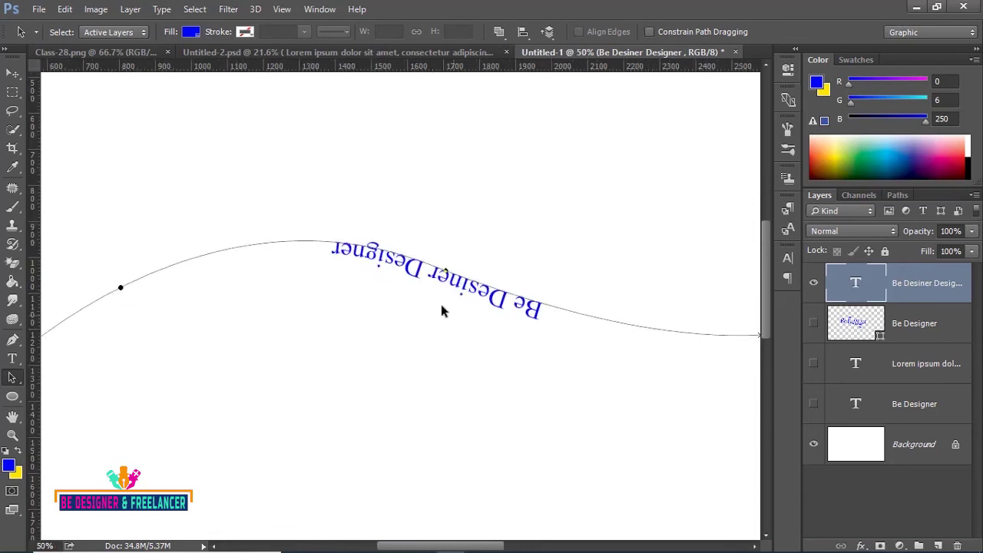
mouse_move(446, 274)
mouse_down()
mouse_move(356, 259)
mouse_move(494, 279)
mouse_up()
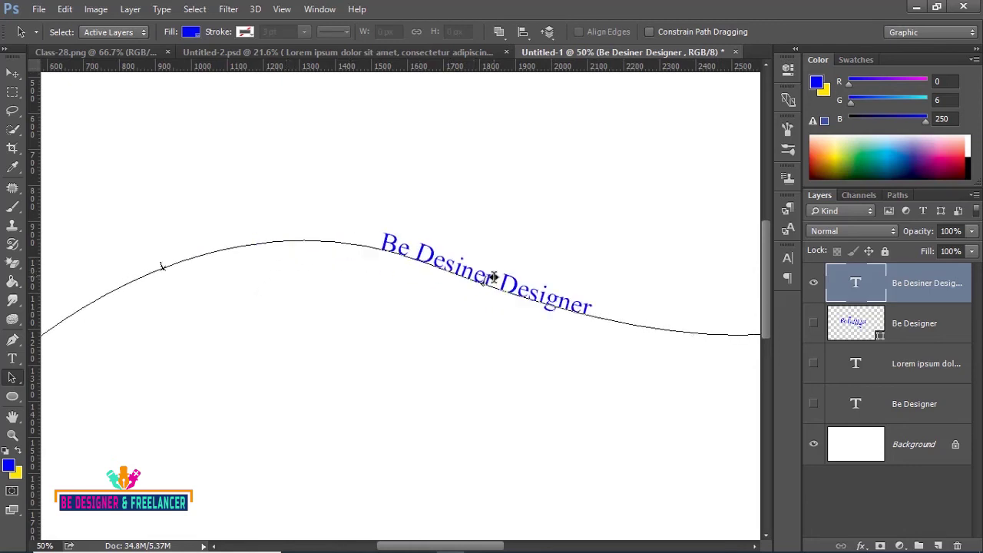
drag(255, 260, 353, 261)
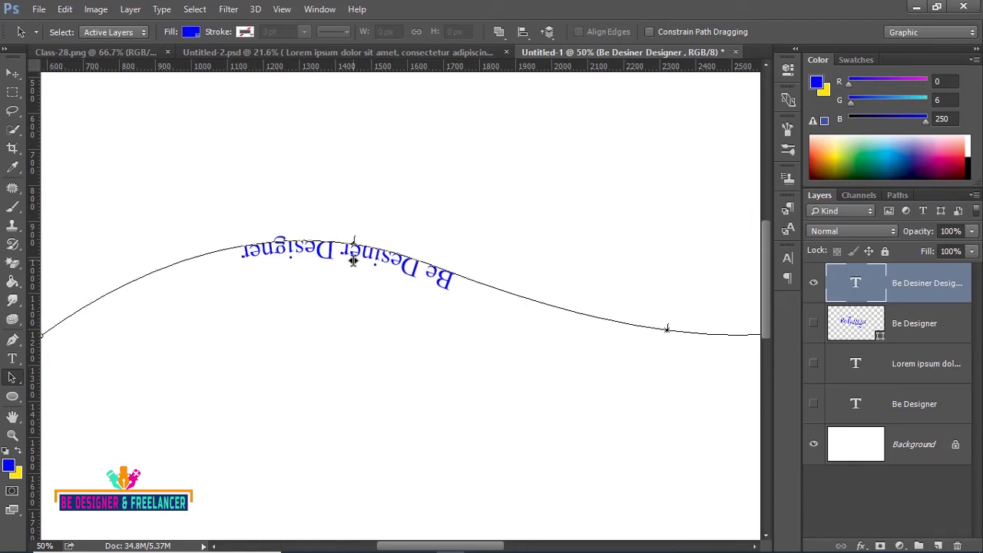
drag(352, 260, 364, 222)
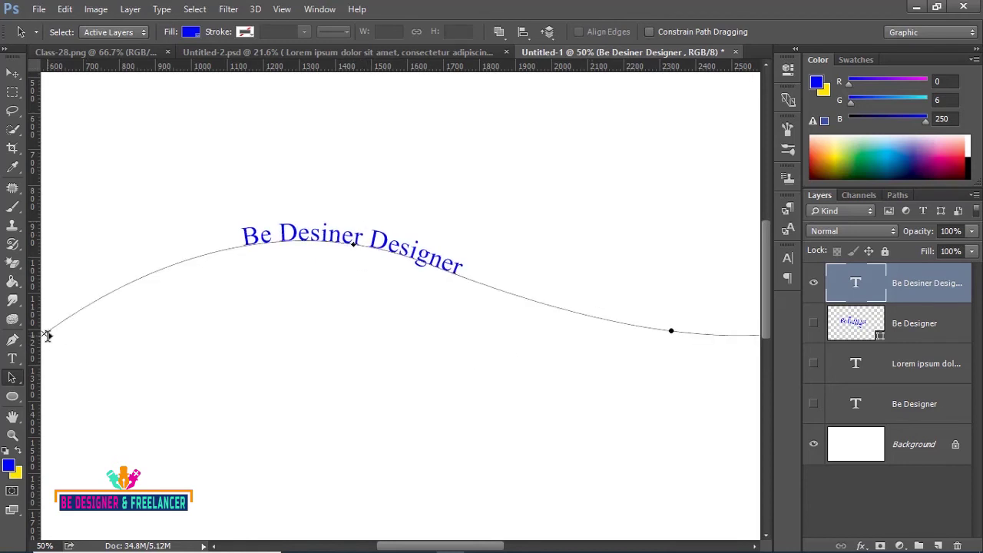
drag(47, 336, 106, 307)
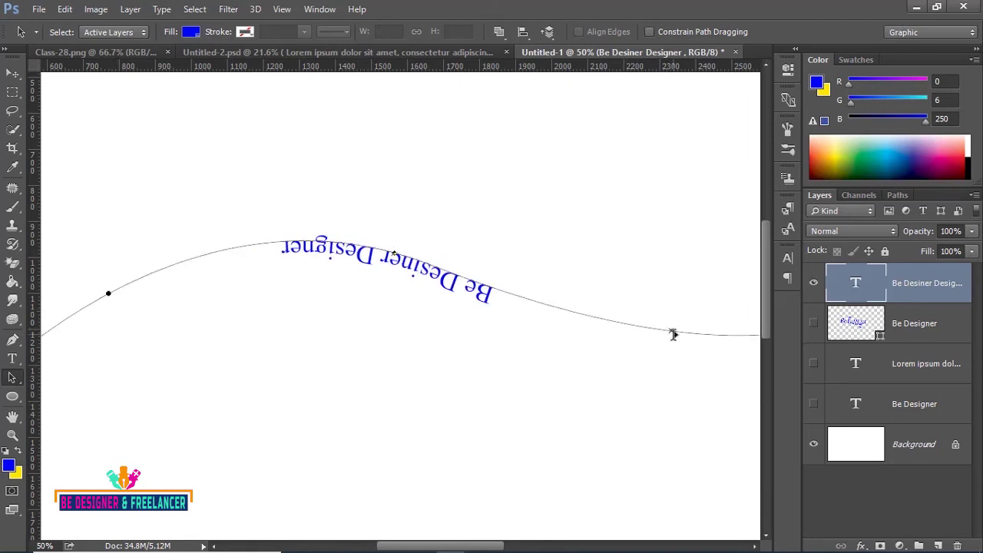
drag(673, 334, 560, 309)
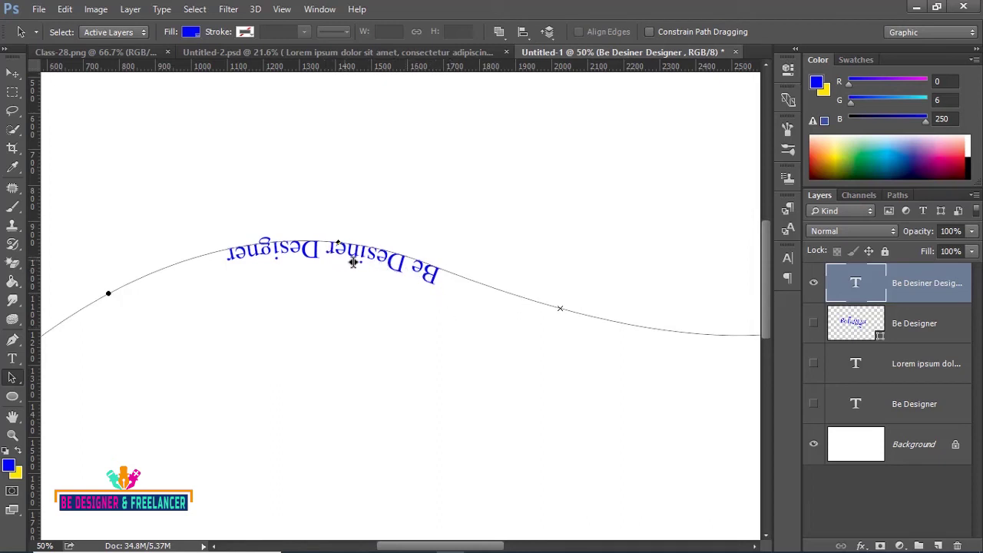
Replace the misspelled 'Desiner' in the path text with 'nd Freelancer'
click(12, 359)
double_click(338, 244)
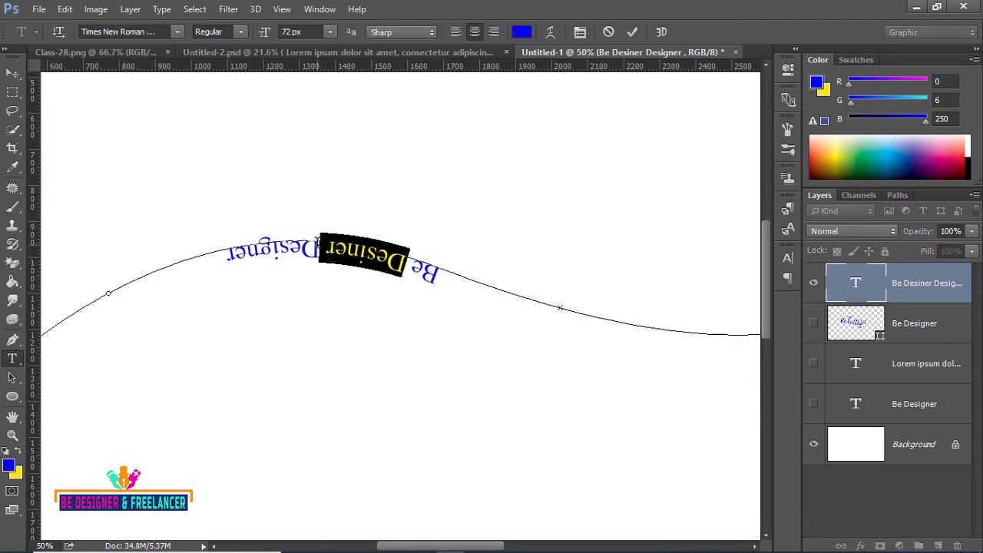
key(BackSpace)
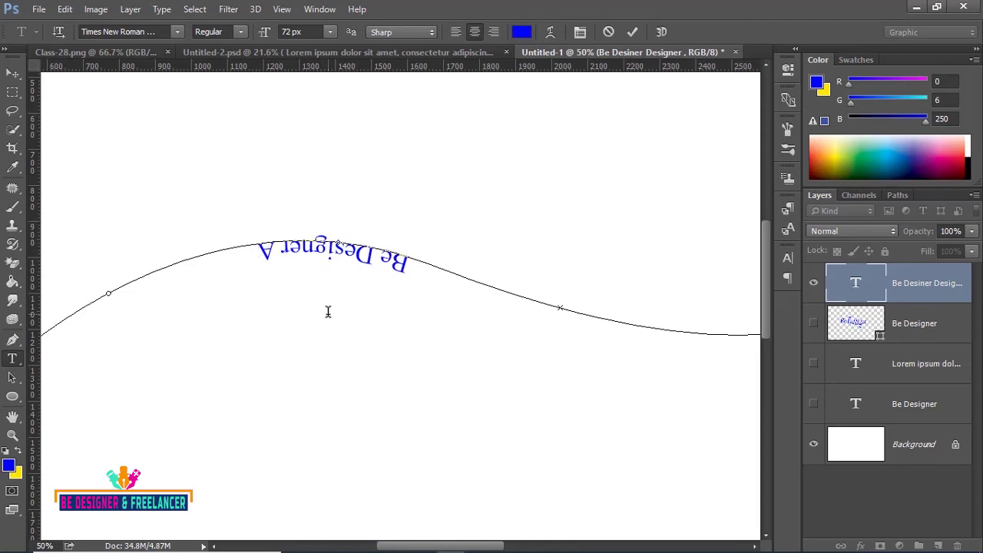
text(nd F)
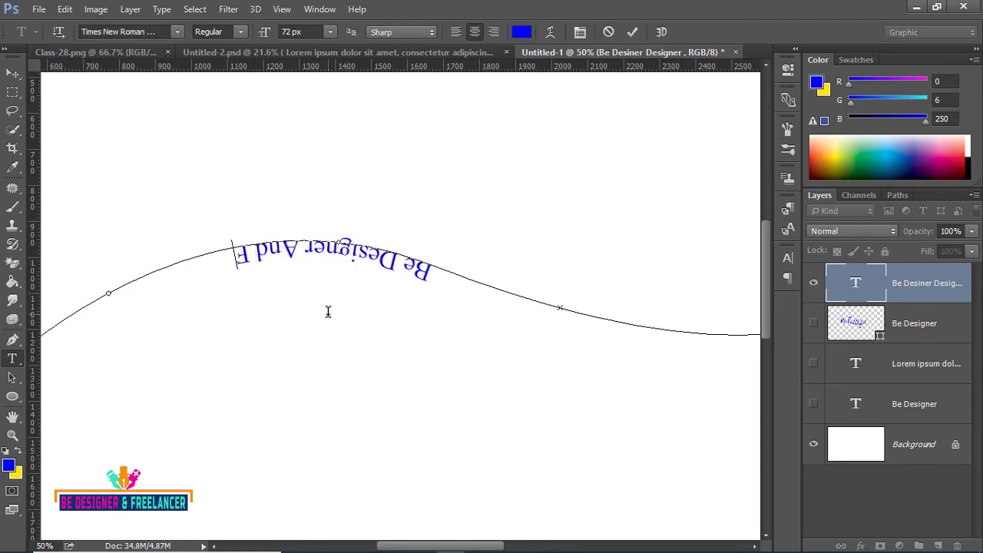
text(reela)
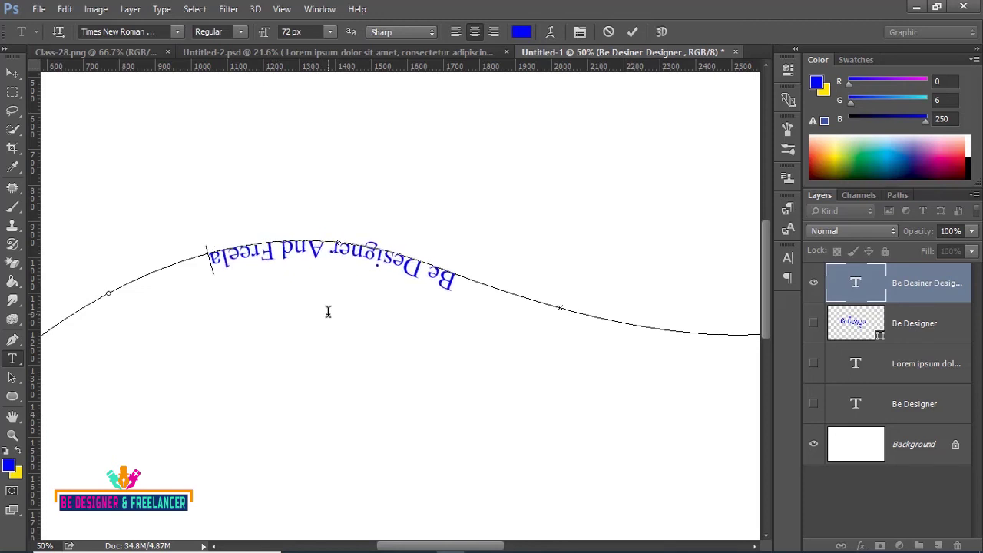
text(ncer)
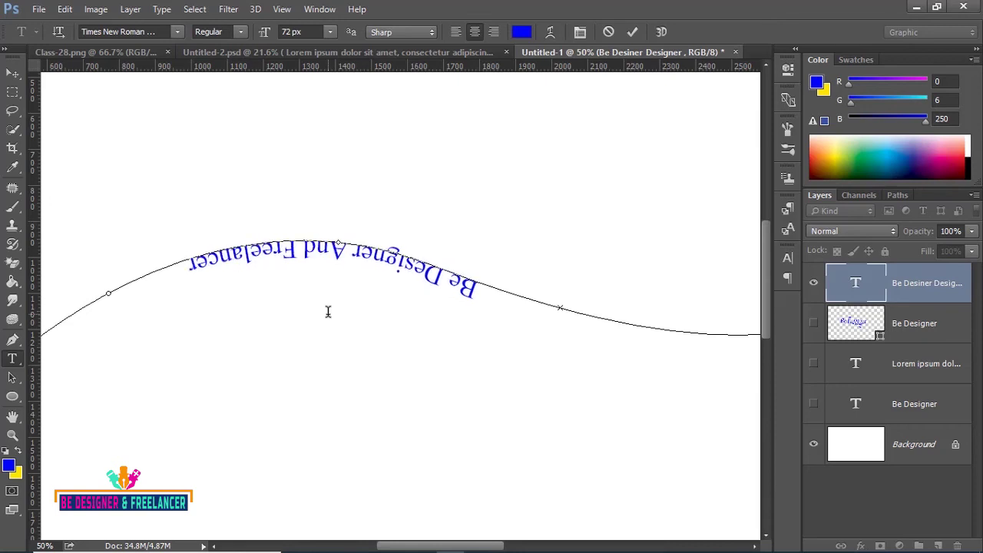
Set the whole path text to a 150 px font size and commit it
drag(475, 289, 192, 269)
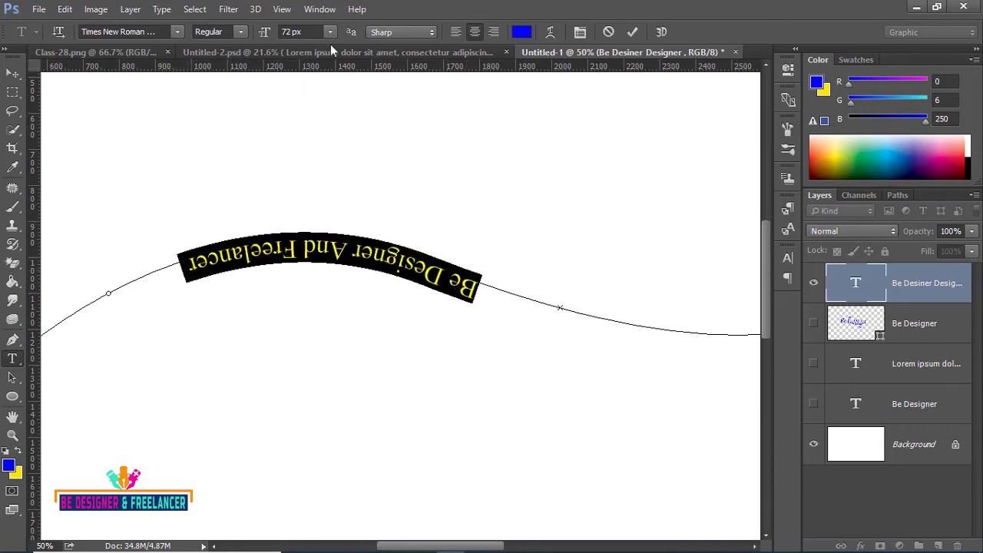
click(295, 32)
text(100)
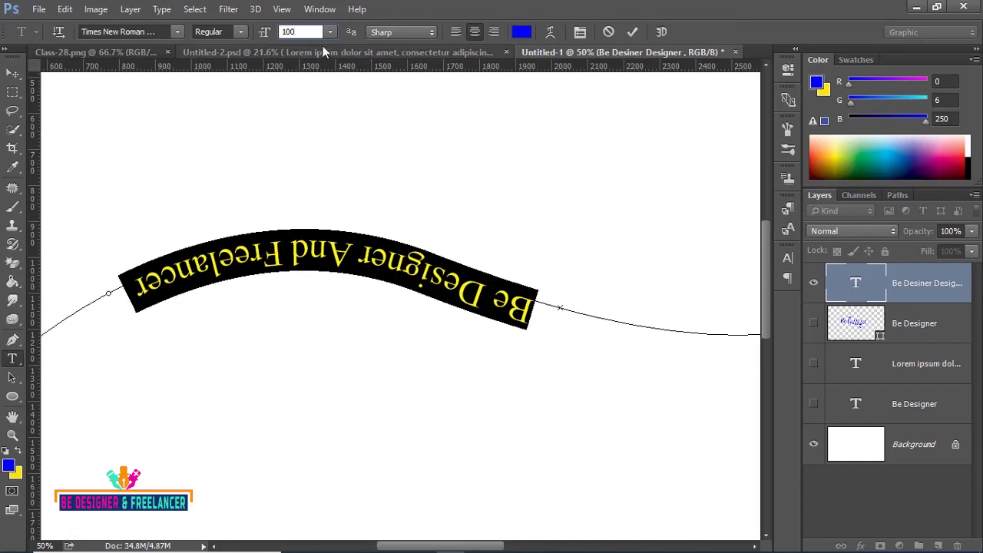
key(Return)
text(15)
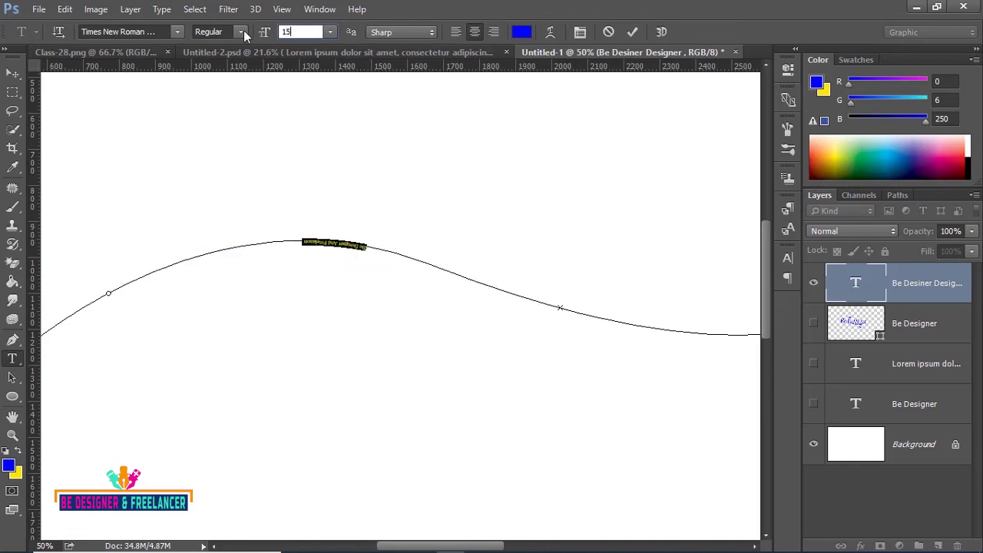
text(0)
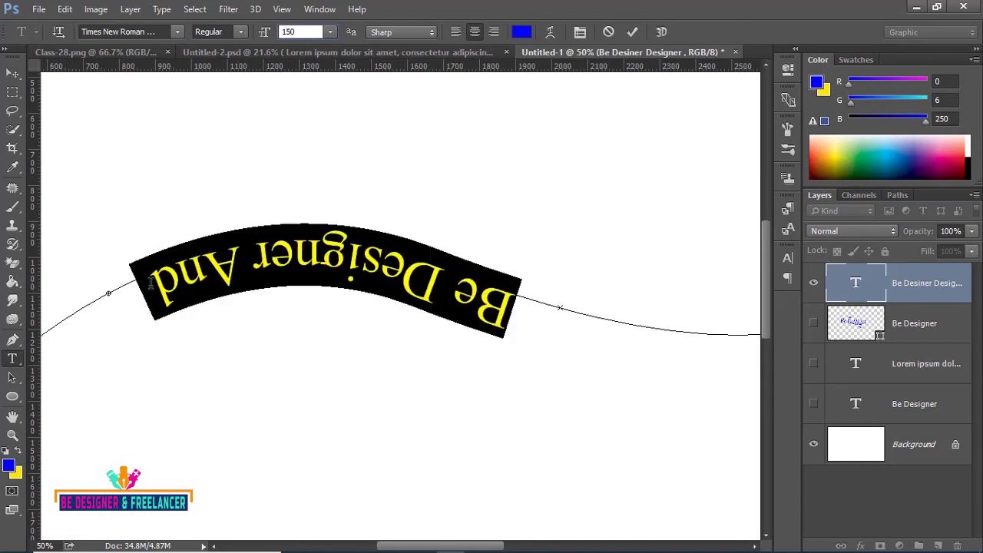
click(150, 282)
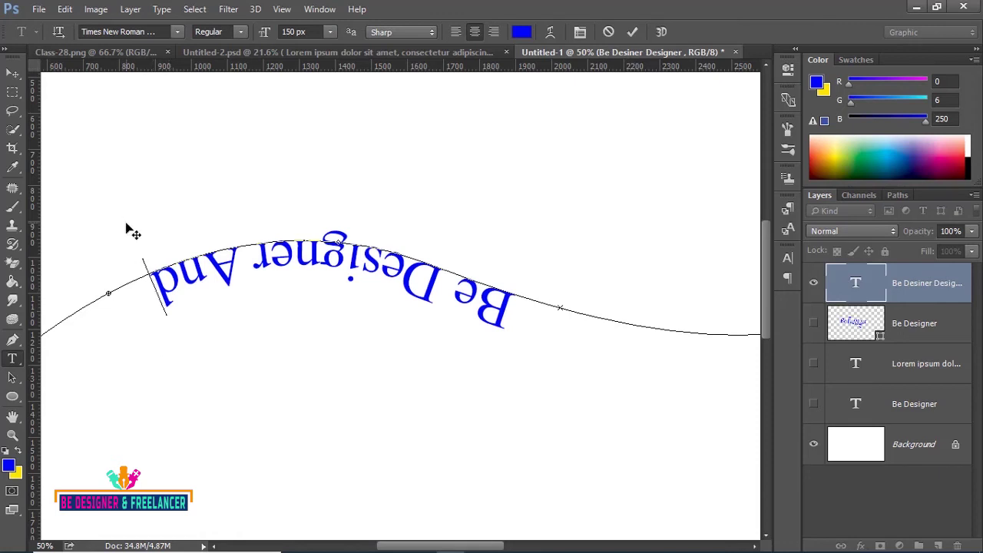
click(12, 73)
Extend the path text and slide it so 'Be Designer And Freelancer' fully fits the wave
drag(182, 191, 325, 191)
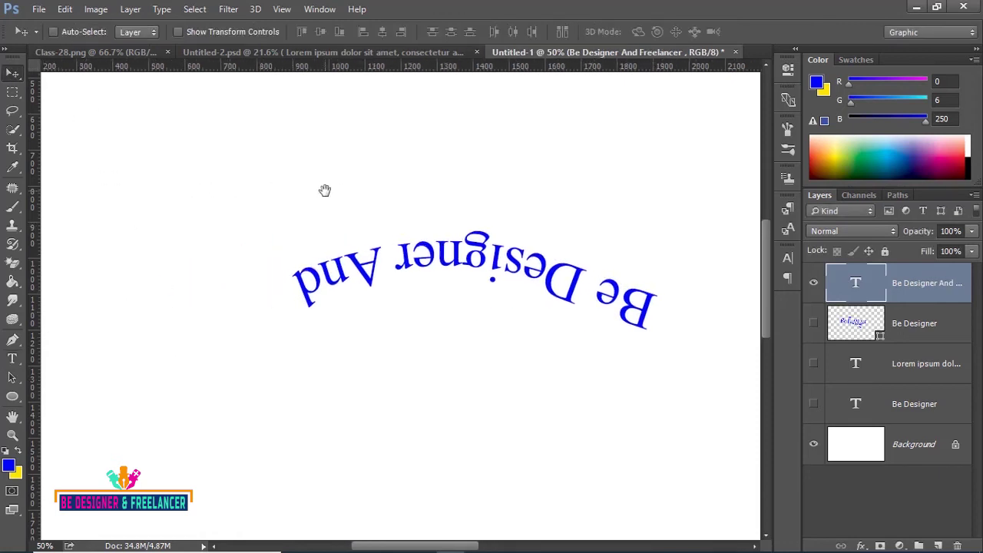
click(12, 378)
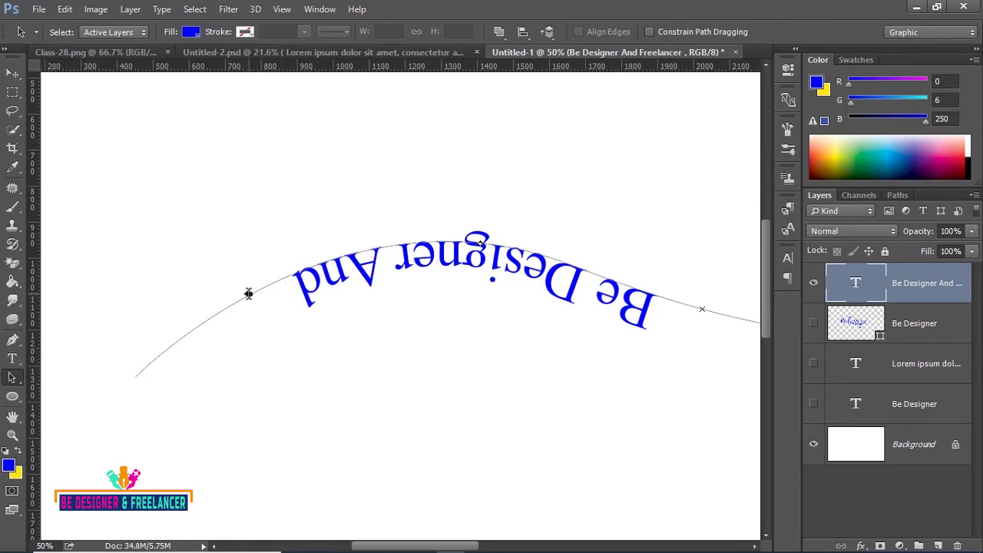
mouse_move(248, 294)
mouse_down()
mouse_move(132, 373)
mouse_move(142, 369)
mouse_up()
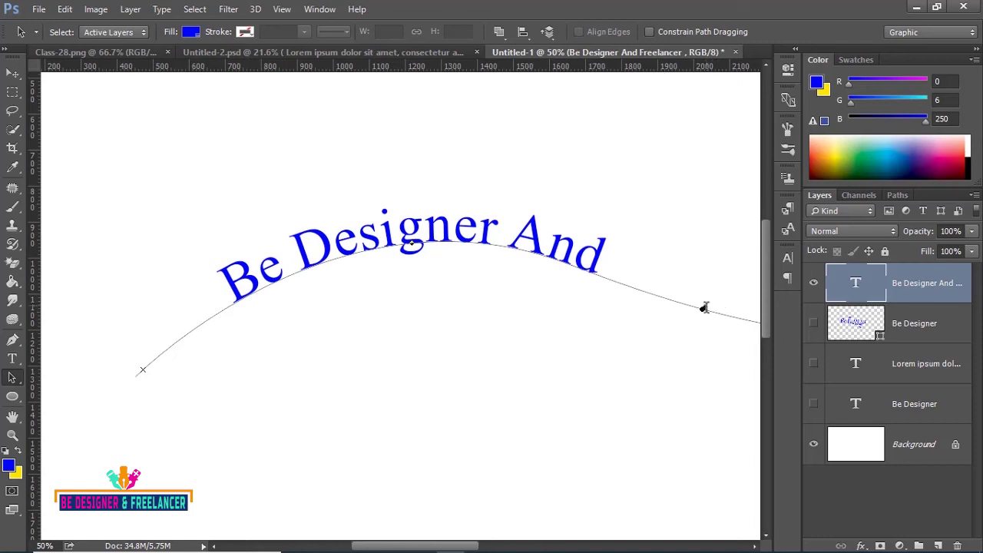
drag(705, 308, 756, 323)
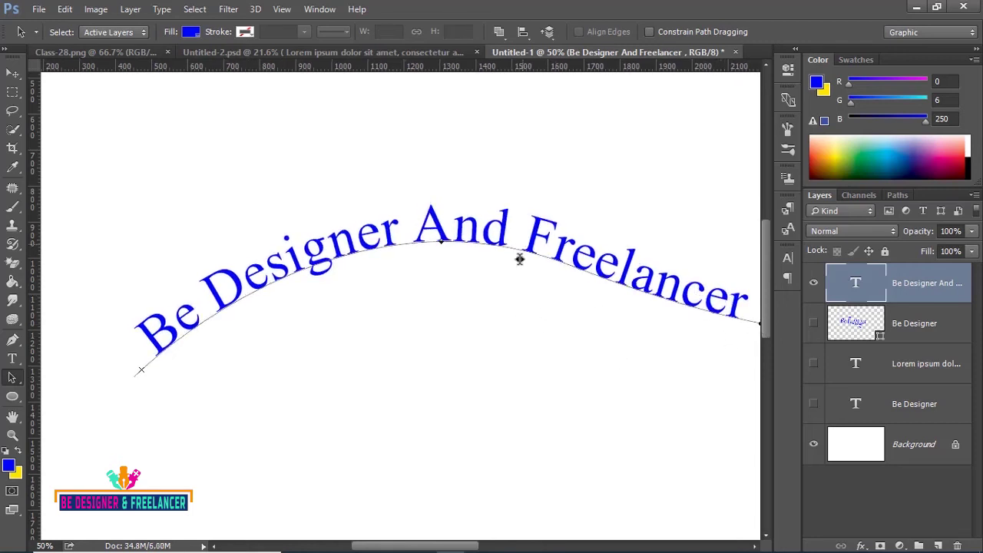
drag(487, 320, 446, 314)
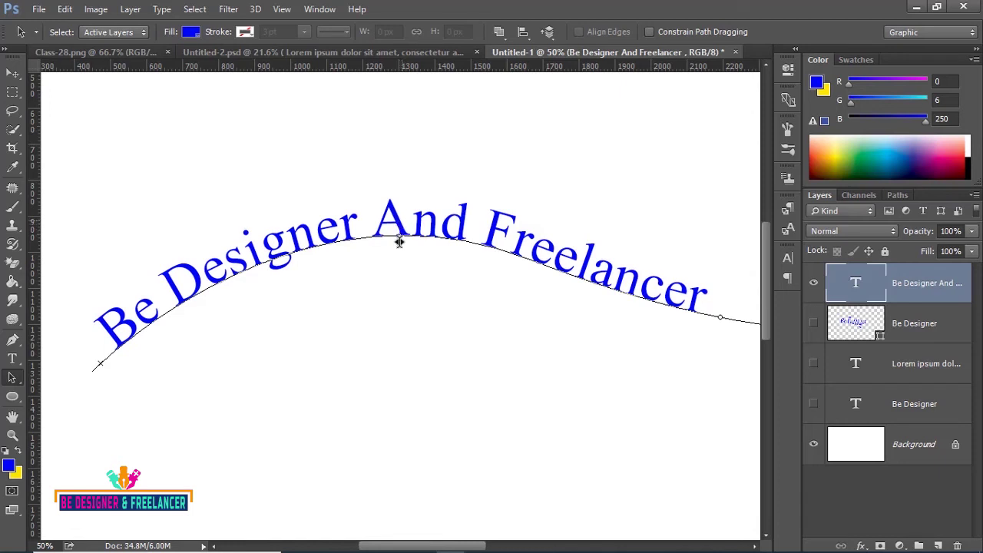
mouse_move(400, 235)
mouse_down()
mouse_move(396, 263)
mouse_move(554, 248)
mouse_move(415, 233)
mouse_up()
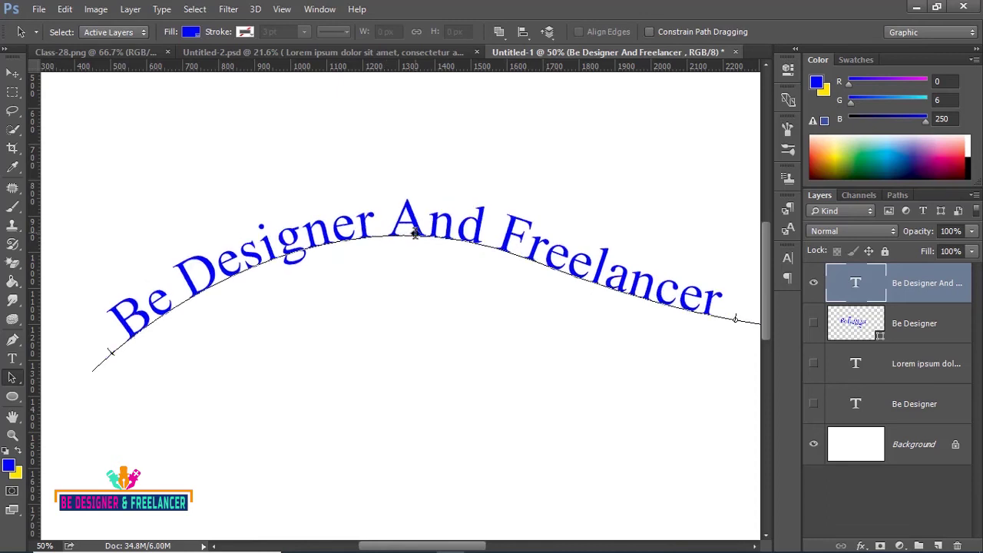
key(ctrl+minus)
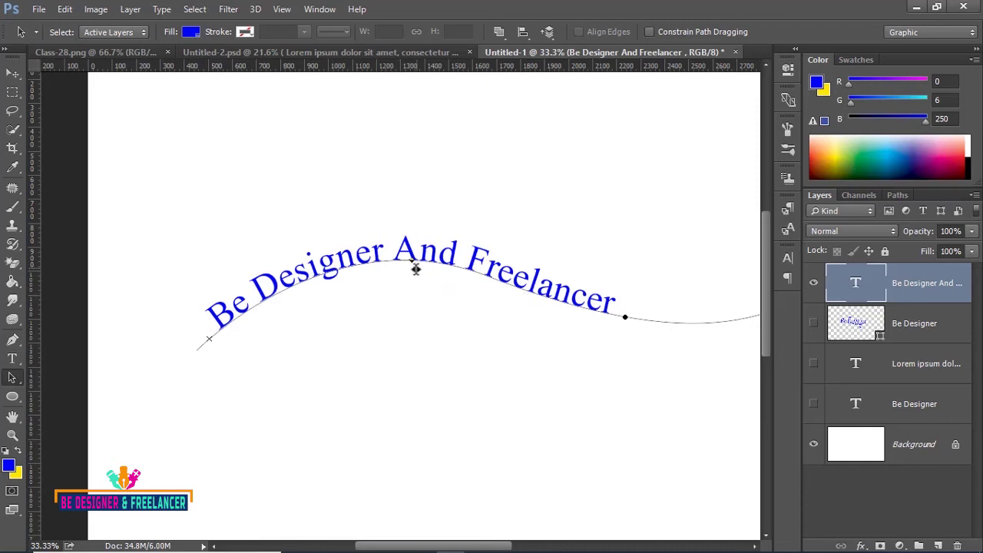
drag(446, 259, 444, 259)
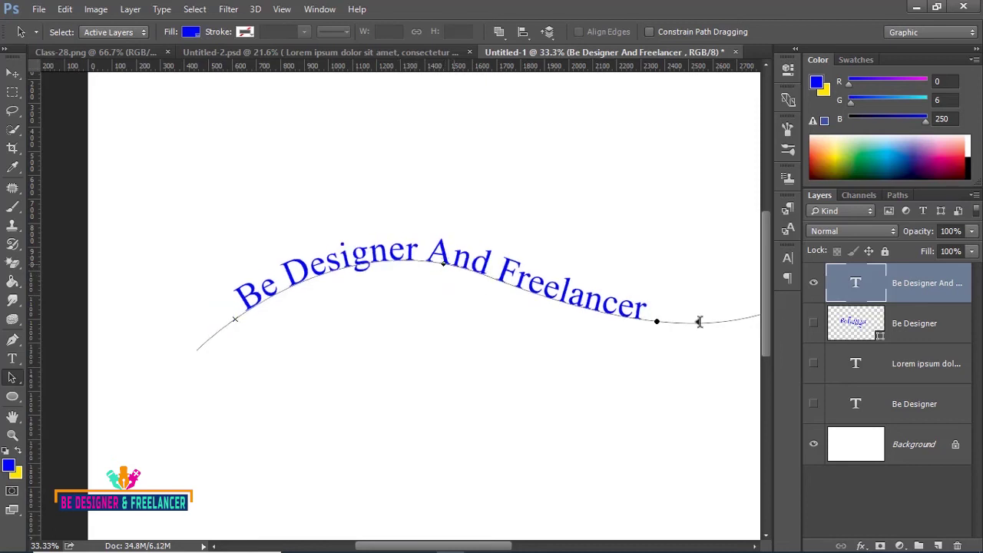
Hide the curved text layer, leaving a blank white canvas
click(816, 283)
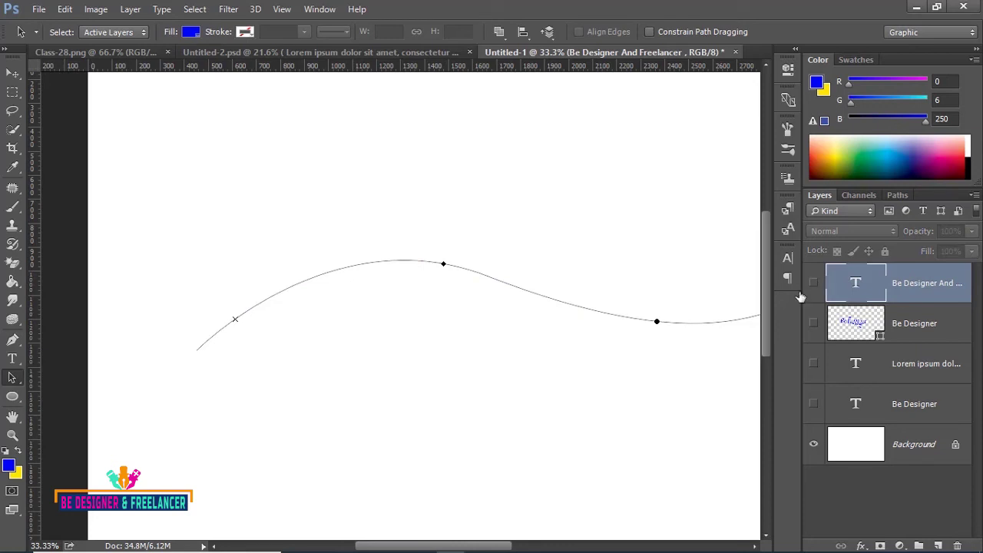
click(13, 73)
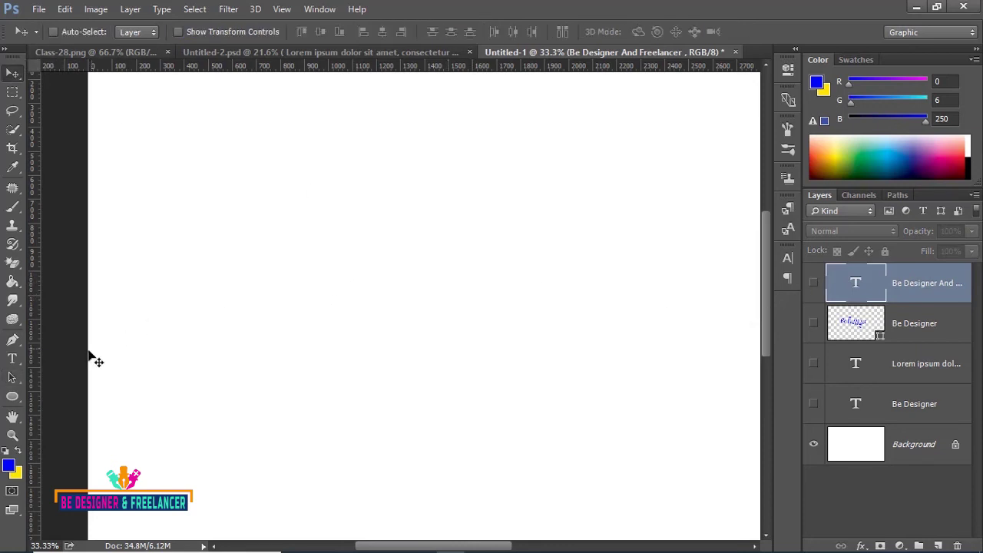
click(13, 396)
Pick the Ellipse tool and delete the curved text layer
right_click(13, 397)
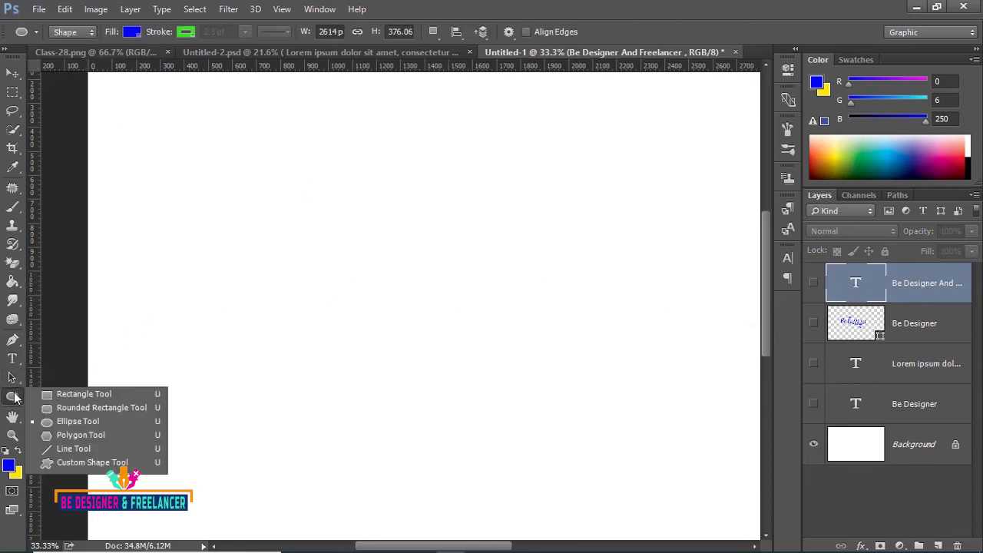
click(70, 422)
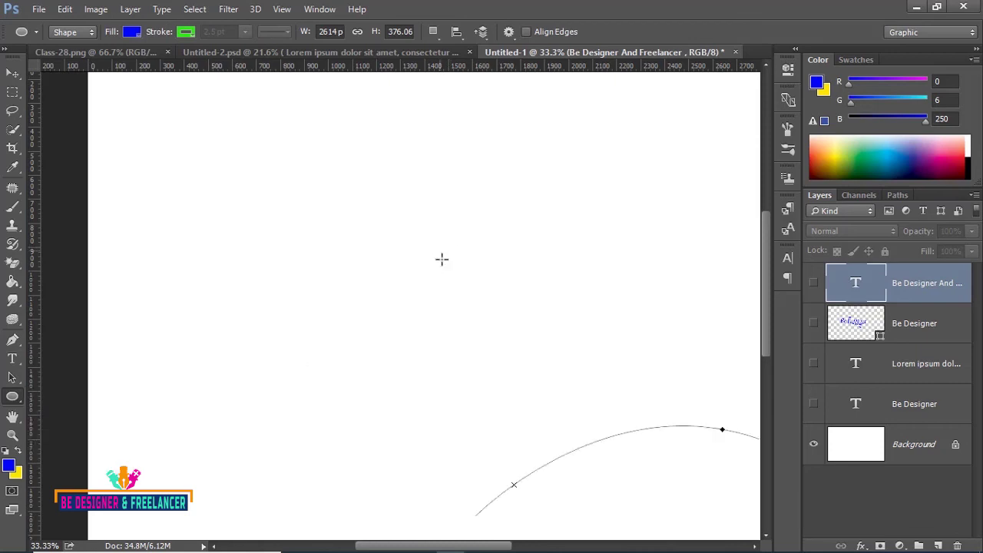
mouse_move(633, 466)
mouse_down()
mouse_move(413, 266)
mouse_move(417, 315)
mouse_up()
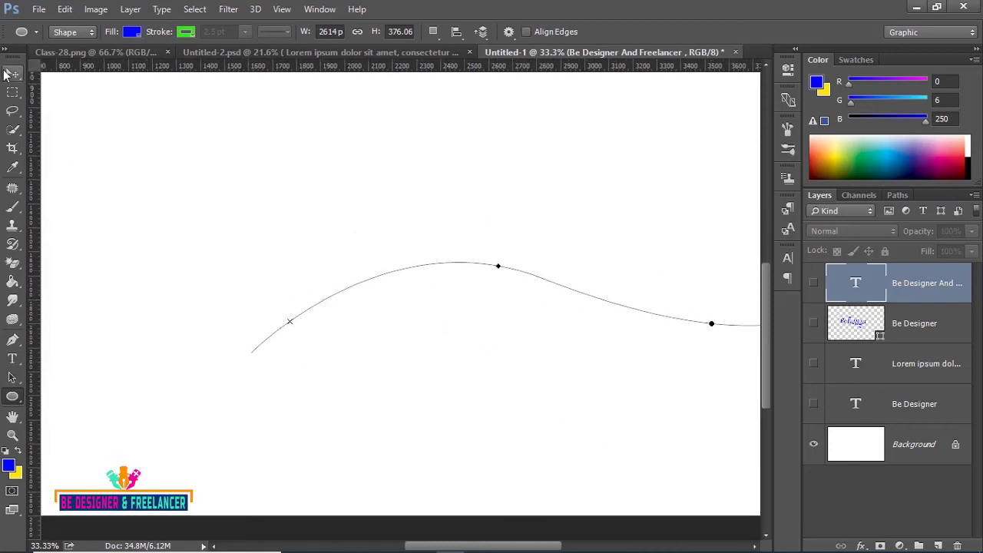
click(12, 73)
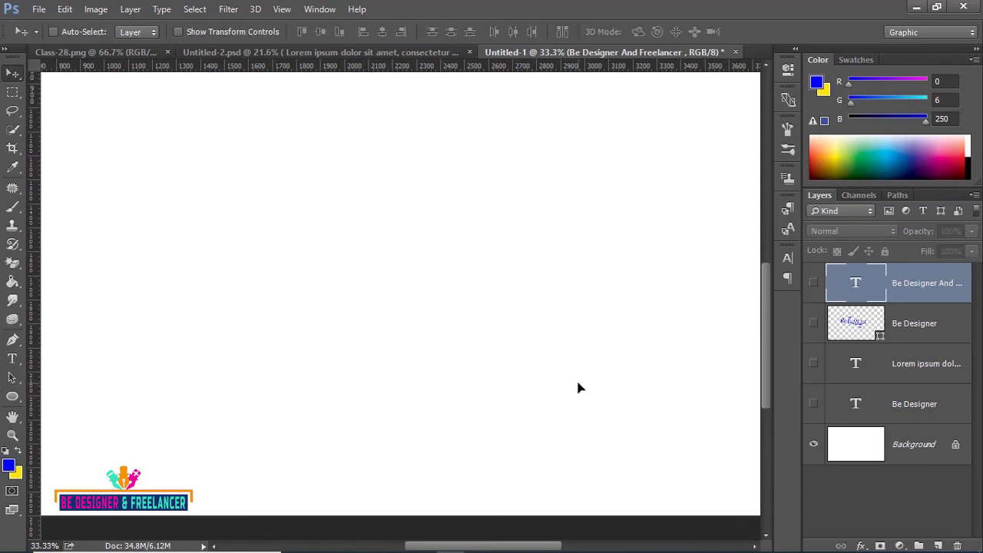
key(Delete)
Draw a 1000 × 1000 px blue circle, Ellipse 1, and move it up and left
key(u)
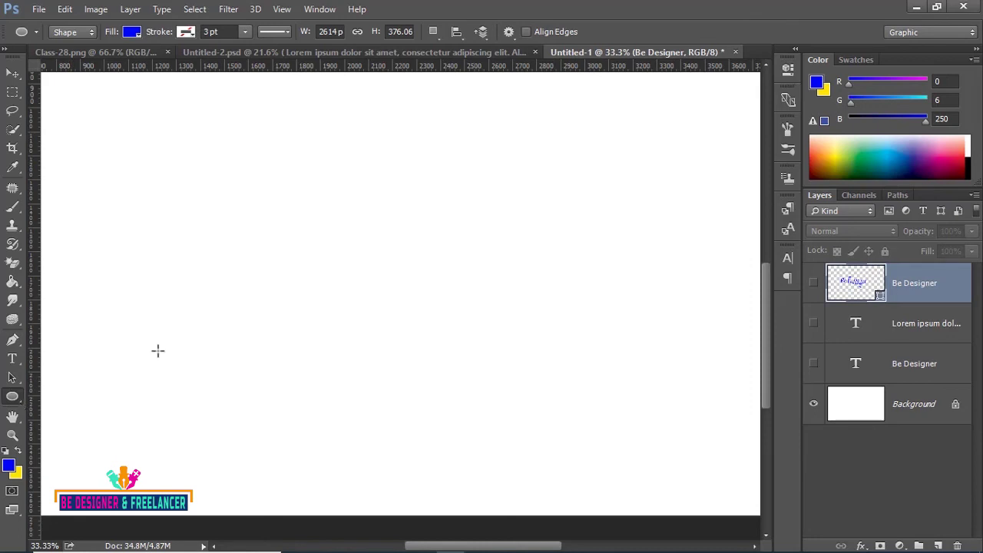
click(372, 244)
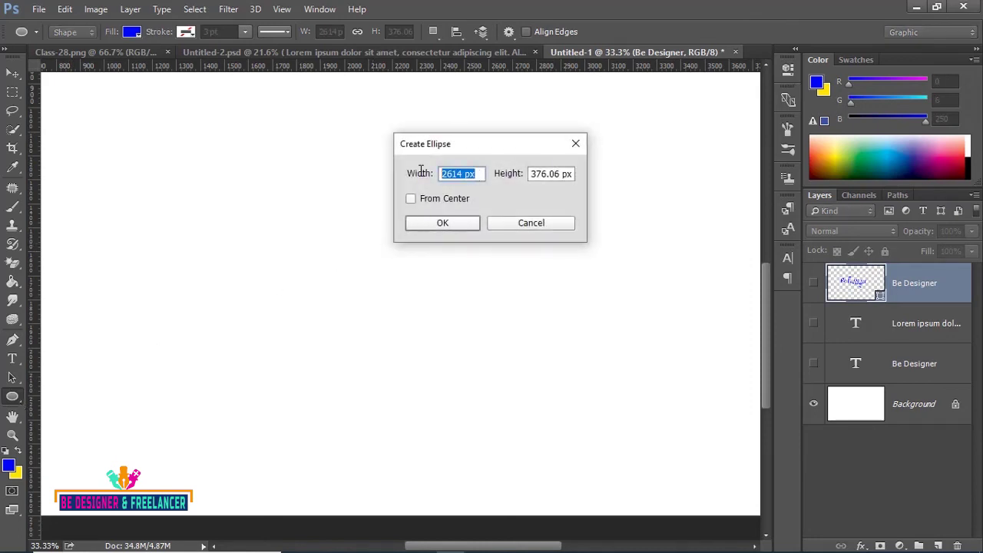
text(1000)
key(Tab)
text(1)
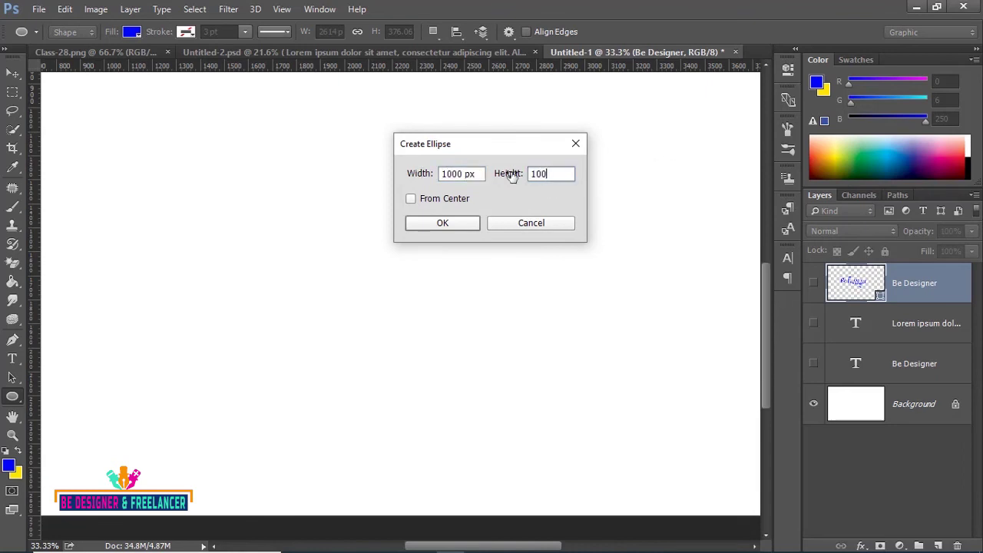
click(447, 221)
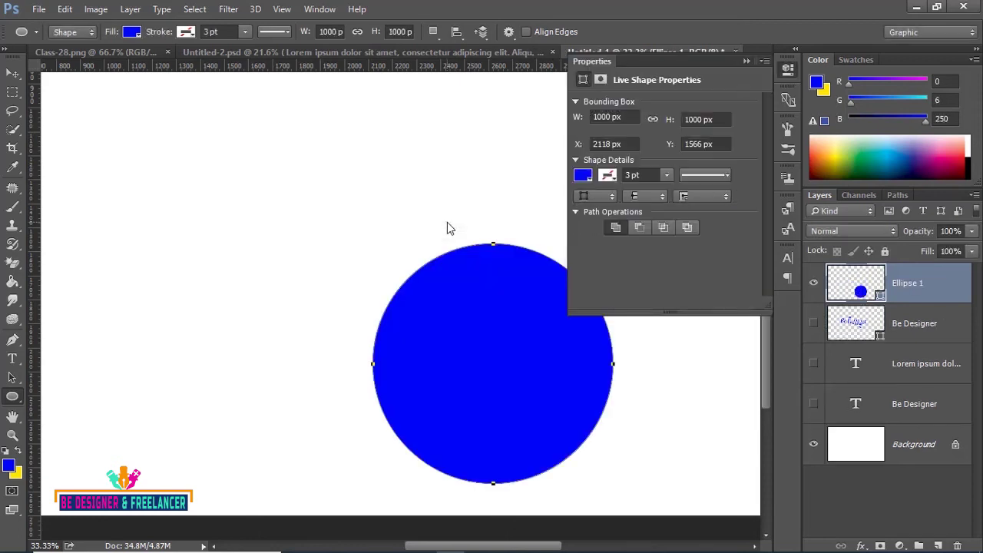
click(746, 62)
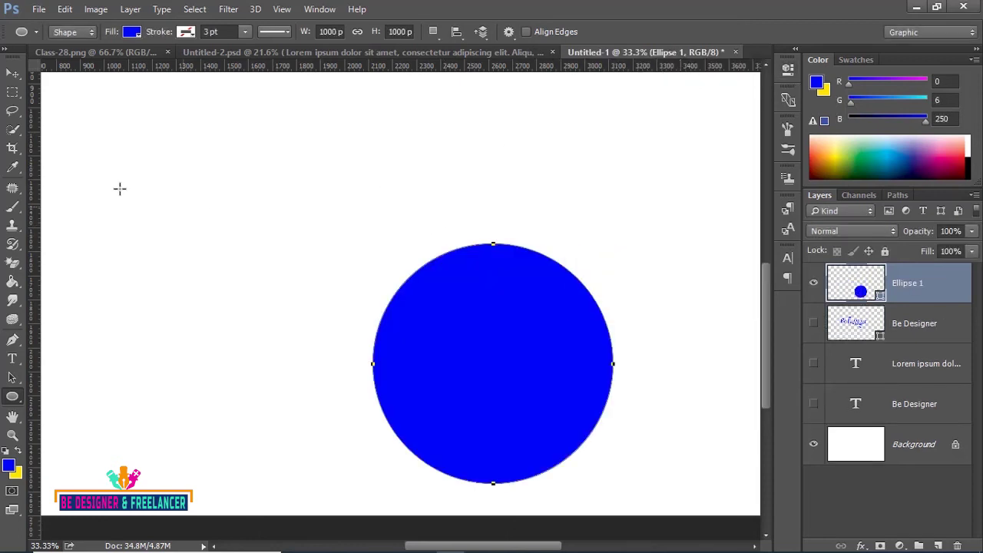
click(12, 73)
drag(432, 299, 292, 229)
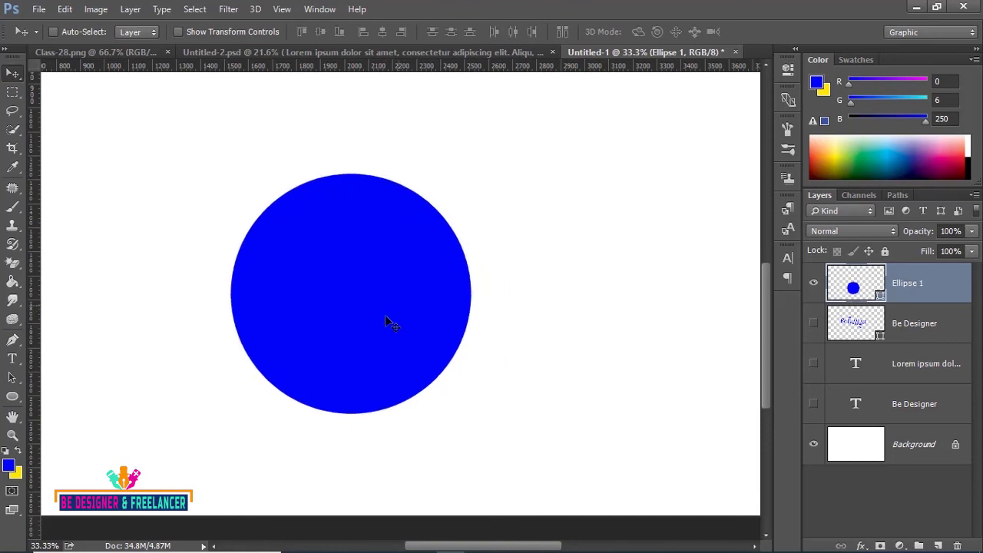
Restyle the circle with no fill and a black stroke
click(10, 397)
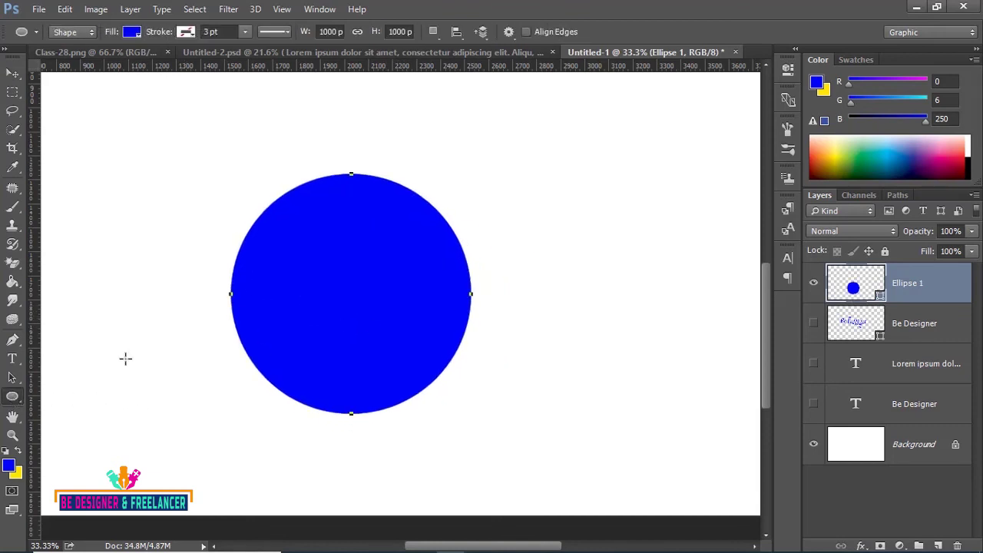
click(131, 31)
click(68, 61)
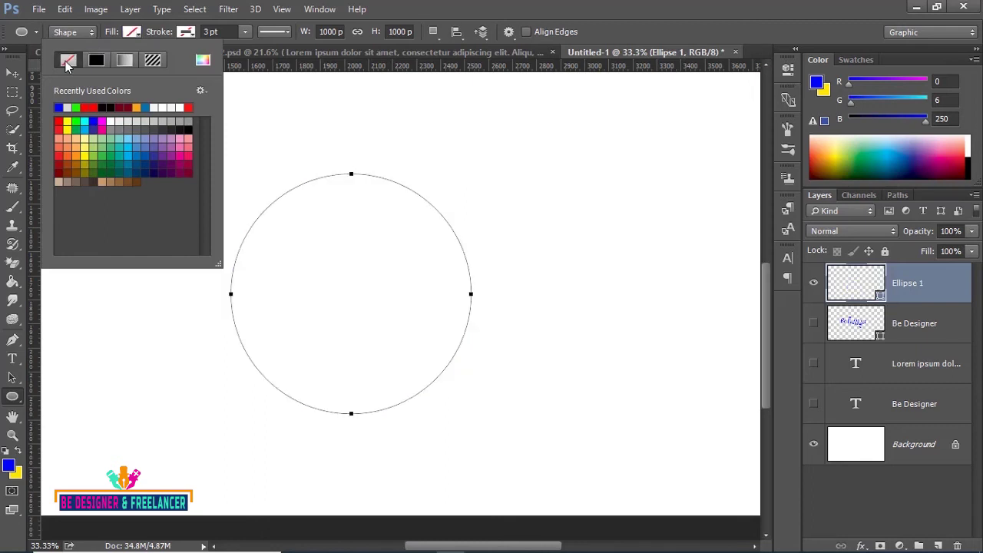
click(183, 35)
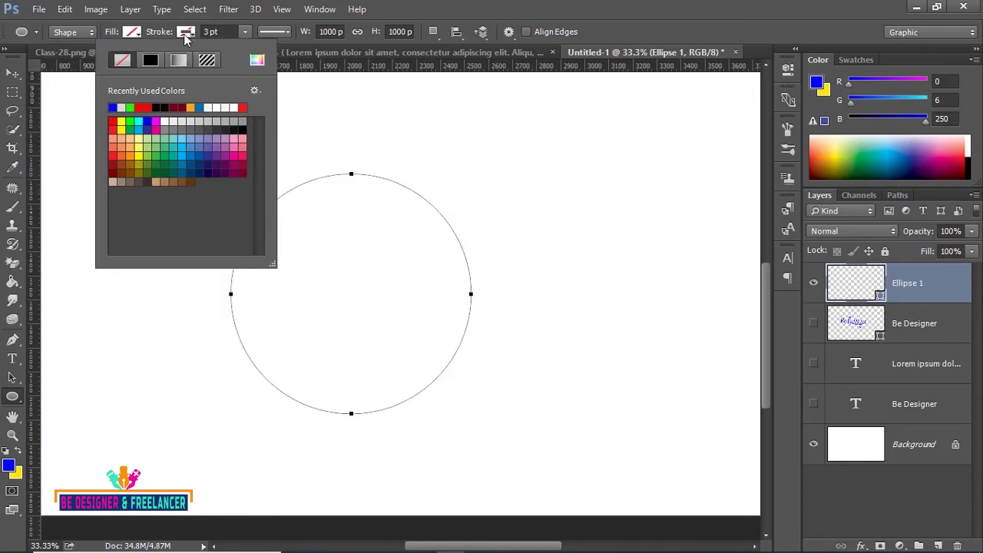
click(160, 106)
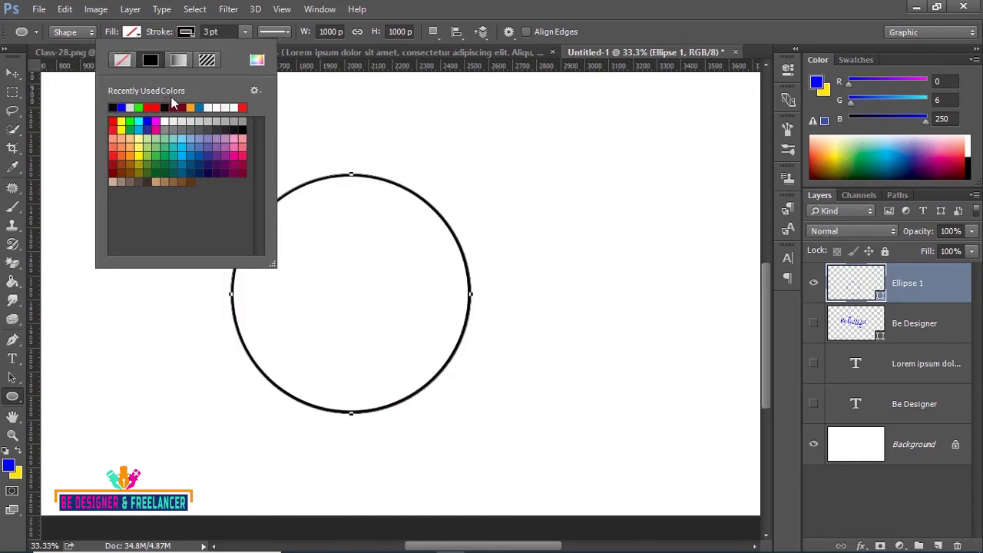
click(535, 8)
Duplicate the circle as Ellipse 1 copy and hide the original Ellipse 1
click(13, 73)
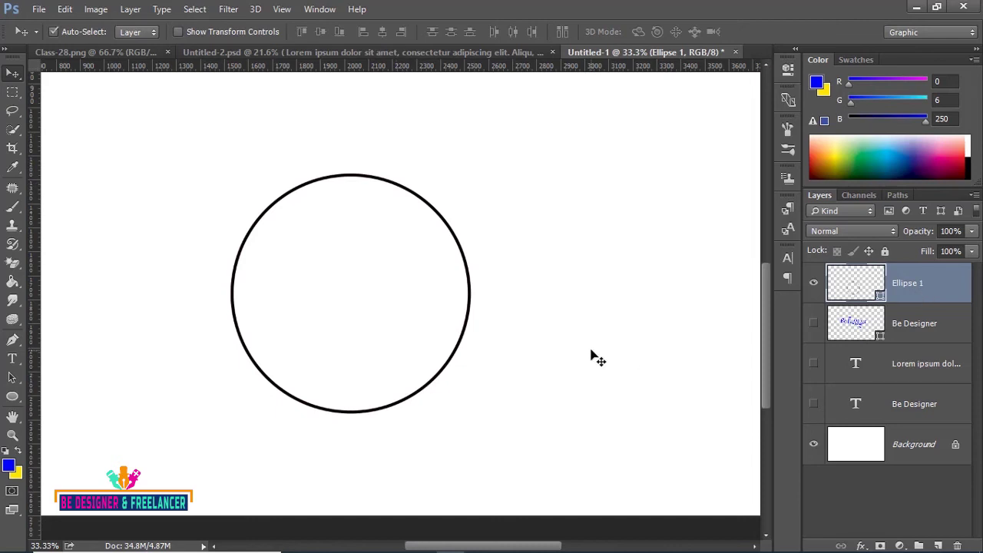
key(ctrl+j)
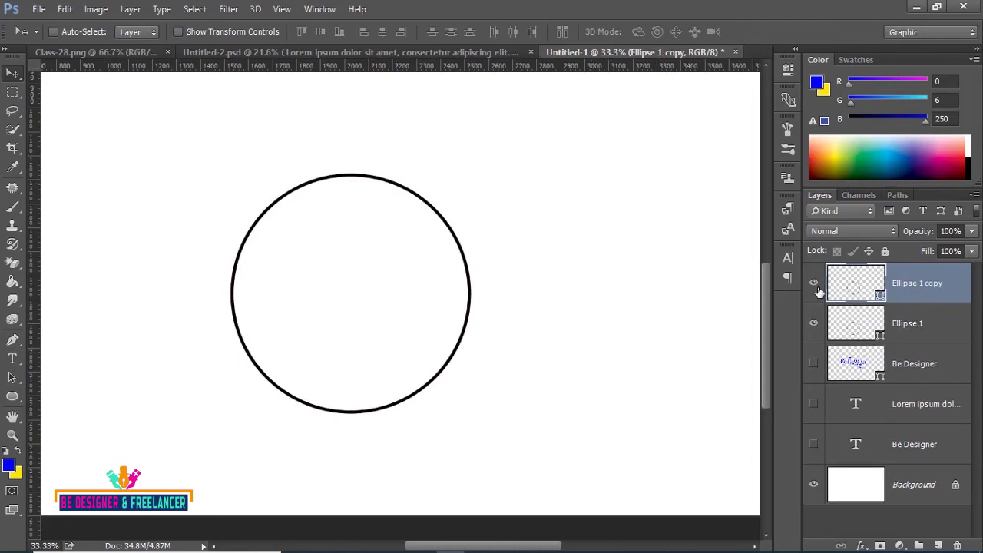
click(860, 323)
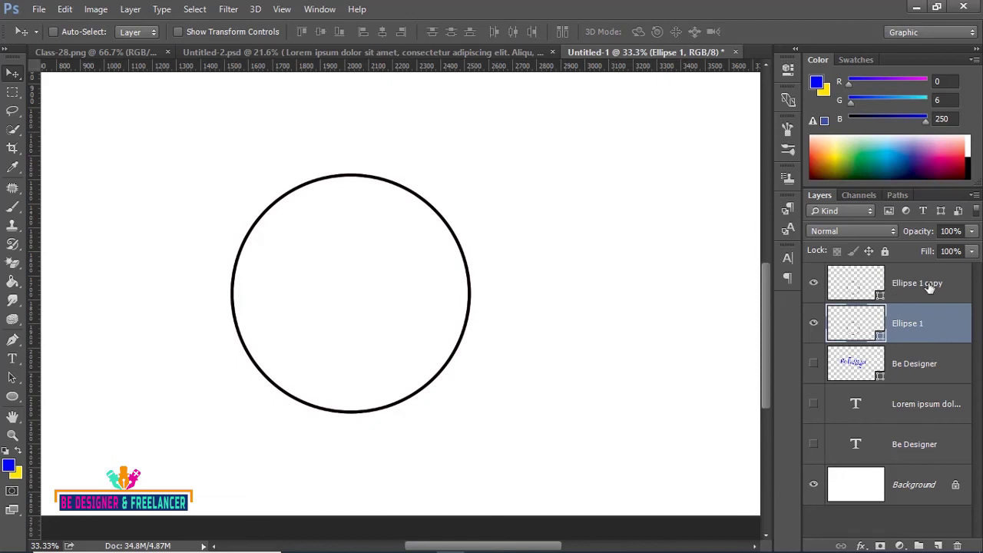
click(815, 324)
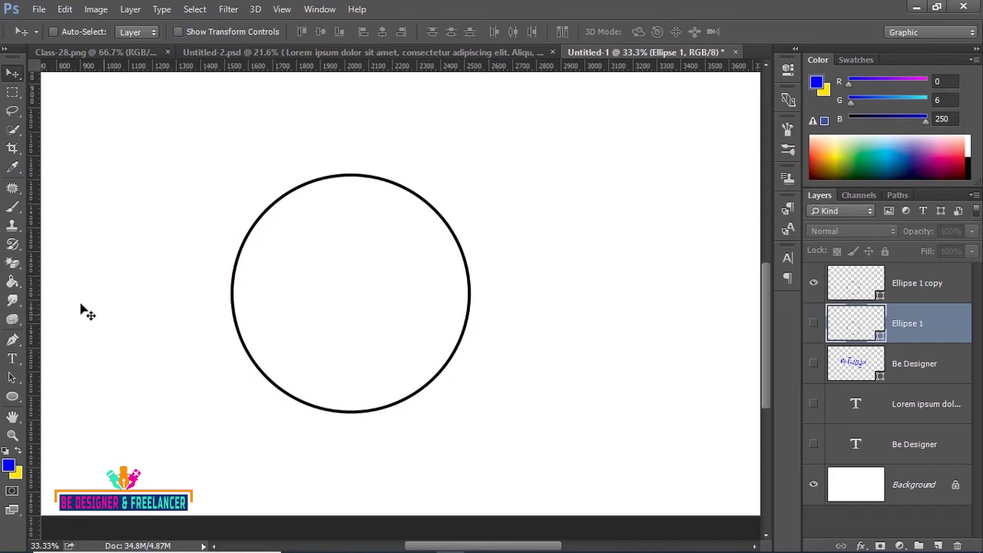
click(12, 359)
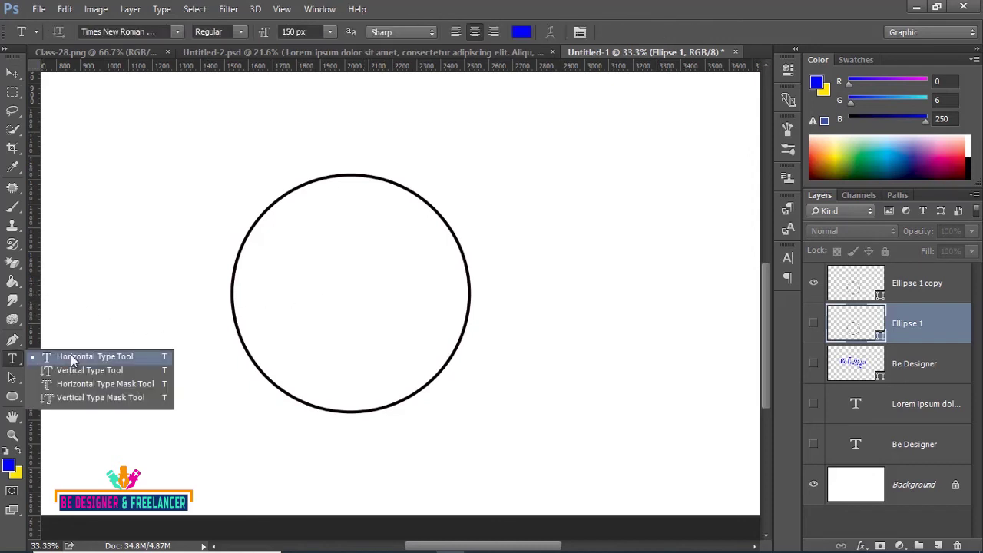
Type 'BE Designer' along the left edge of the Ellipse 1 copy circle path
click(73, 355)
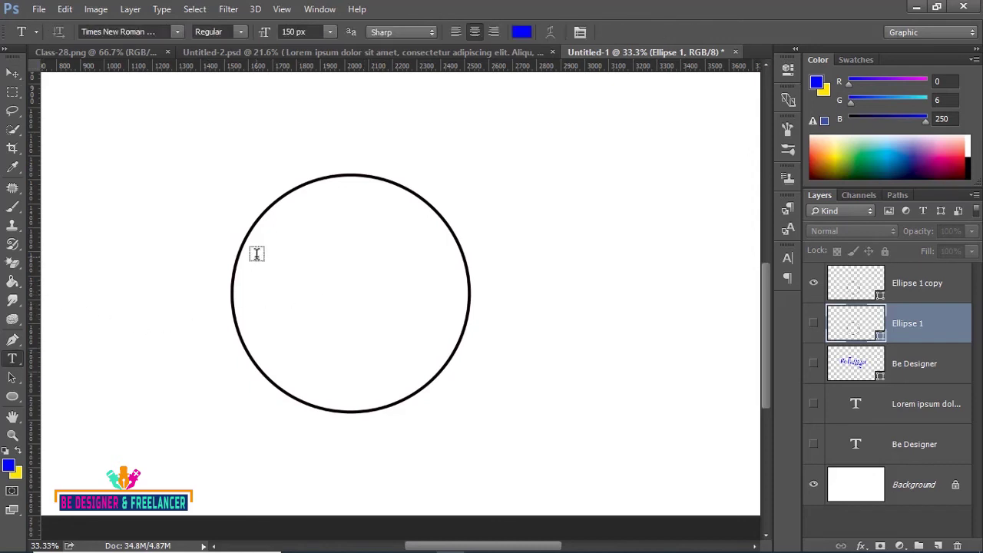
click(902, 283)
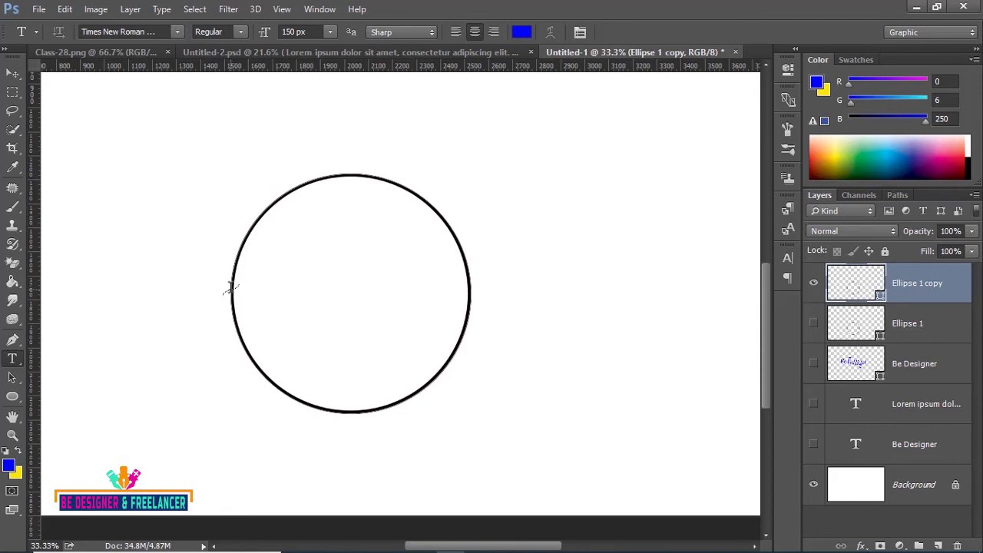
click(230, 288)
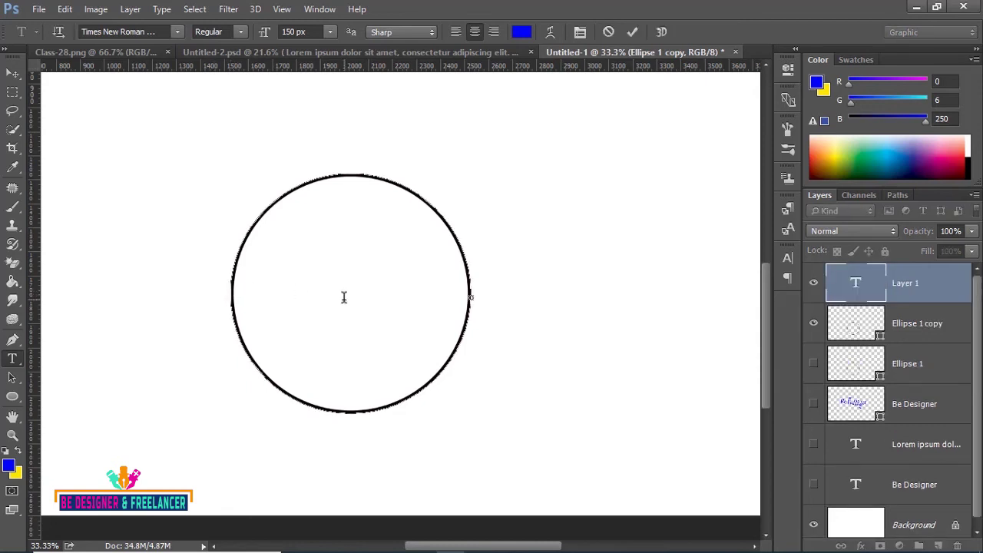
text(BE)
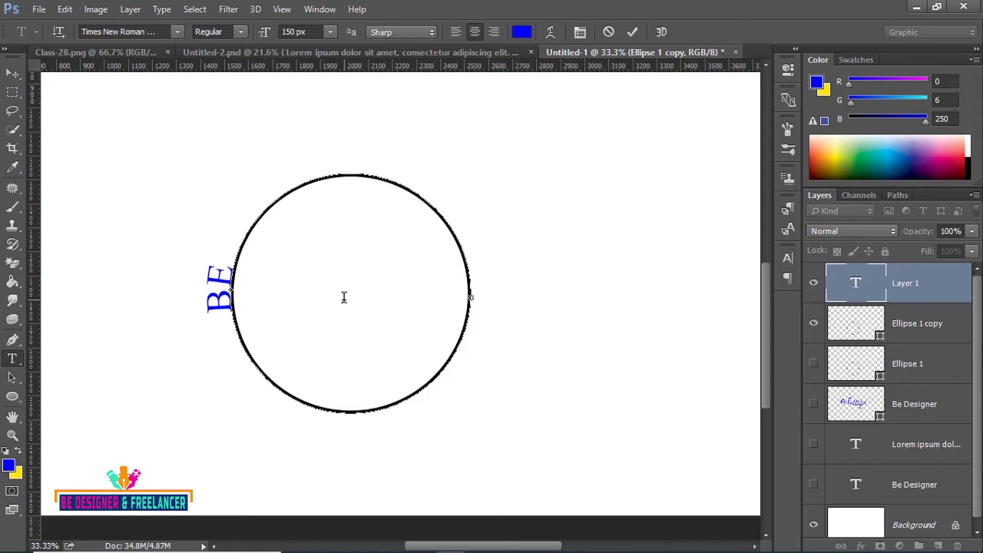
text( Desi)
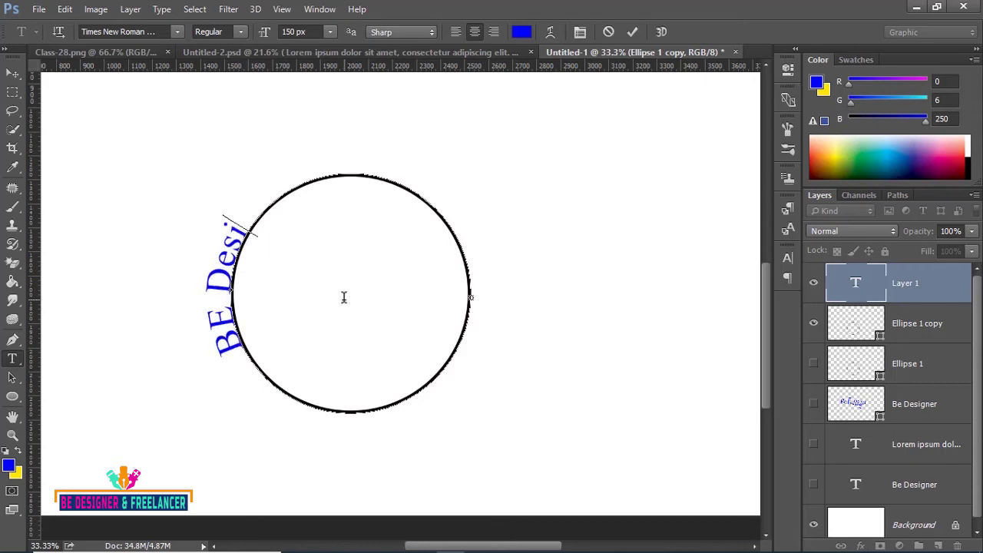
text(gner)
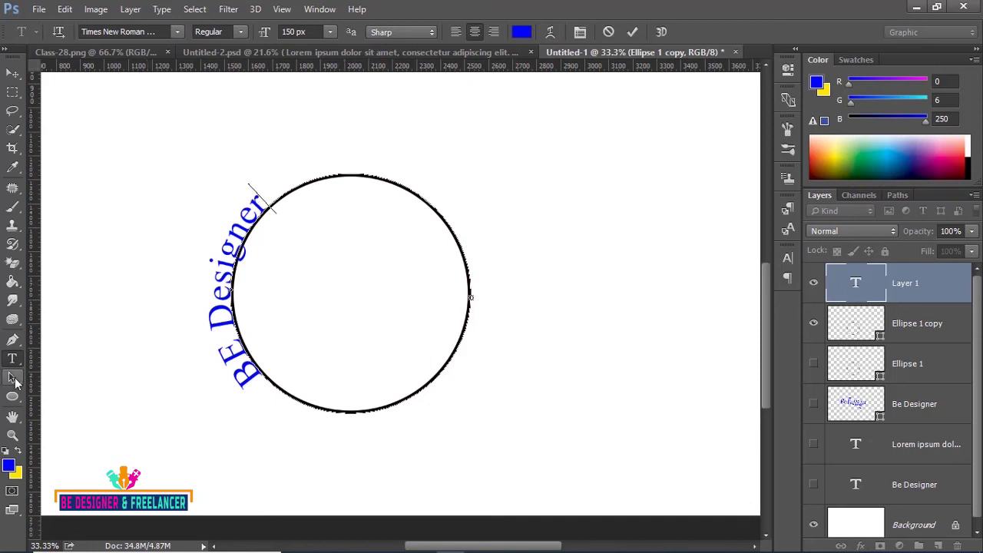
Slide the 'BE Designer' path text around the circle until it's centred over the top
click(13, 379)
click(70, 376)
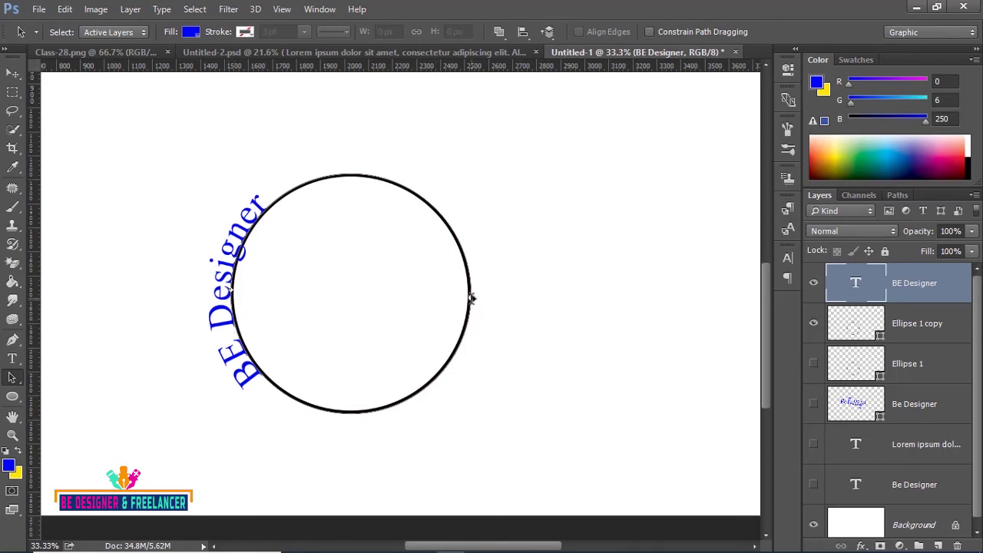
mouse_move(470, 298)
mouse_down()
mouse_move(306, 423)
mouse_move(299, 417)
mouse_move(318, 417)
mouse_move(254, 388)
mouse_up()
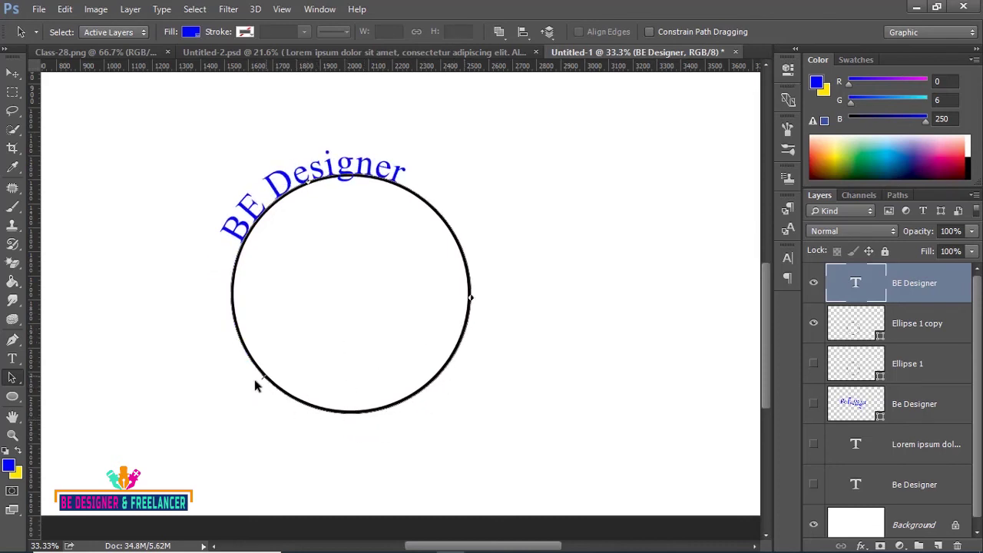
mouse_move(469, 300)
mouse_down()
mouse_move(457, 208)
mouse_move(355, 222)
mouse_up()
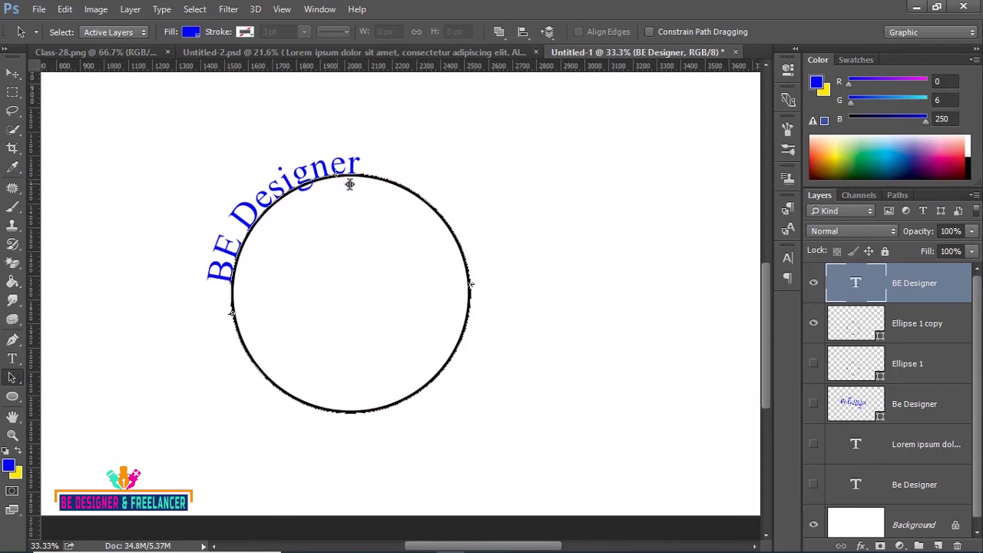
mouse_move(351, 182)
mouse_down()
mouse_move(365, 182)
mouse_move(358, 158)
mouse_up()
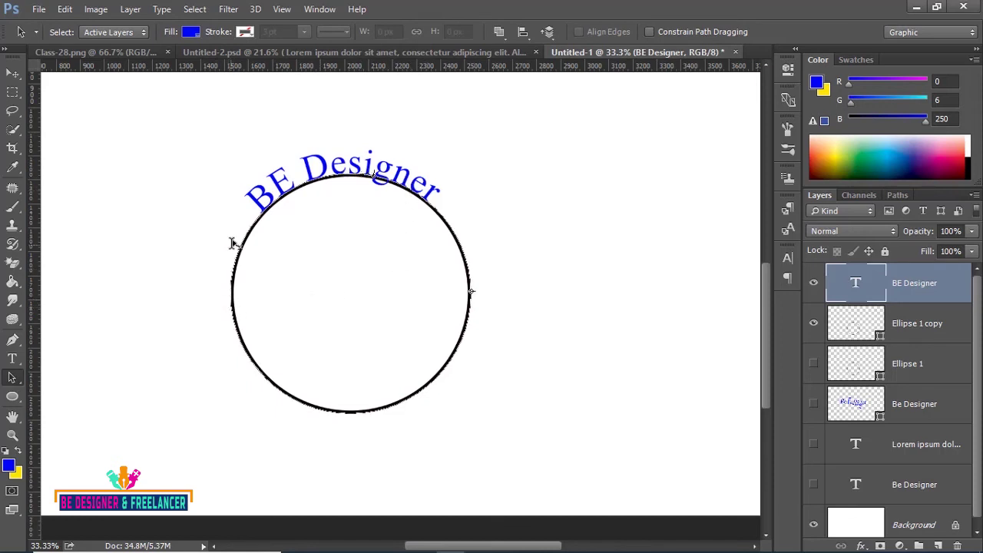
drag(229, 309, 238, 245)
drag(472, 293, 463, 246)
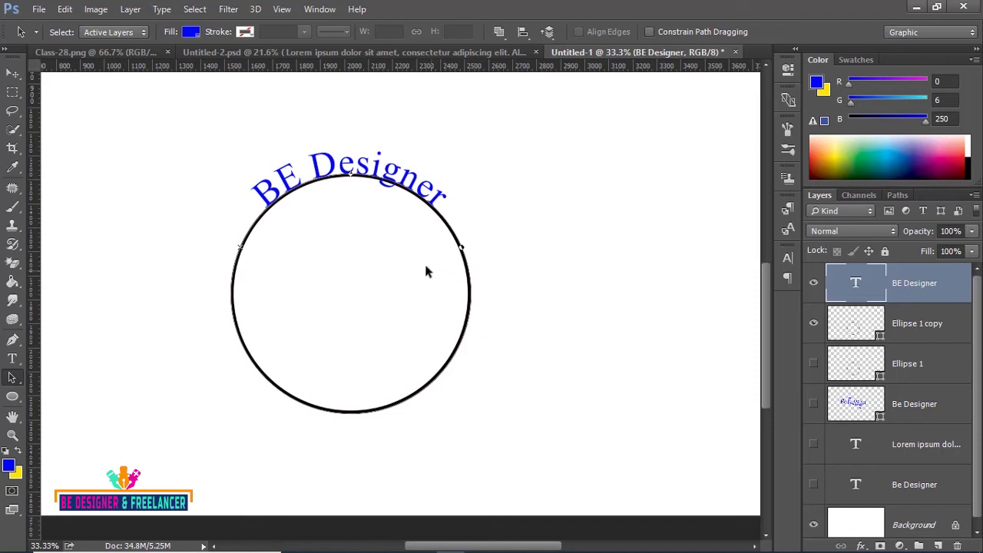
click(13, 359)
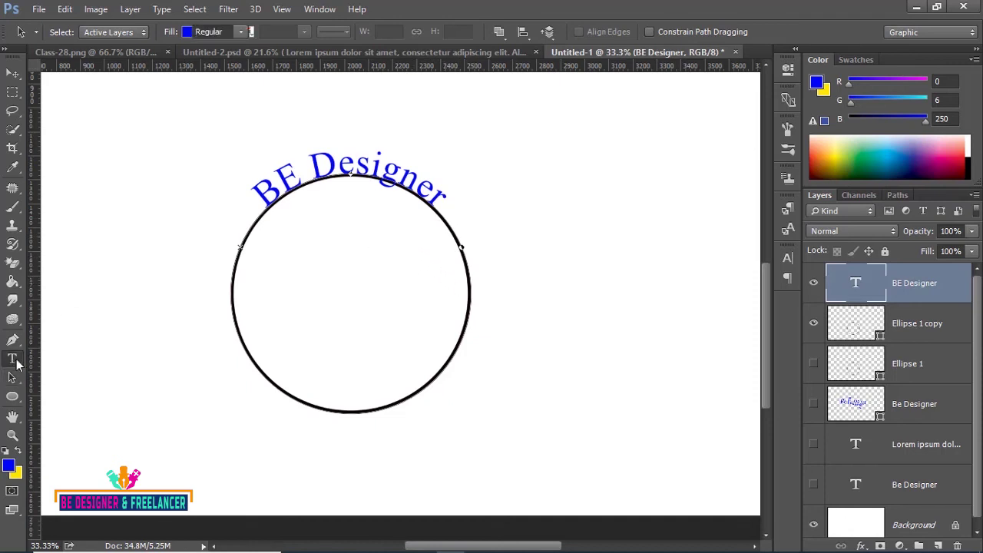
Append ' And' so the circle text reads 'BE Designer And', then commit it
click(434, 198)
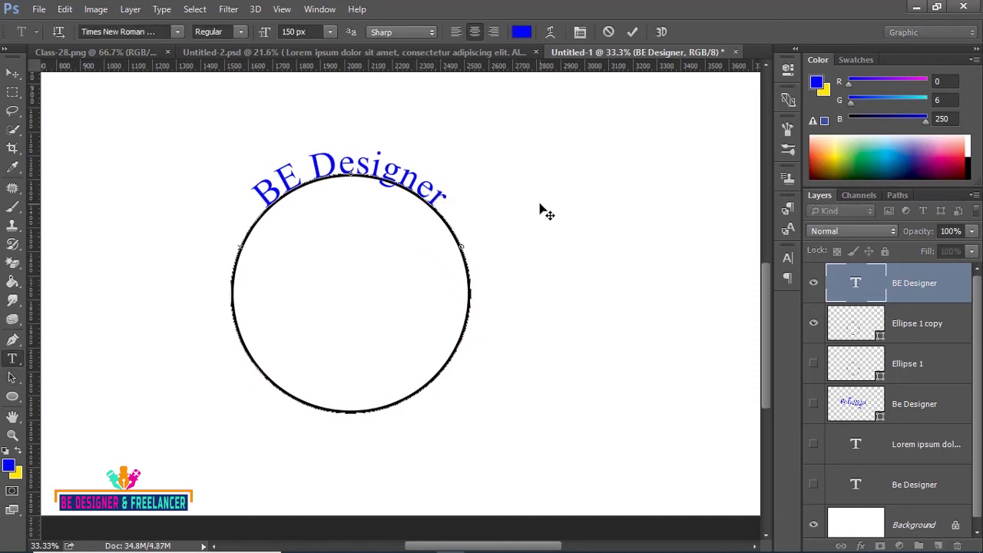
text( An)
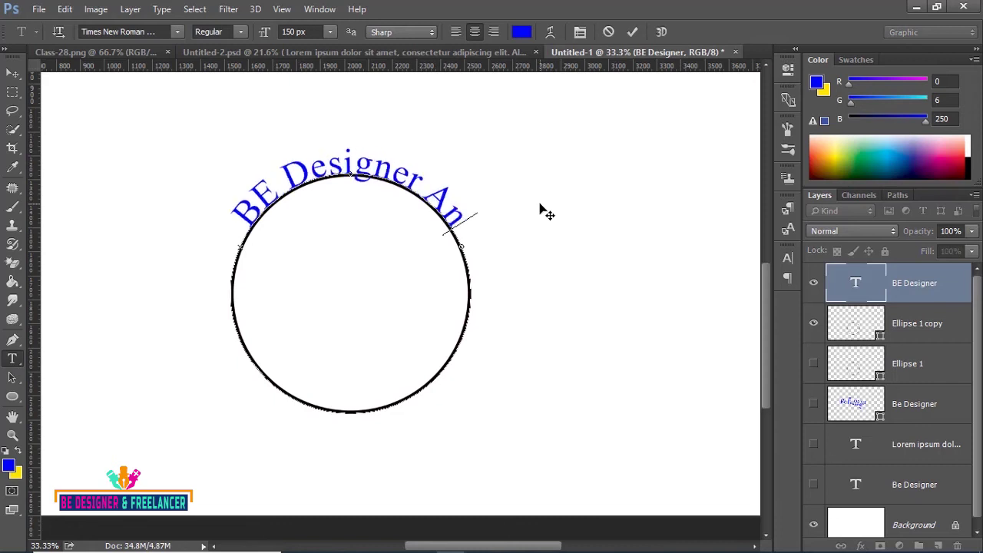
text(d)
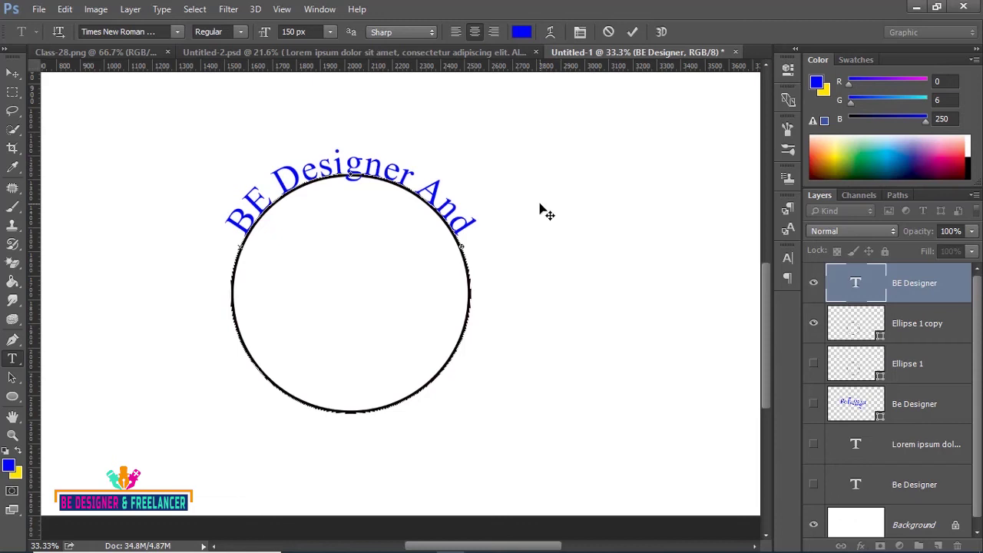
click(12, 377)
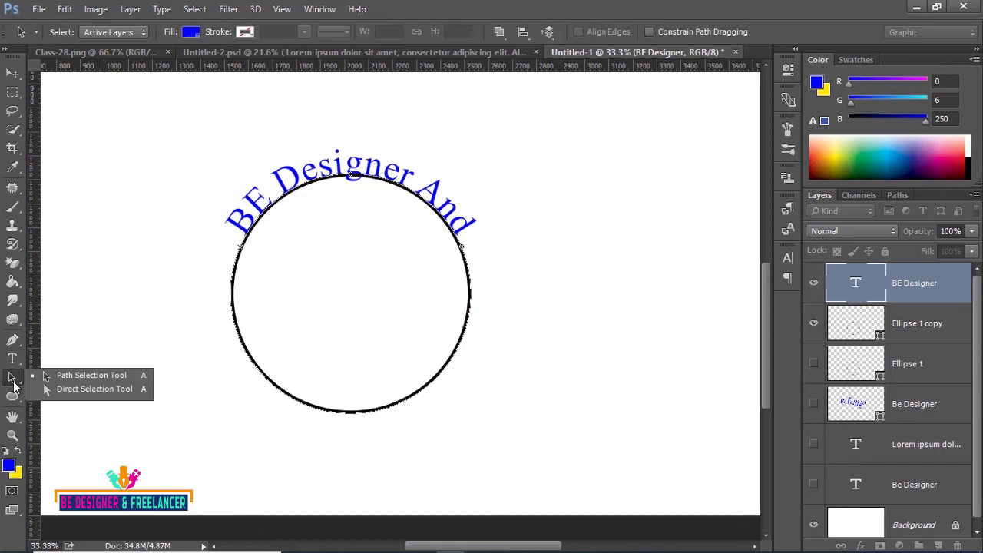
click(86, 375)
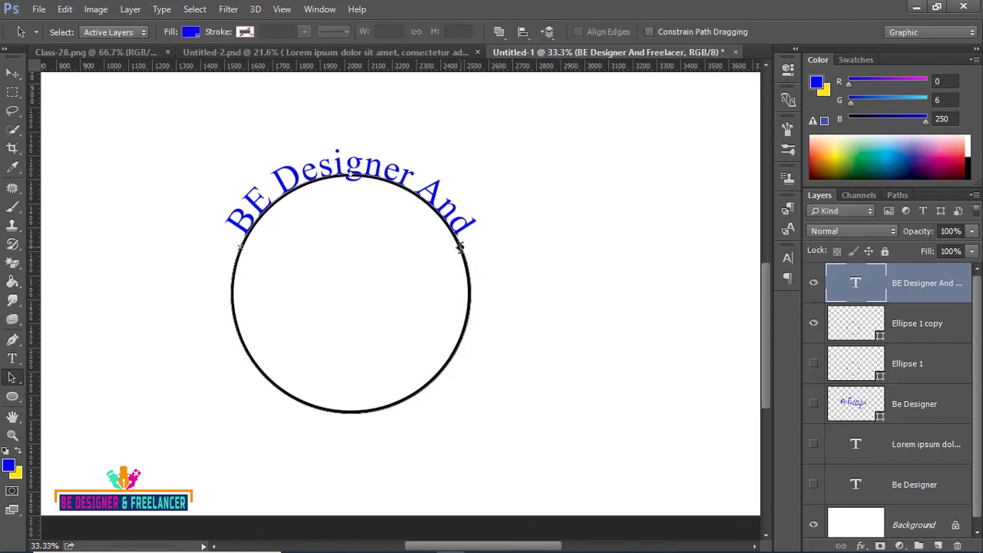
Drag the text start around the circle, flipping 'BE Designer And Freelacer' back outside over the top
mouse_move(467, 276)
mouse_down()
mouse_move(453, 361)
mouse_move(414, 396)
mouse_up()
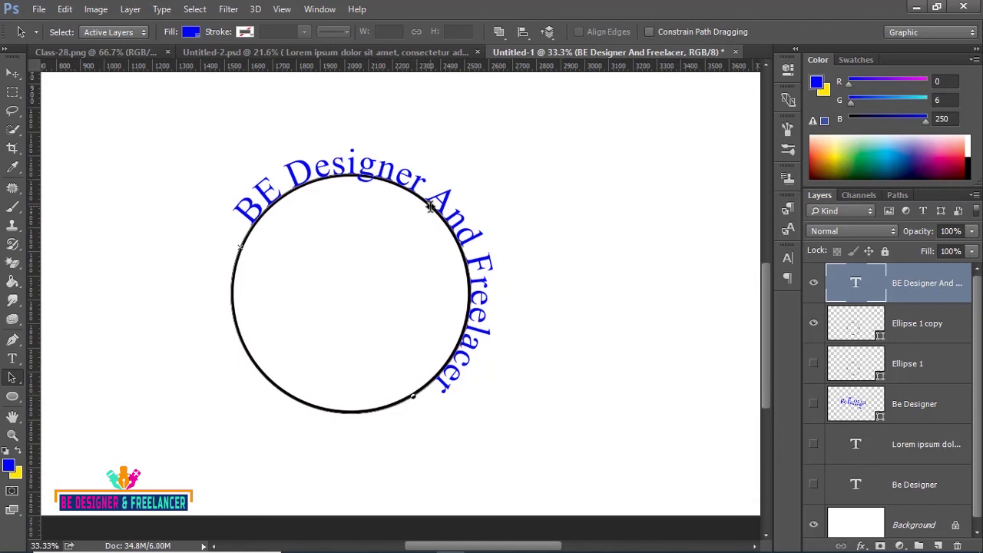
drag(388, 185, 356, 167)
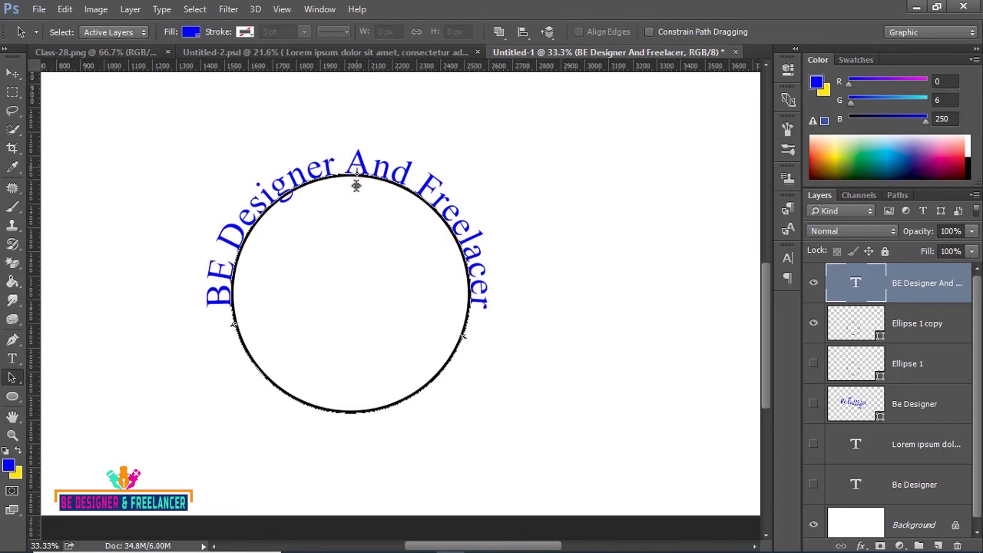
drag(356, 168, 355, 190)
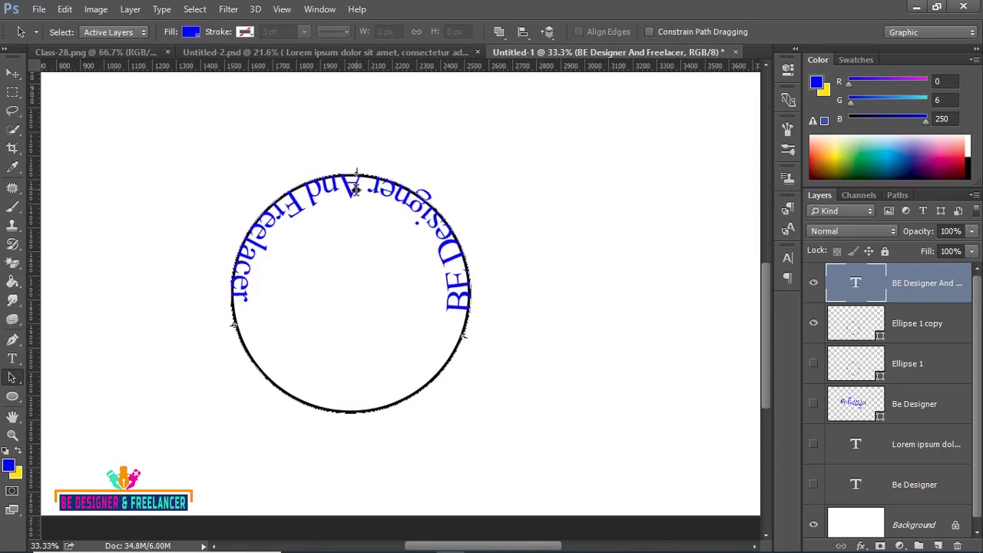
drag(355, 190, 364, 165)
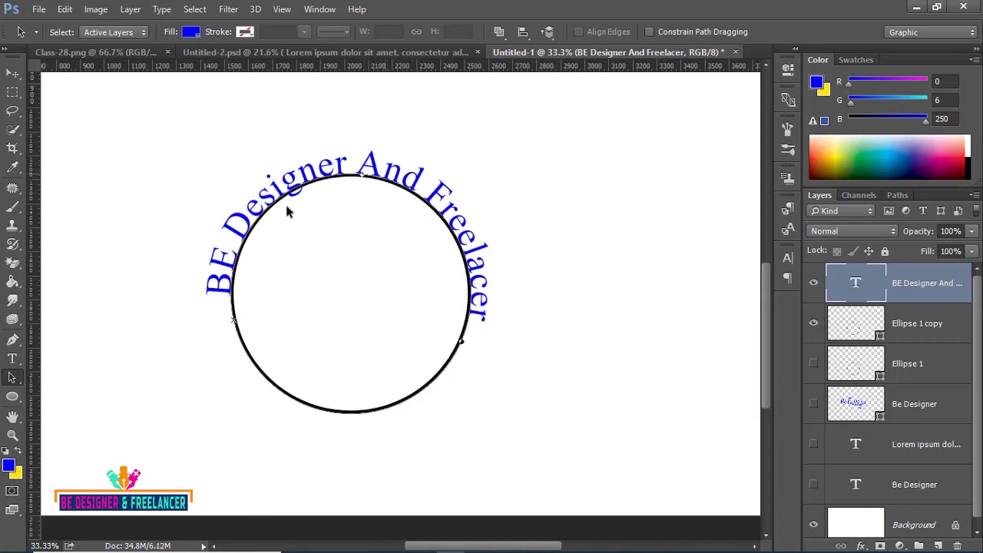
Erase all the curved circle text and delete its empty text layer
click(12, 358)
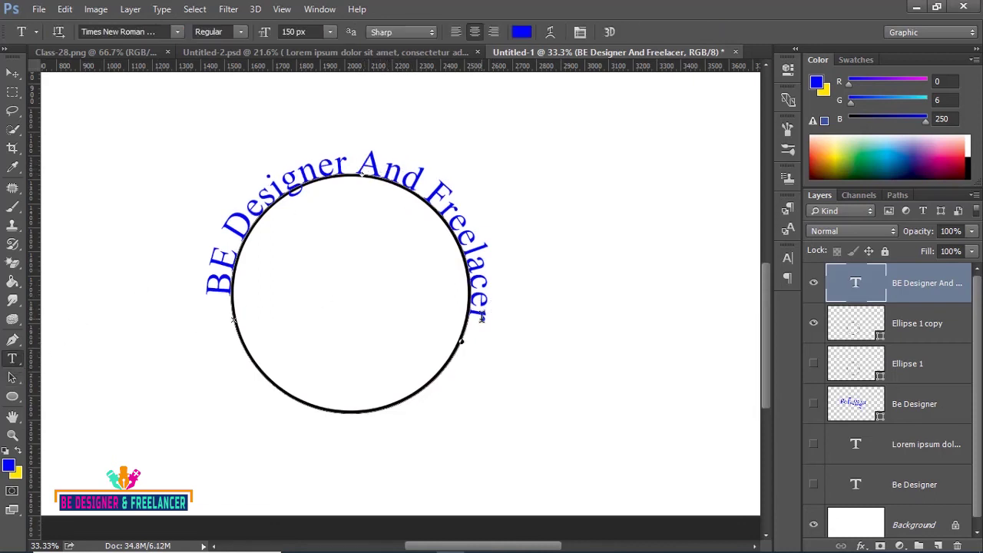
drag(482, 311, 189, 294)
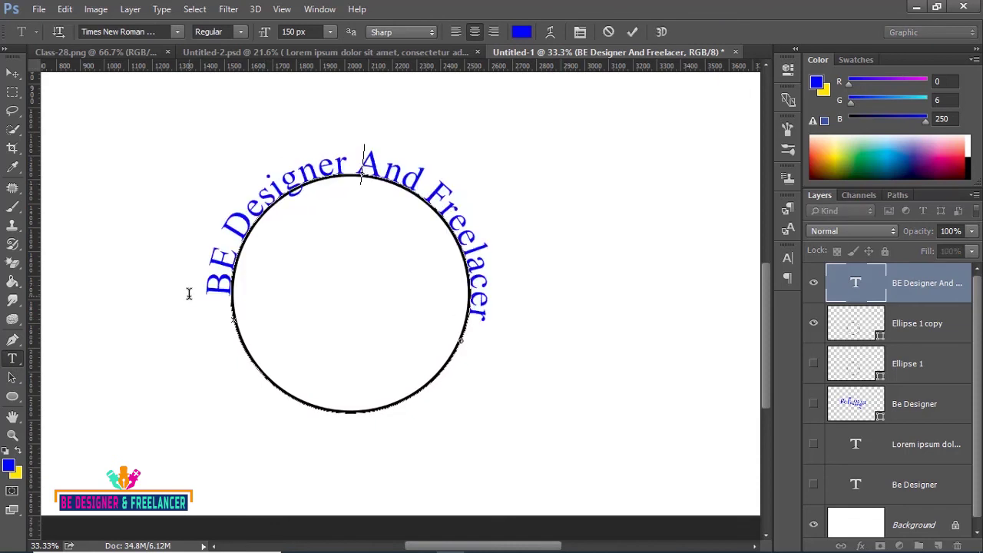
key(BackSpace)
click(13, 73)
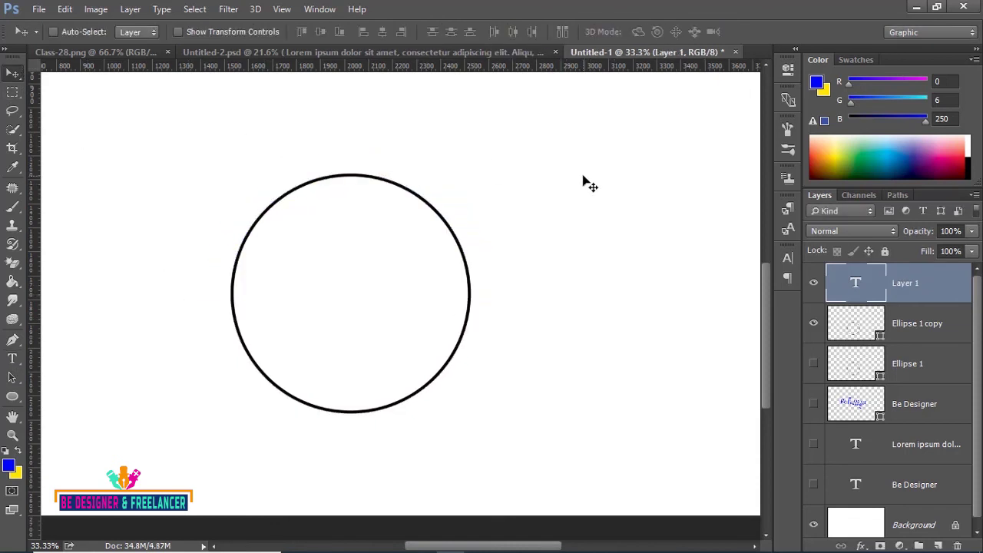
click(920, 330)
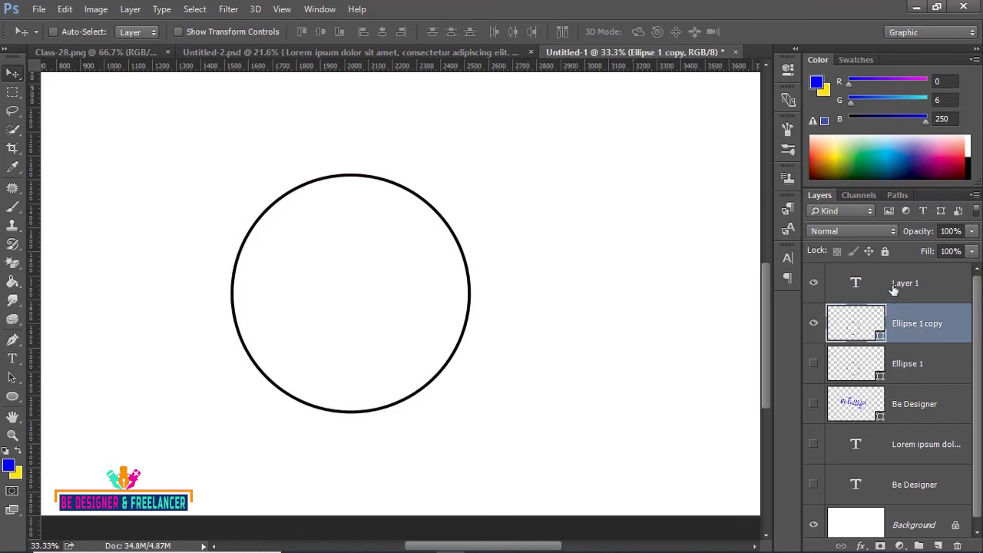
click(894, 289)
key(Delete)
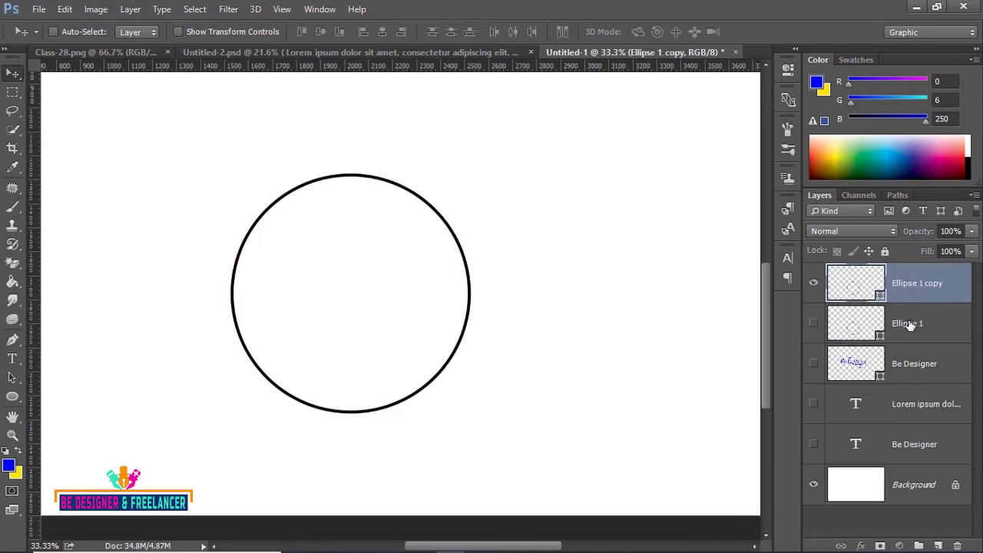
Show Ellipse 1 and give it a solid black fill with no outline
click(908, 326)
click(814, 323)
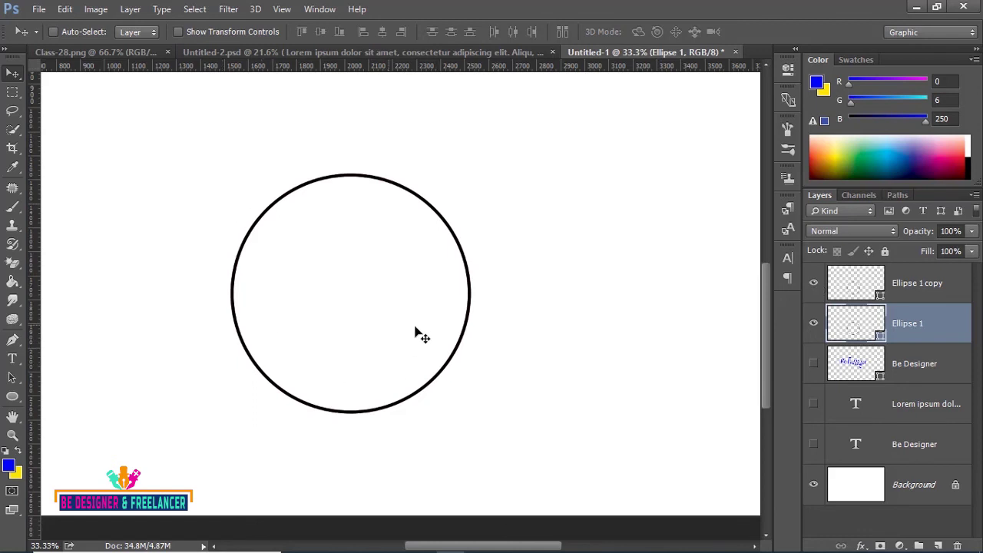
click(12, 396)
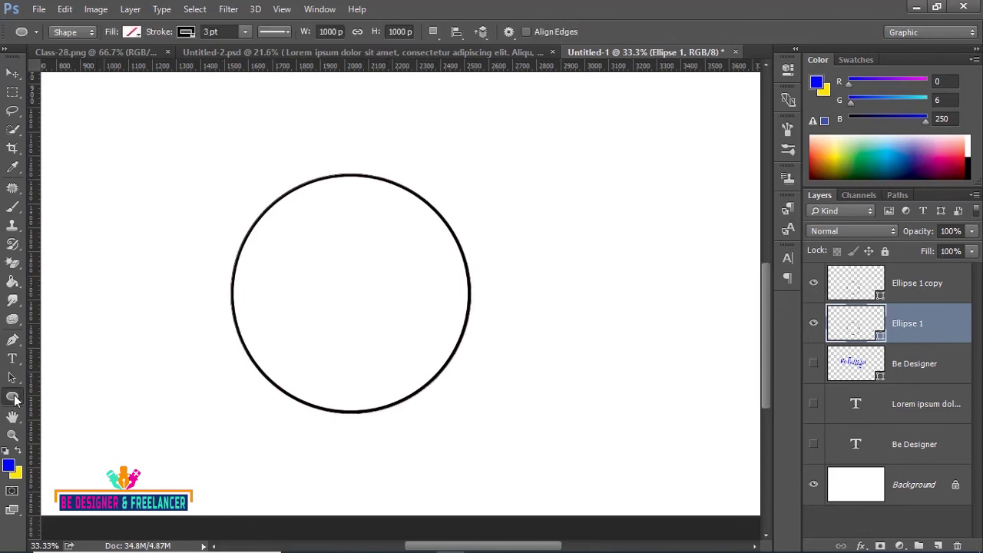
click(133, 35)
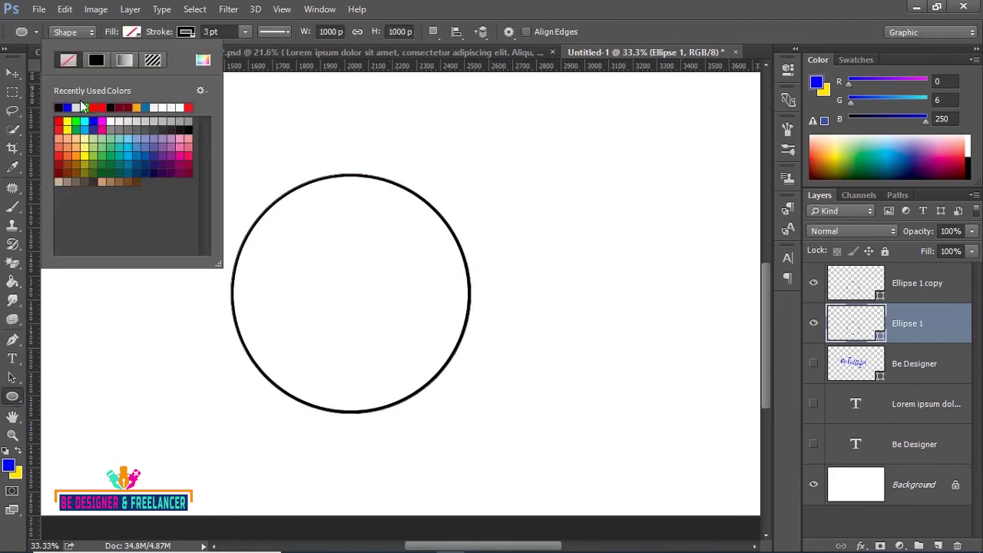
click(58, 107)
click(164, 32)
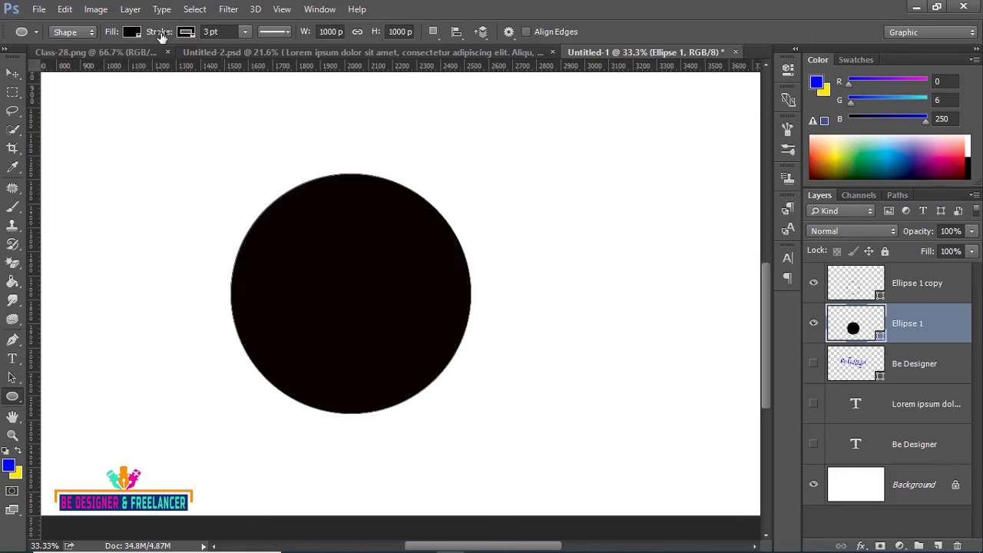
click(184, 32)
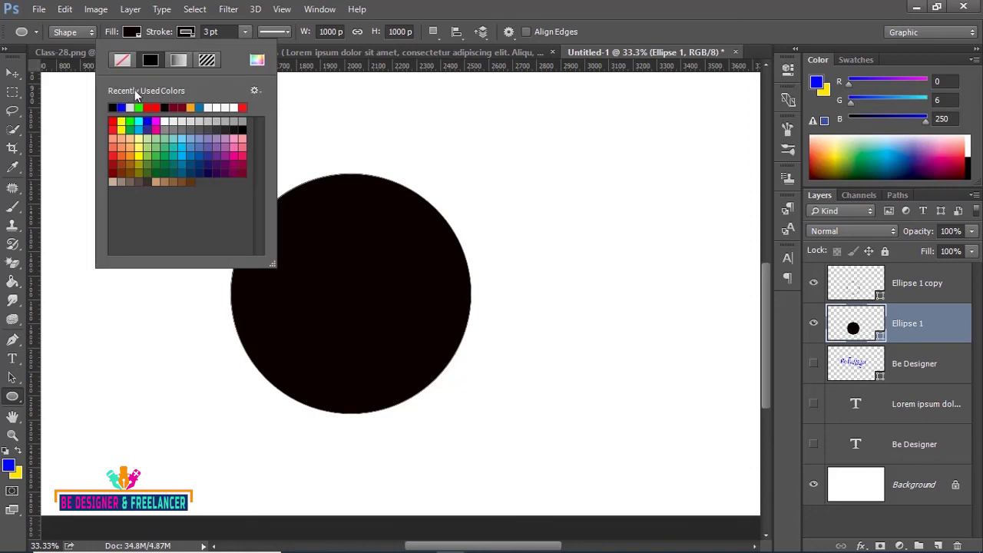
click(127, 59)
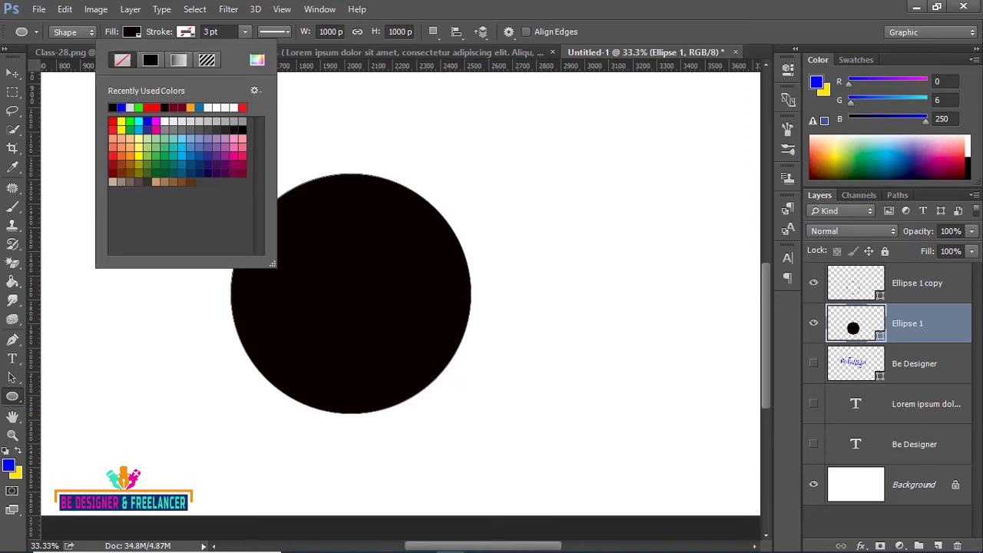
click(13, 74)
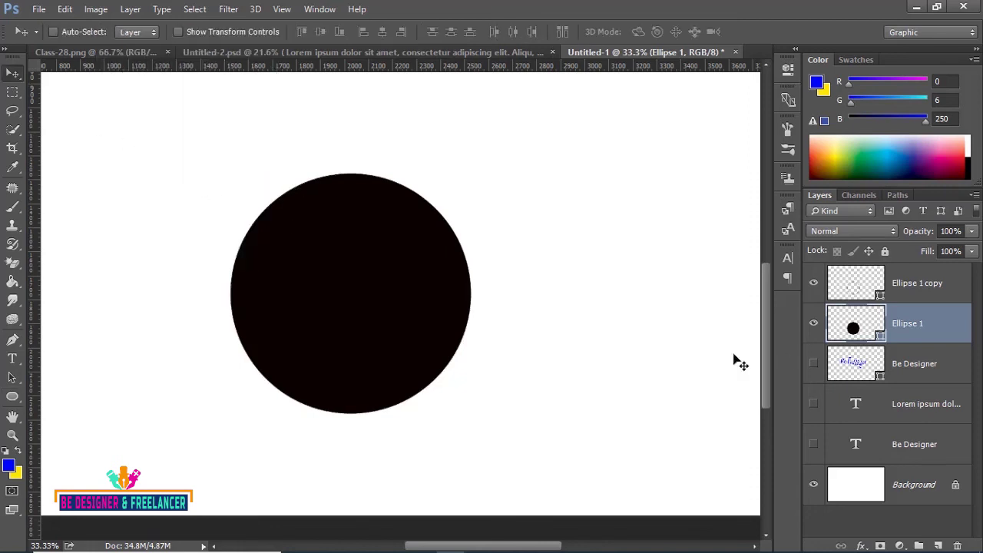
Give the Ellipse 1 copy circle a light grey outline
click(914, 287)
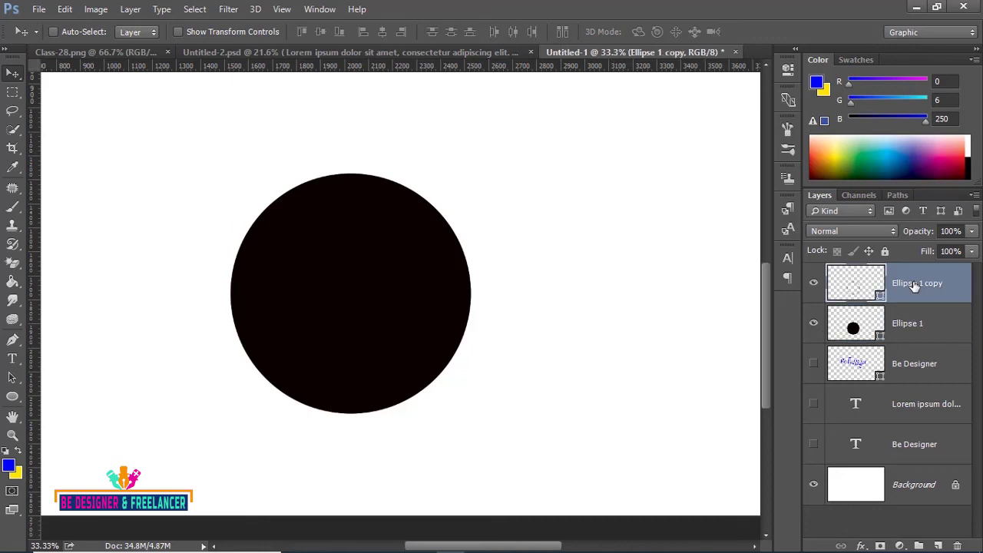
click(12, 396)
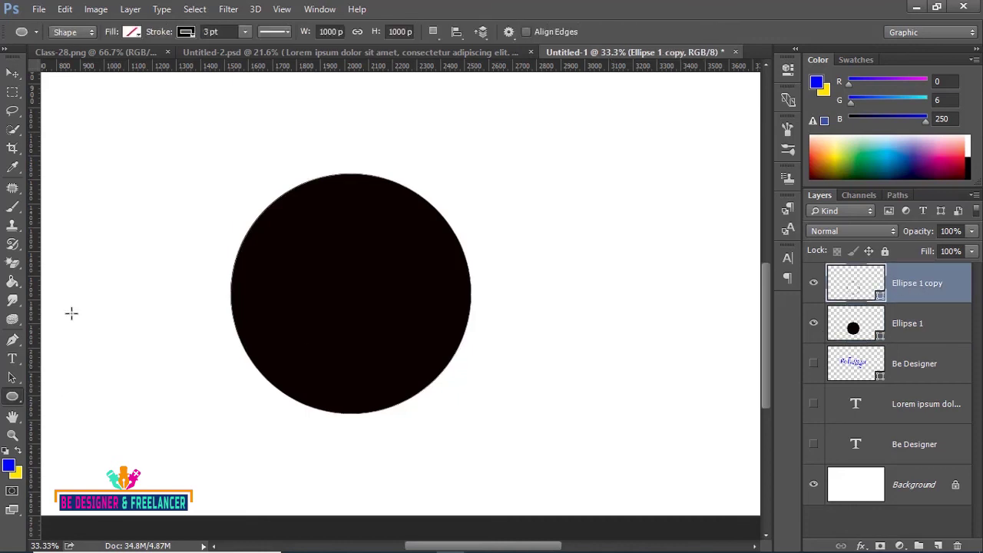
click(180, 34)
click(112, 107)
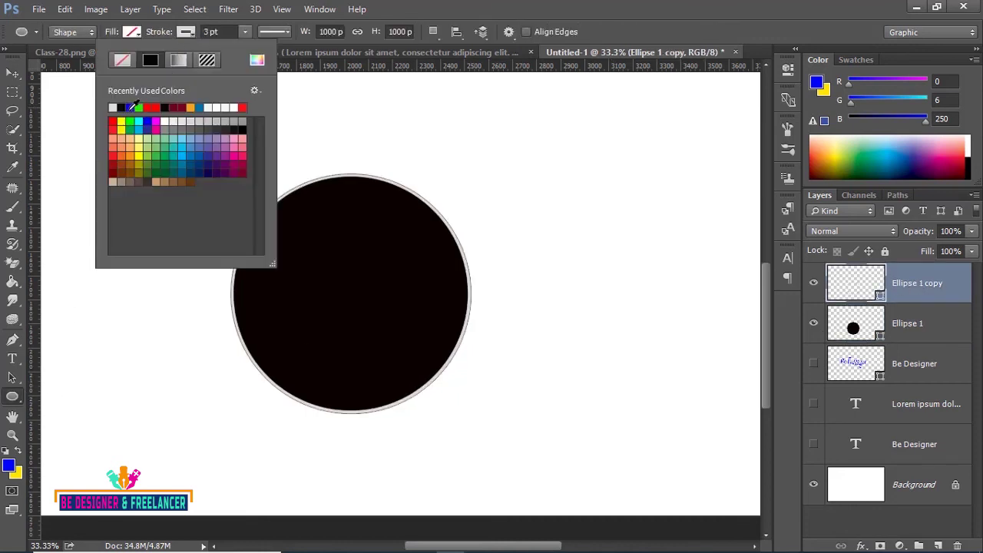
click(12, 73)
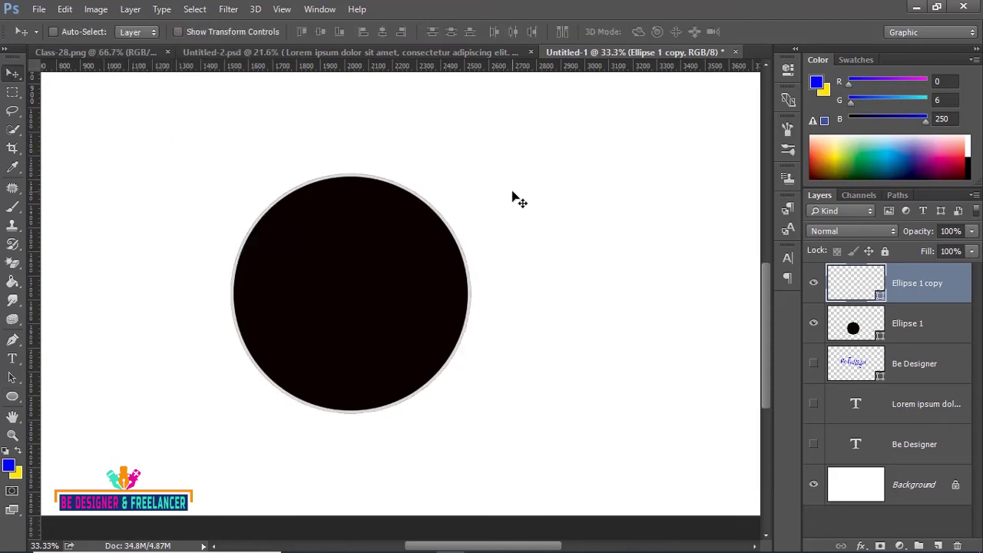
Scale the outlined ring to 86%, then duplicate it and shrink the copy to 62%
key(ctrl+t)
mouse_move(469, 174)
mouse_down()
mouse_move(417, 213)
mouse_move(465, 205)
mouse_up()
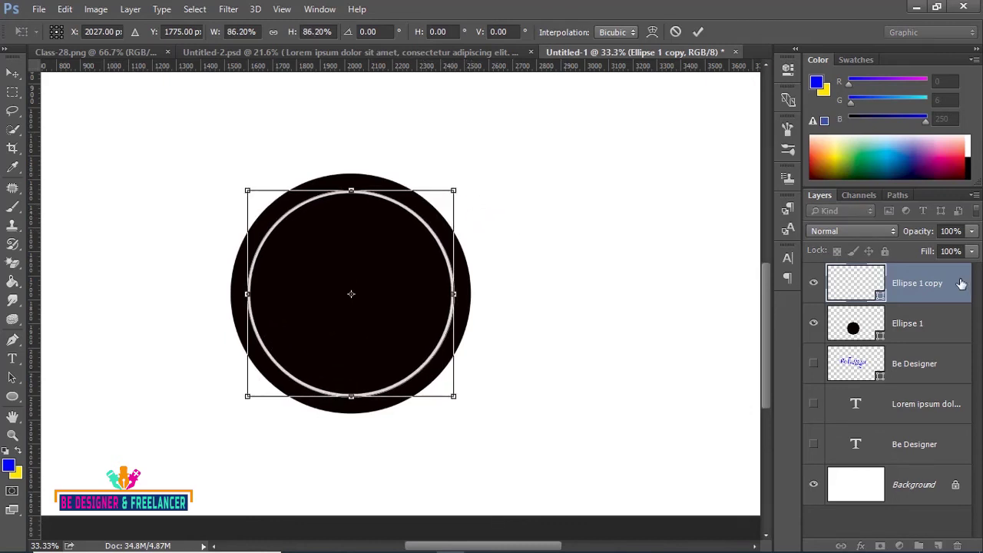
key(Return)
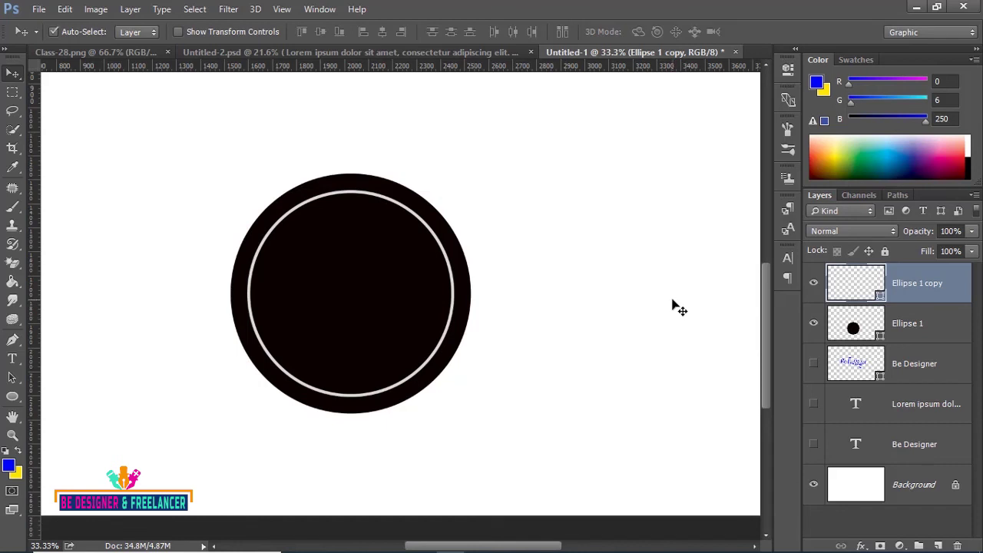
key(ctrl+j)
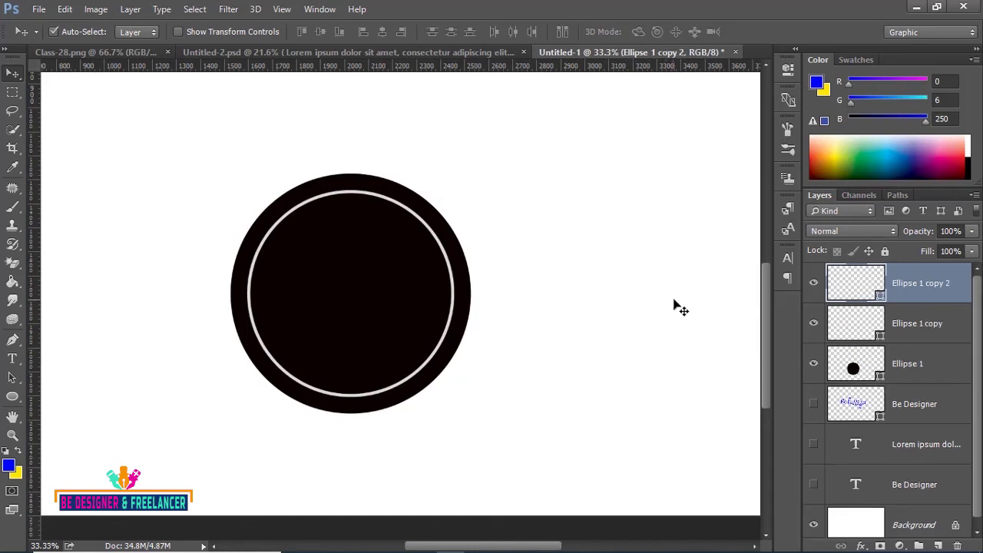
key(ctrl+t)
drag(453, 192, 415, 229)
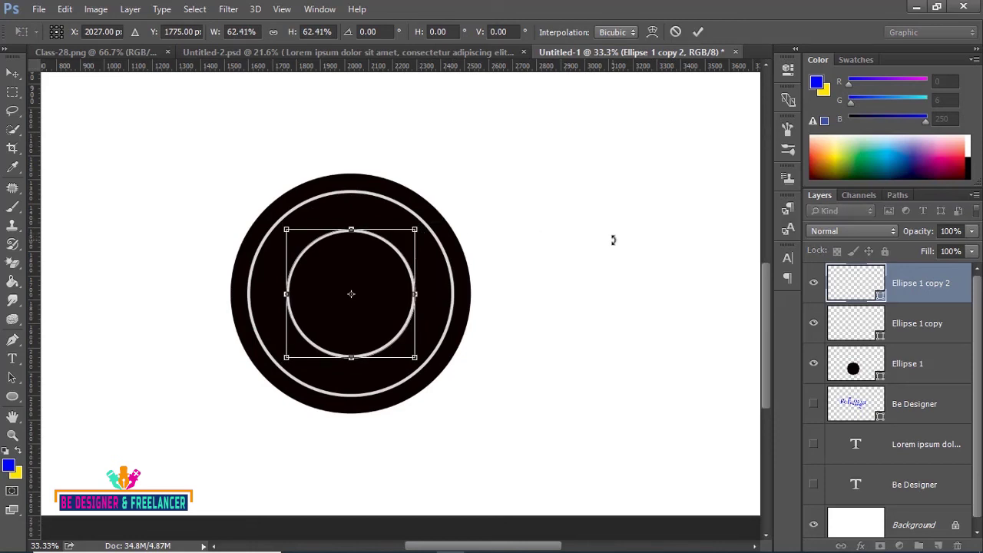
key(Return)
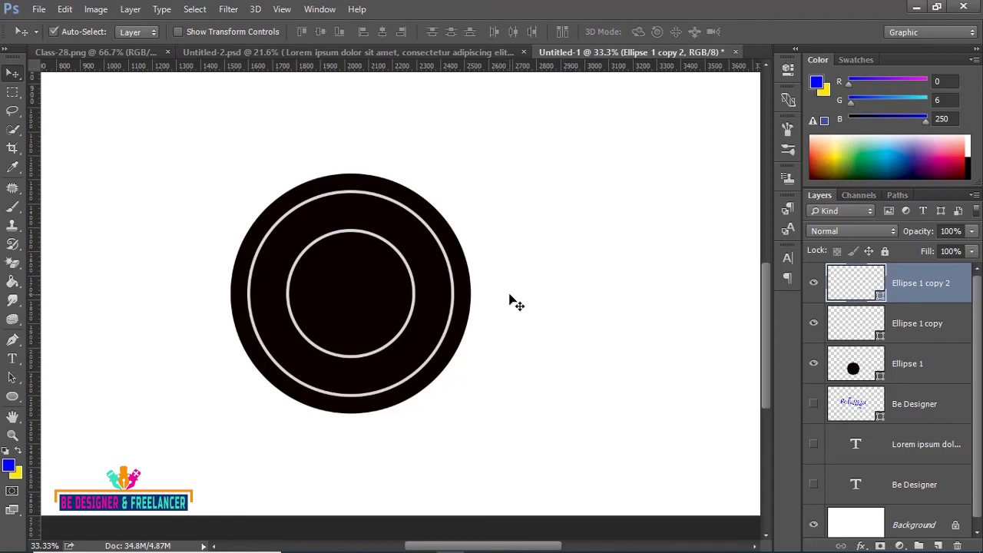
Duplicate the smaller ring and enlarge the new copy to 135%
key(ctrl+j)
key(ctrl)
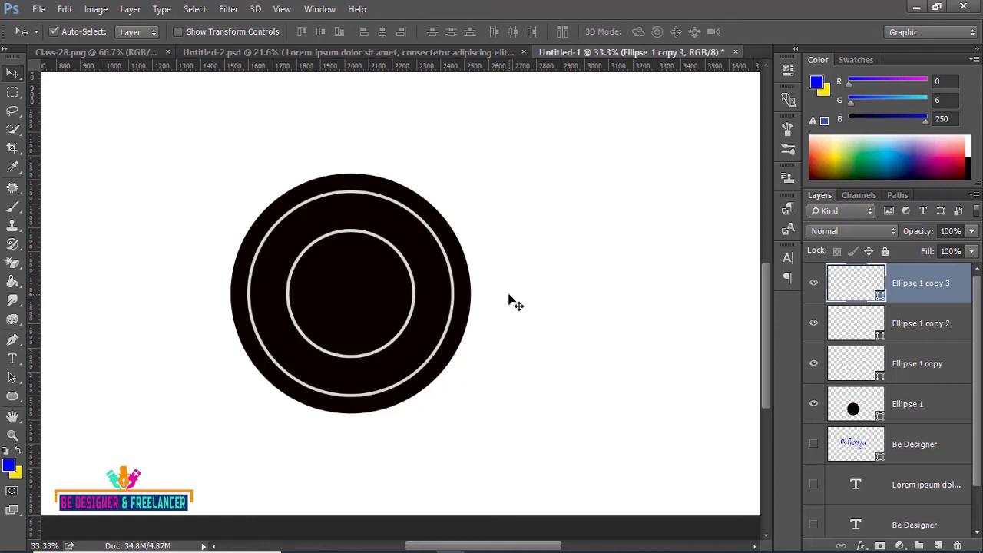
key(ctrl+t)
drag(416, 230, 440, 208)
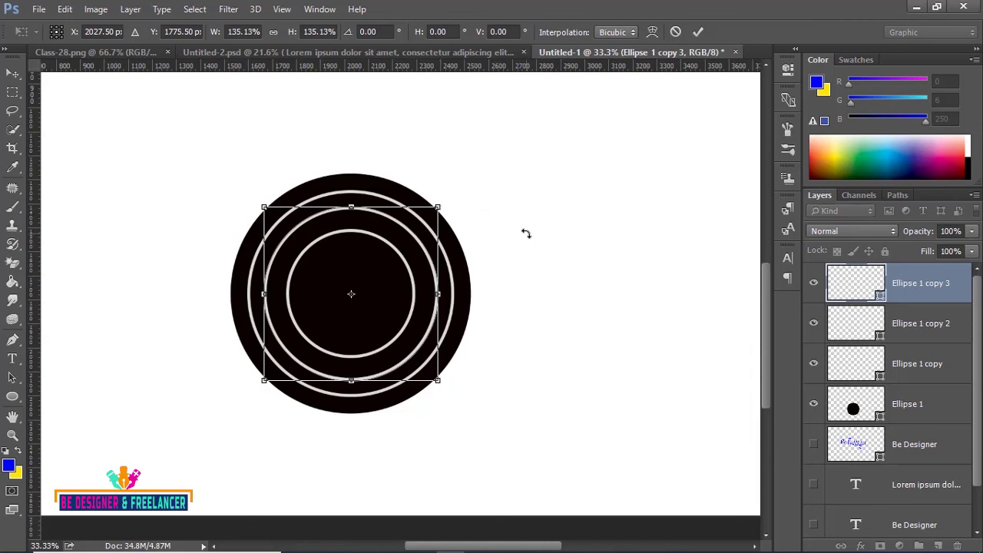
key(ctrl+plus)
key(ctrl+plus)
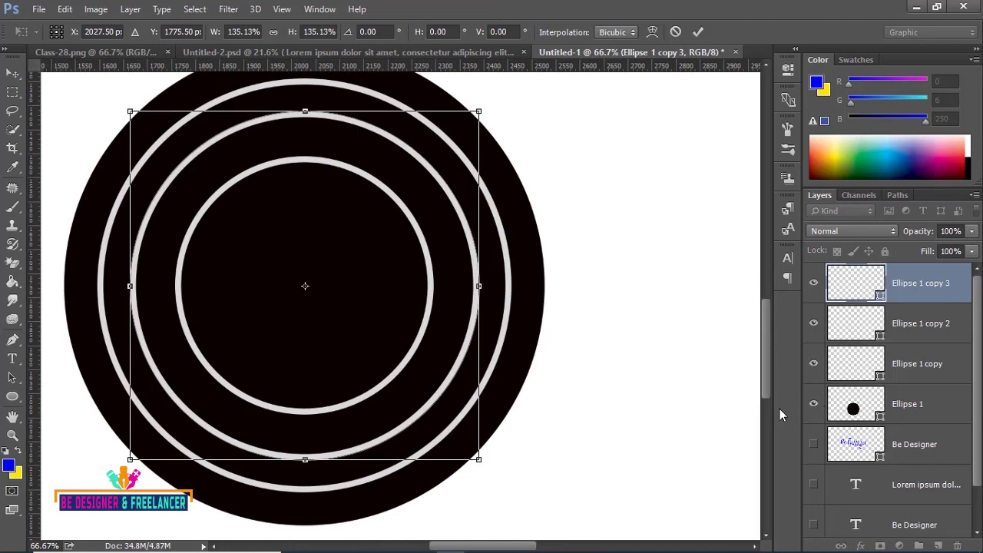
key(Return)
Hide Ellipse 1, Ellipse 1 copy and Ellipse 1 copy 2, leaving only the copy 3 ring
click(814, 403)
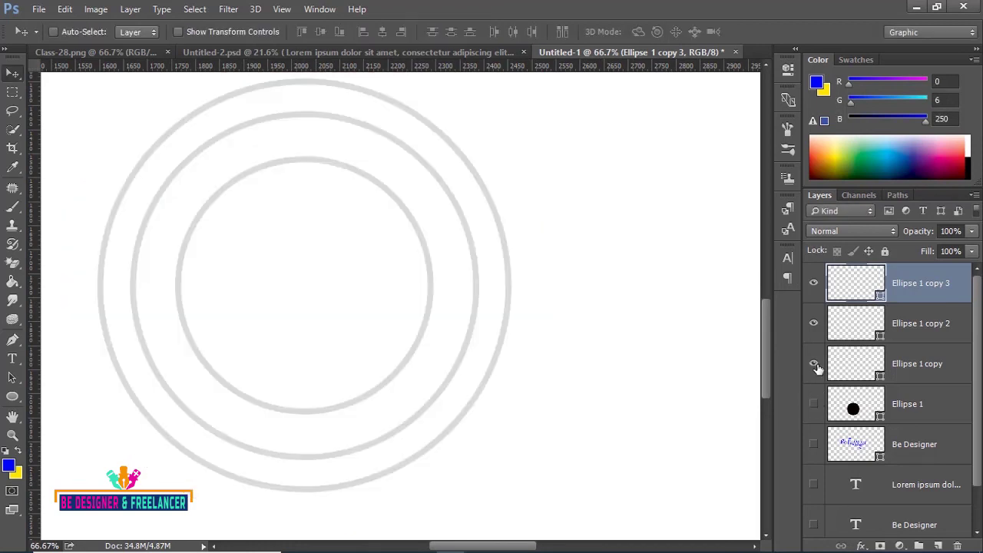
click(816, 366)
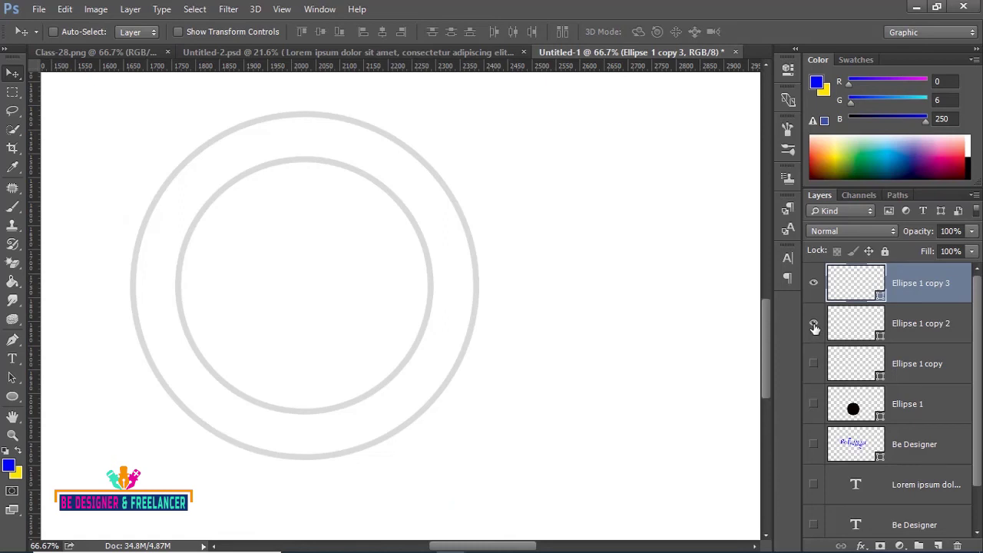
click(816, 328)
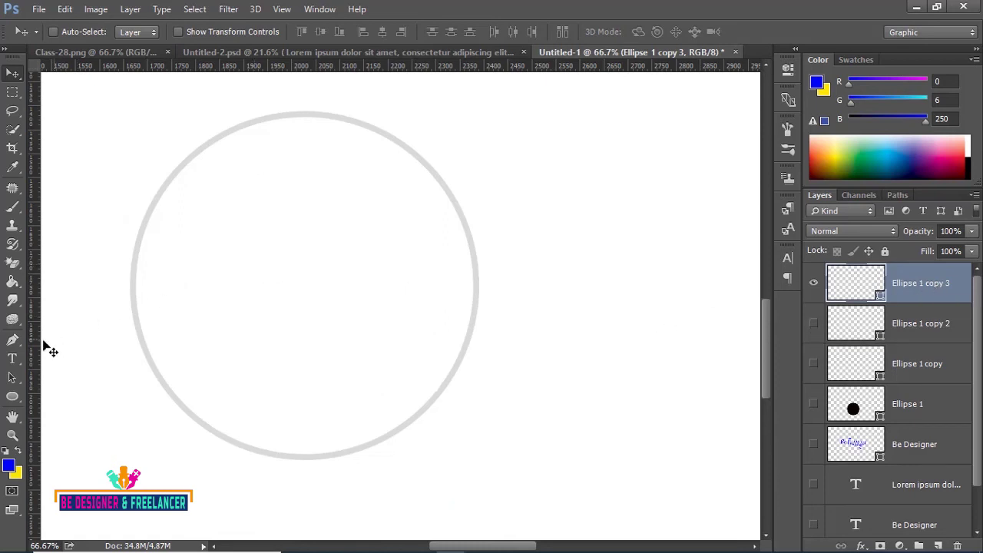
click(14, 359)
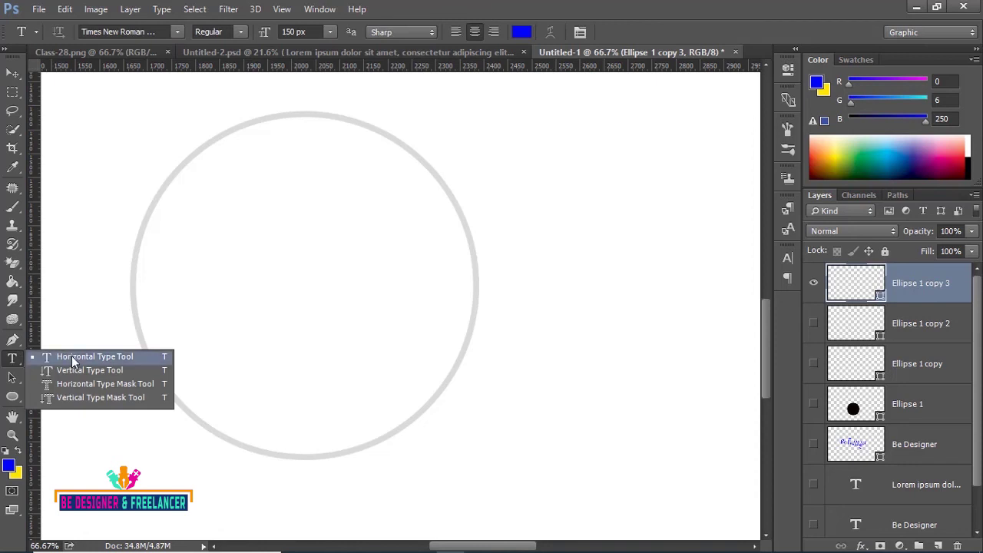
Type 'Be Desiner And Freelancer' at 72 px along the grey ring's circular path
click(72, 356)
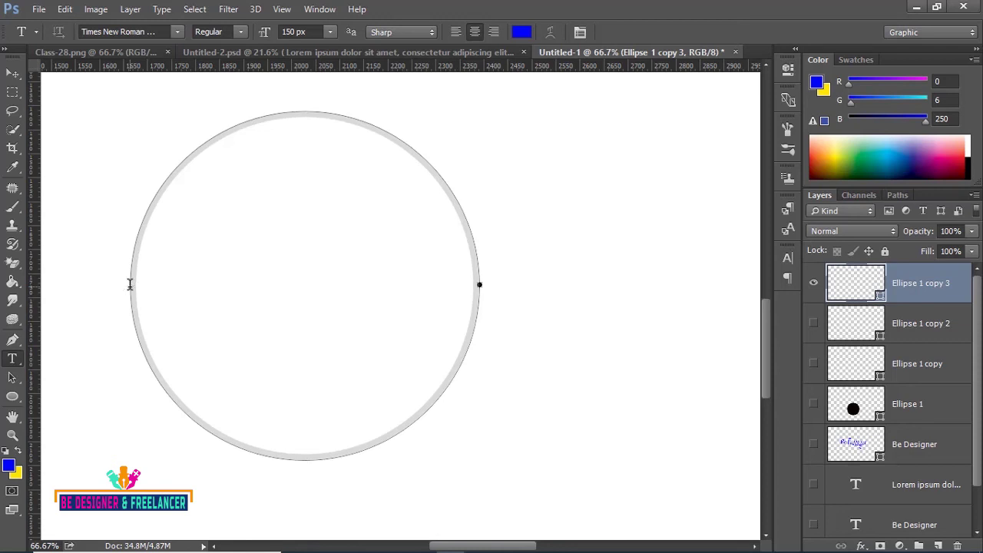
click(130, 284)
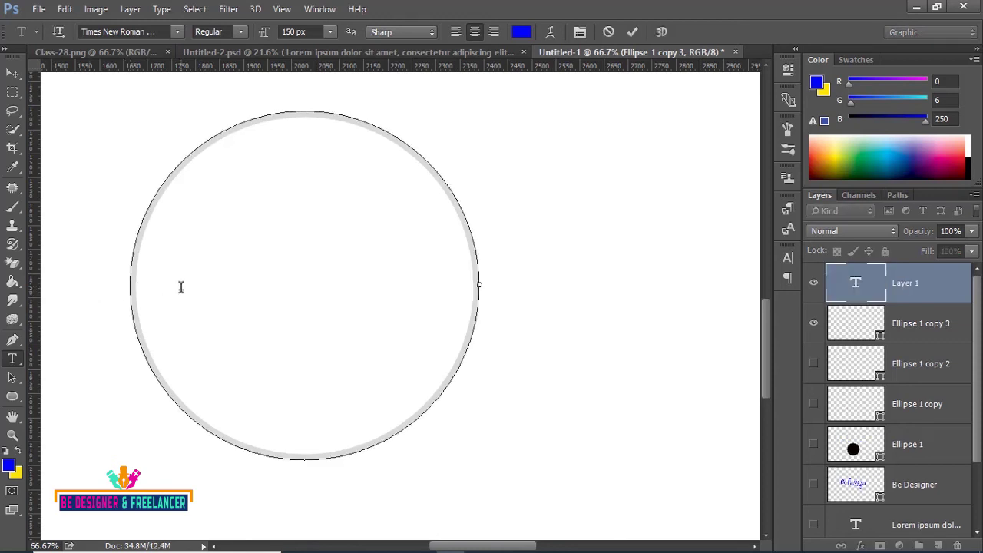
click(332, 32)
click(314, 276)
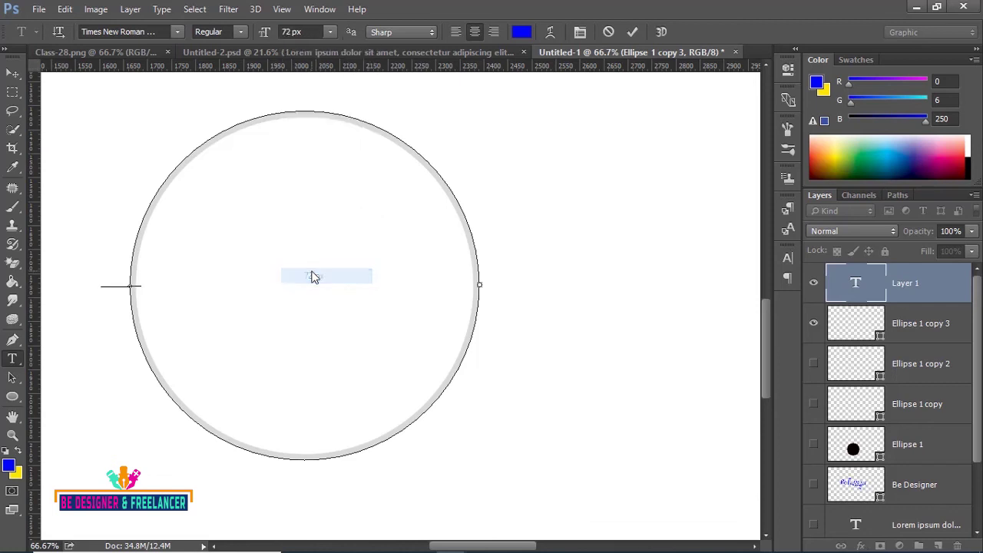
text(B)
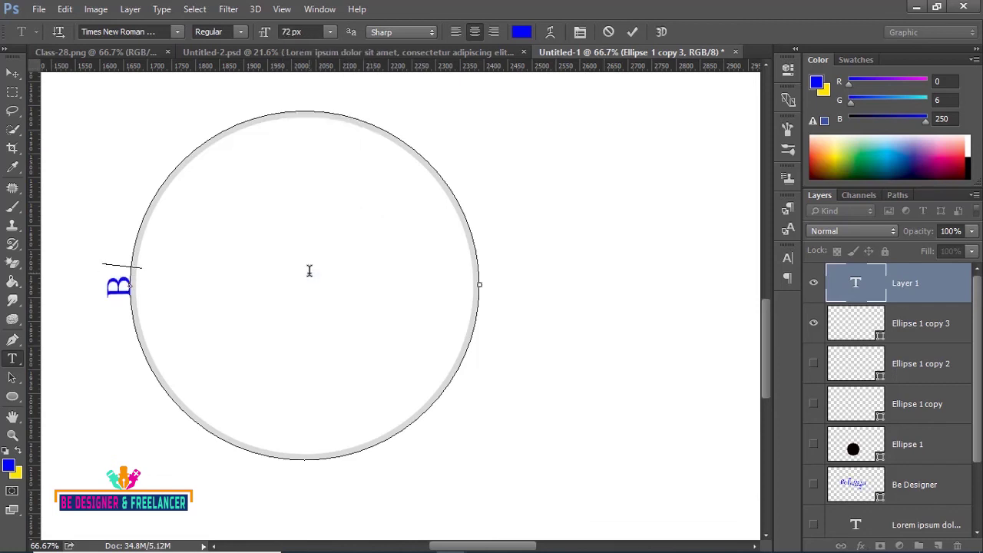
text(e De)
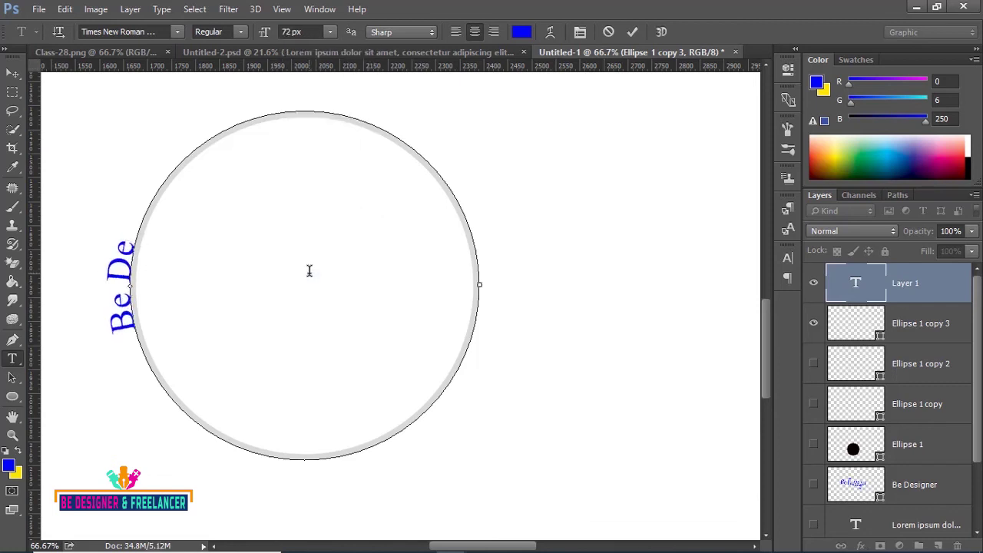
text(sine)
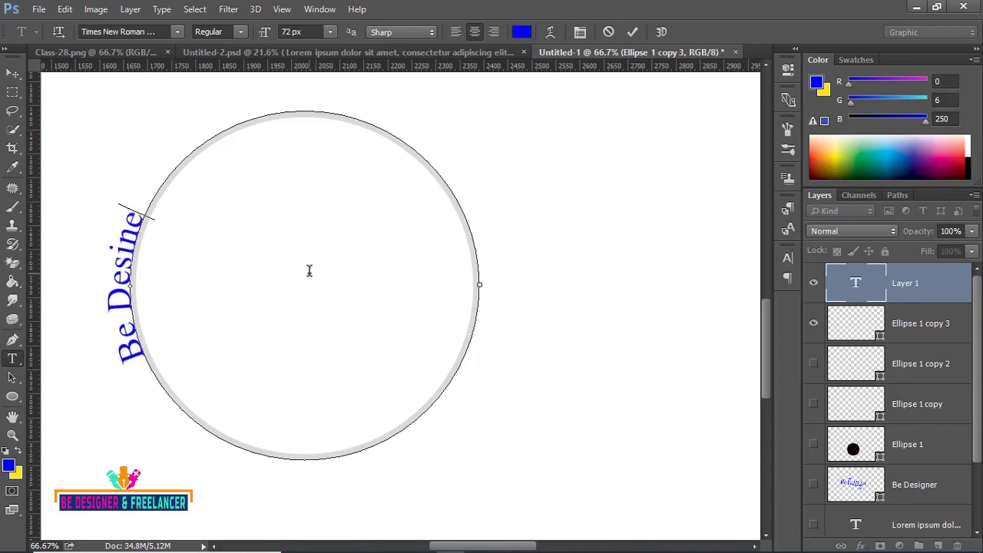
text(r An)
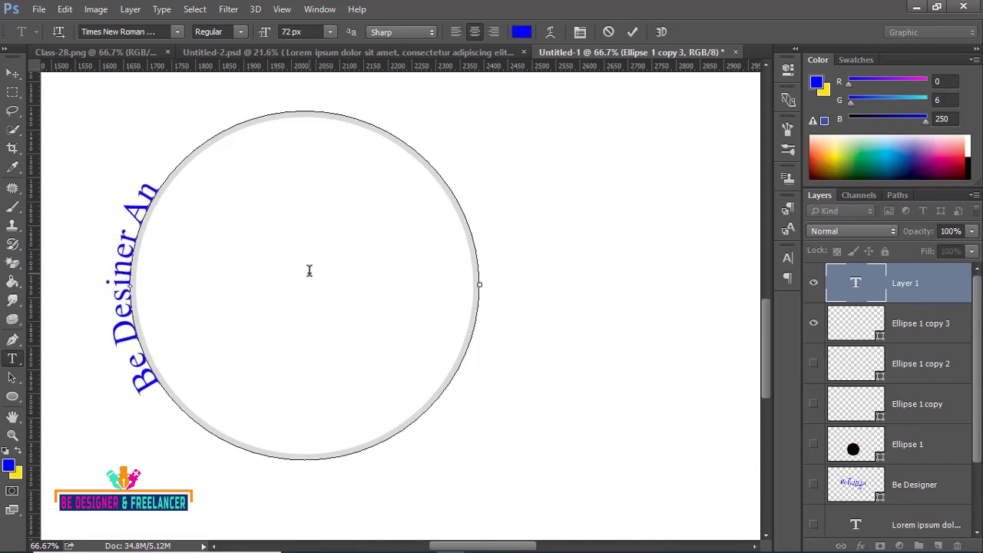
text(d Fre)
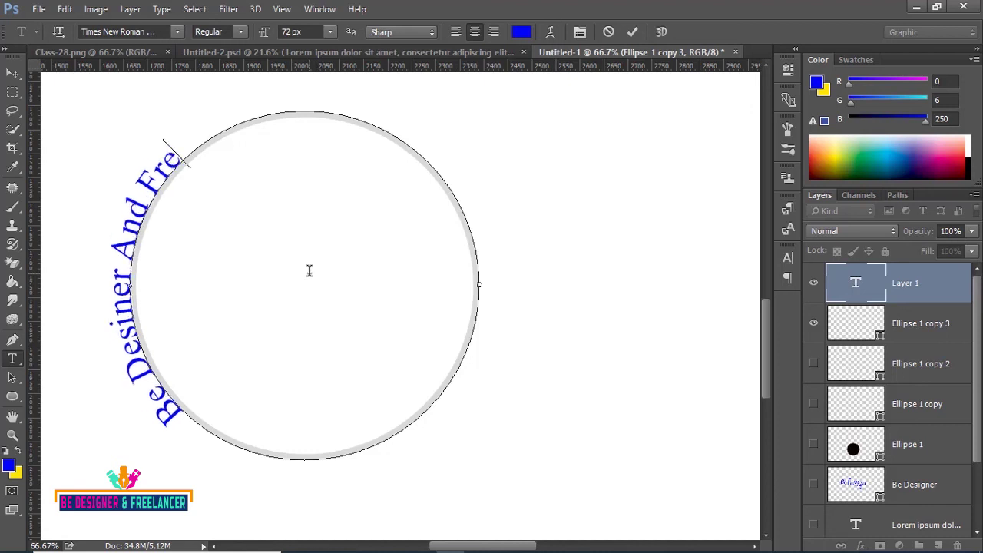
text(elance)
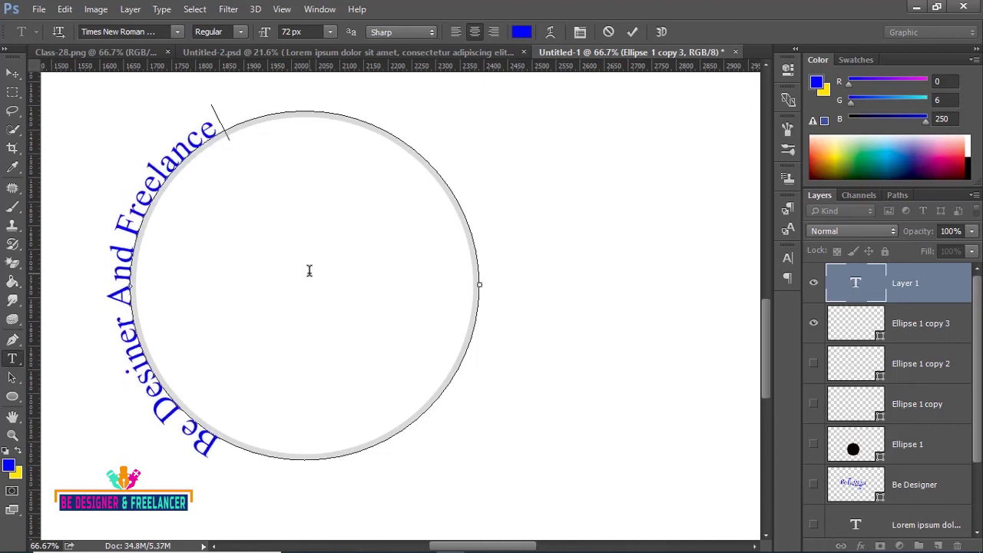
text(r)
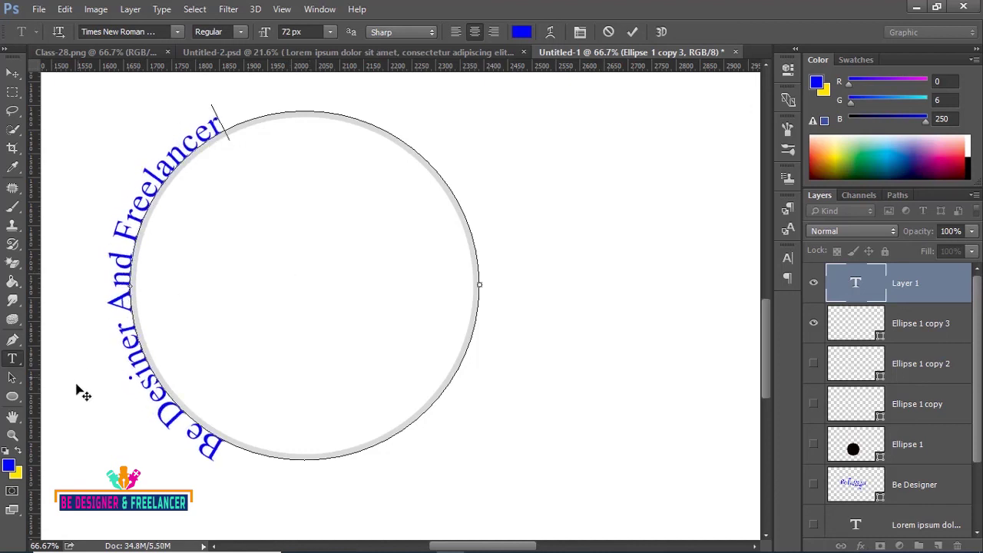
Drag the type path's start, end and midpoint markers to centre the text over the ring's top
click(17, 380)
click(87, 376)
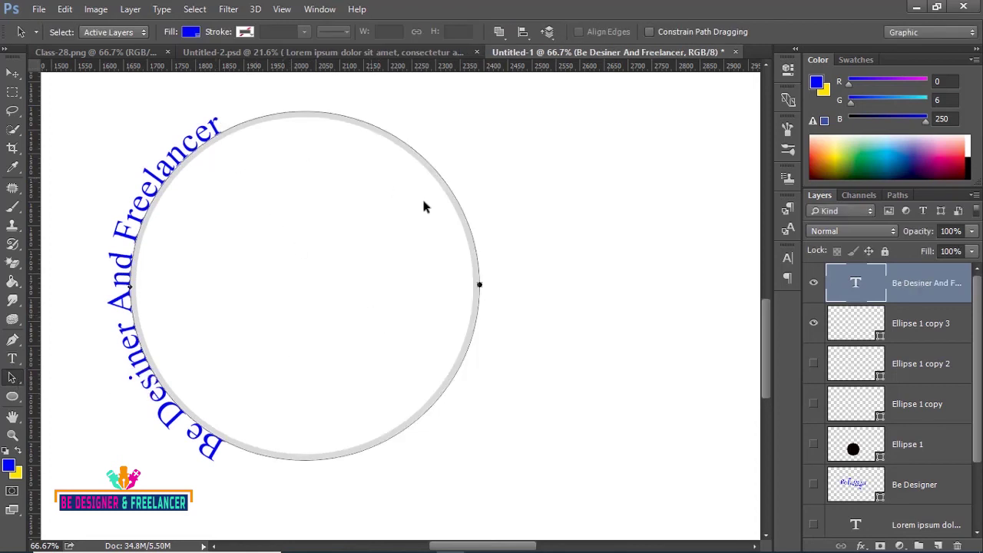
click(476, 324)
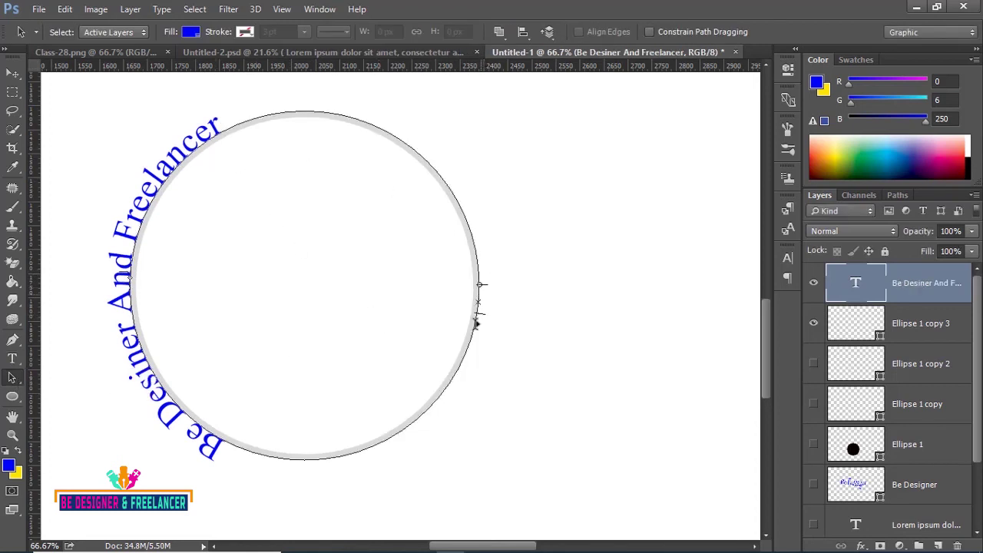
drag(477, 323, 302, 459)
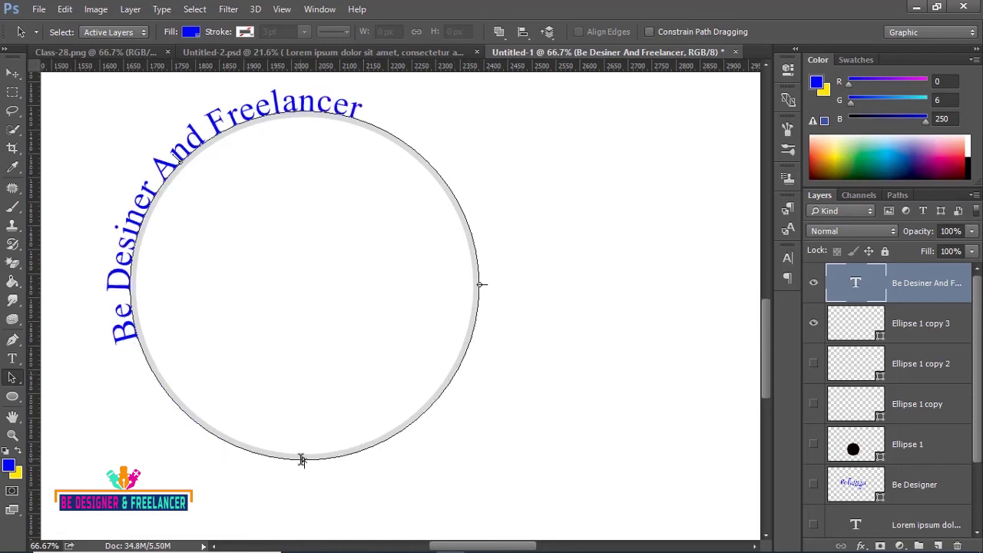
drag(479, 287, 465, 216)
drag(305, 464, 113, 304)
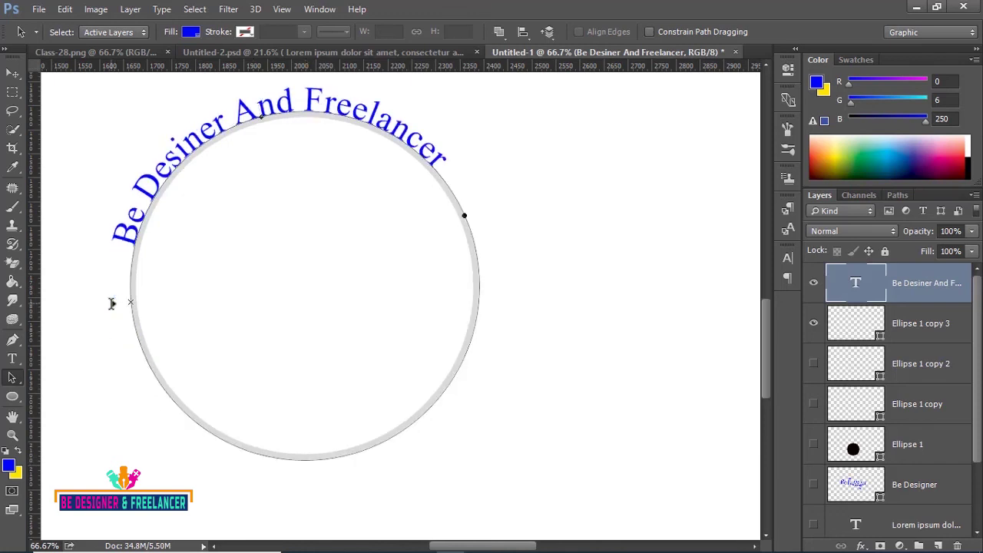
drag(132, 301, 132, 242)
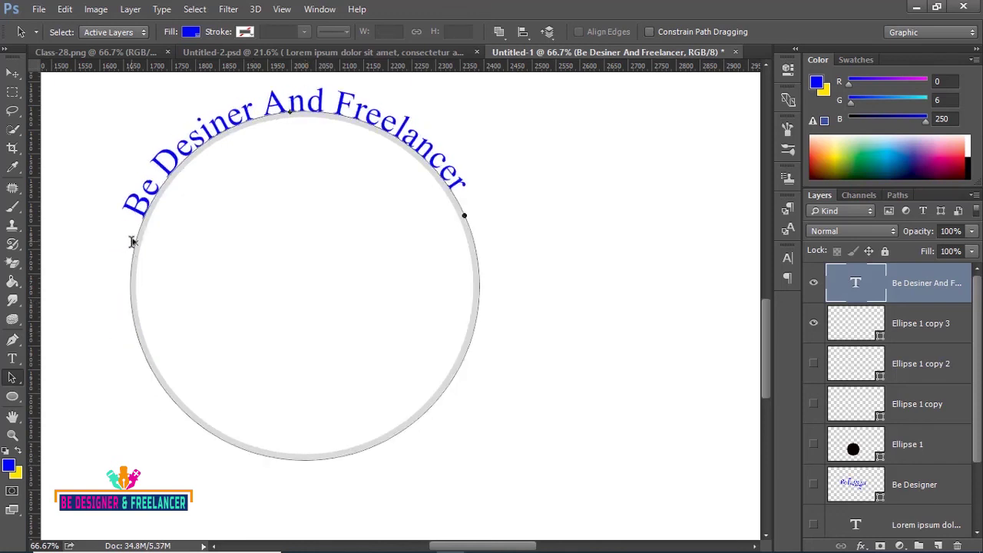
click(291, 113)
drag(291, 114, 305, 114)
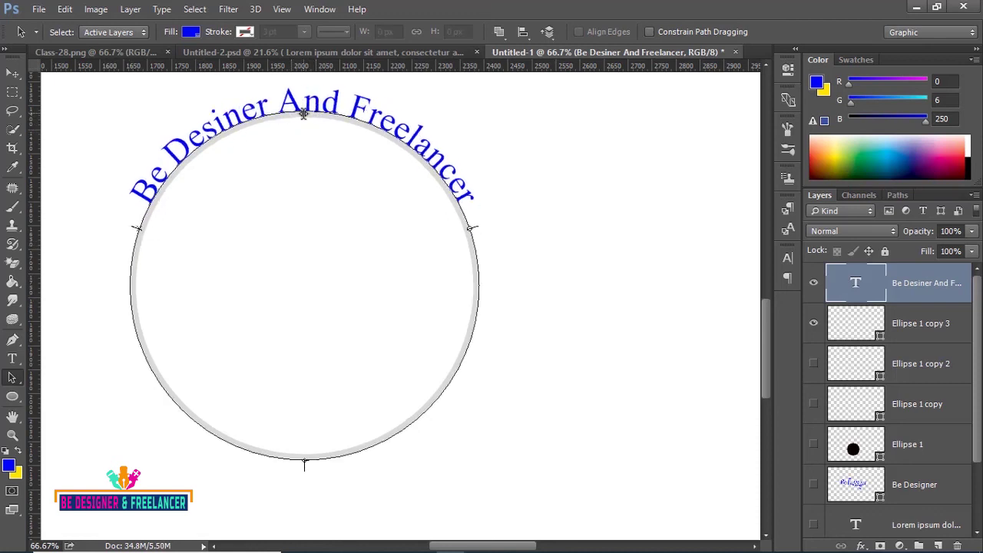
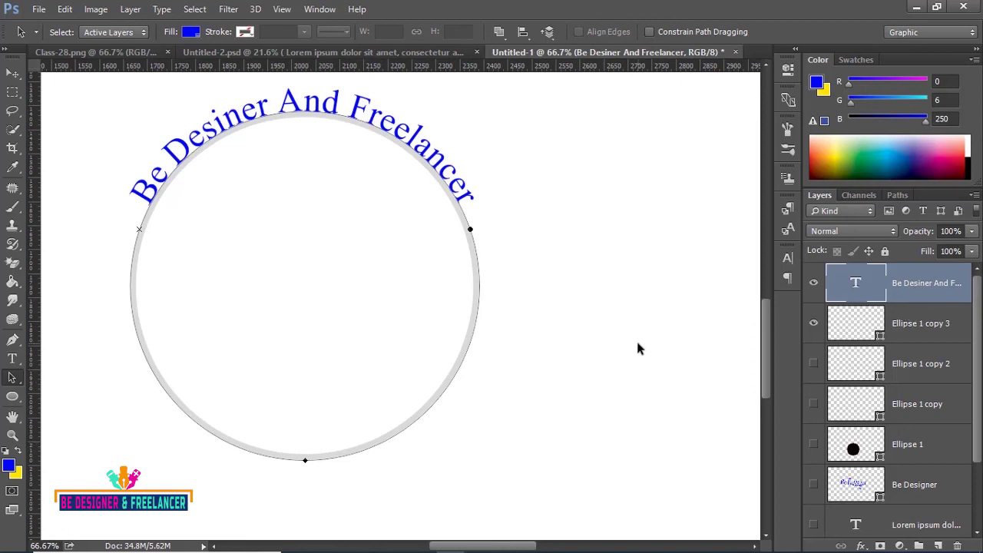
Duplicate the Be Desiner And Freelancer path text and slide the copy around to the circle's bottom
key(ctrl+j)
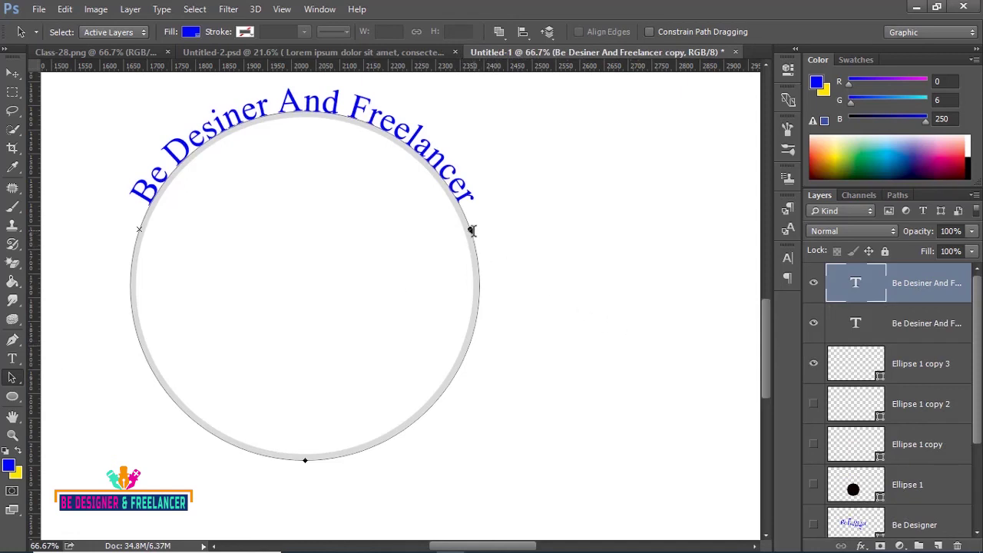
click(472, 232)
drag(472, 234, 318, 426)
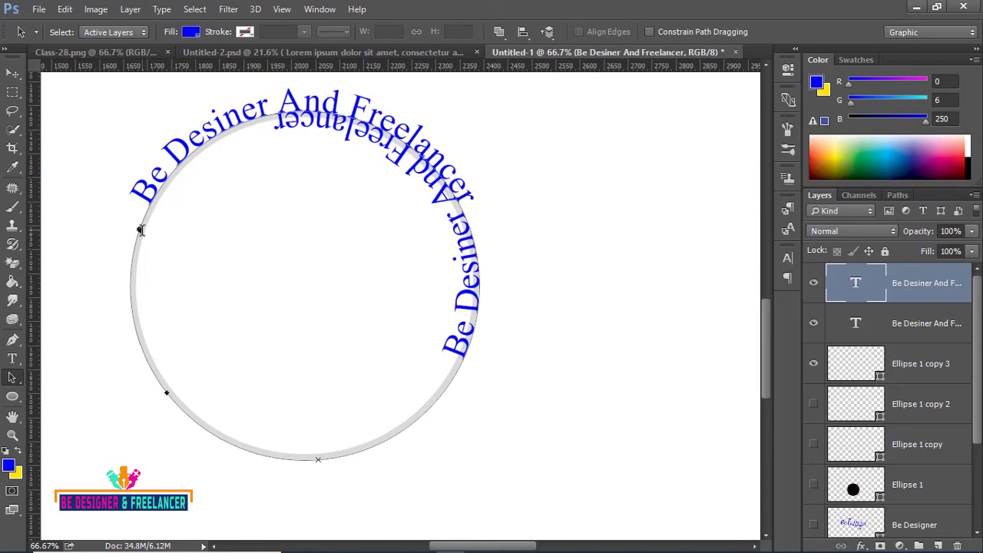
drag(139, 230, 240, 138)
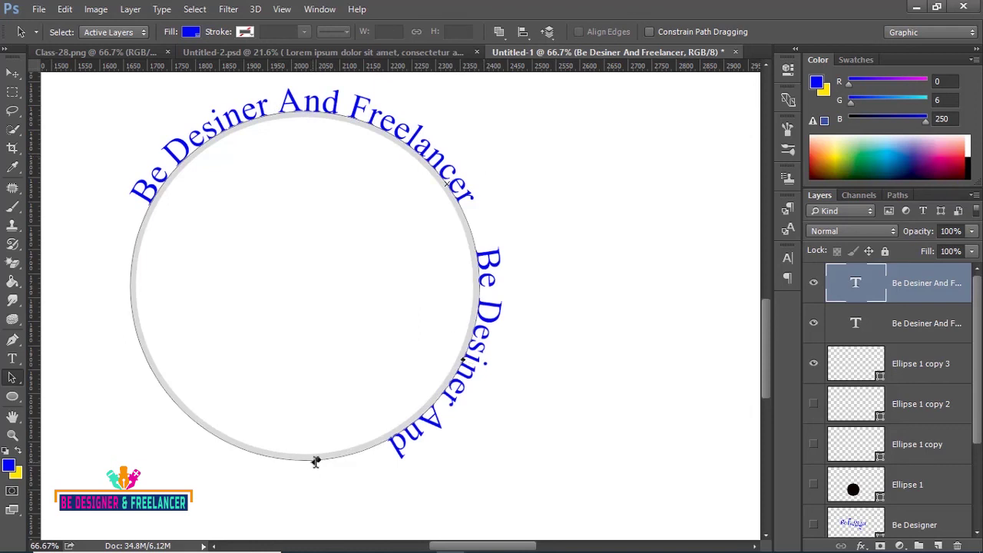
mouse_move(318, 459)
mouse_down()
mouse_move(235, 445)
mouse_move(170, 394)
mouse_move(126, 283)
mouse_move(132, 241)
mouse_up()
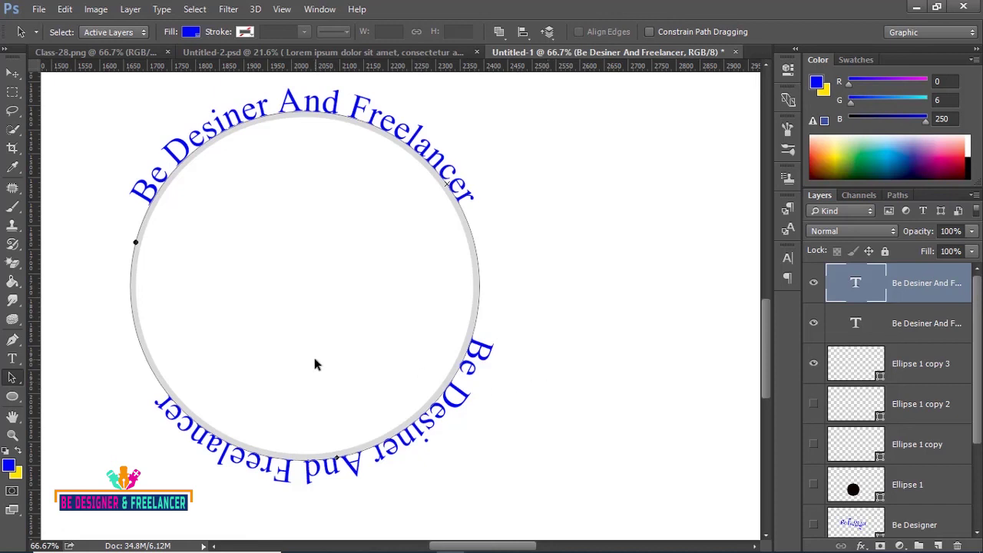
Replace the lower arc copy's wording with 'ESTD 2020'
click(13, 358)
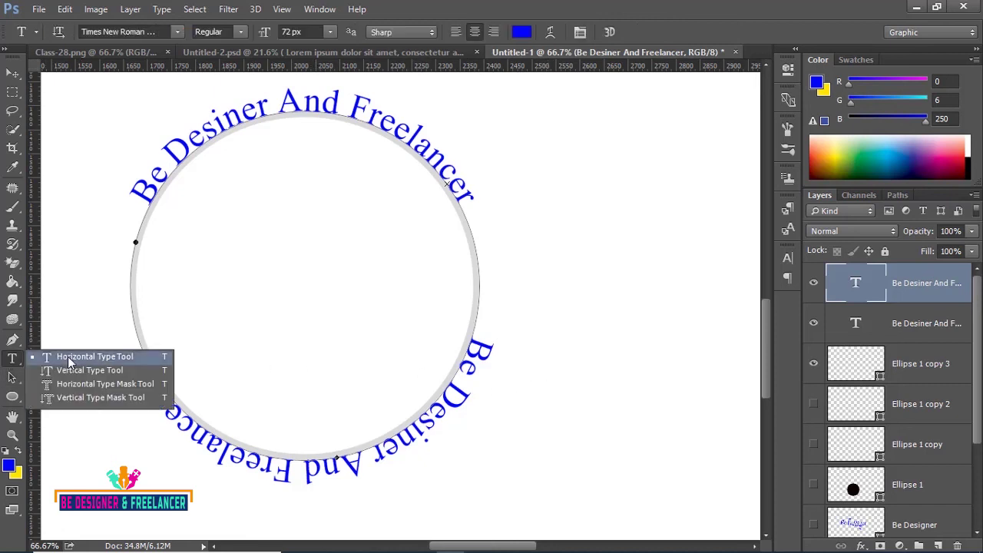
click(68, 356)
mouse_move(208, 405)
mouse_down()
mouse_move(502, 352)
mouse_move(110, 393)
mouse_up()
click(502, 352)
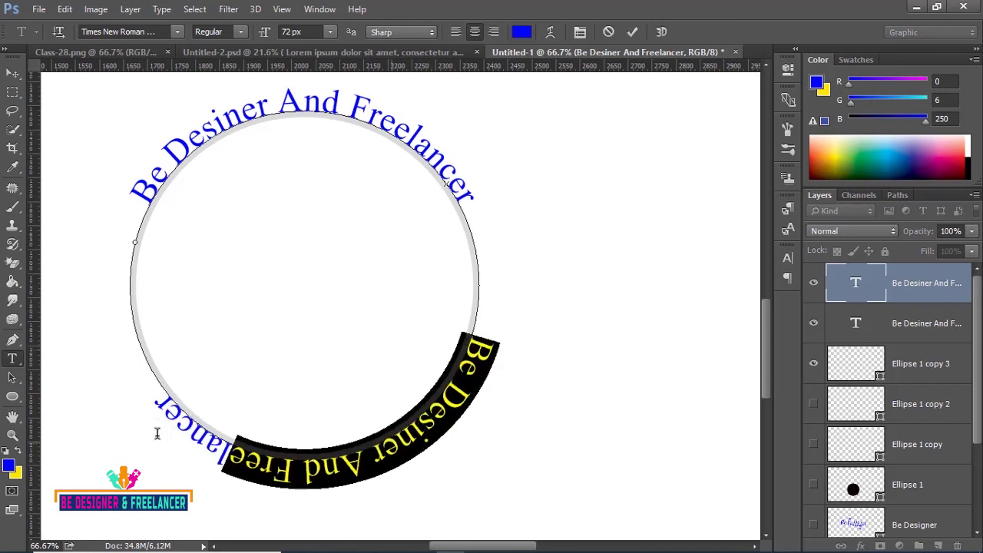
text(S)
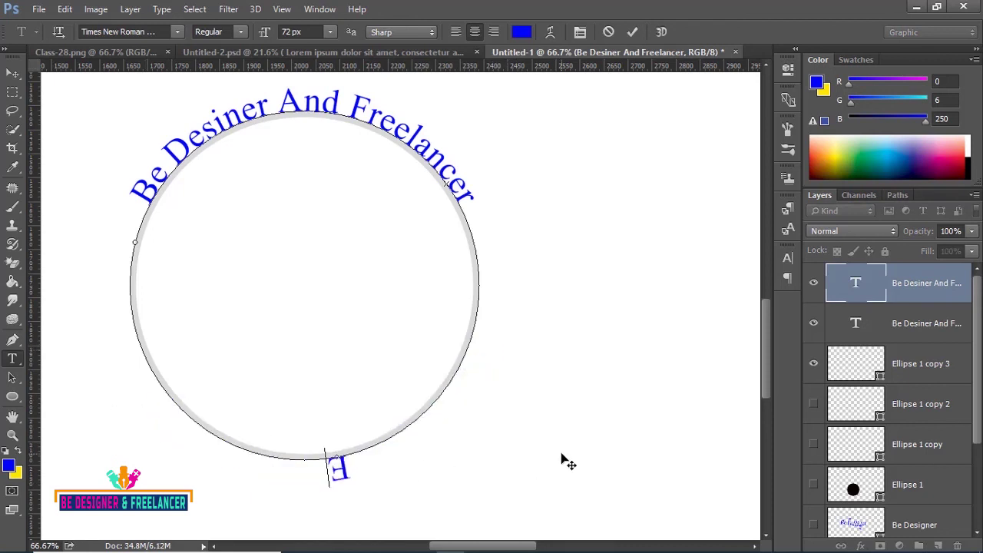
text(E)
text(TD)
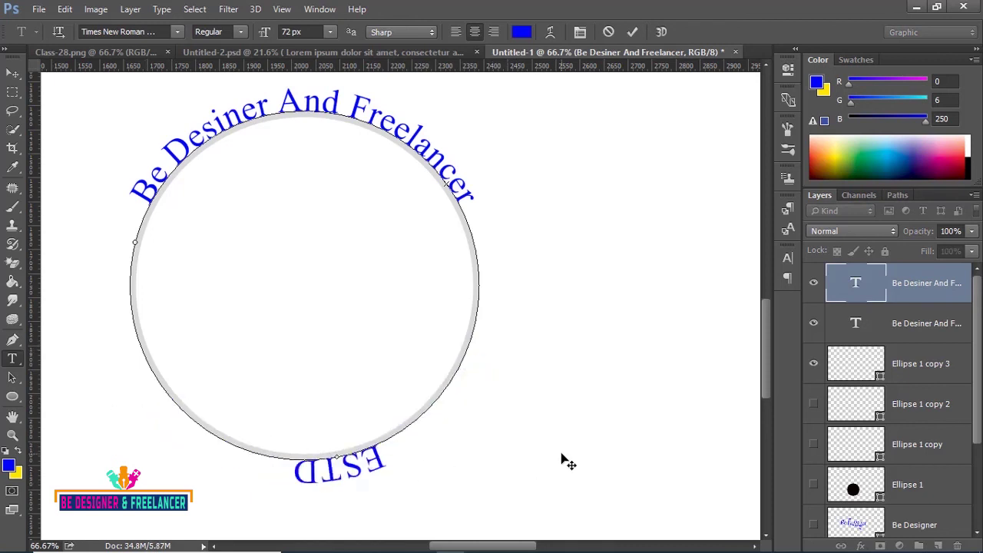
text( 20)
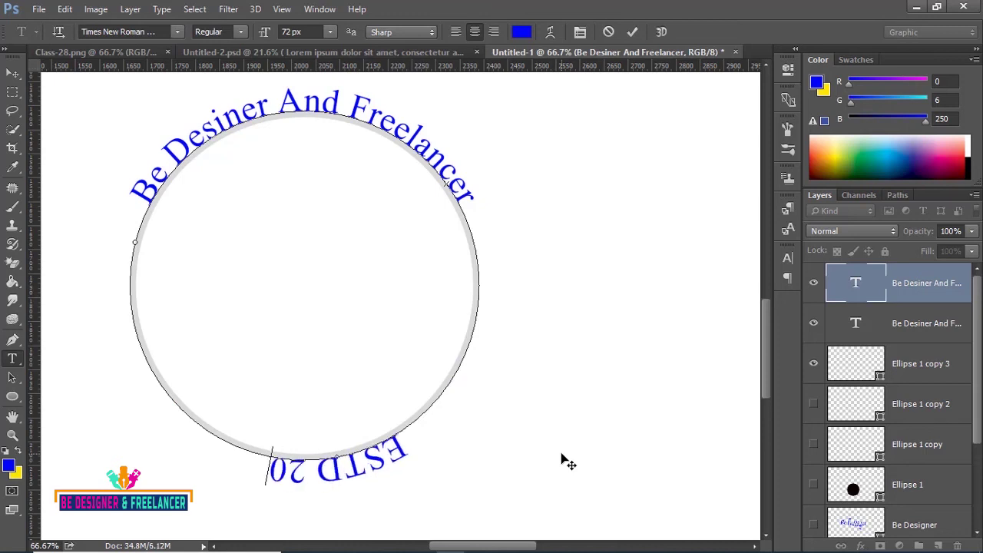
text(20)
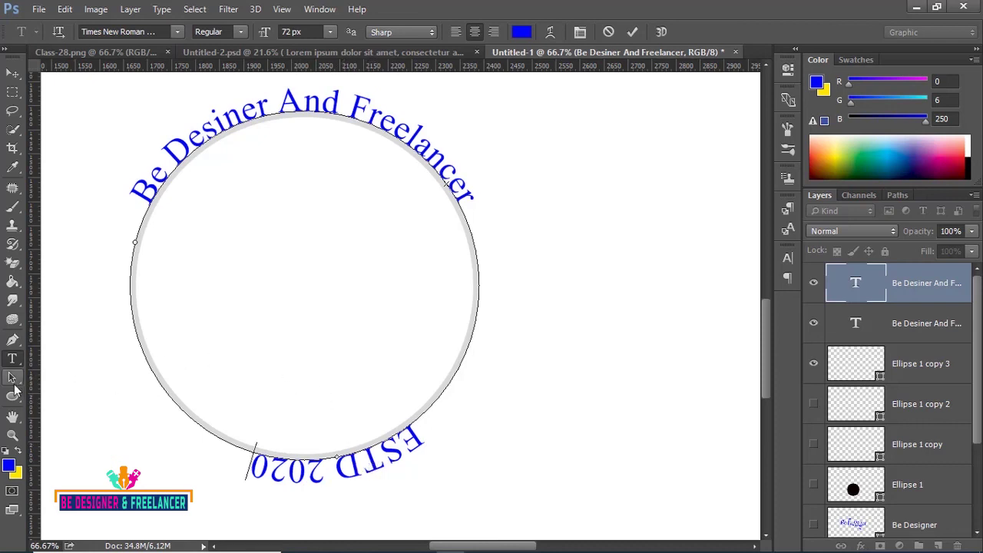
drag(12, 377, 40, 378)
Flip ESTD 2020 upright inside the circle's bottom and hide the Ellipse 1 copy 3 guide circle
click(42, 377)
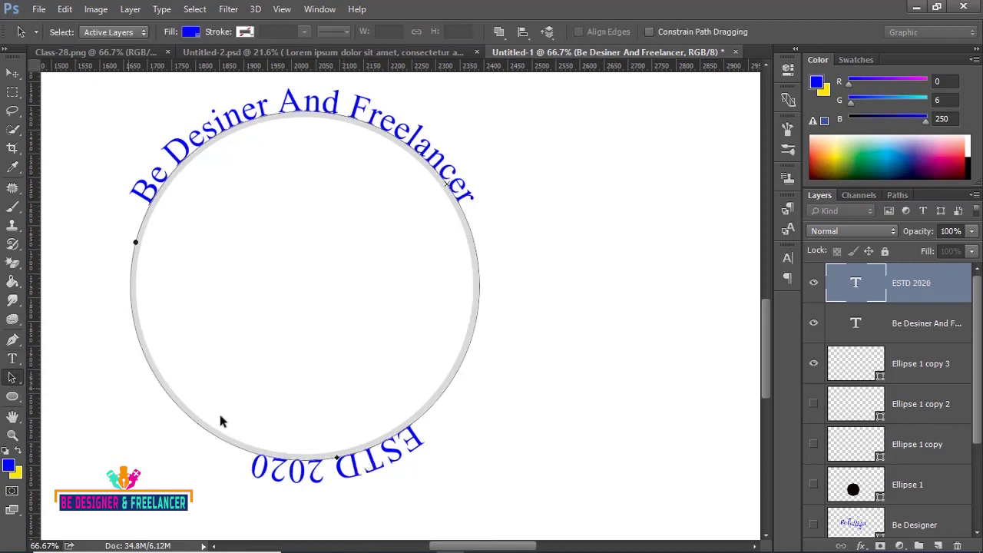
click(337, 464)
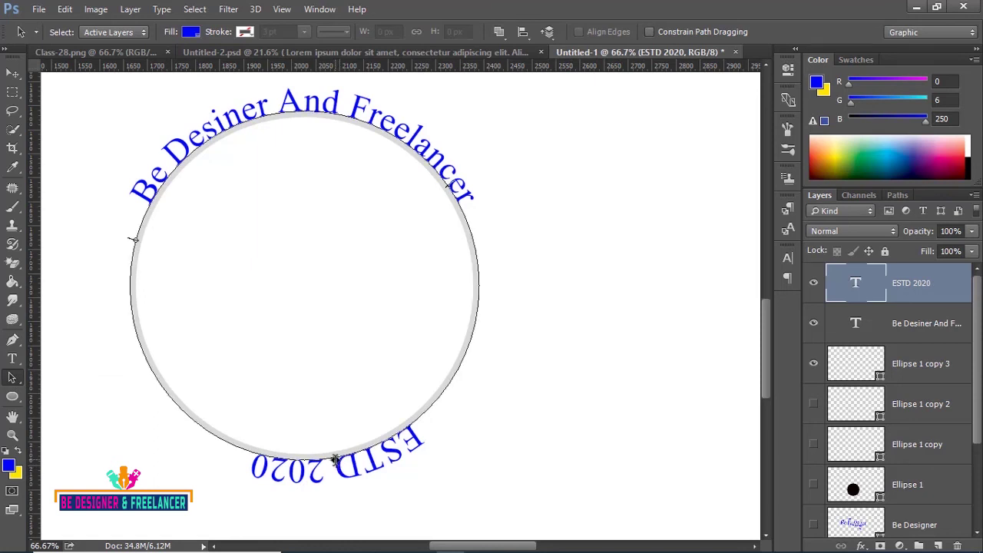
mouse_move(335, 460)
mouse_down()
mouse_move(331, 412)
mouse_move(302, 420)
mouse_up()
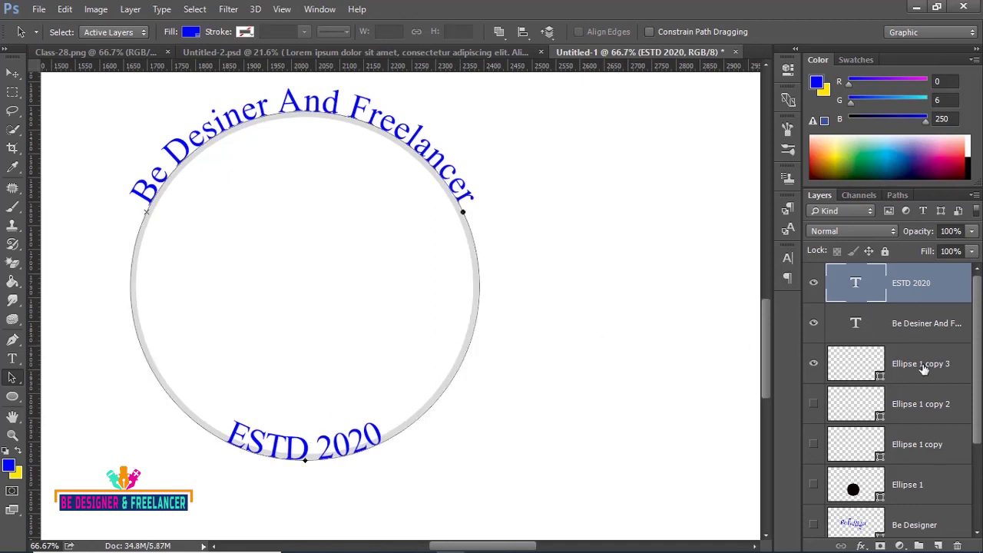
click(882, 372)
click(818, 367)
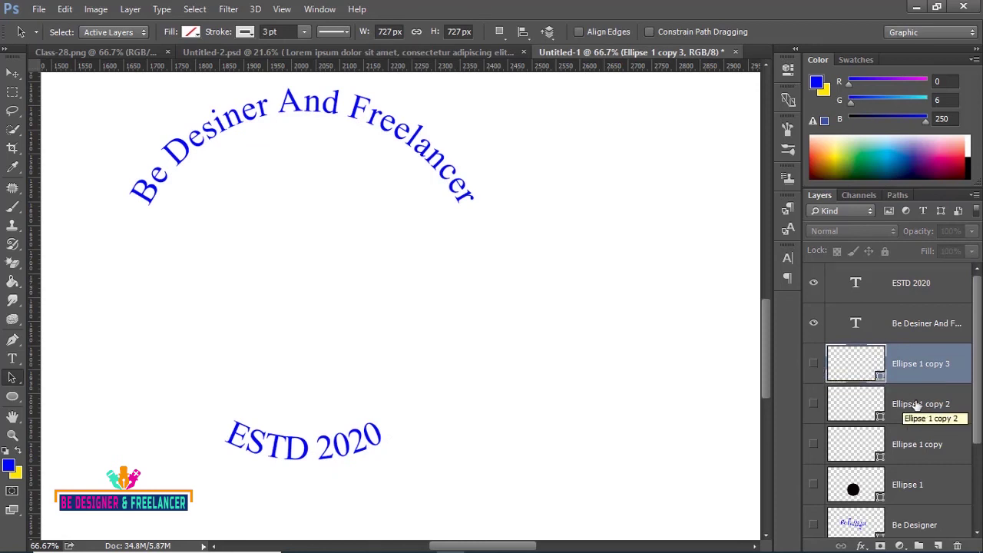
Turn on Ellipse 1 copy 2, Ellipse 1 copy and Ellipse 1 to reveal the rings and black disc
scroll(884, 380, down, 2)
click(814, 322)
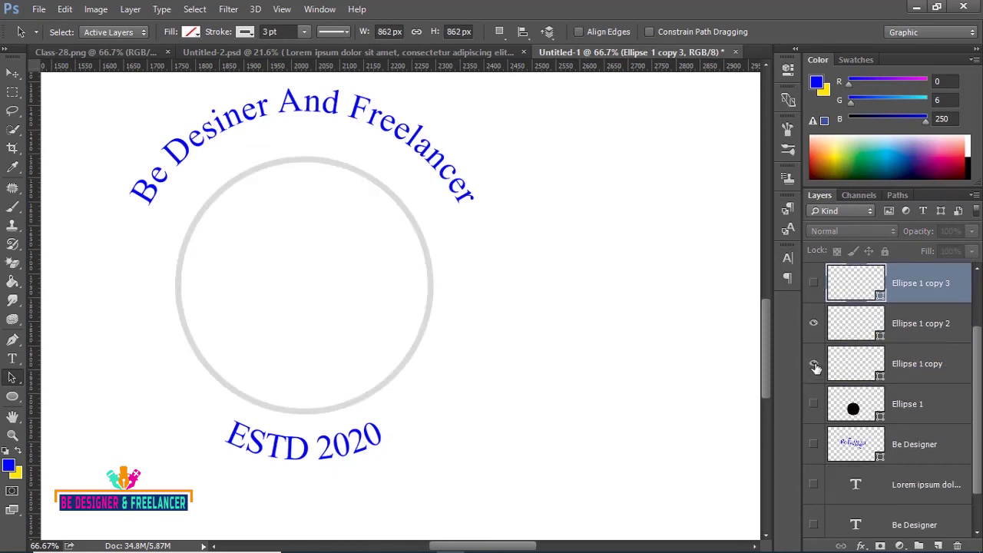
click(814, 363)
click(813, 405)
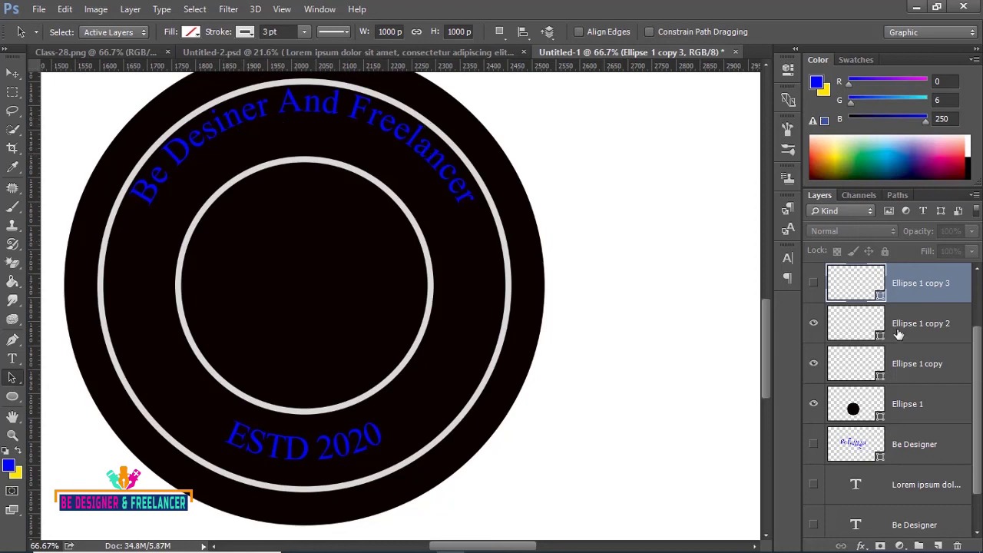
scroll(910, 329, up, 2)
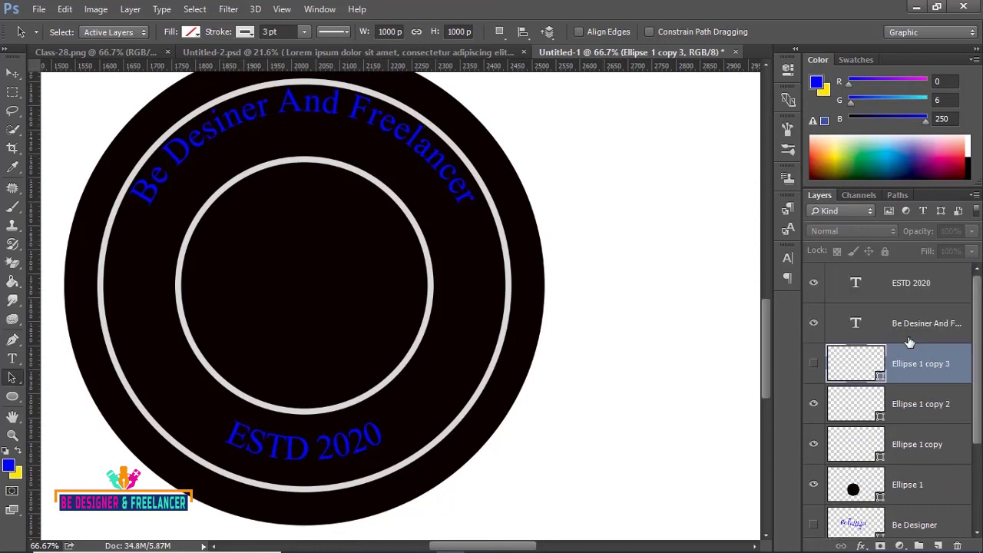
click(919, 329)
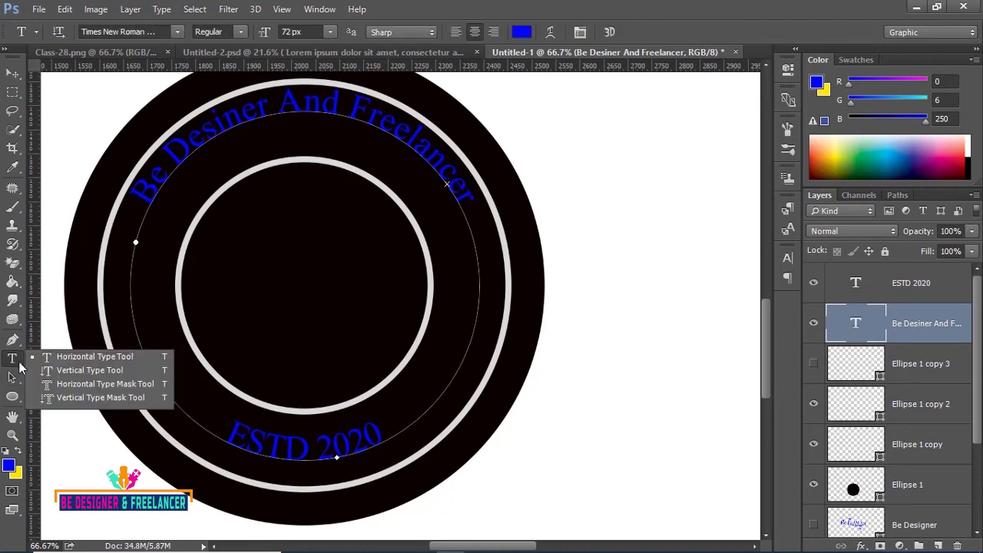
Give the Be Desiner And Freelancer arc text a -36 px baseline shift
drag(12, 358, 77, 355)
drag(149, 197, 461, 199)
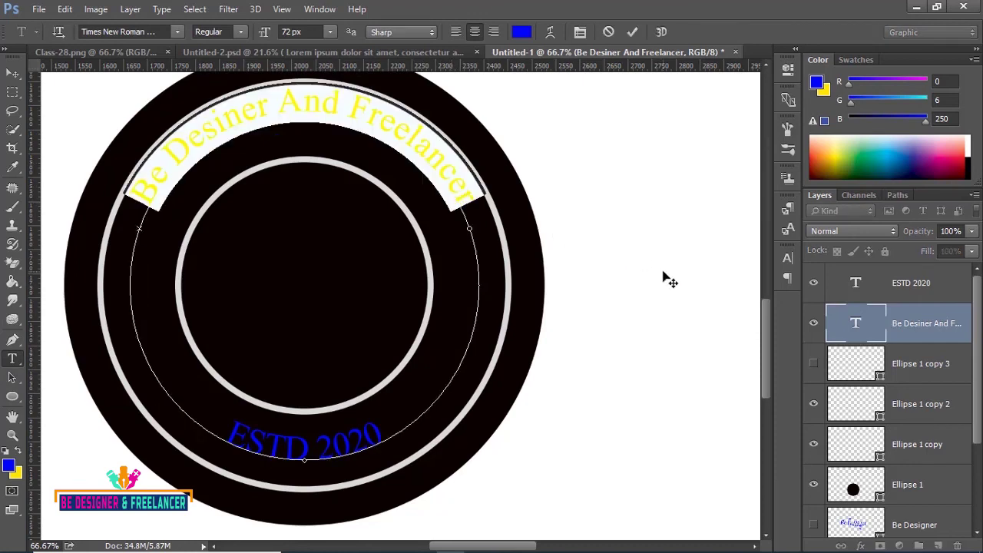
click(786, 260)
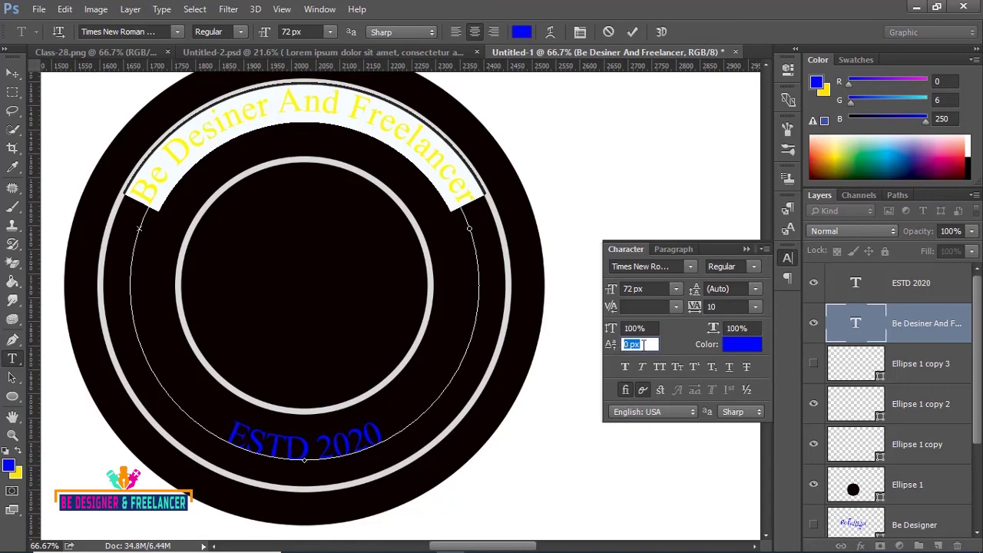
drag(614, 352, 587, 353)
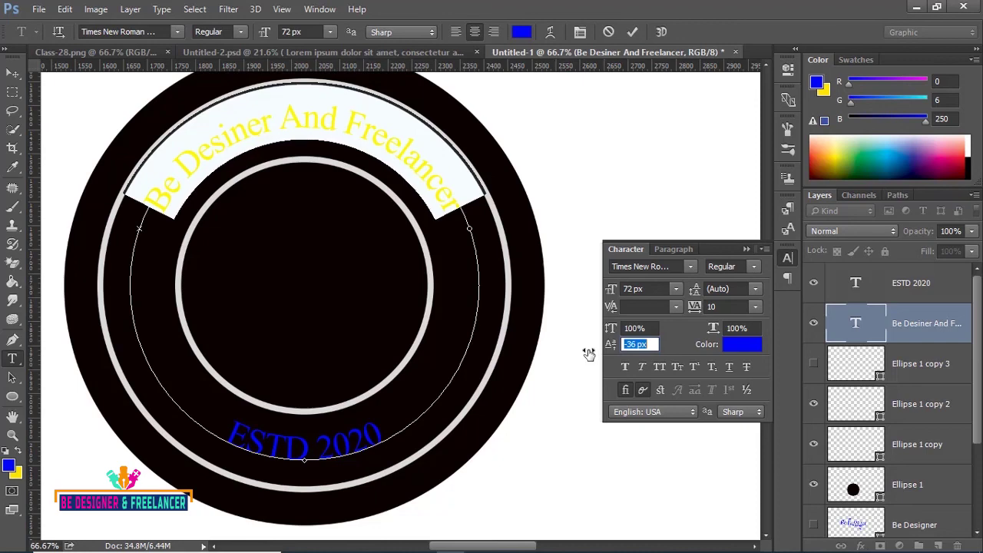
click(12, 73)
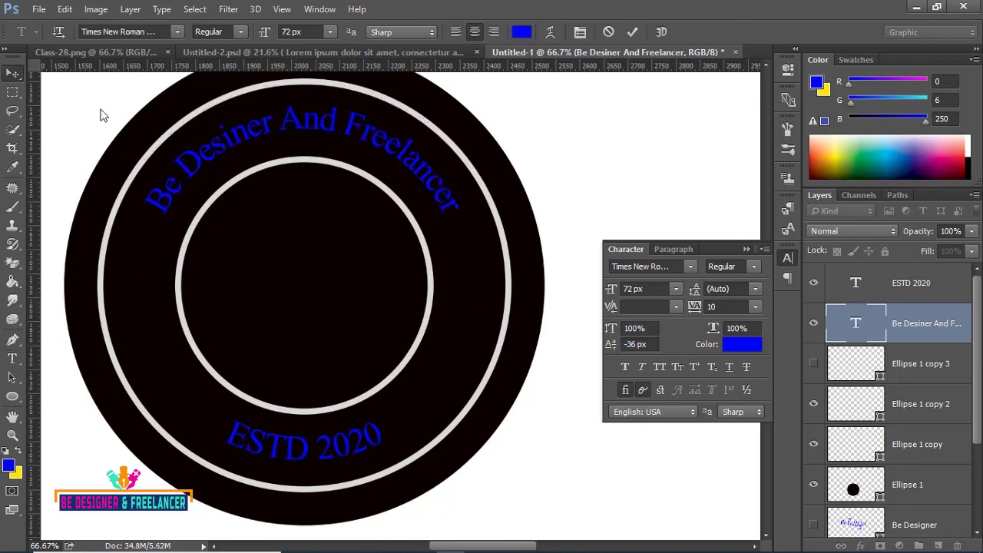
click(912, 286)
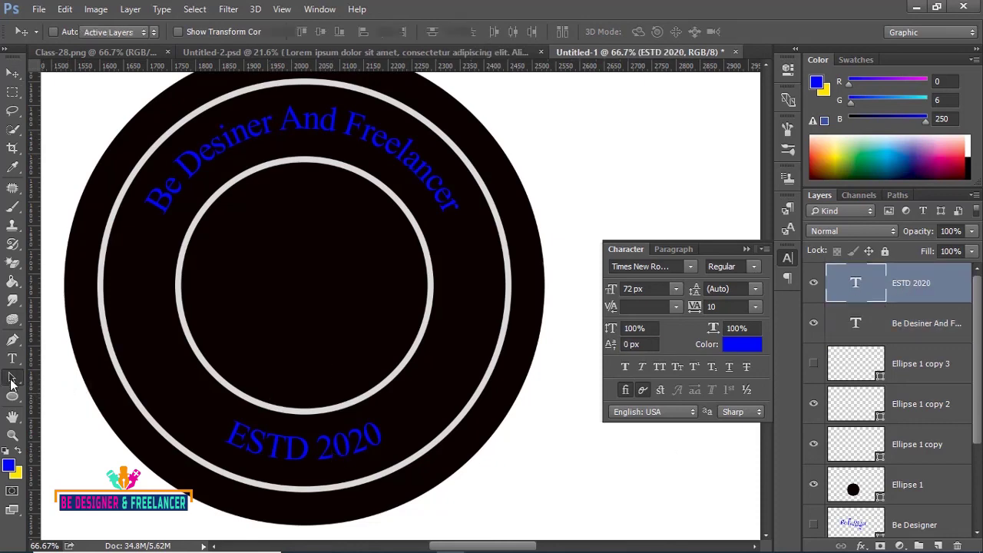
Nudge ESTD 2020 to centre it at the bottom, then select all the top arc text
click(13, 377)
click(93, 377)
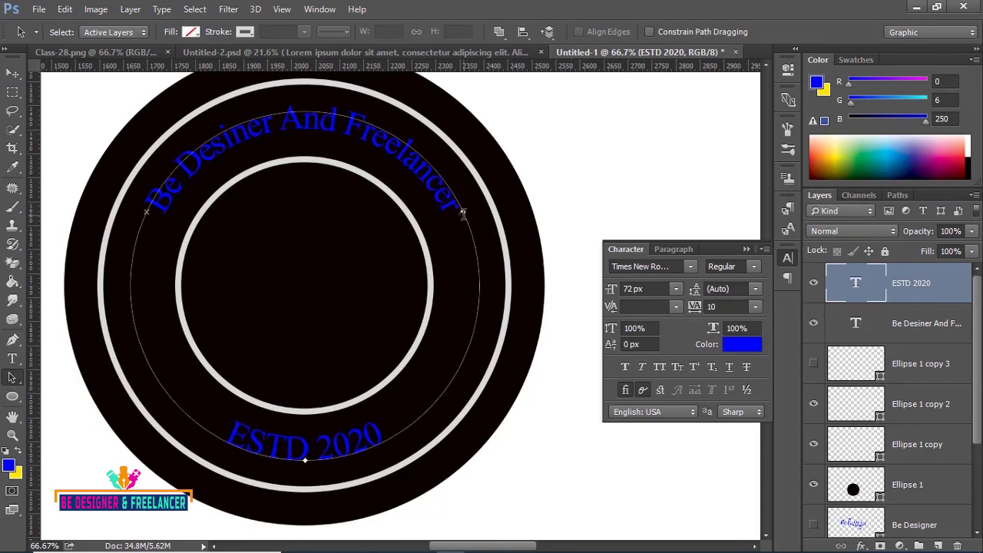
drag(464, 213, 454, 189)
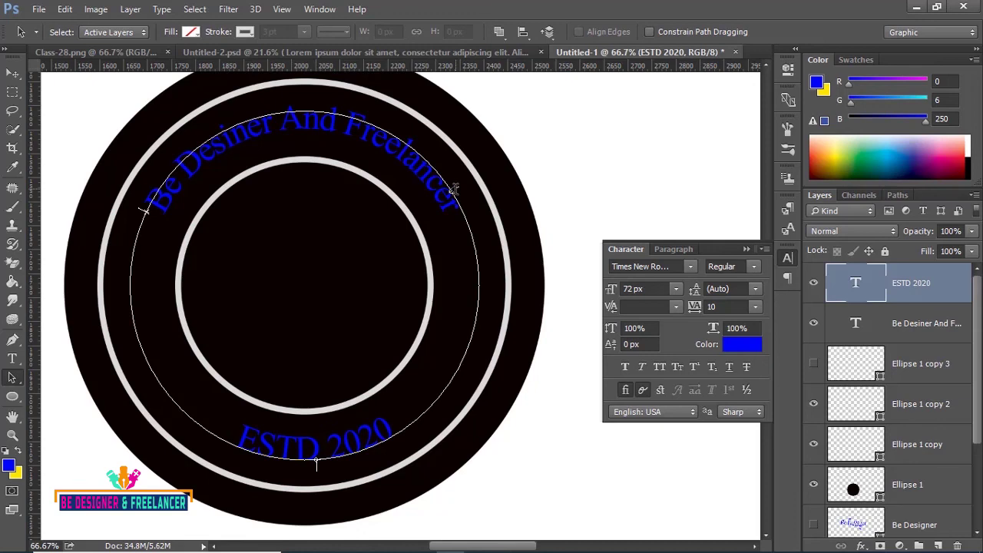
click(12, 73)
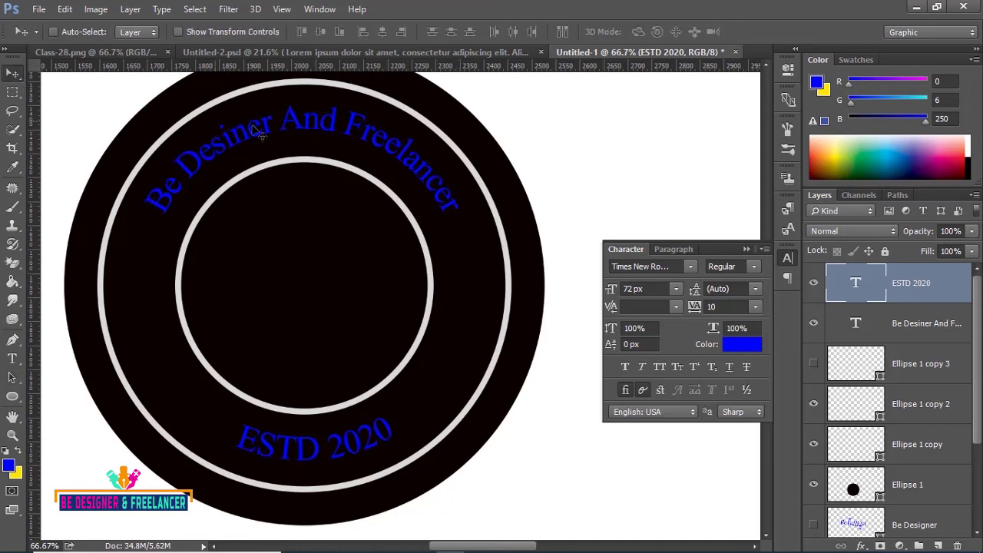
click(12, 358)
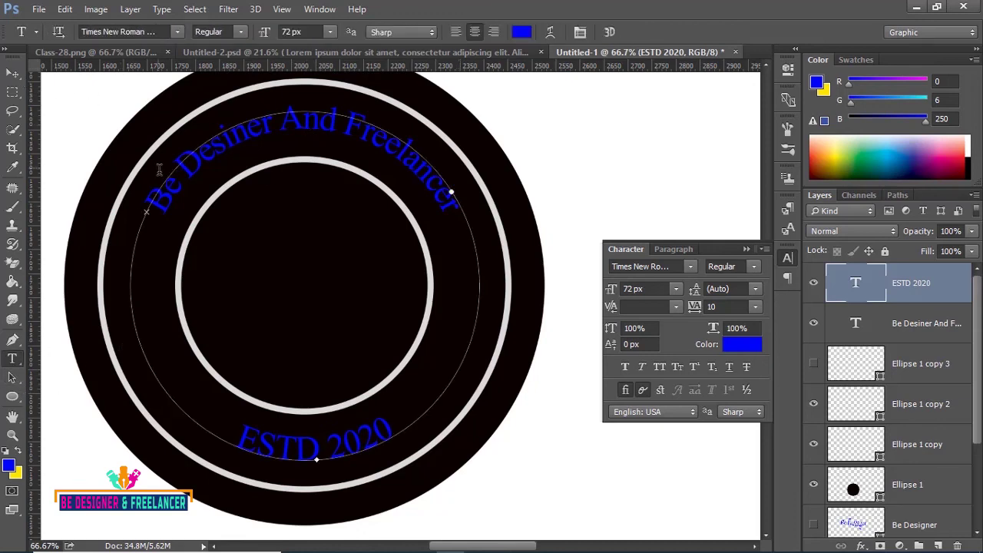
drag(154, 201, 469, 203)
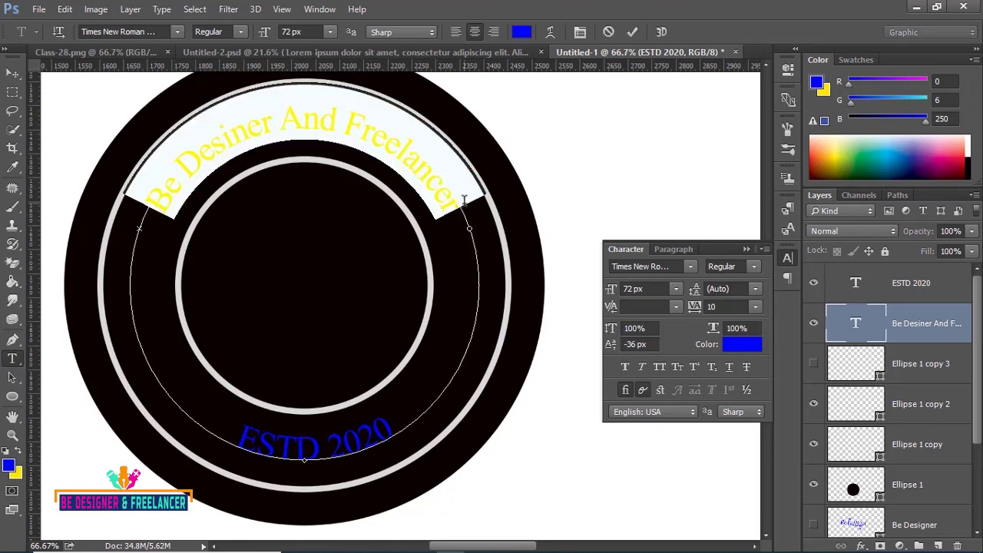
Recolour the Be Desiner And Freelancer arc text white
click(522, 35)
drag(72, 161, 23, 113)
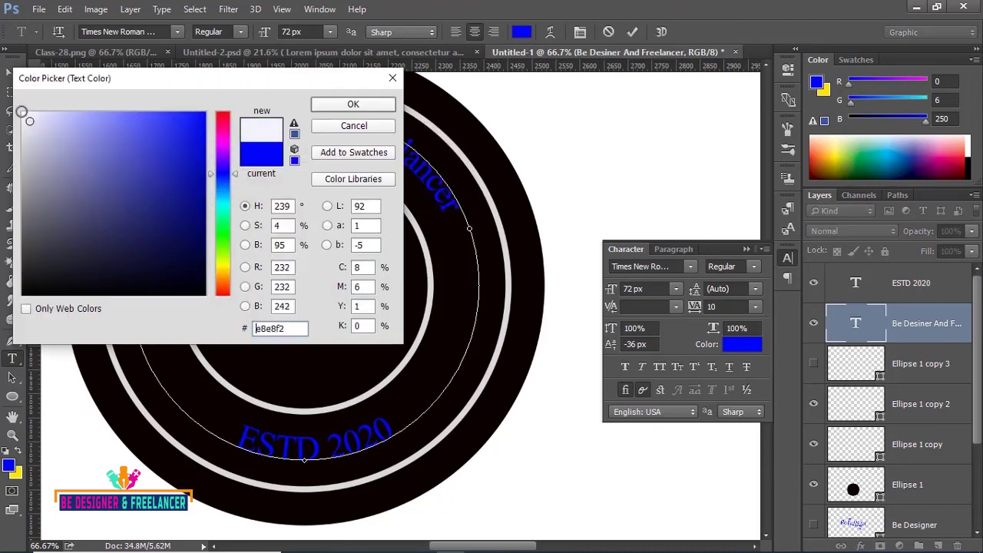
click(342, 105)
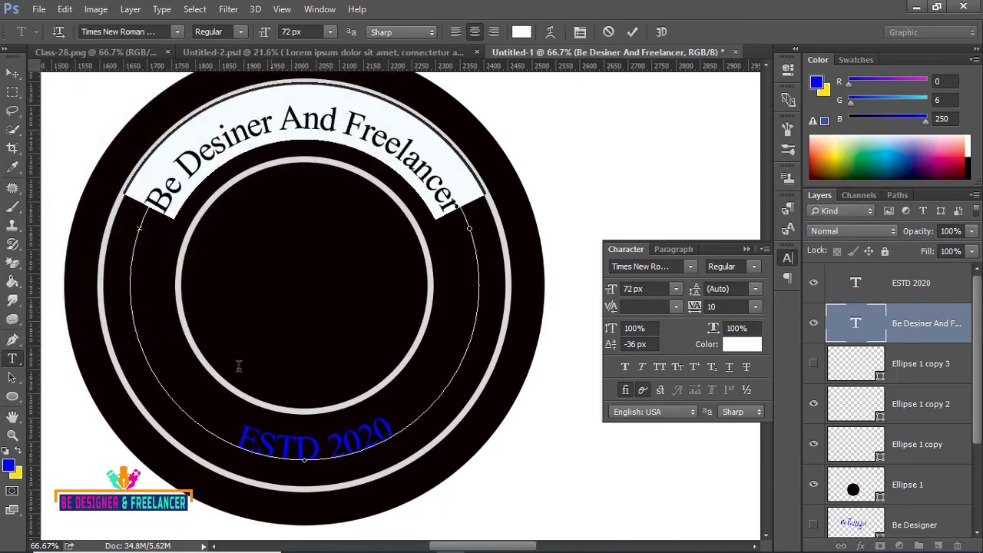
click(244, 434)
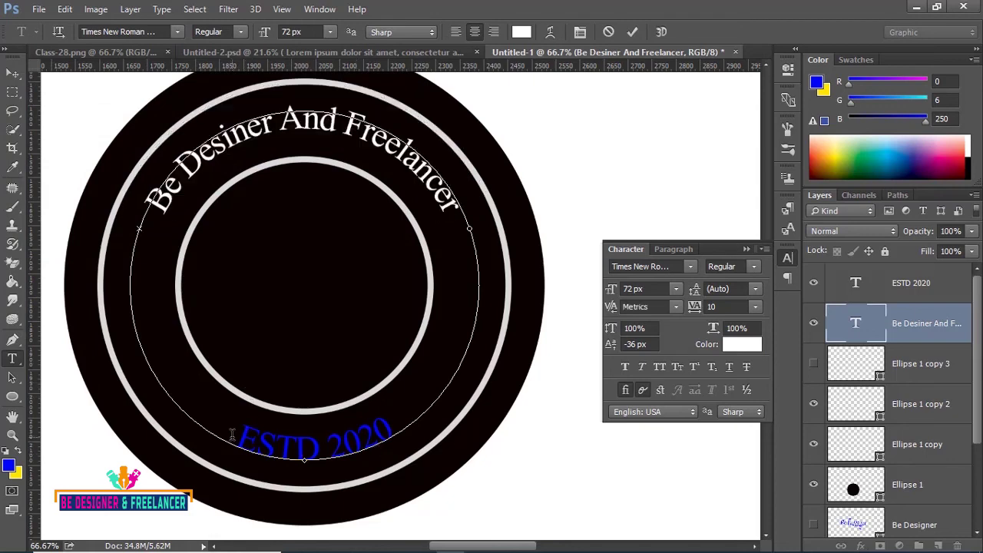
click(926, 284)
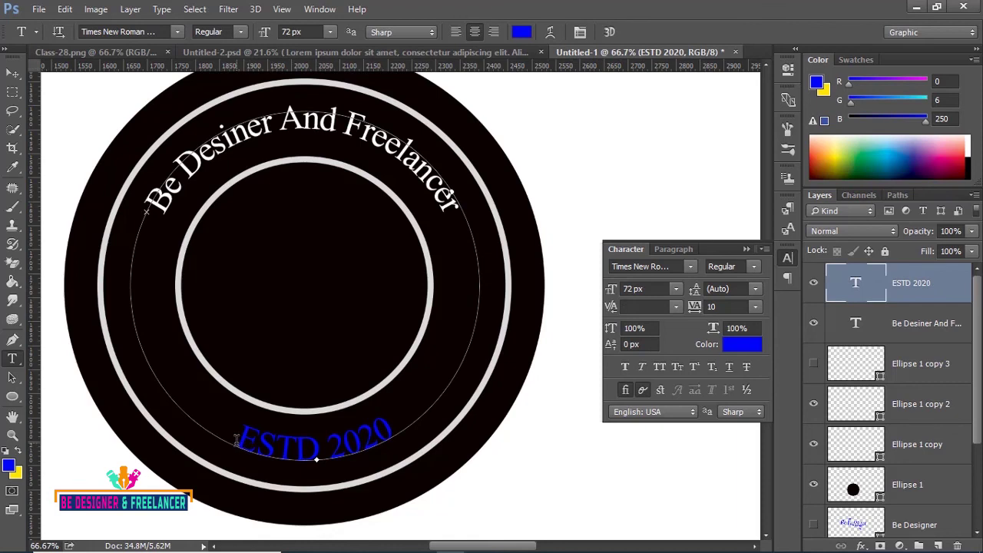
Set all of the ESTD 2020 text to white, ffffff
click(267, 441)
click(399, 435)
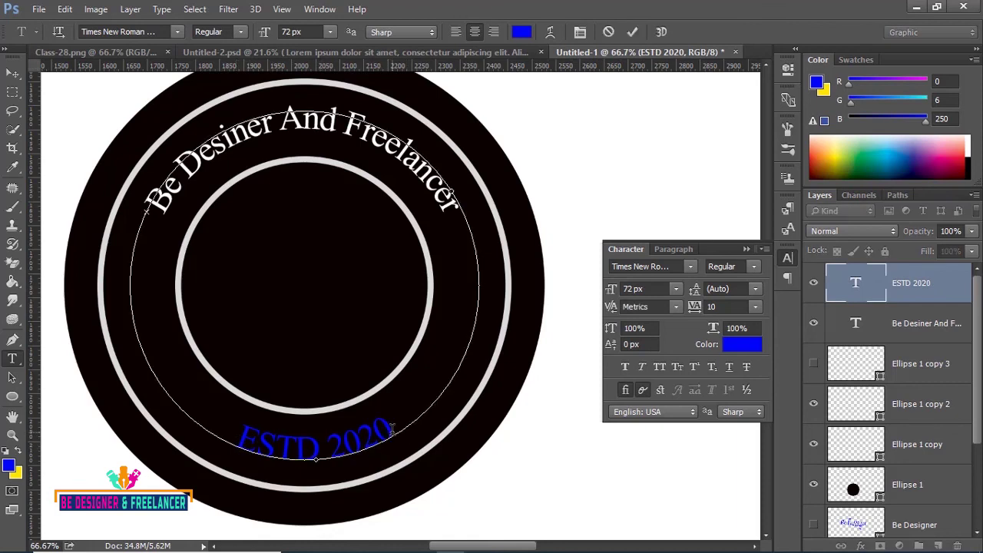
key(ctrl)
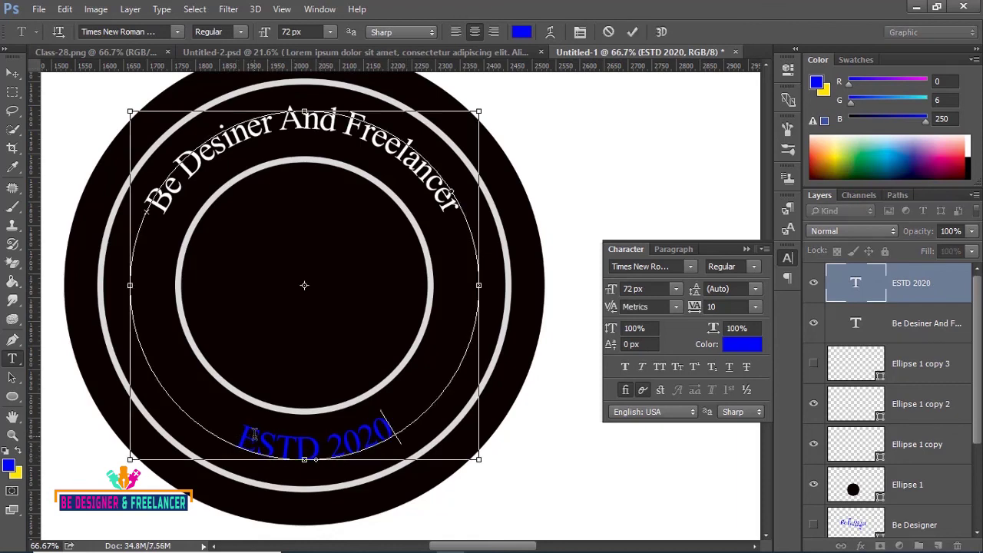
key(ctrl+a)
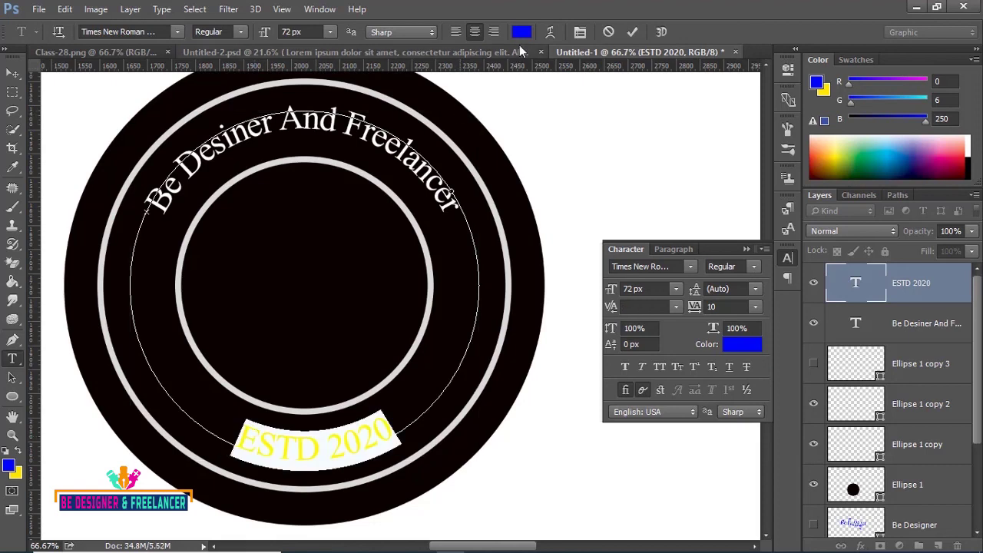
click(521, 32)
text(ffffff)
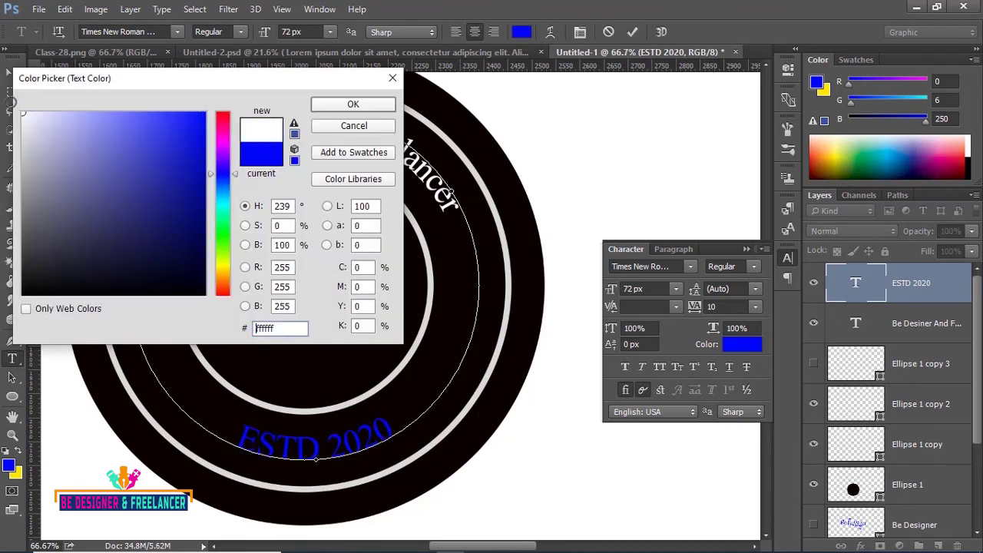
click(337, 102)
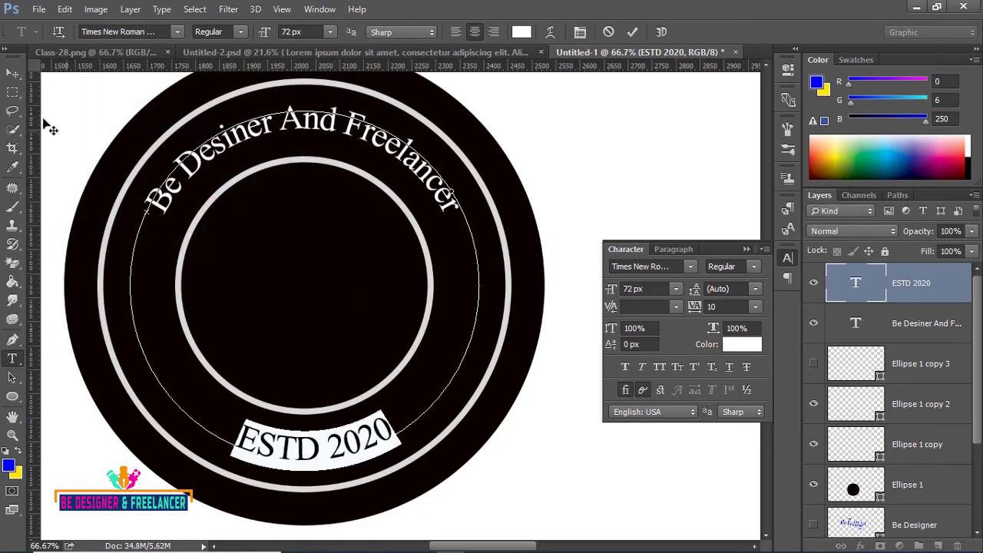
click(12, 72)
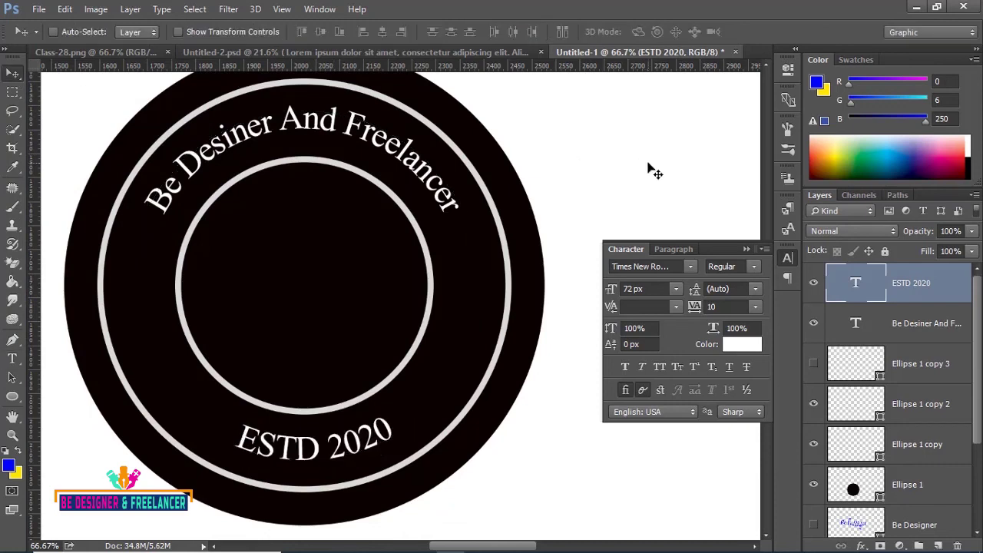
Scale the inner Ellipse 1 copy 2 ring up to about 109%
click(935, 410)
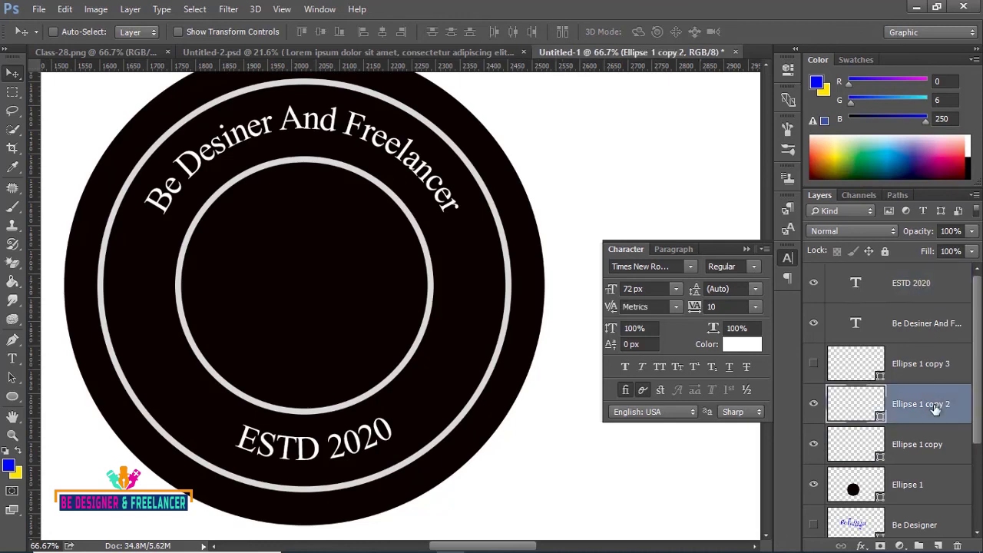
click(814, 405)
click(814, 407)
key(ctrl+t)
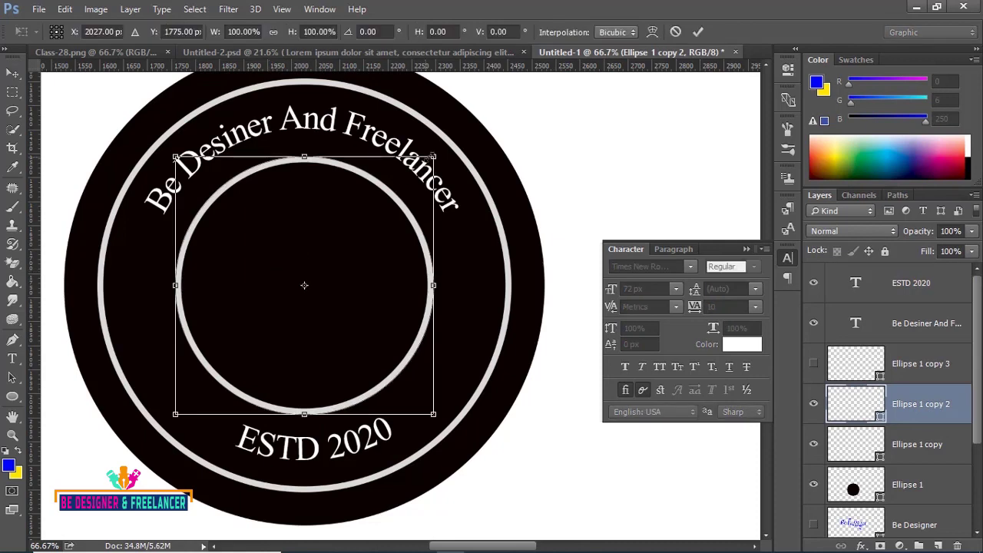
drag(433, 157, 446, 146)
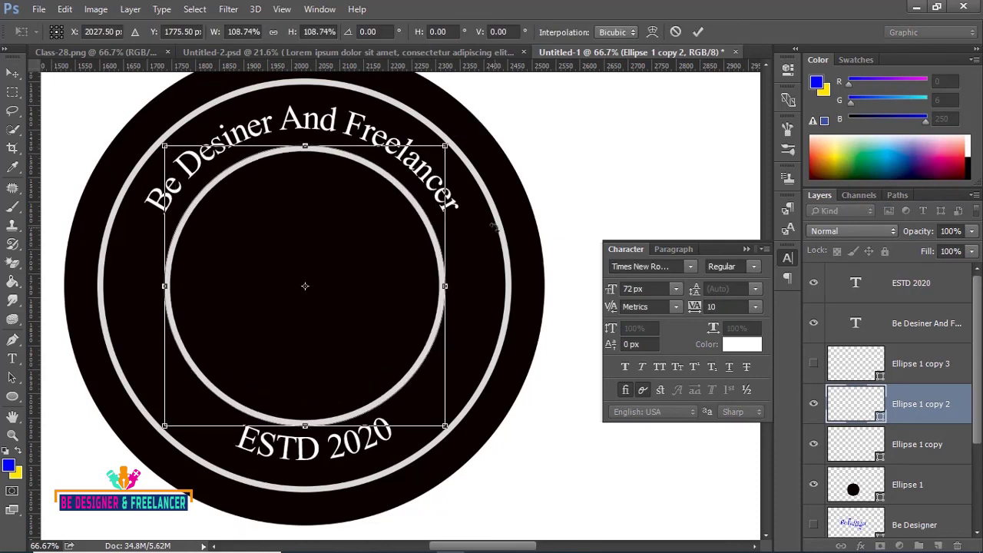
key(Return)
Scale the outer Ellipse 1 copy ring down to about 96% and close the Character panel
click(912, 447)
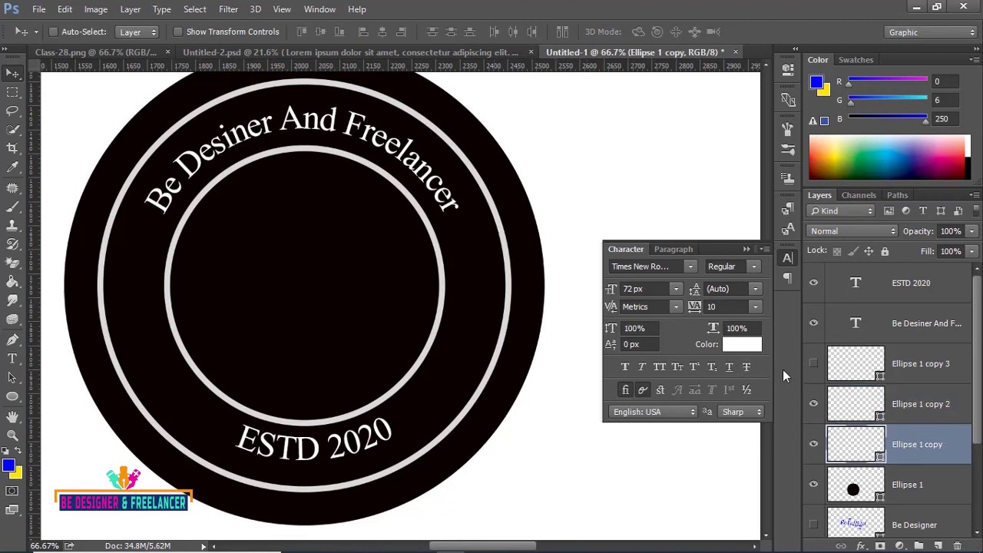
key(ctrl+t)
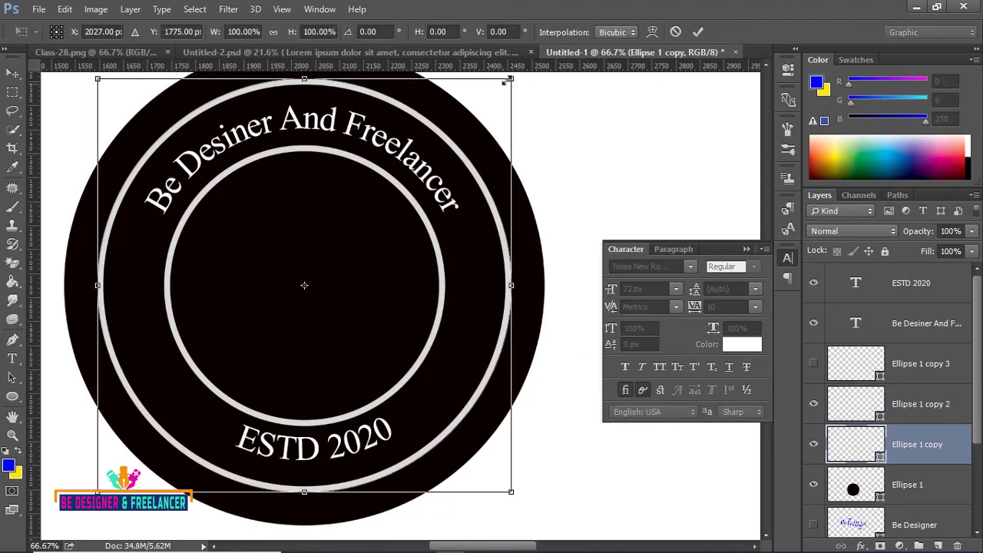
drag(511, 79, 504, 87)
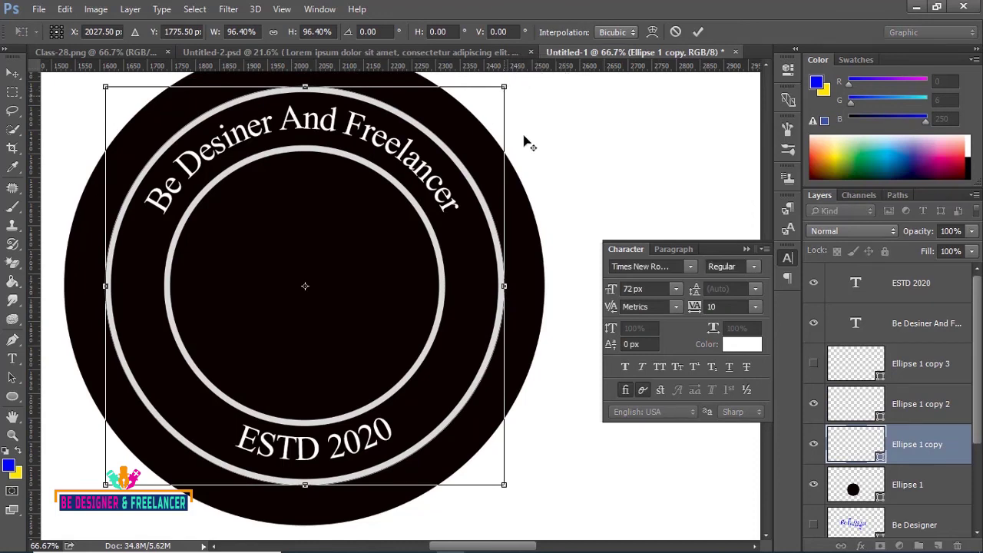
click(12, 73)
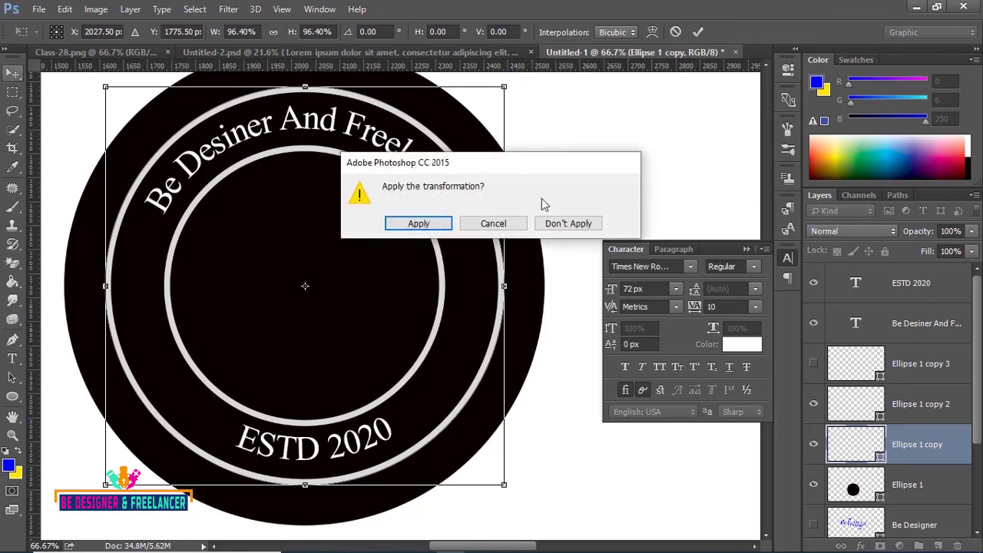
click(386, 223)
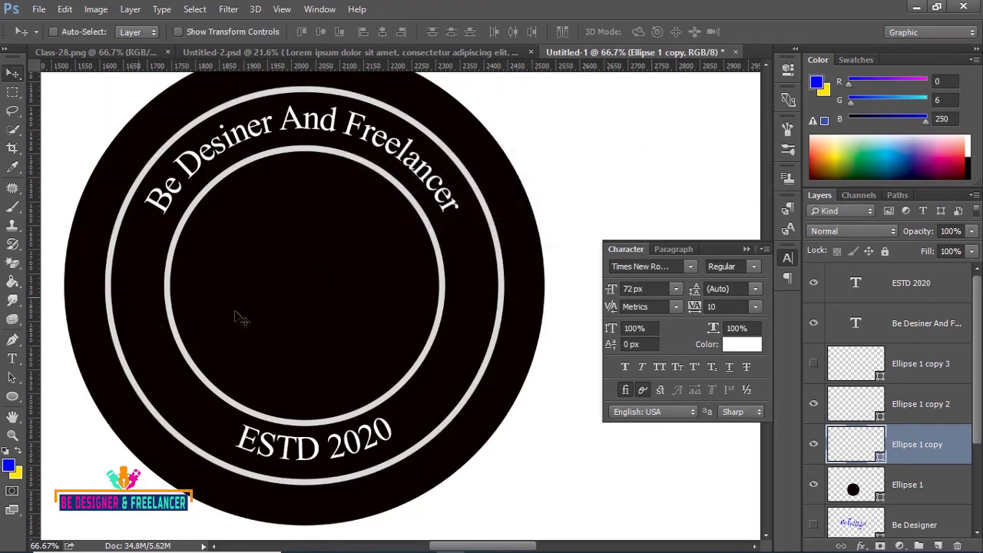
click(746, 250)
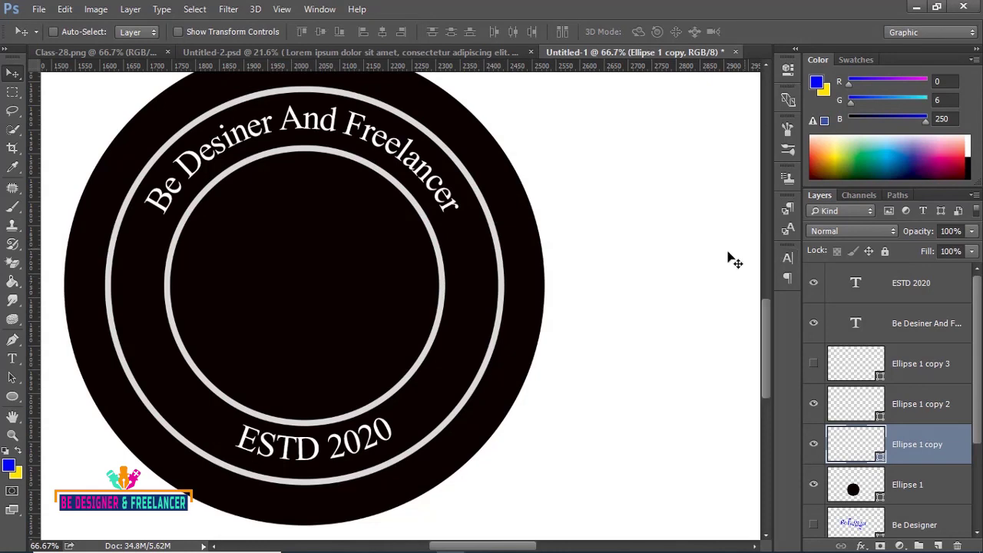
Draw a small ellipse on a new layer to the right of the badge
click(12, 396)
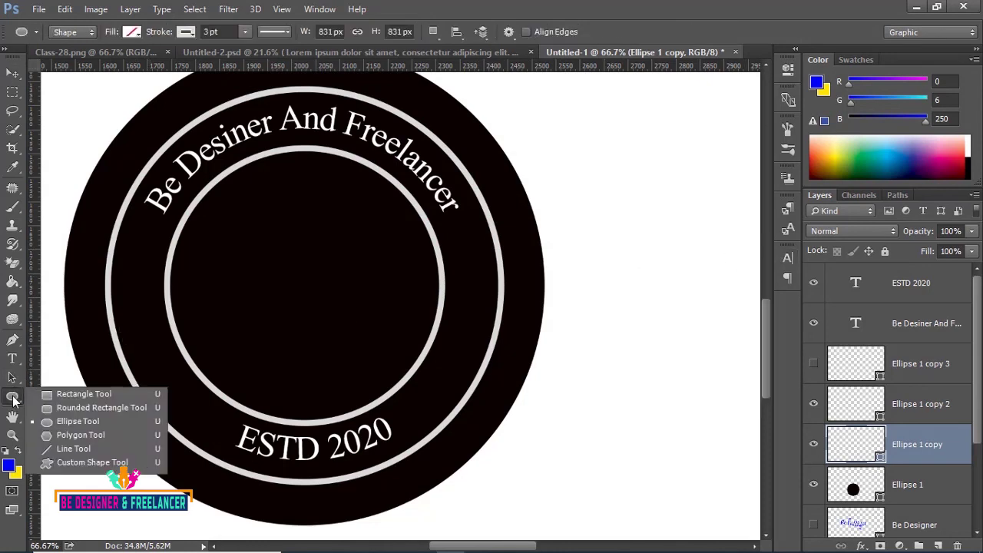
click(62, 420)
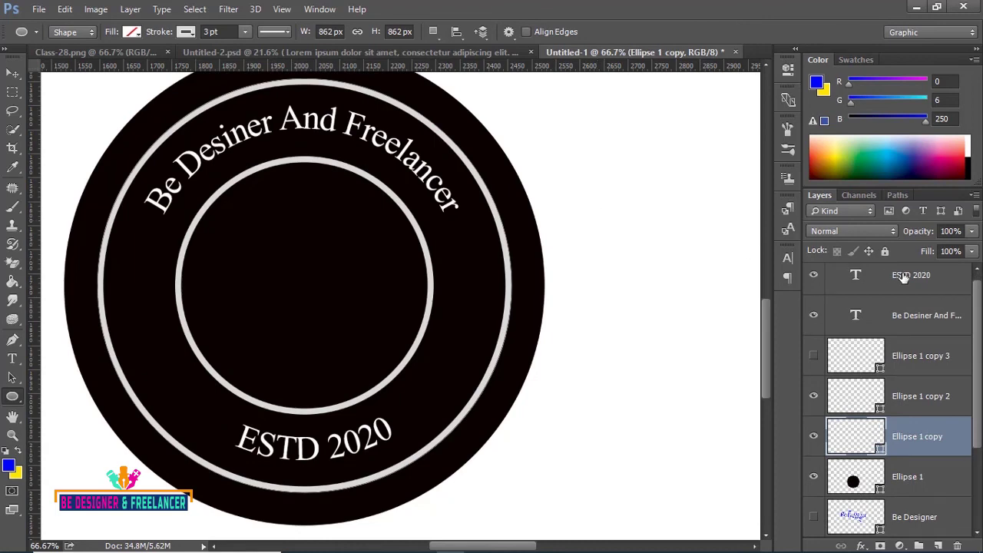
click(904, 278)
click(939, 546)
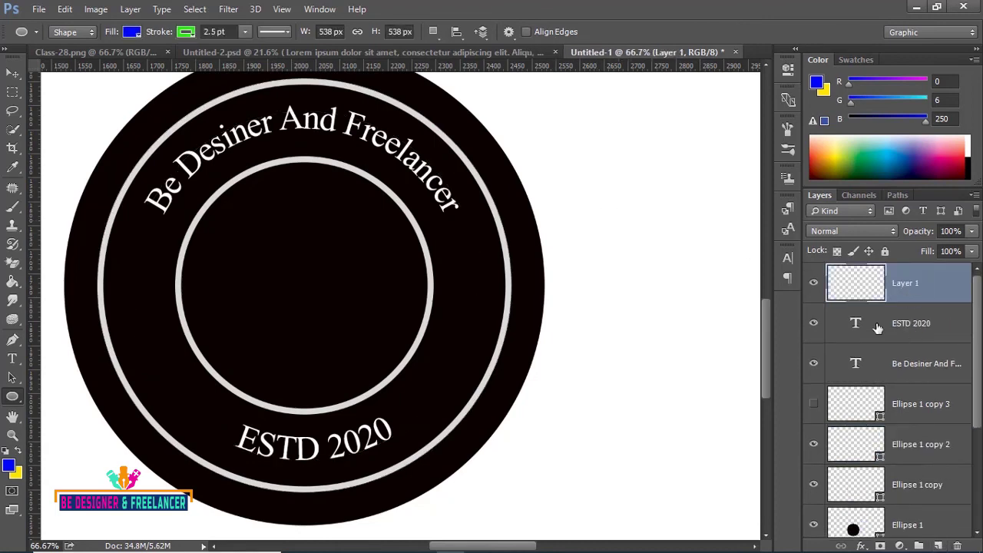
drag(623, 191, 635, 198)
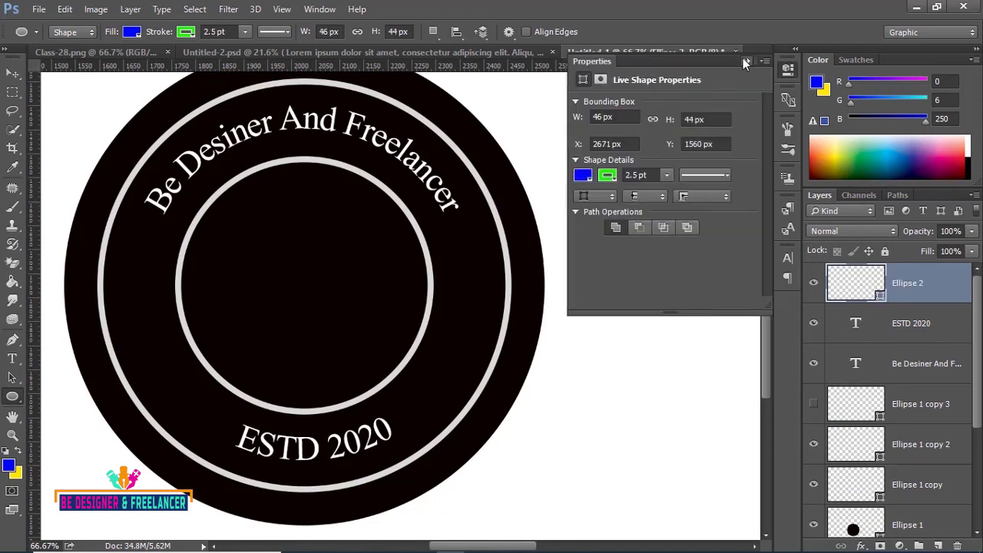
click(744, 62)
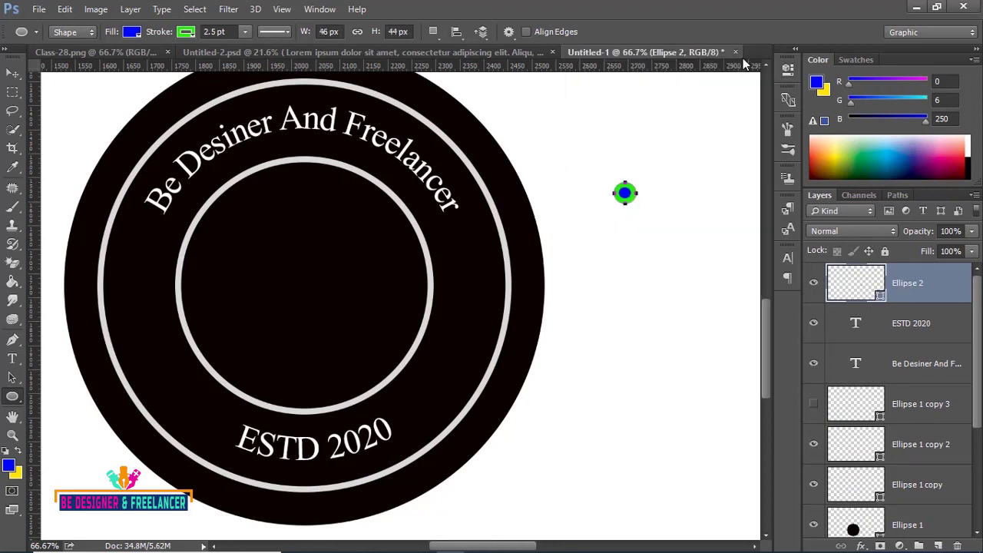
Give the small circle a pale grey fill with no stroke, then duplicate it
click(132, 32)
click(68, 107)
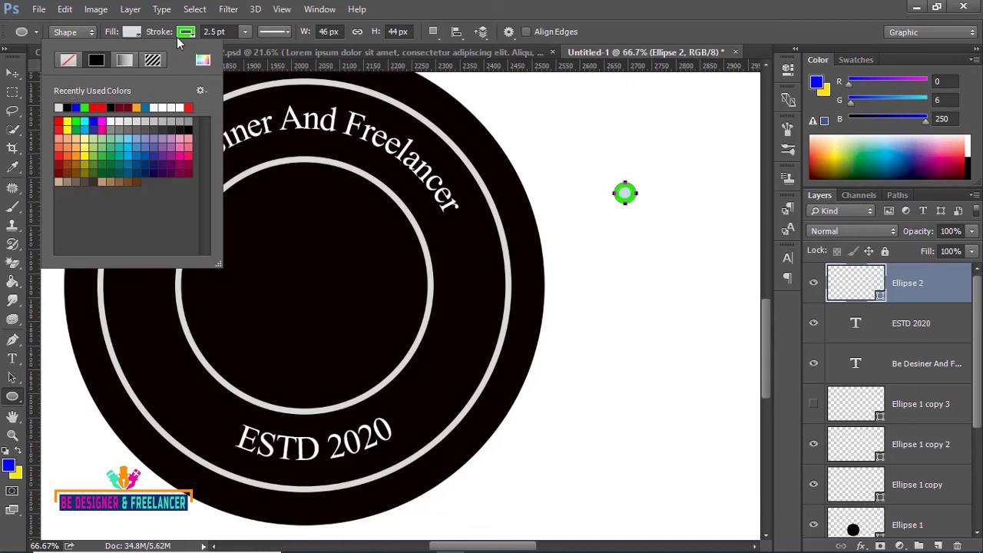
click(185, 33)
click(185, 32)
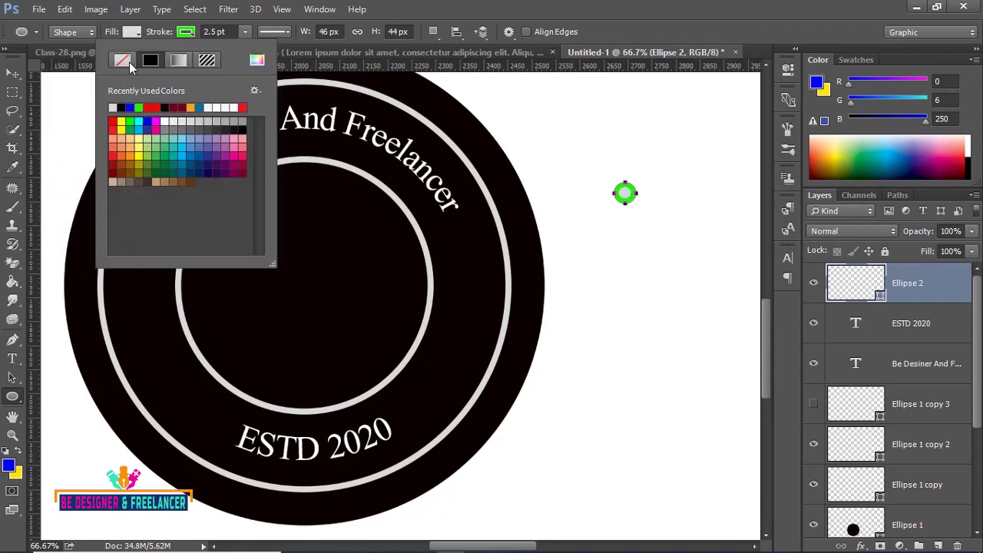
click(129, 60)
click(11, 76)
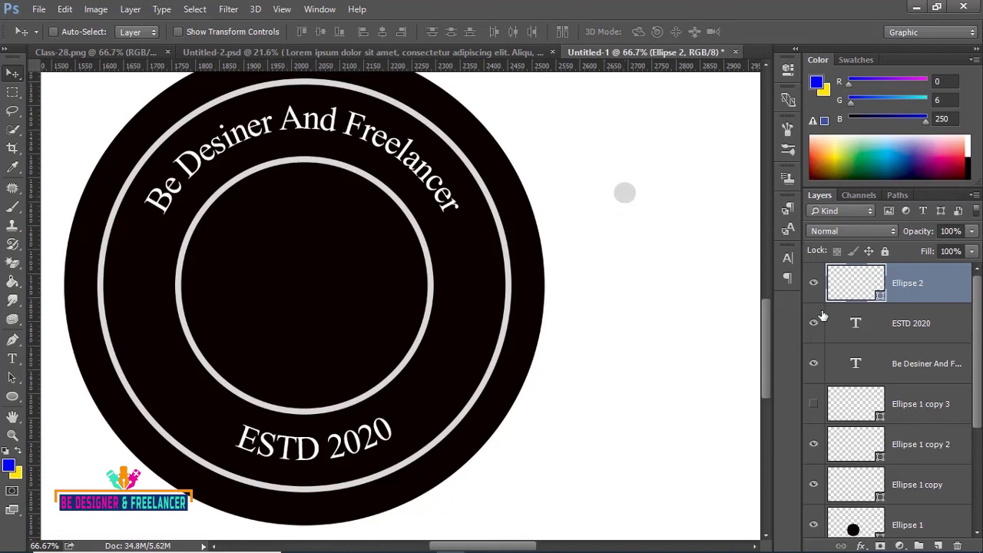
key(ctrl)
key(ctrl+j)
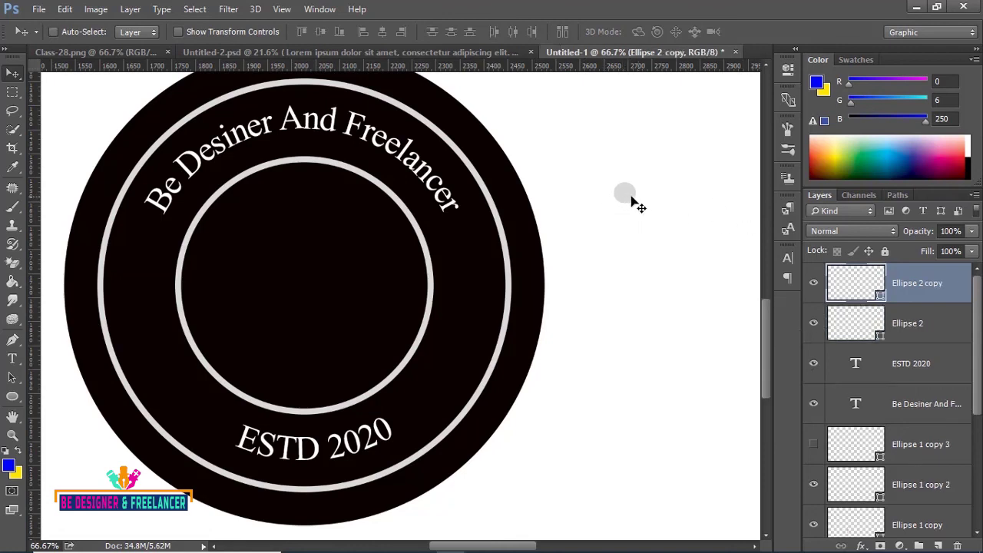
Add a copy of the circle below, shrunk to about 61%, and another small copy above
mouse_move(630, 196)
mouse_down()
mouse_move(636, 233)
mouse_move(634, 225)
mouse_up()
key(ctrl+t)
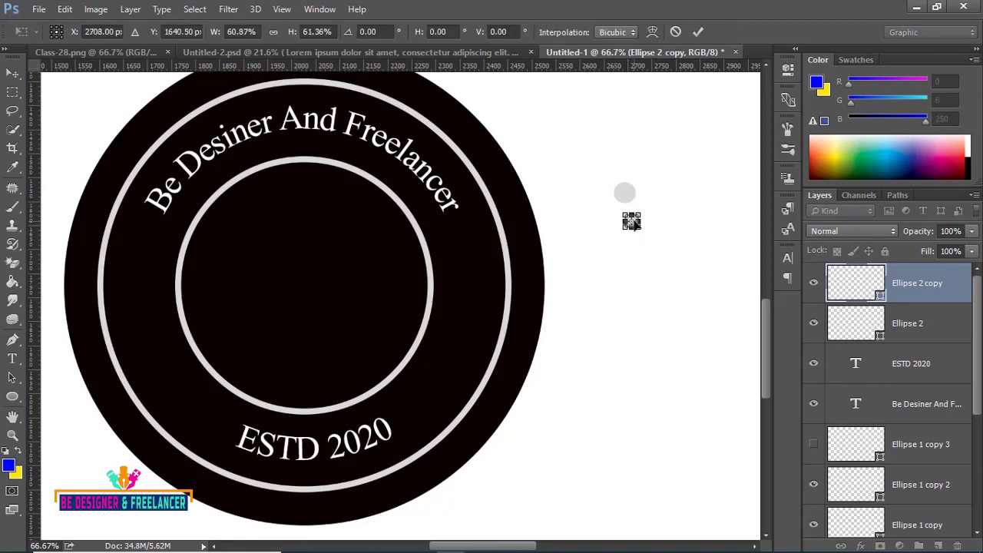
drag(632, 223, 625, 163)
key(Return)
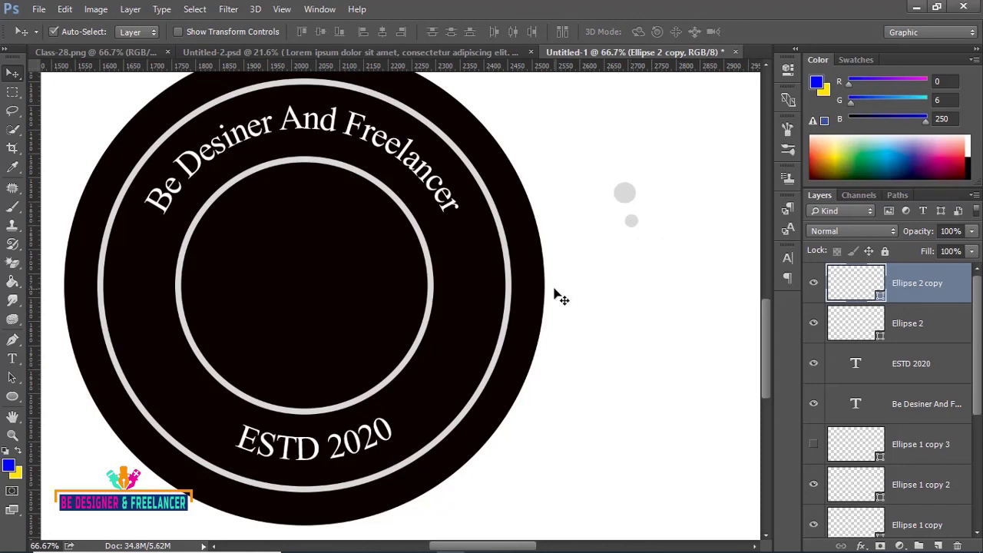
key(ctrl+j)
drag(632, 223, 632, 166)
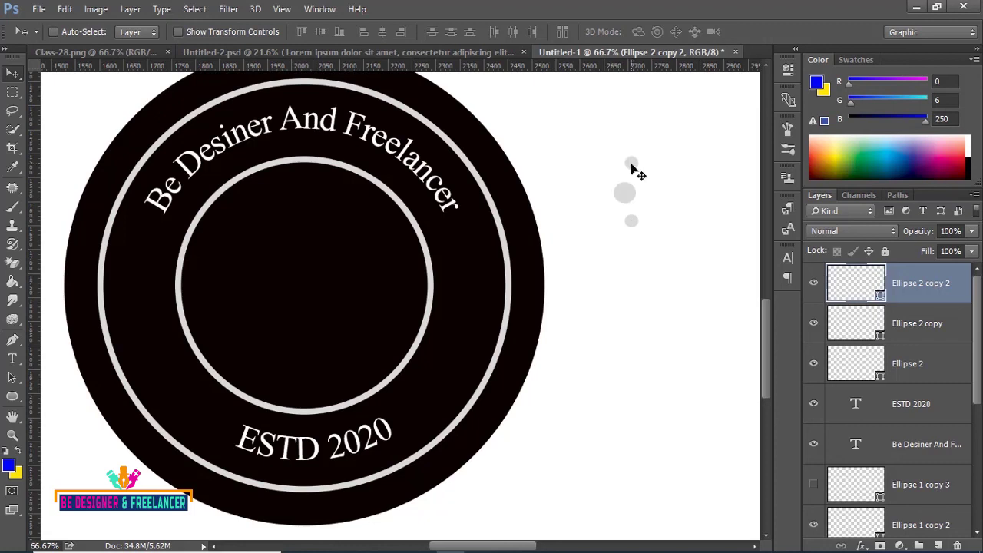
Select the three dot layers together in the Layers panel
click(904, 332)
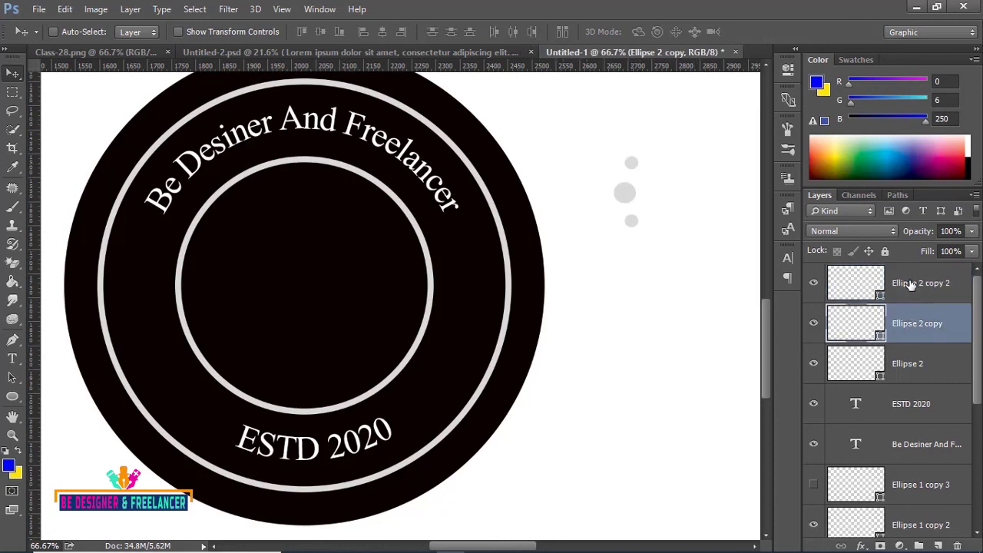
ctrl+click(912, 291)
shift+click(912, 370)
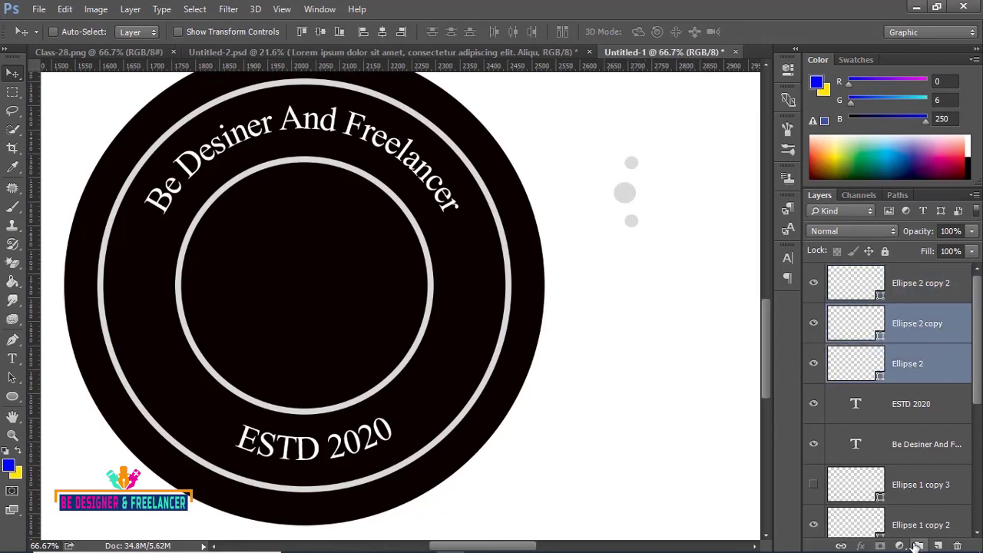
Group the three dot layers and move the group onto the ring's left side
shift+click(912, 286)
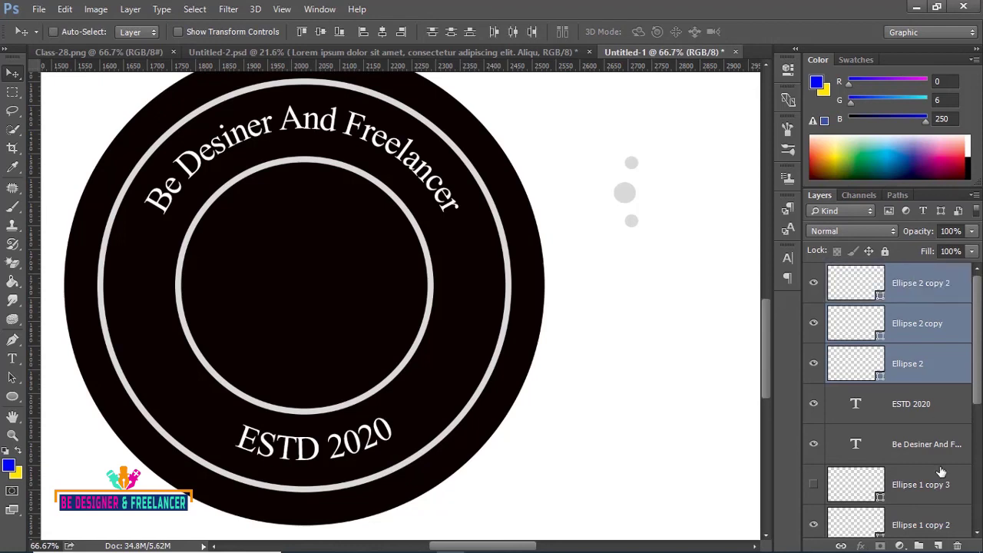
click(919, 546)
drag(630, 203, 151, 317)
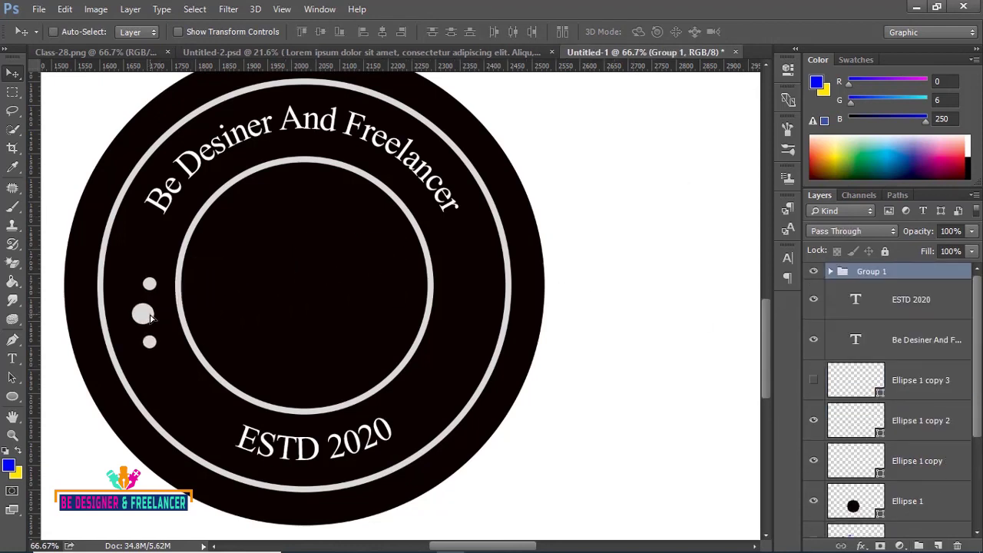
Tilt the dot group about -6.9° to follow the ring, then duplicate it as Group 1 copy
key(ctrl+t)
drag(175, 265, 162, 265)
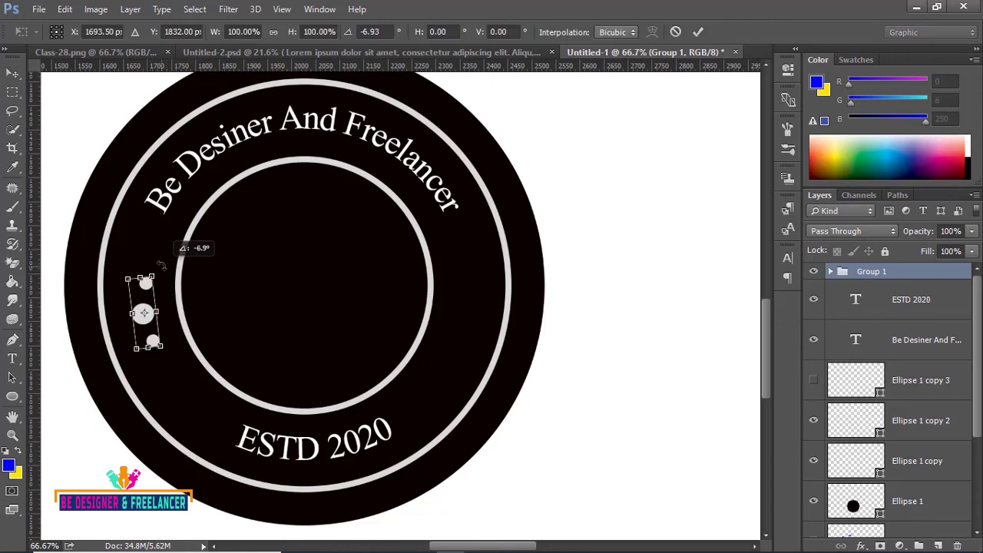
key(Return)
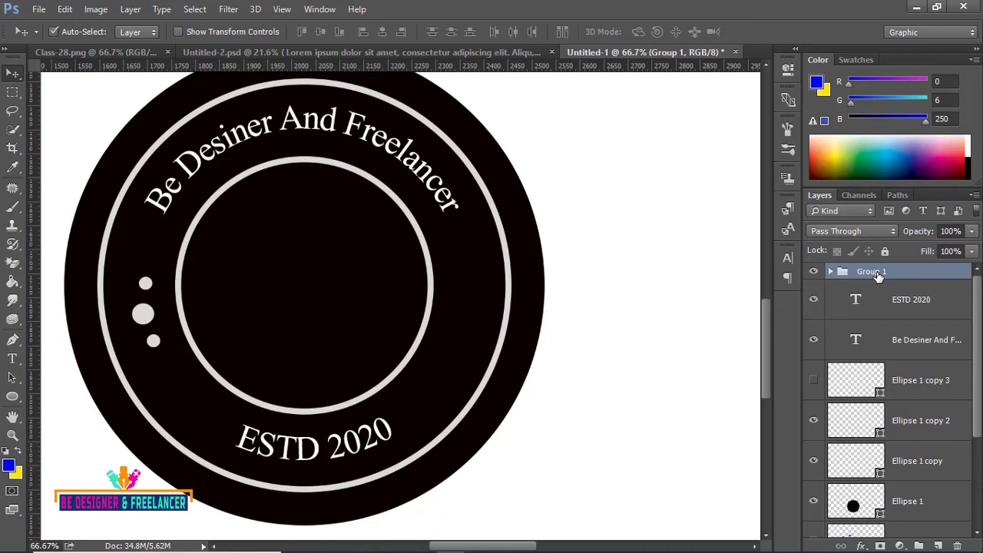
key(ctrl+j)
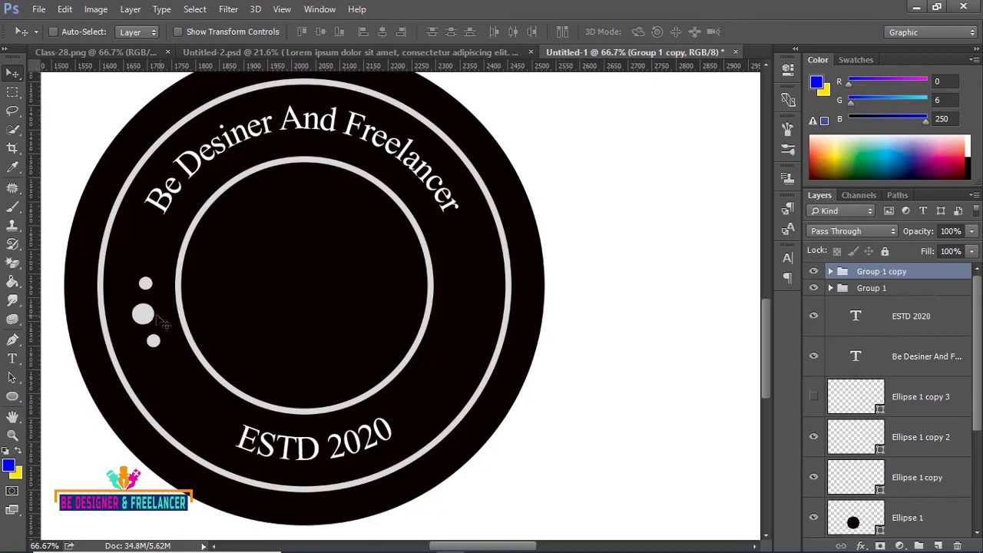
Move Group 1 copy to the ring's right side and flip it horizontally to mirror the left dots
drag(145, 315, 455, 294)
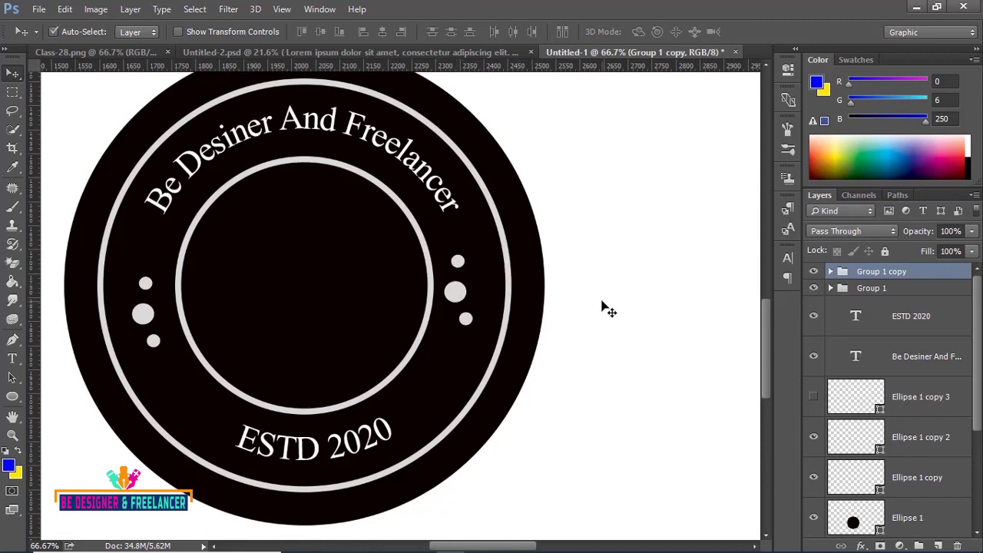
key(ctrl+t)
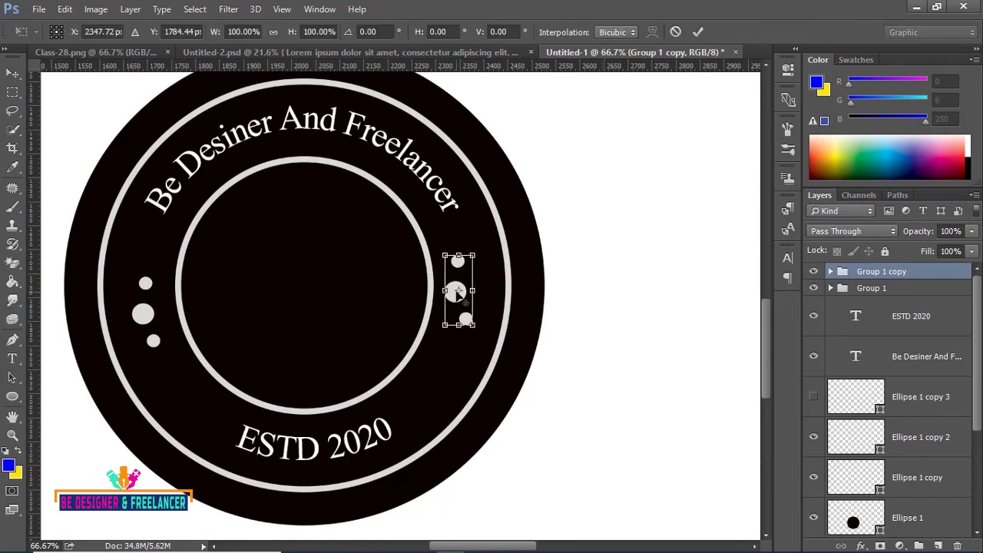
right_click(456, 291)
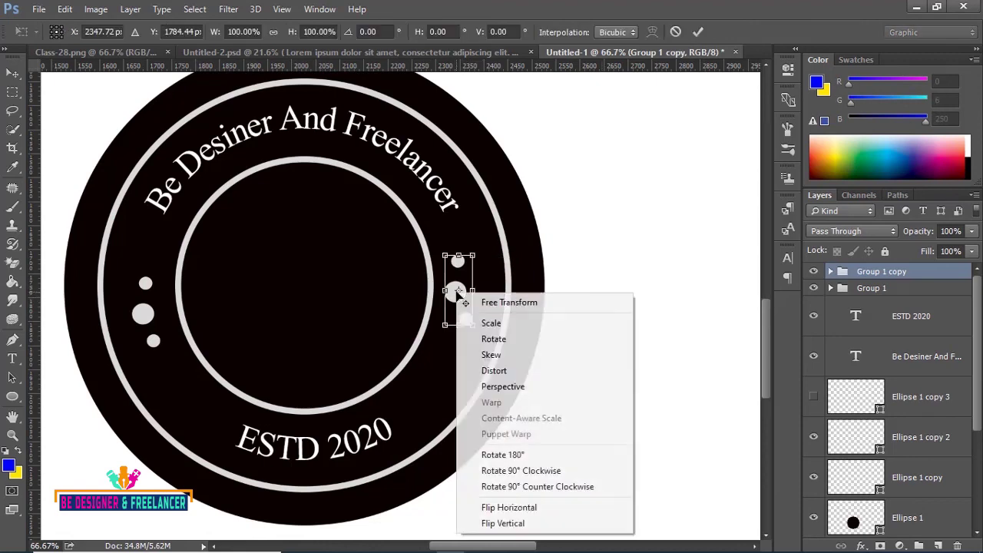
click(525, 508)
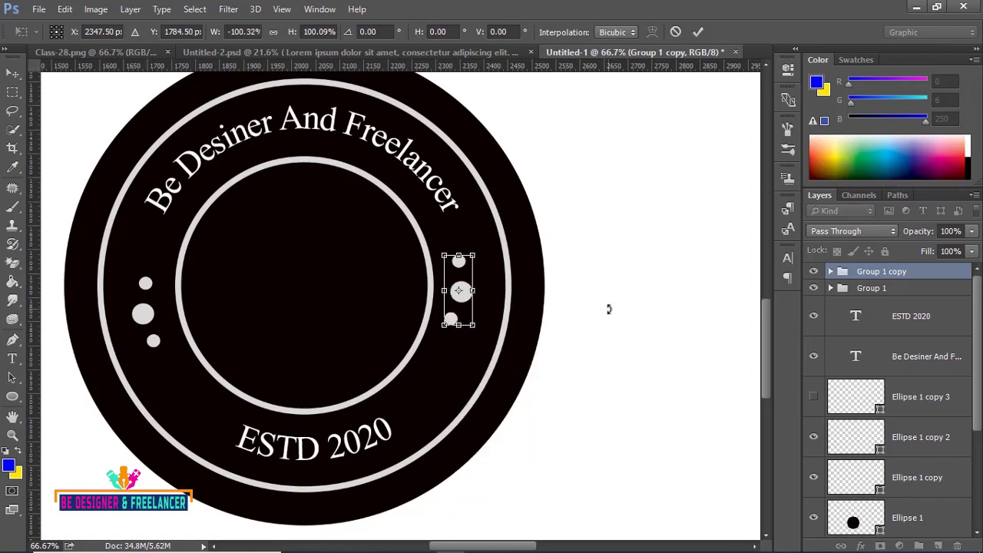
key(Return)
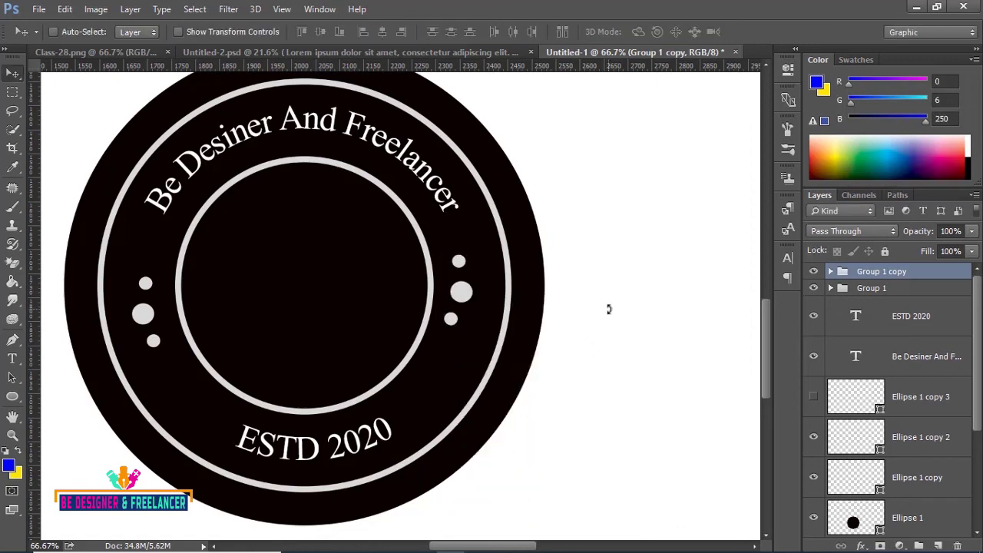
key(ctrl+minus)
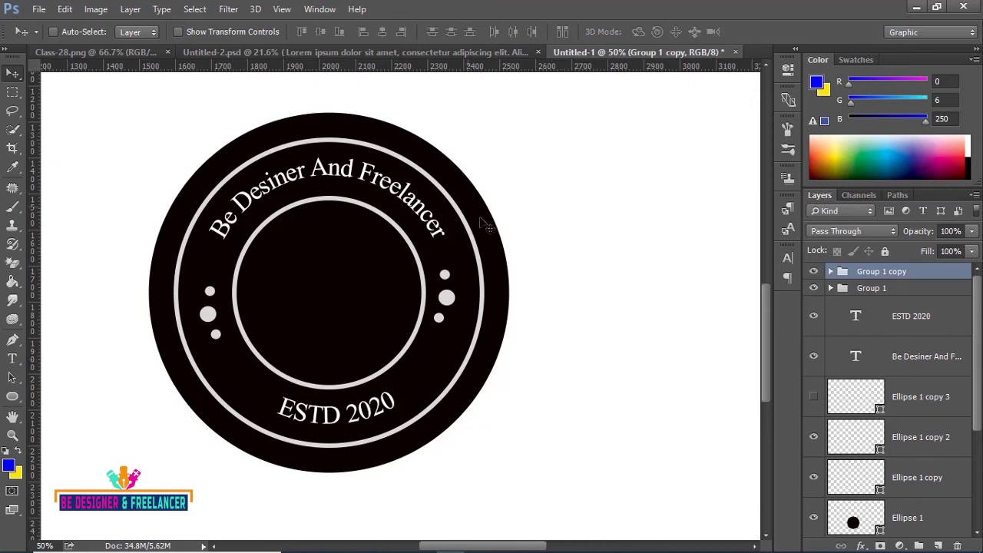
Create a new 15 by 9 inch document and fit it to the window
click(37, 10)
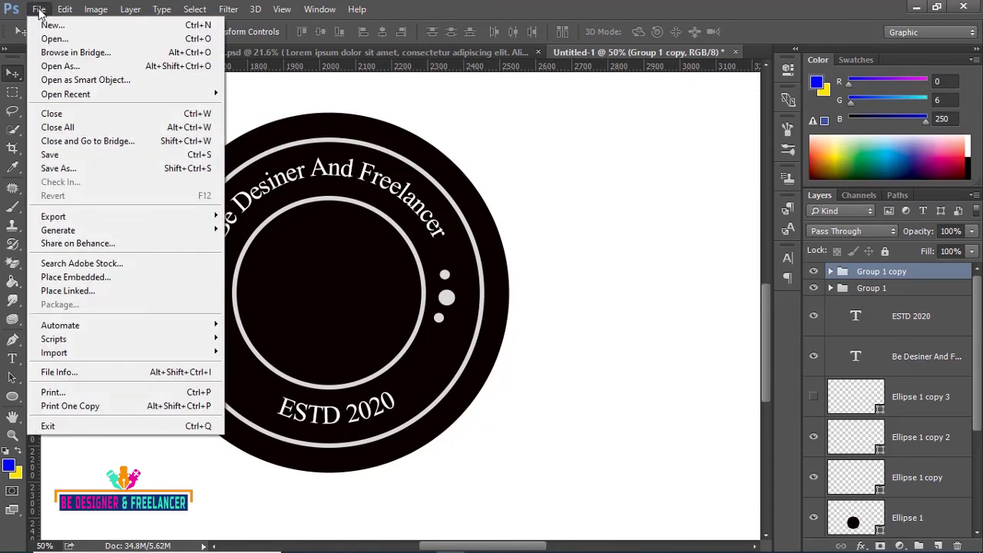
click(51, 28)
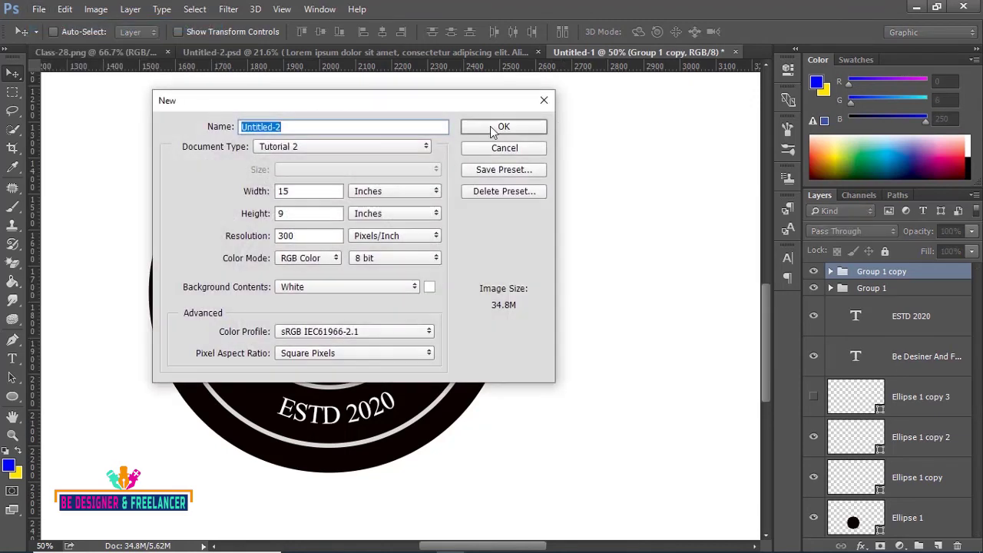
click(492, 129)
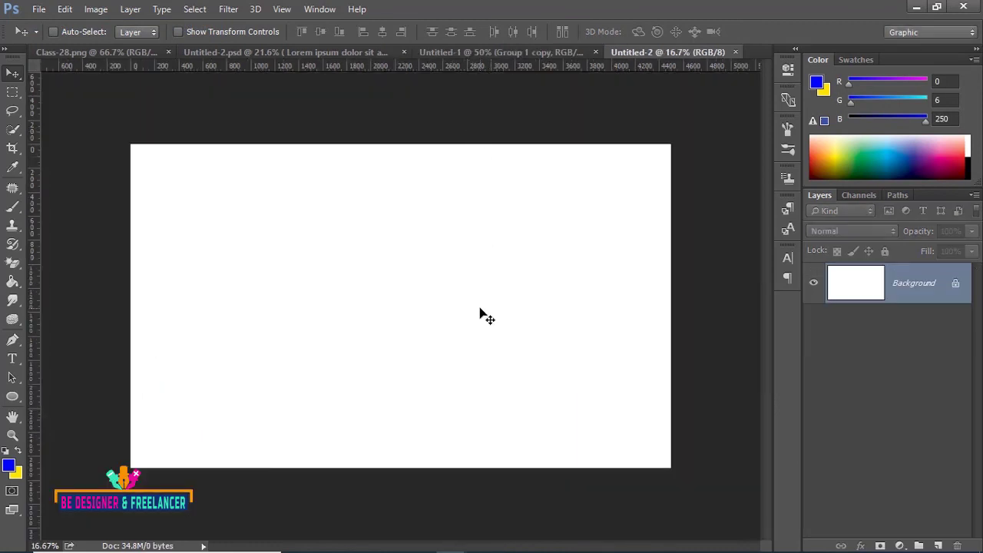
key(ctrl+0)
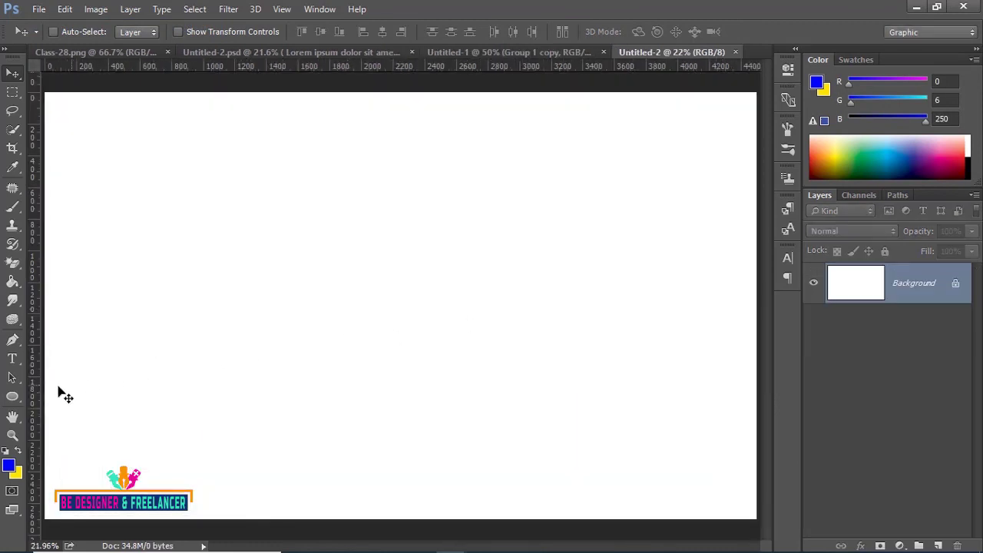
Draw a large heart custom shape in the canvas centre with no fill
click(13, 398)
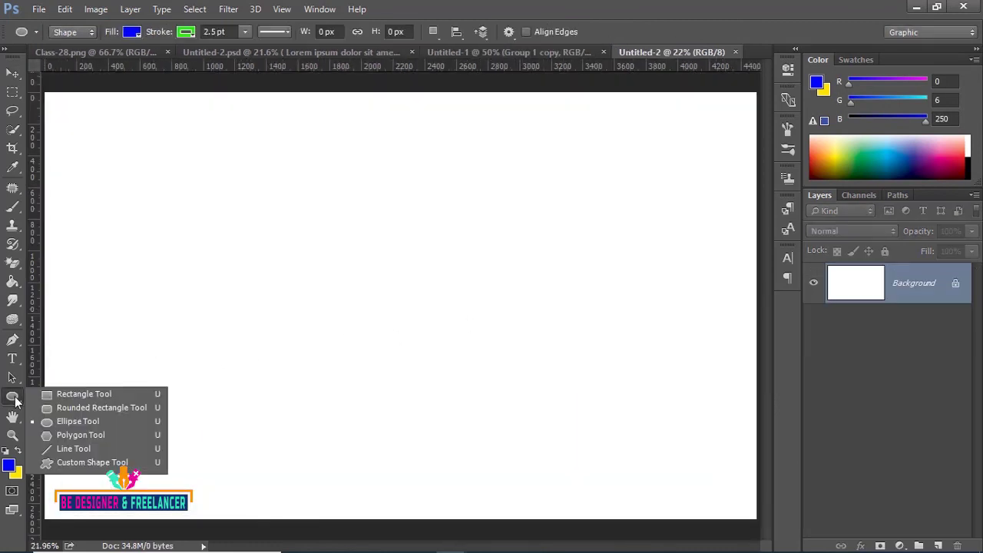
click(116, 463)
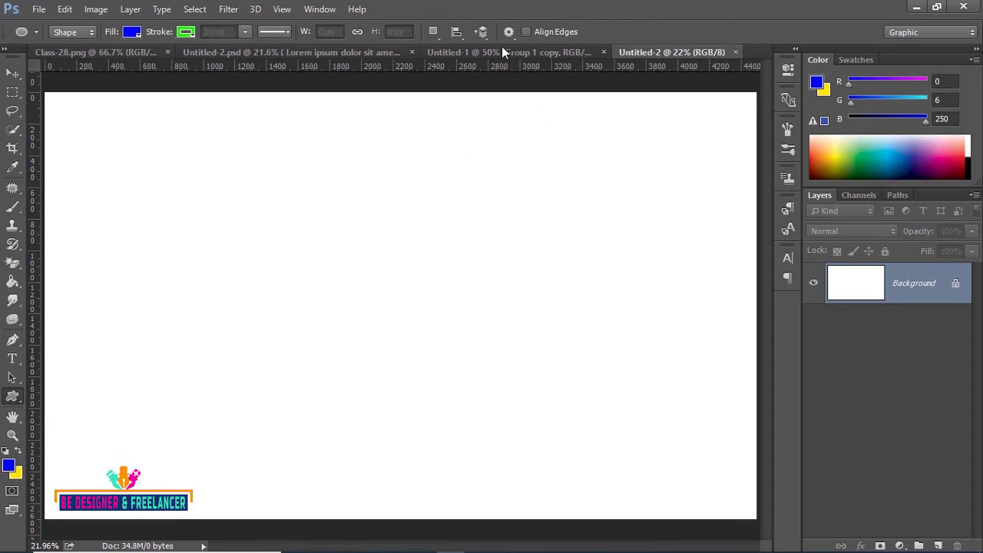
click(574, 33)
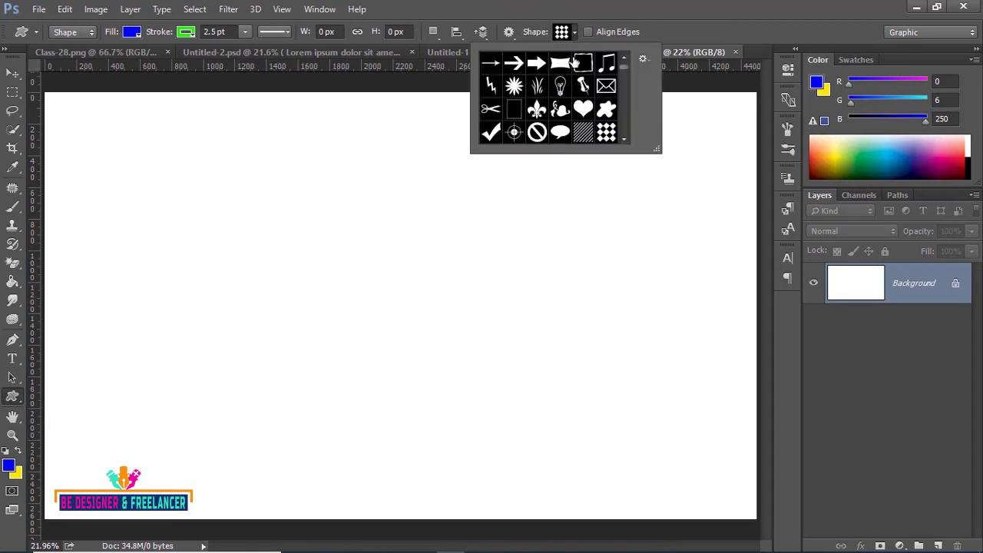
click(586, 109)
drag(309, 208, 676, 472)
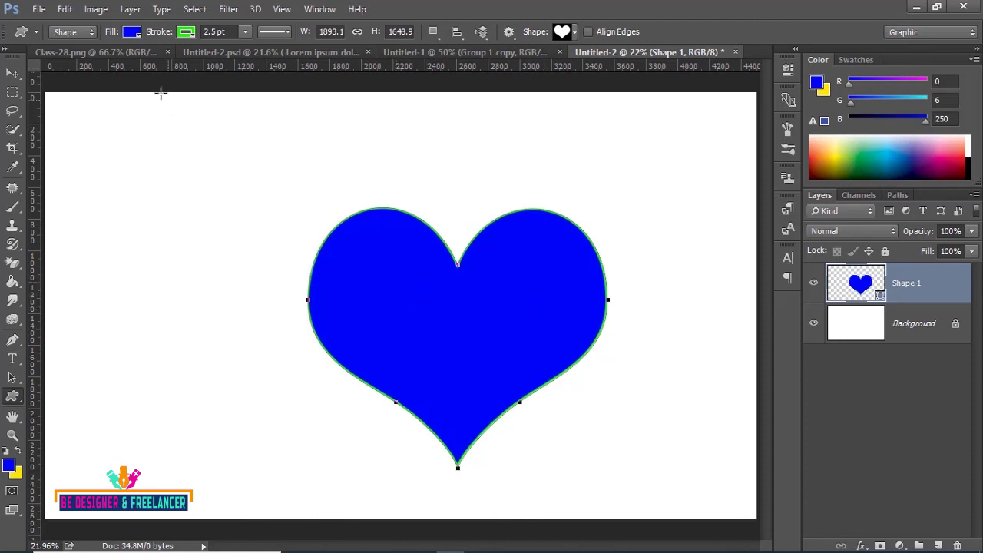
click(131, 31)
click(68, 61)
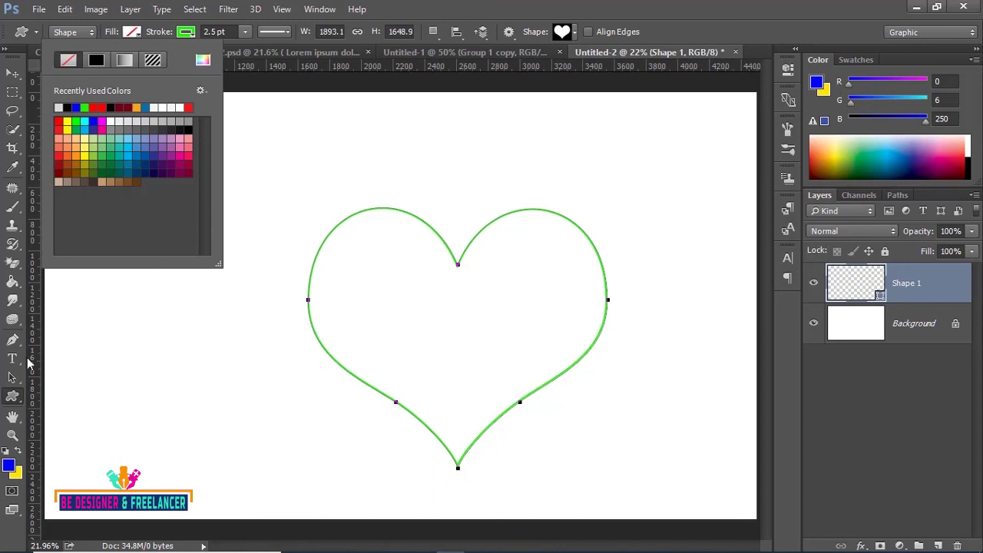
Start an area text layer inside the heart with the Horizontal Type Tool
click(15, 361)
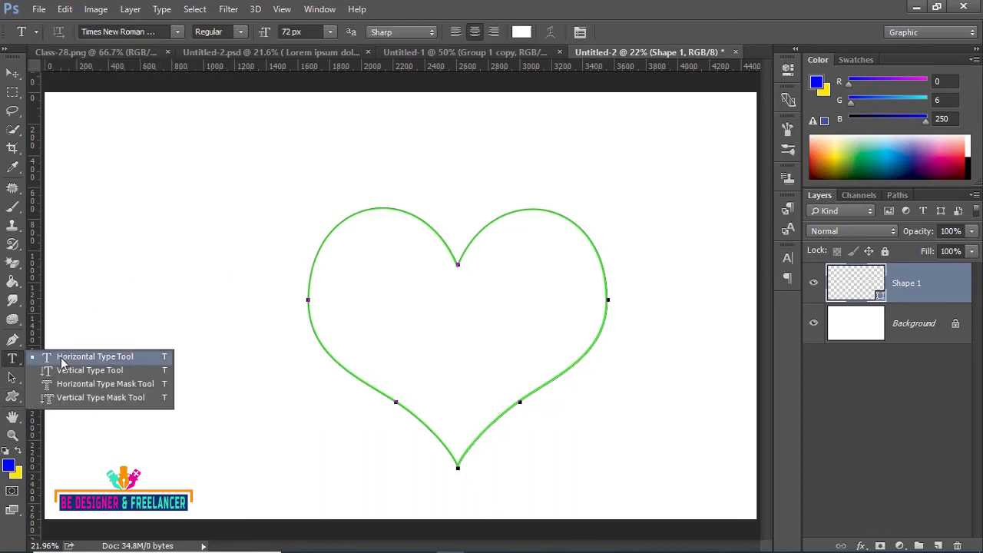
click(62, 360)
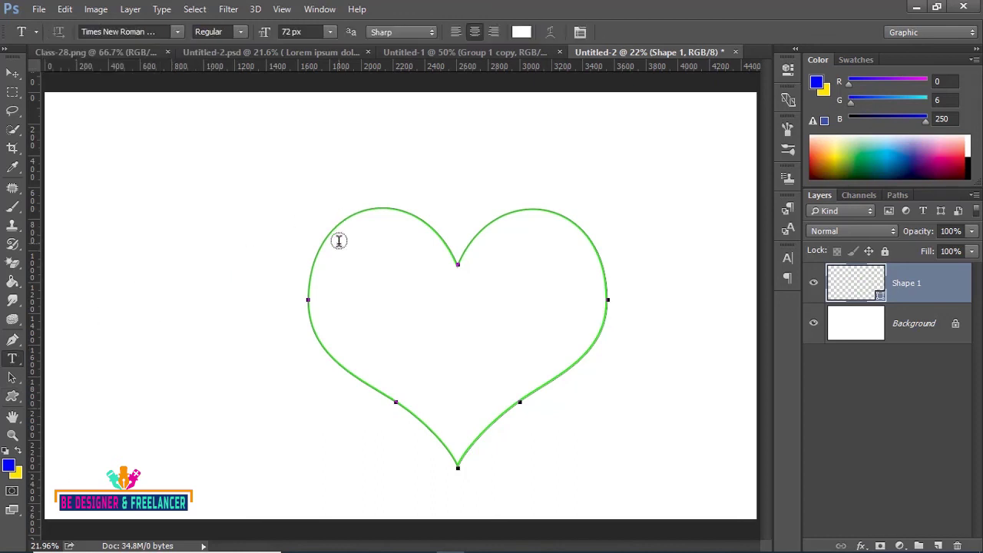
click(339, 241)
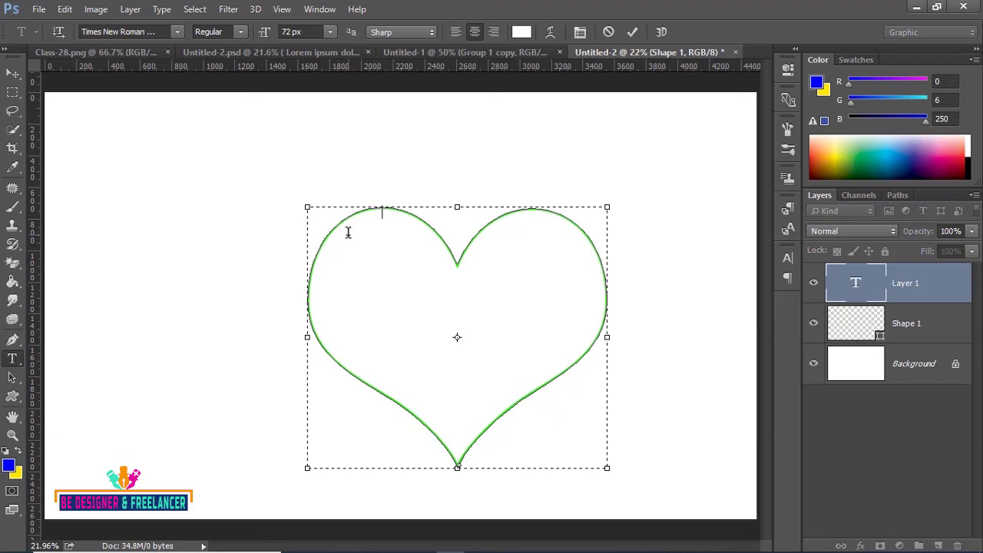
mouse_move(492, 540)
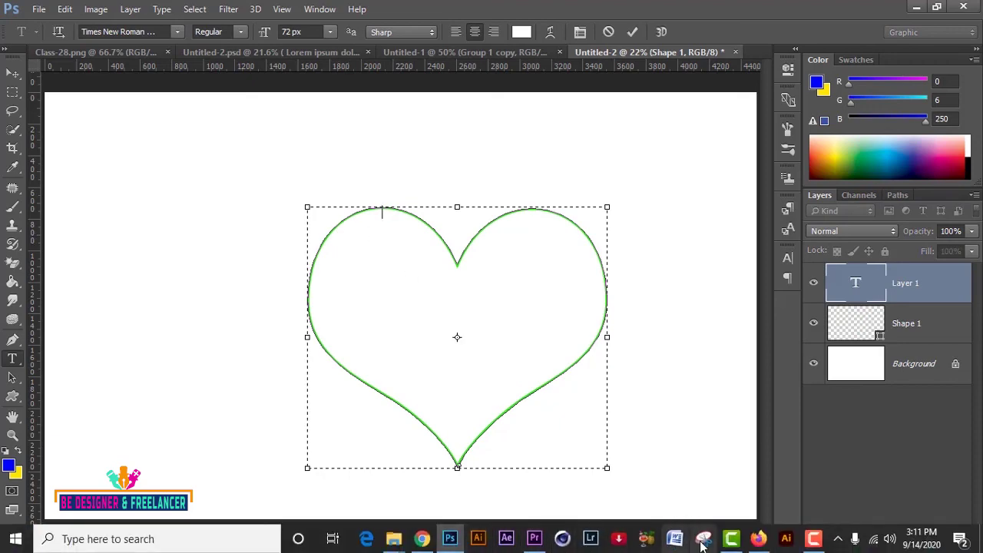
Copy the first Lorem ipsum paragraph from lipsum.com in Firefox, then minimize the browser
click(760, 539)
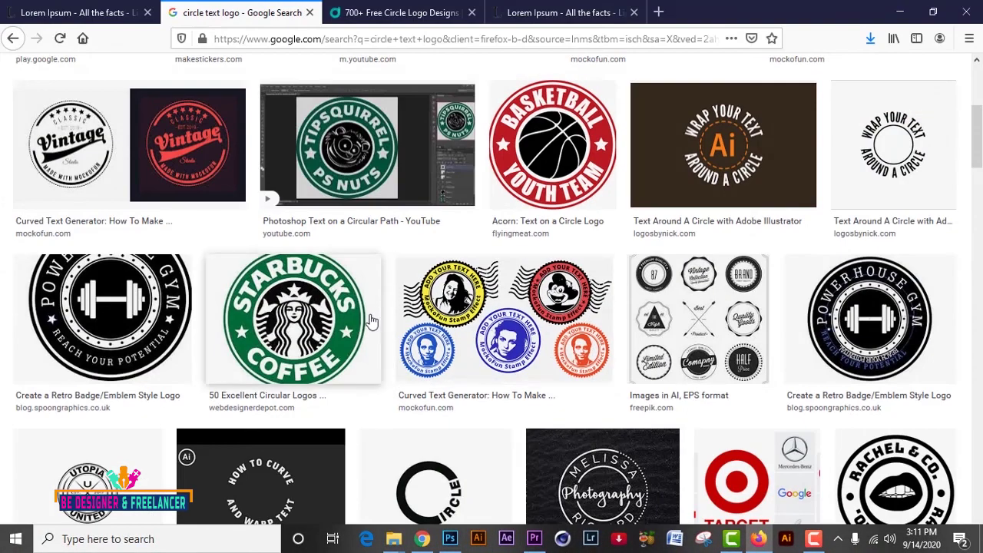
click(87, 14)
click(160, 251)
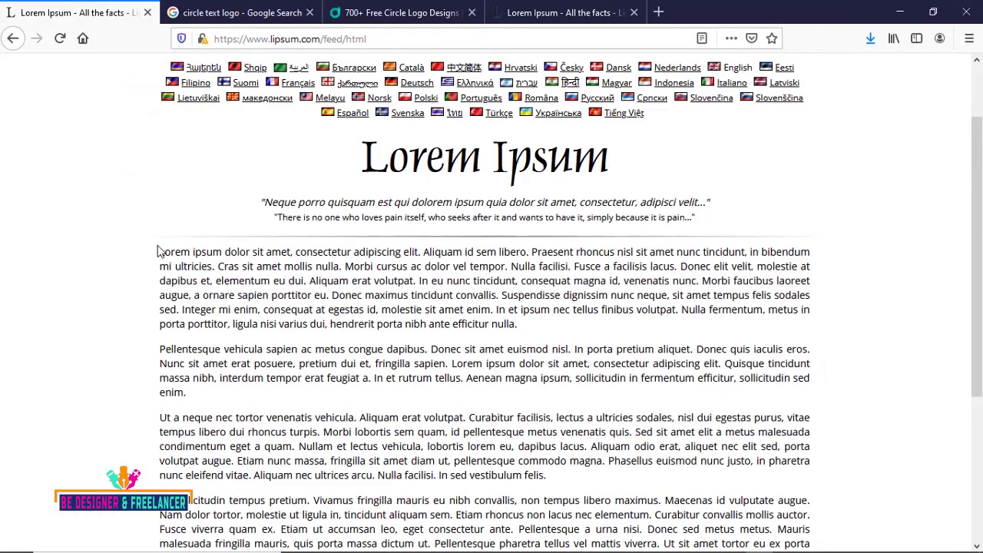
drag(161, 252, 545, 331)
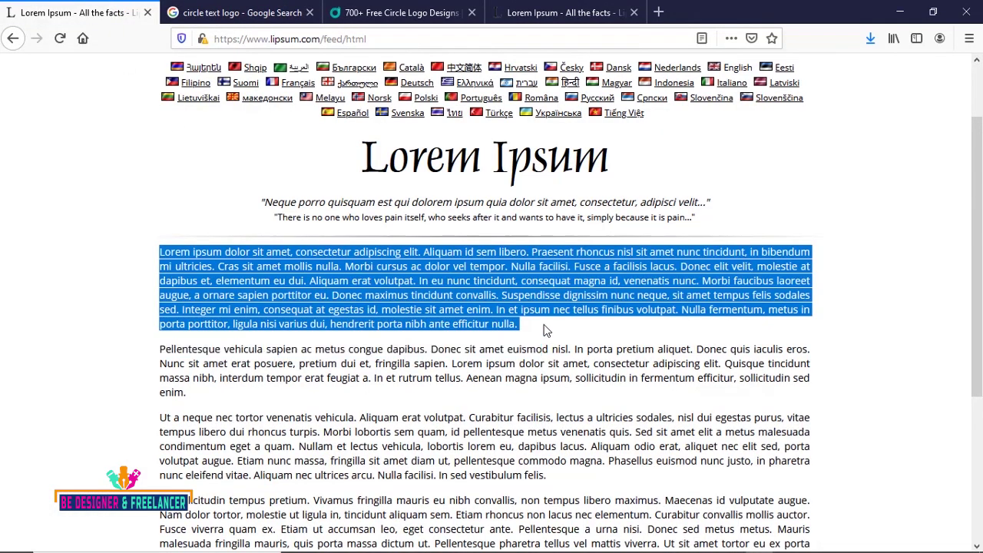
click(899, 12)
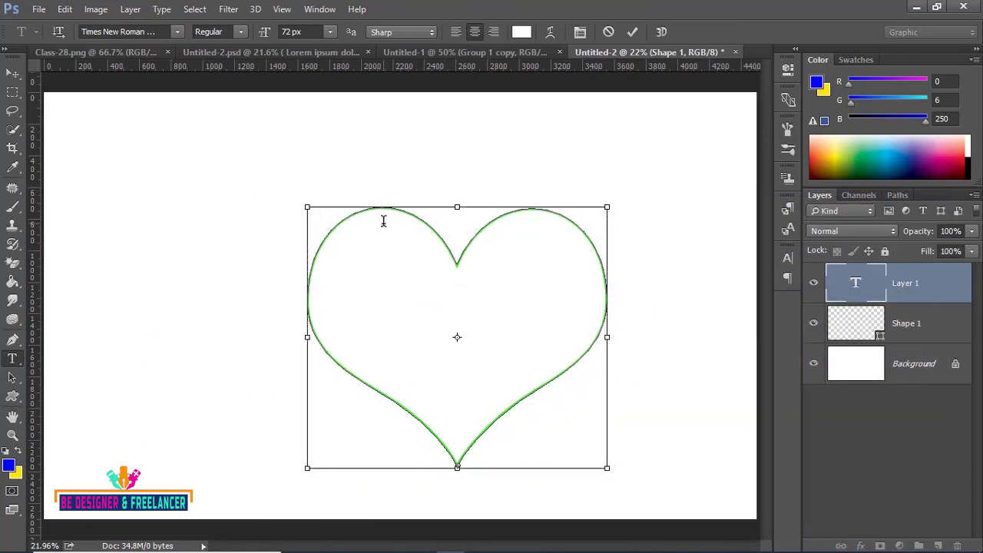
Paste the text into the heart and colour all of it blue 0006FA
drag(379, 228, 526, 395)
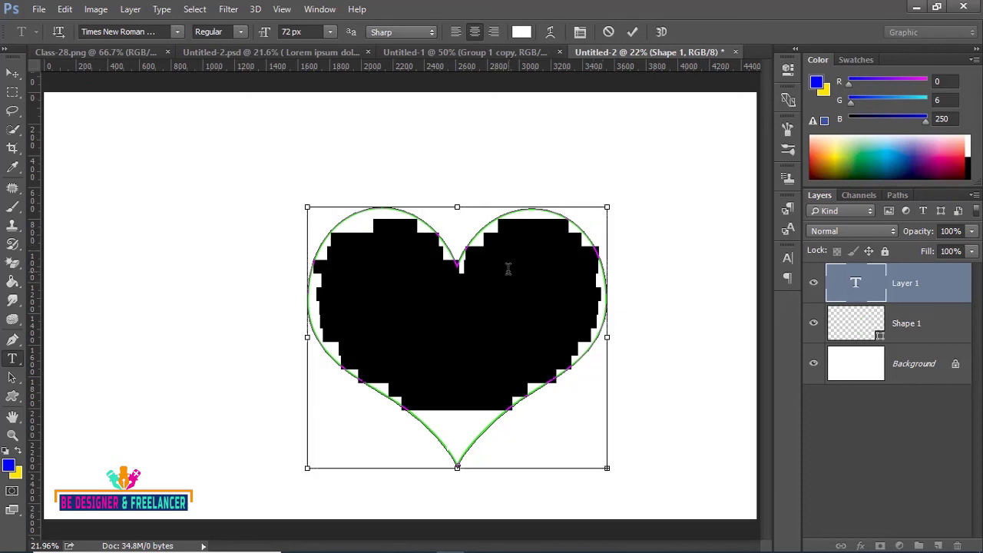
key(ctrl+a)
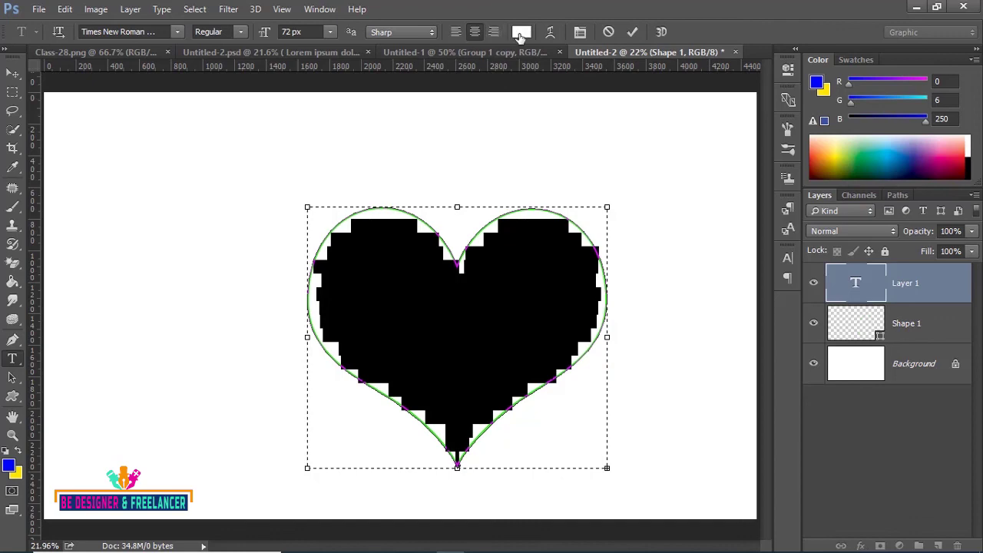
click(520, 33)
click(223, 179)
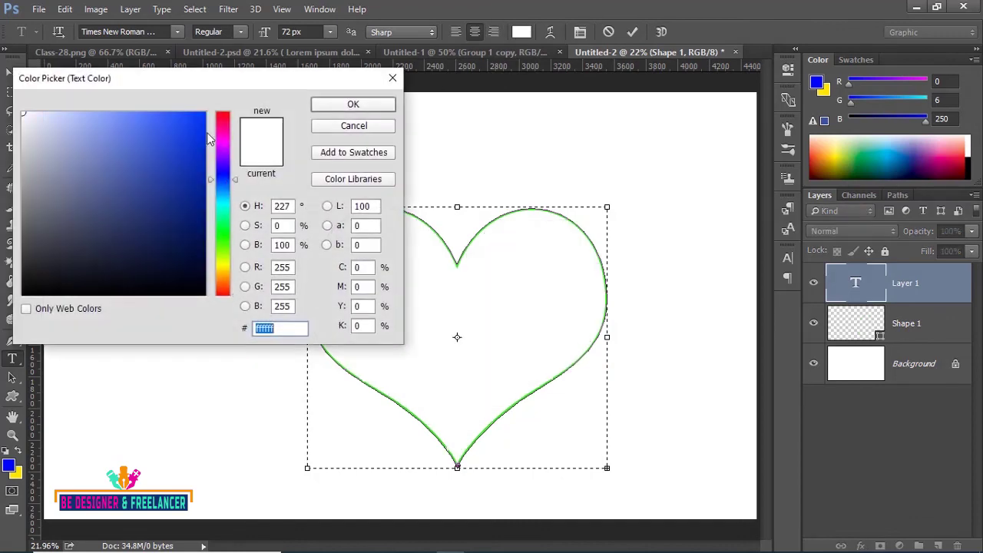
click(205, 116)
click(353, 104)
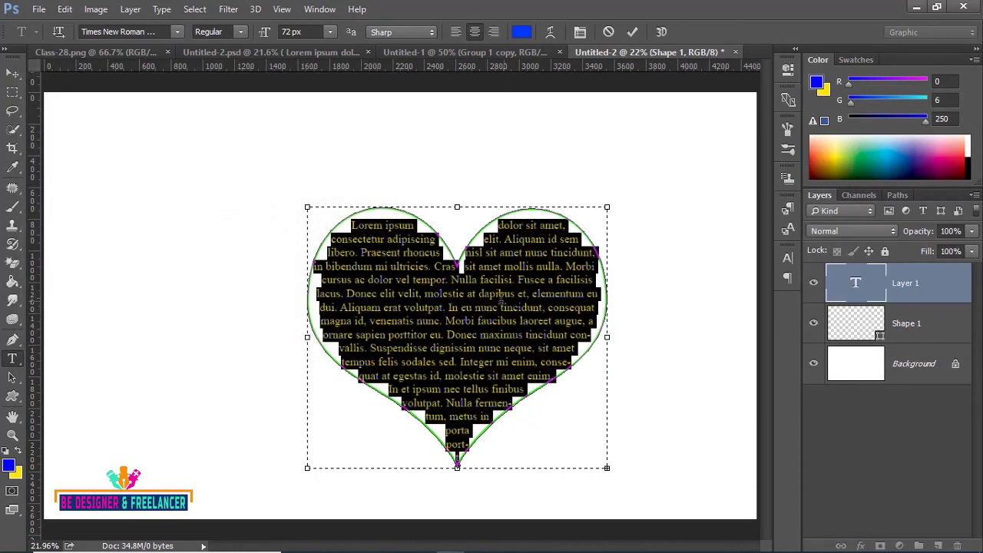
click(550, 306)
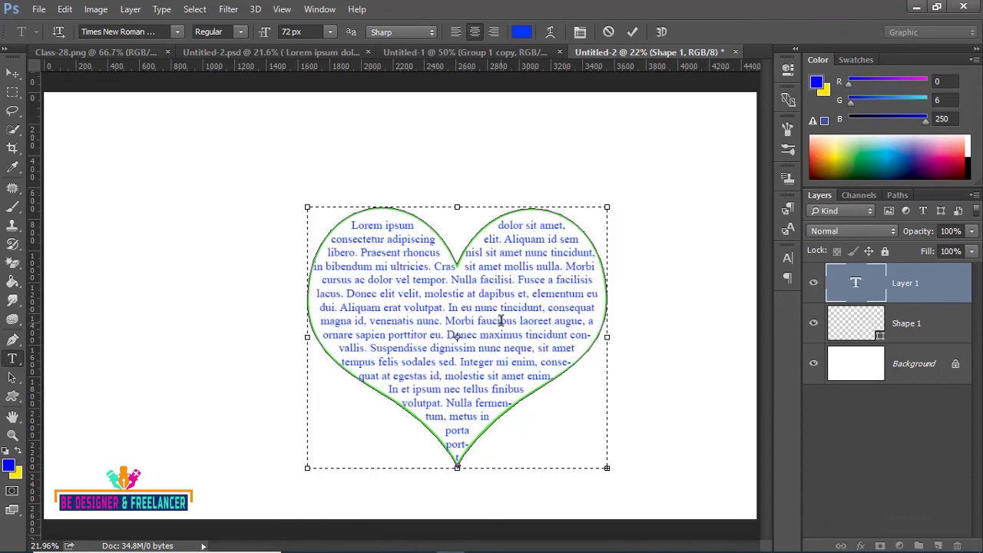
Set the heart shape's stroke to No Color and reselect the Lorem ipsum text layer
click(926, 329)
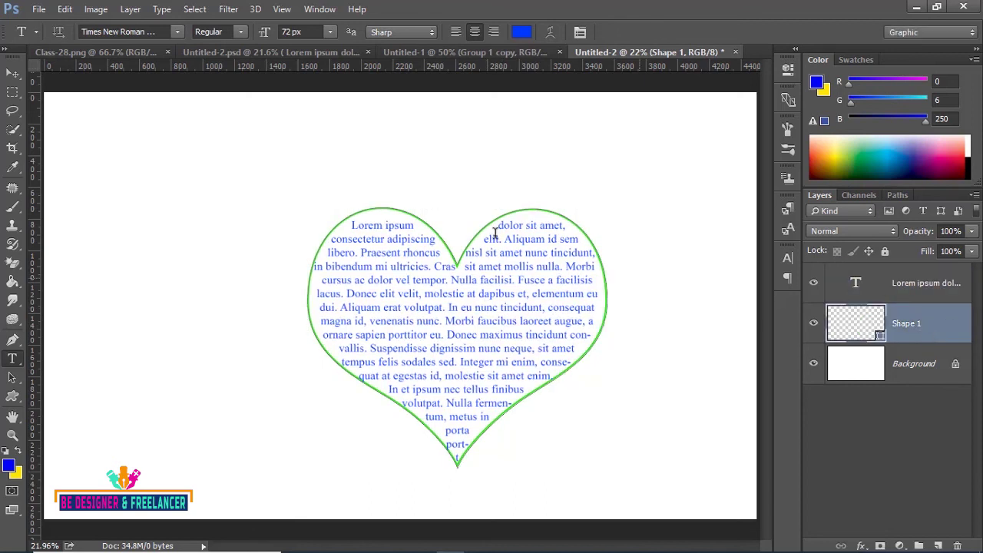
click(12, 396)
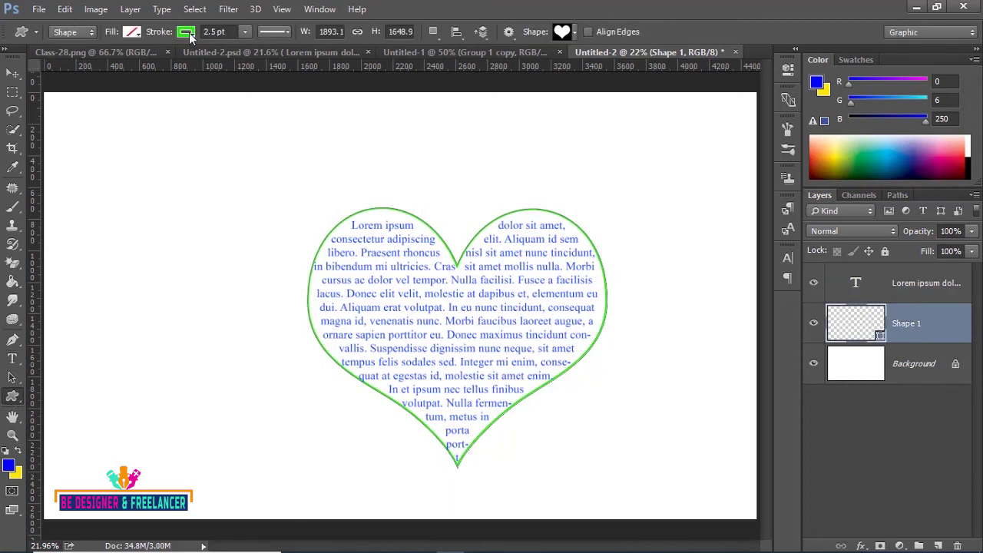
click(185, 34)
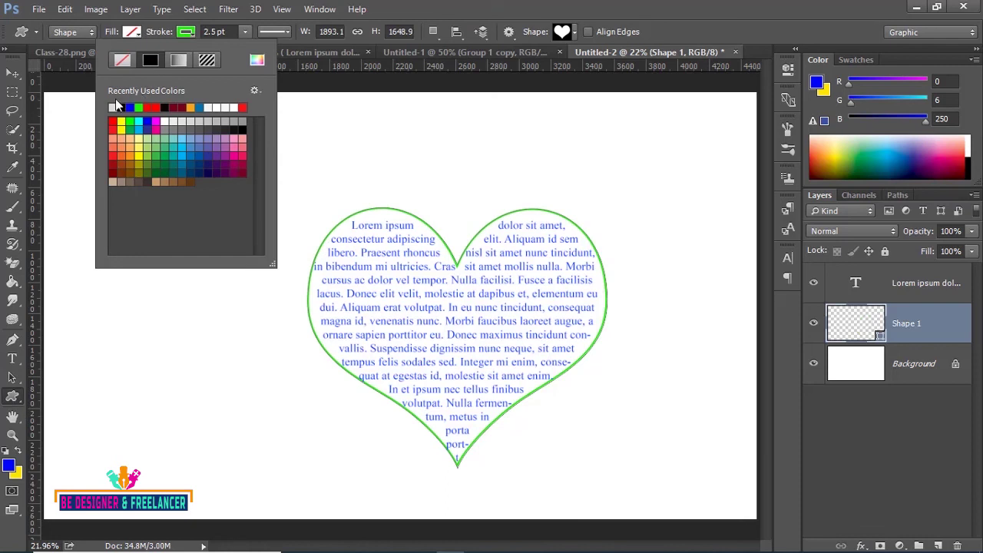
click(123, 61)
click(12, 73)
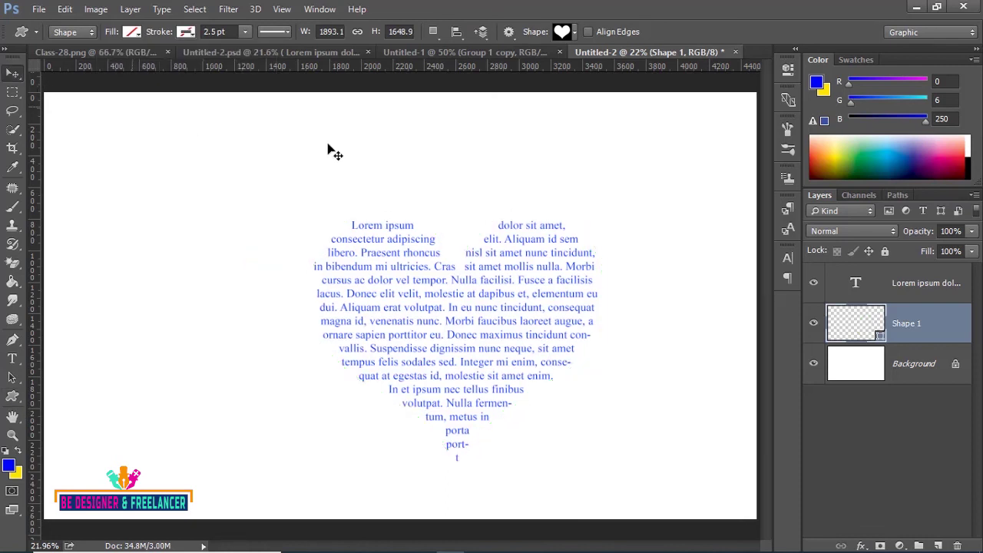
click(907, 288)
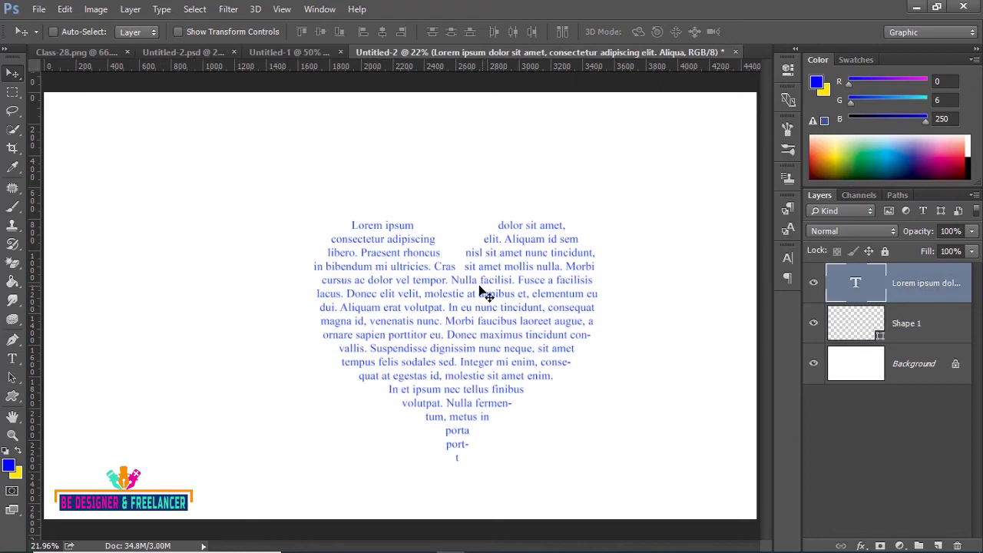
Set all the heart text to Justify Last Centered in the Paragraph panel and commit it
click(13, 358)
click(63, 358)
click(457, 336)
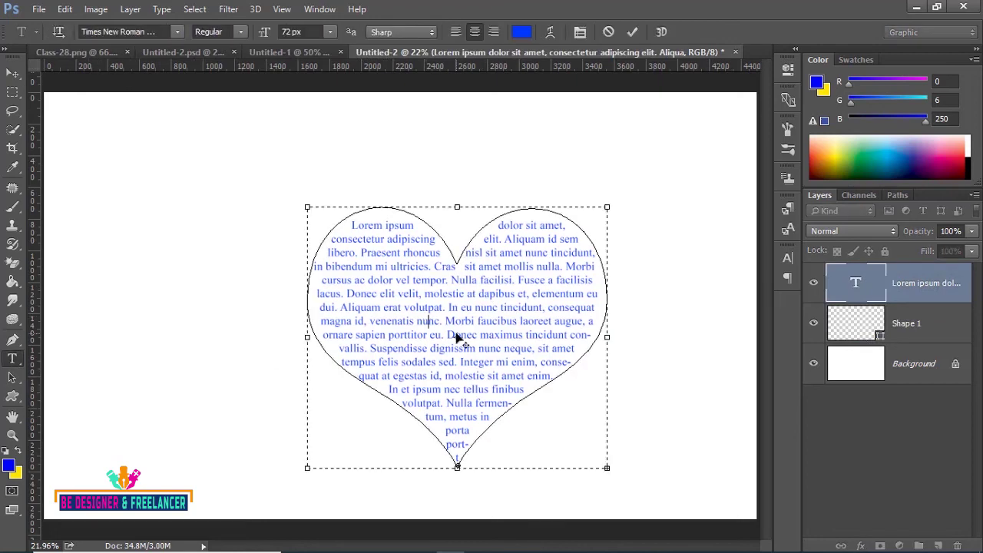
key(ctrl+a)
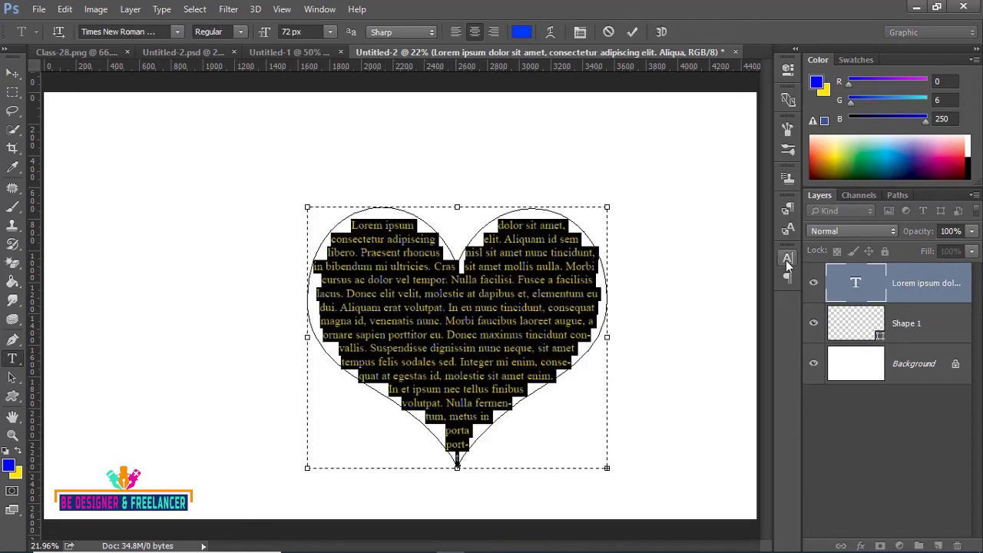
click(786, 260)
click(675, 248)
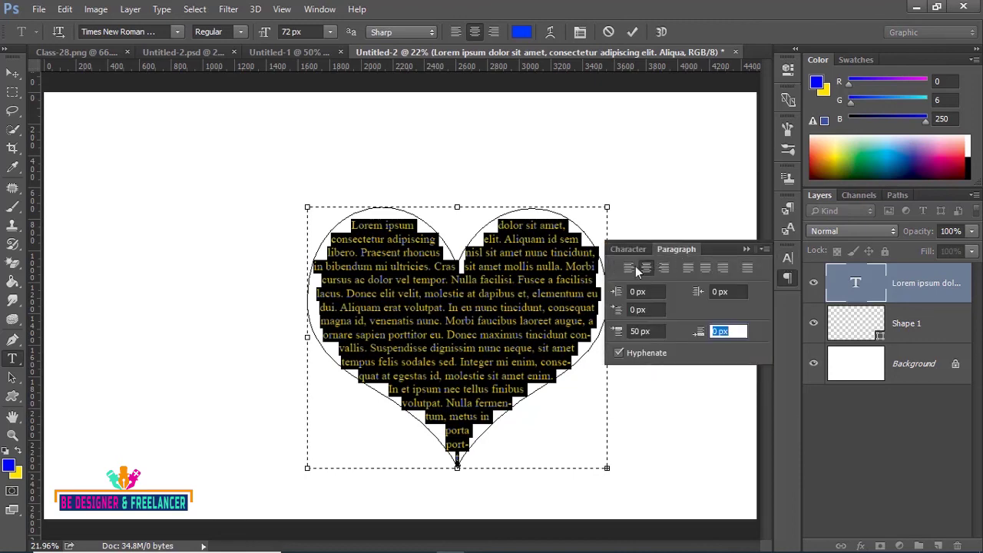
click(629, 266)
click(663, 268)
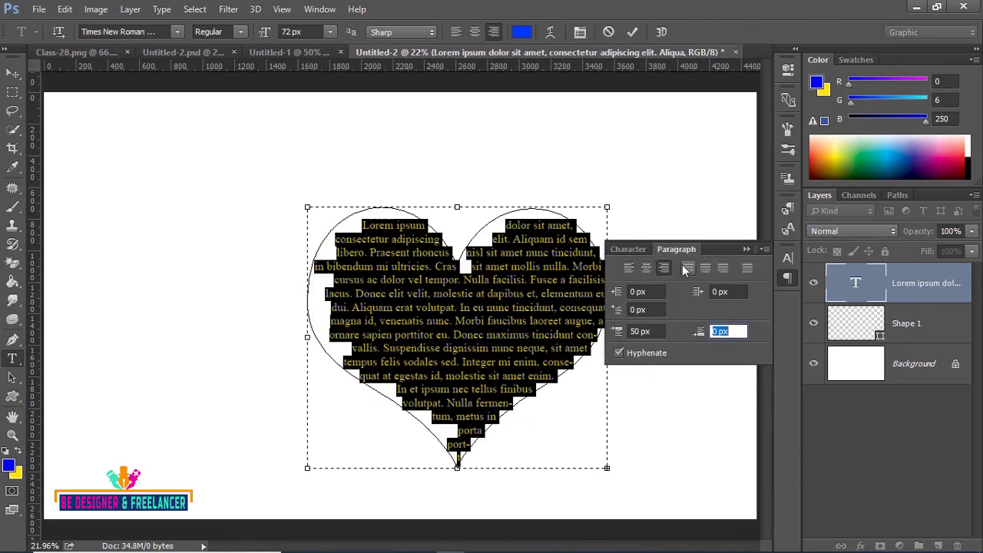
click(706, 268)
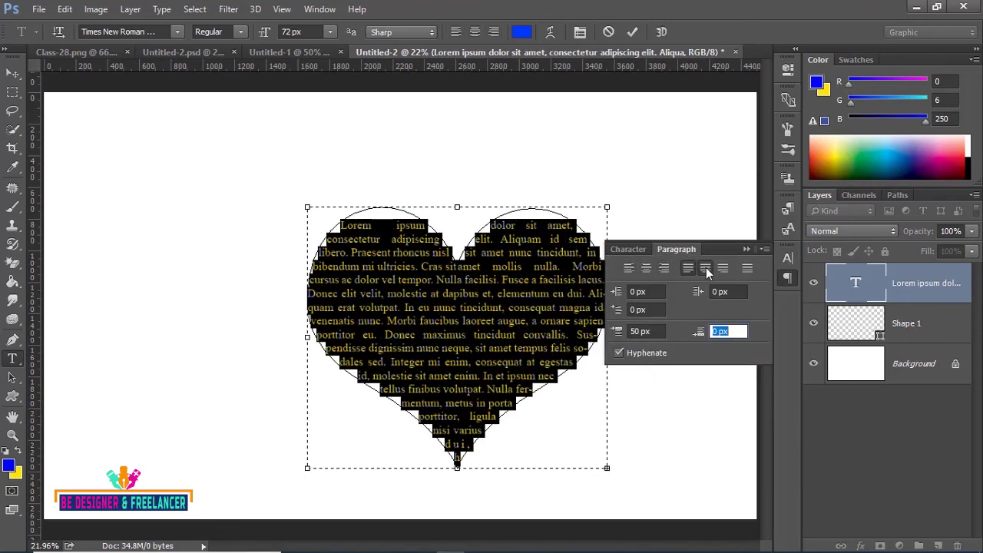
click(630, 249)
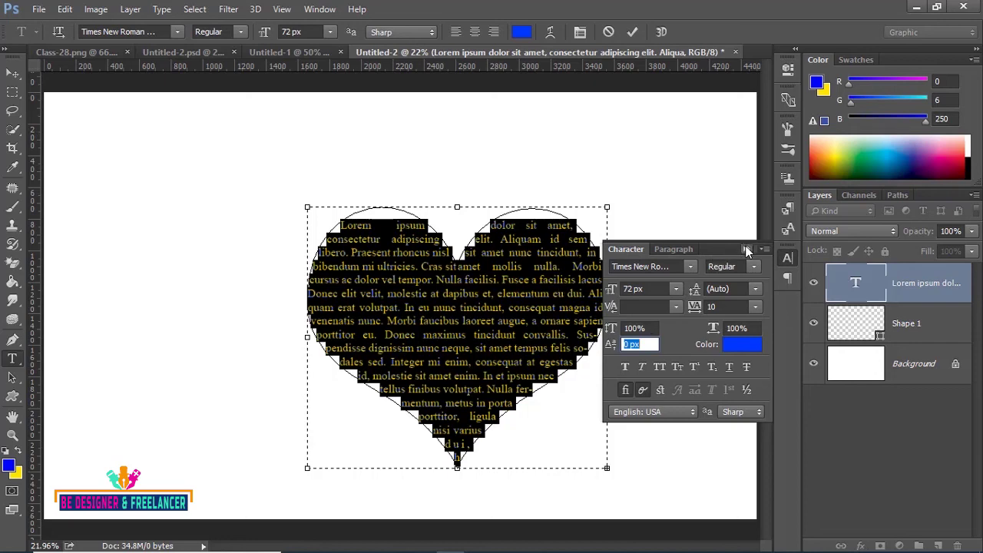
click(746, 251)
click(13, 74)
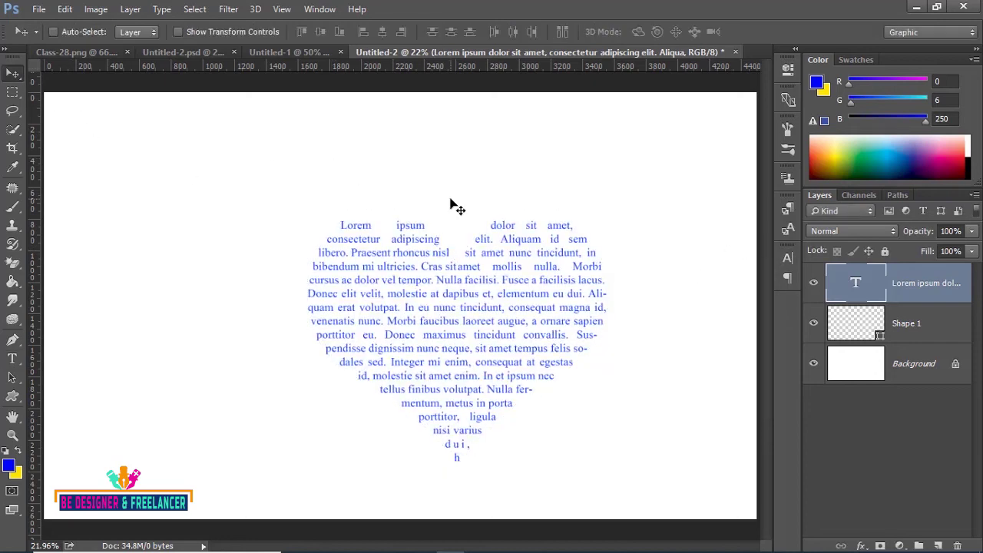